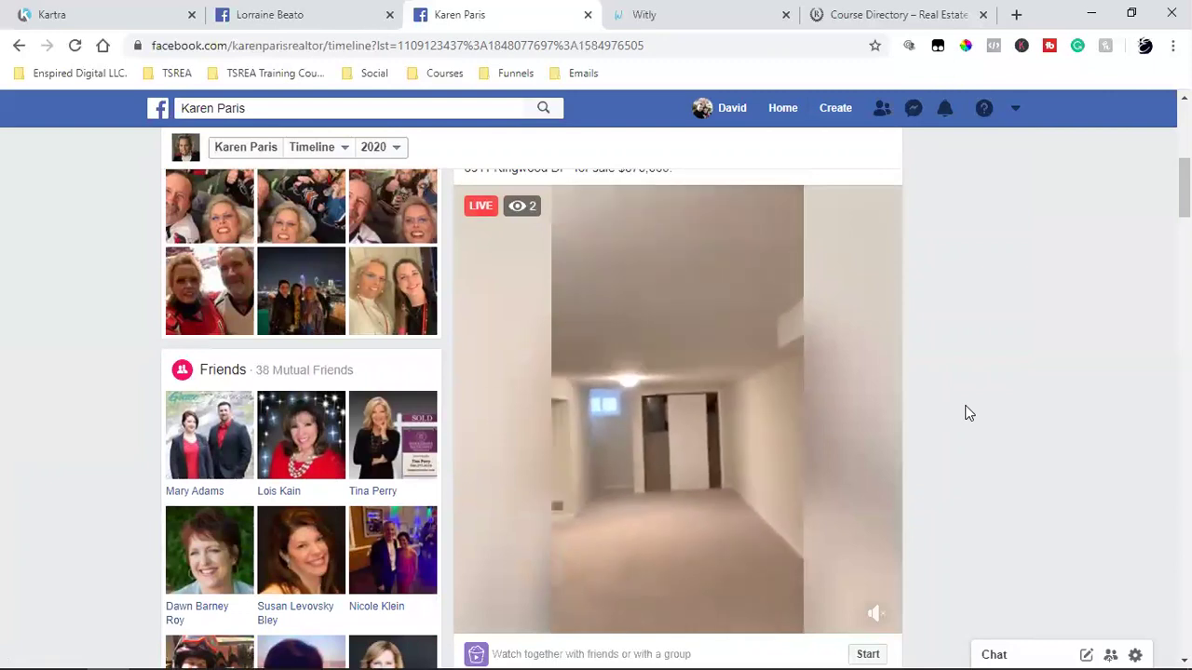
Watch the realtor's live house-tour video, then go back to her previous profile page
scroll(968, 414, up, 2)
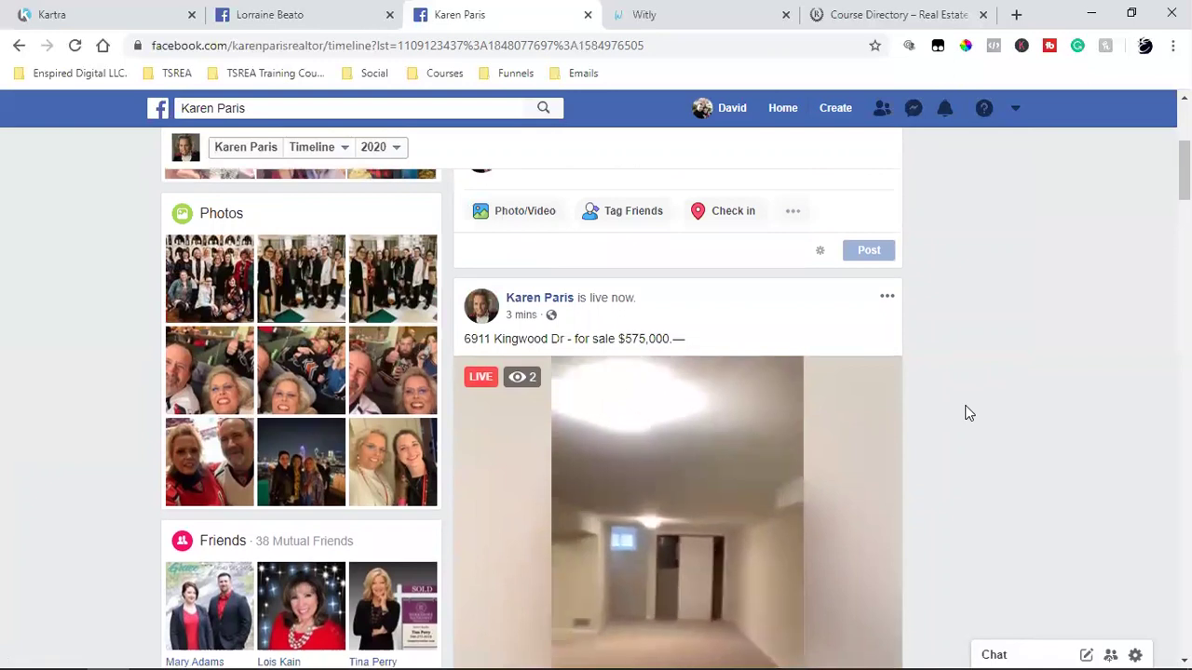
scroll(969, 413, down, 3)
scroll(969, 413, down, 1)
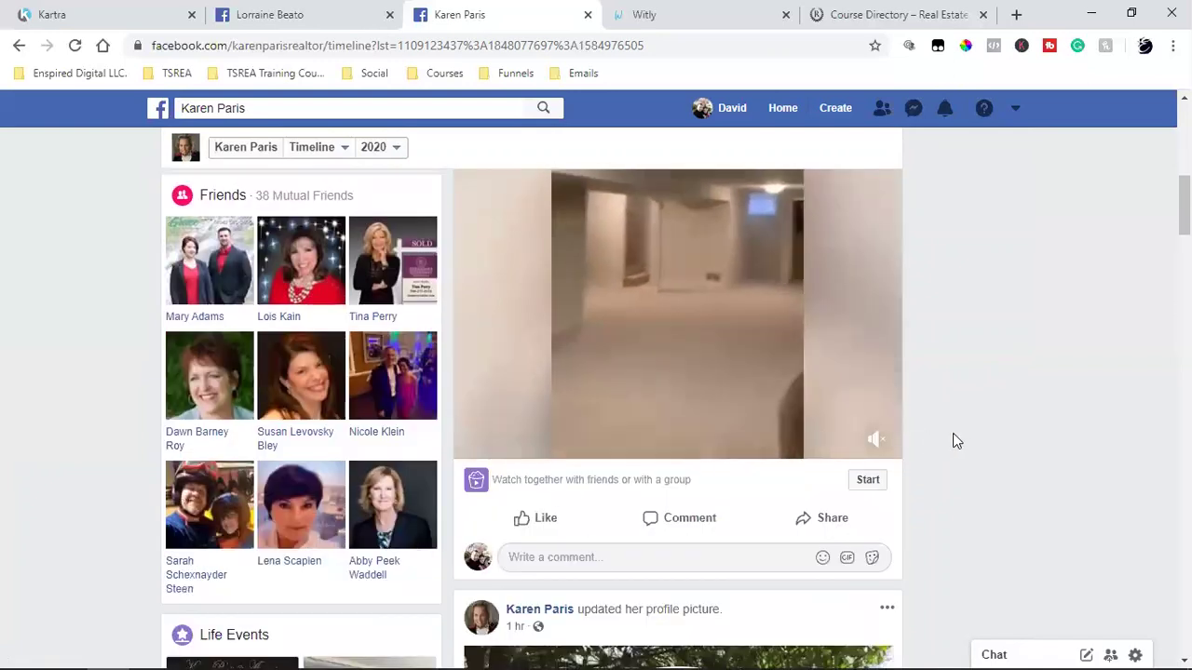
scroll(955, 439, up, 2)
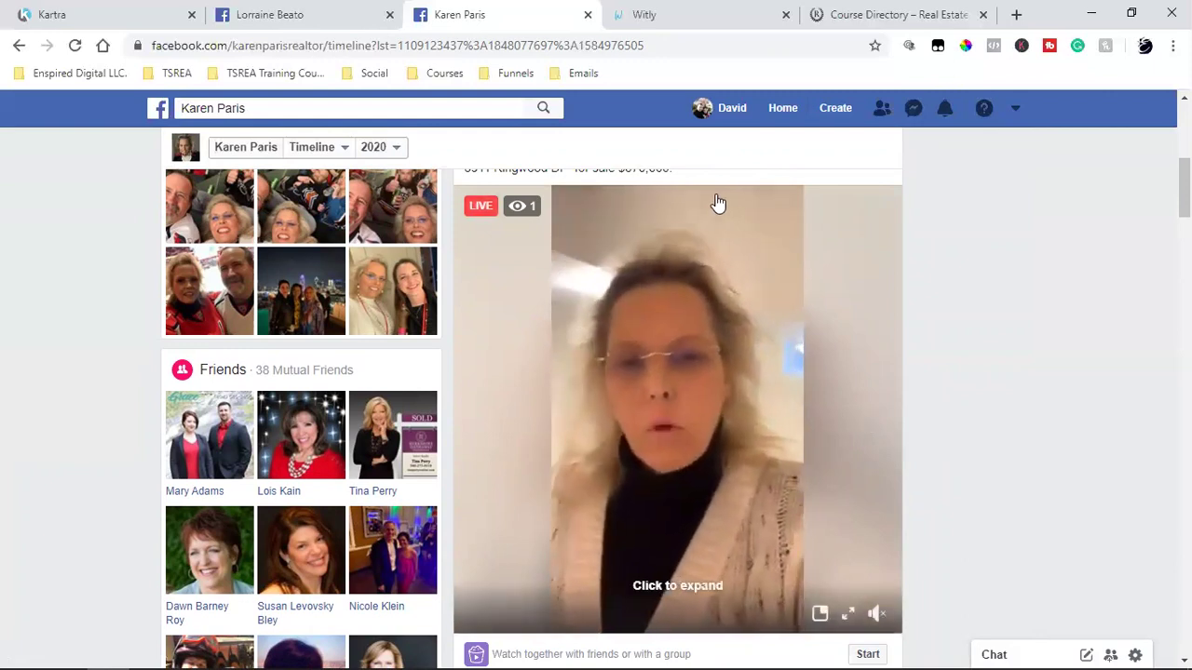
click(19, 47)
Switch to Witly and review the new Homes List funnel configuration
click(633, 15)
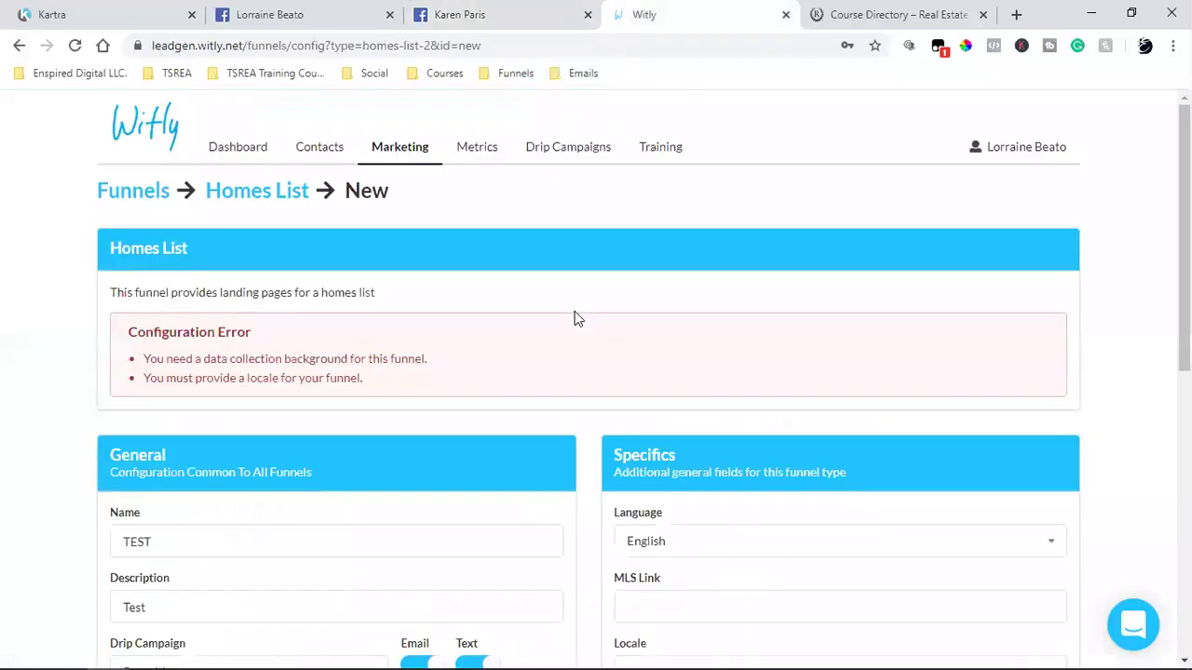
scroll(538, 431, down, 4)
scroll(532, 437, up, 4)
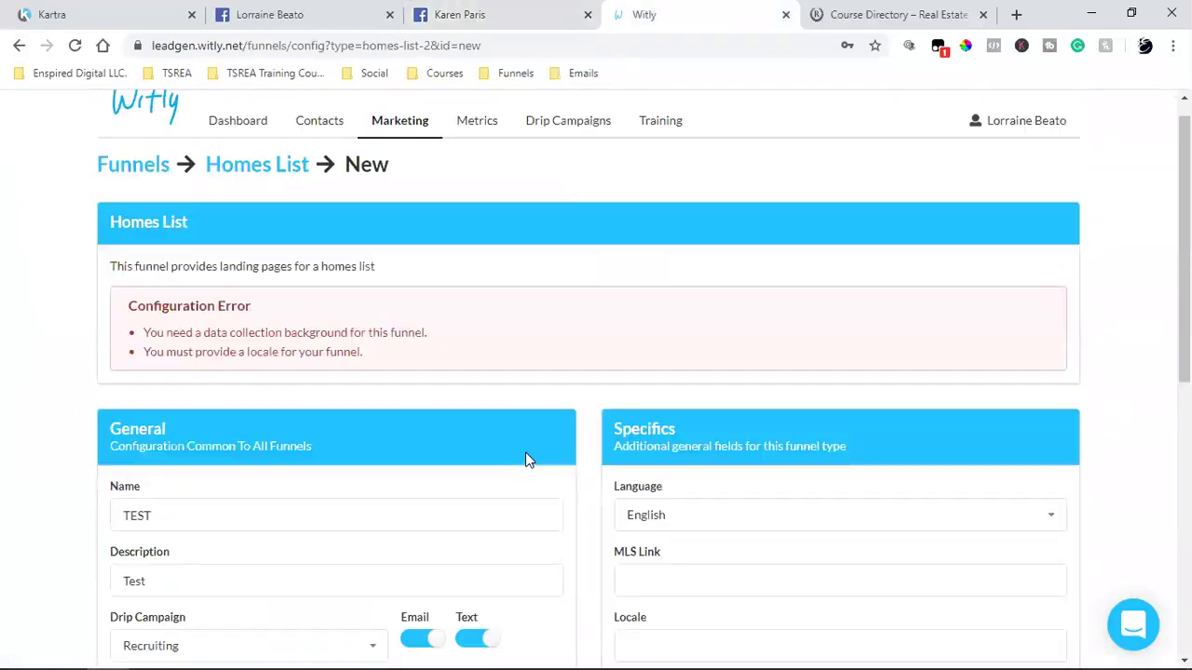
scroll(525, 453, down, 6)
scroll(525, 453, up, 6)
scroll(525, 453, down, 6)
scroll(525, 460, up, 6)
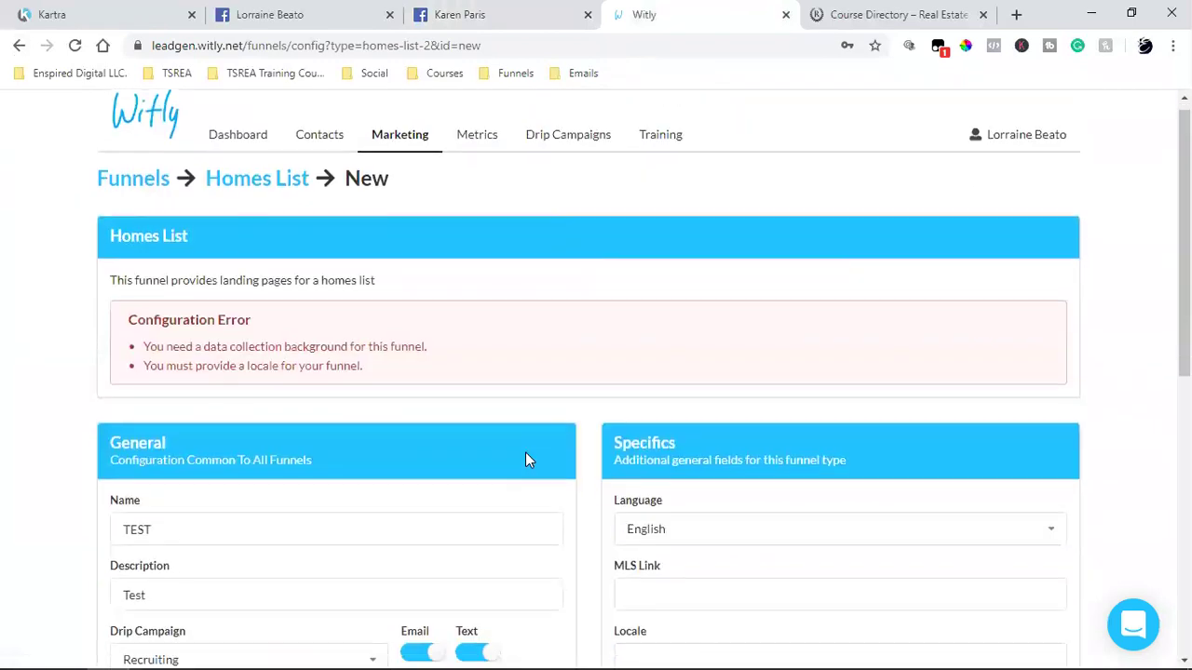
scroll(525, 460, down, 6)
scroll(527, 459, up, 6)
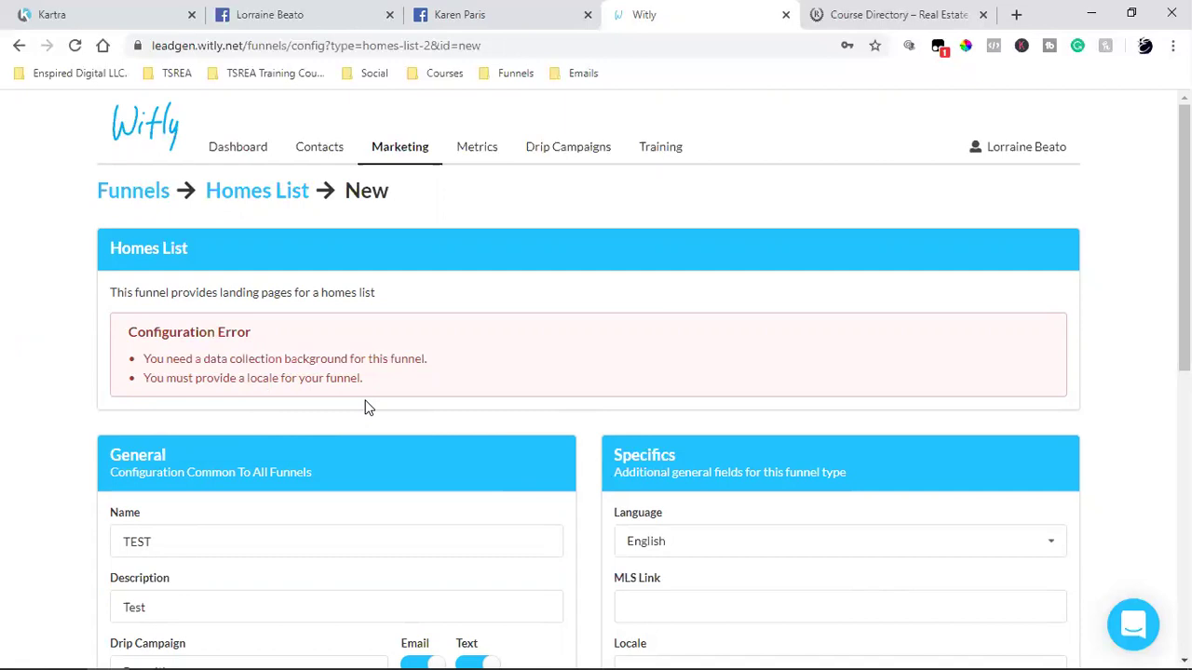
scroll(368, 407, down, 2)
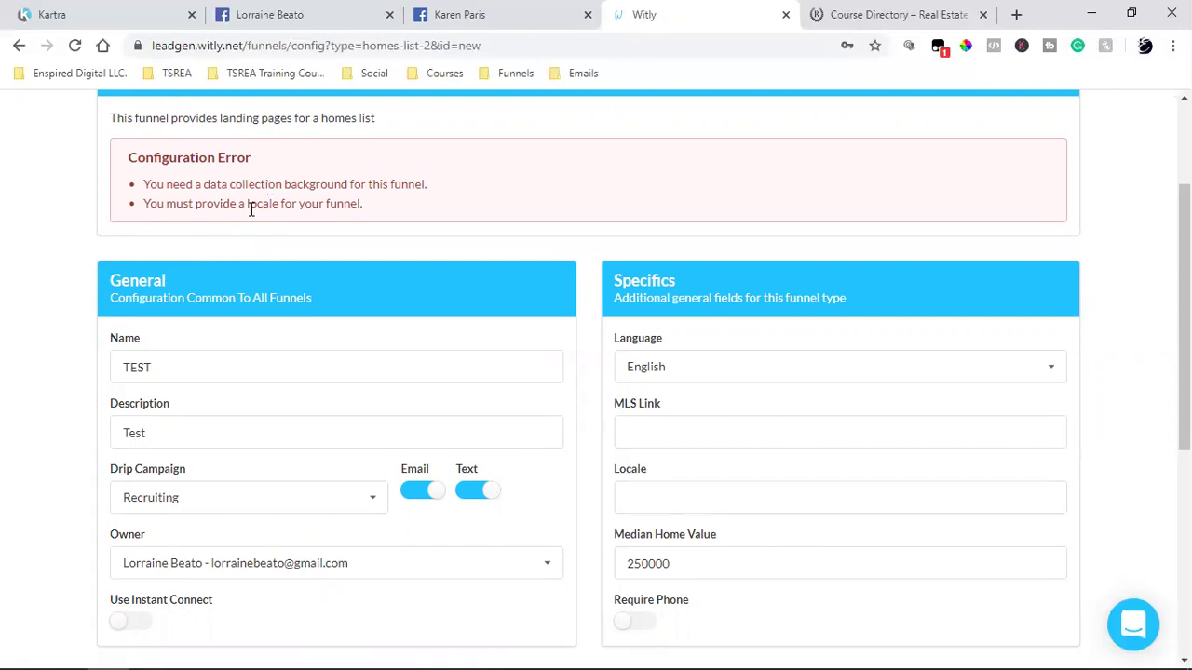
scroll(975, 426, down, 4)
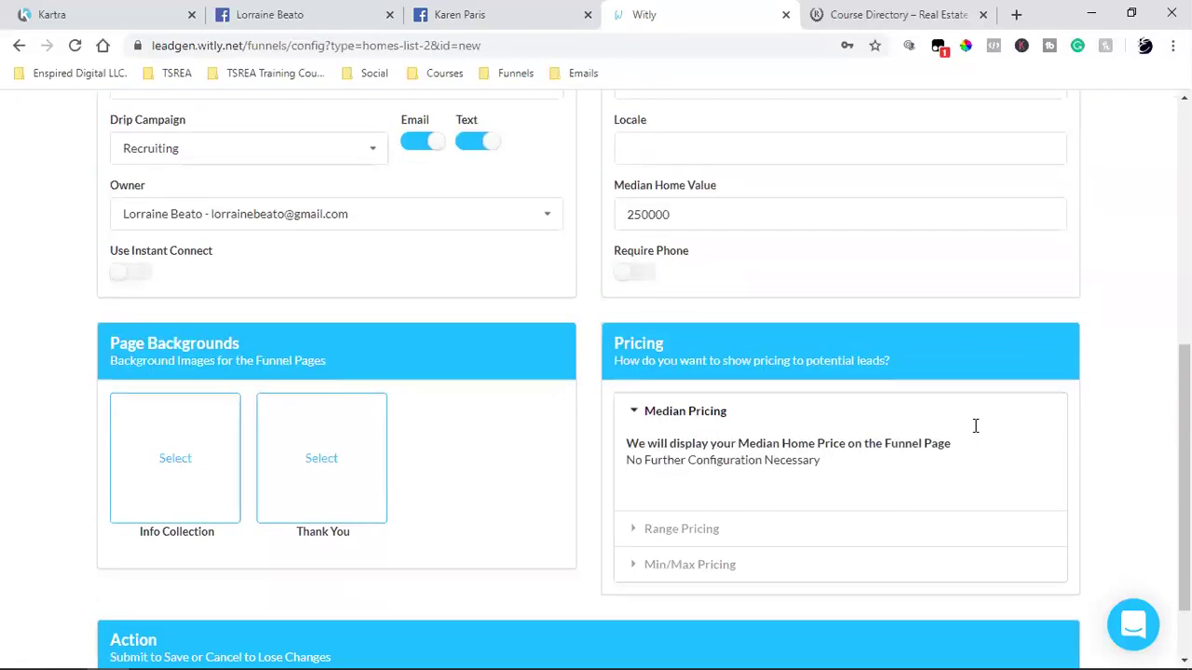
scroll(975, 426, down, 1)
scroll(923, 439, up, 4)
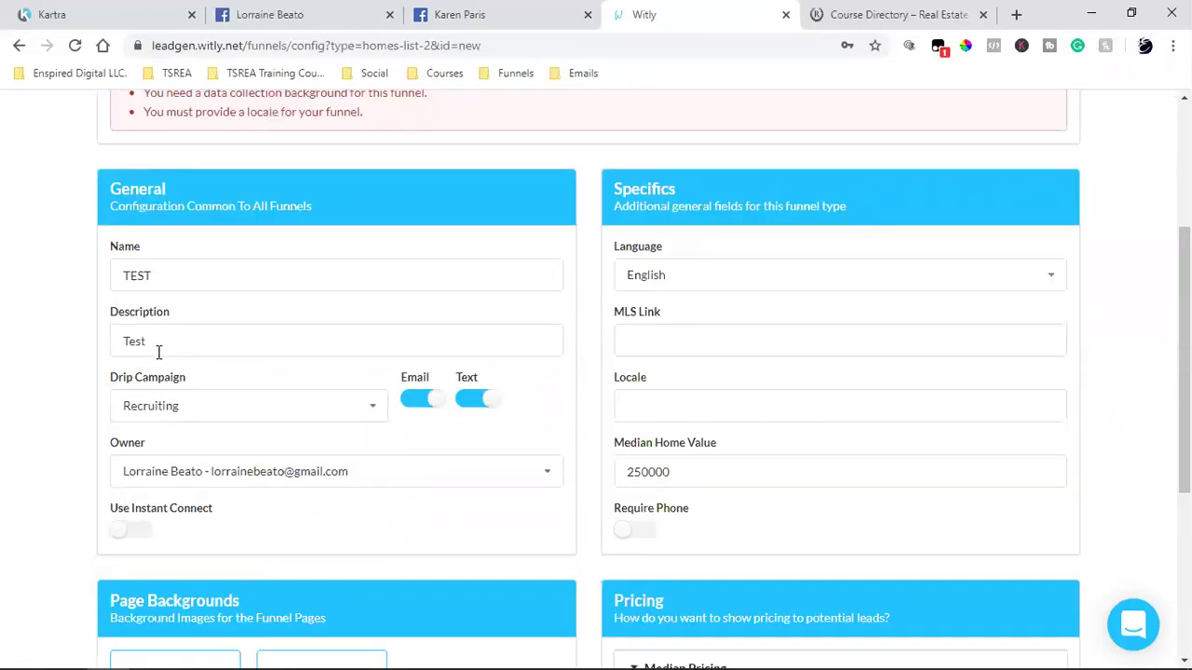
Select 'Test' in the Description and try submitting the Homes List funnel, then go to Marketing
double_click(130, 341)
scroll(406, 472, down, 1)
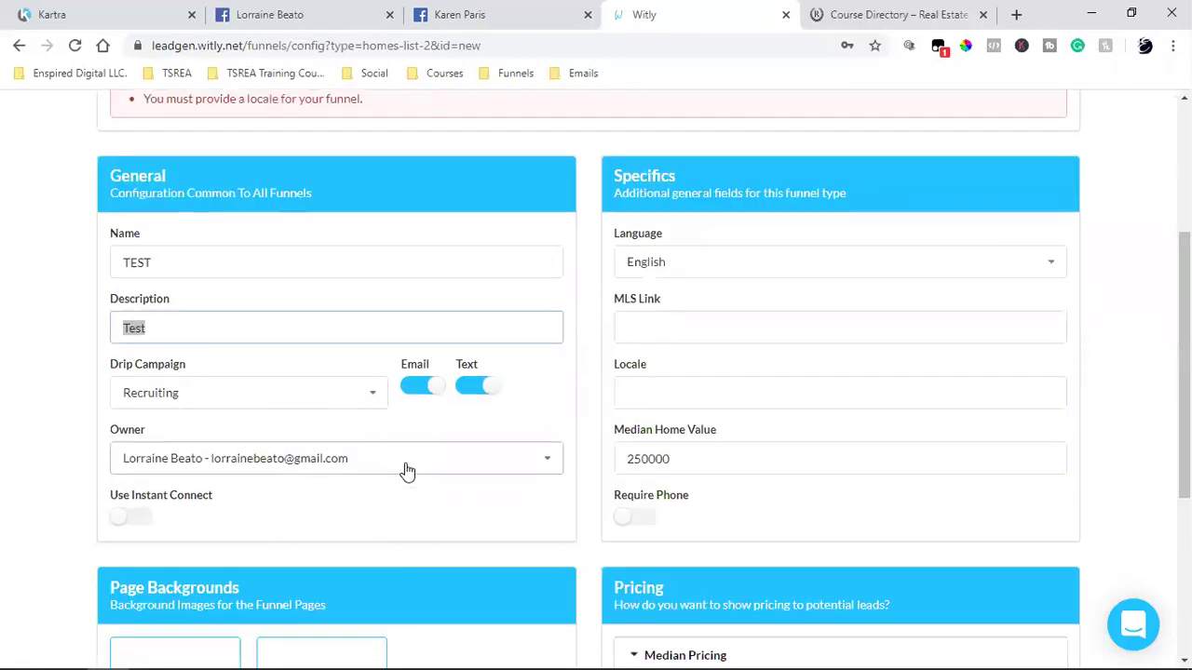
scroll(407, 472, down, 4)
click(622, 605)
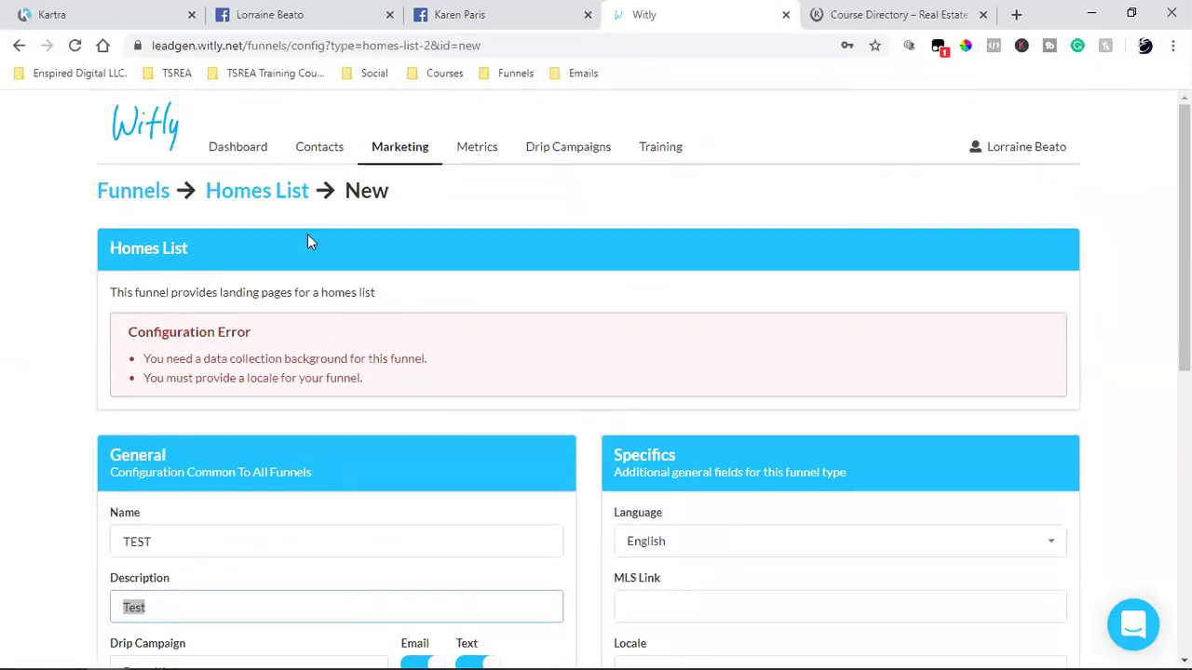
scroll(473, 313, down, 6)
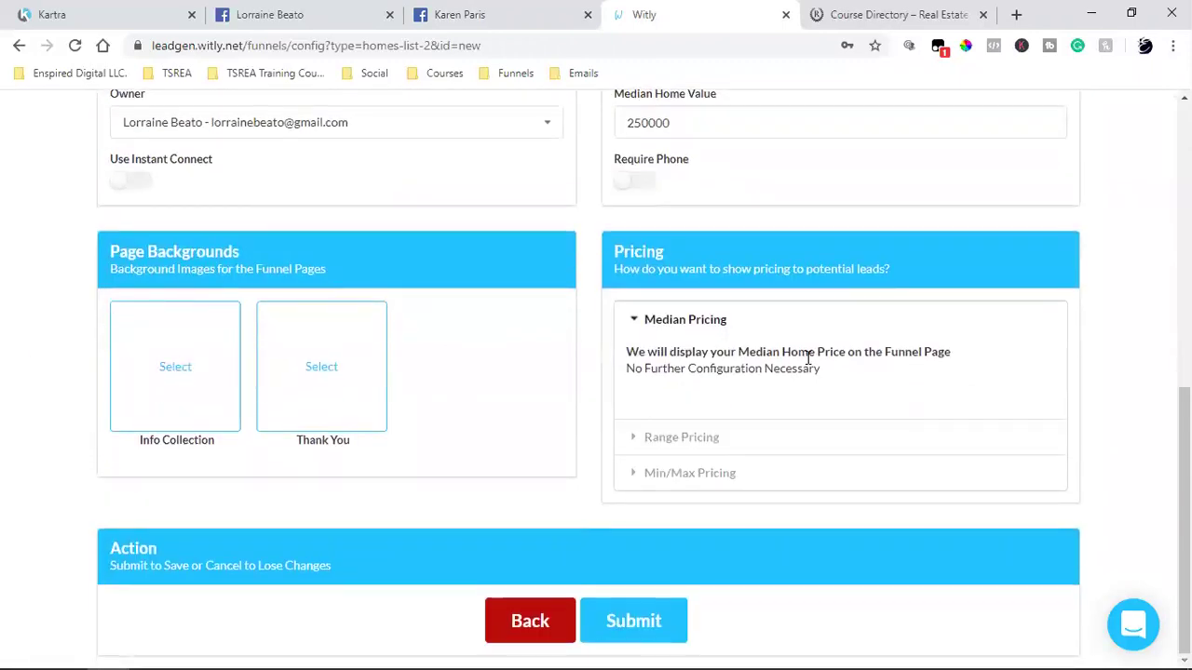
scroll(523, 333, up, 10)
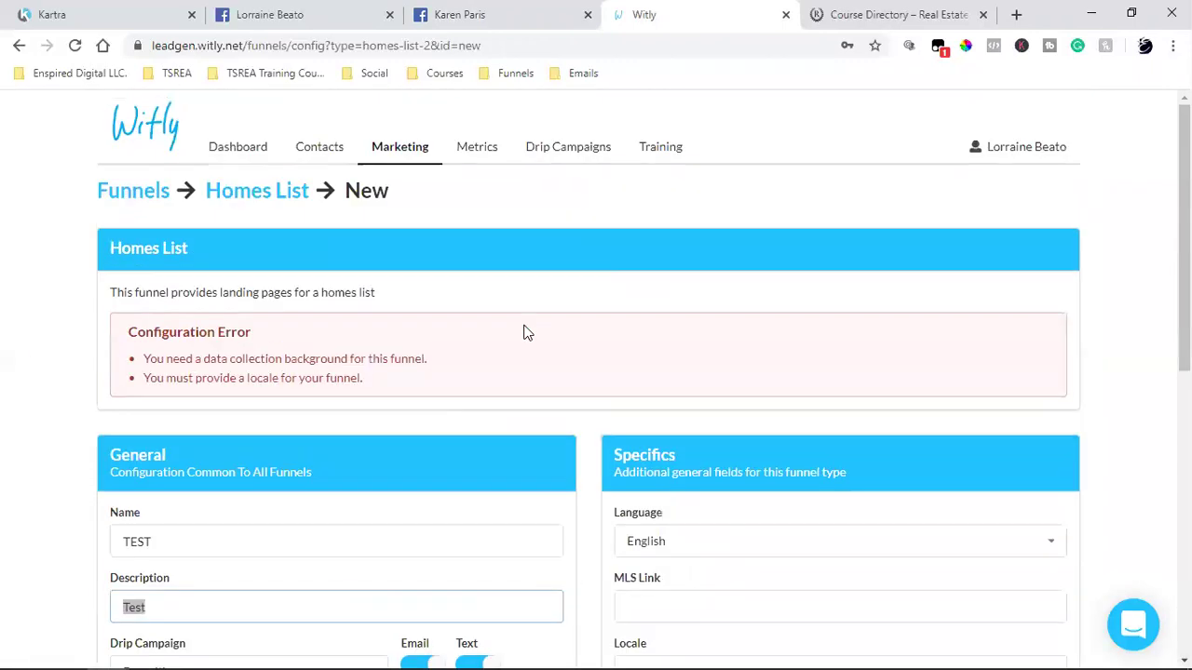
click(401, 160)
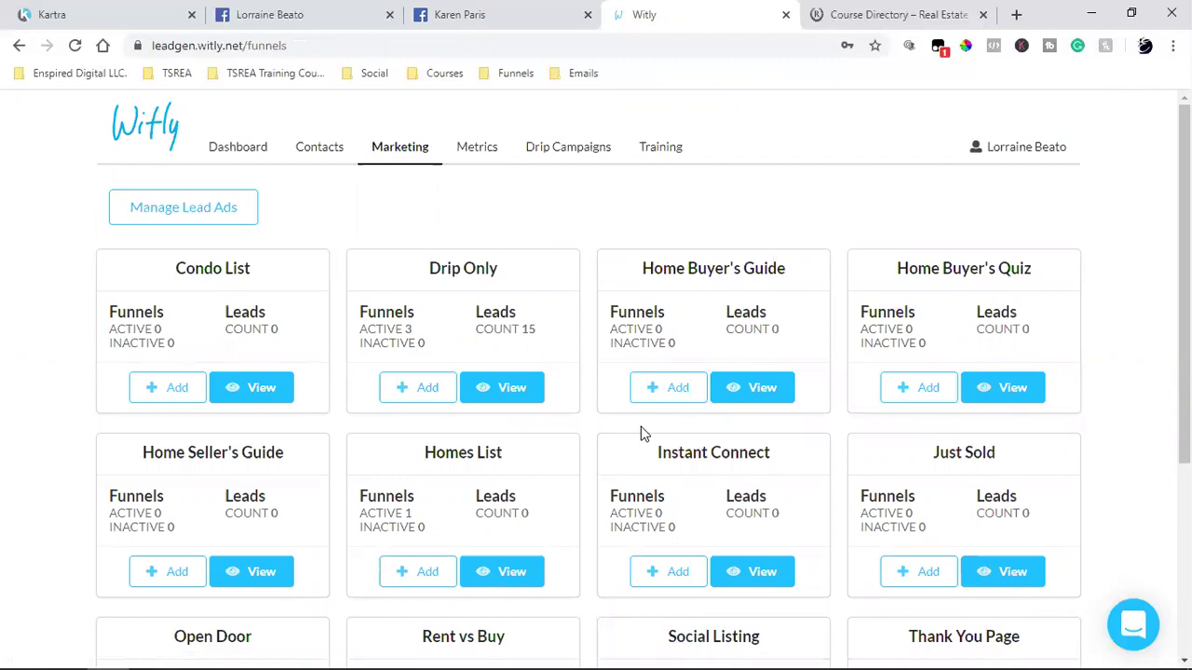
Look over the Marketing funnel type cards, then open the Drip Campaigns admin menu
scroll(640, 433, down, 3)
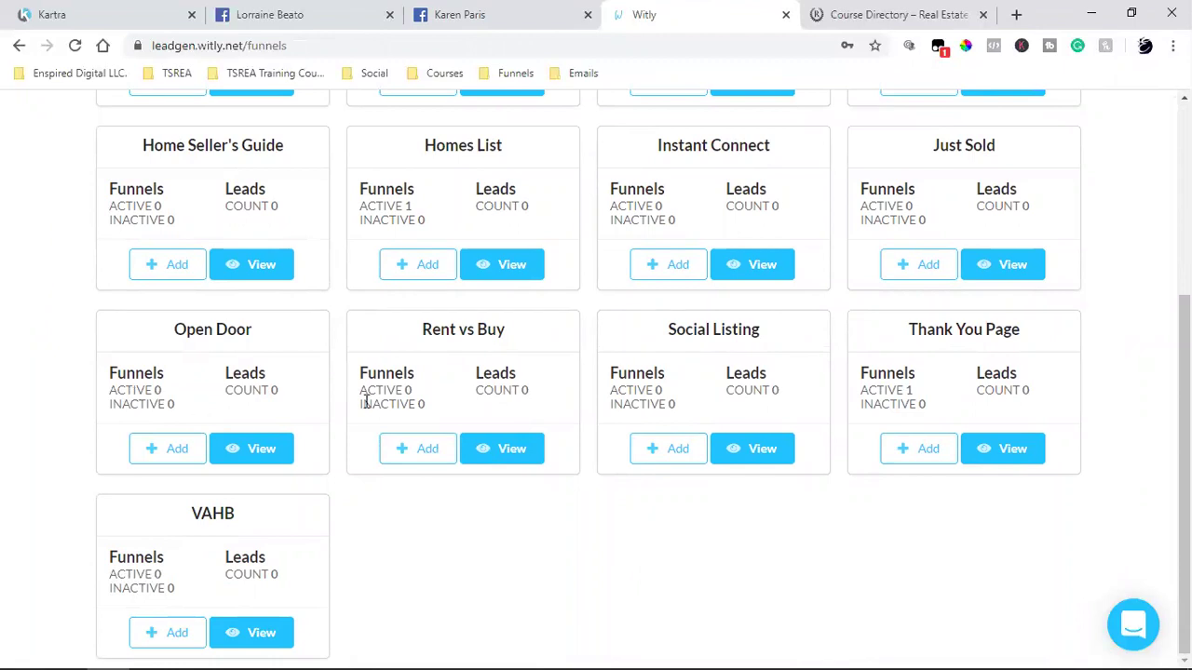
scroll(548, 410, up, 3)
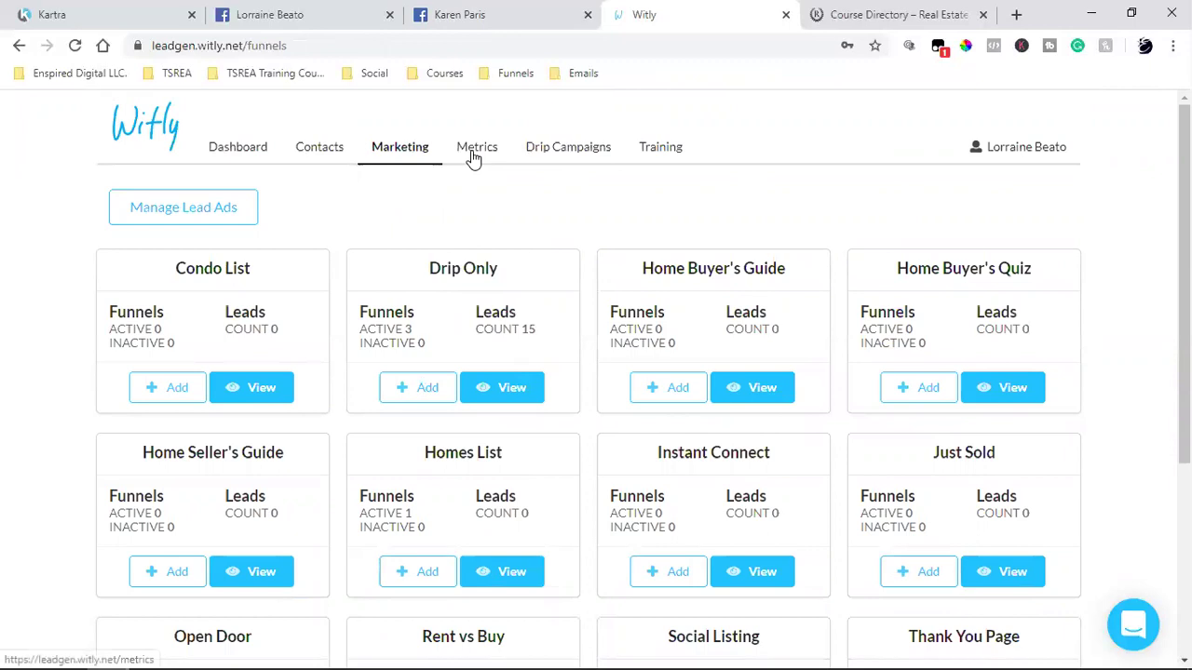
click(538, 149)
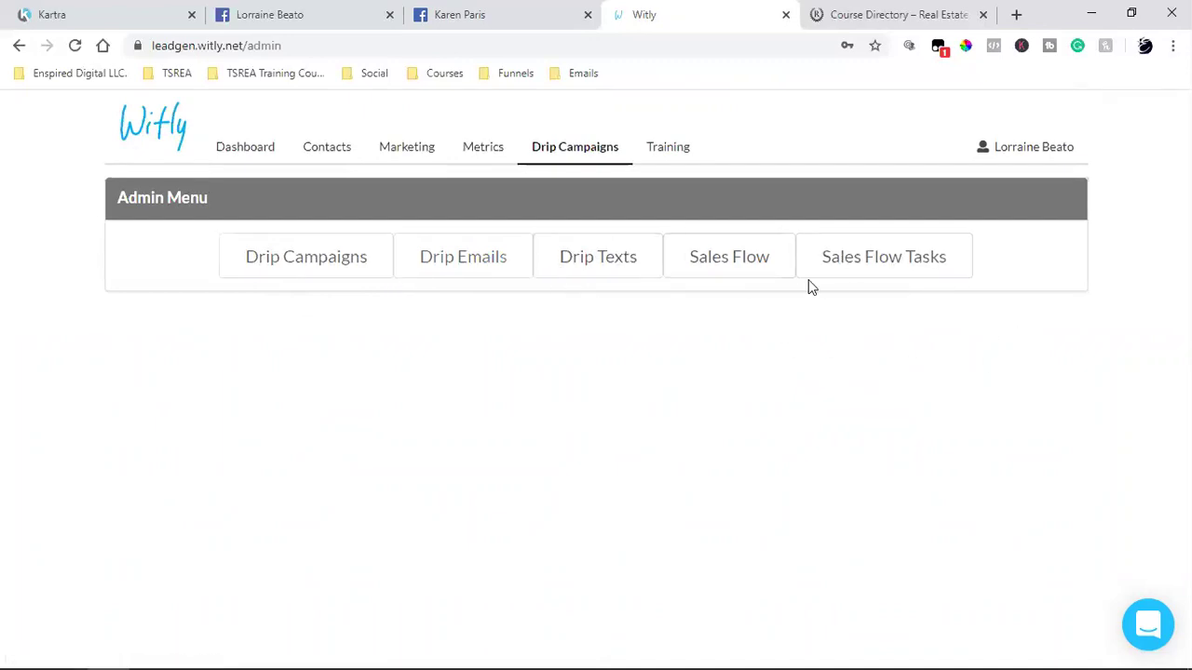
Show the Sales Workflow for Buyers tasks and move #10 Facebook up one place
click(676, 272)
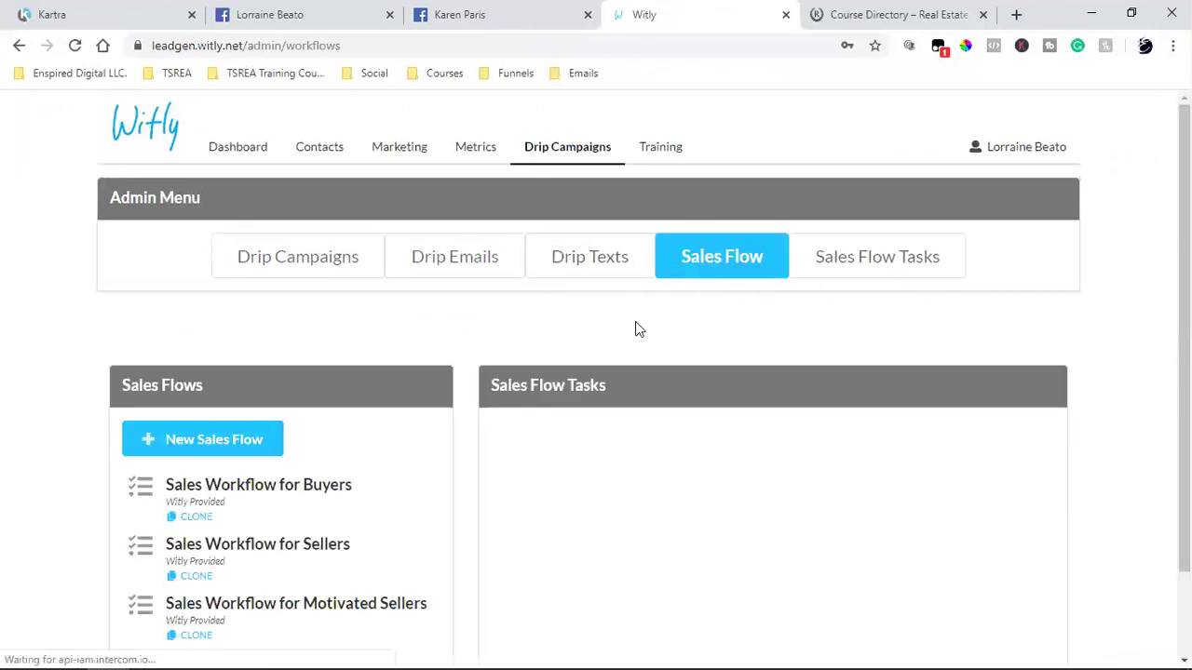
scroll(559, 345, down, 2)
click(262, 392)
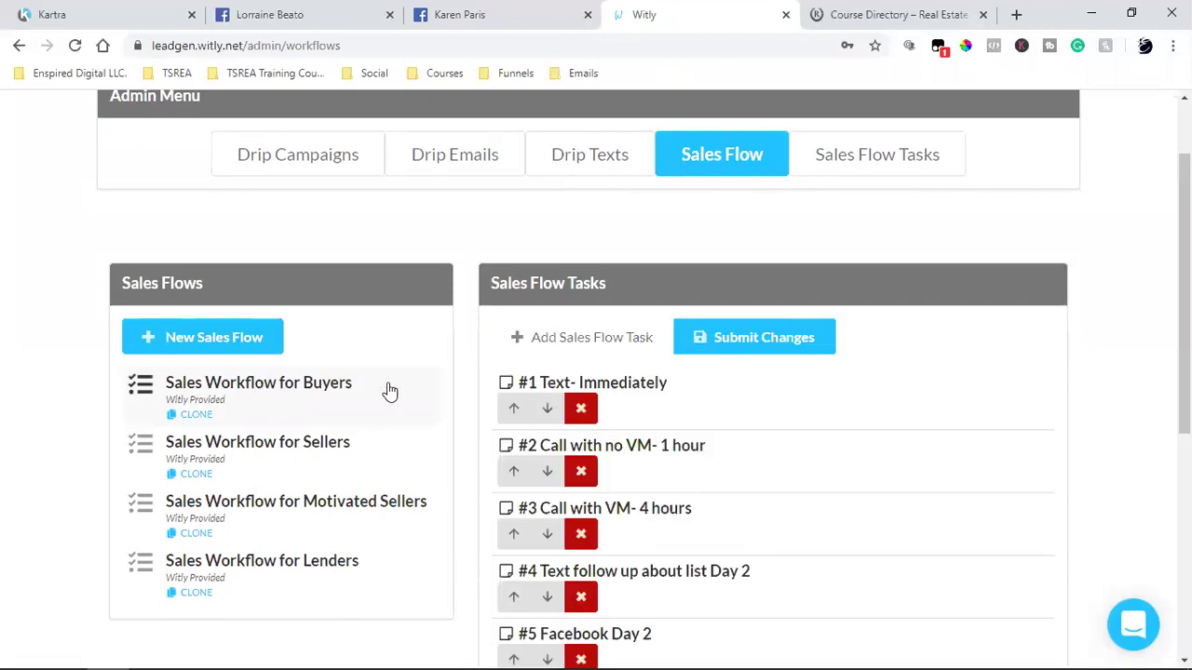
scroll(1010, 410, down, 2)
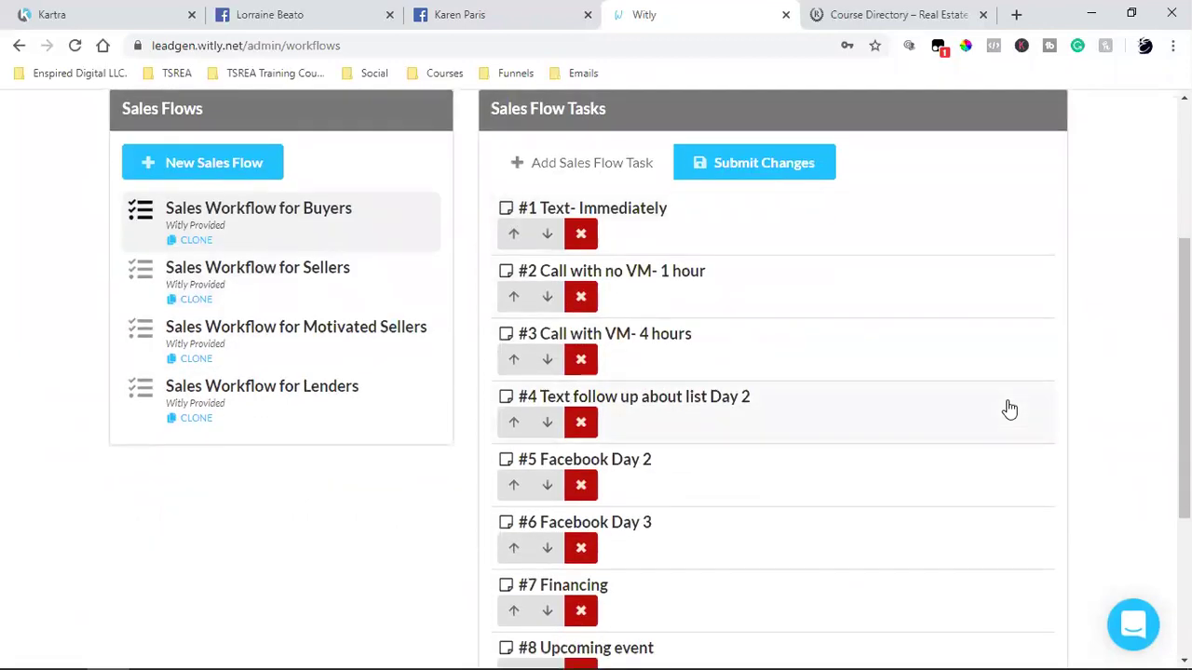
scroll(1009, 410, down, 3)
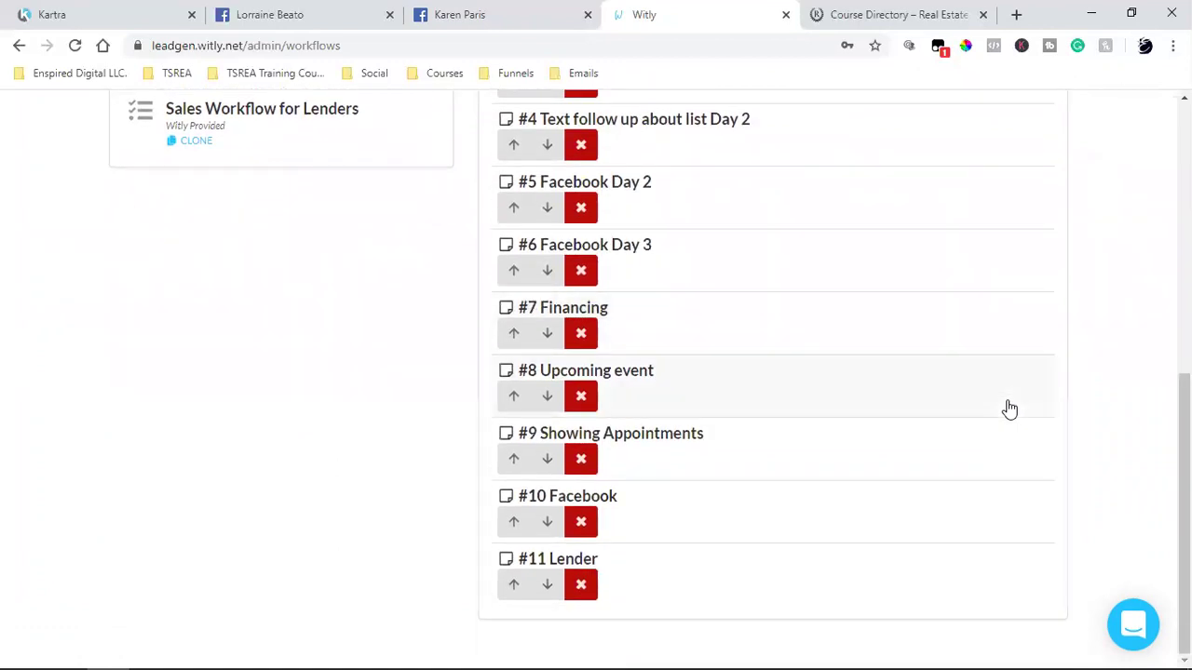
click(513, 521)
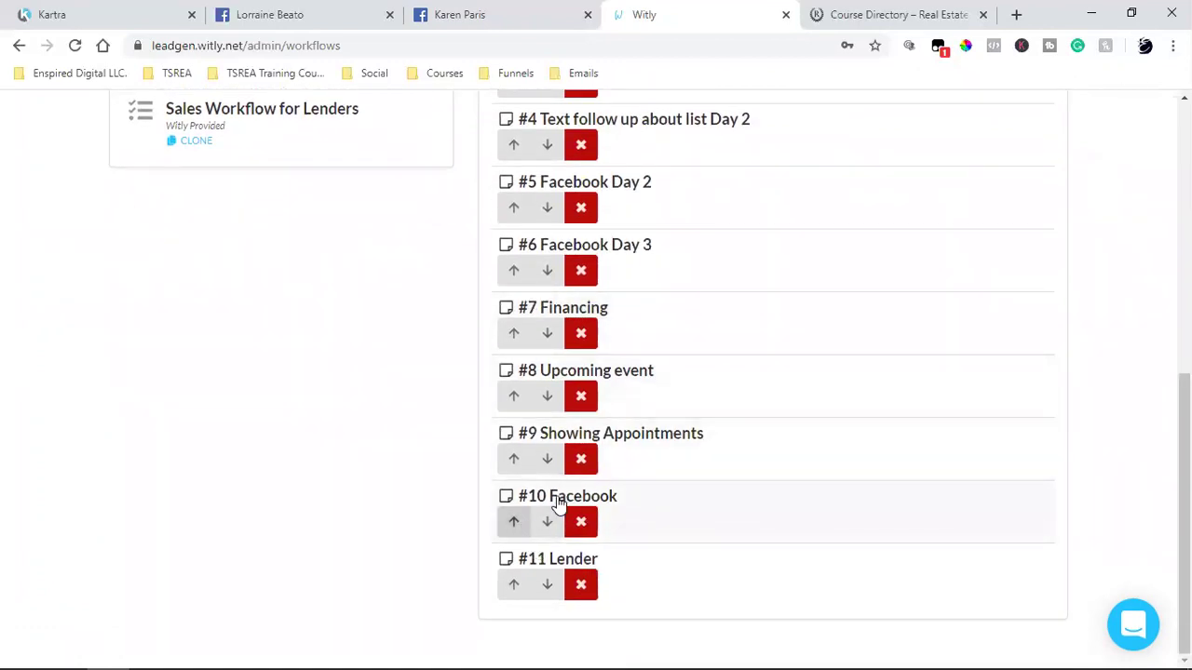
scroll(571, 420, down, 2)
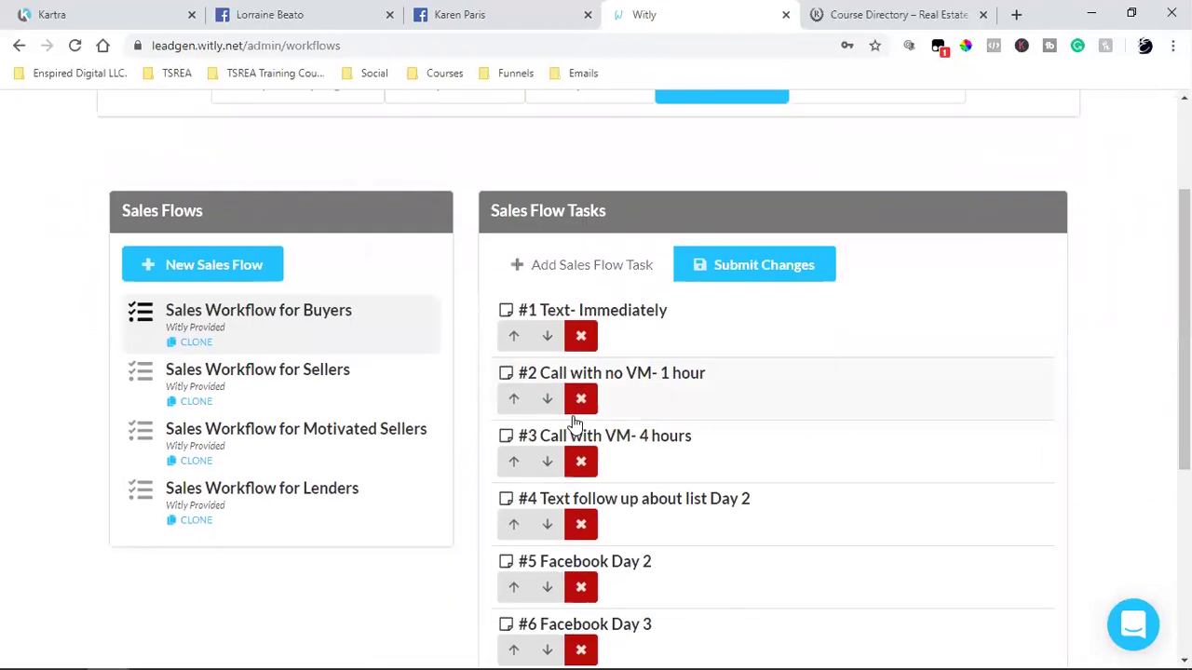
Review the Sellers workflow, then the Motivated Sellers tasks from #2MS Call w/ no VM to #9MS Facebook
click(280, 401)
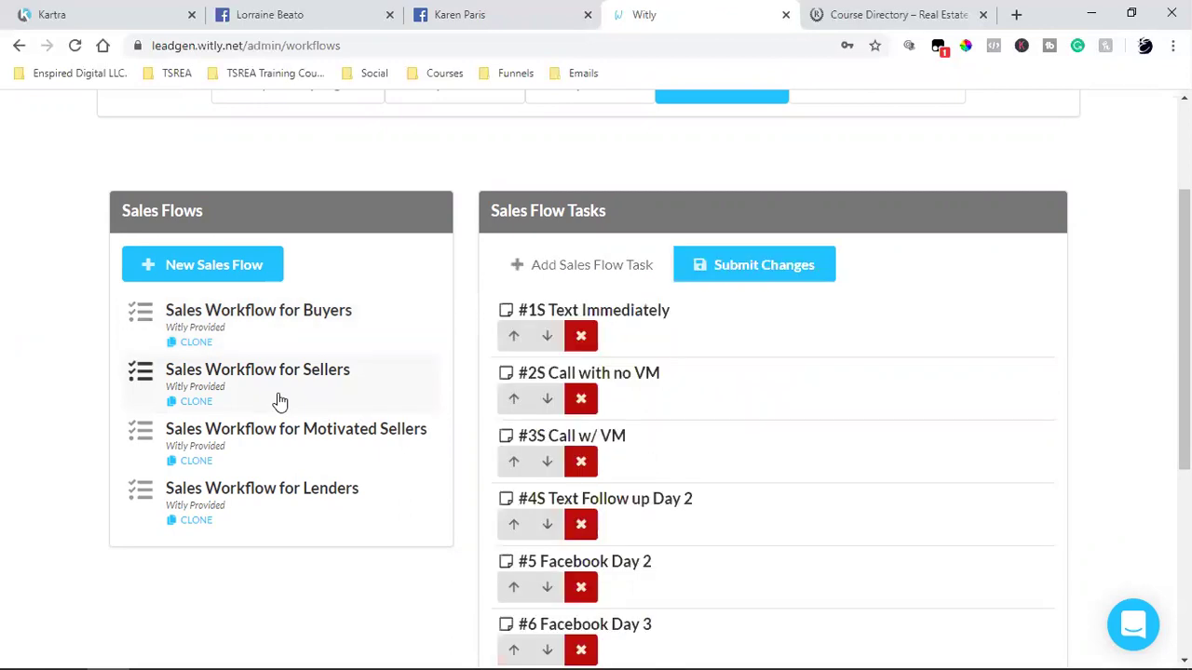
click(279, 462)
scroll(279, 462, down, 3)
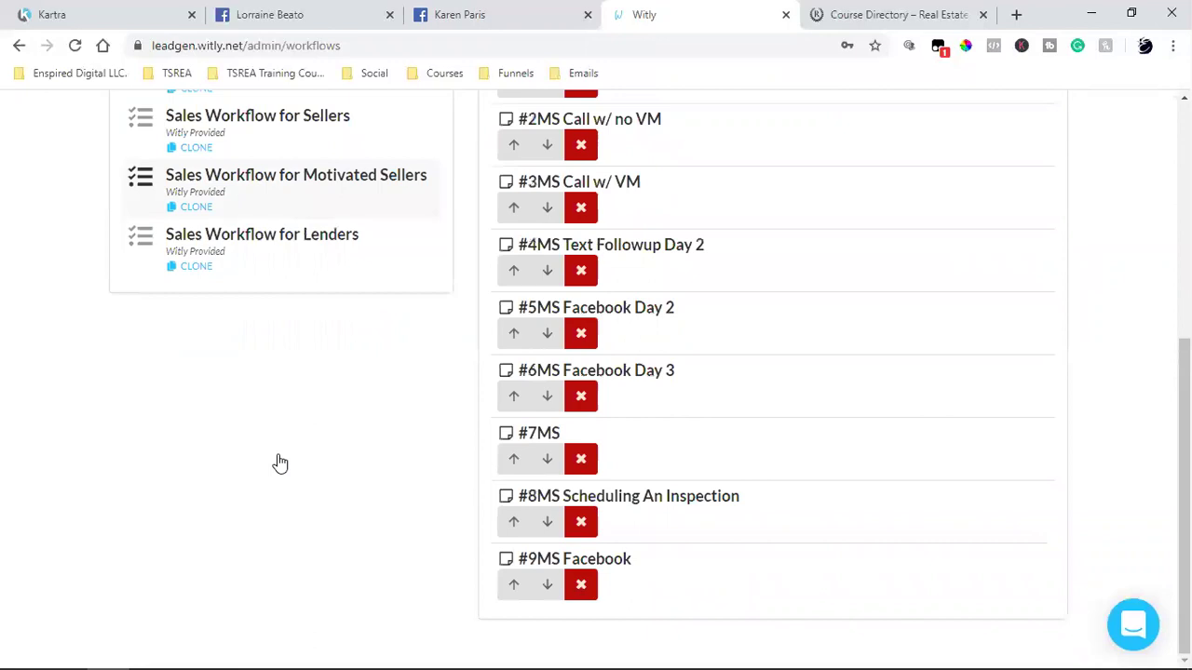
scroll(280, 462, up, 5)
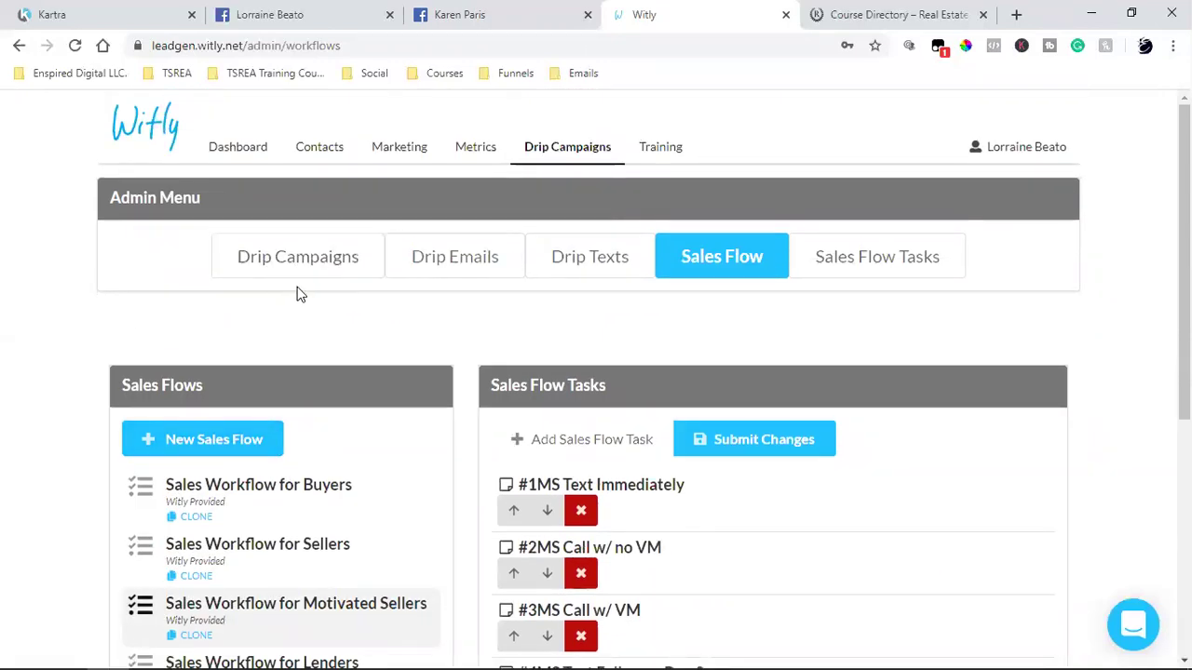
Open Sales Flow Tasks and scan the default tasks, starting with #1 M Text- Immediately
click(907, 259)
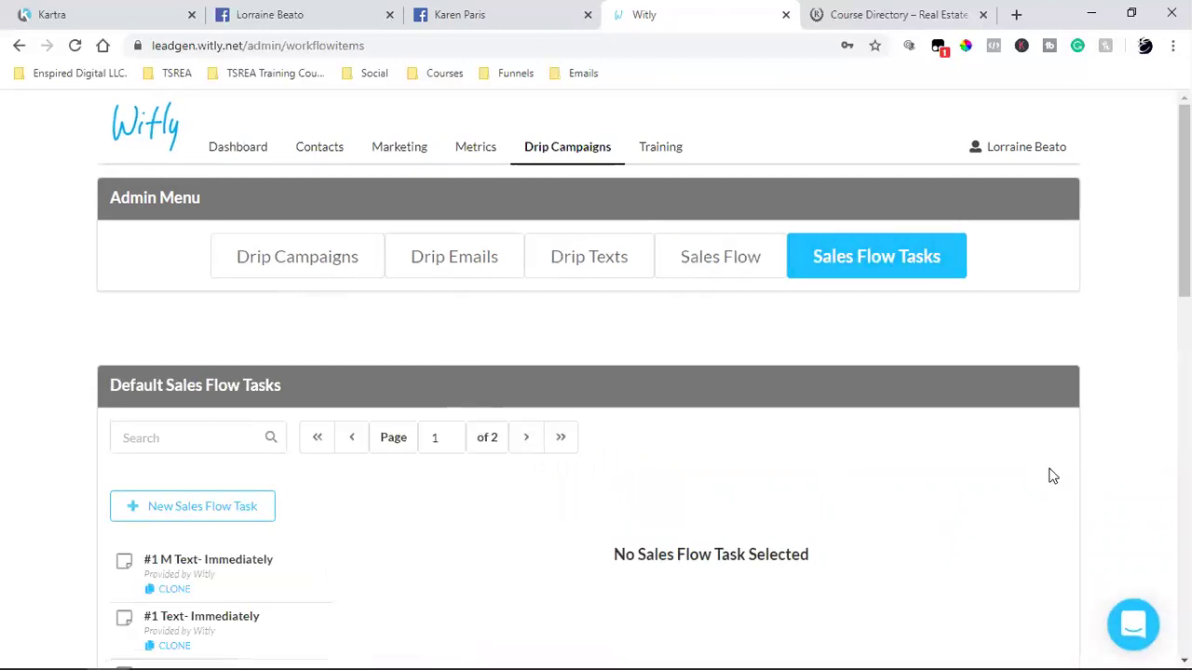
scroll(1050, 475, down, 4)
scroll(1052, 476, down, 8)
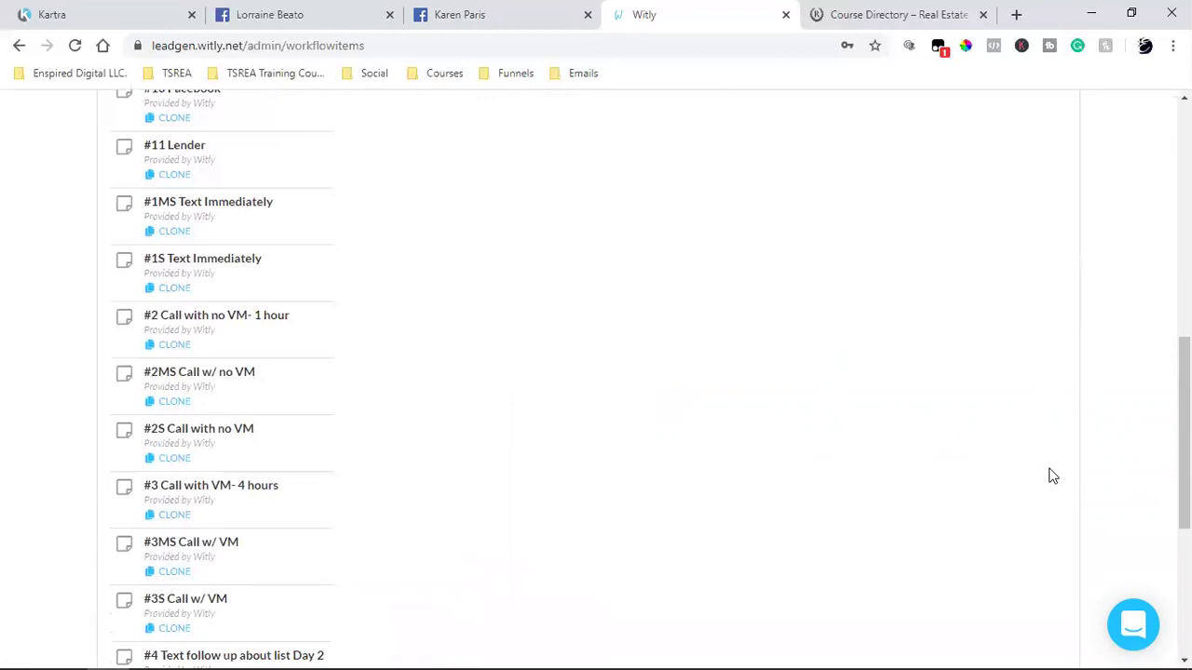
scroll(1053, 476, up, 12)
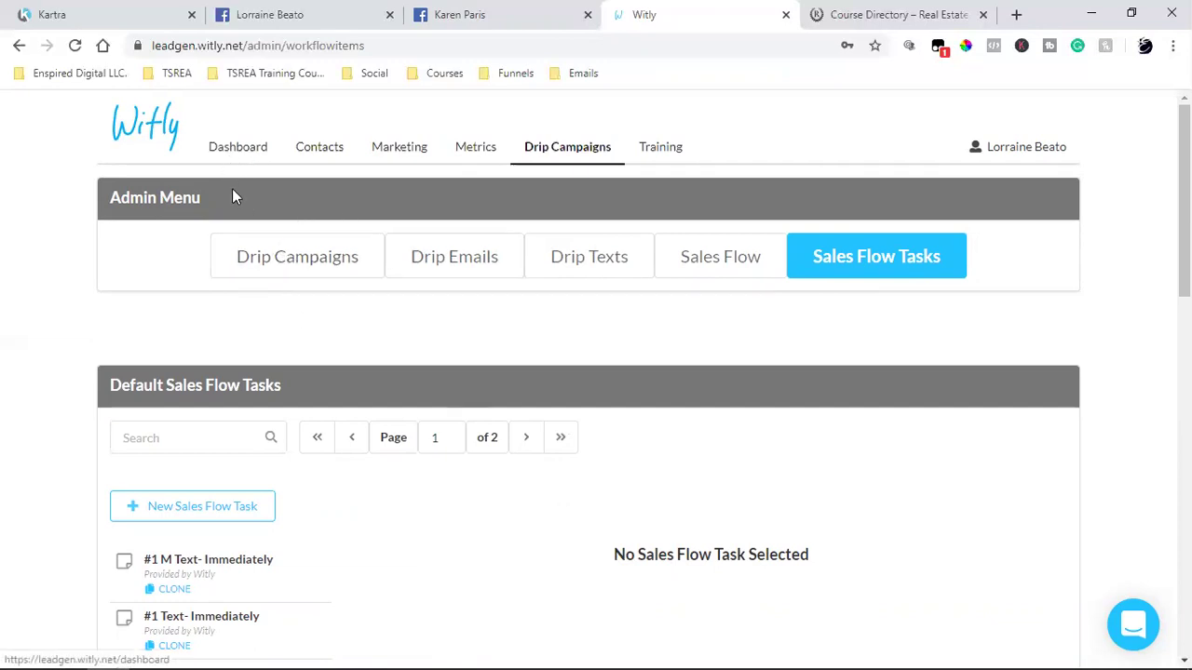
Open Drip Campaigns and show the drip steps of [EN] Homes List (UPDATED)
click(259, 257)
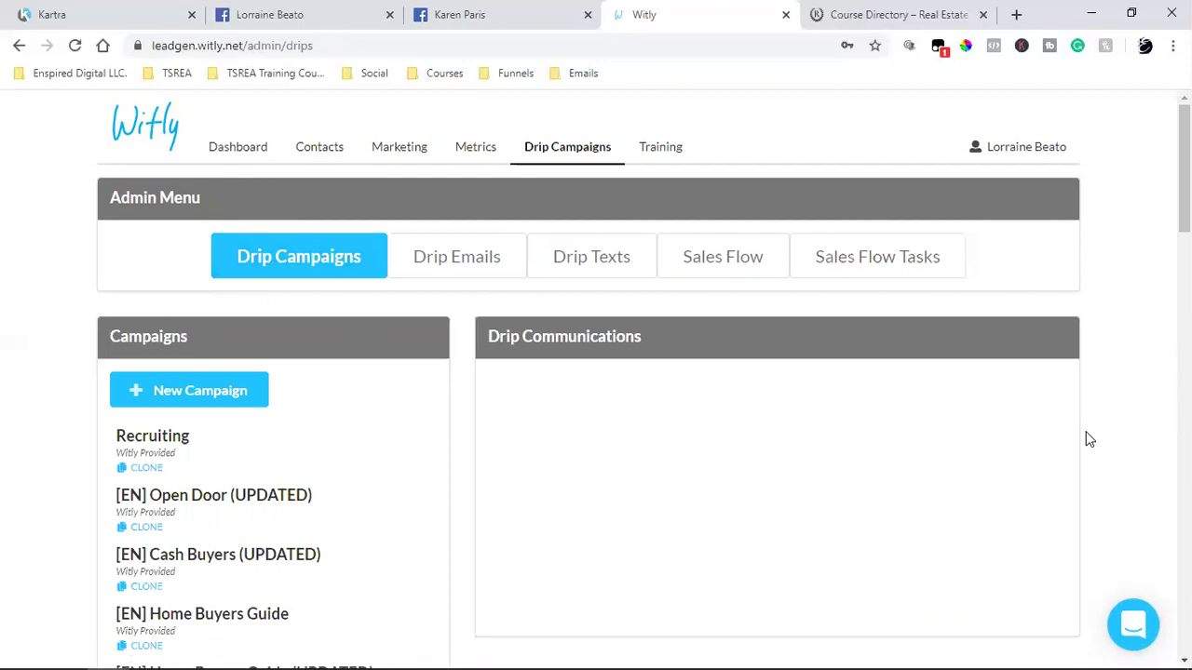
scroll(1089, 439, down, 2)
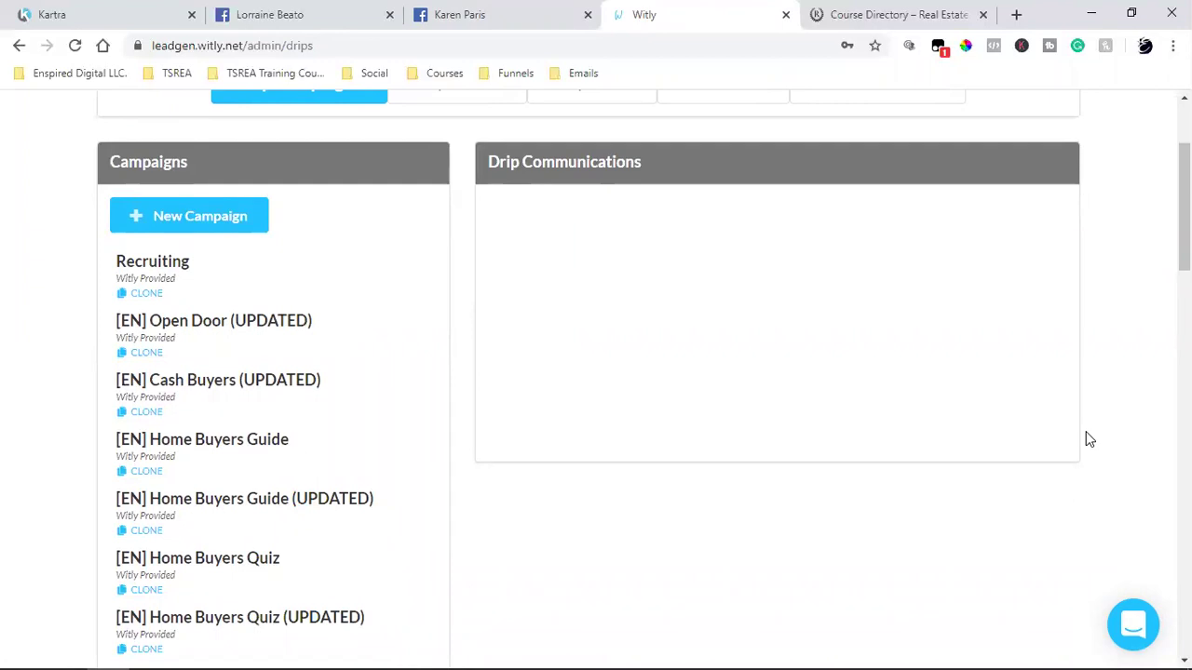
scroll(1089, 439, down, 4)
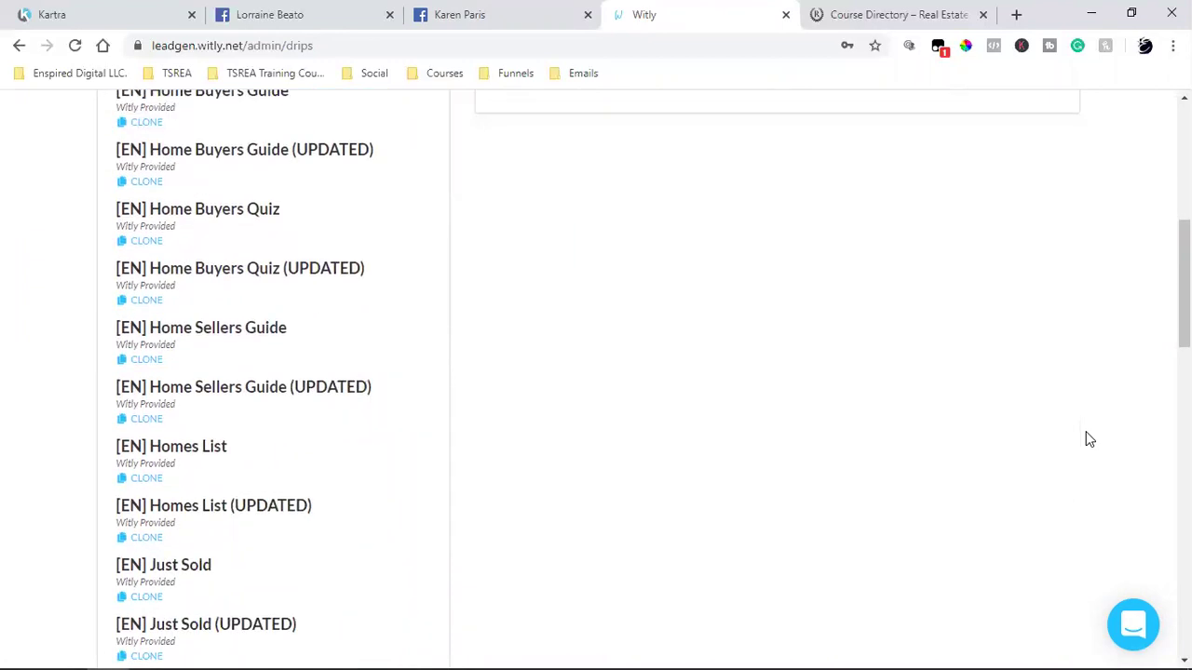
scroll(1090, 439, down, 2)
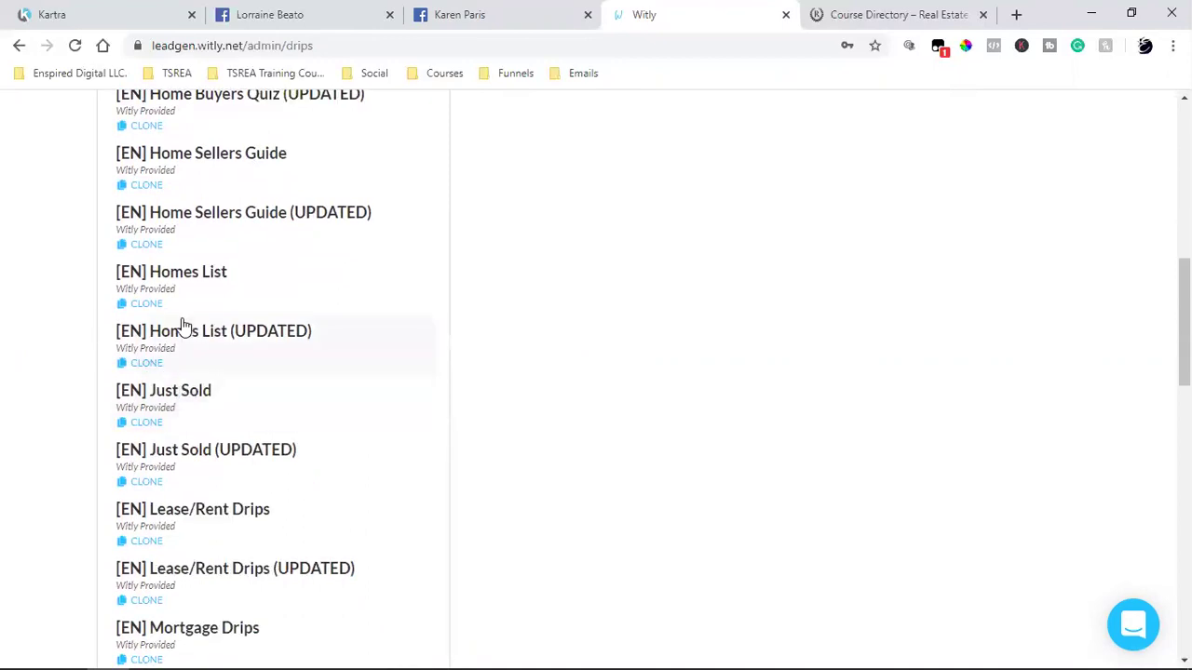
click(310, 352)
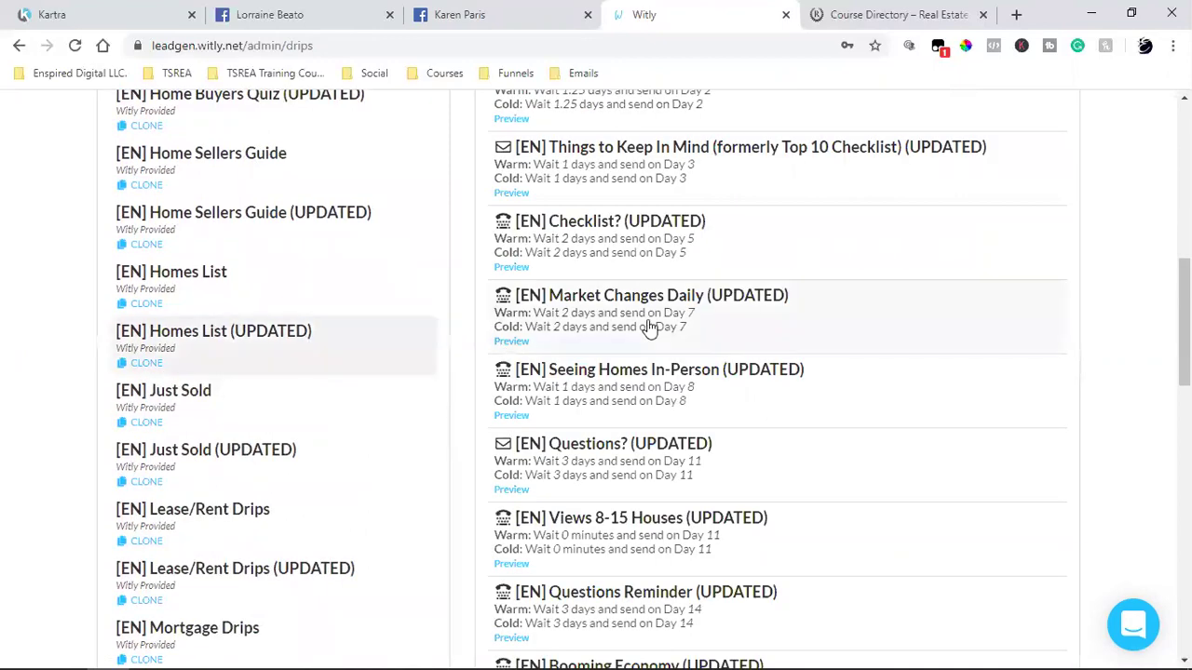
scroll(755, 322, up, 4)
scroll(705, 332, up, 4)
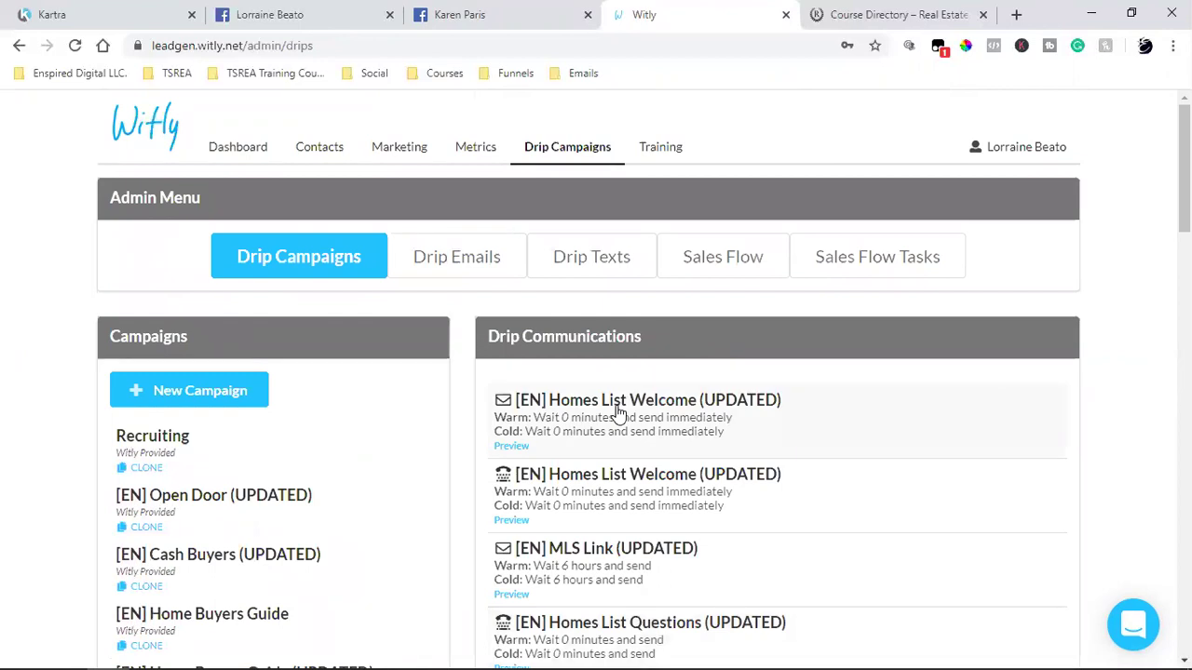
scroll(617, 410, down, 4)
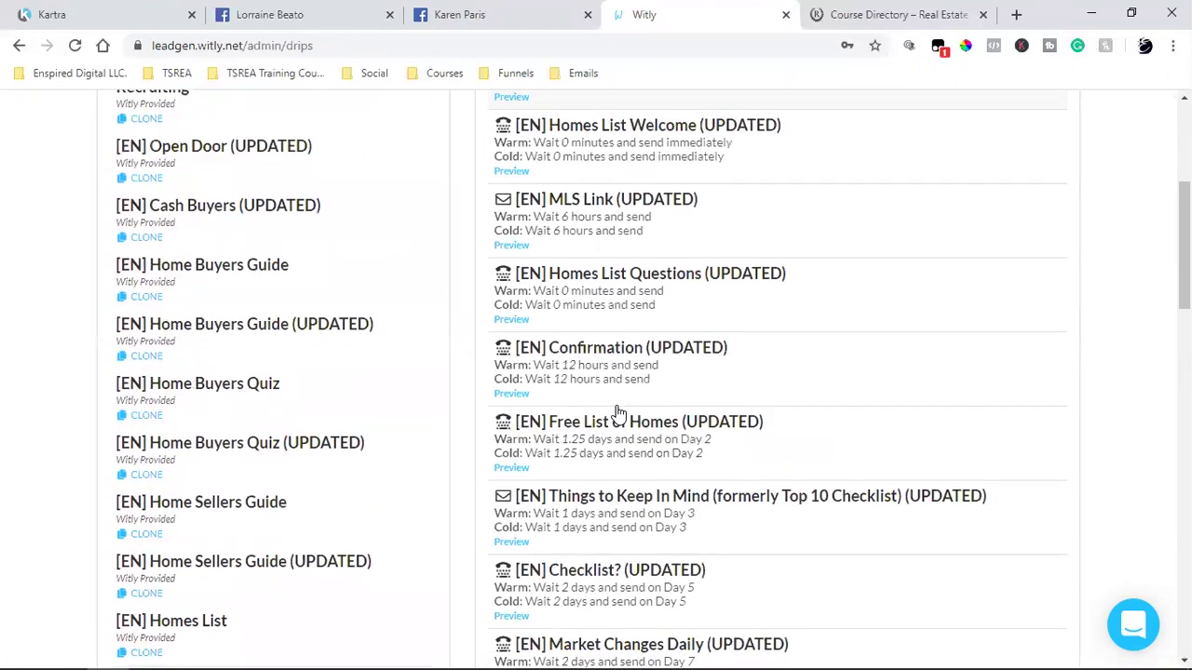
Preview the [EN] Free List of Homes (UPDATED) message, then close the preview
click(504, 468)
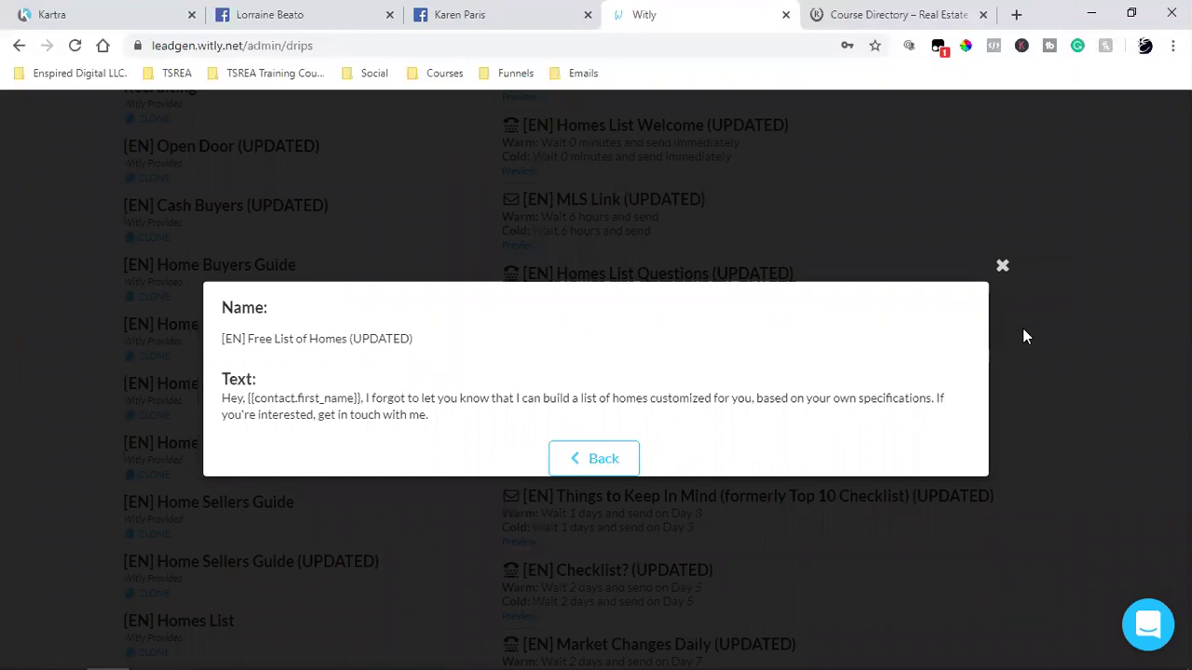
click(1003, 267)
scroll(870, 347, up, 4)
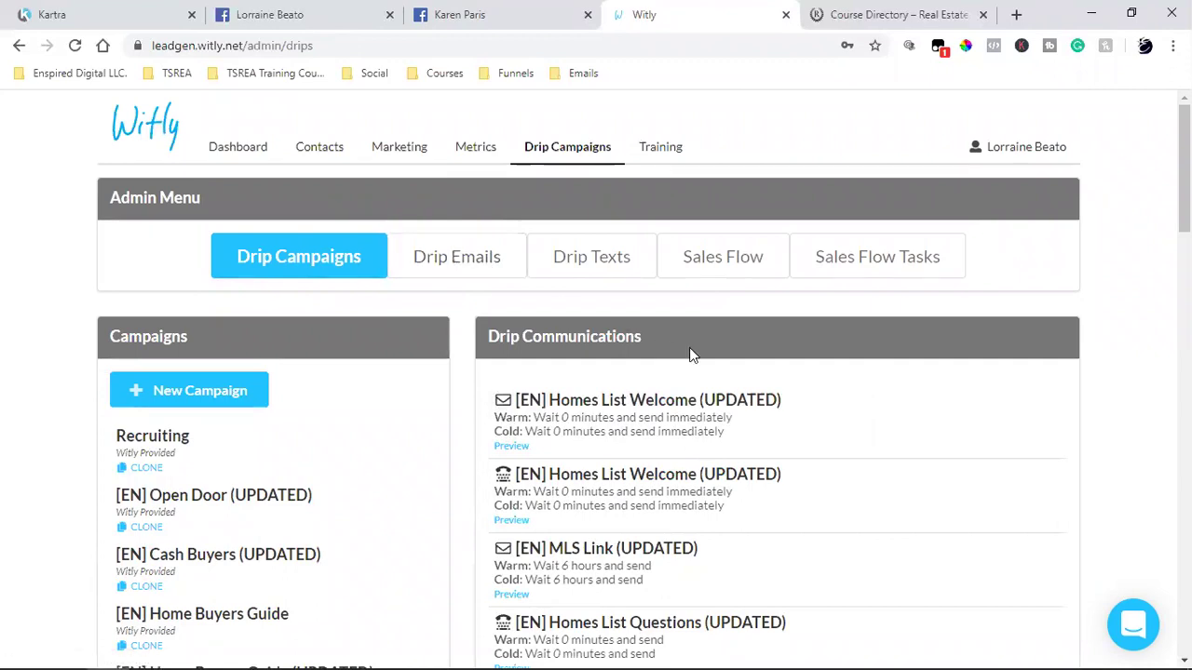
scroll(690, 354, down, 2)
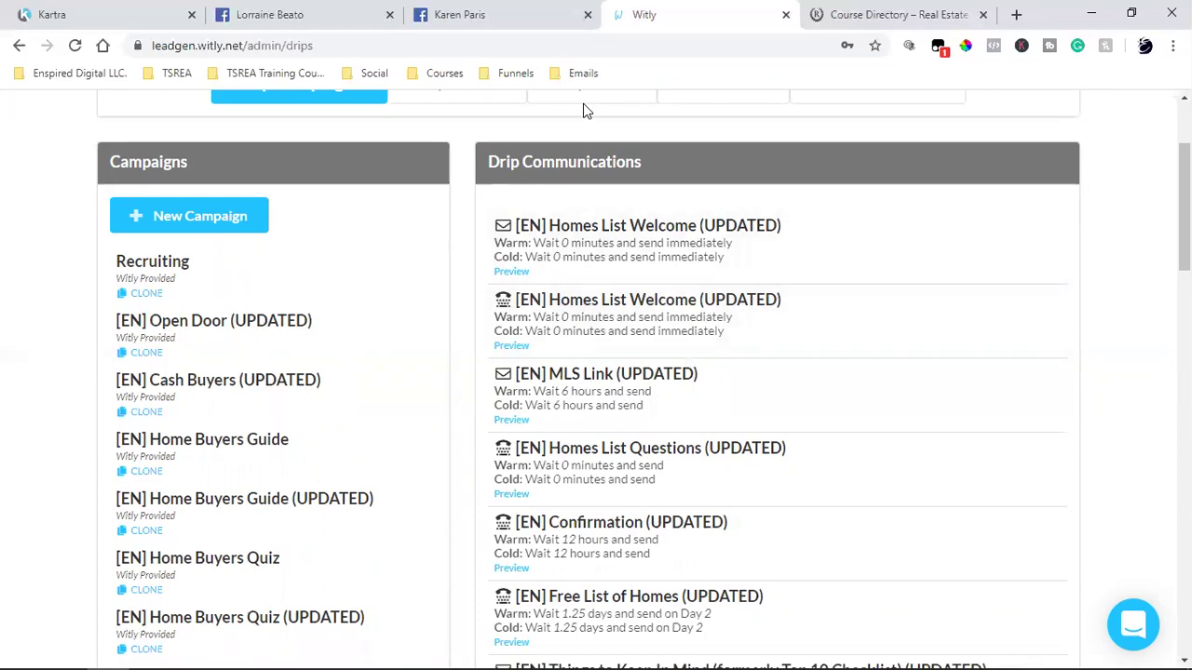
Close the extra Facebook profile tab and open a new browser tab
click(587, 16)
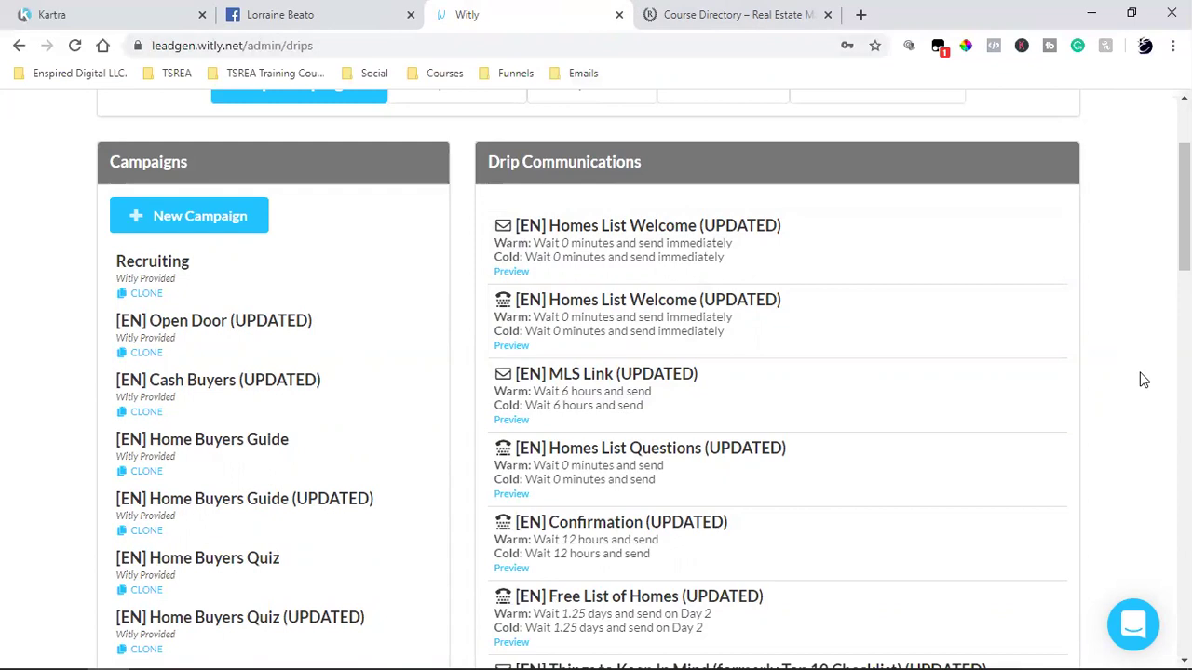
scroll(1143, 380, up, 2)
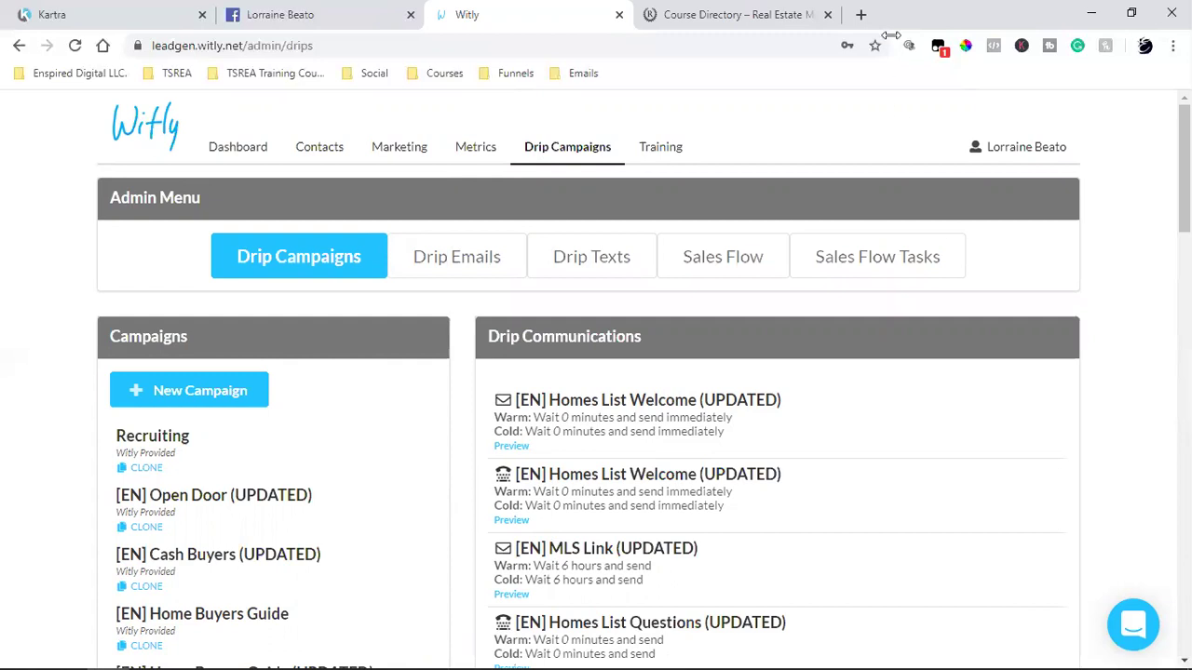
click(858, 12)
Load Google and search for 'ylopo'
click(103, 46)
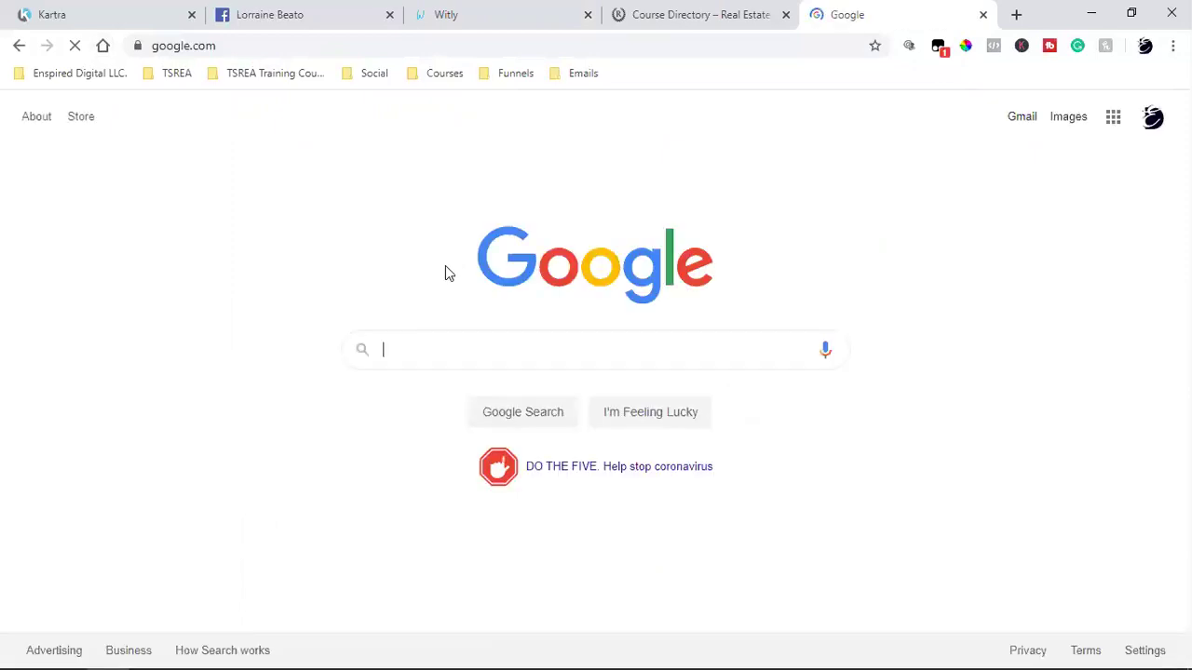
text(ylop)
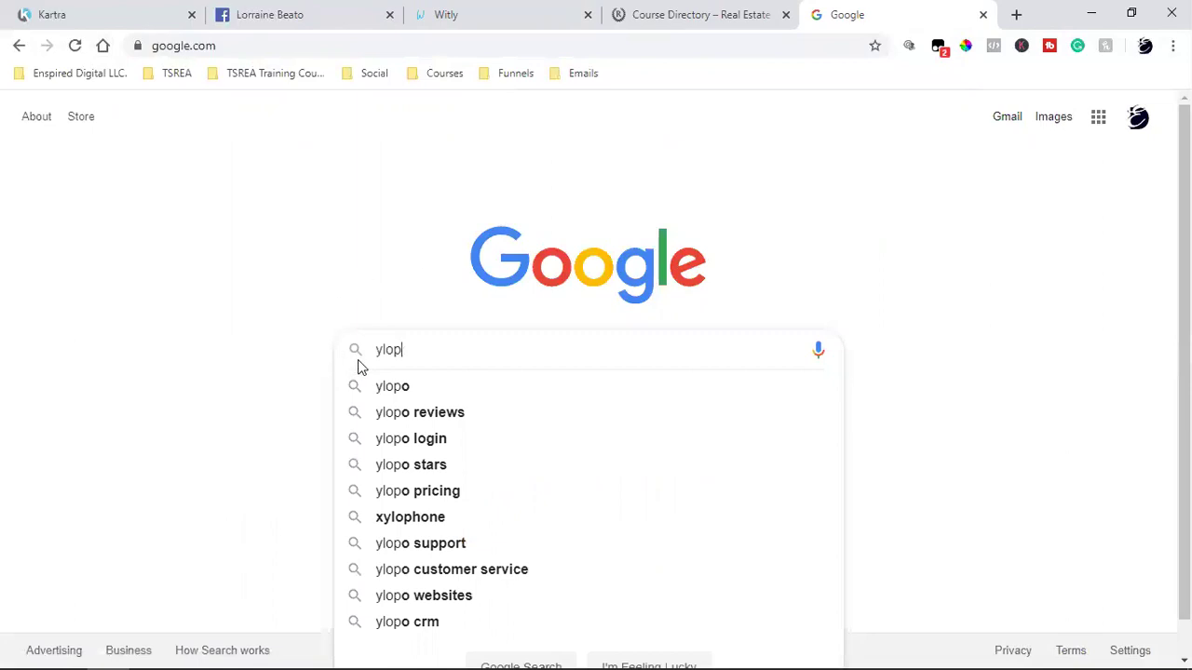
click(417, 396)
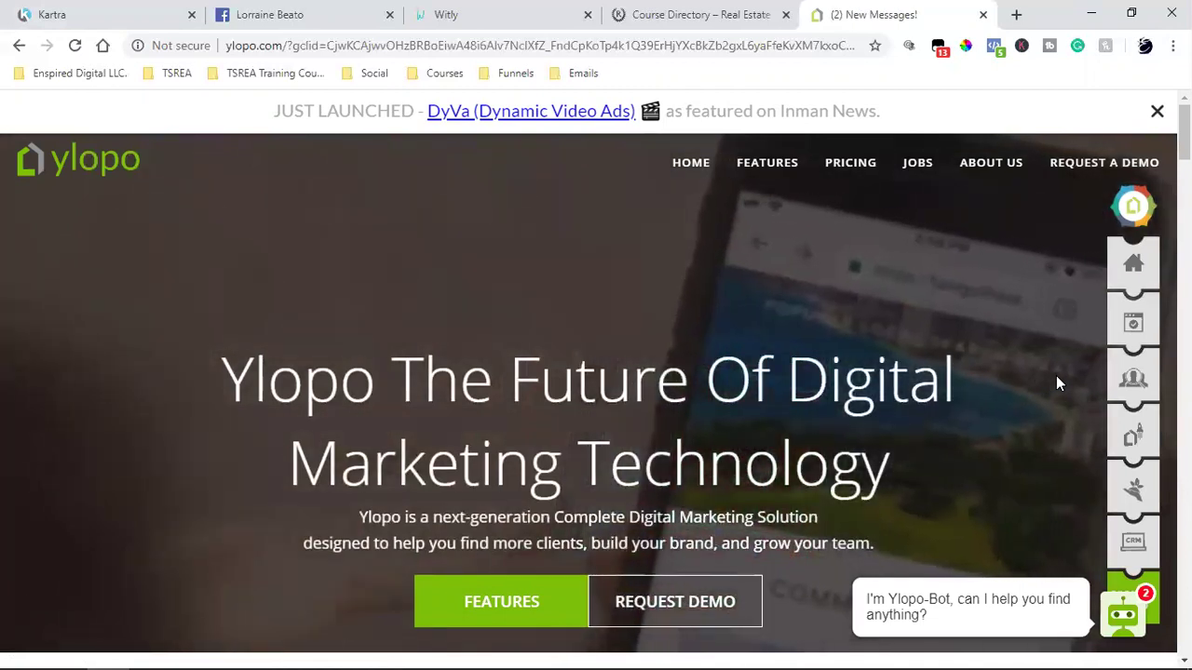
Return to the Witly Drip Campaigns page, then switch to the course directory tab
click(511, 13)
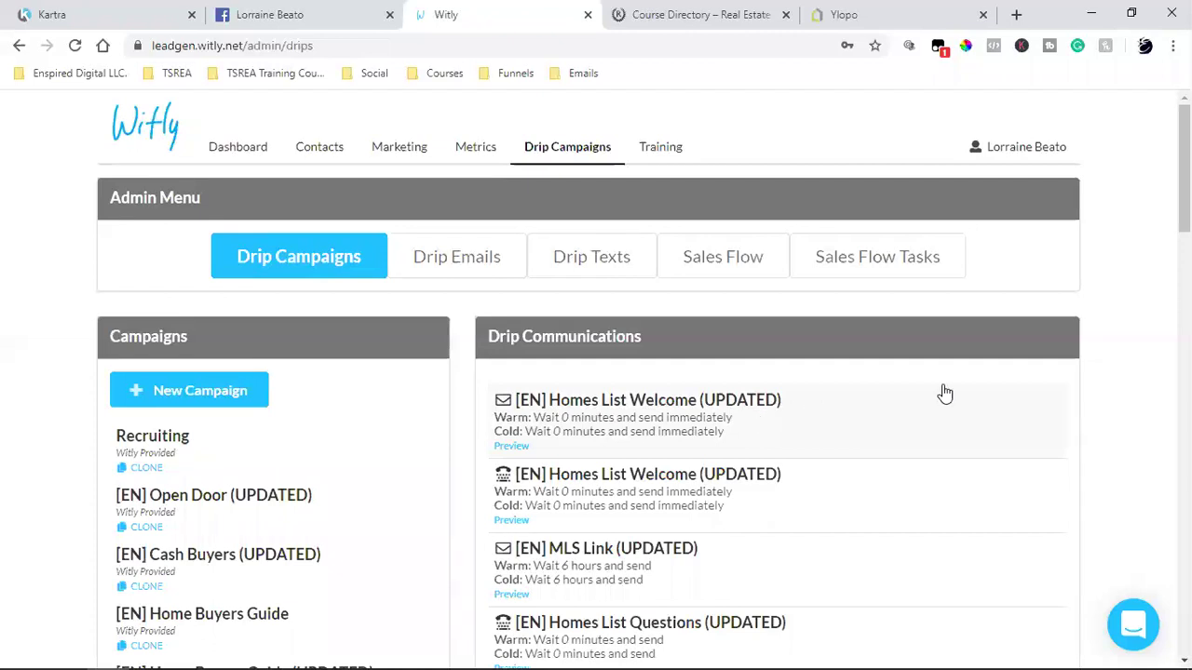
scroll(941, 394, down, 1)
scroll(942, 394, up, 1)
click(745, 14)
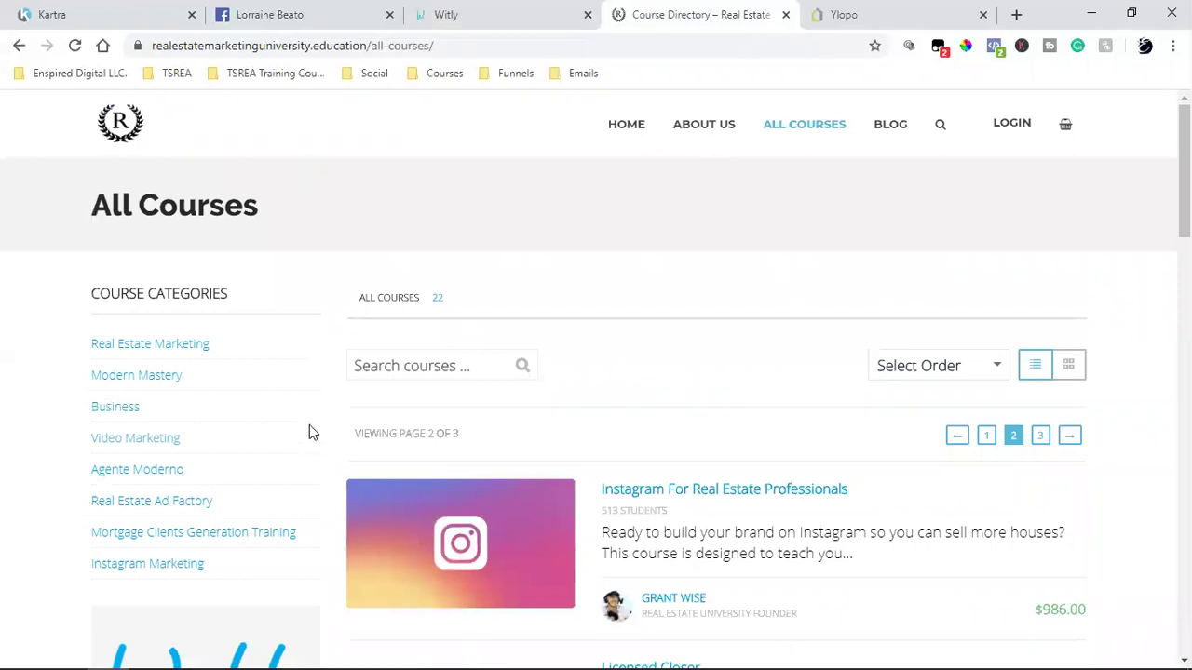
Open Witly's training site in a new tab and browse the All Courses directory
click(445, 15)
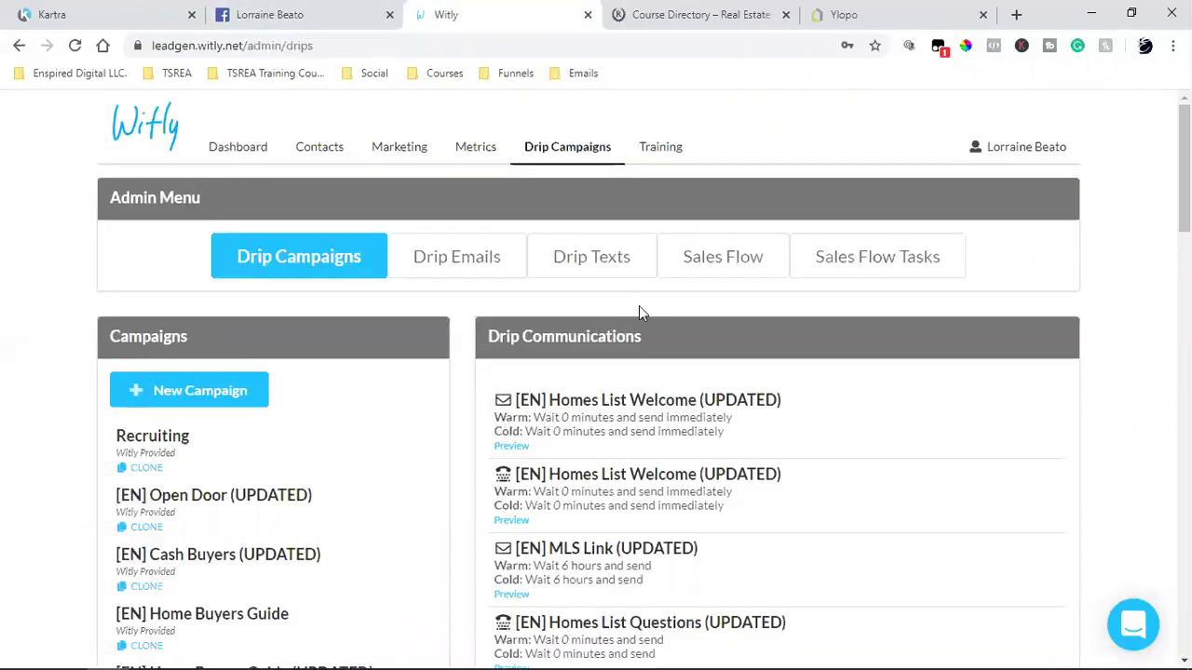
click(651, 163)
click(756, 17)
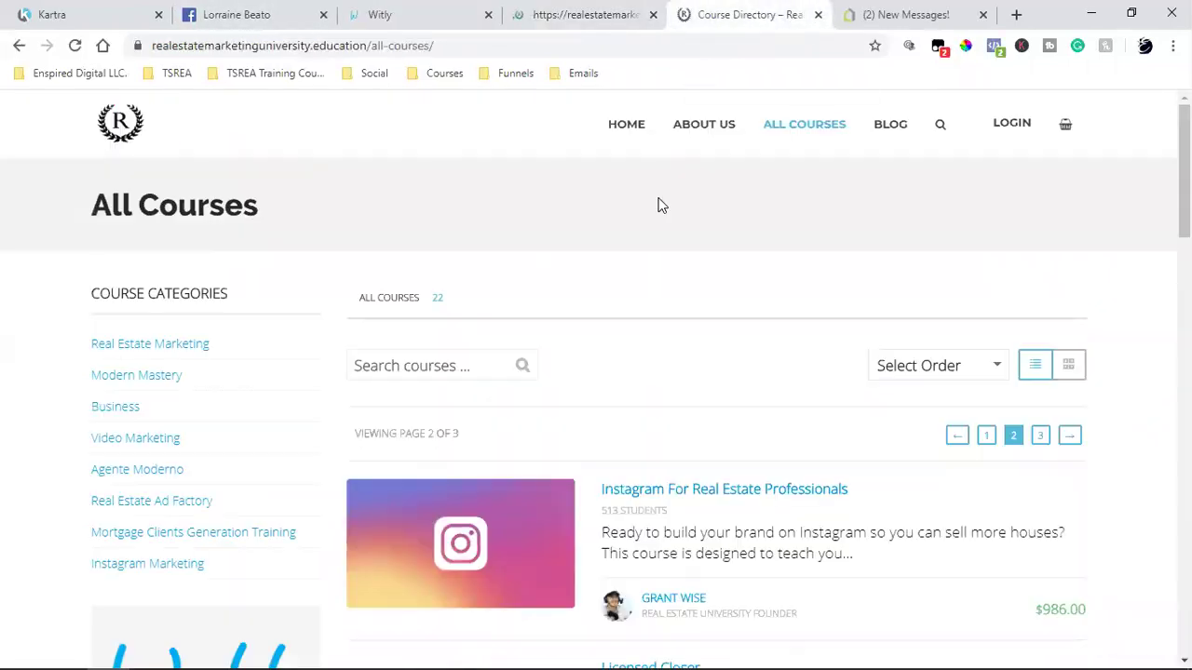
scroll(894, 400, down, 5)
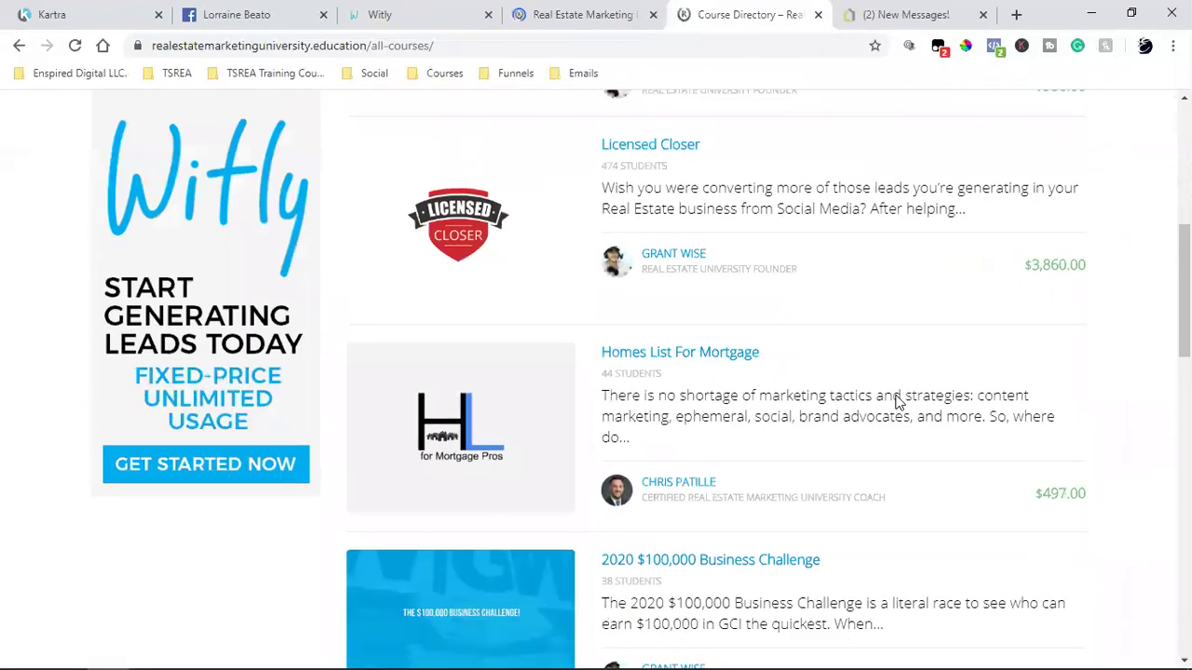
scroll(896, 401, down, 2)
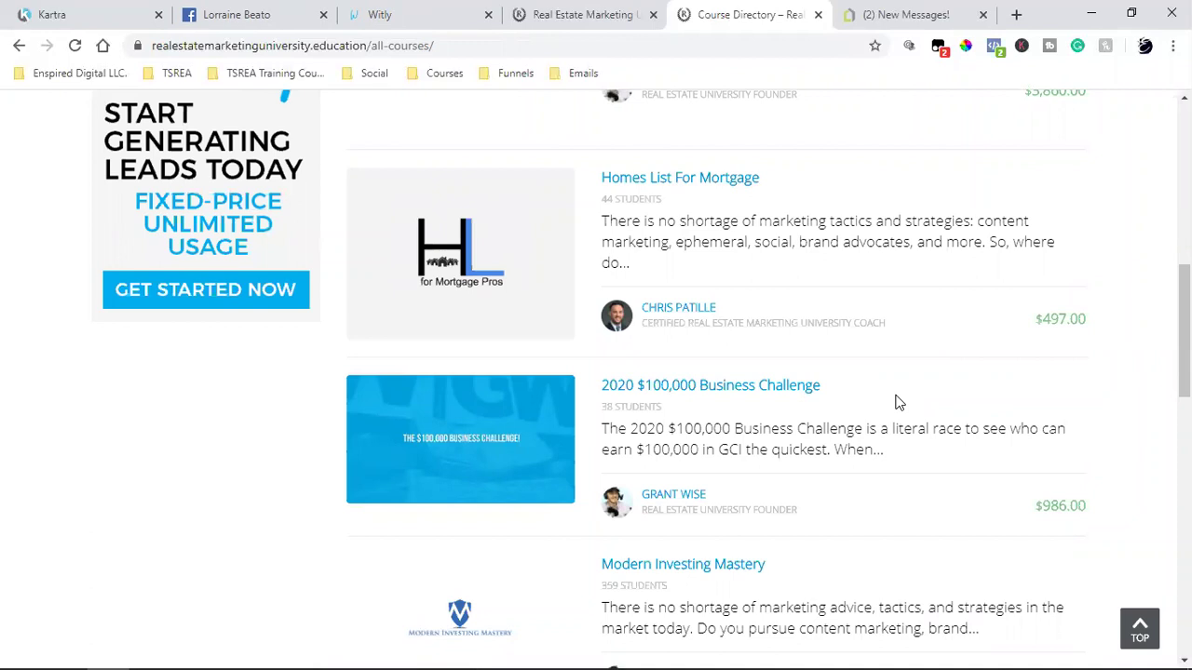
scroll(884, 403, up, 4)
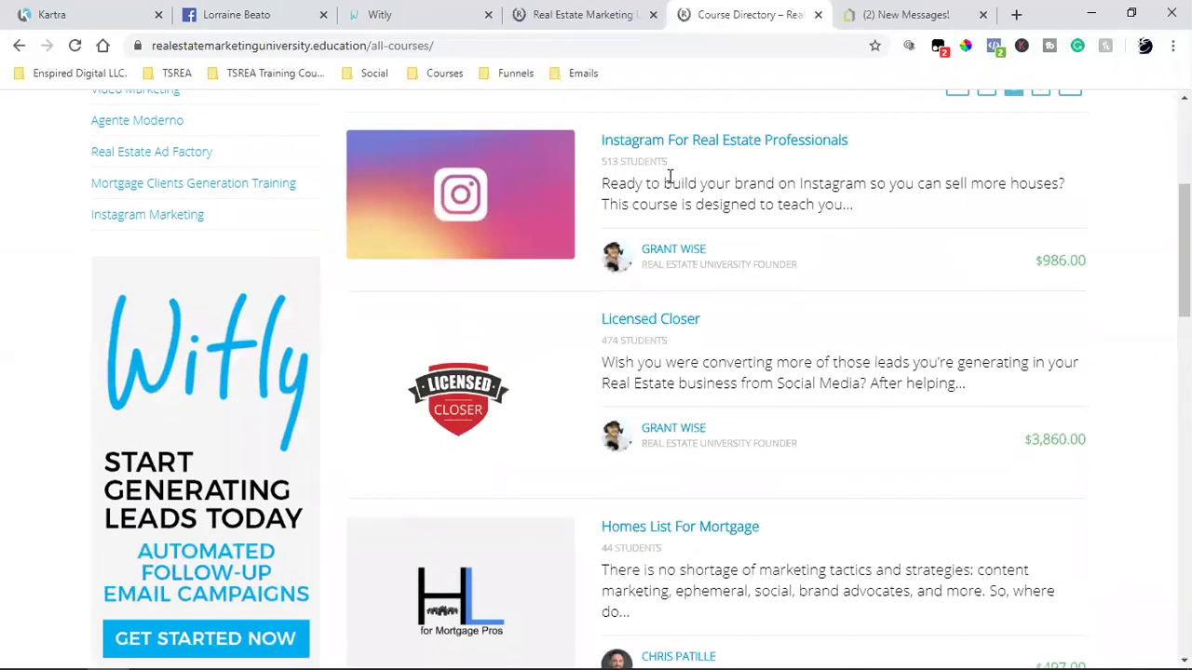
scroll(703, 359, down, 2)
scroll(703, 359, down, 10)
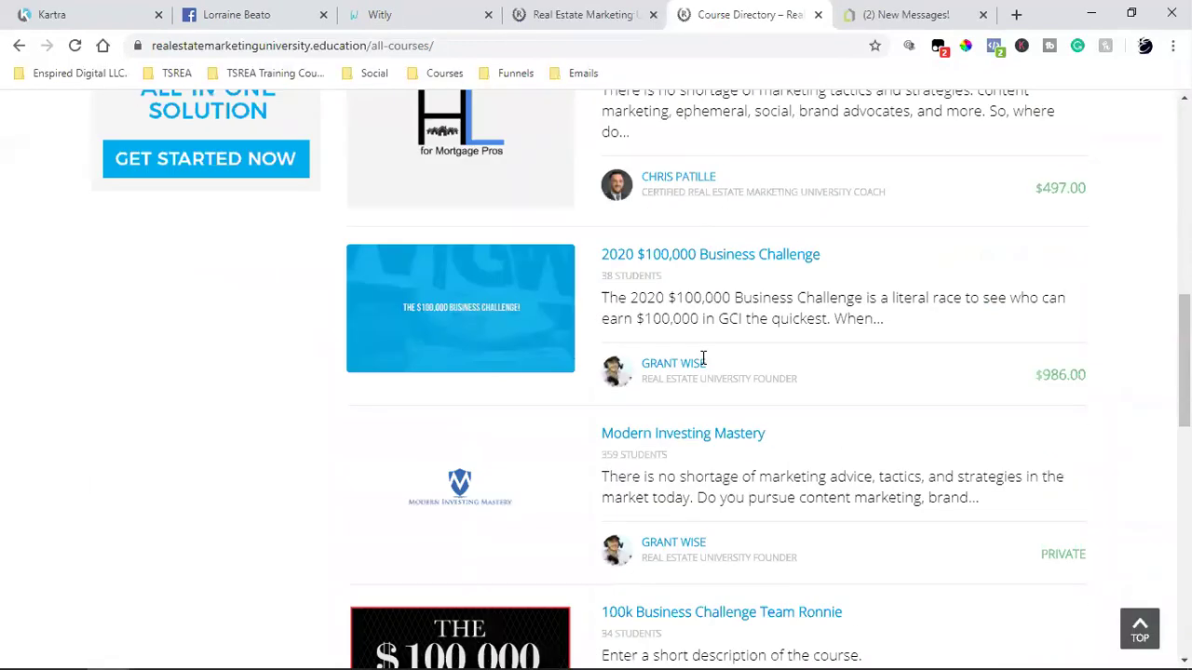
scroll(703, 365, down, 4)
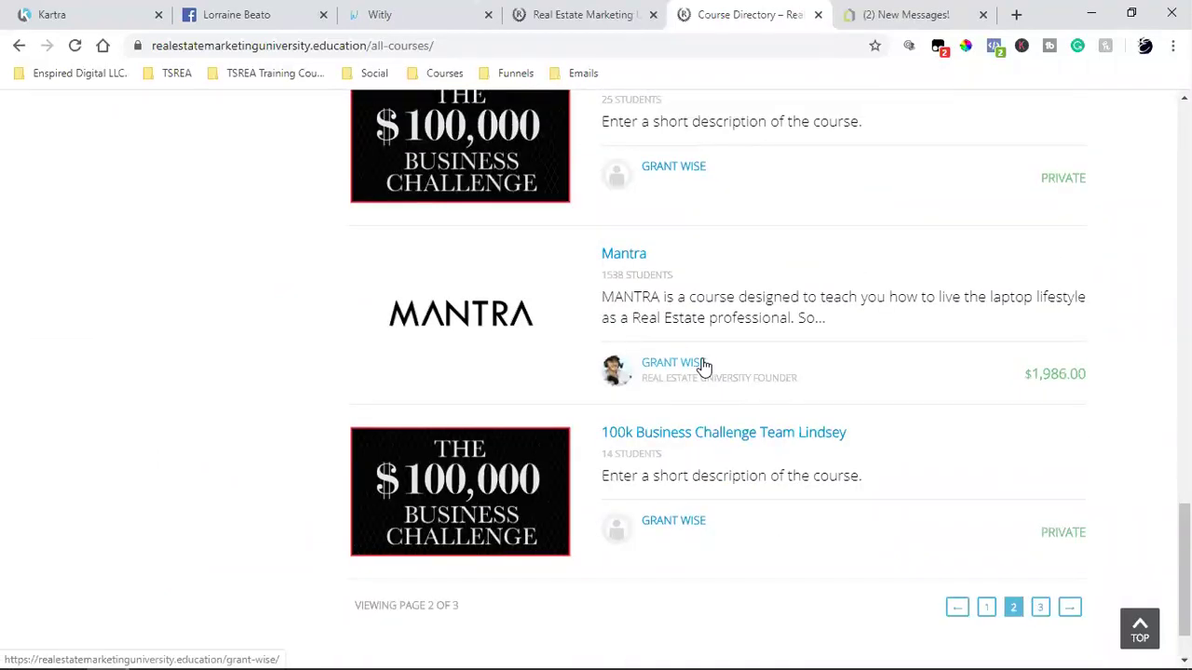
scroll(703, 365, up, 5)
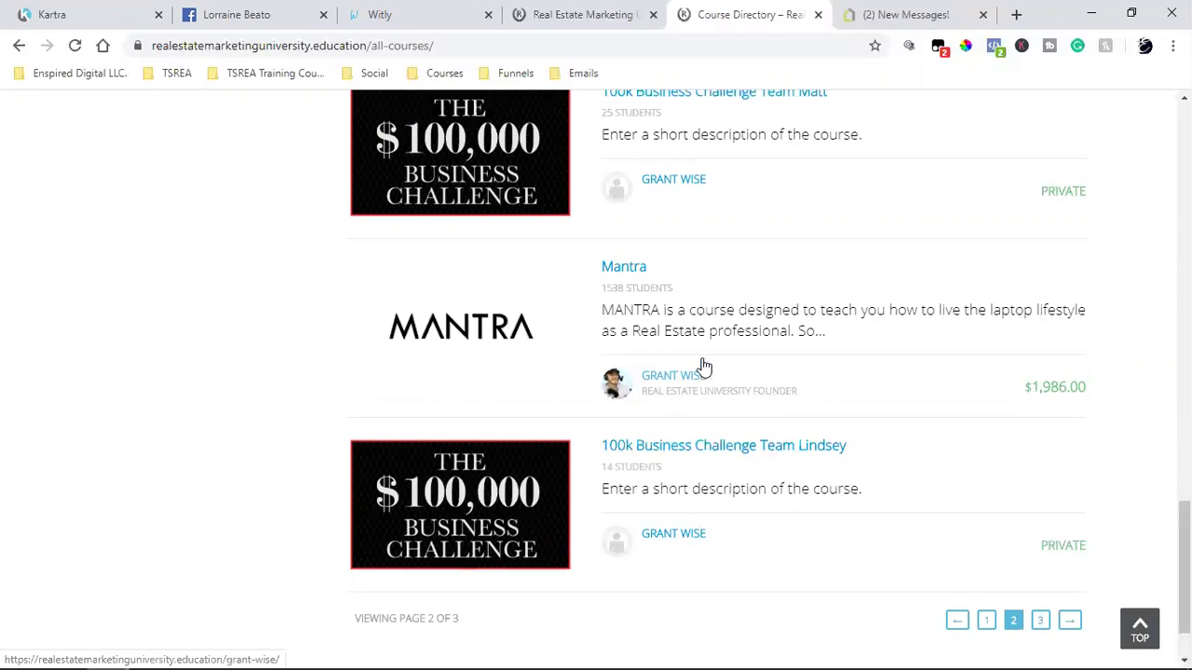
scroll(703, 365, up, 8)
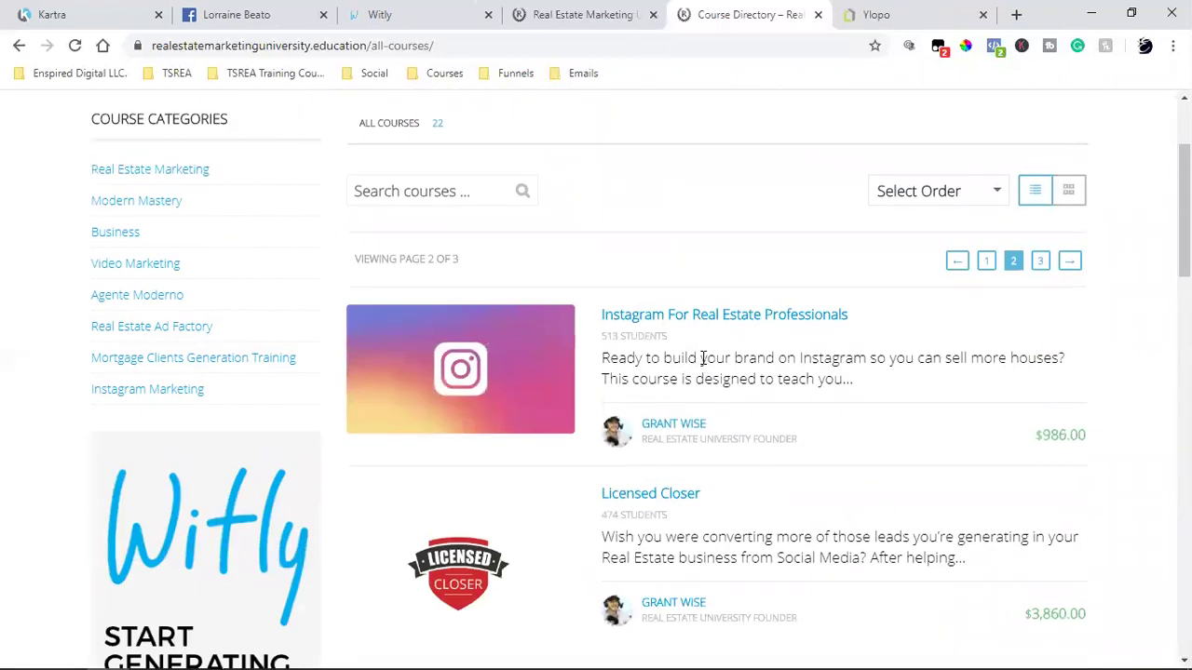
scroll(703, 363, down, 4)
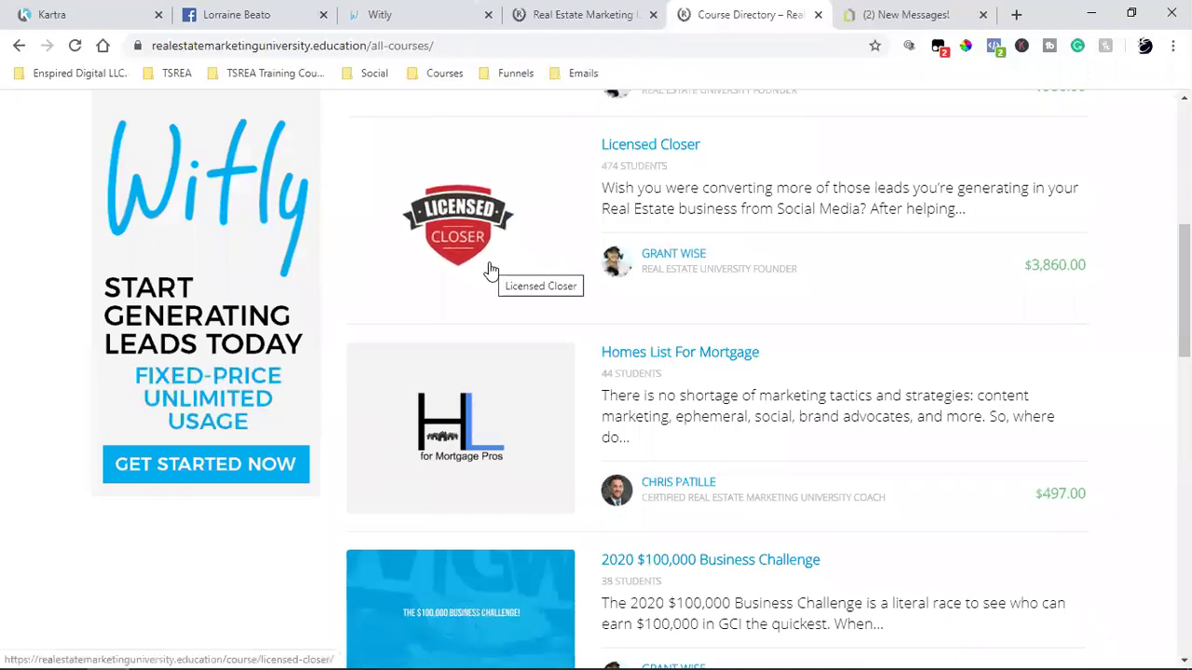
scroll(490, 269, down, 2)
scroll(635, 261, down, 8)
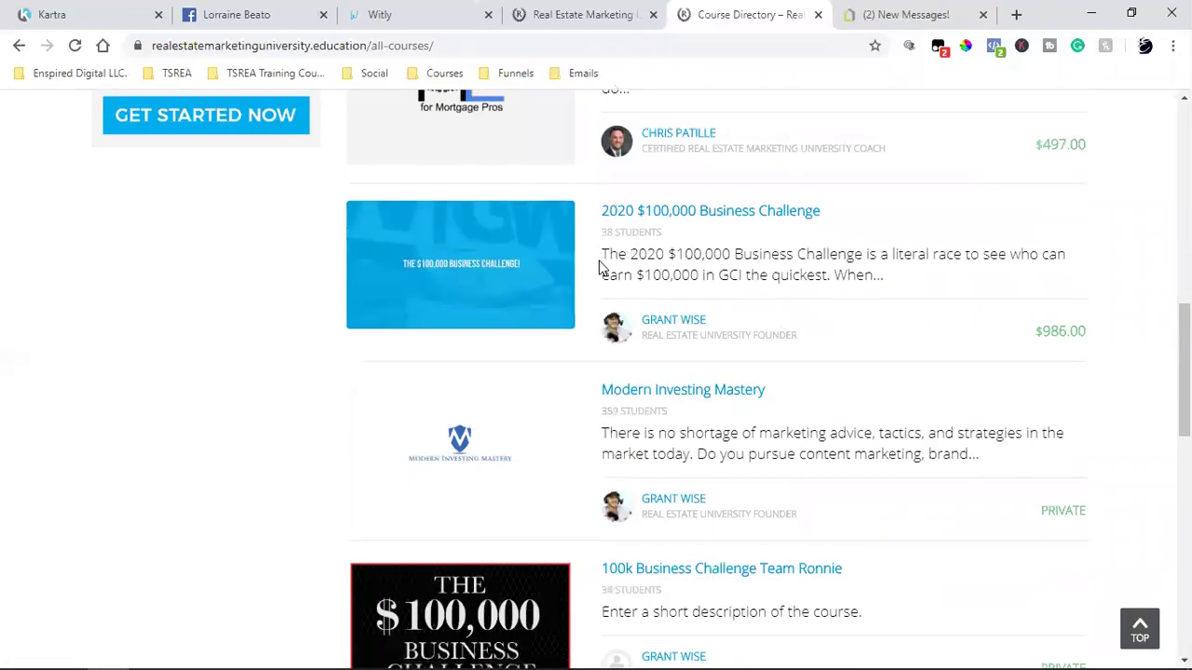
scroll(671, 247, down, 5)
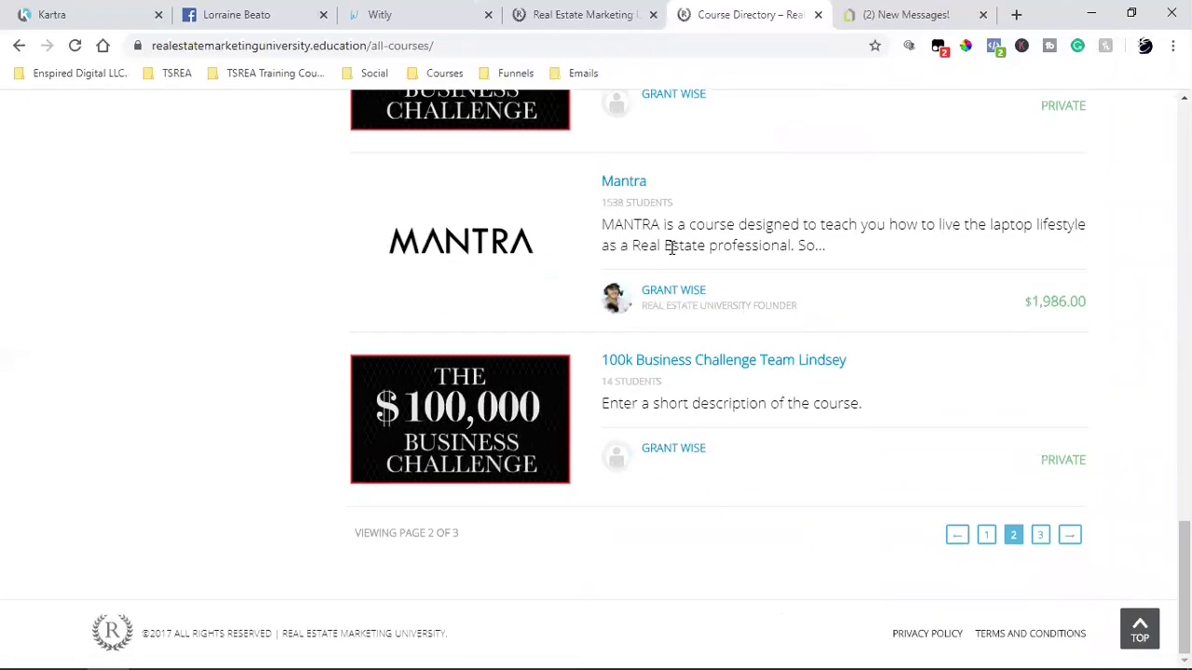
Review page 3 of the course list, then return to Witly's Drip Campaigns page
click(1040, 535)
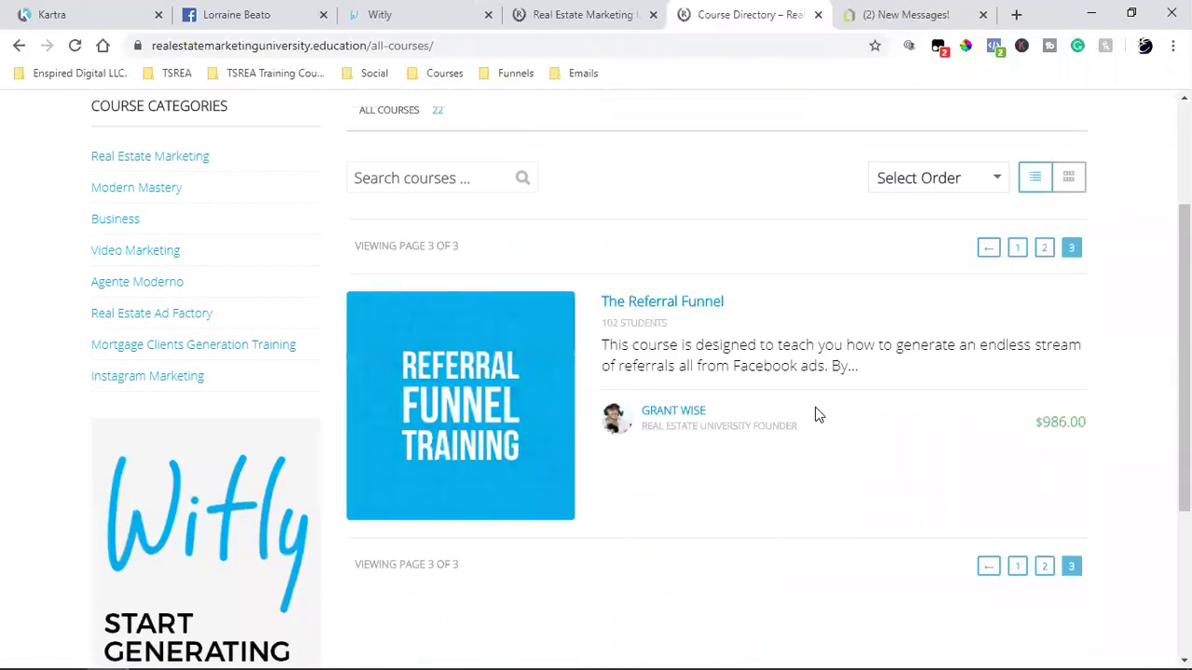
scroll(815, 416, down, 3)
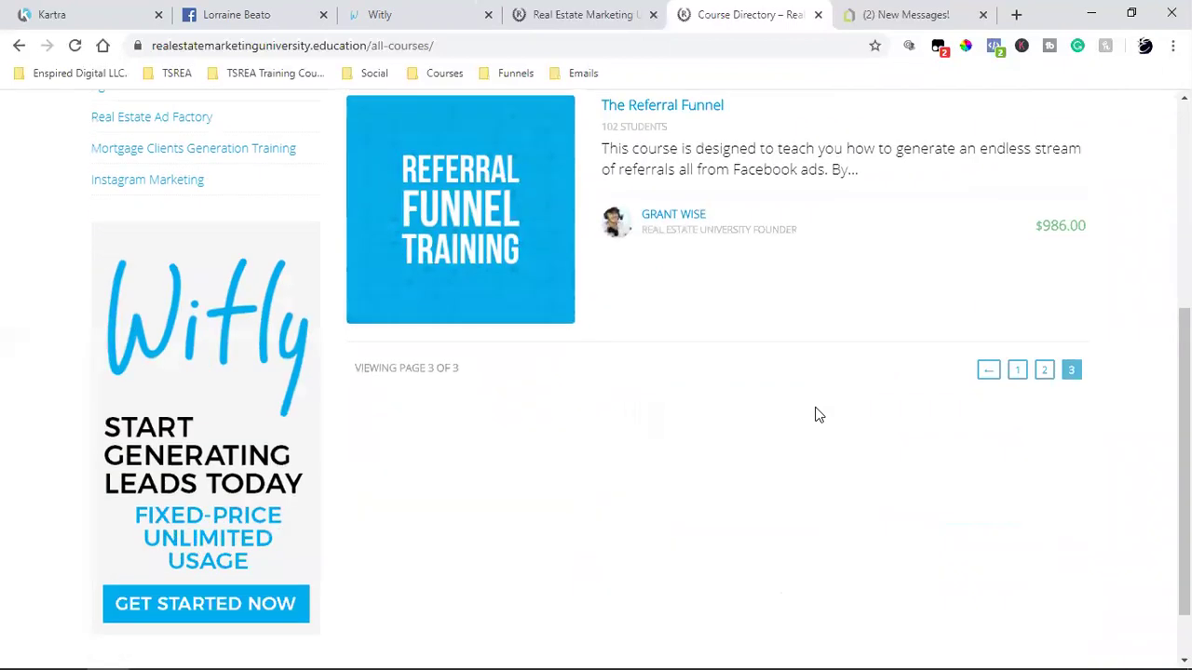
scroll(816, 415, up, 5)
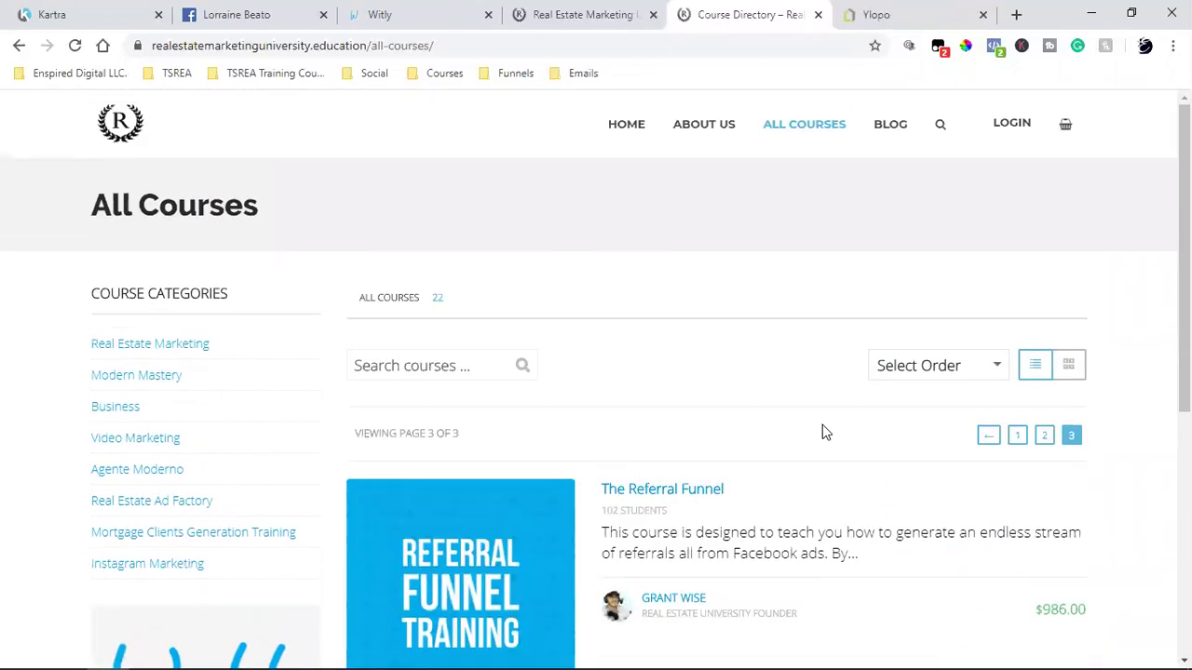
scroll(465, 498, down, 2)
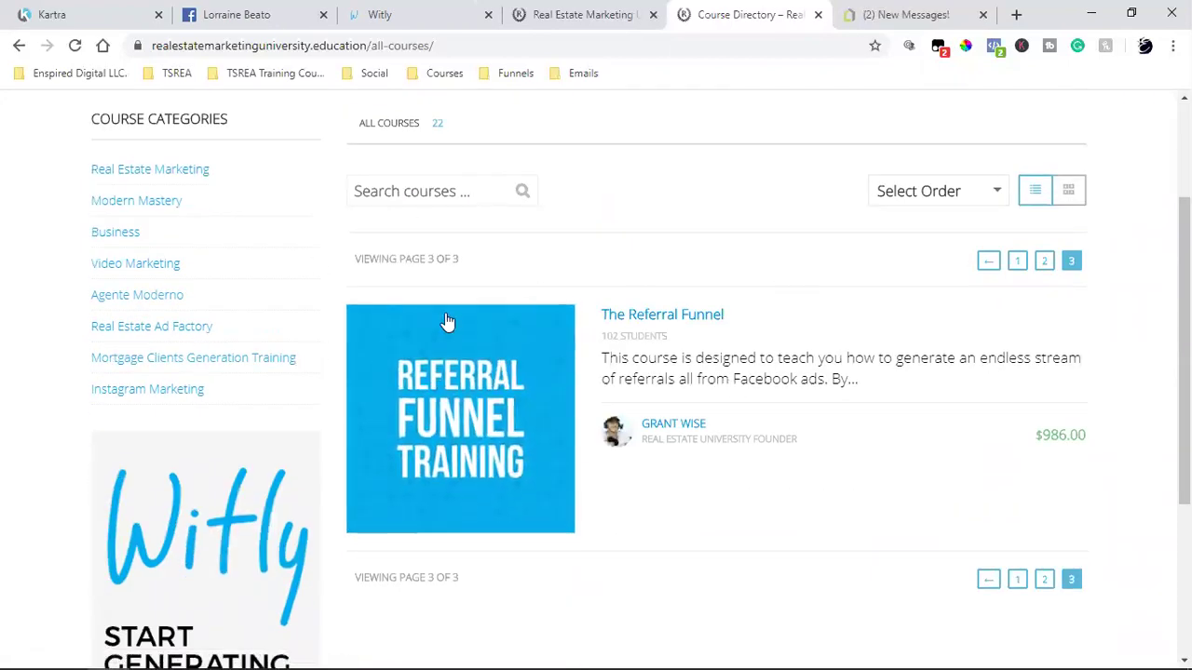
scroll(672, 314, up, 2)
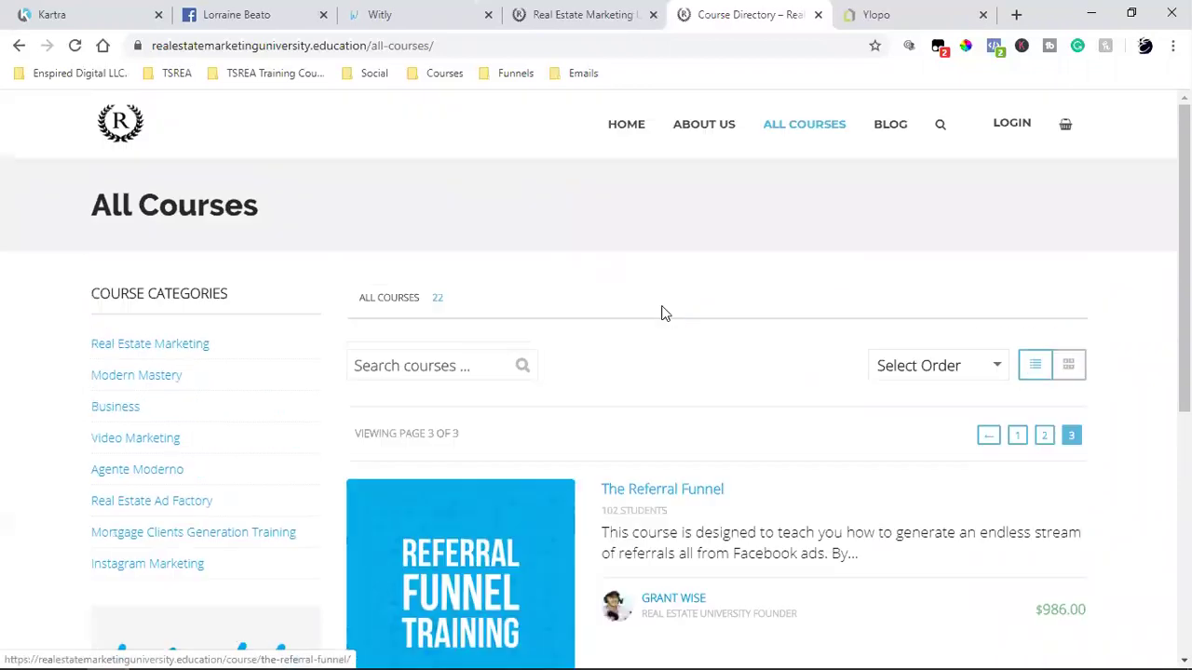
click(575, 11)
click(415, 9)
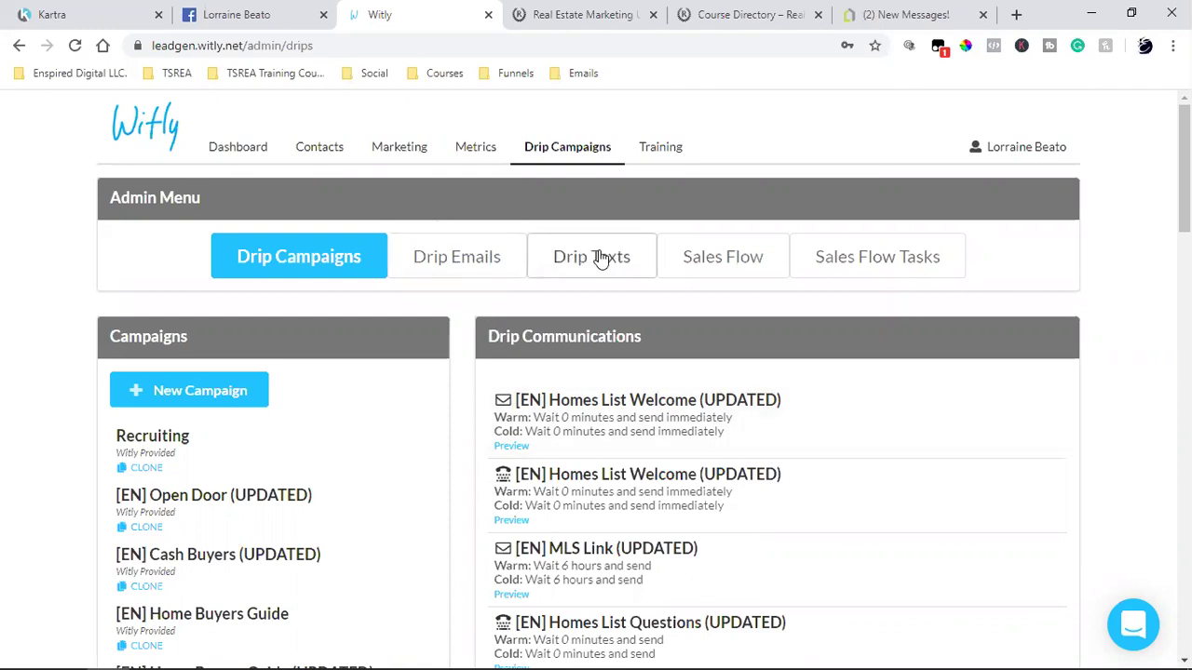
Switch to the Ylopo tab showing 'Ylopo The Future Of Digital Marketing Technology'
click(862, 19)
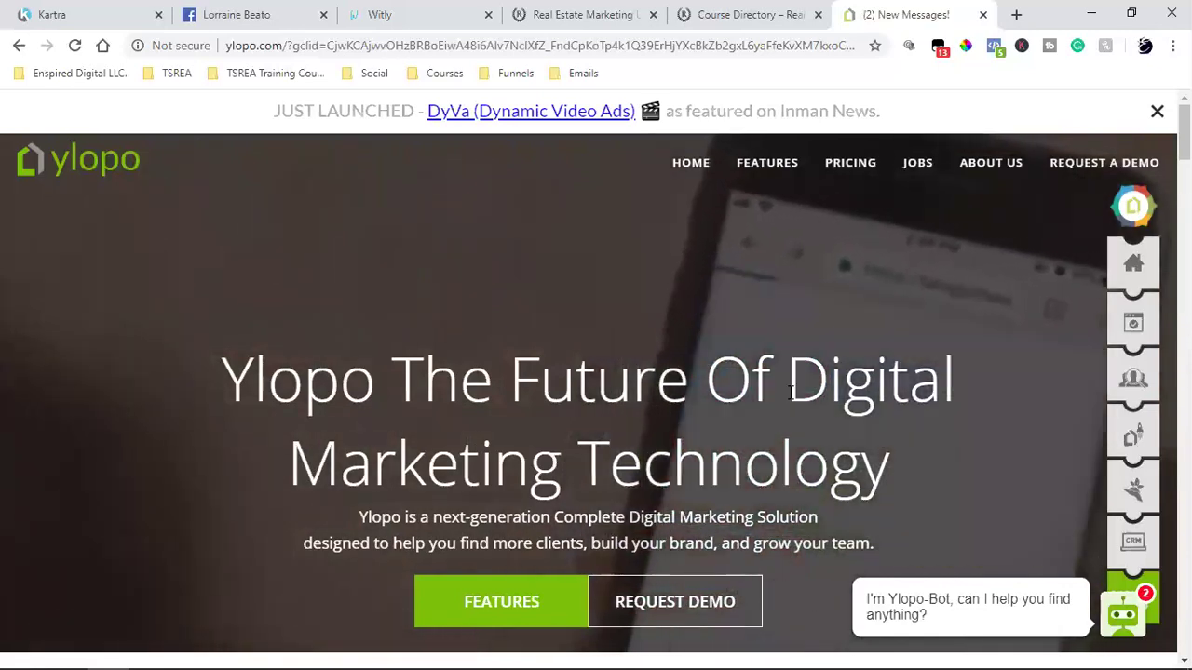
Scroll through the Ylopo homepage to review its features
scroll(792, 393, down, 2)
scroll(792, 393, down, 6)
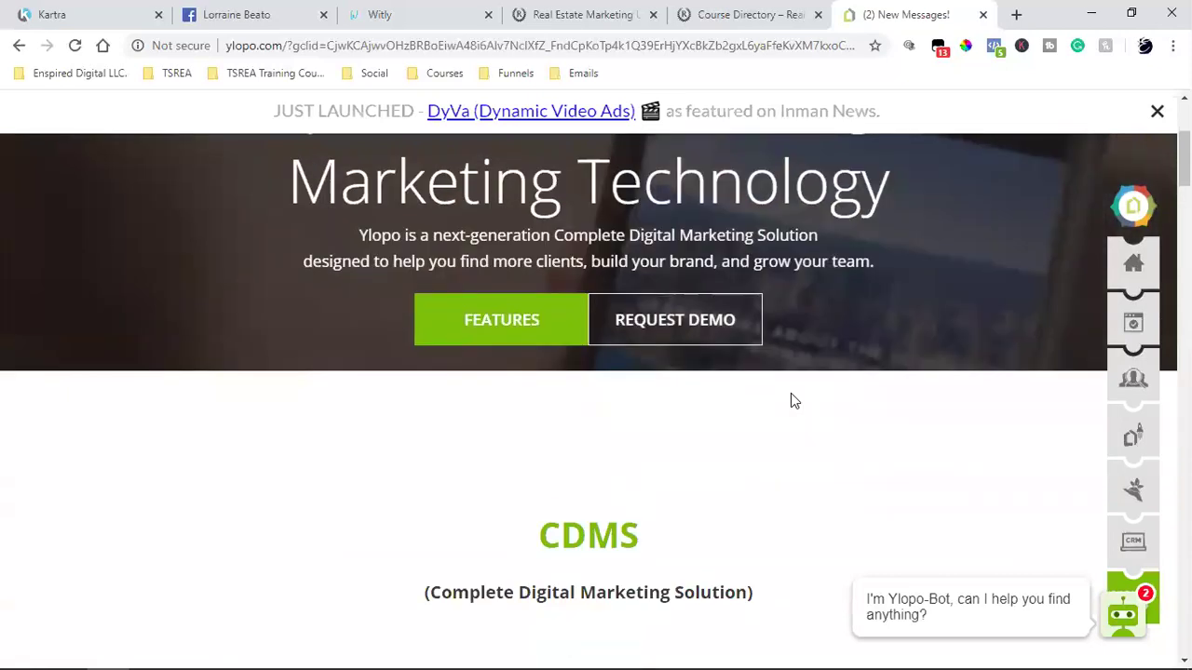
scroll(928, 434, down, 2)
scroll(929, 433, up, 2)
scroll(928, 434, up, 2)
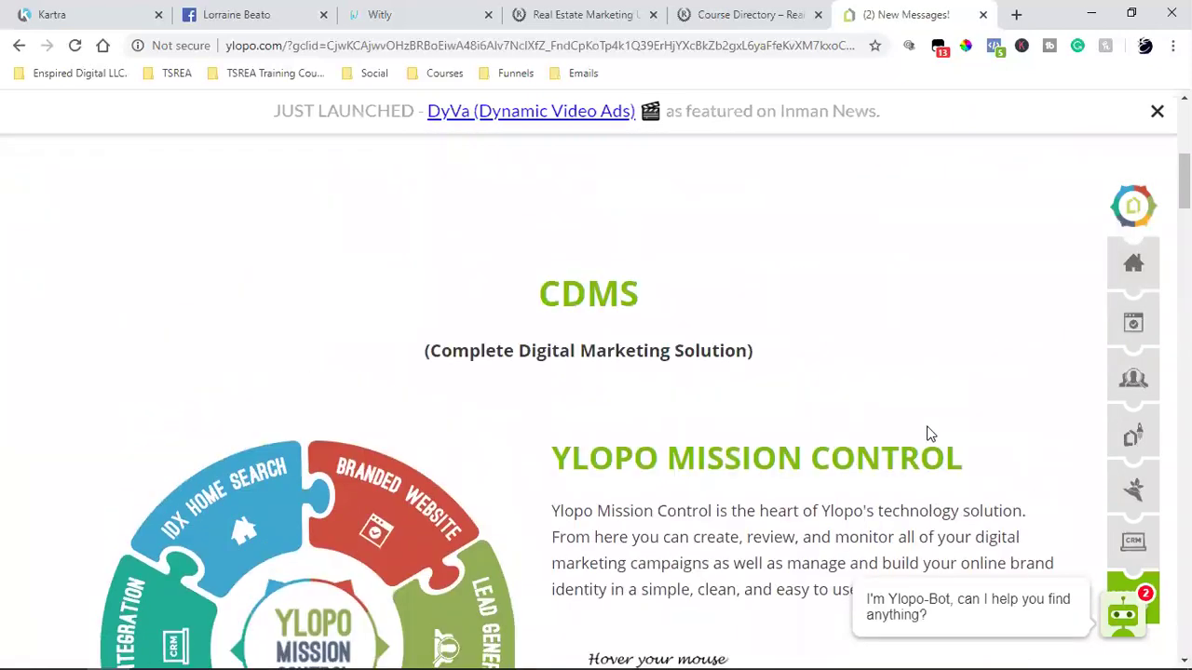
scroll(929, 434, down, 2)
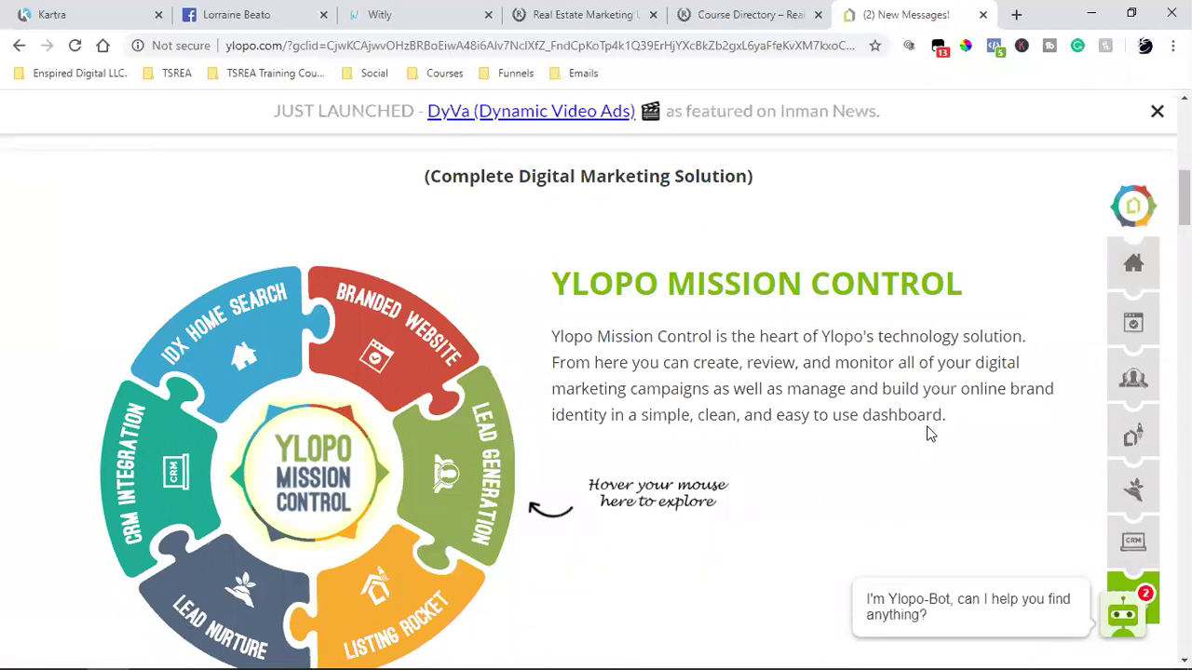
scroll(927, 434, down, 2)
scroll(925, 434, up, 2)
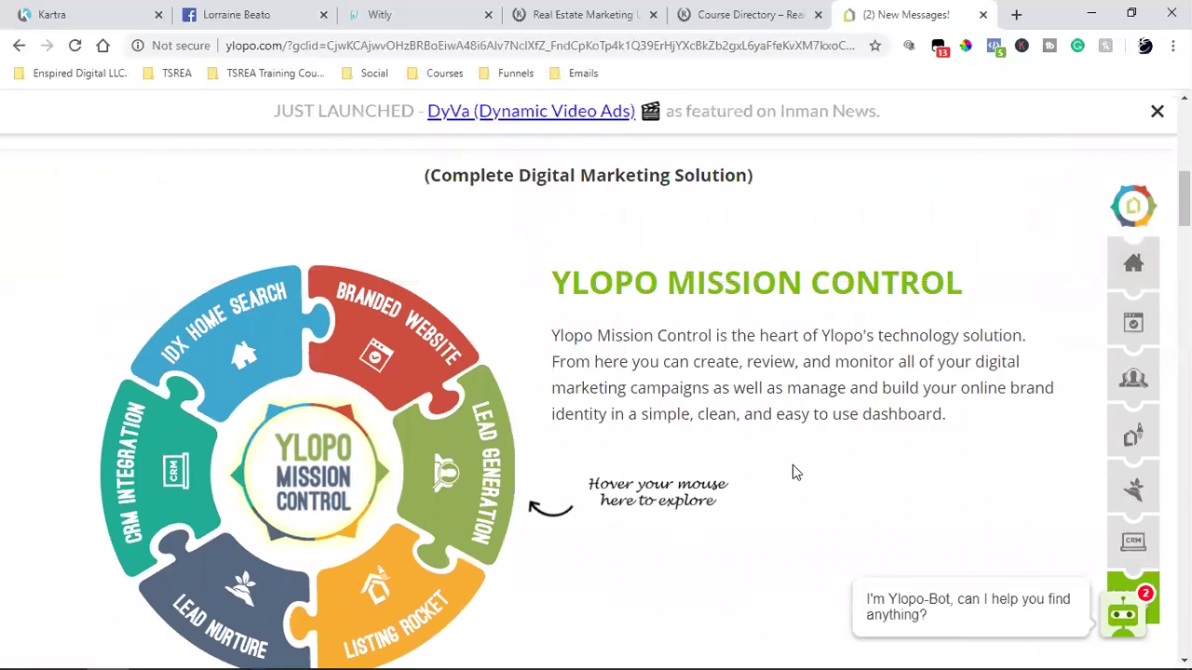
mouse_move(194, 346)
mouse_move(370, 344)
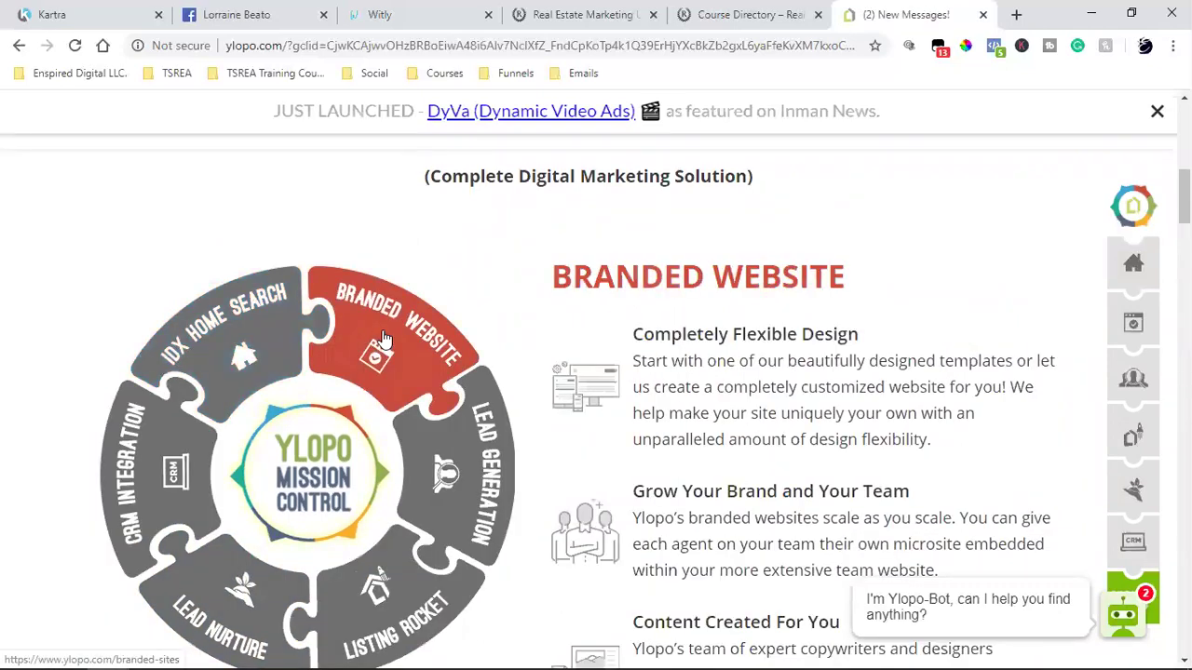
mouse_move(451, 491)
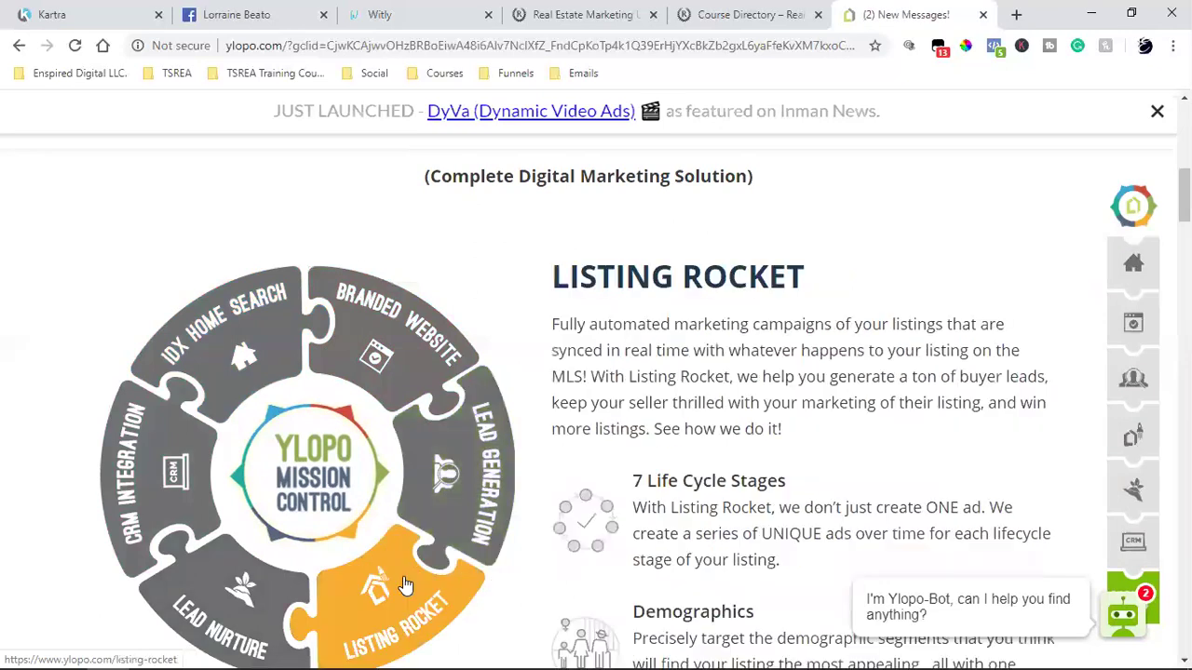
mouse_move(210, 627)
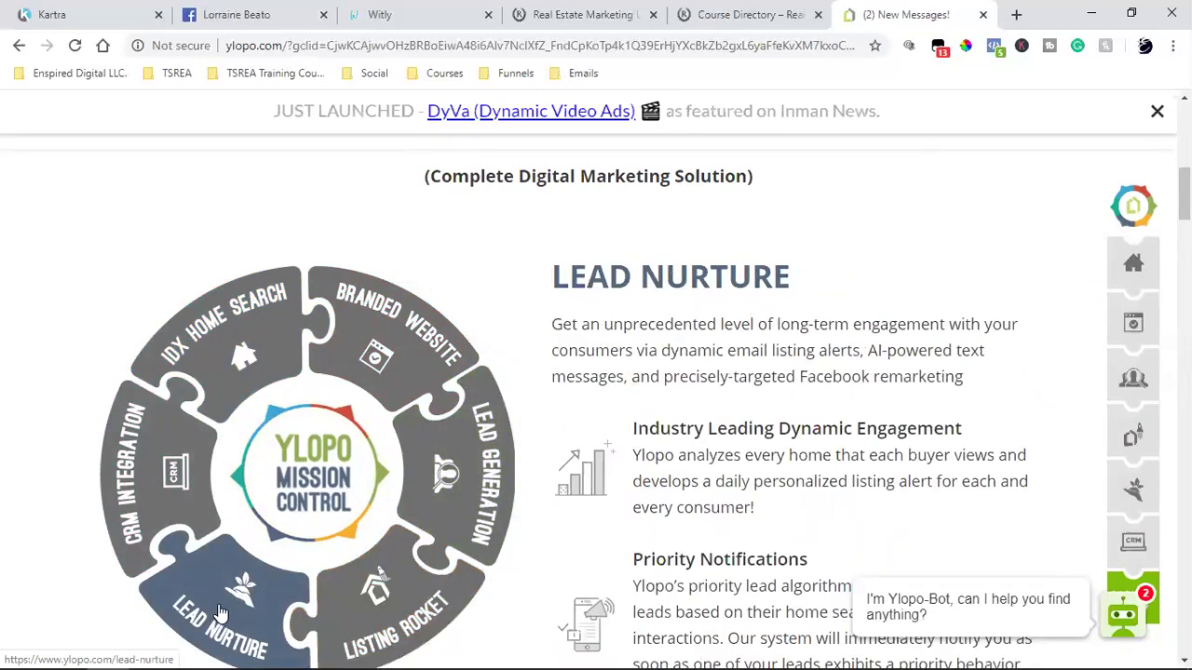
mouse_move(163, 451)
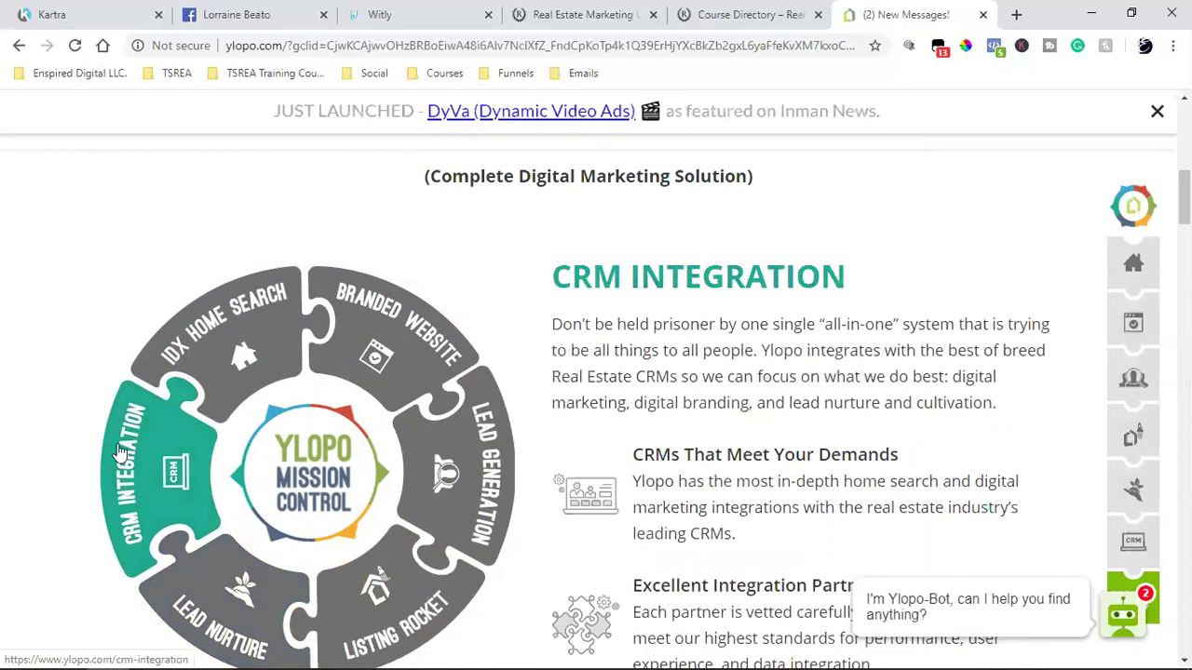
scroll(93, 326, down, 2)
scroll(95, 316, up, 2)
mouse_move(177, 308)
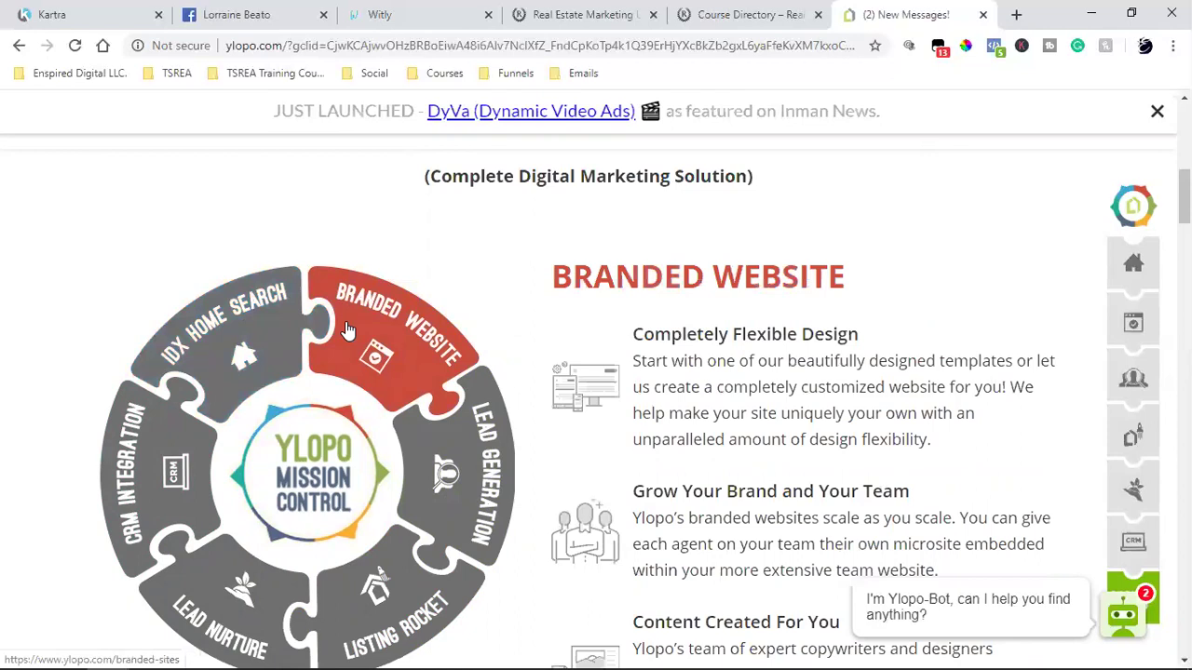
scroll(347, 331, down, 2)
mouse_move(445, 298)
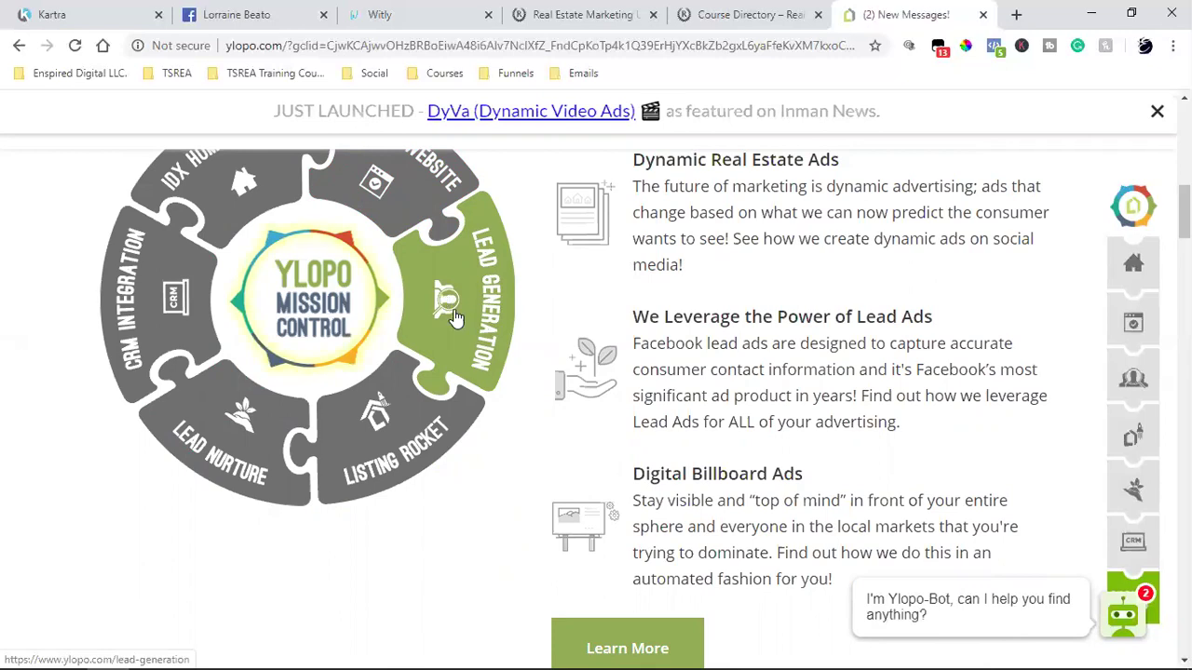
Open the Listing Rocket feature details and read through them
click(417, 481)
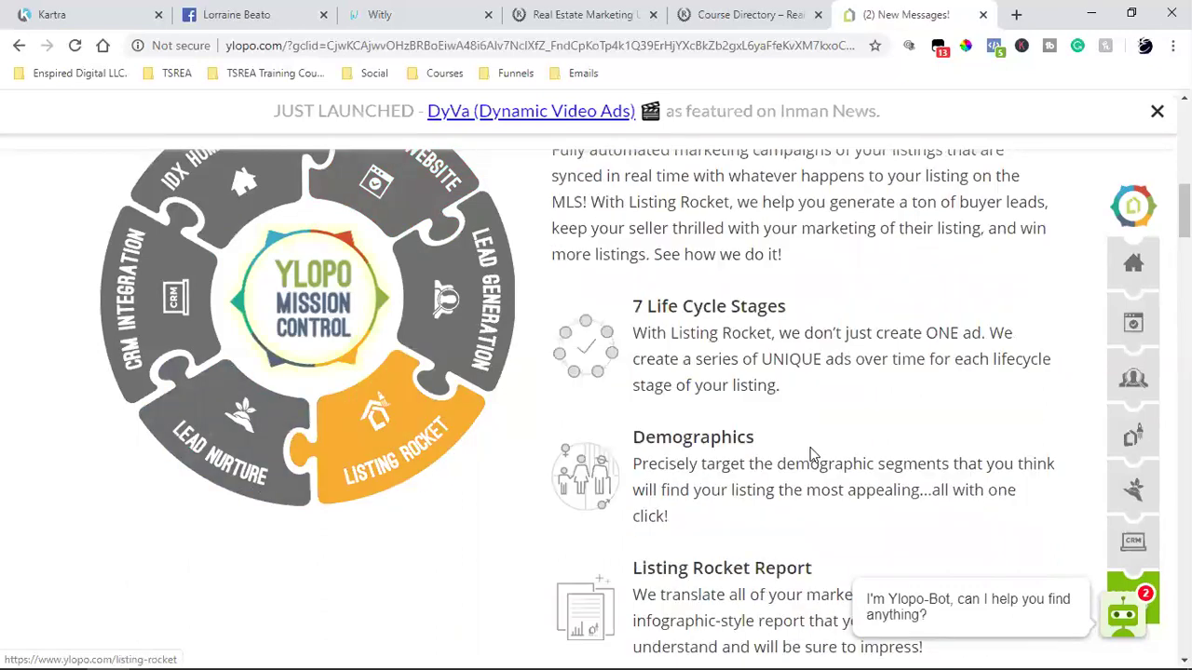
scroll(810, 454, up, 10)
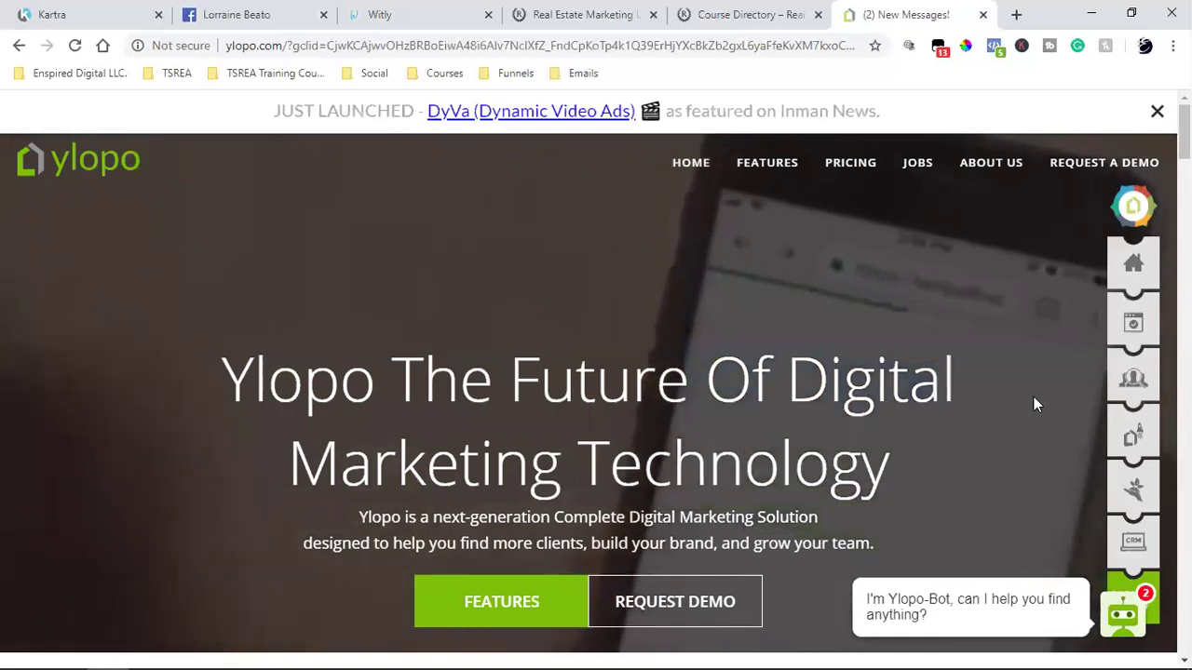
scroll(883, 405, down, 8)
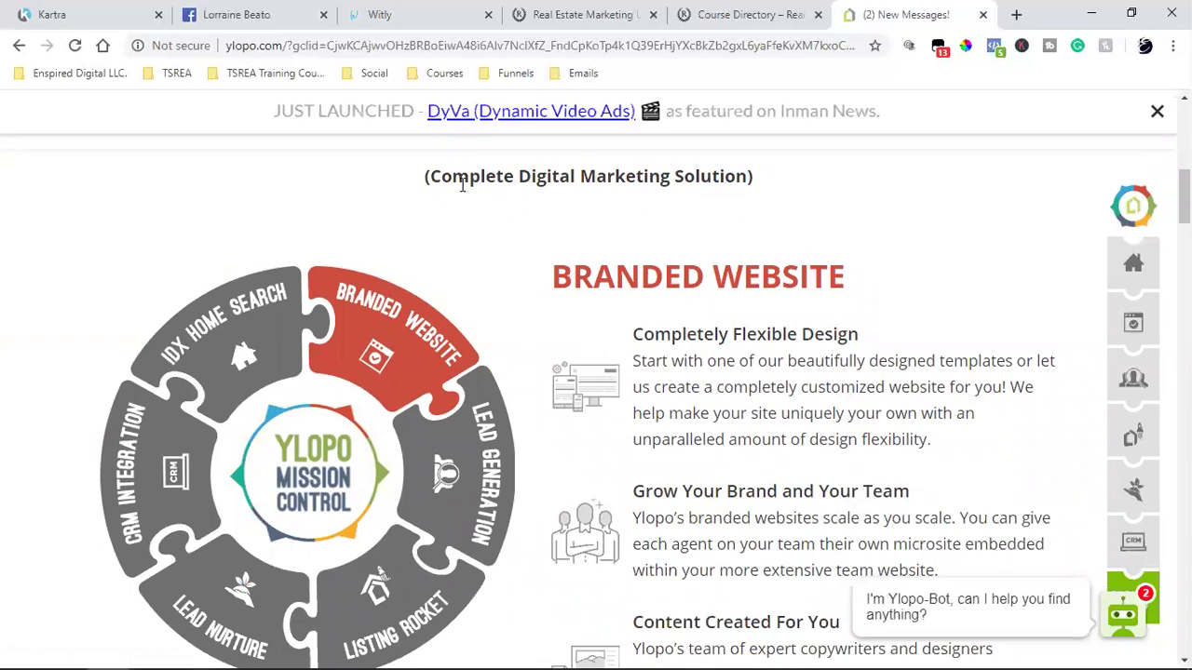
scroll(471, 183, down, 2)
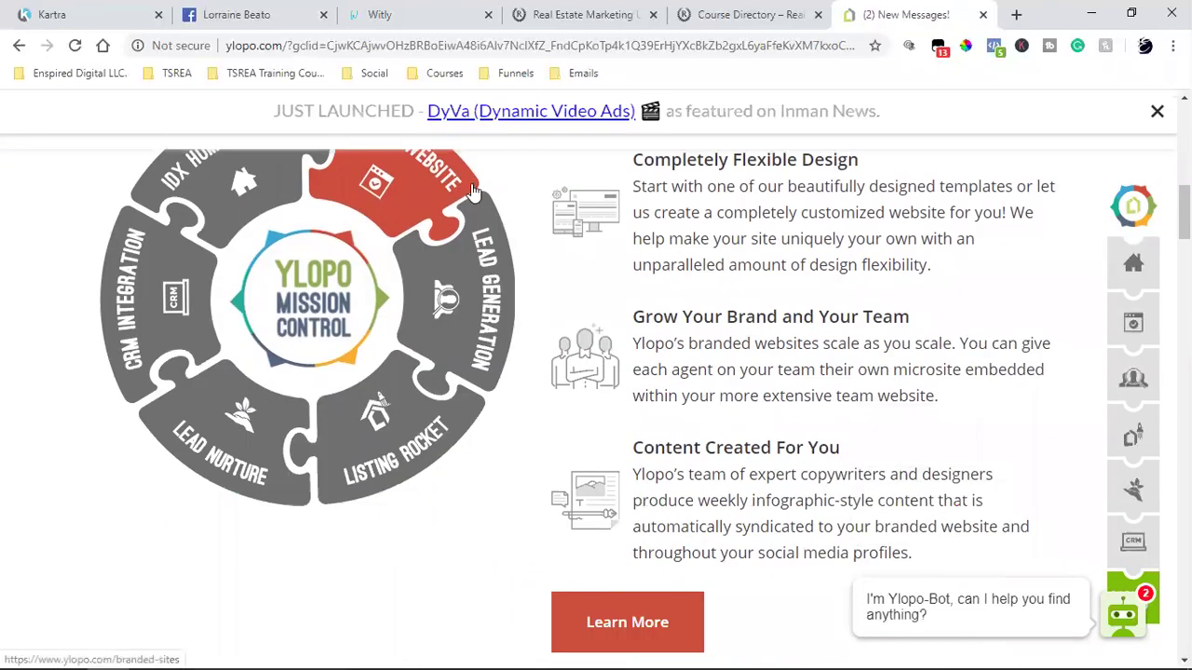
mouse_move(409, 435)
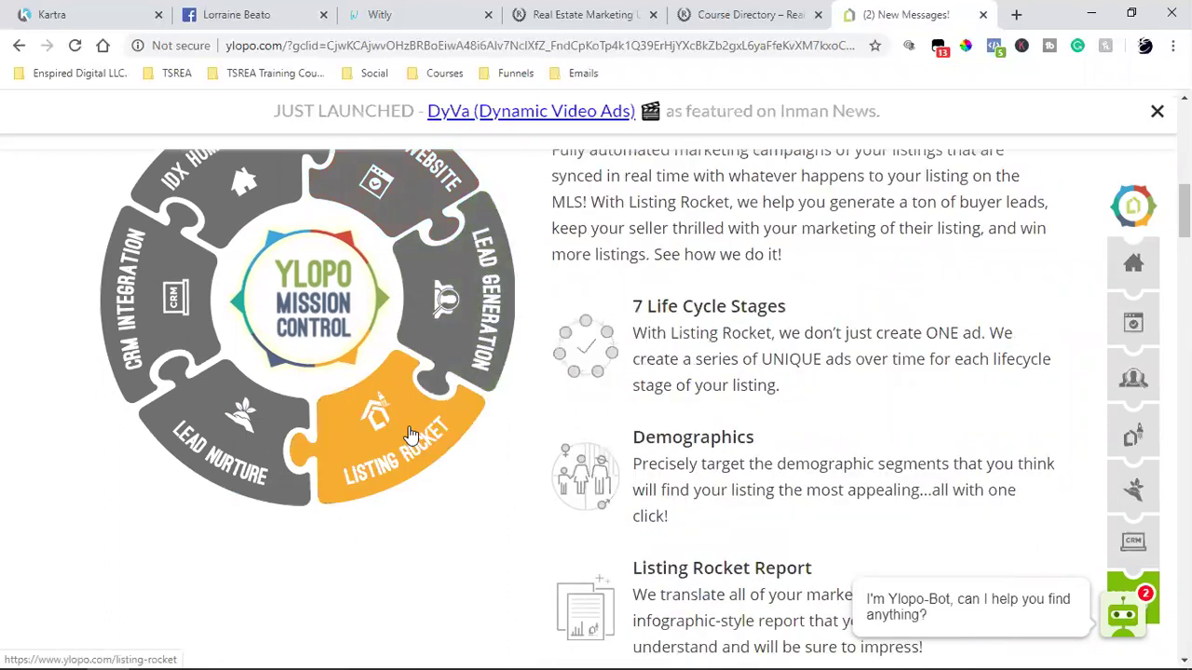
mouse_move(192, 479)
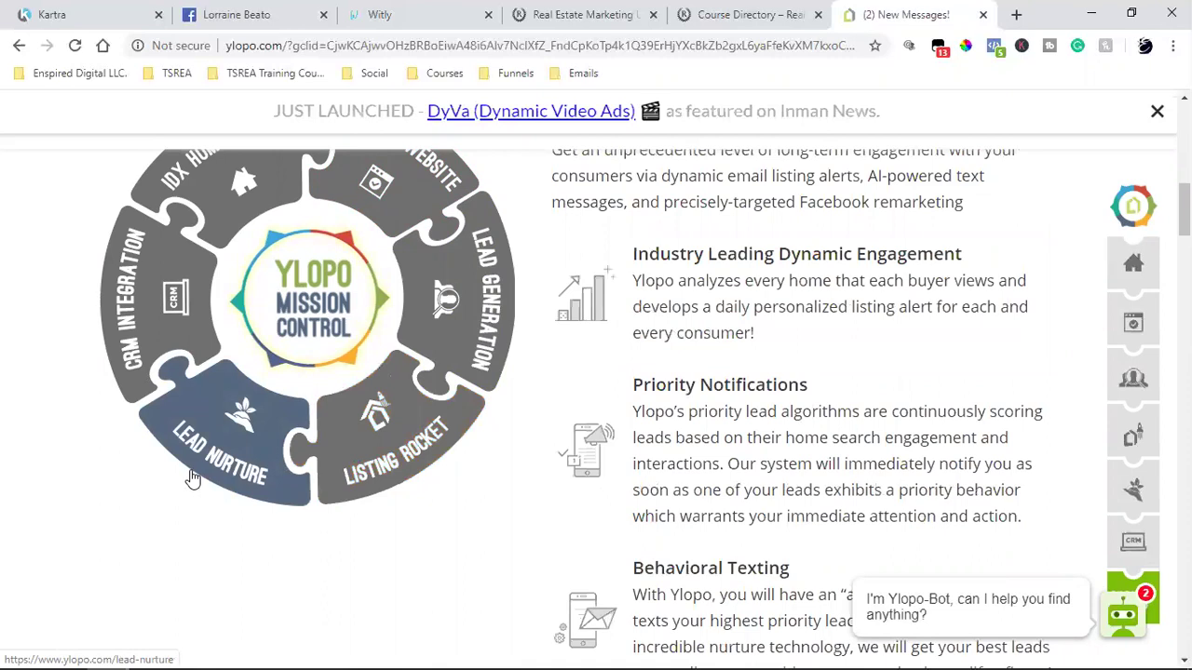
scroll(211, 447, up, 2)
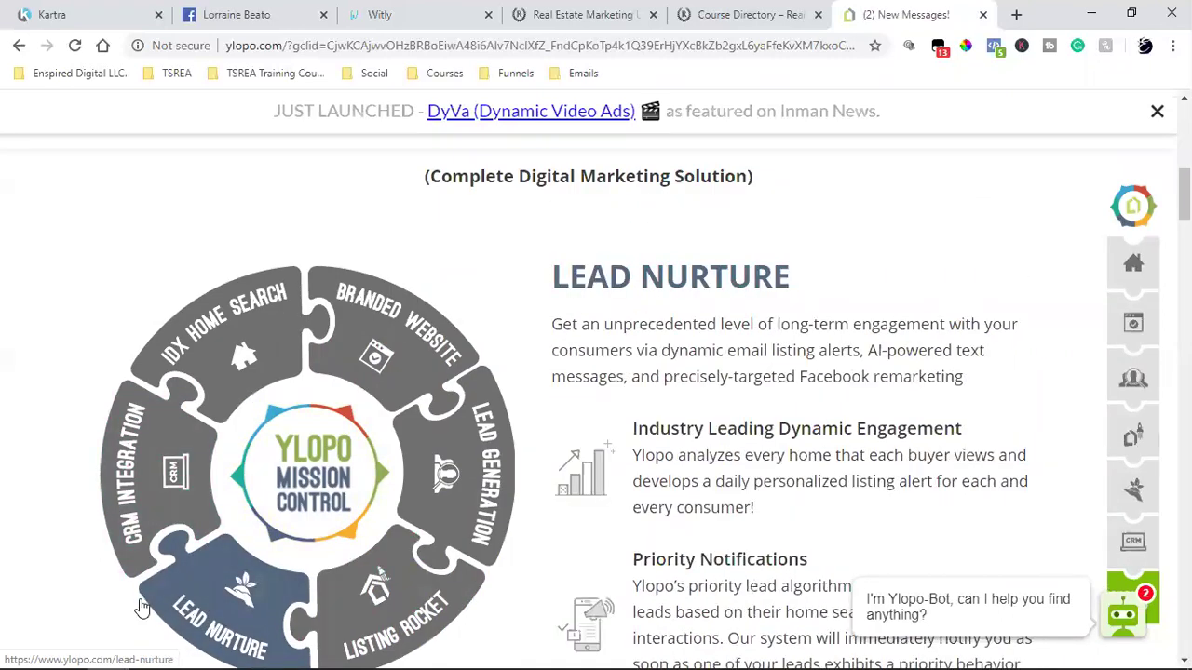
scroll(191, 624, down, 2)
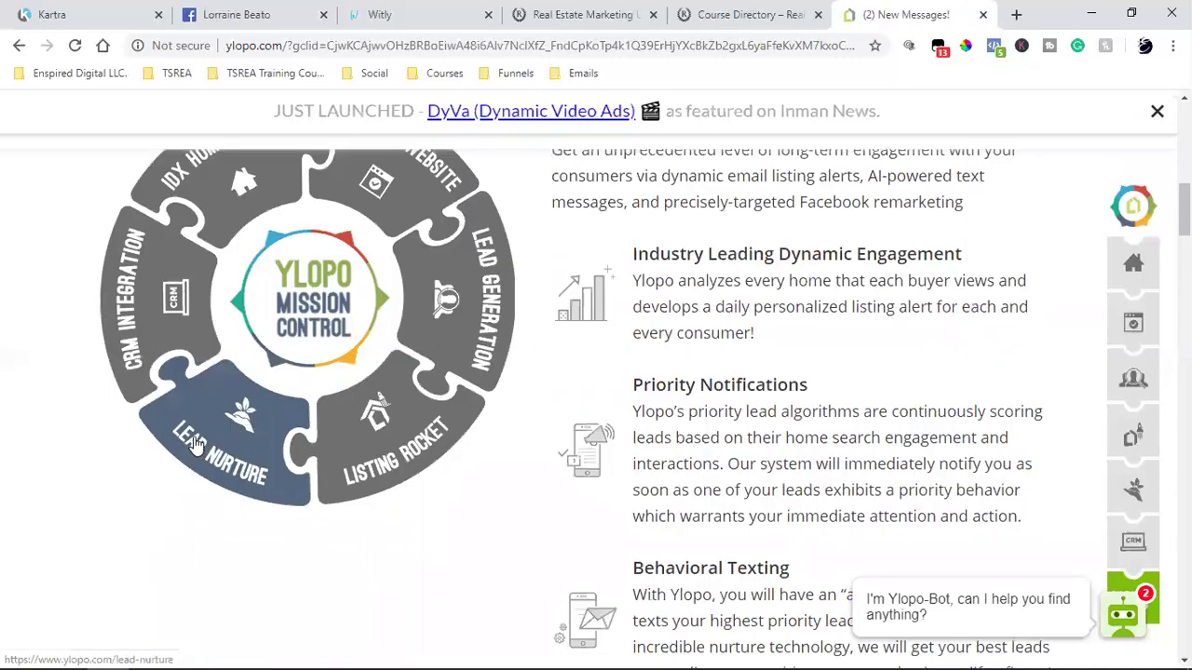
mouse_move(463, 321)
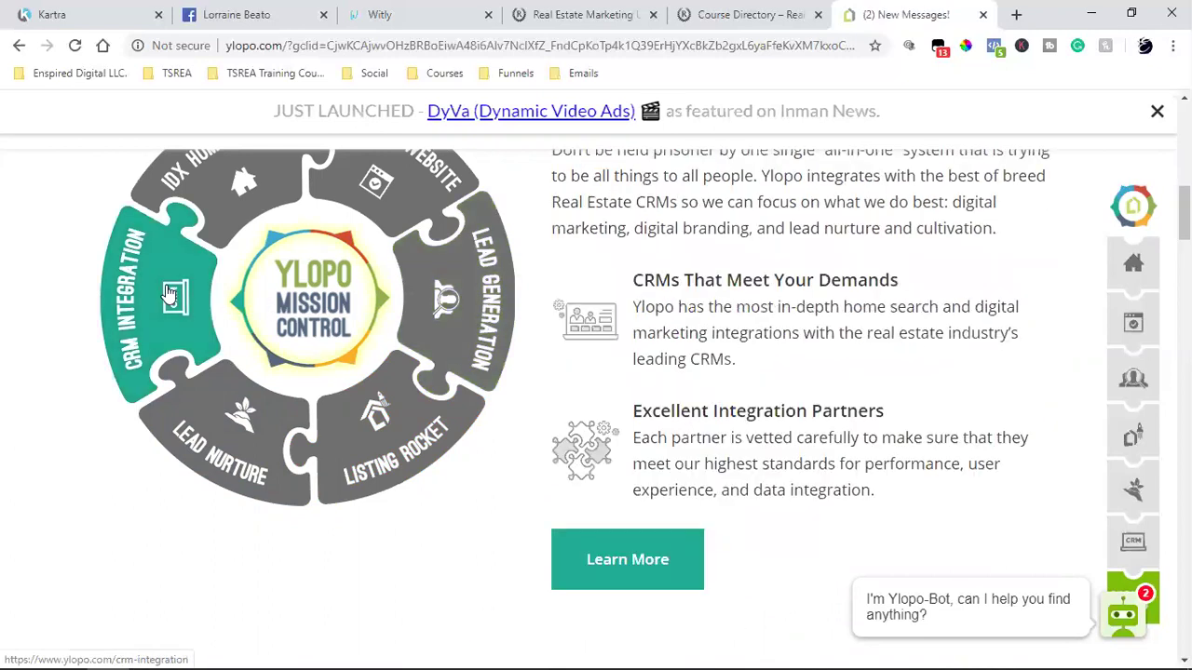
scroll(171, 294, up, 3)
mouse_move(239, 464)
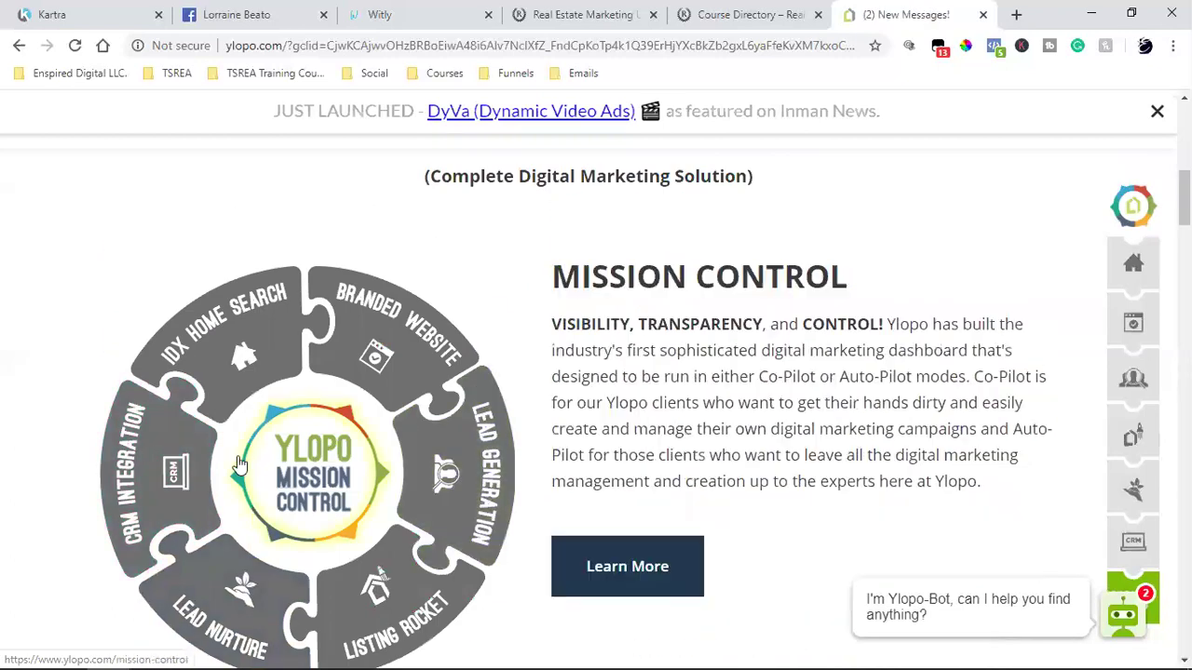
scroll(1000, 456, up, 10)
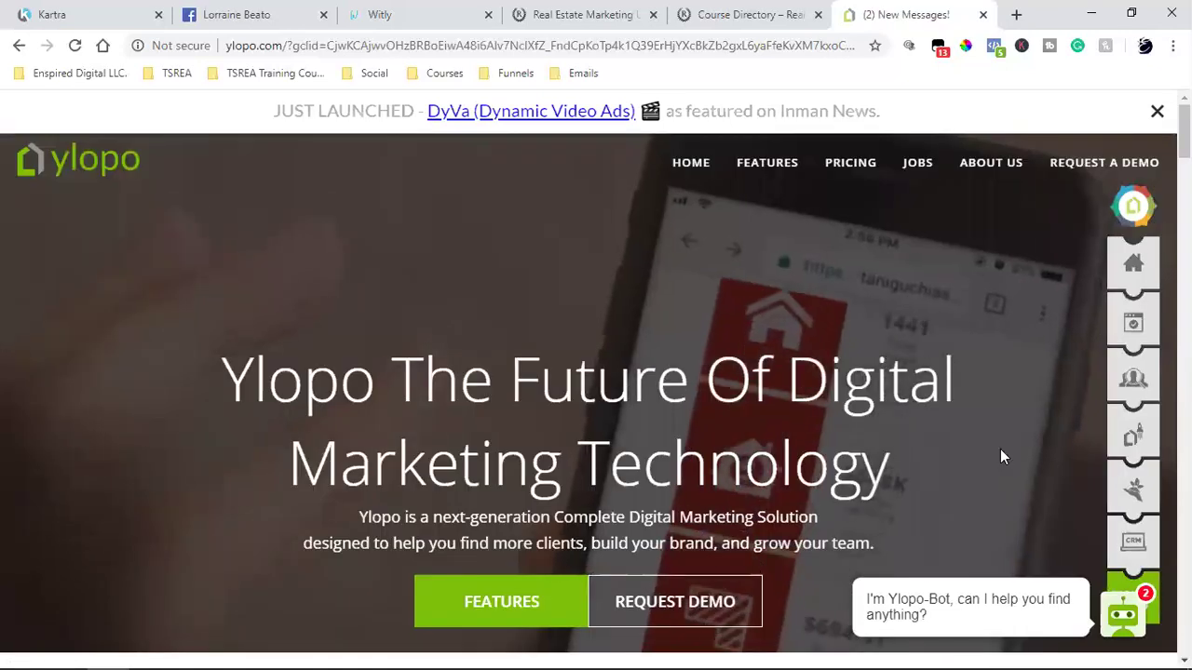
scroll(1001, 451, down, 4)
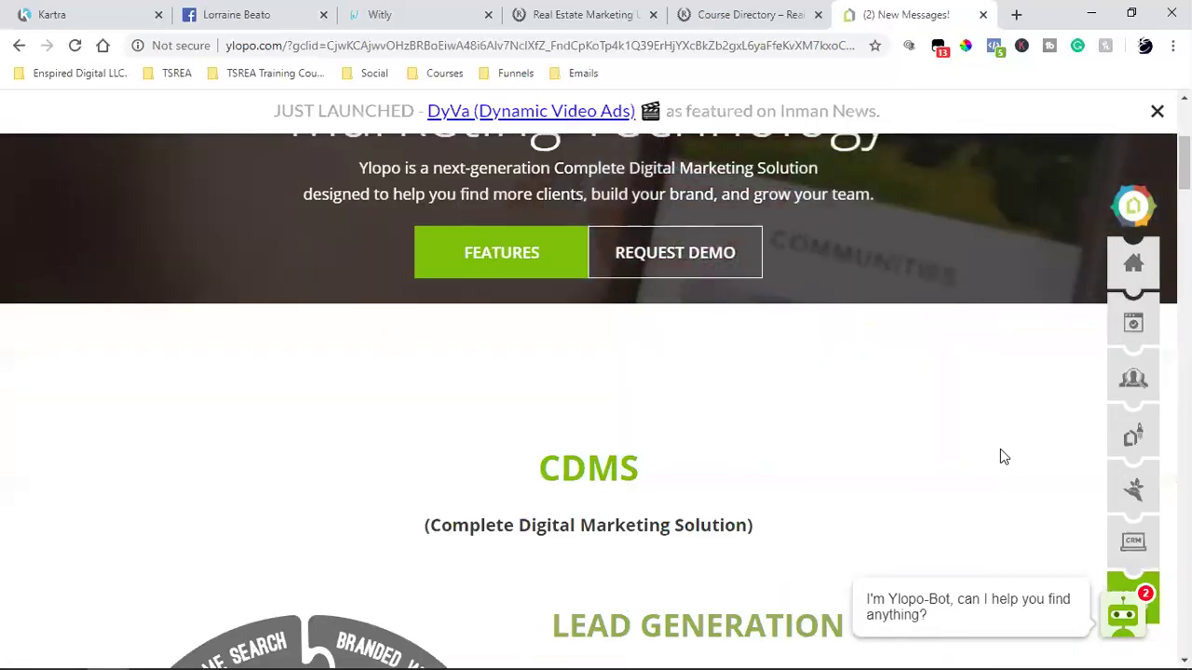
scroll(1000, 450, down, 1)
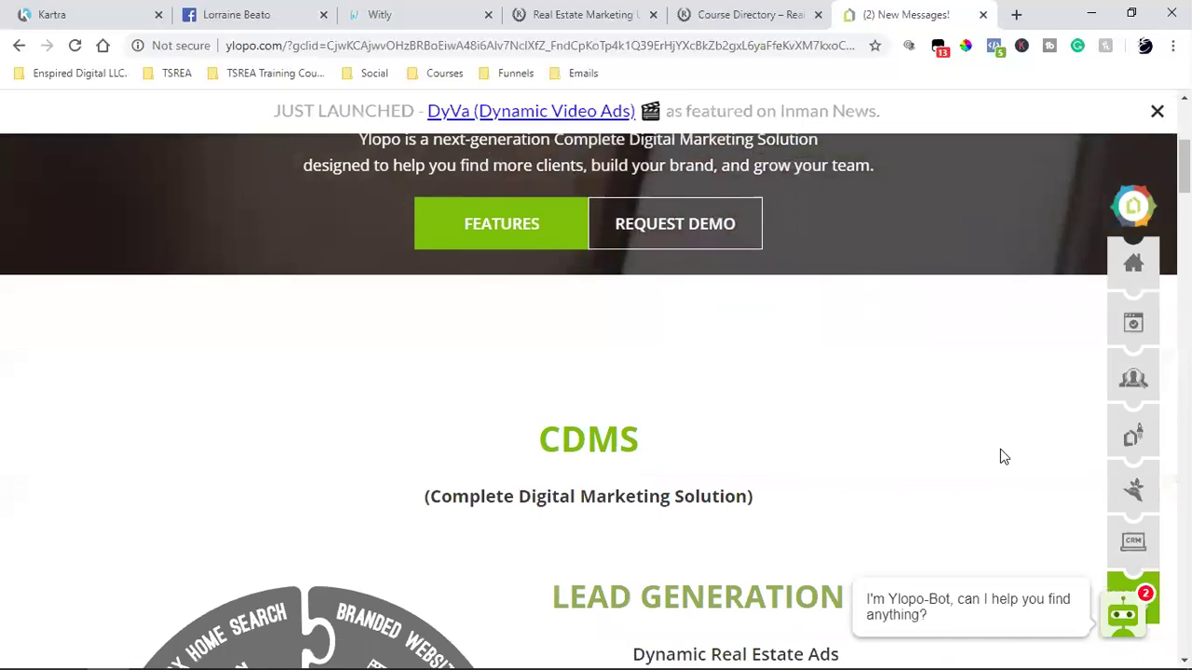
scroll(1000, 449, down, 3)
scroll(1000, 456, up, 4)
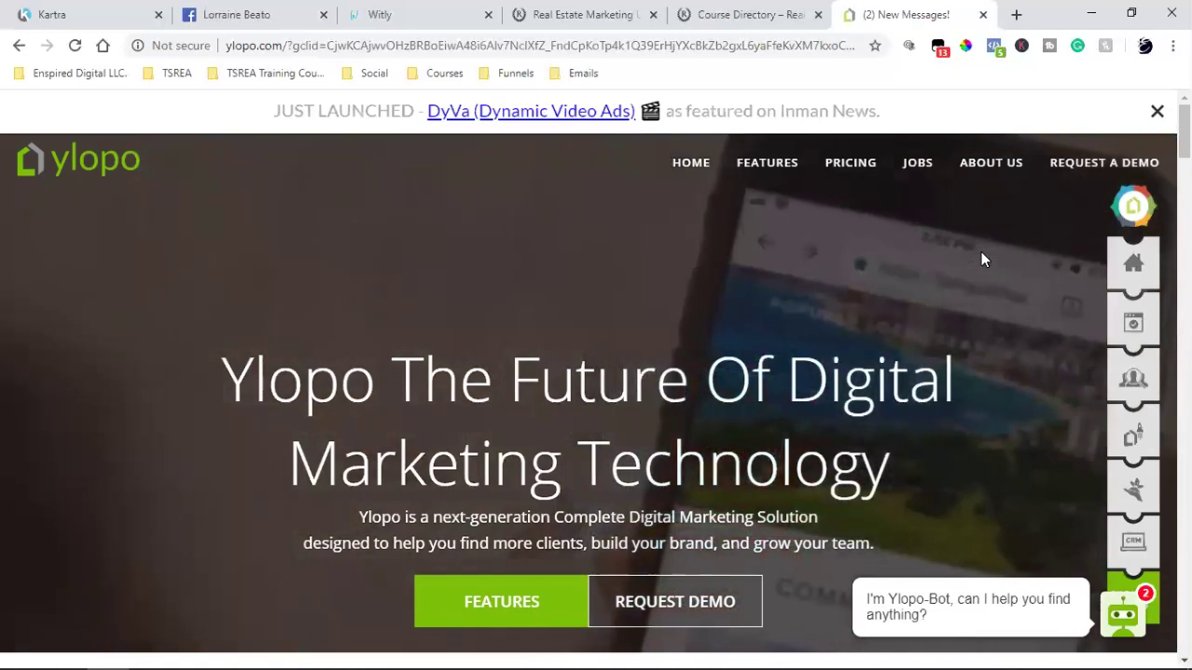
Bookmark the Ylopo page in the Bookmarks bar folder
click(874, 44)
click(778, 159)
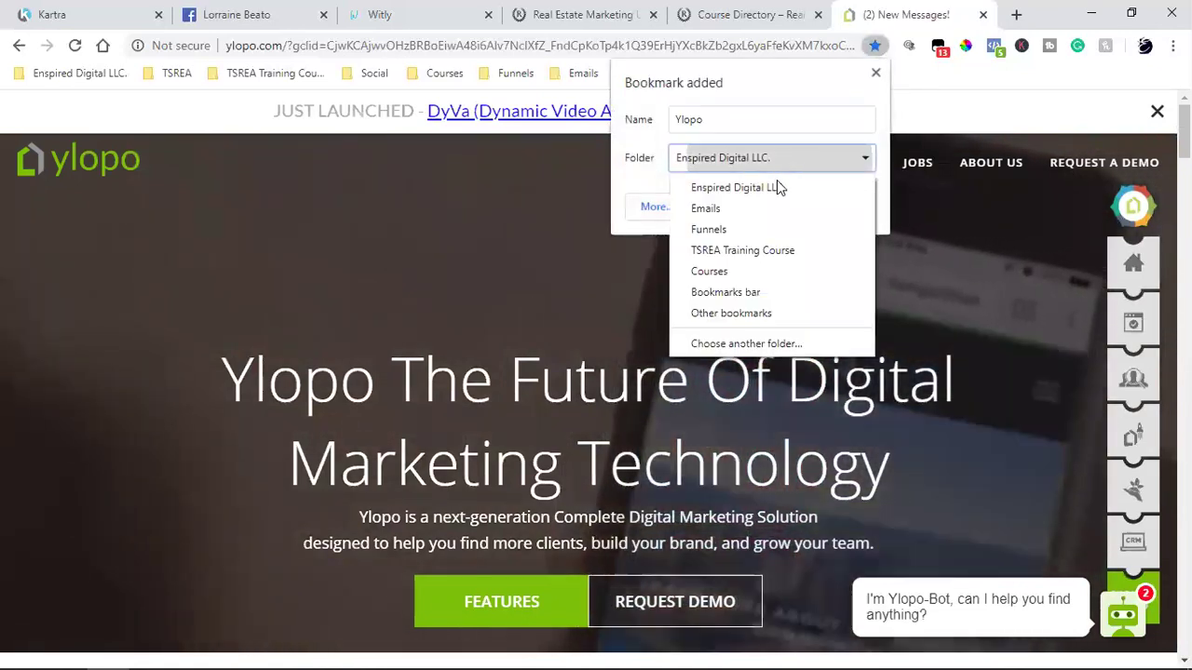
click(763, 294)
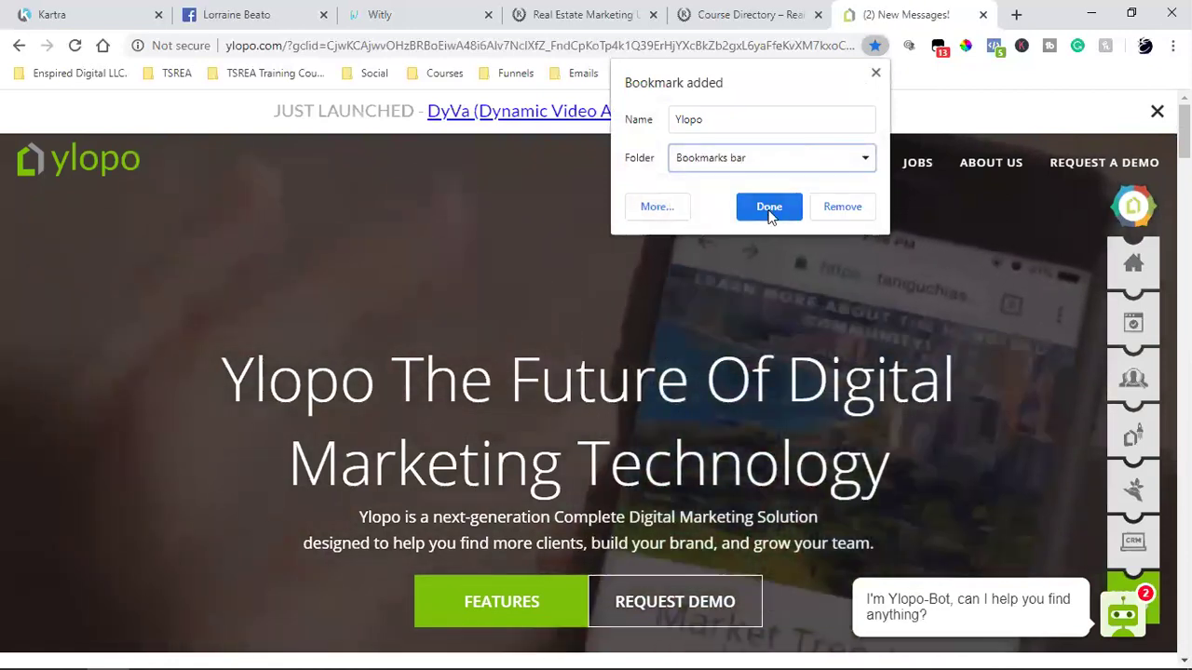
click(770, 207)
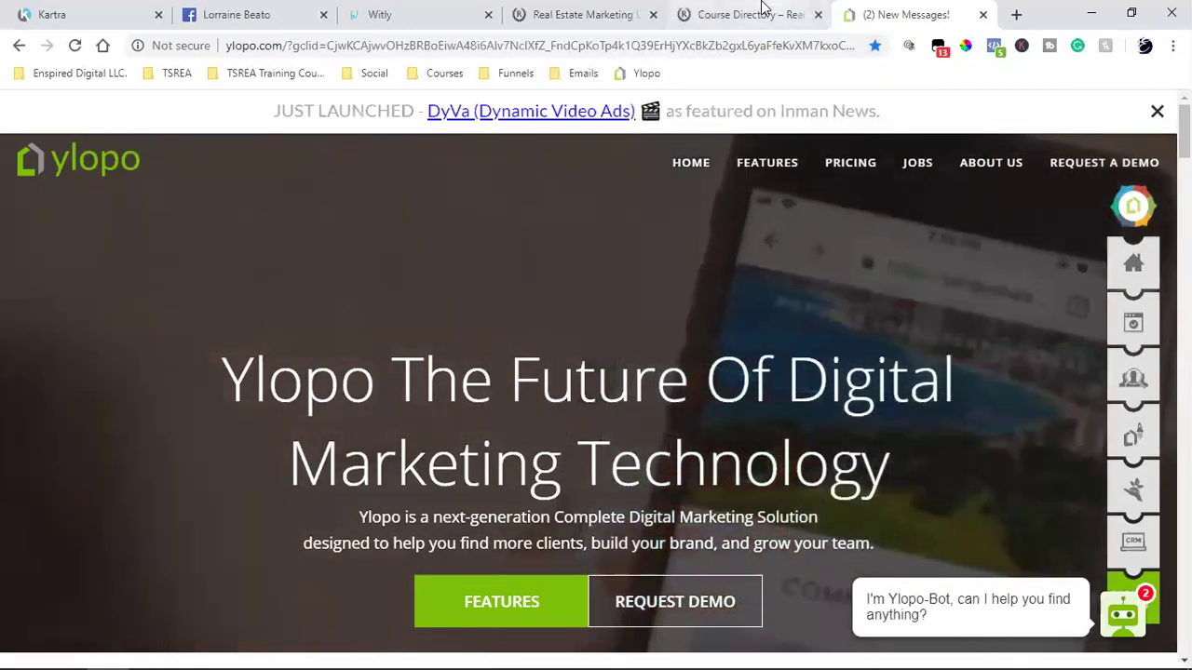
Close the Real Estate Marketing University home tab
click(759, 14)
click(626, 10)
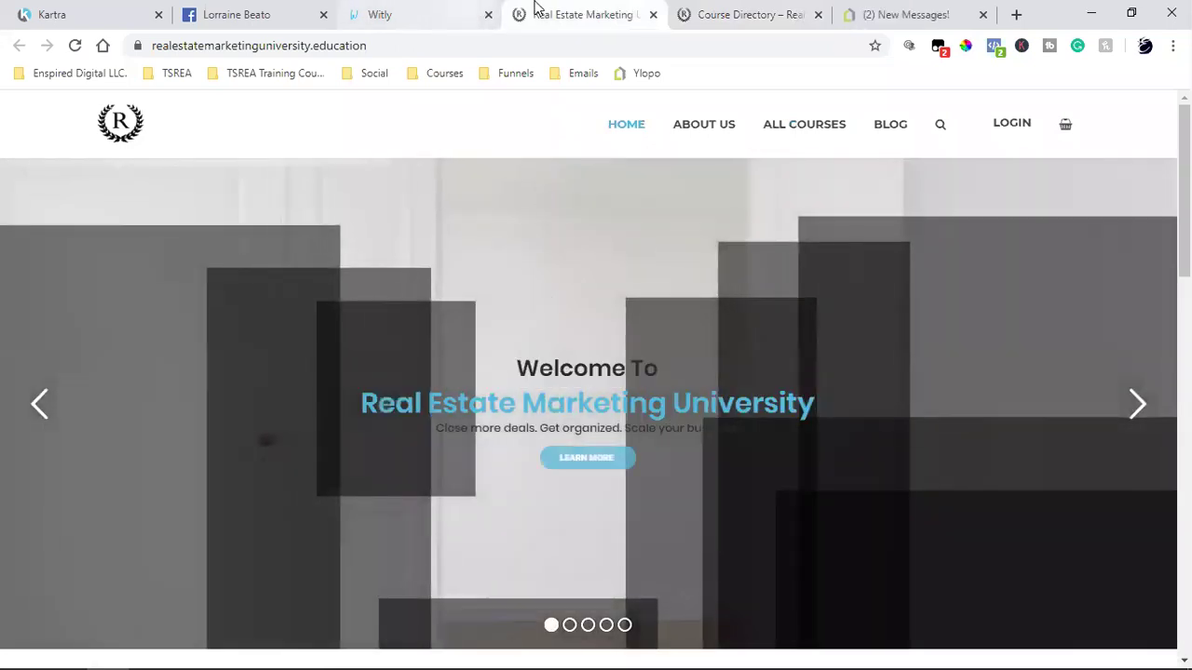
click(652, 14)
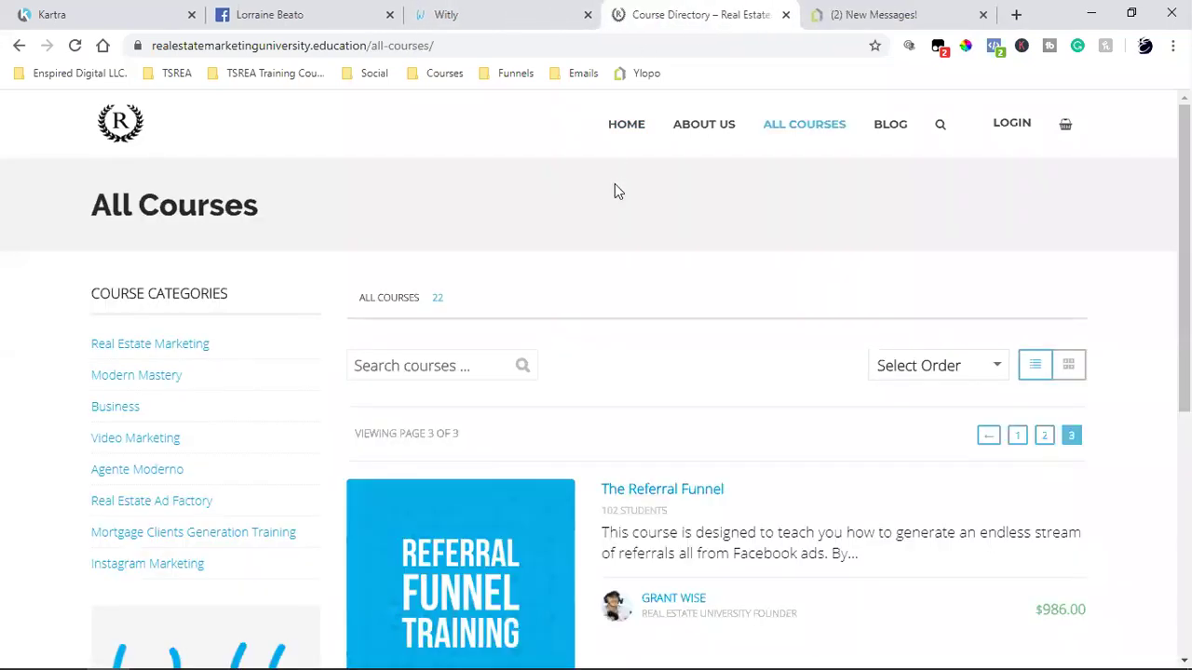
Return to Witly's Drip Campaigns admin page, showing campaigns and drip communications like [EN] Homes List Welcome (UPDATED)
click(559, 11)
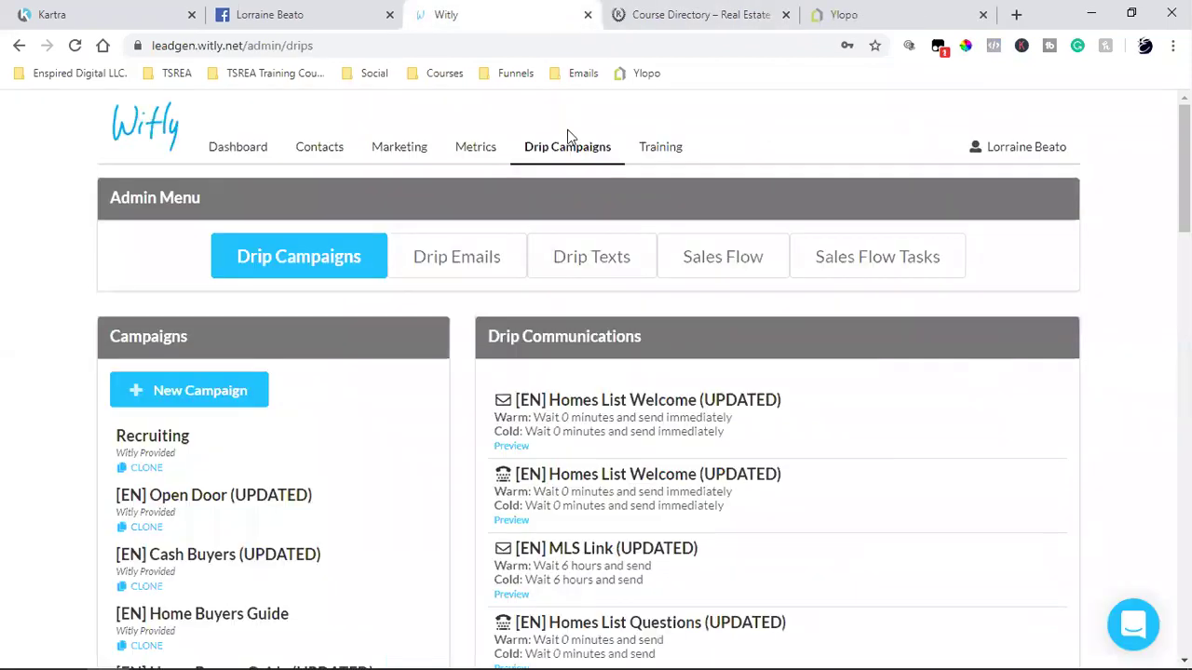
scroll(672, 427, down, 2)
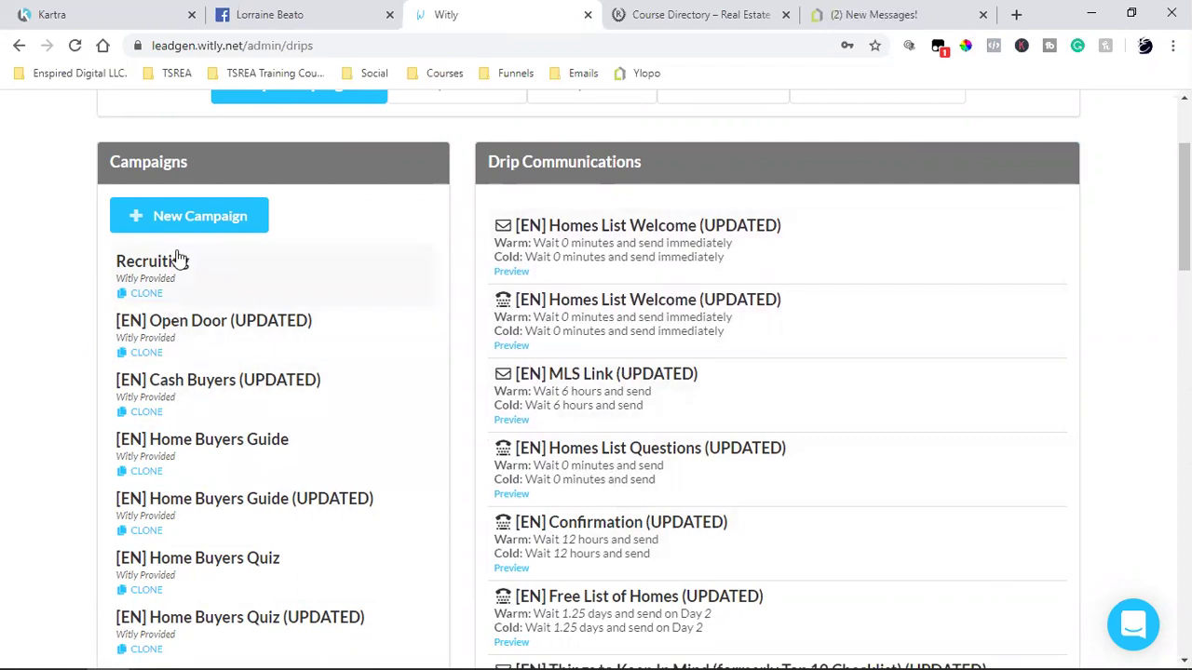
scroll(372, 423, up, 3)
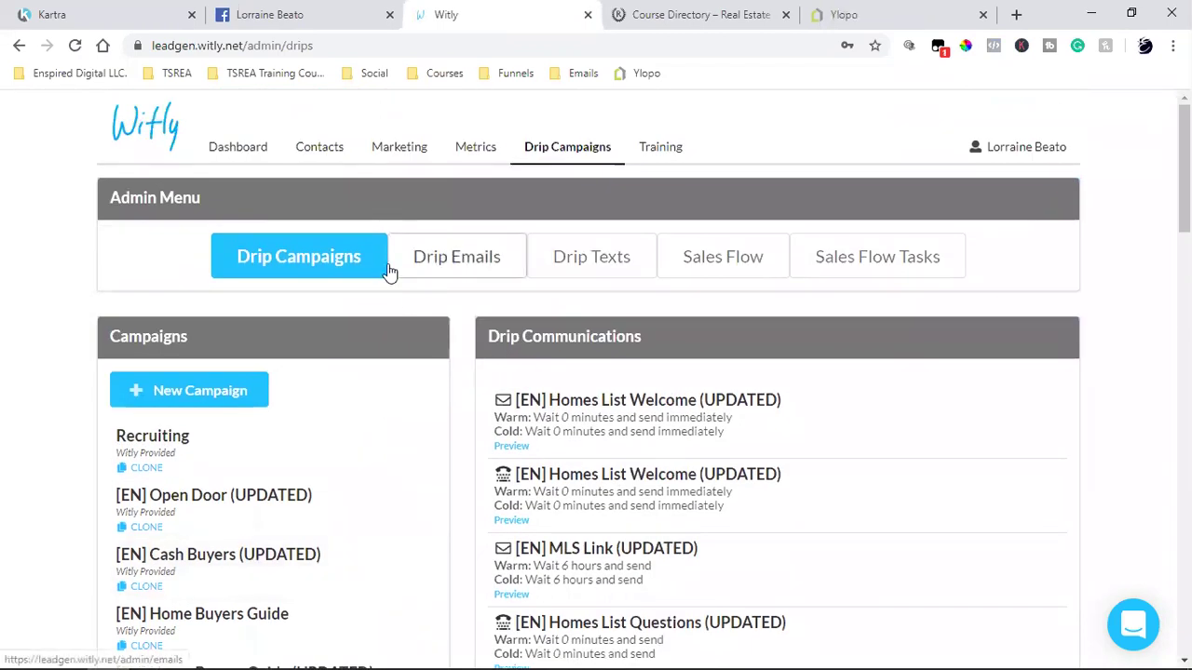
Open the Drip Emails library and preview the Adhoc Email [Deprecated] email
click(426, 261)
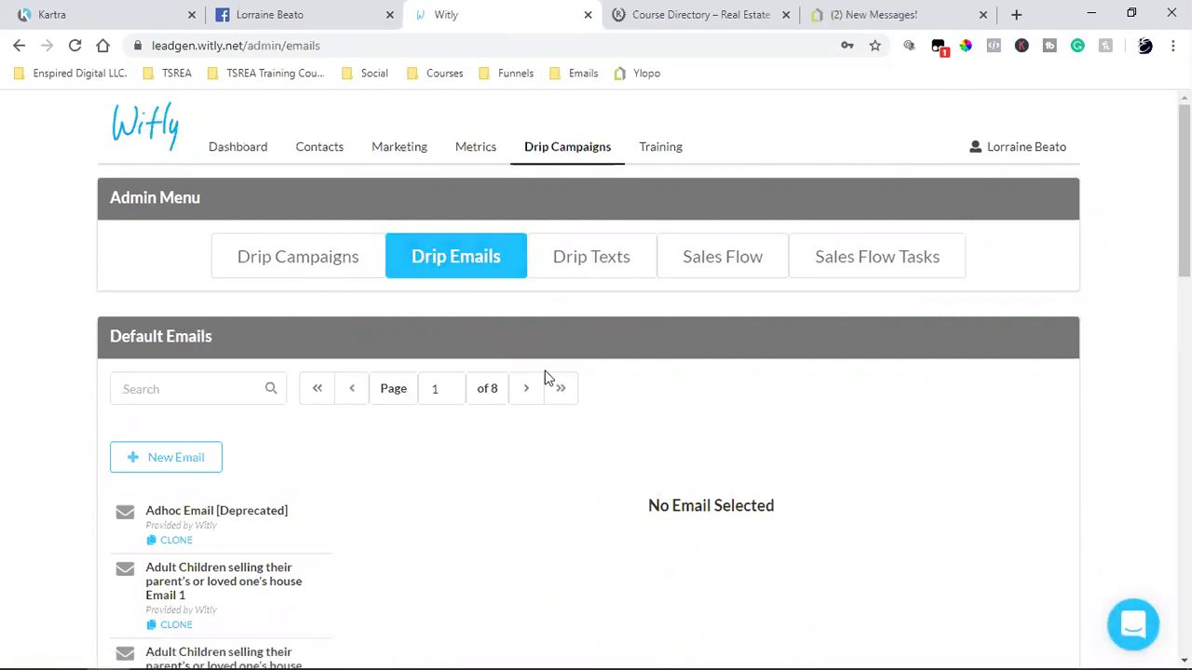
scroll(547, 377, down, 2)
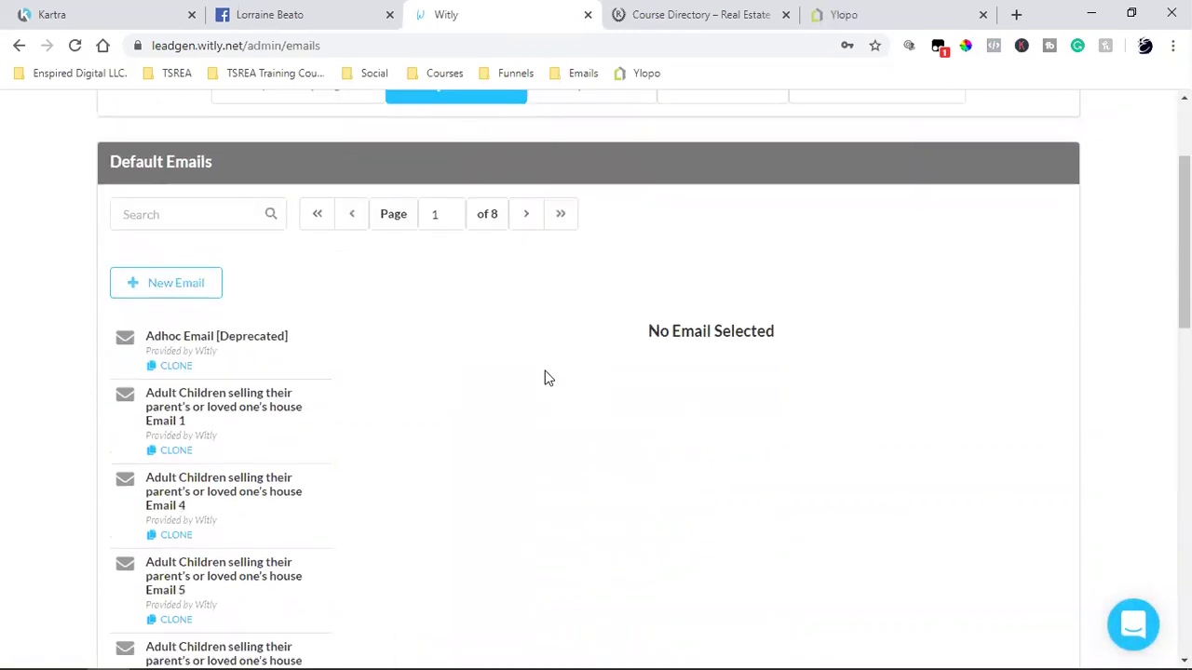
click(249, 350)
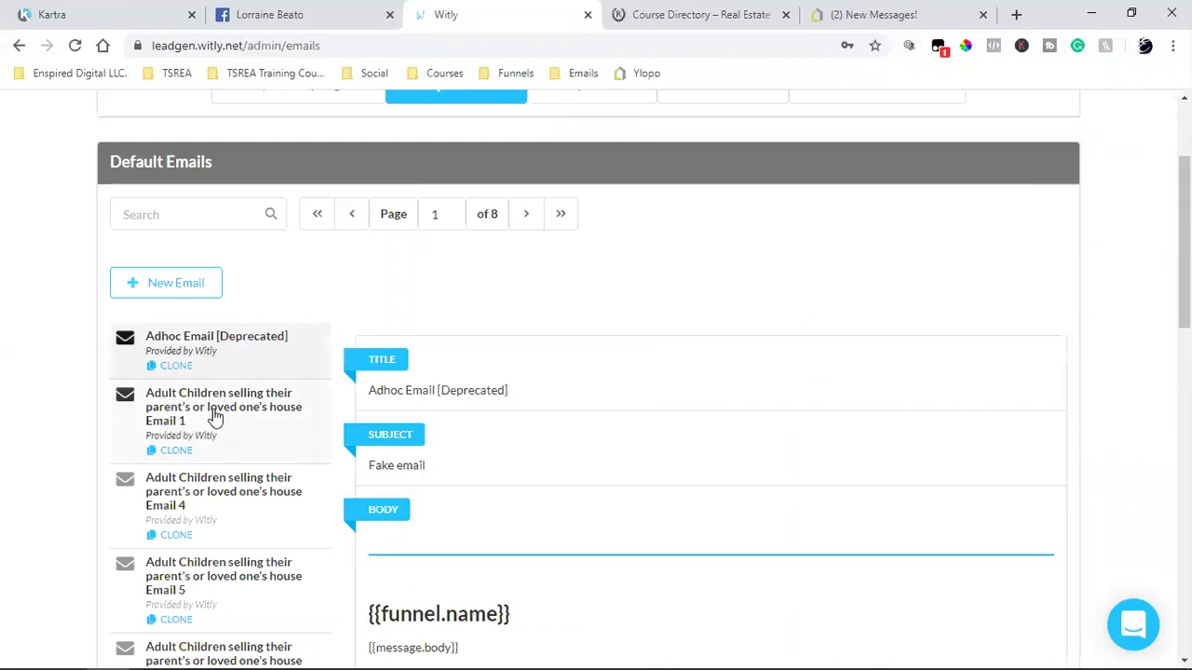
scroll(207, 425, down, 4)
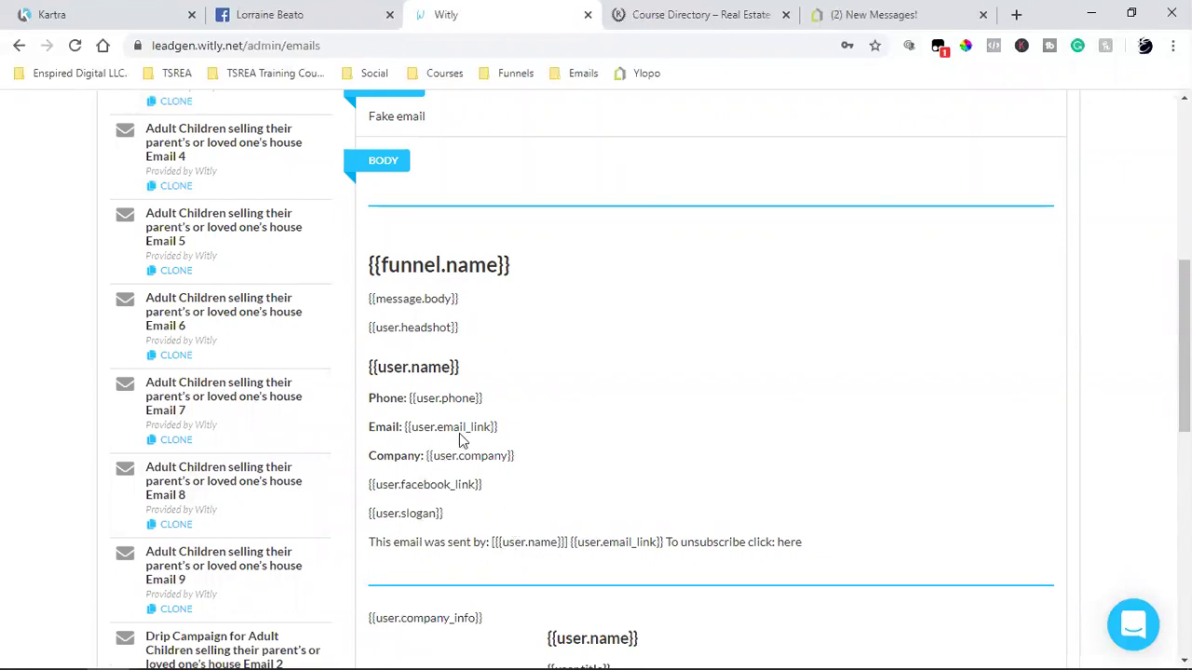
Preview and read Emails 6 and 7 of the adult children series
click(189, 314)
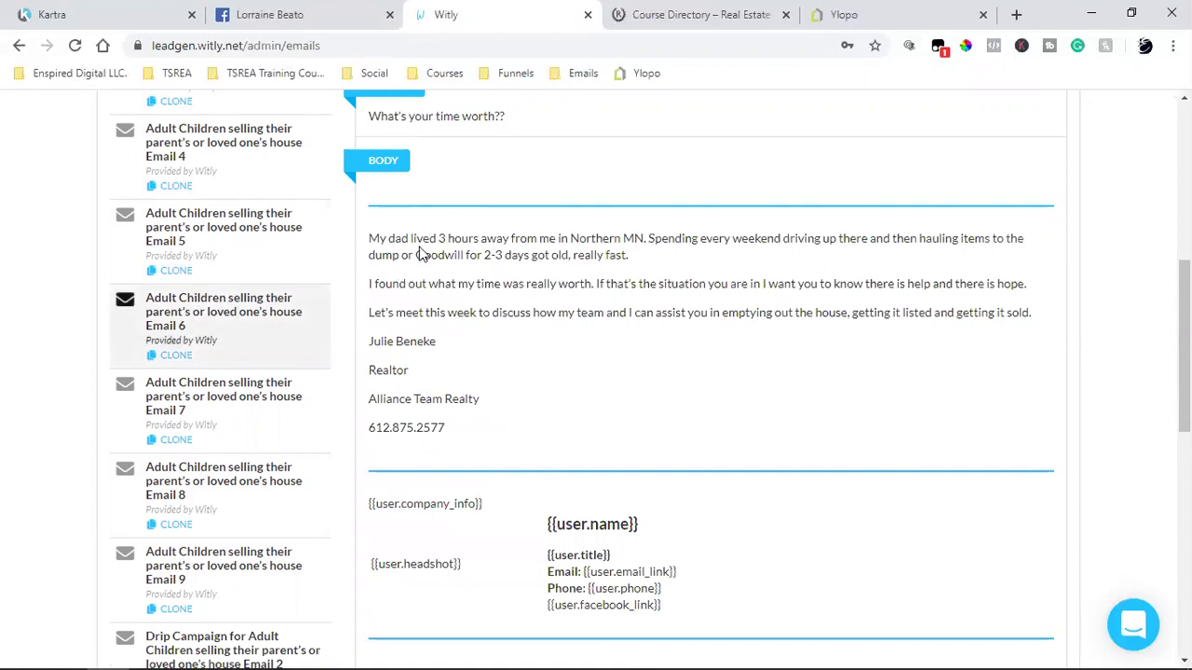
drag(522, 272, 684, 349)
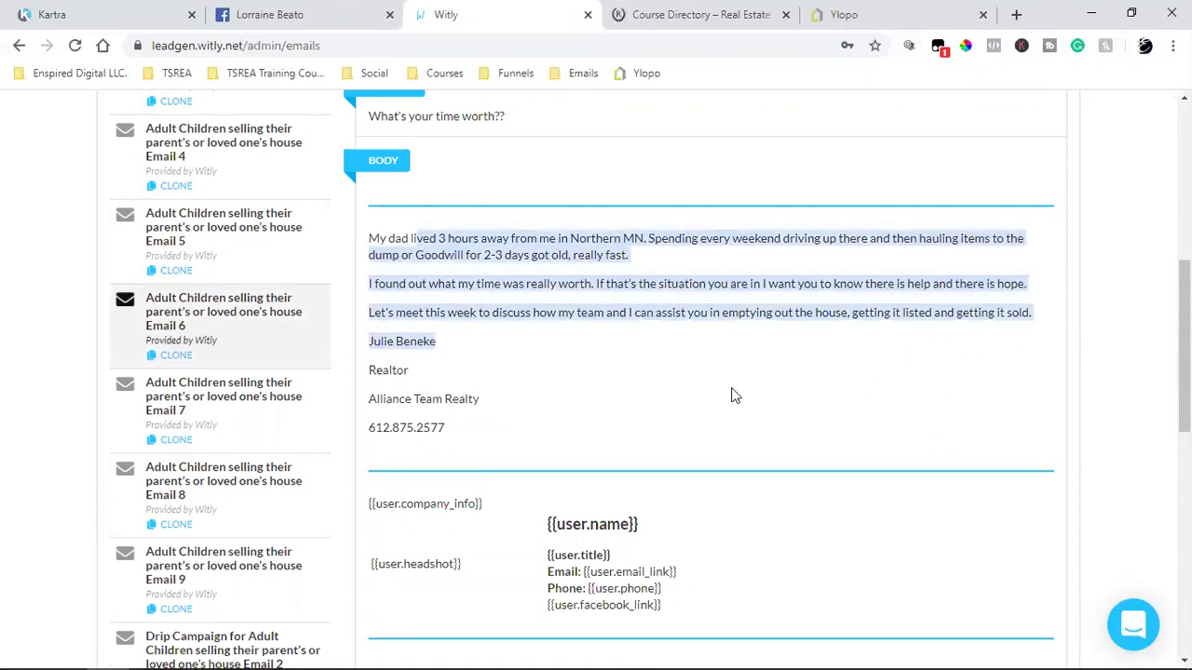
scroll(733, 396, down, 2)
scroll(733, 395, up, 4)
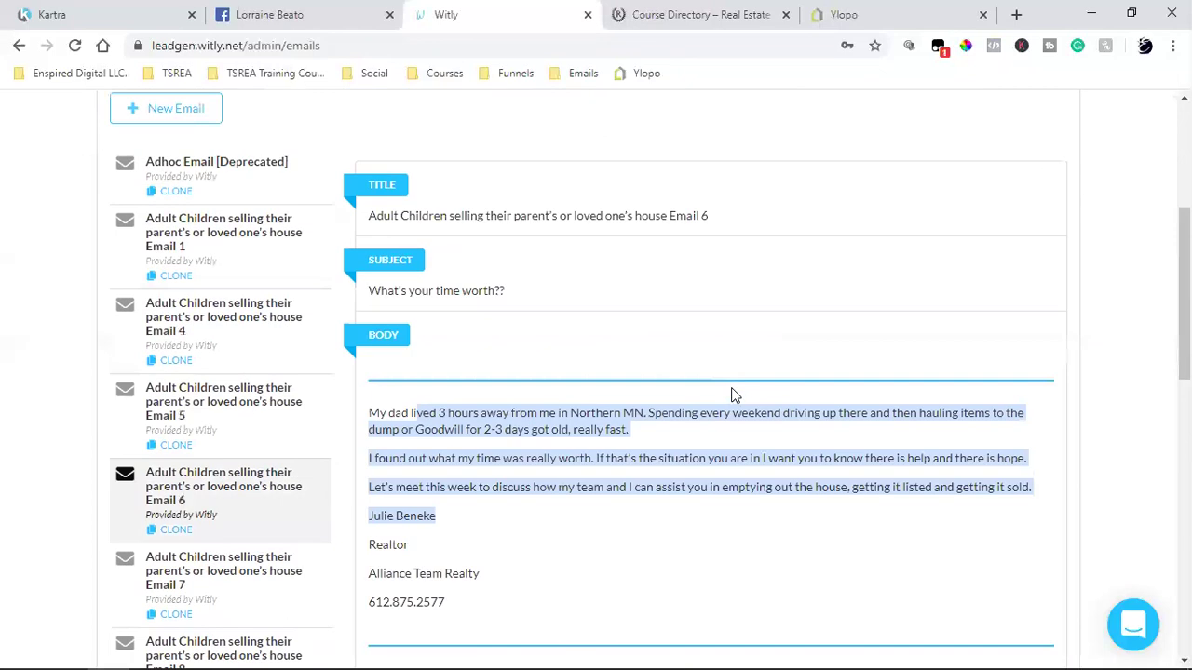
click(228, 579)
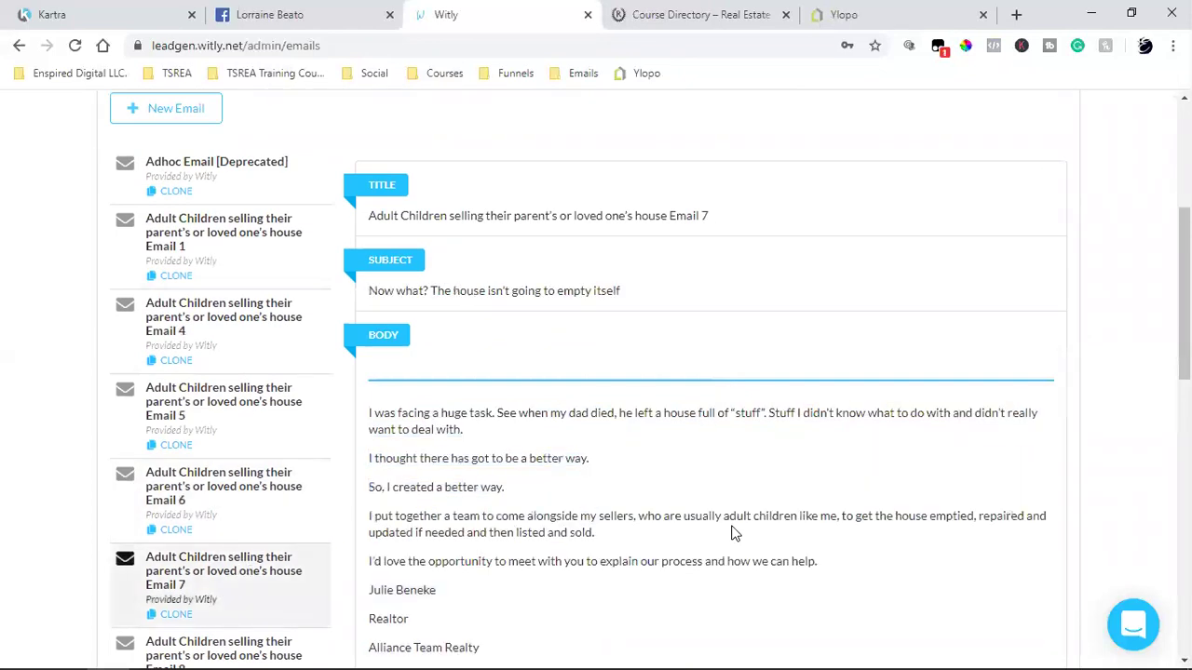
scroll(733, 532, down, 2)
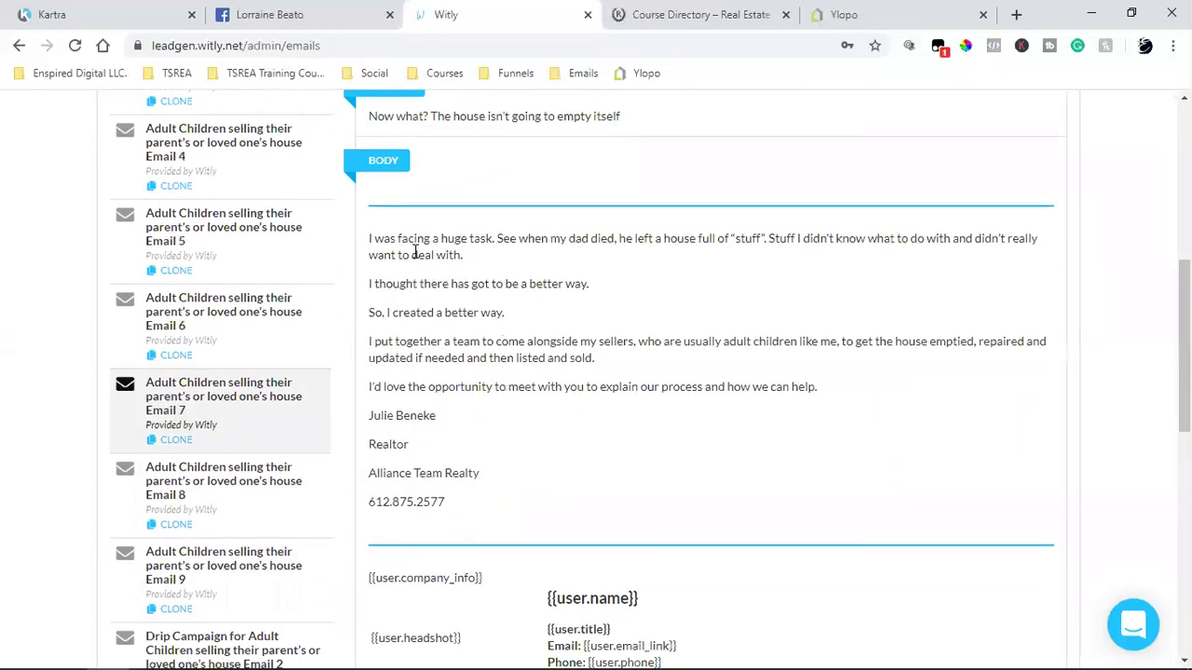
drag(415, 253, 685, 451)
click(743, 391)
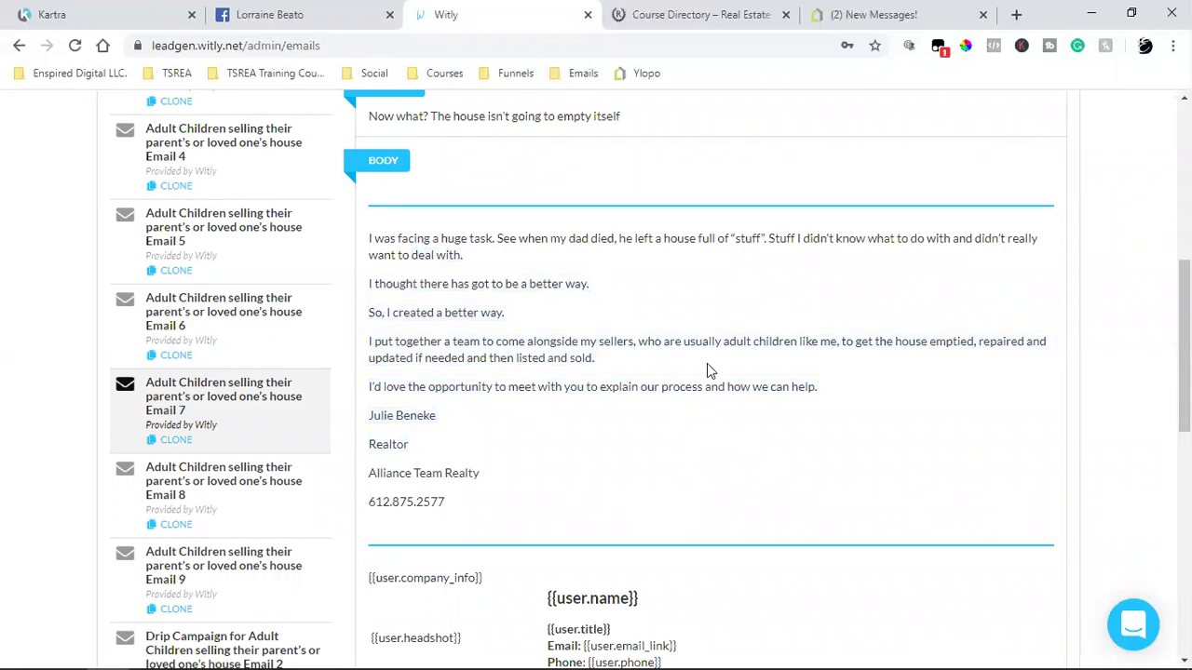
Preview Email 8 of the adult children series and scroll through its body
click(269, 486)
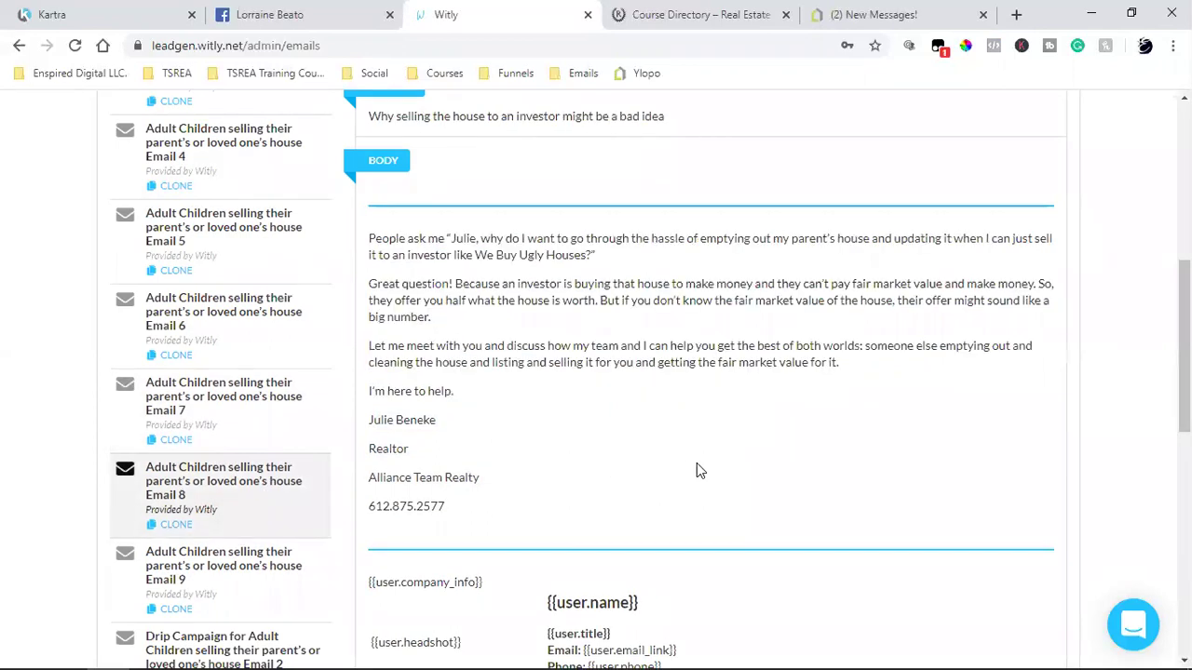
scroll(697, 464, up, 6)
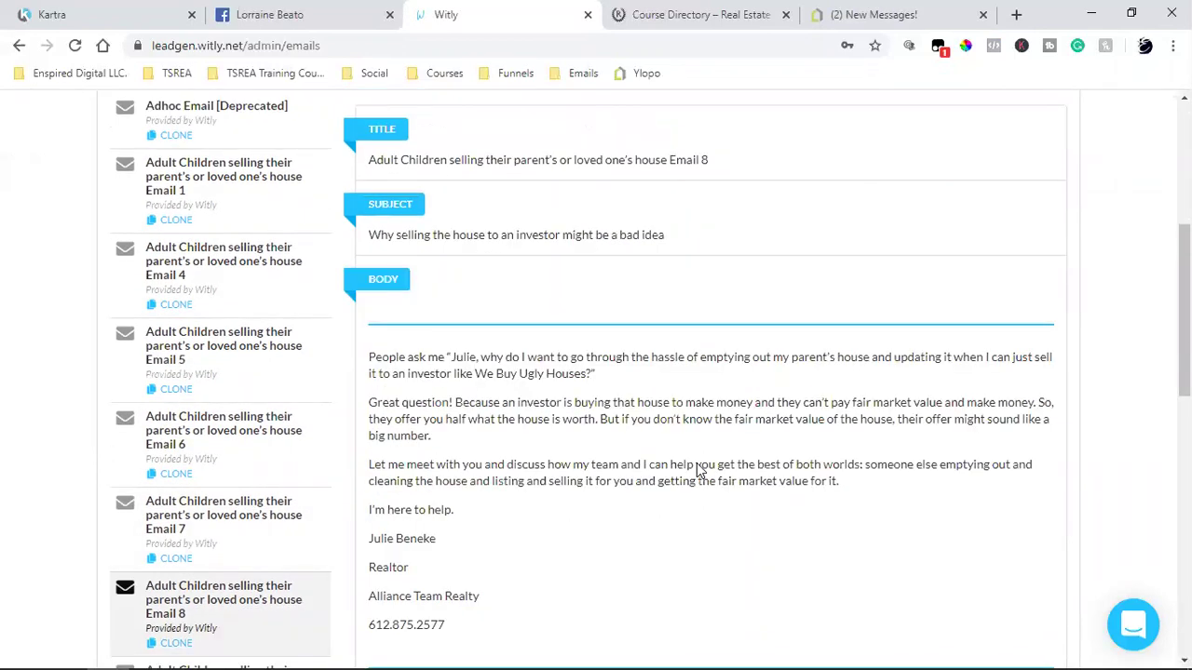
scroll(697, 463, down, 6)
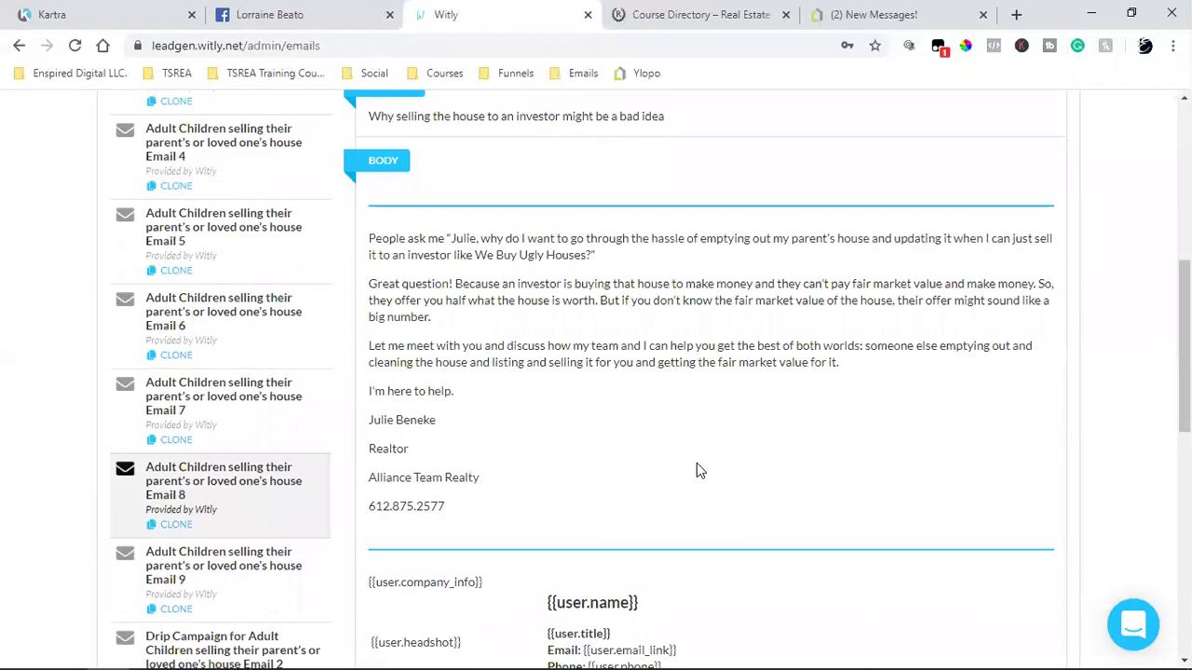
scroll(697, 465, down, 2)
scroll(279, 456, down, 2)
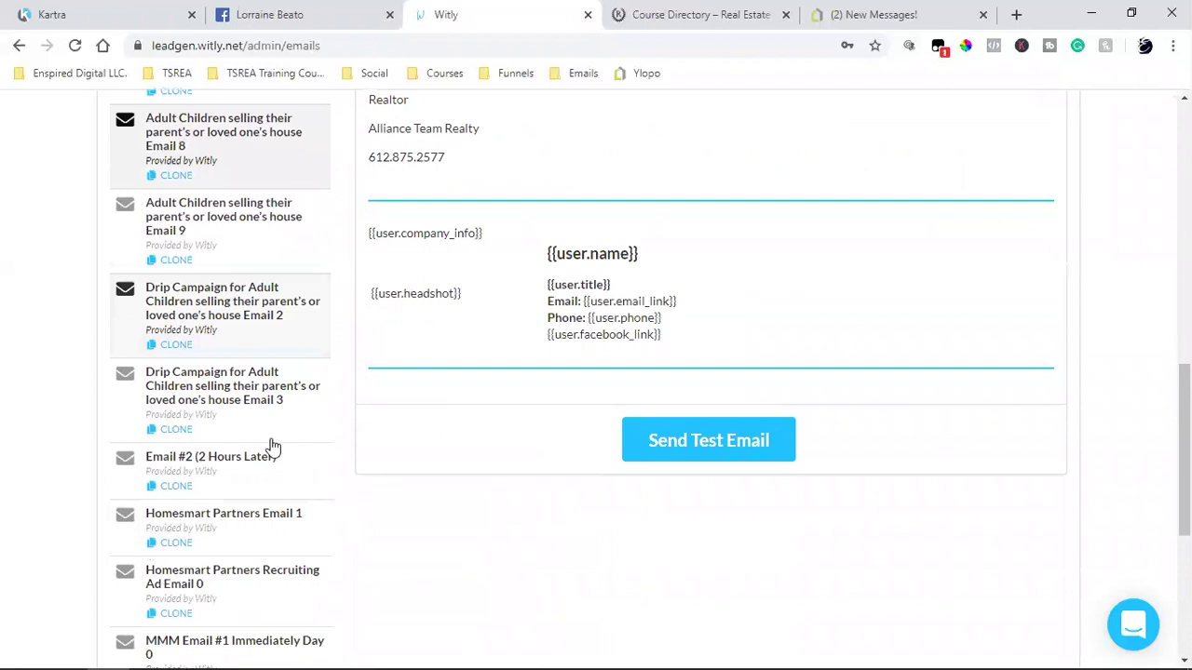
Preview the Email #2 (2 Hours Later) message and scroll through its subject and body
click(225, 472)
scroll(950, 415, up, 6)
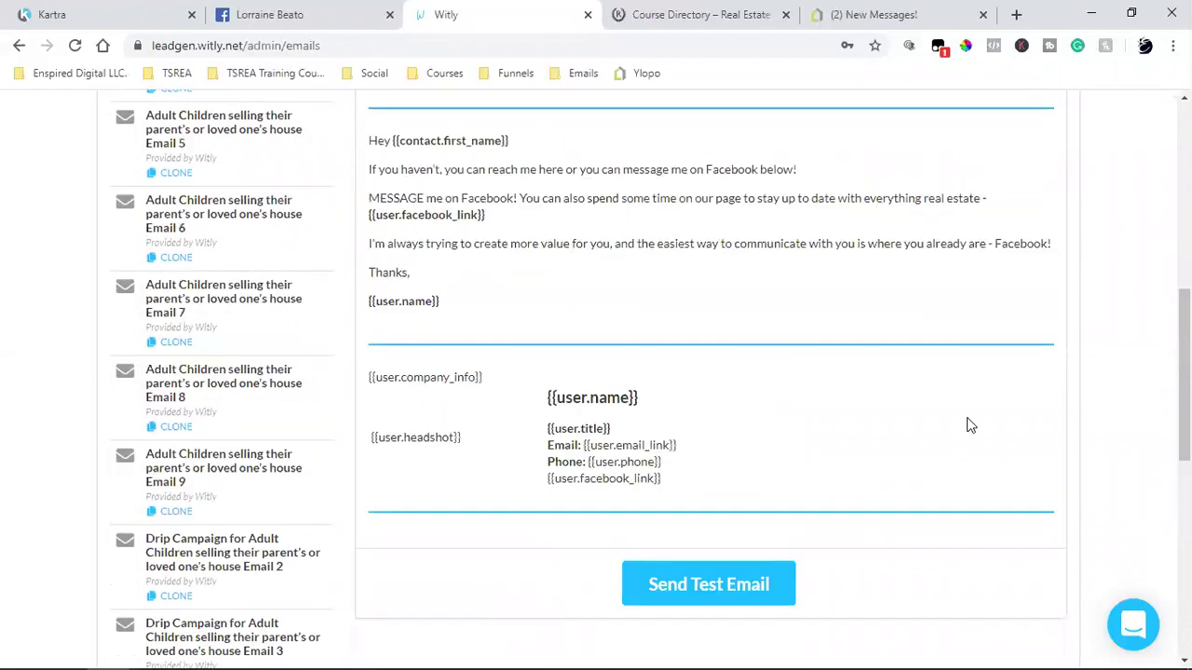
scroll(965, 426, down, 8)
scroll(964, 426, up, 12)
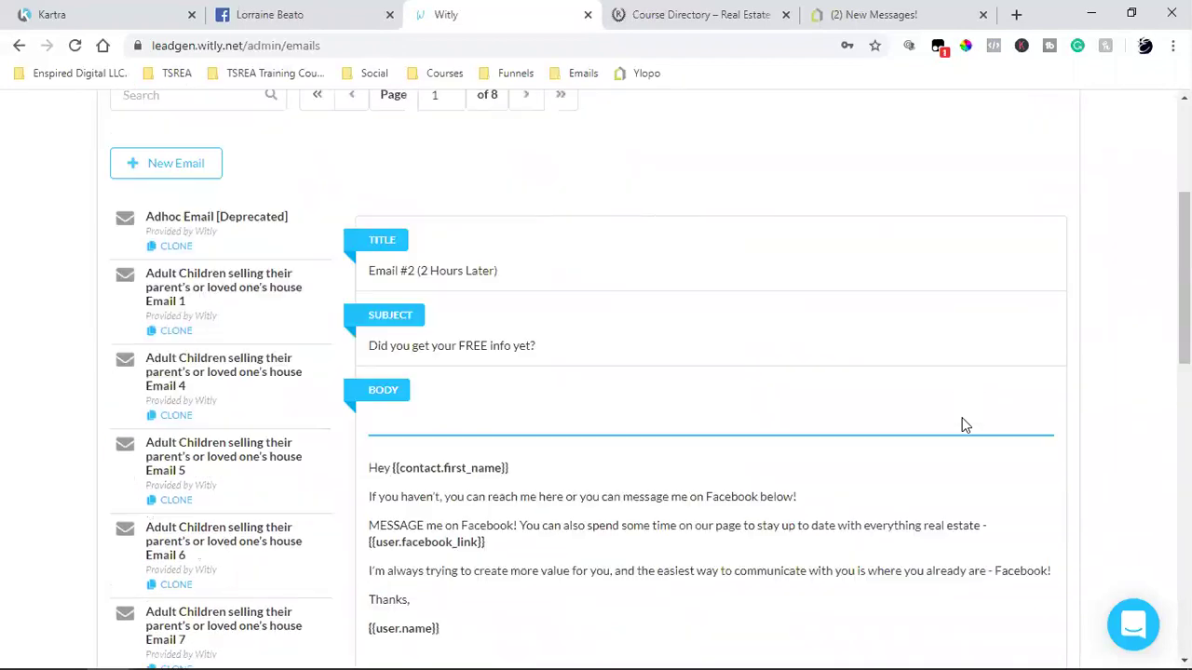
scroll(965, 426, down, 9)
scroll(965, 426, up, 10)
scroll(964, 426, down, 4)
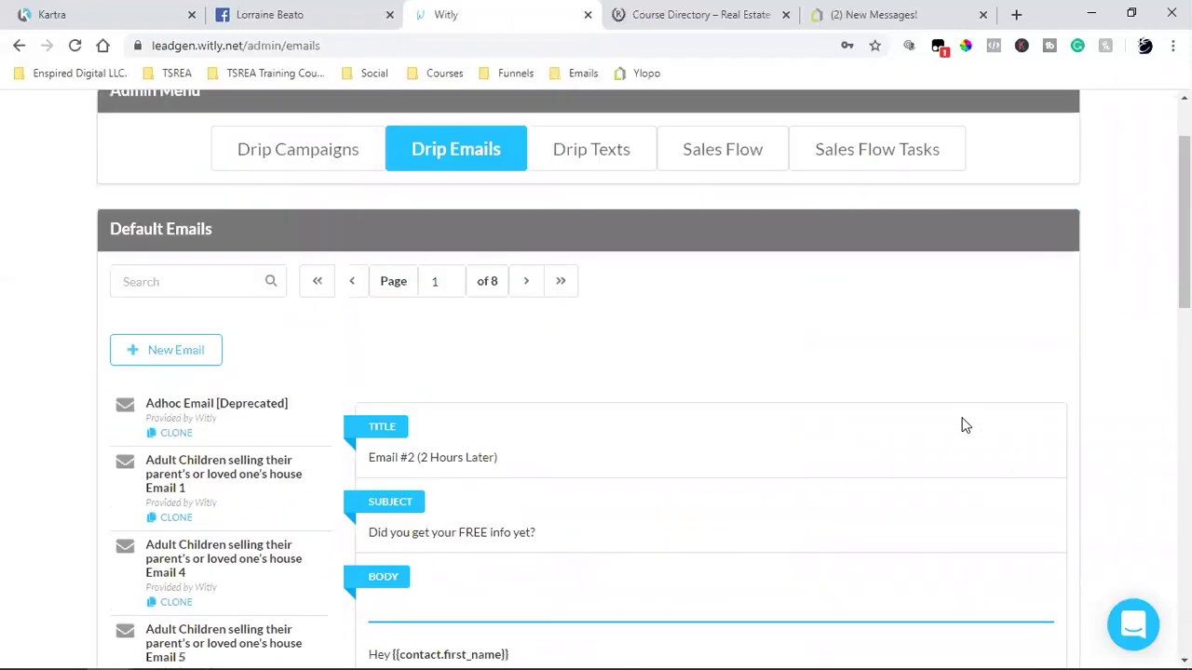
scroll(965, 426, up, 4)
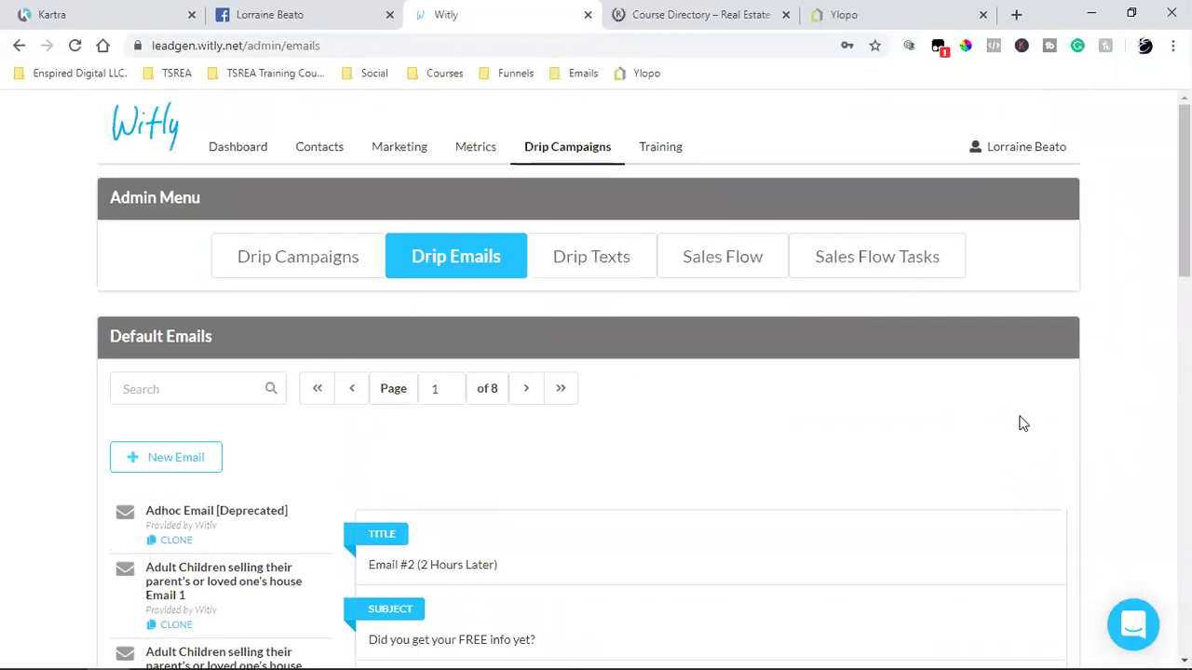
scroll(1020, 422, down, 6)
scroll(1021, 424, down, 2)
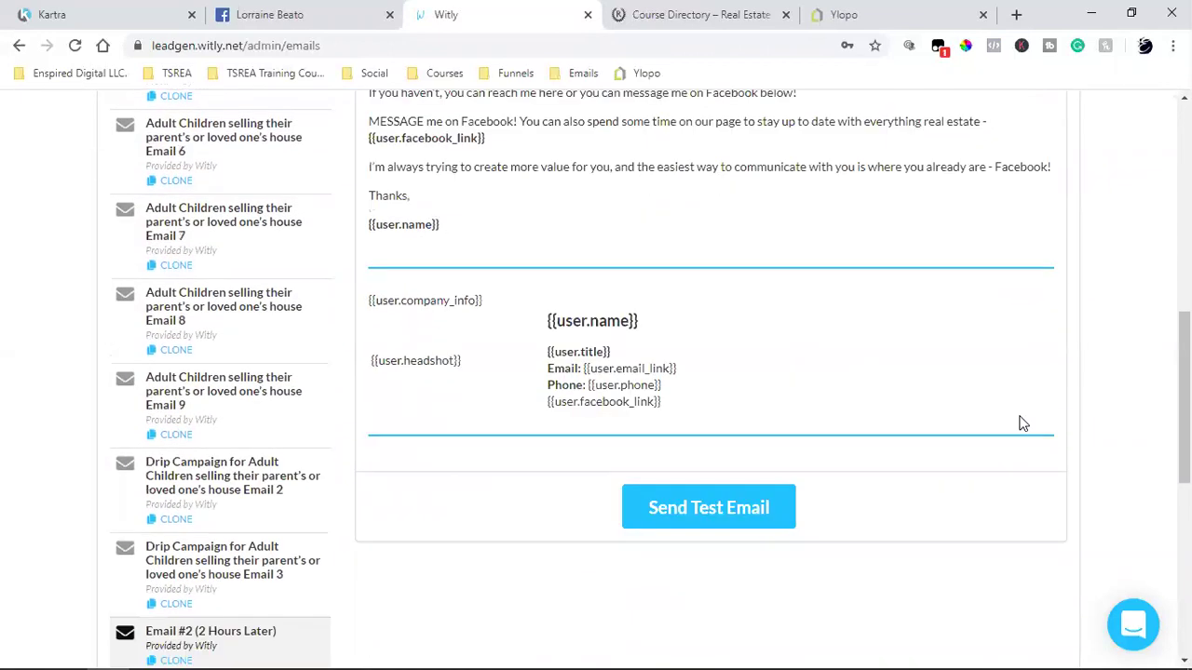
scroll(1020, 424, down, 4)
scroll(1021, 424, down, 1)
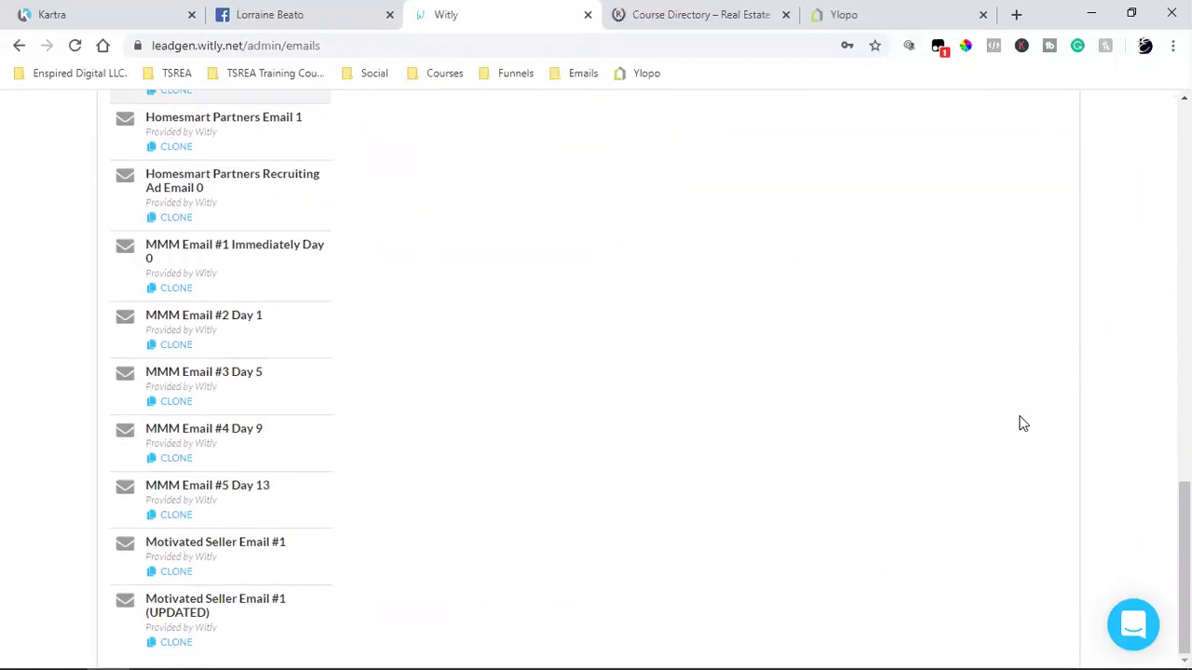
scroll(1020, 423, up, 15)
scroll(1020, 423, down, 4)
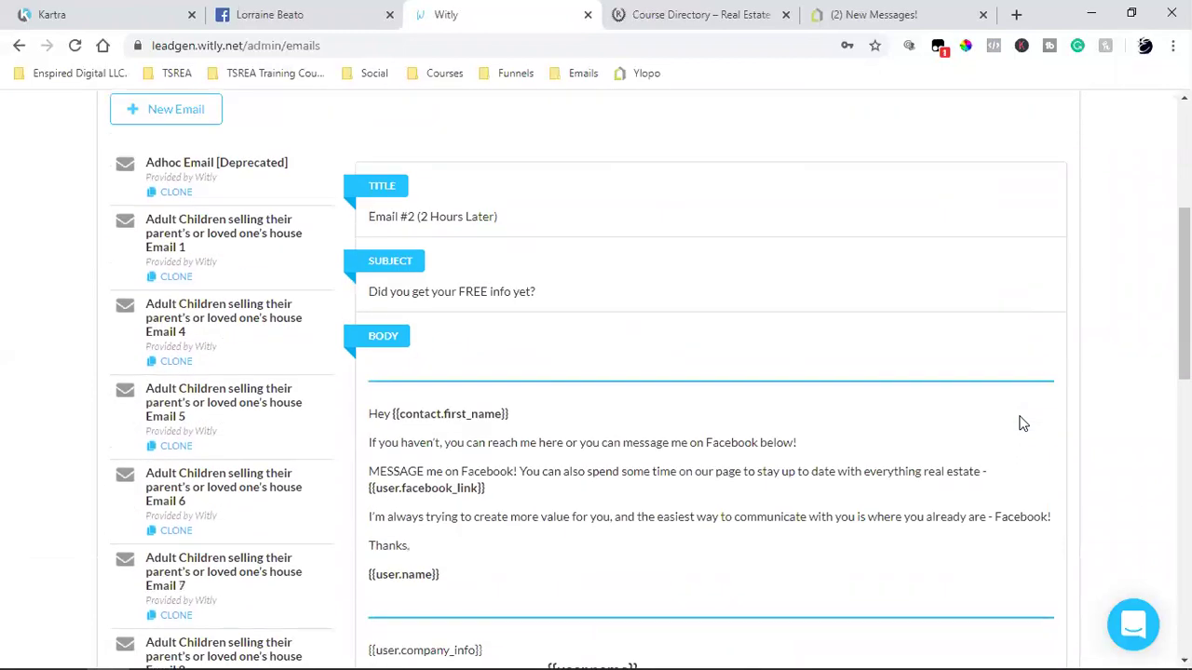
scroll(1021, 424, up, 5)
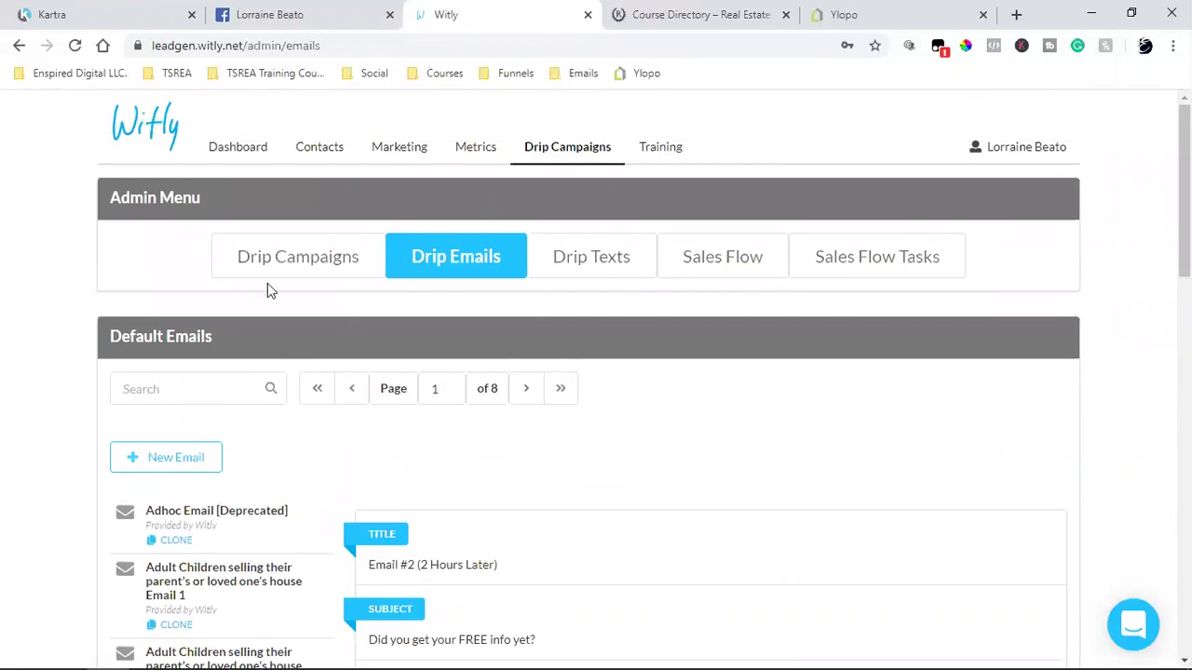
Show the [ES] Just Sold campaign's drip communications, then go back to the Drip Emails library
click(275, 270)
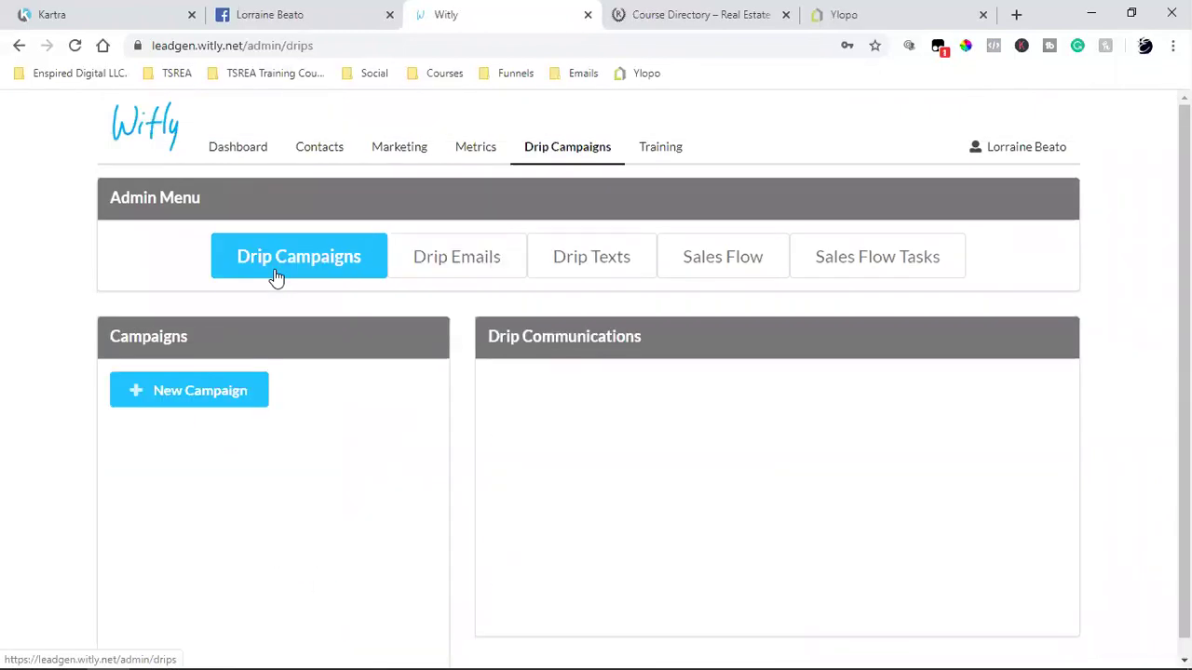
scroll(693, 432, down, 8)
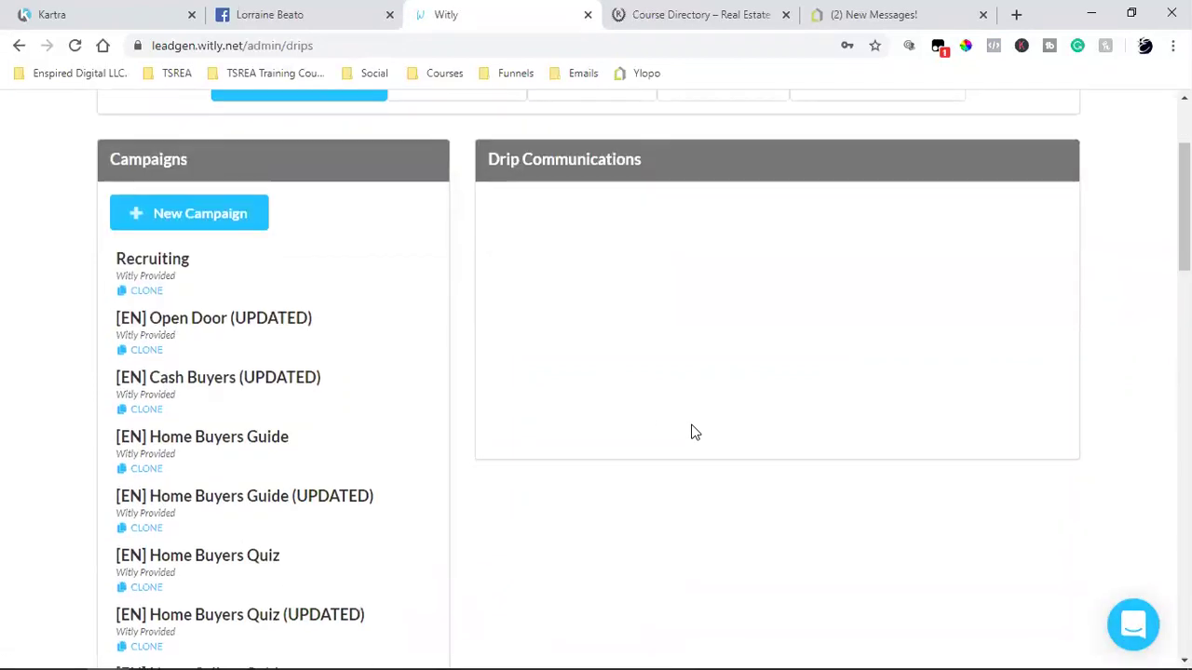
scroll(693, 432, down, 15)
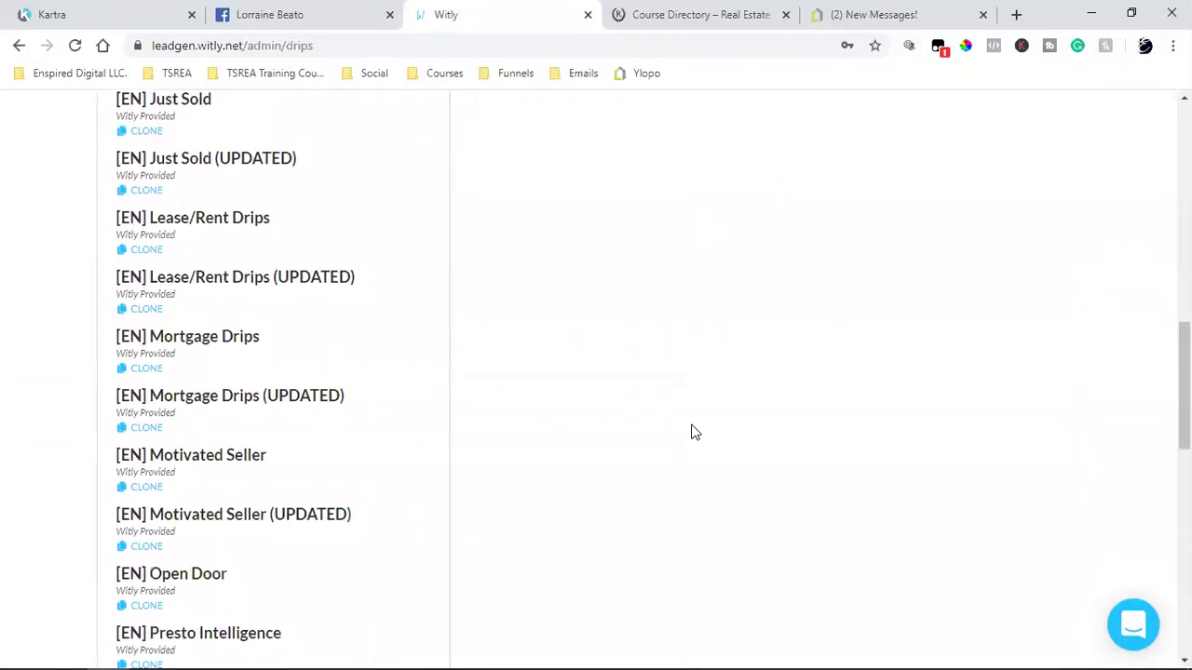
click(166, 363)
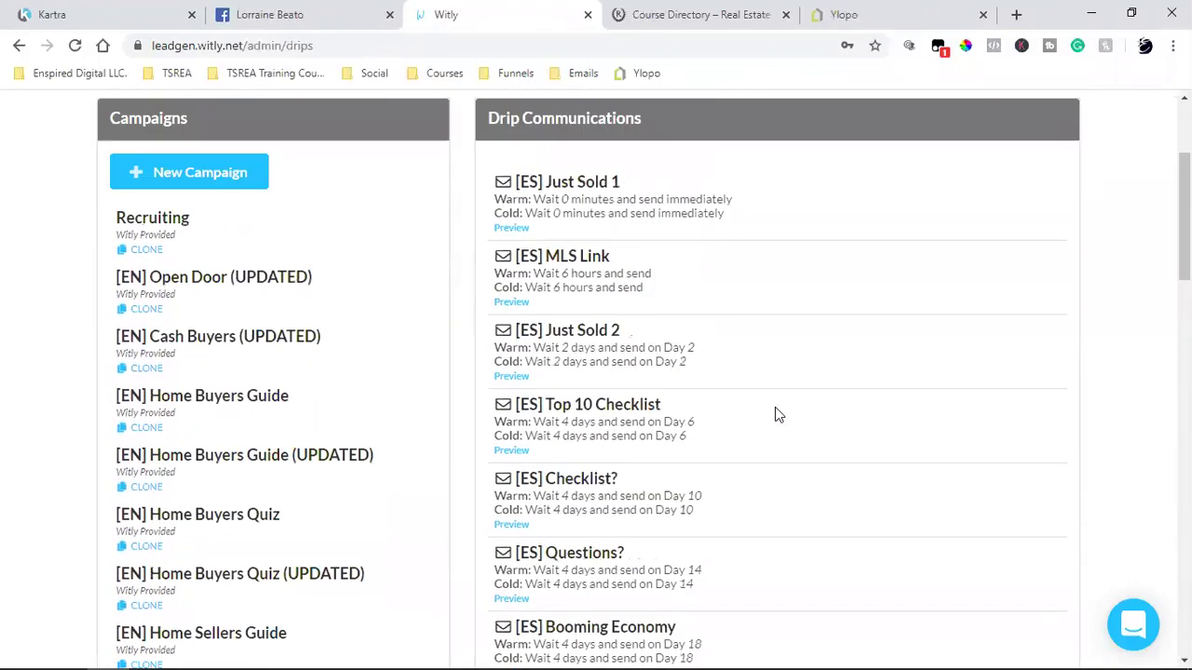
scroll(775, 412, down, 4)
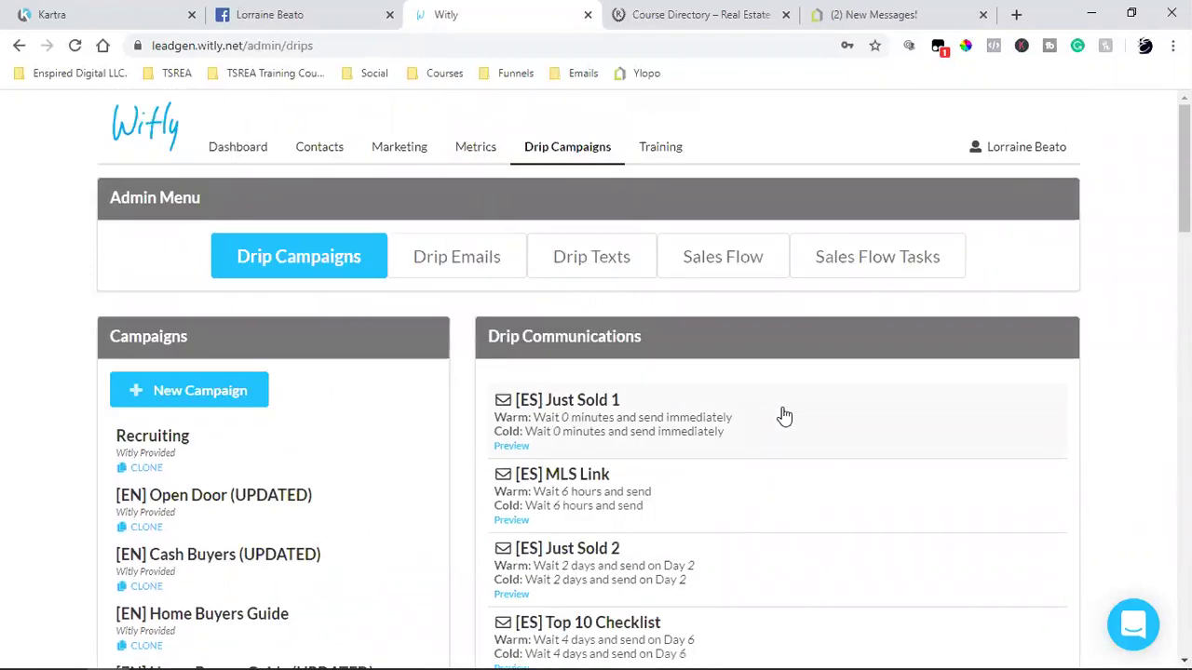
click(456, 261)
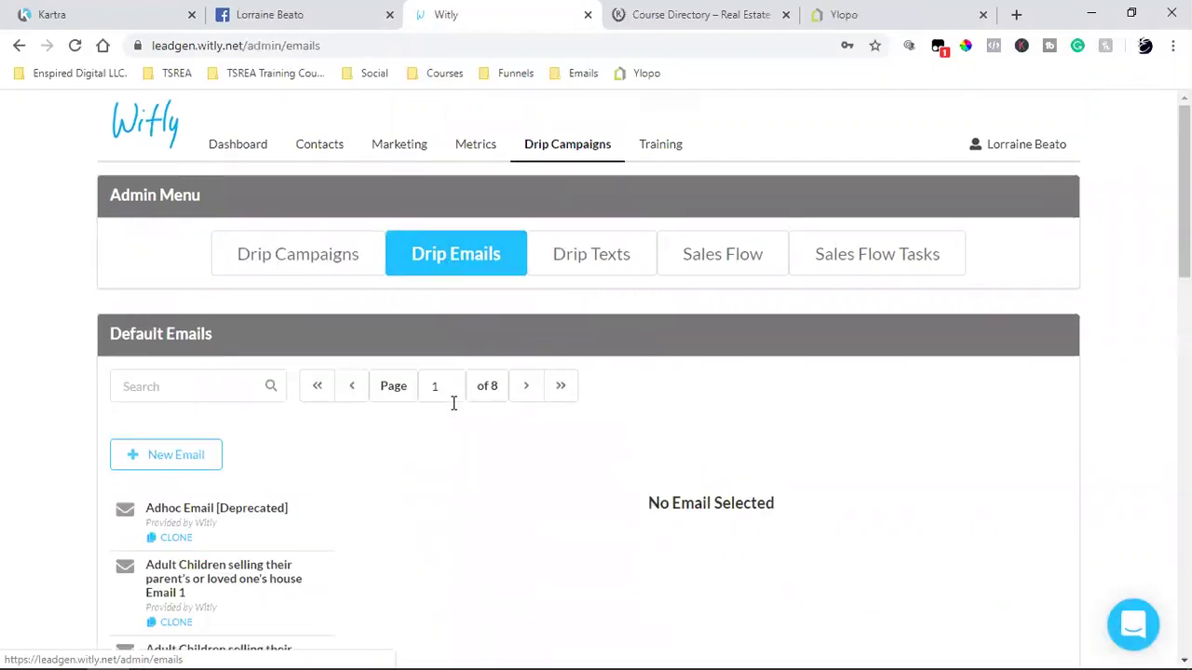
Scroll the Default Emails list on page 1 down to Motivated Seller Email #1 (UPDATED)
scroll(165, 285, down, 10)
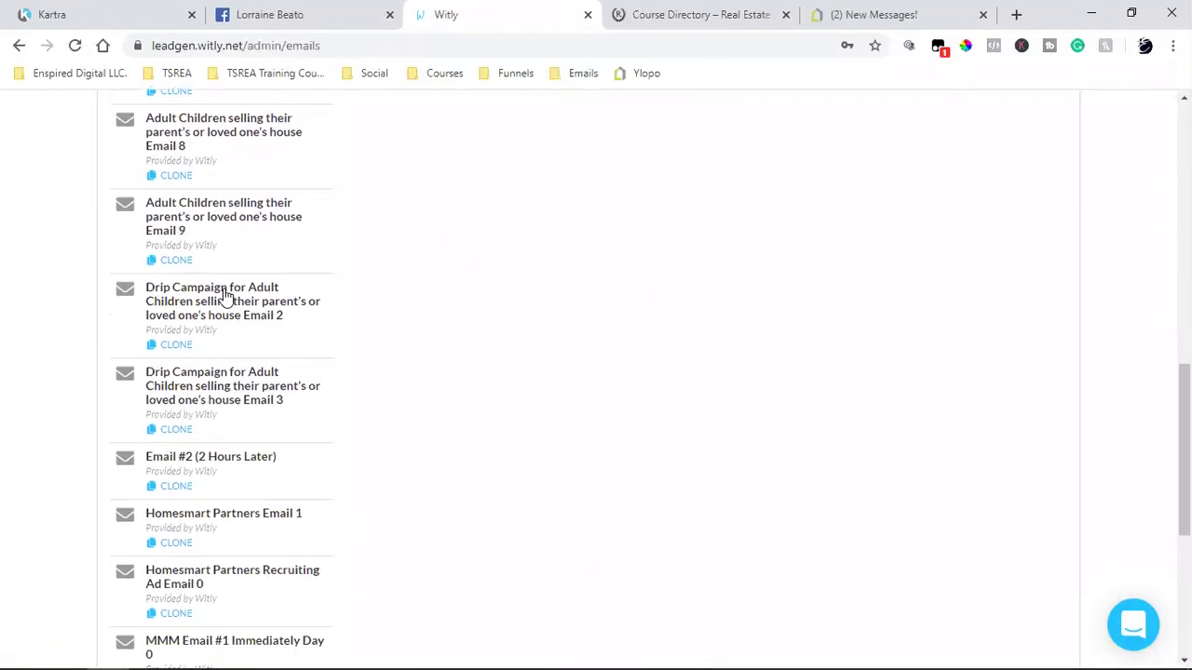
scroll(224, 296, down, 4)
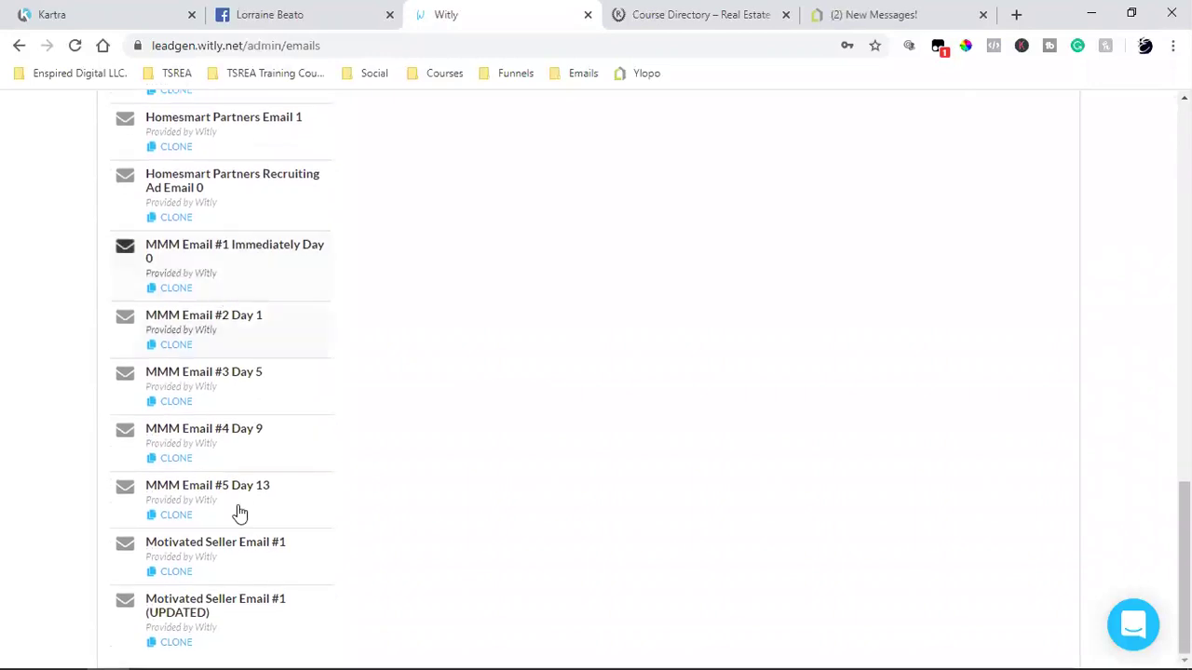
scroll(461, 396, up, 14)
scroll(623, 371, up, 3)
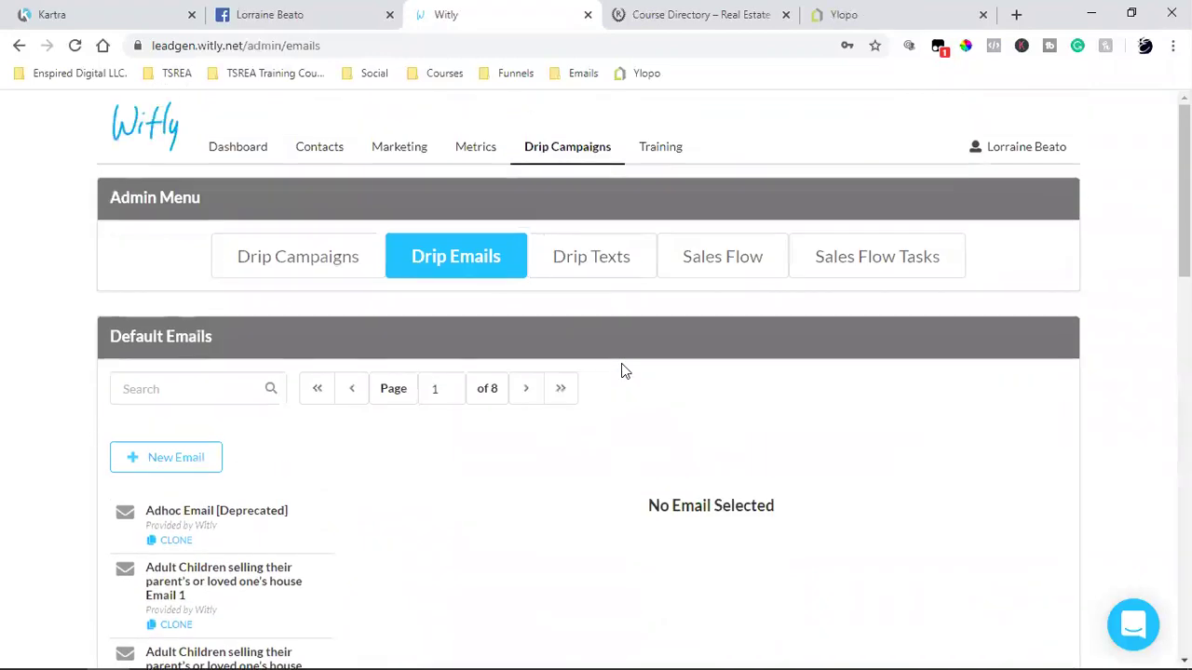
scroll(553, 322, down, 2)
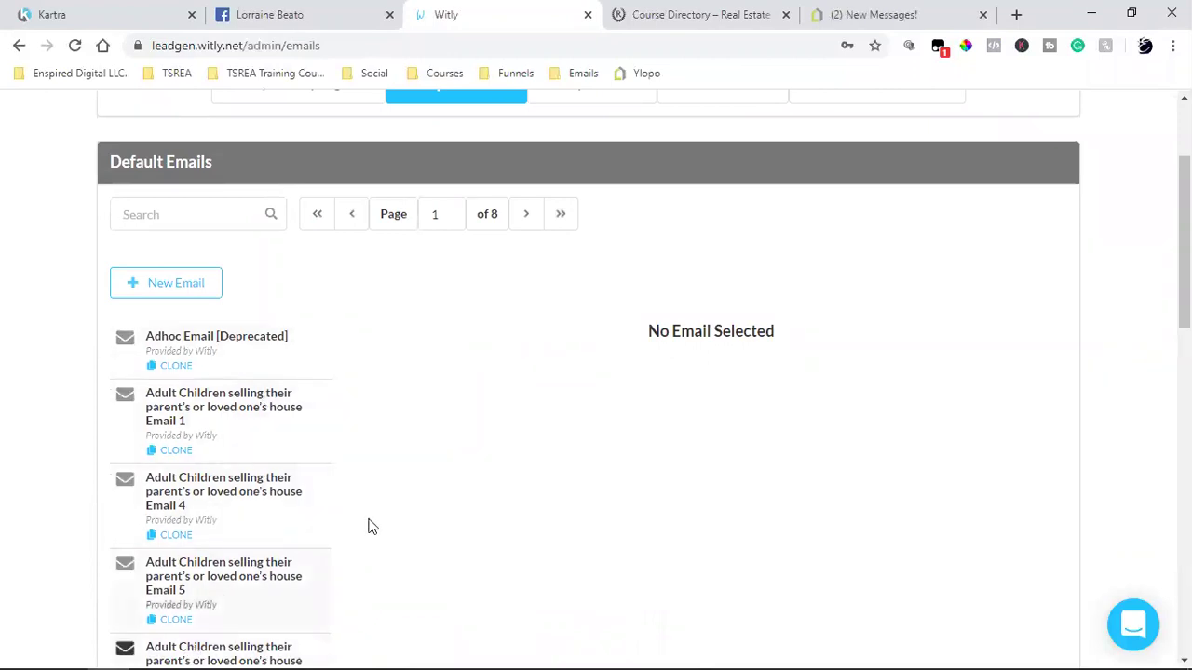
scroll(368, 527, down, 4)
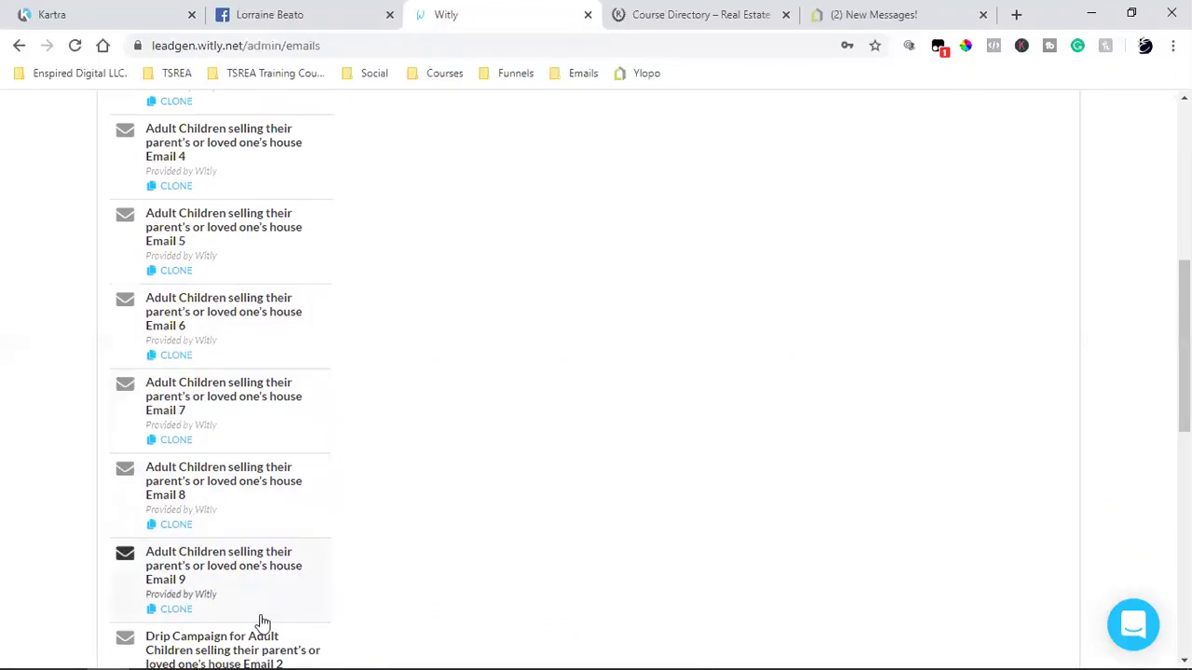
scroll(377, 521, down, 2)
scroll(303, 508, down, 2)
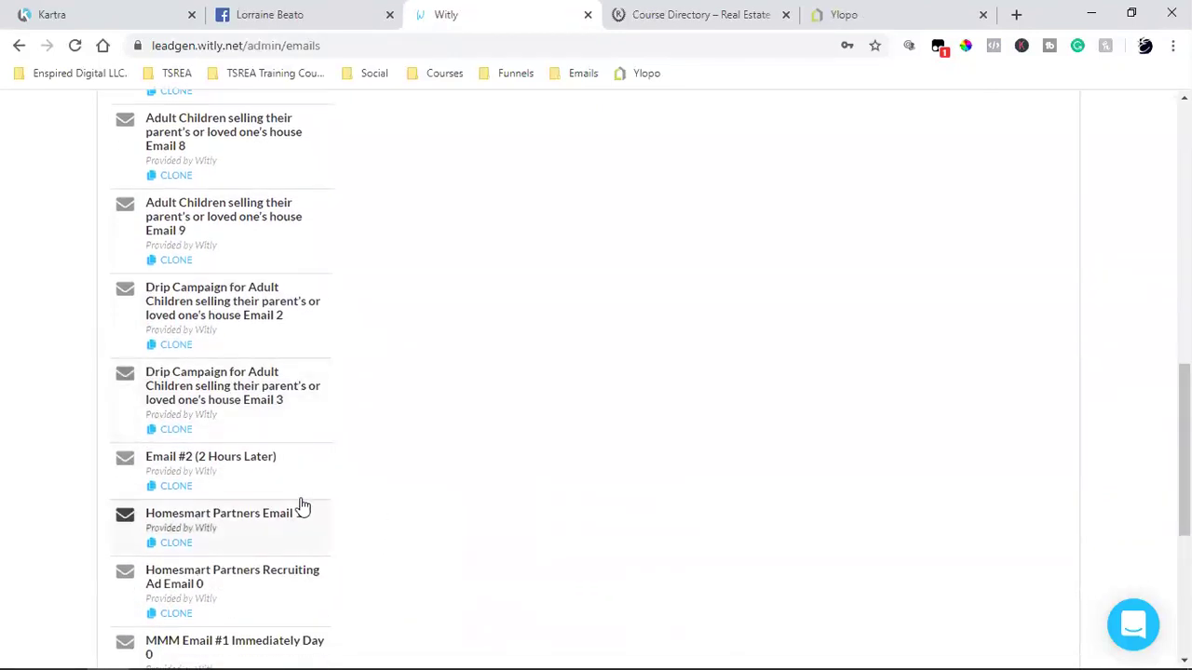
scroll(257, 568, down, 2)
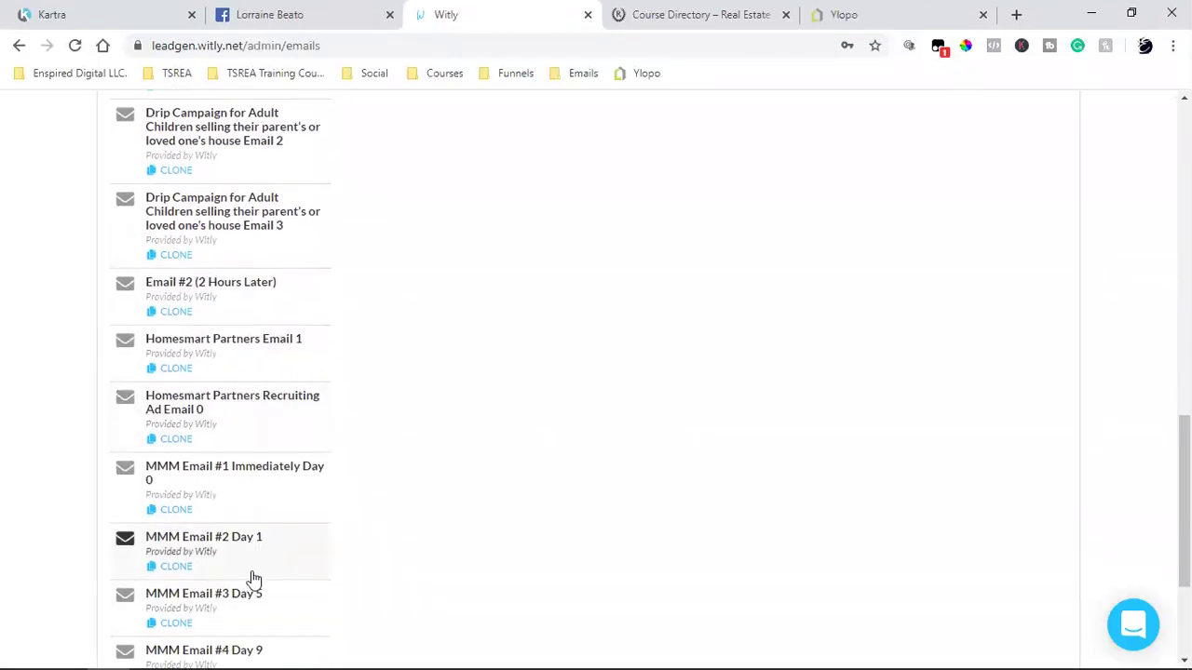
scroll(354, 587, down, 2)
scroll(492, 535, down, 1)
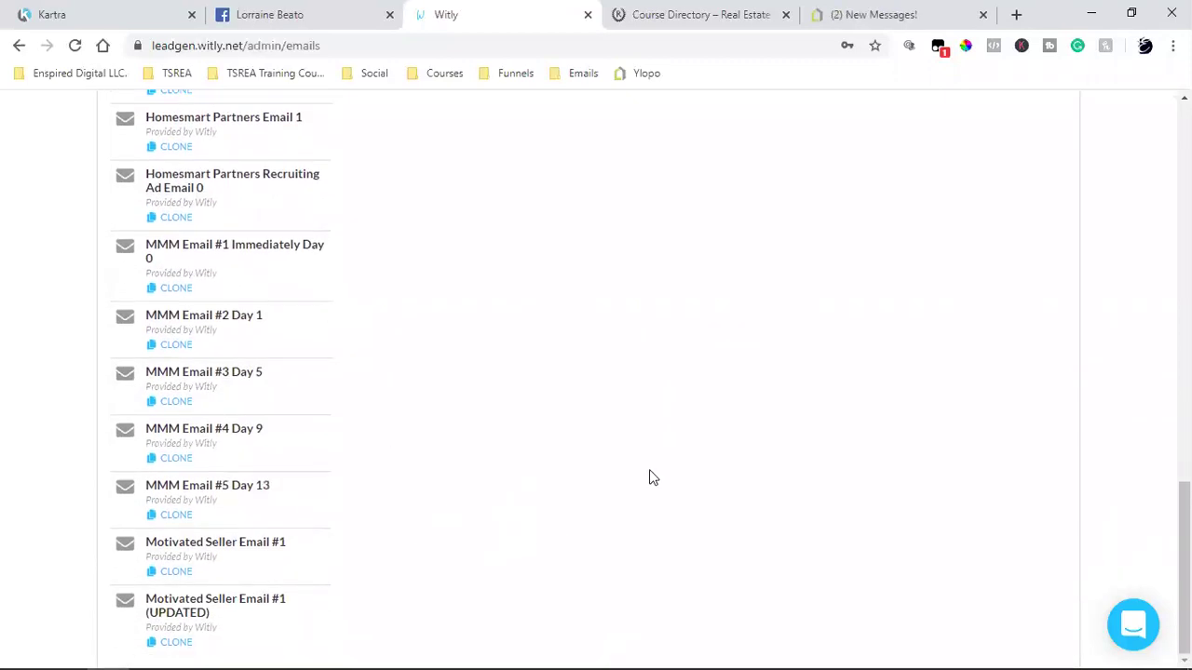
Open the MMM Email #5 Day 13 email and read its middle paragraphs
triple_click(287, 500)
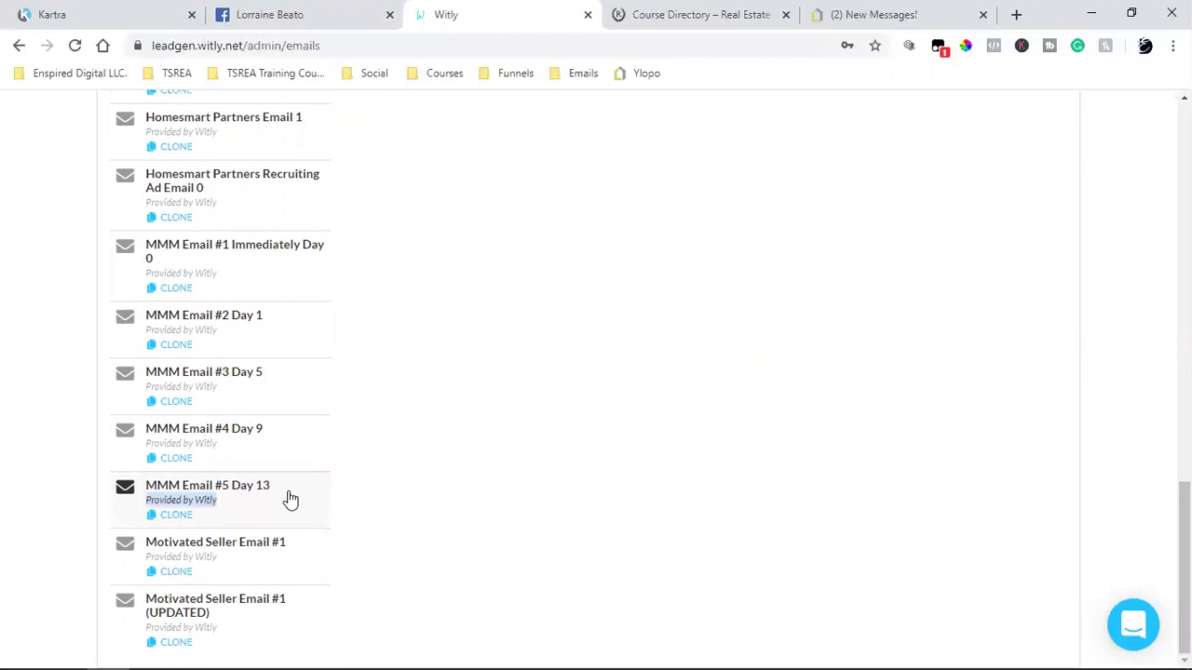
scroll(590, 465, down, 5)
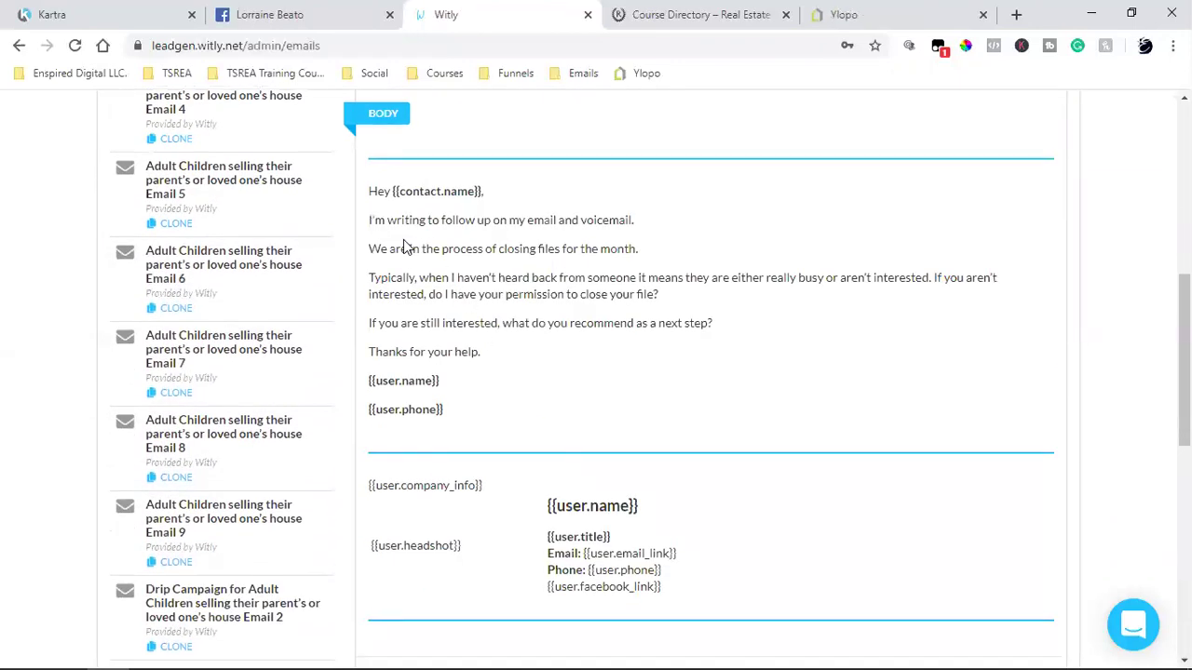
drag(406, 248, 698, 348)
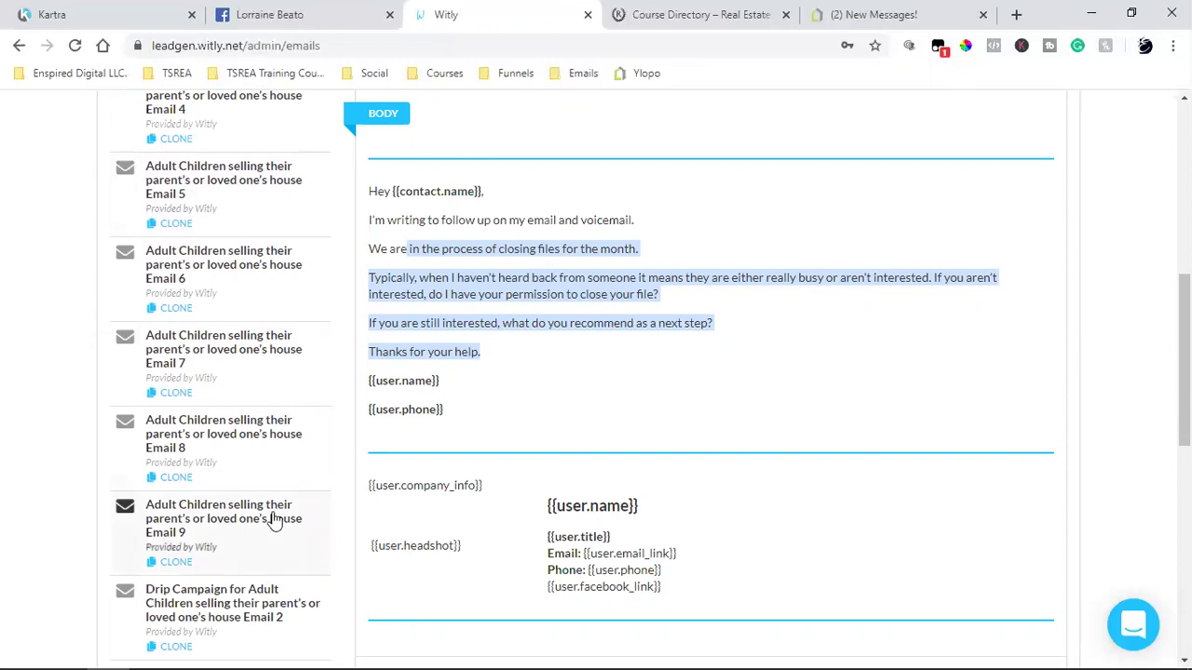
drag(417, 237, 753, 352)
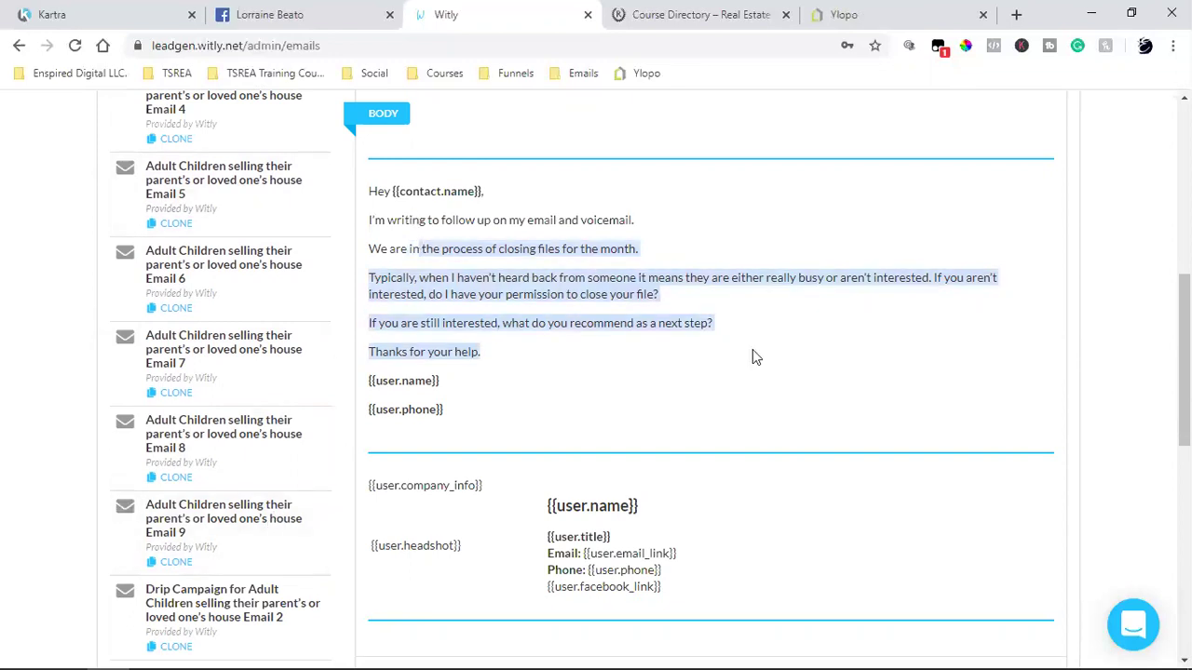
click(537, 289)
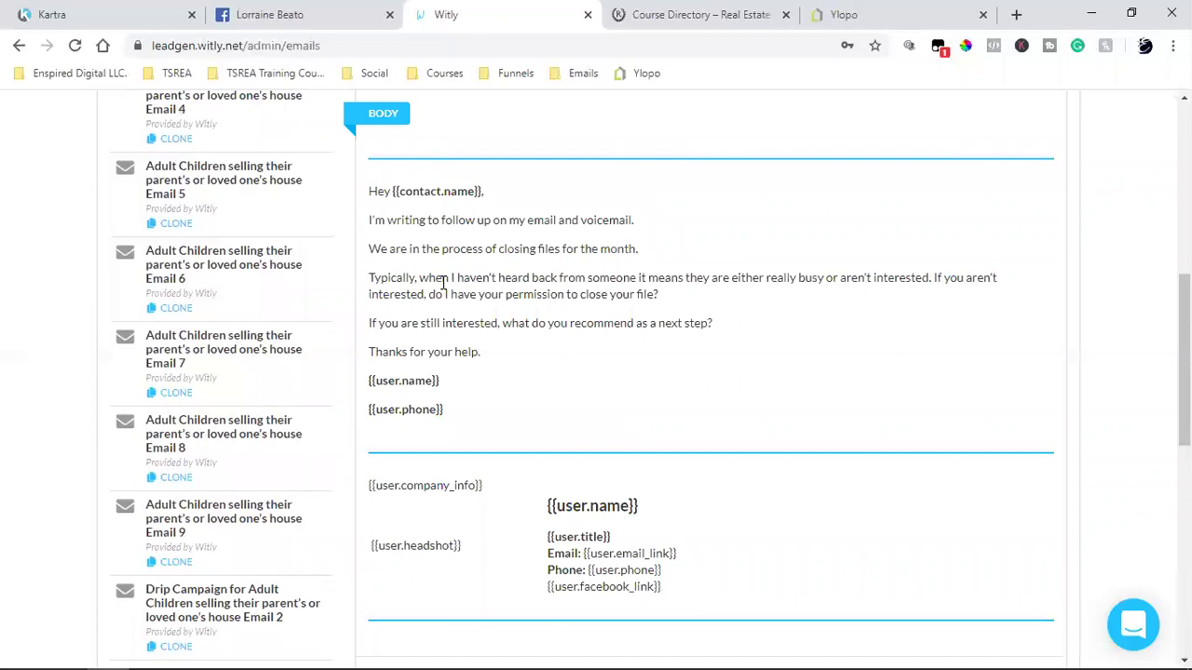
scroll(445, 282, up, 2)
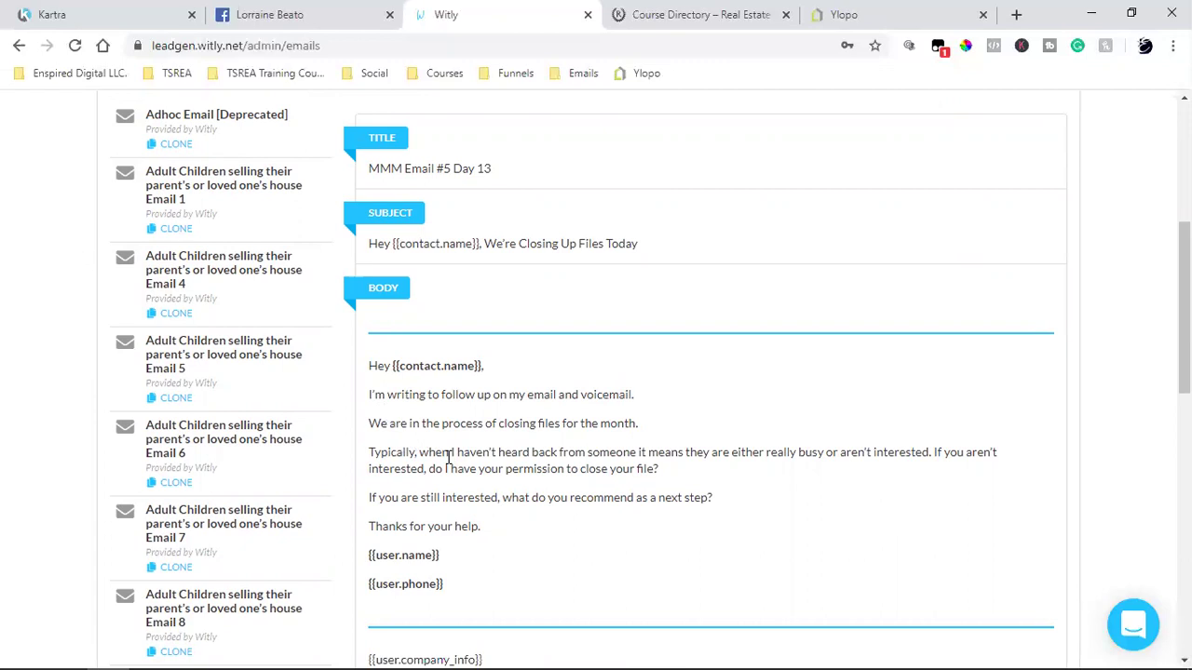
Read the email's follow-up question lines and permission sentence
drag(448, 459, 696, 490)
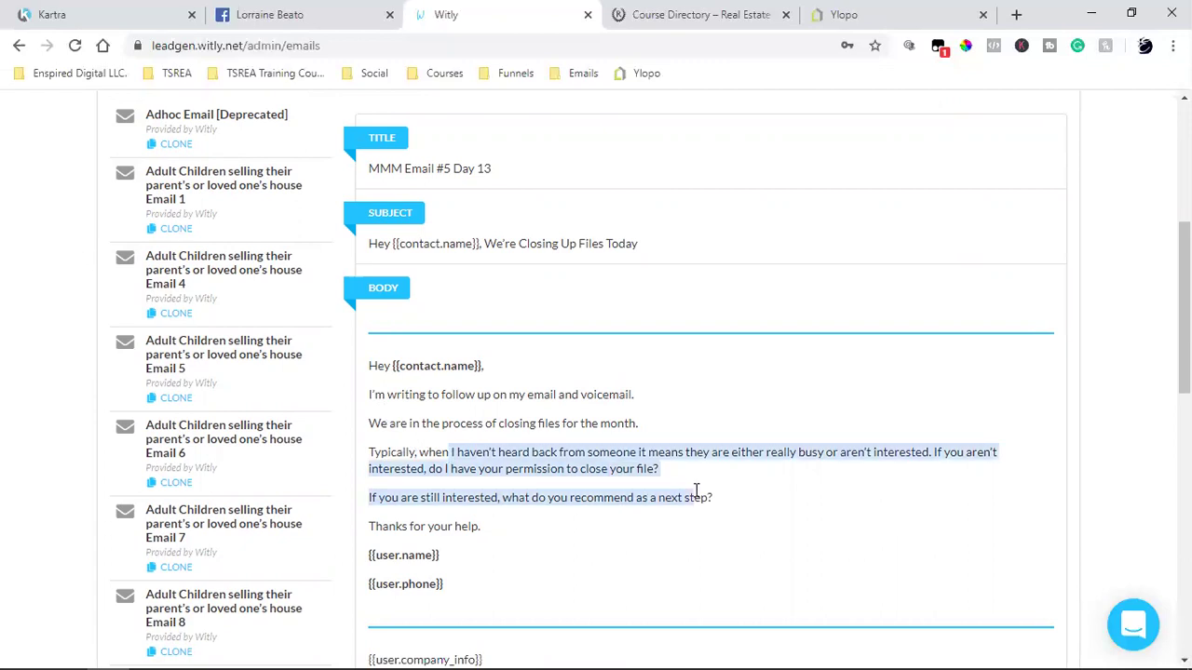
click(695, 490)
scroll(696, 491, up, 5)
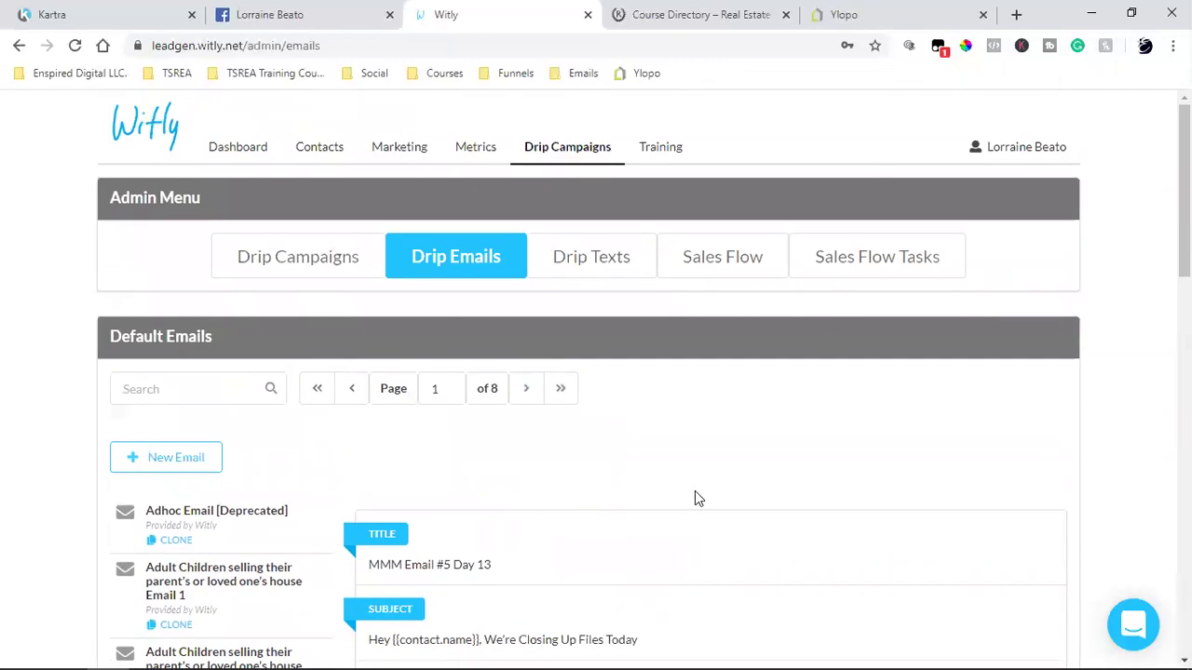
scroll(695, 491, down, 6)
scroll(694, 491, up, 4)
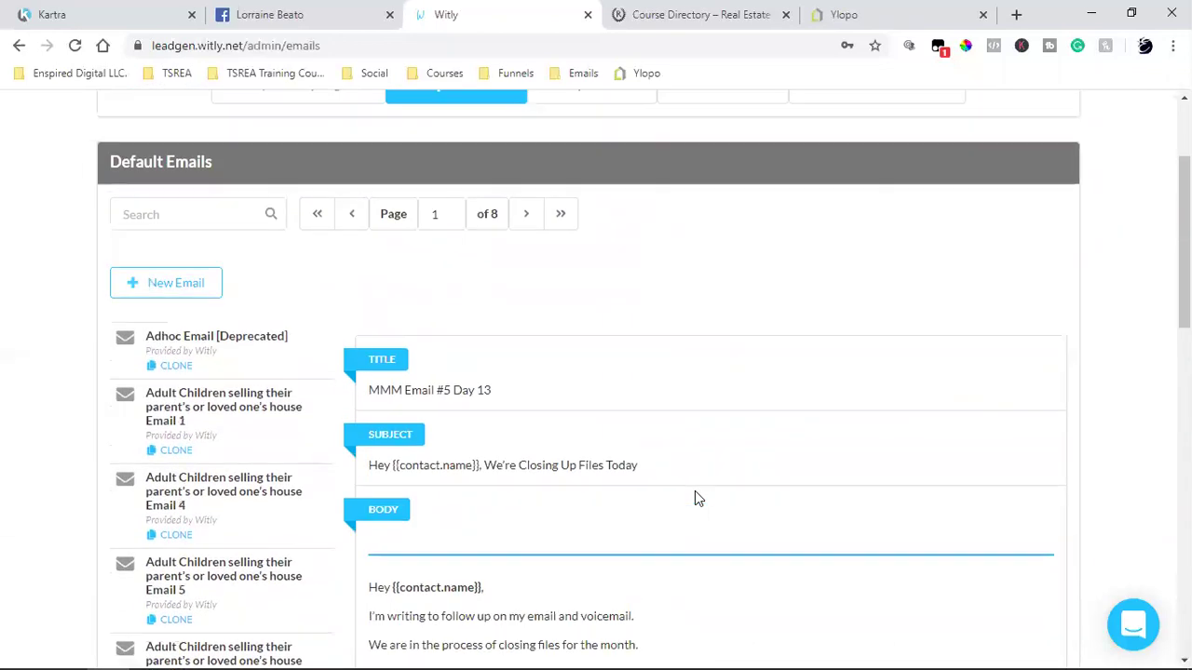
scroll(694, 498, down, 4)
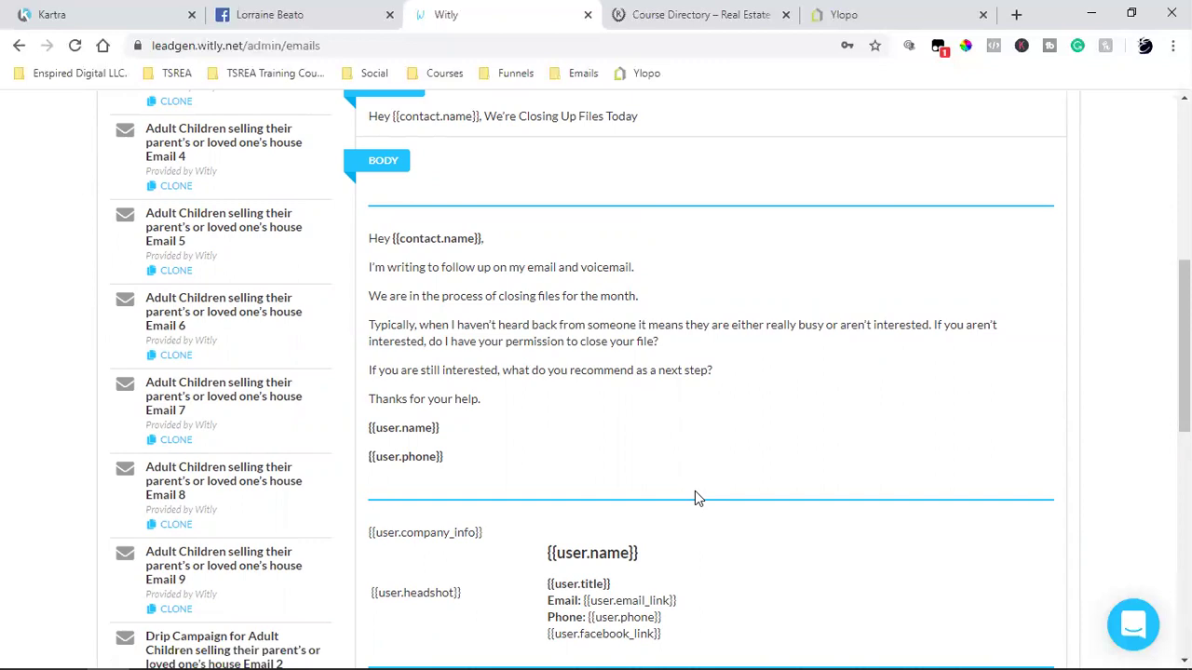
scroll(695, 493, up, 5)
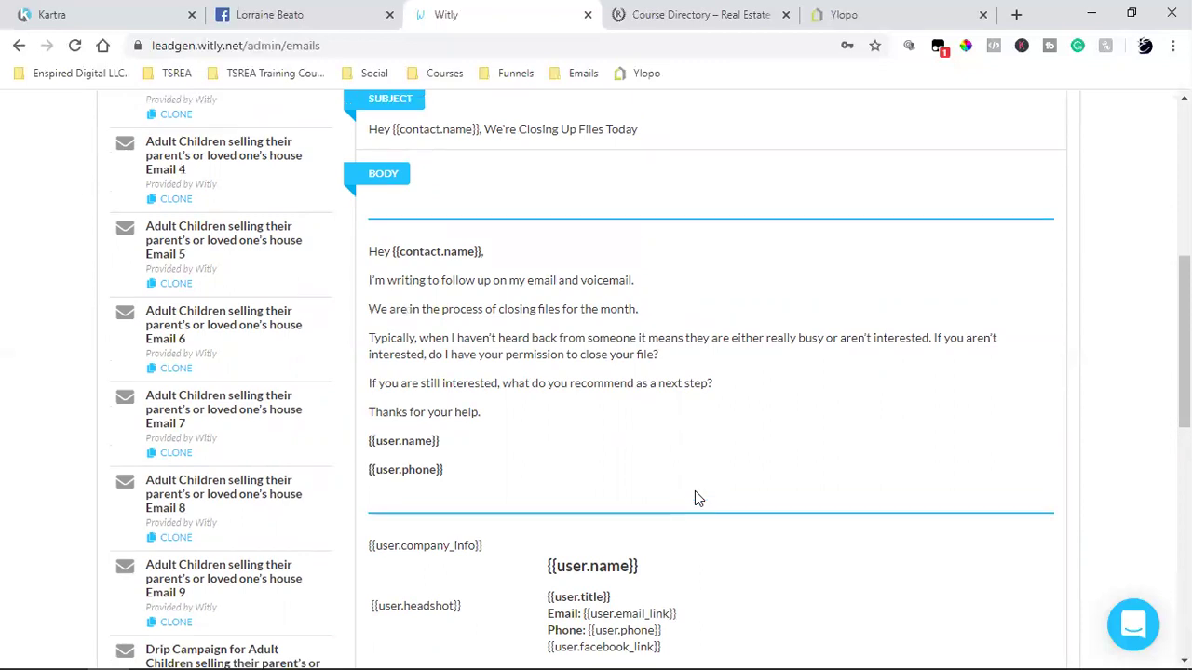
scroll(698, 499, down, 2)
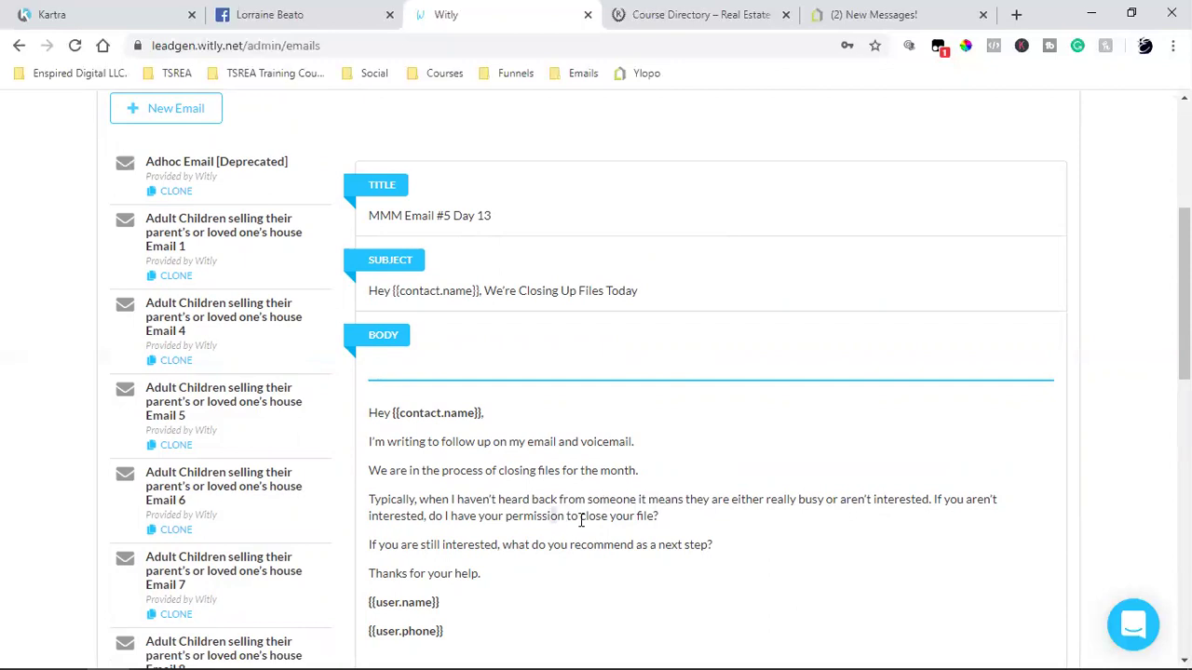
drag(551, 518, 593, 518)
click(498, 531)
Finish scrolling the MMM Email #5 Day 13 preview and return to the Drip Campaigns page
scroll(498, 530, down, 2)
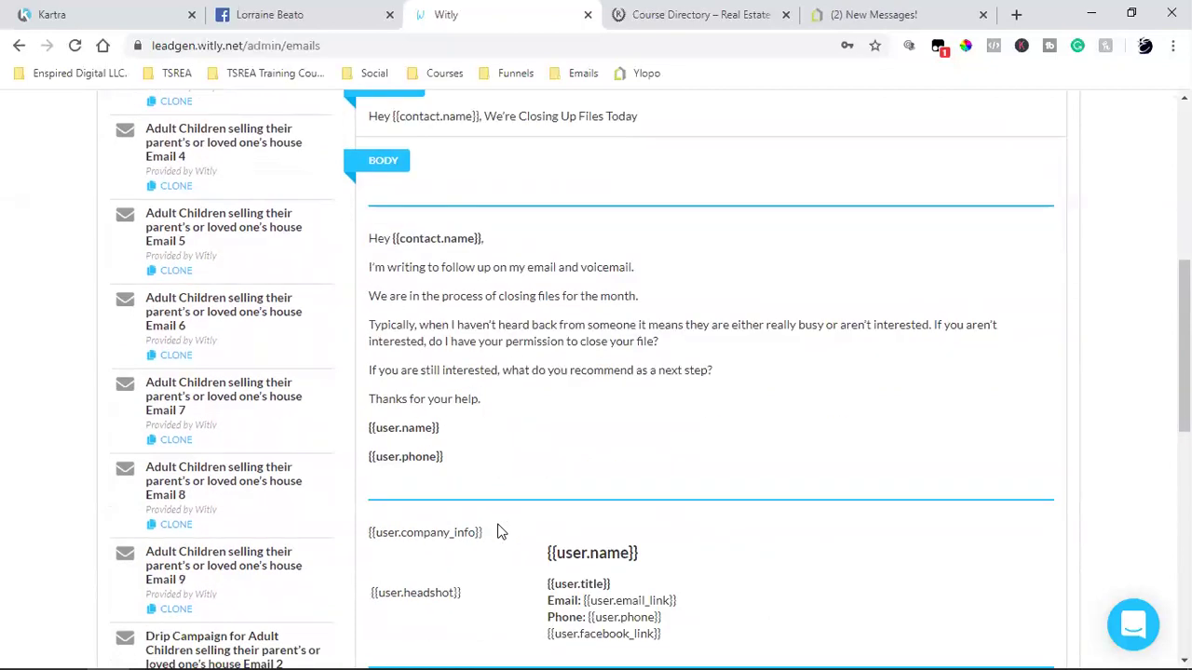
scroll(498, 530, up, 6)
scroll(498, 531, down, 4)
scroll(498, 531, up, 4)
scroll(498, 531, down, 1)
scroll(498, 531, down, 1)
scroll(498, 529, up, 2)
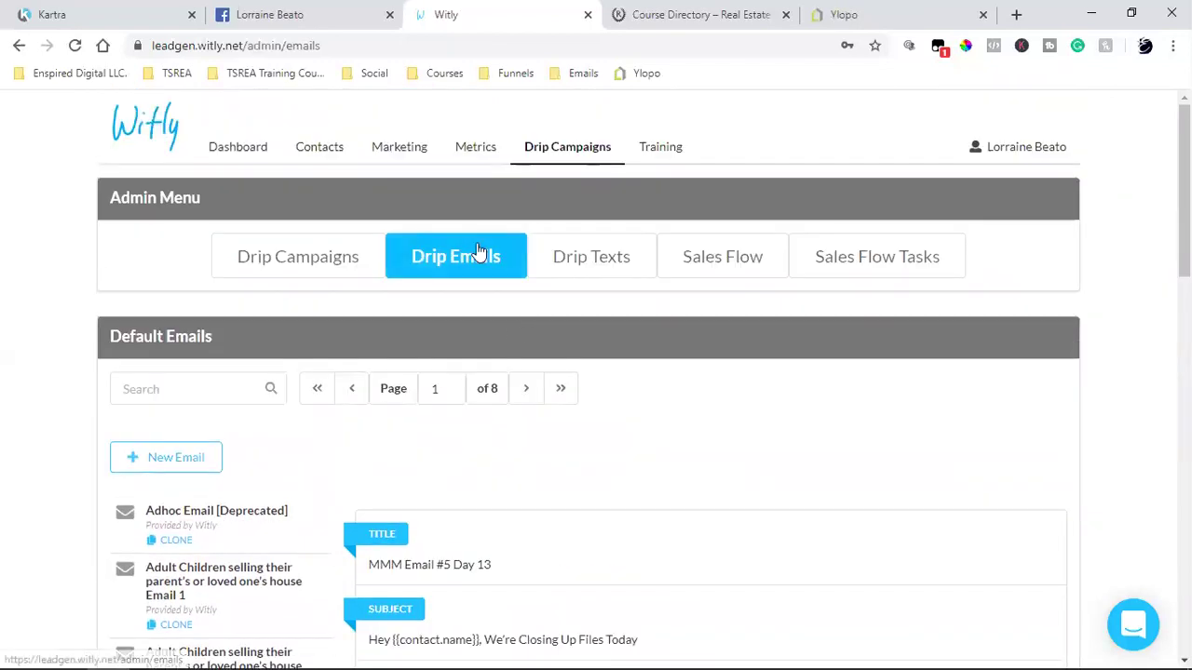
scroll(289, 269, down, 4)
scroll(312, 344, up, 4)
click(319, 256)
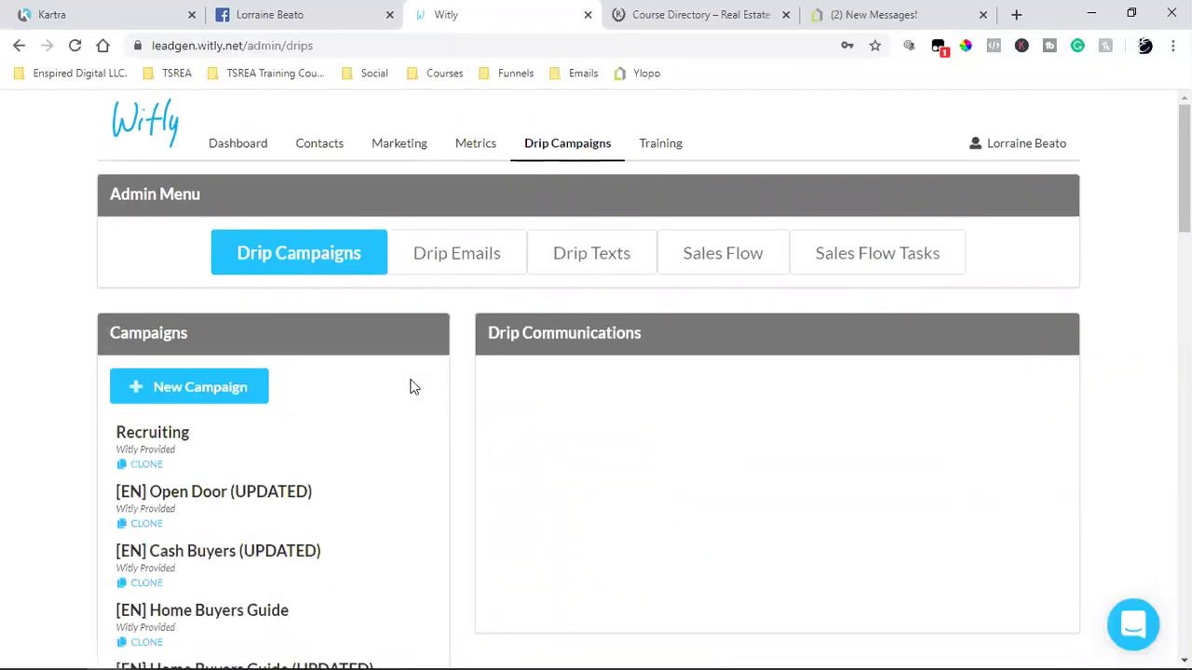
Show the [EN] Home Buyers Guide campaign's emails and preview, then close, the [EN] Guide email
scroll(414, 388, down, 2)
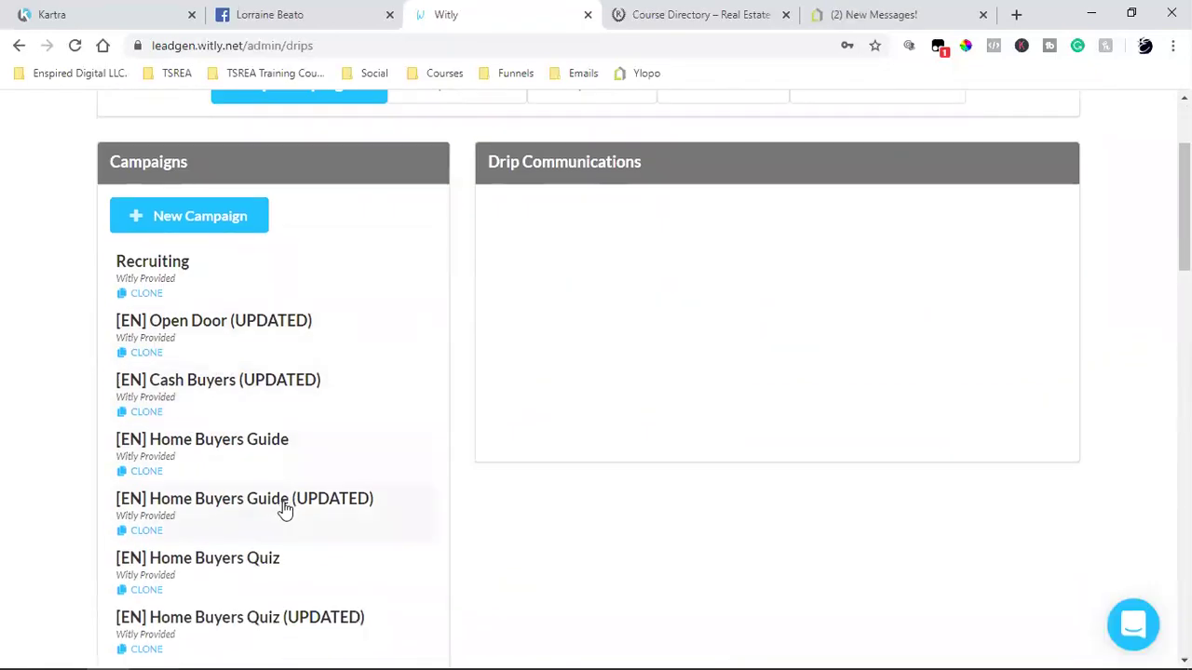
click(319, 460)
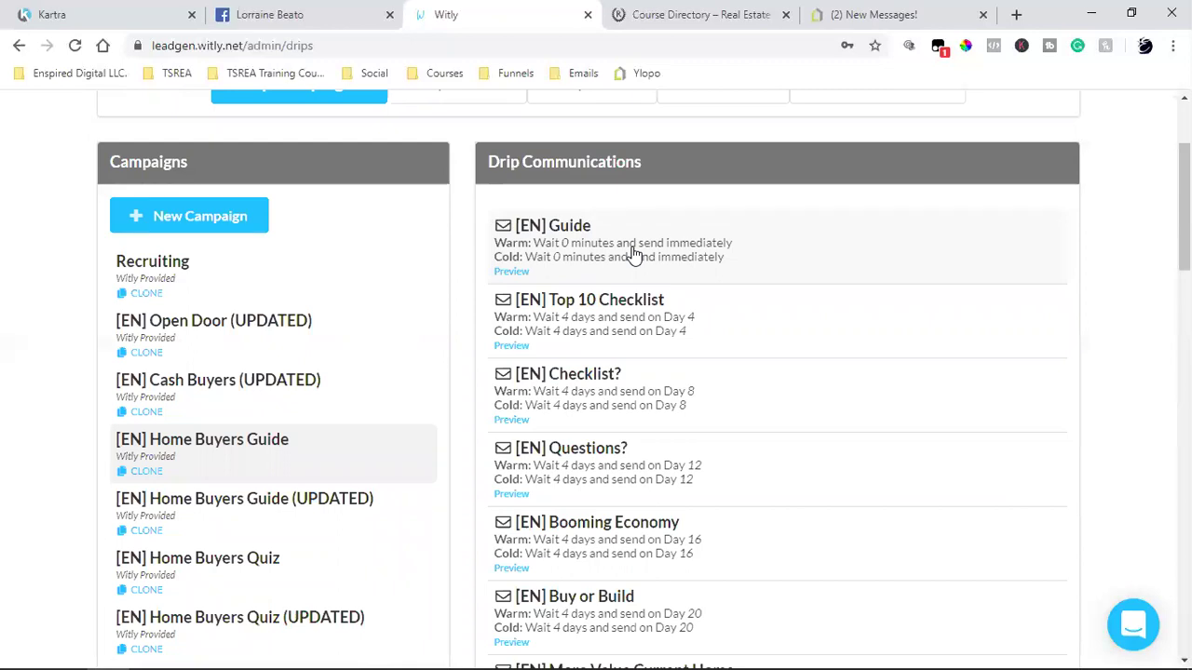
click(513, 273)
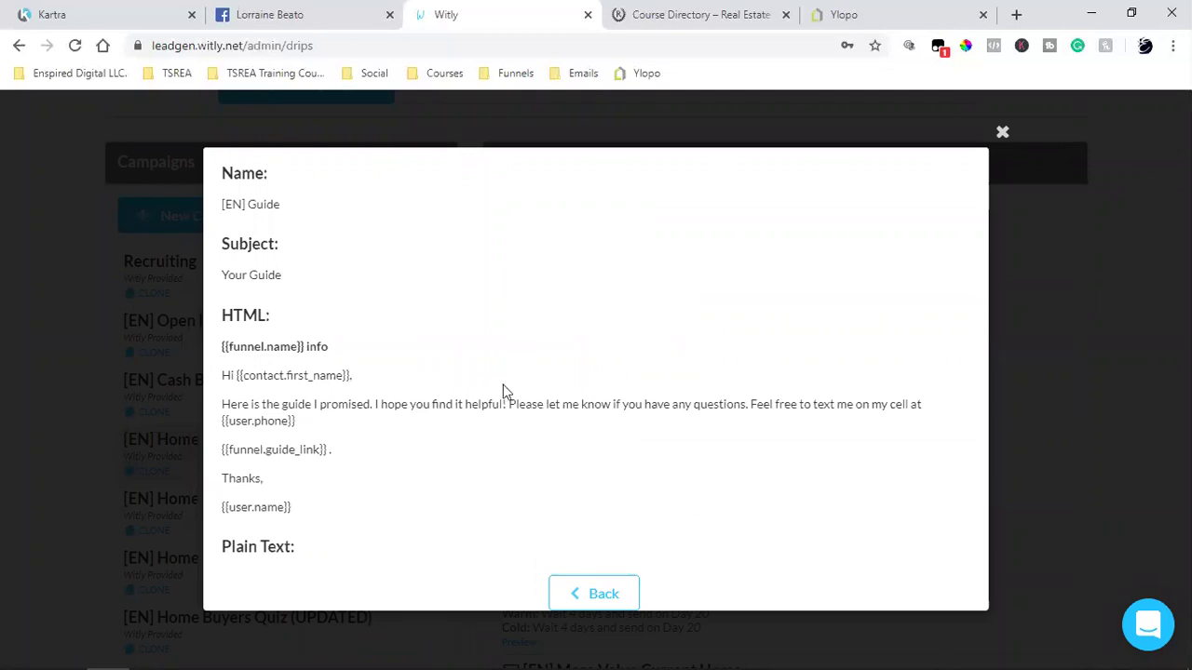
click(1002, 134)
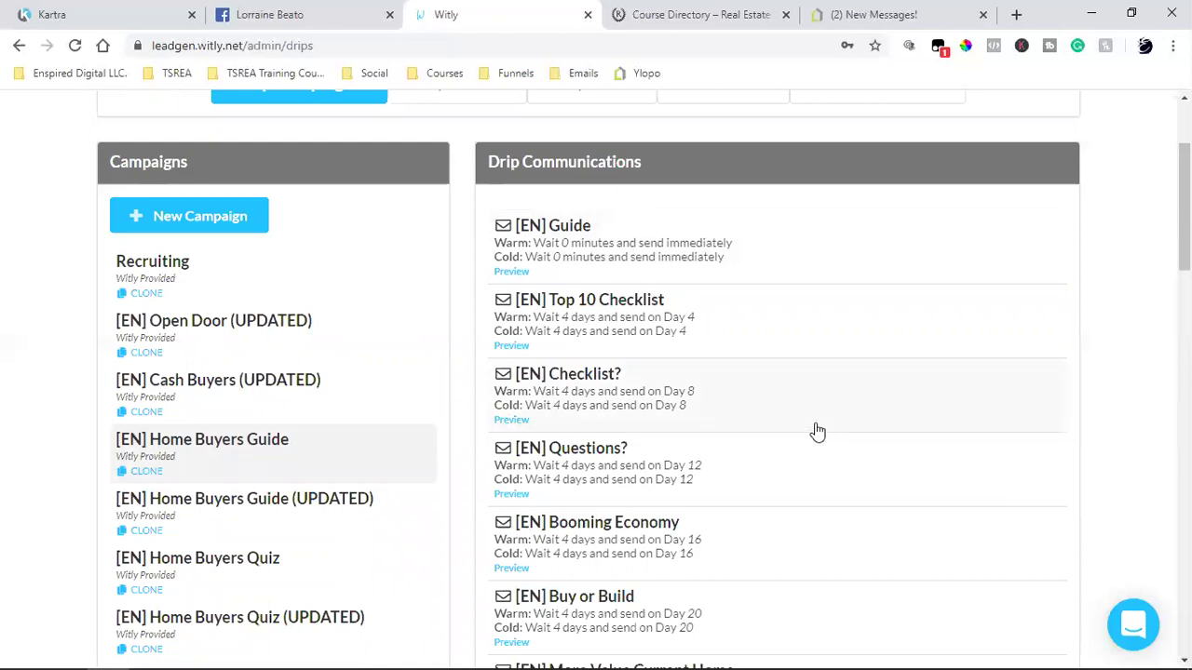
Display the [EN] Homes List campaign's drip communications
scroll(816, 431, down, 4)
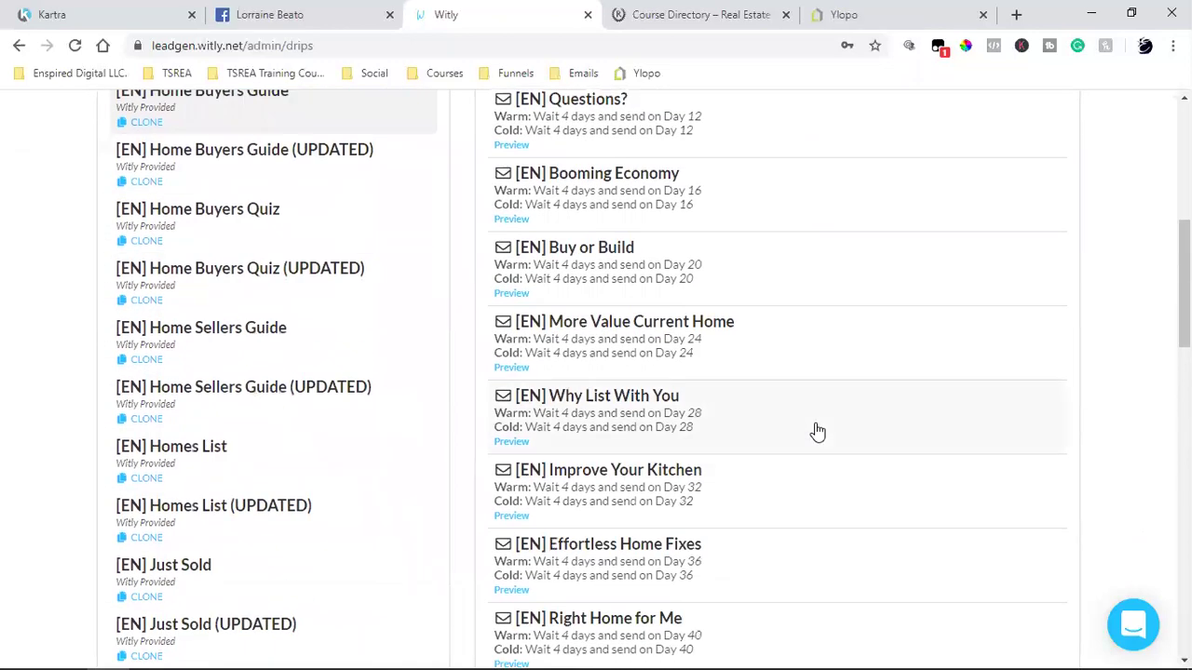
scroll(816, 431, up, 2)
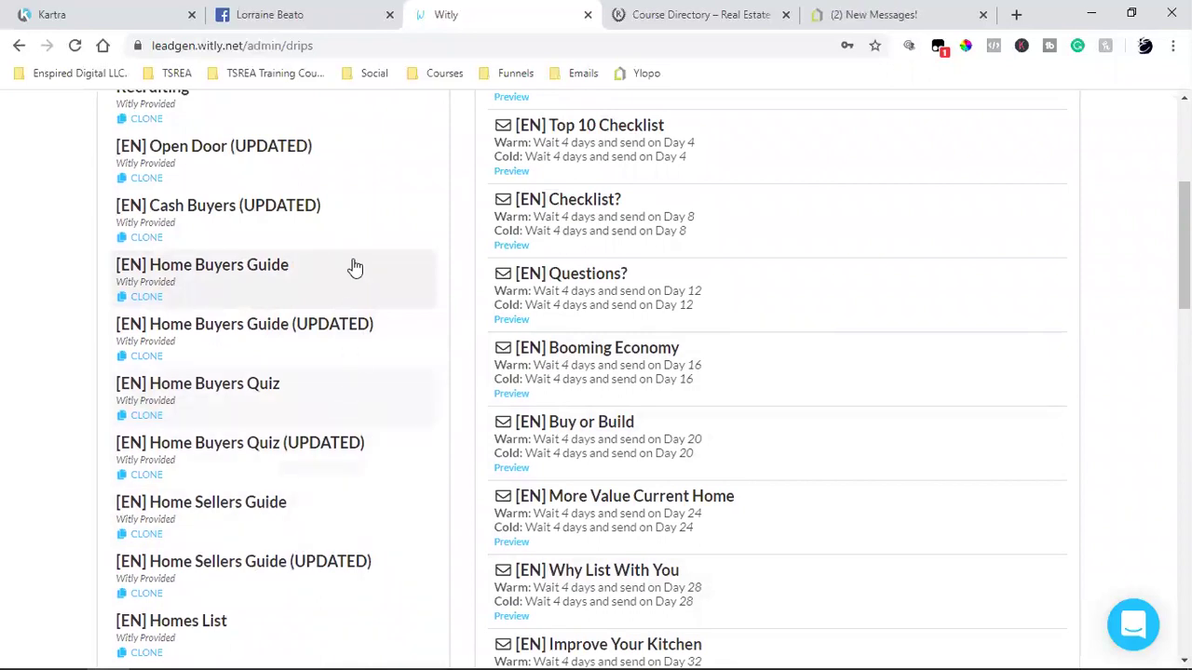
click(320, 638)
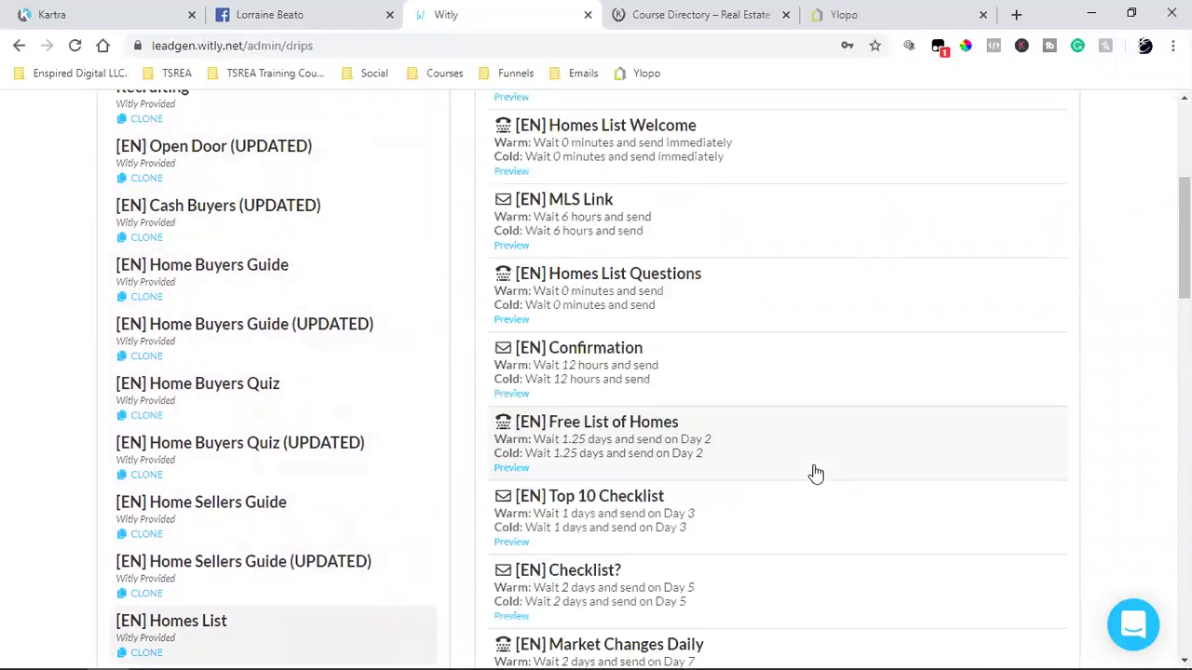
scroll(815, 474, down, 2)
scroll(814, 474, up, 6)
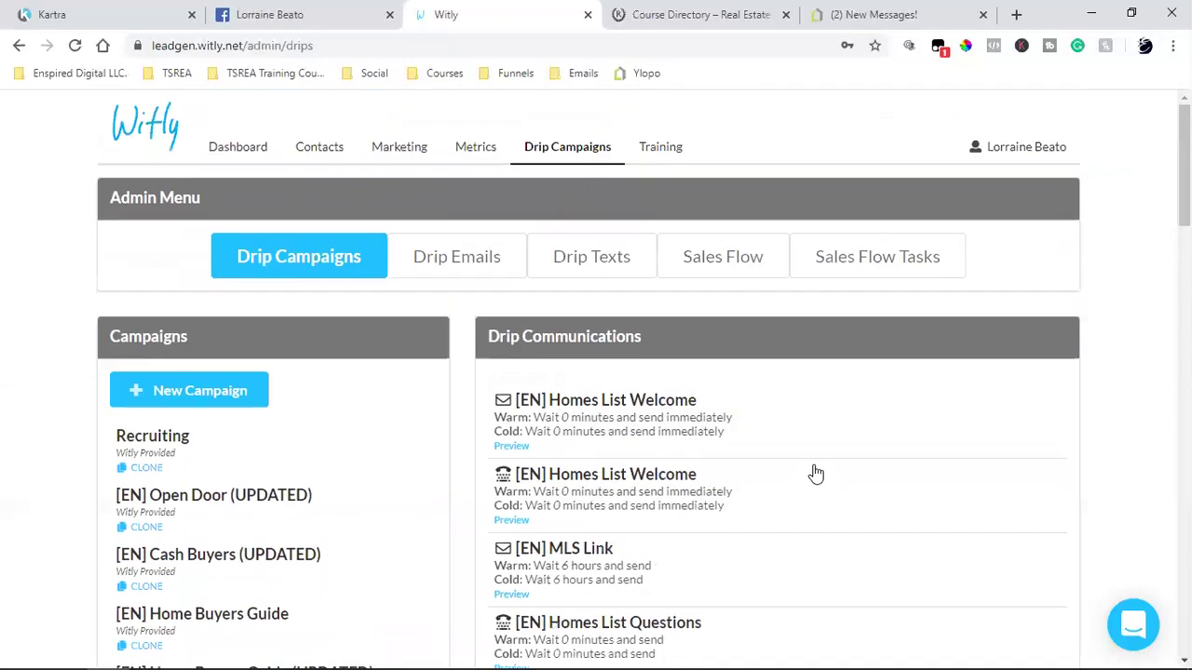
scroll(665, 397, down, 2)
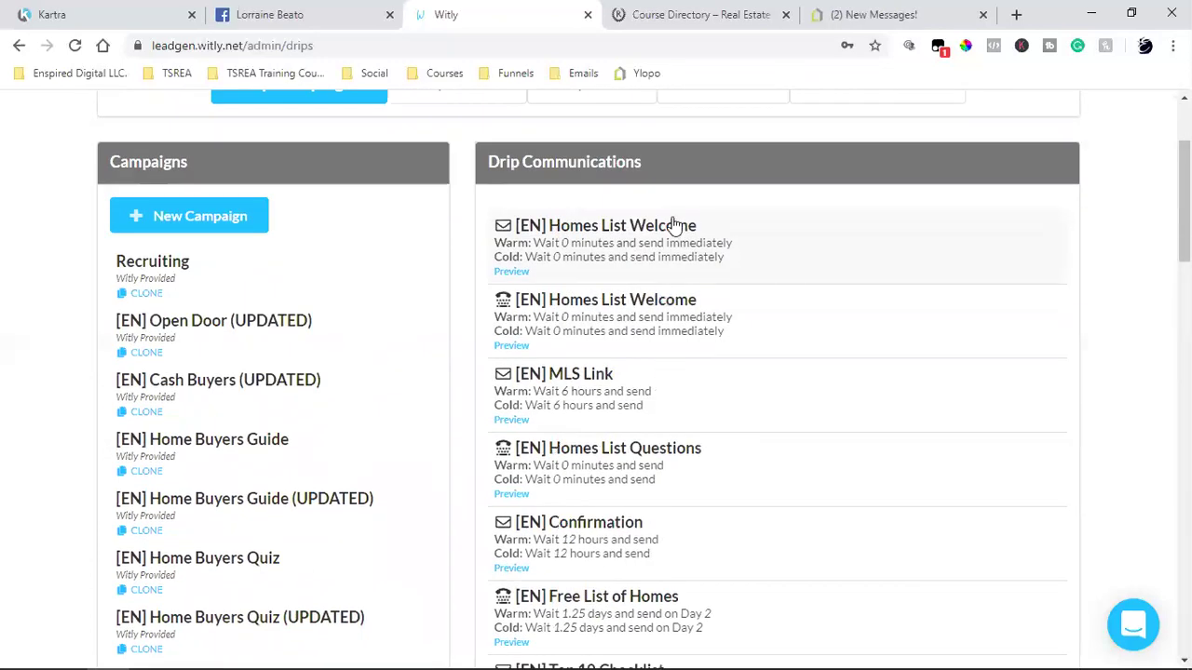
scroll(676, 229, down, 2)
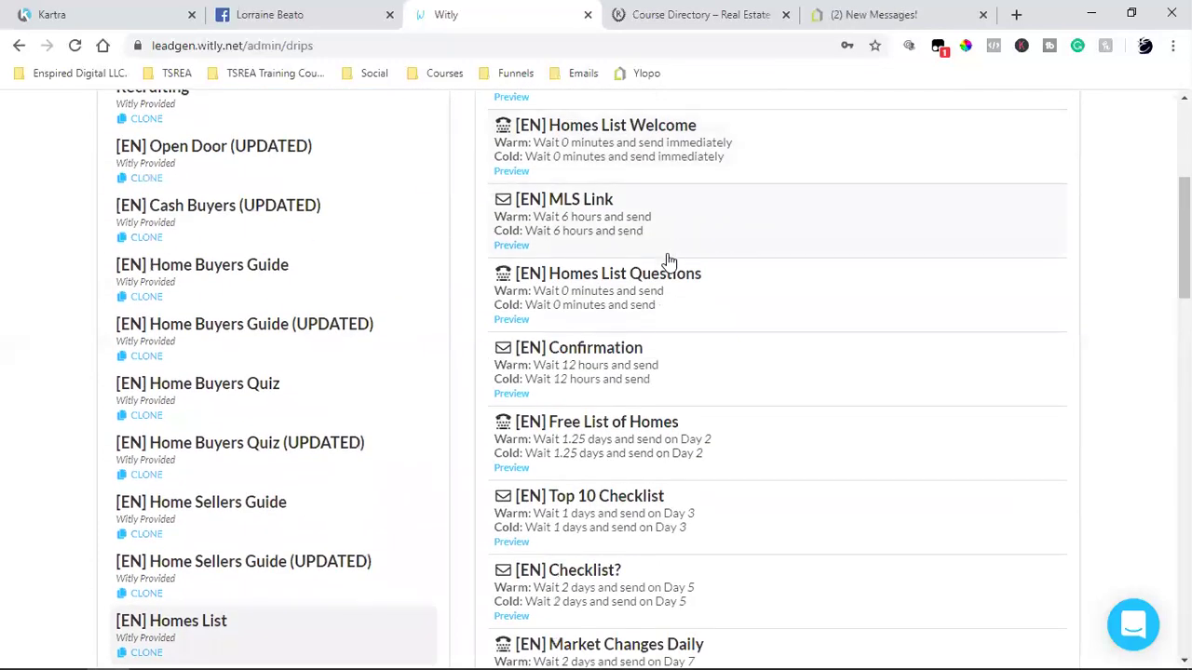
scroll(666, 275, down, 3)
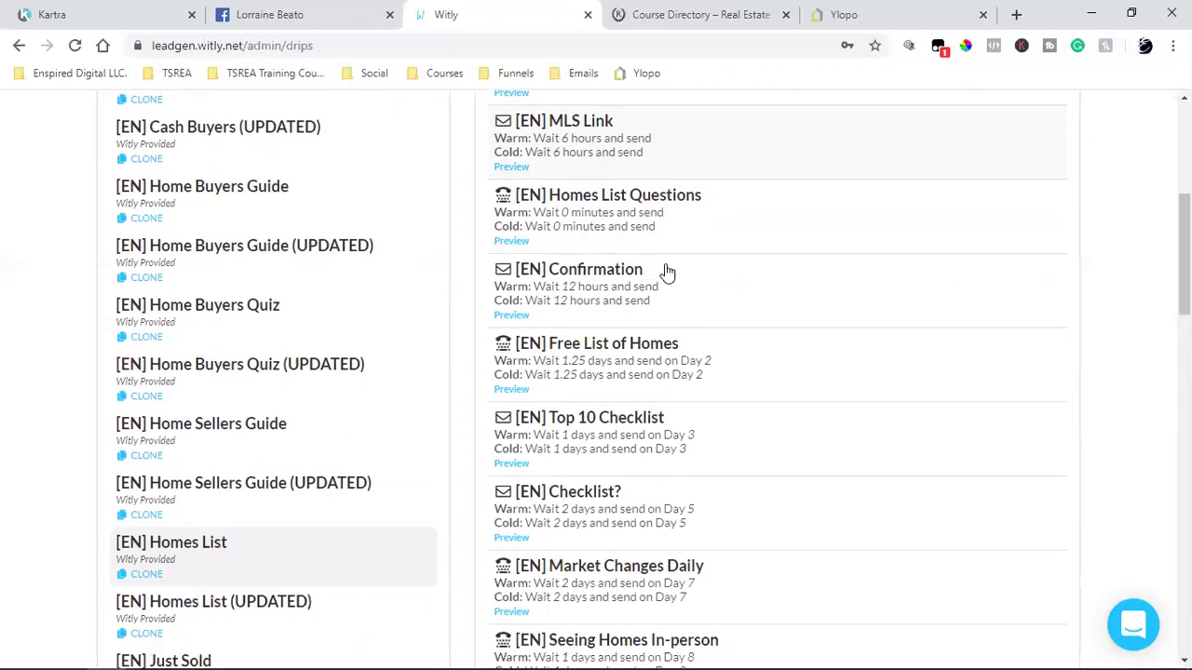
scroll(666, 279, down, 15)
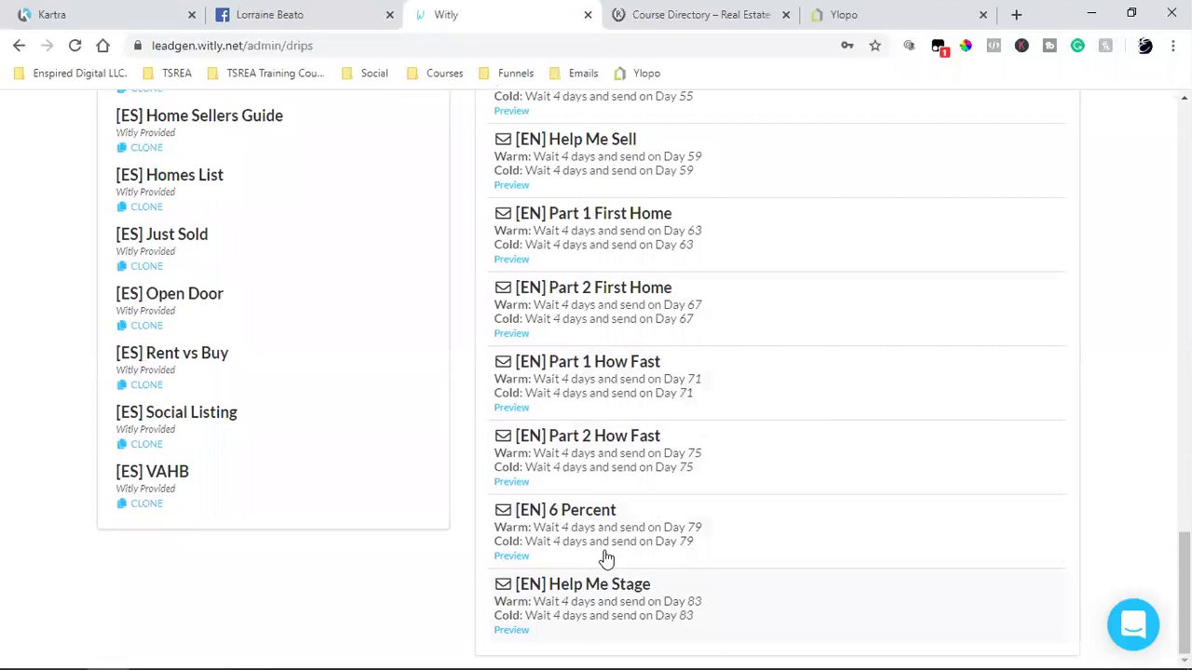
scroll(617, 438, up, 18)
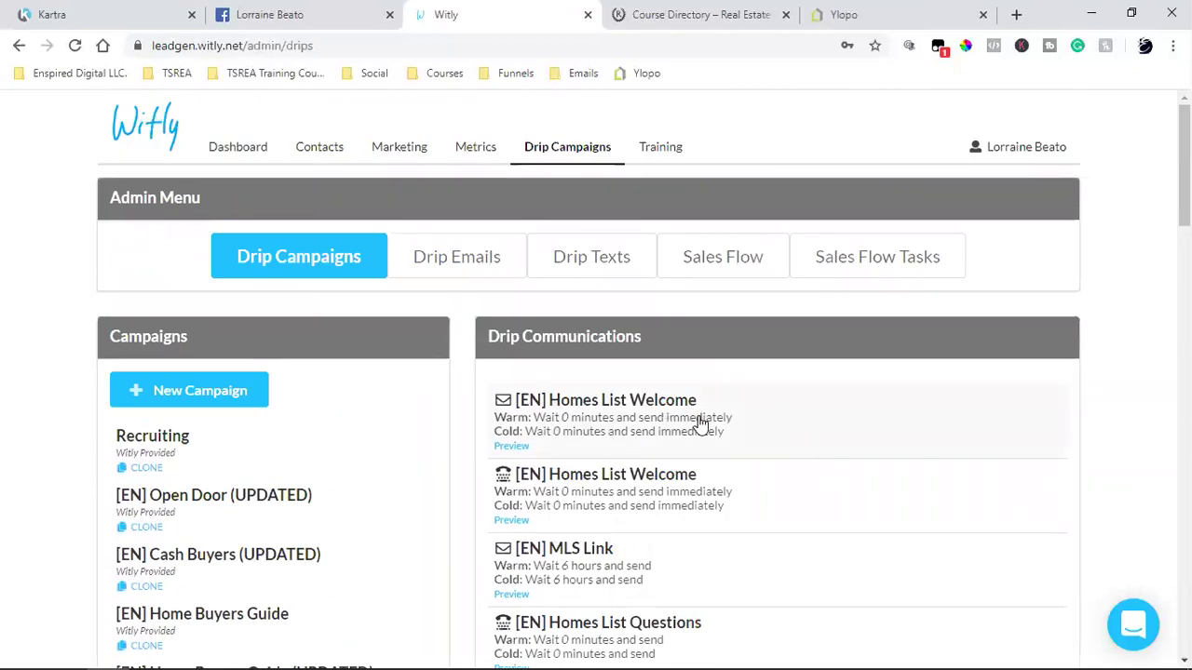
click(514, 446)
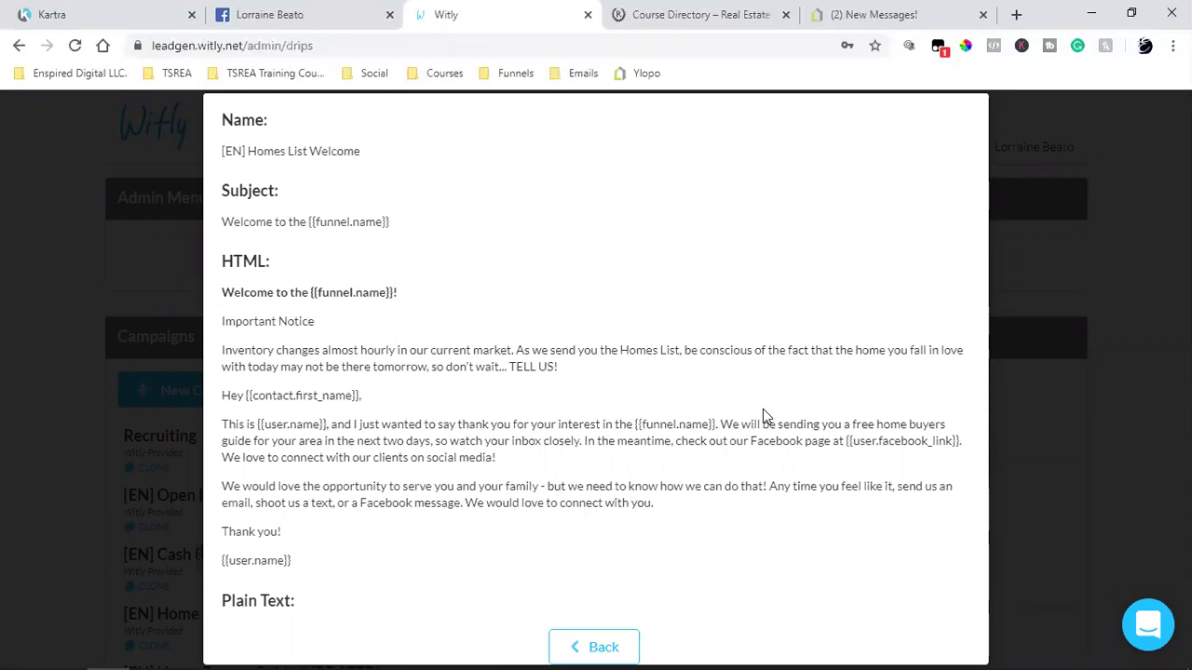
click(1136, 276)
scroll(1117, 311, down, 4)
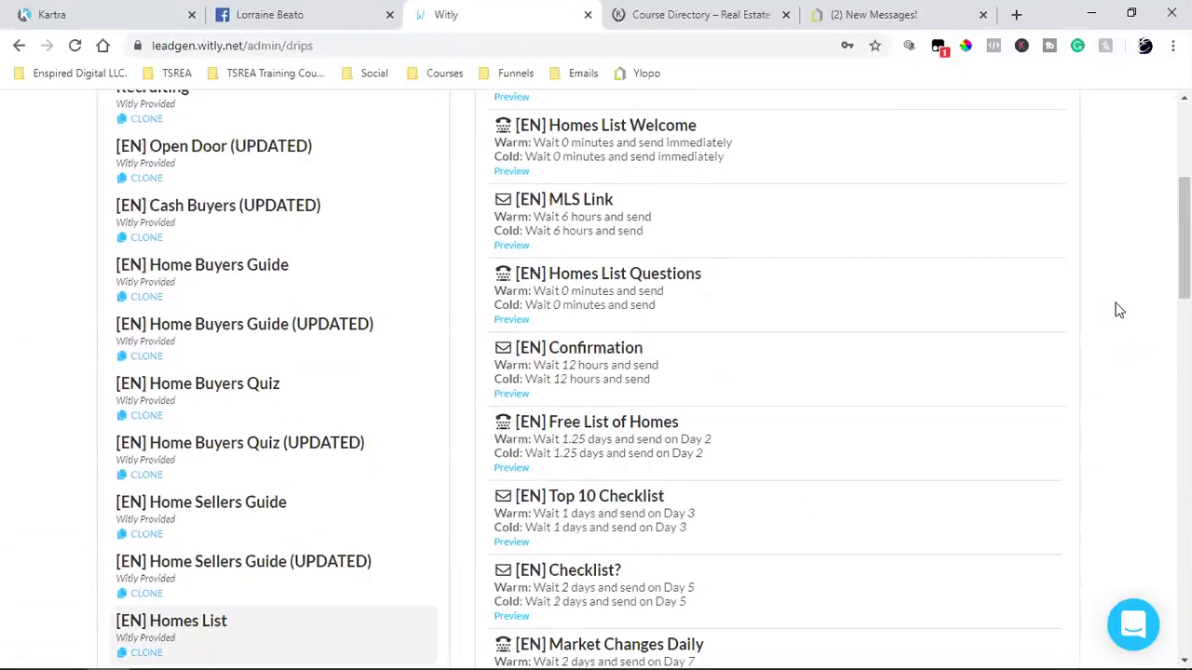
scroll(1118, 311, down, 4)
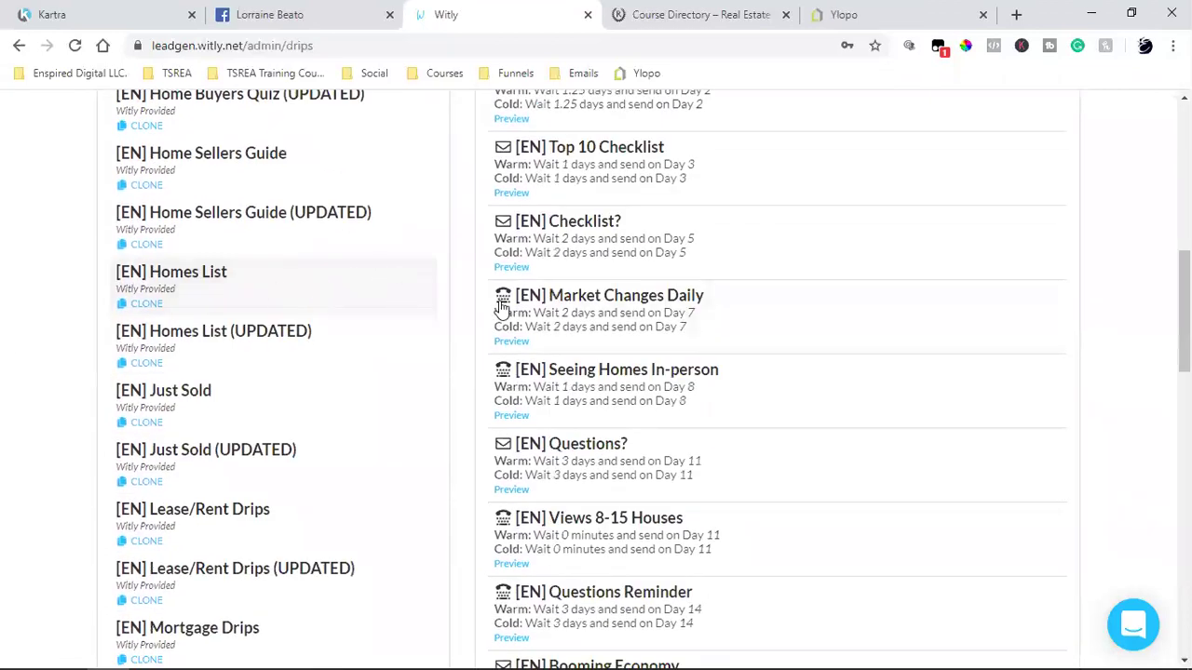
scroll(881, 473, down, 10)
scroll(883, 474, down, 12)
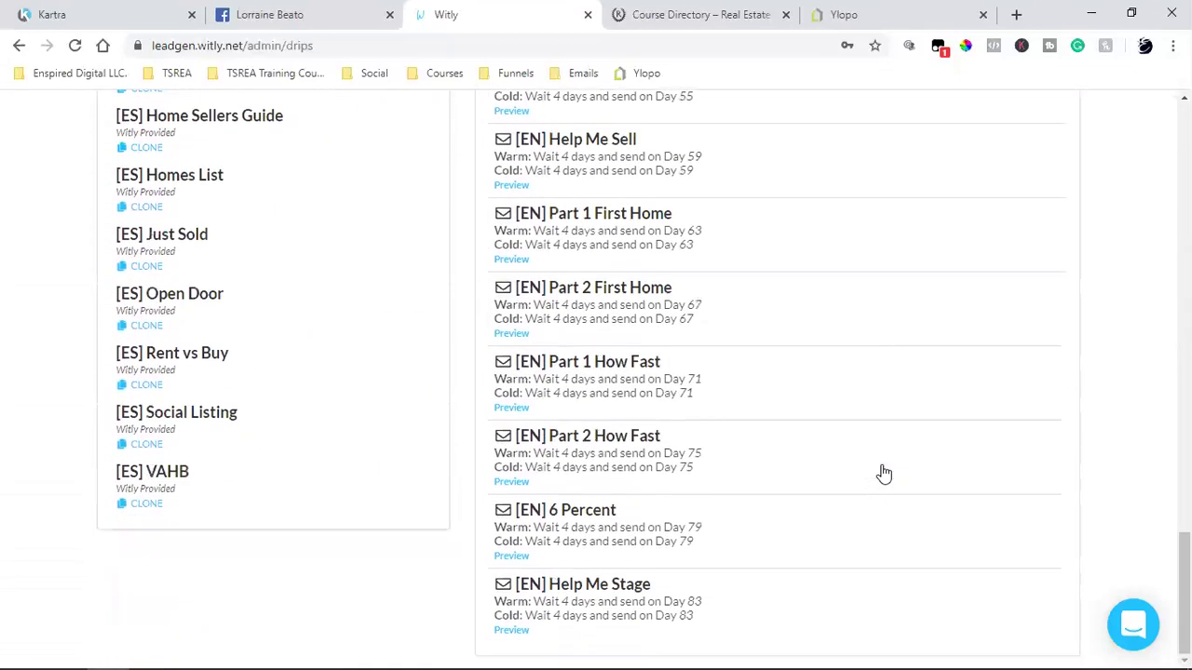
scroll(884, 474, up, 20)
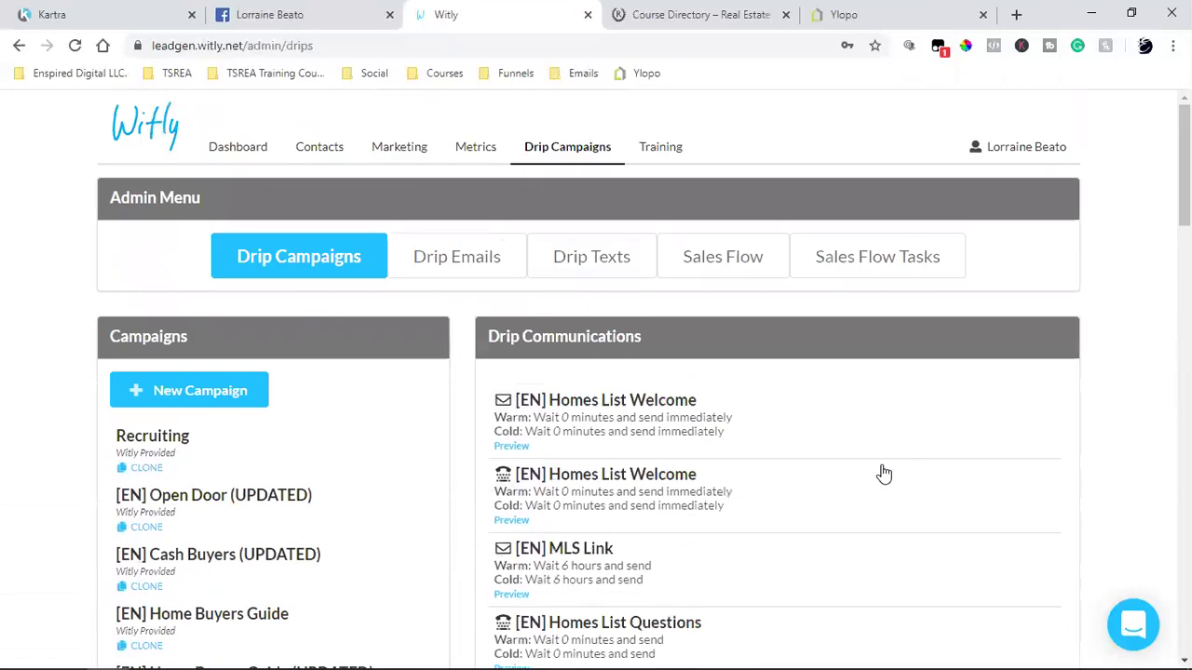
scroll(880, 474, down, 4)
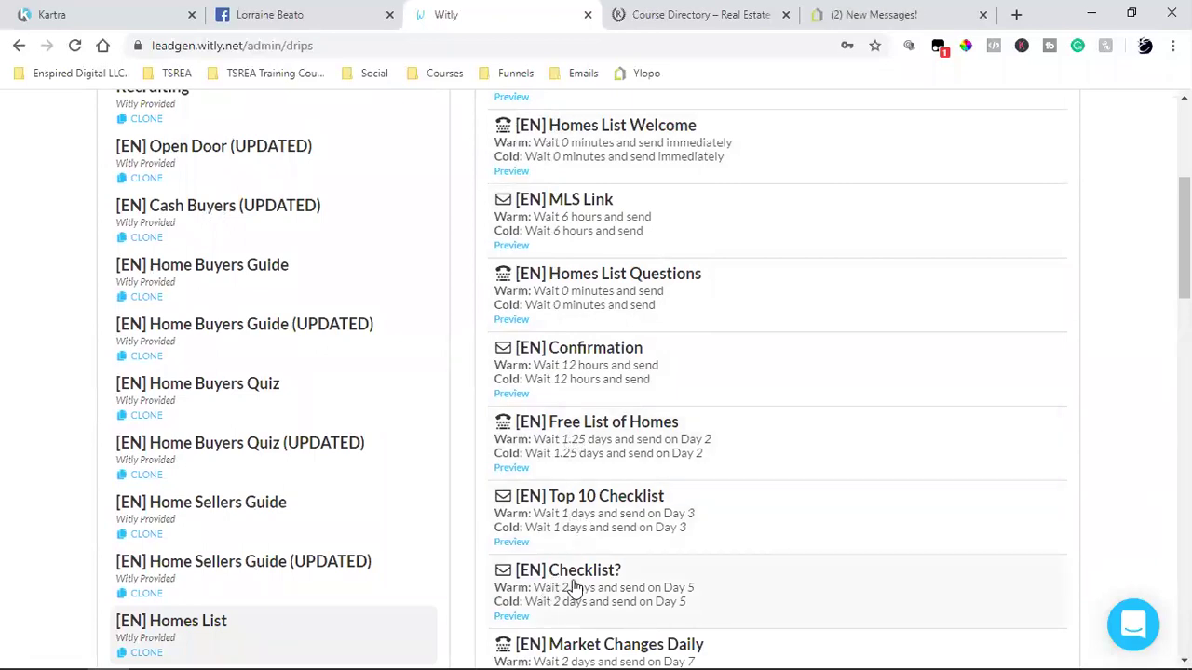
click(553, 602)
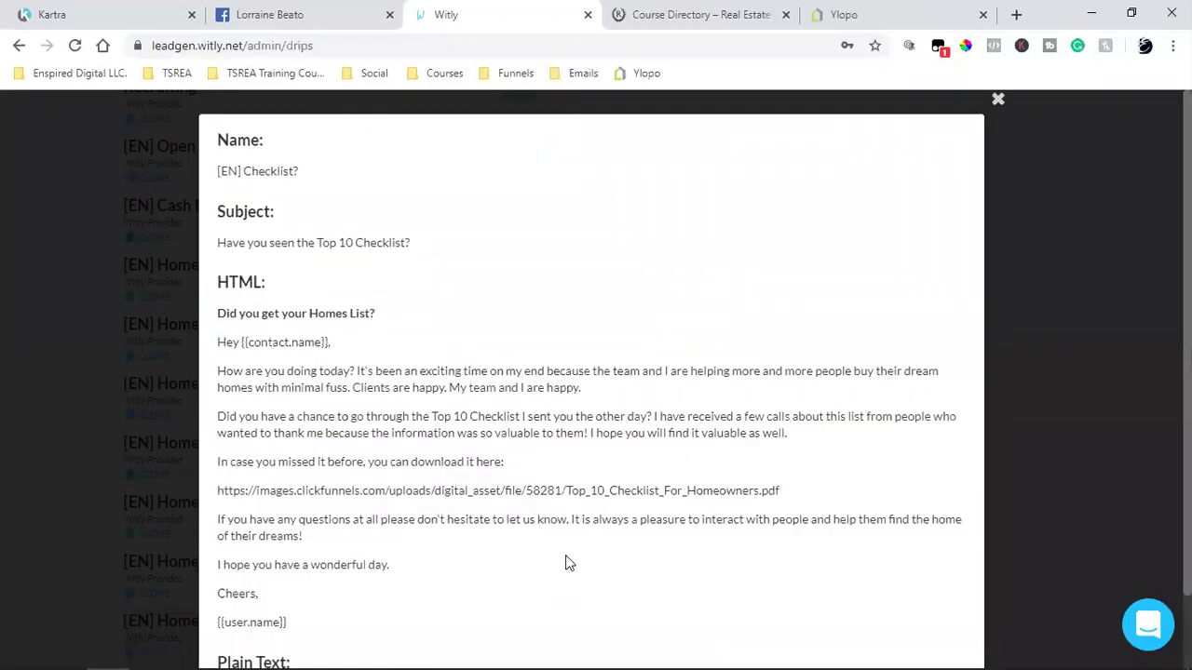
scroll(693, 426, down, 1)
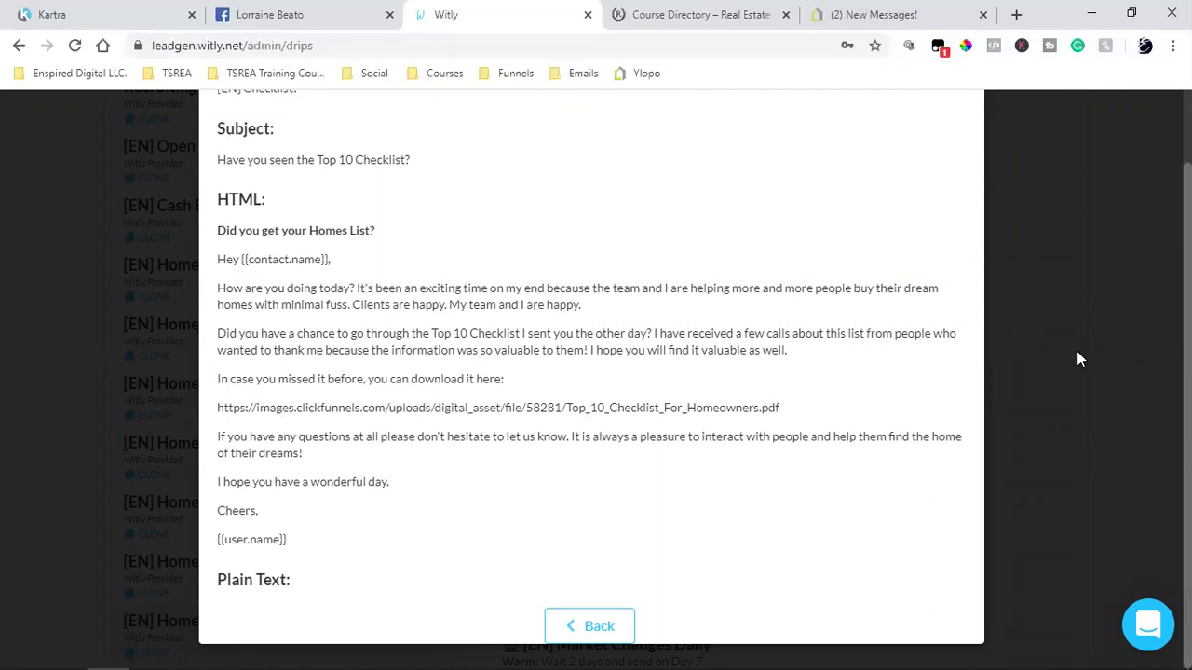
Close the Checklist? email preview and scroll through the drip communications list
click(1020, 377)
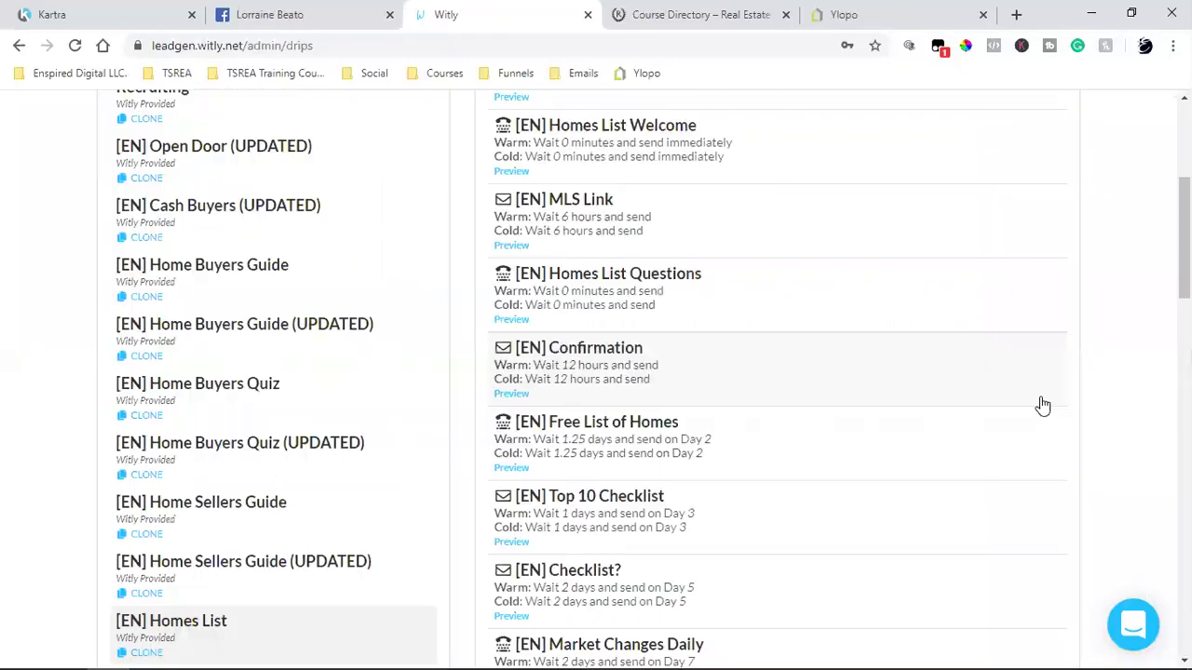
scroll(1040, 404, up, 4)
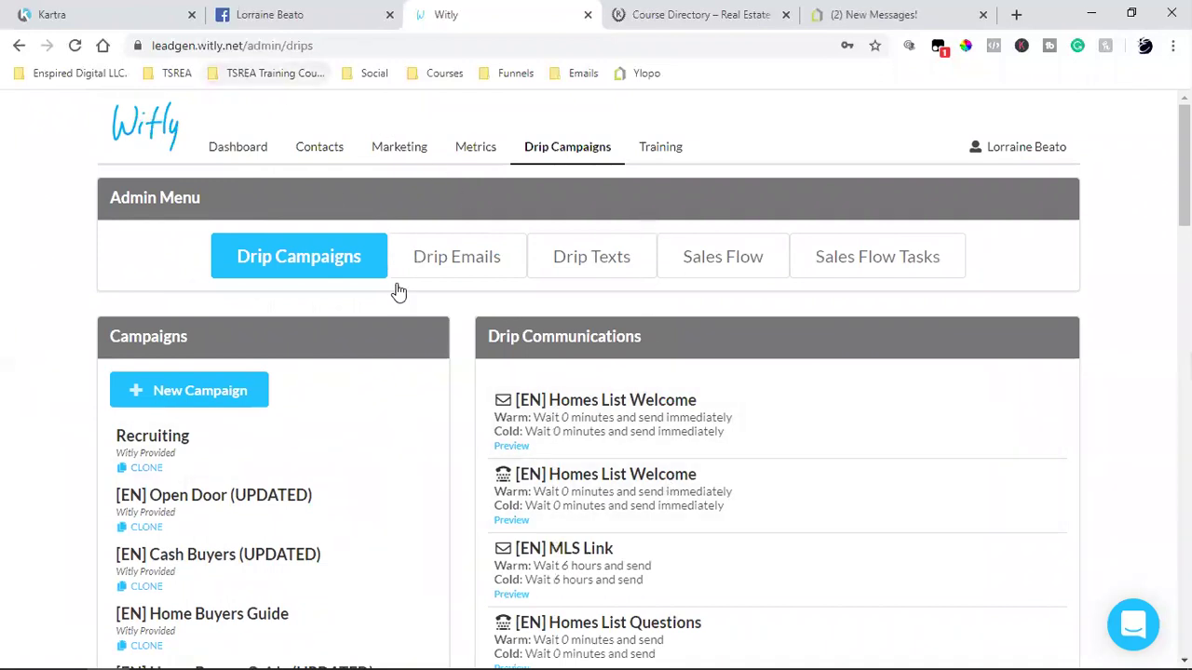
scroll(598, 418, down, 6)
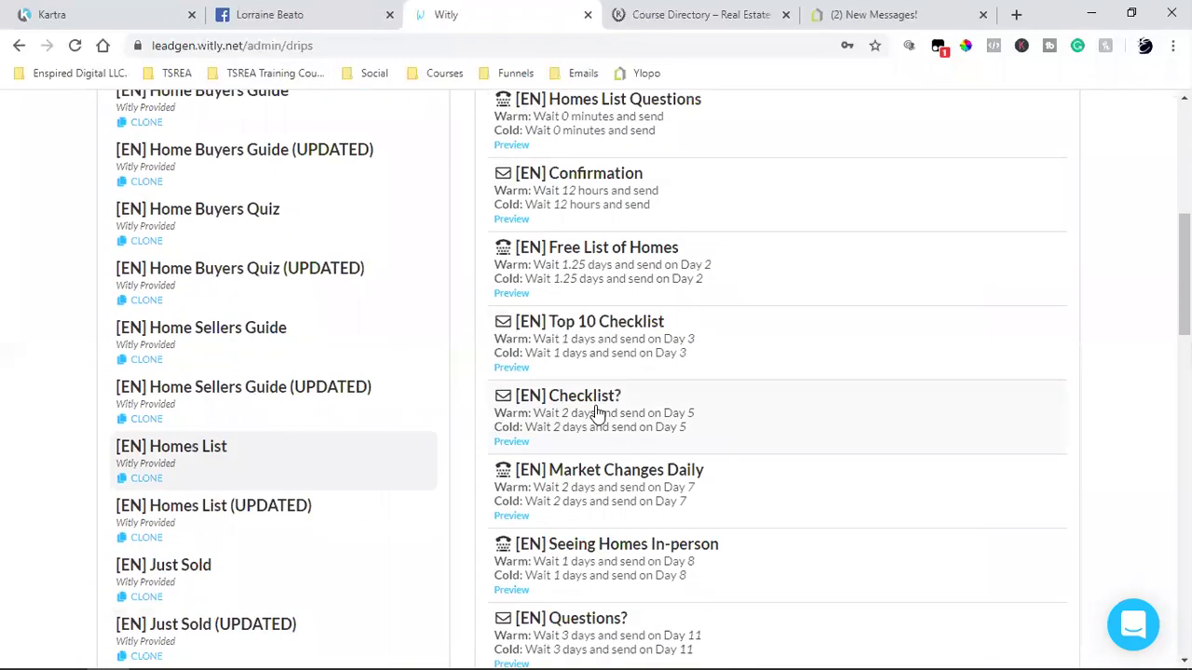
scroll(599, 416, down, 15)
scroll(598, 416, up, 1)
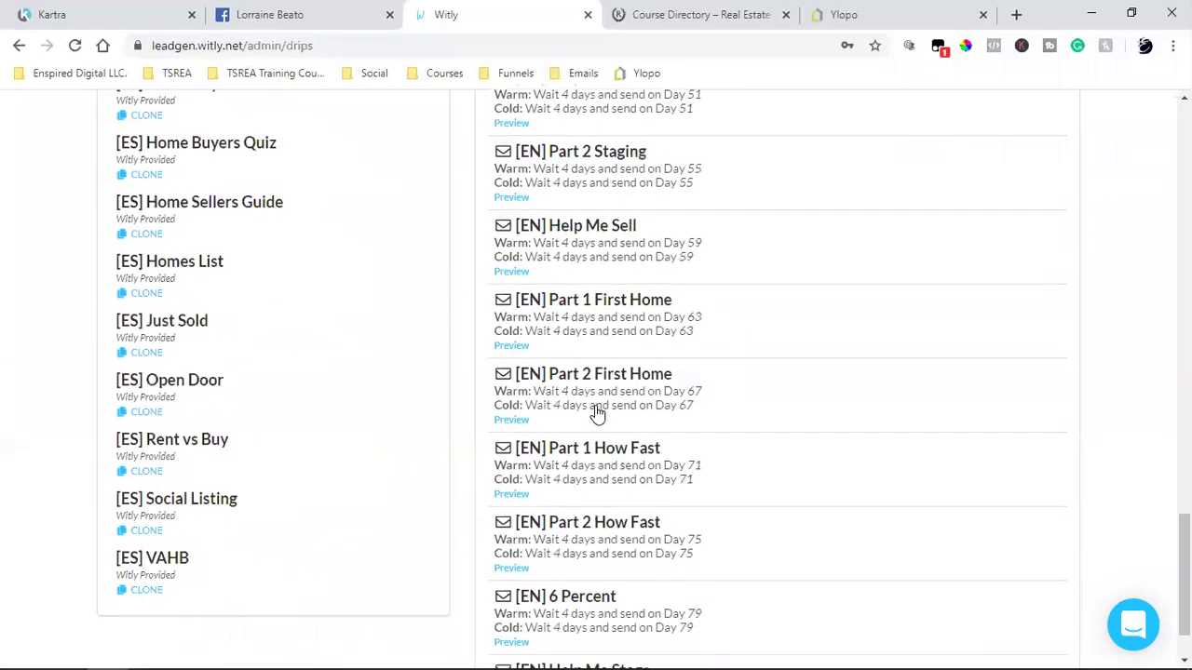
scroll(599, 416, up, 15)
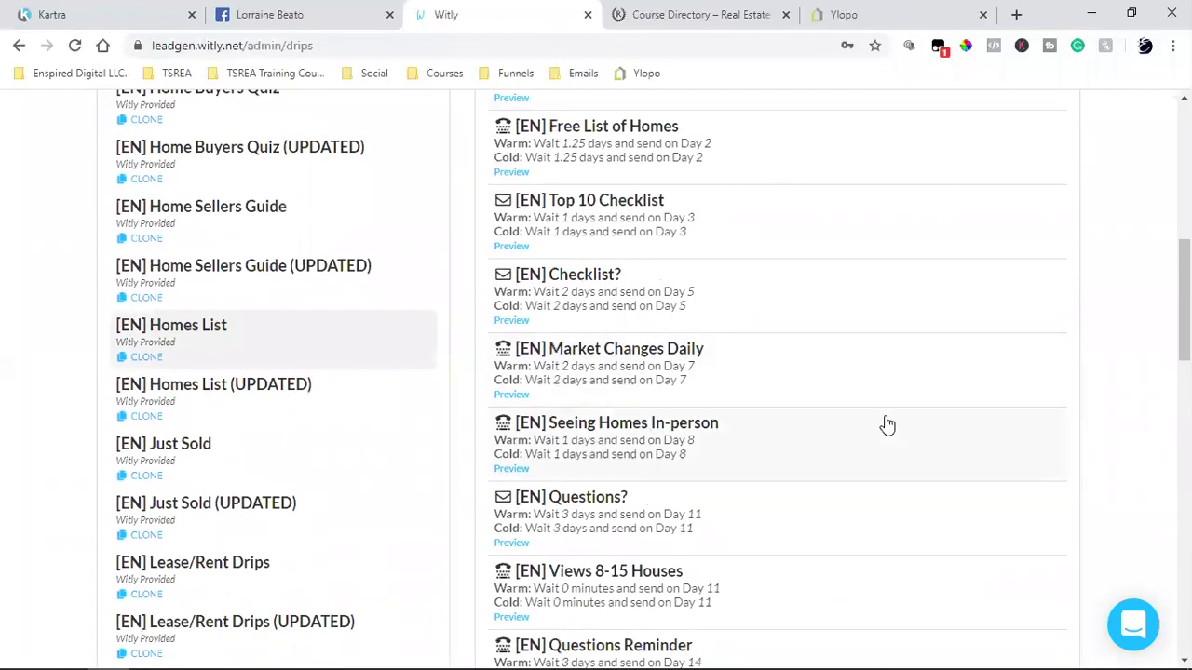
scroll(888, 424, down, 2)
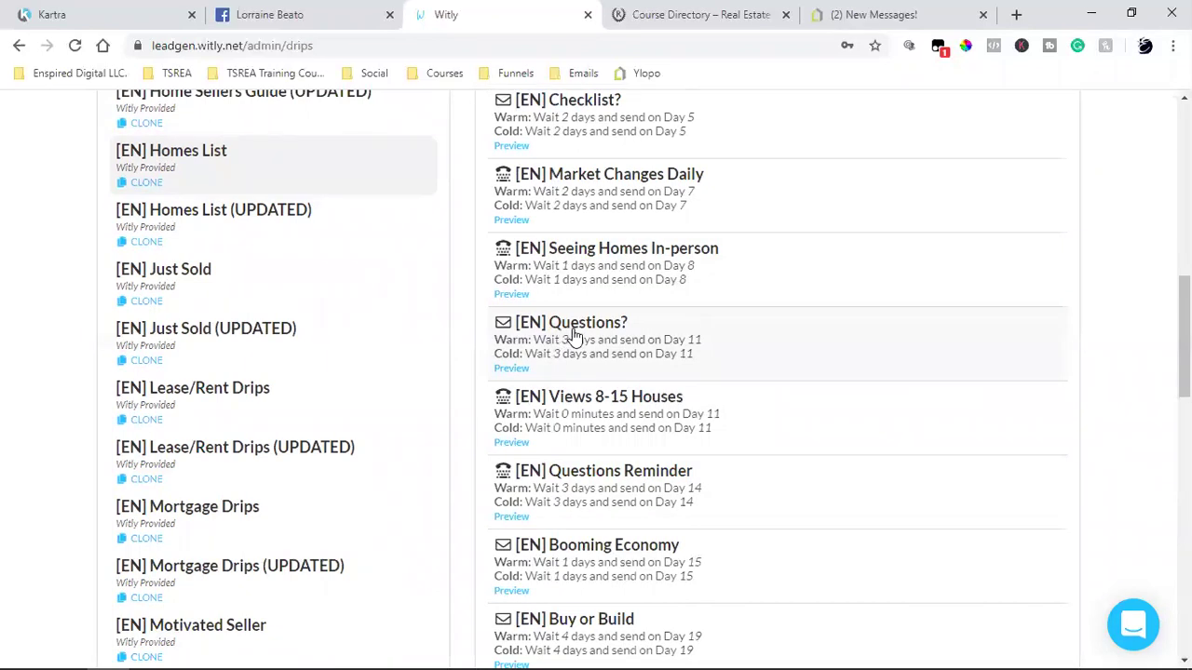
Preview the [EN] Questions? email, 'Do you have a question about Real Estate?', then close it
click(511, 369)
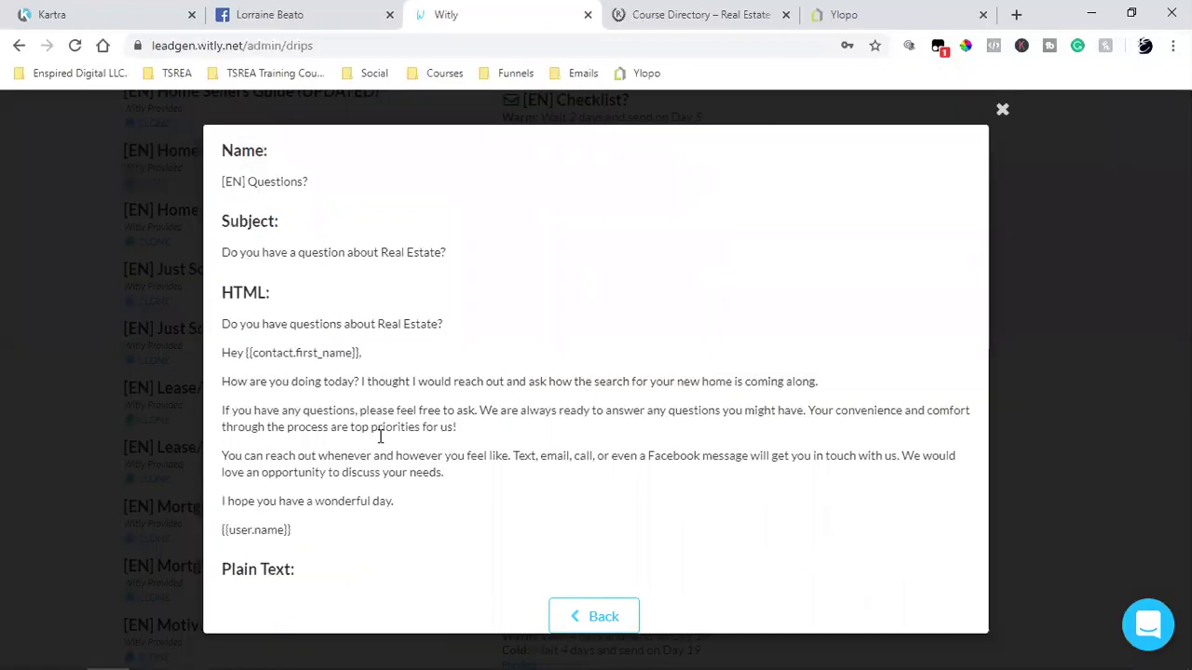
drag(305, 503, 455, 503)
click(455, 502)
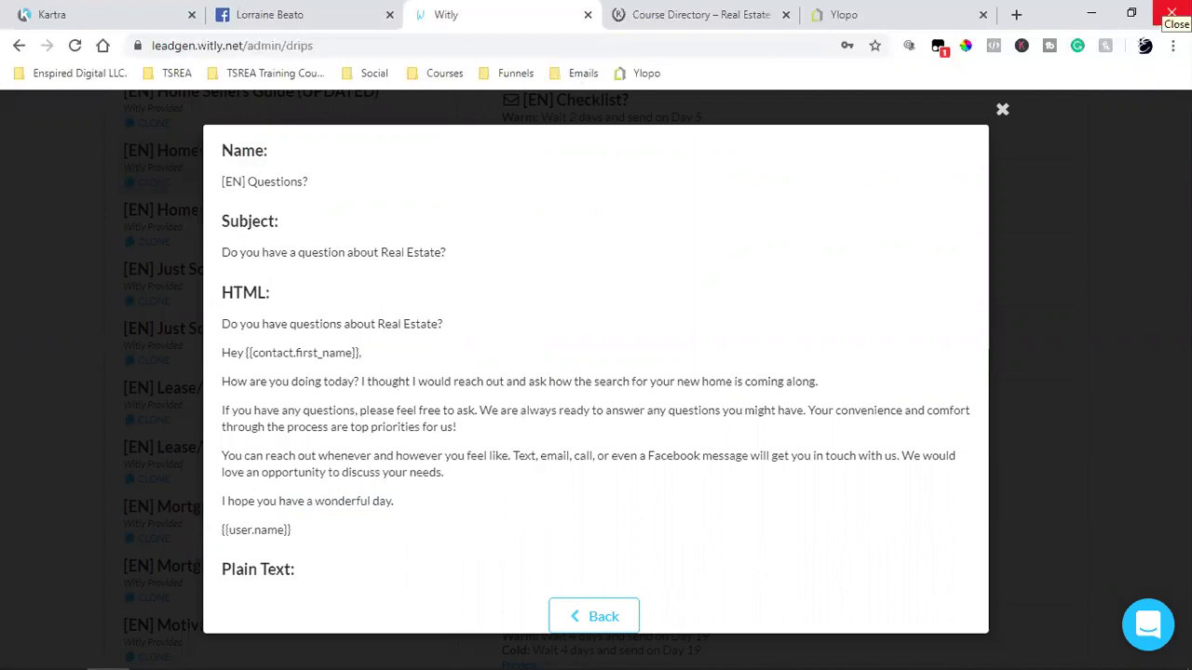
click(1003, 111)
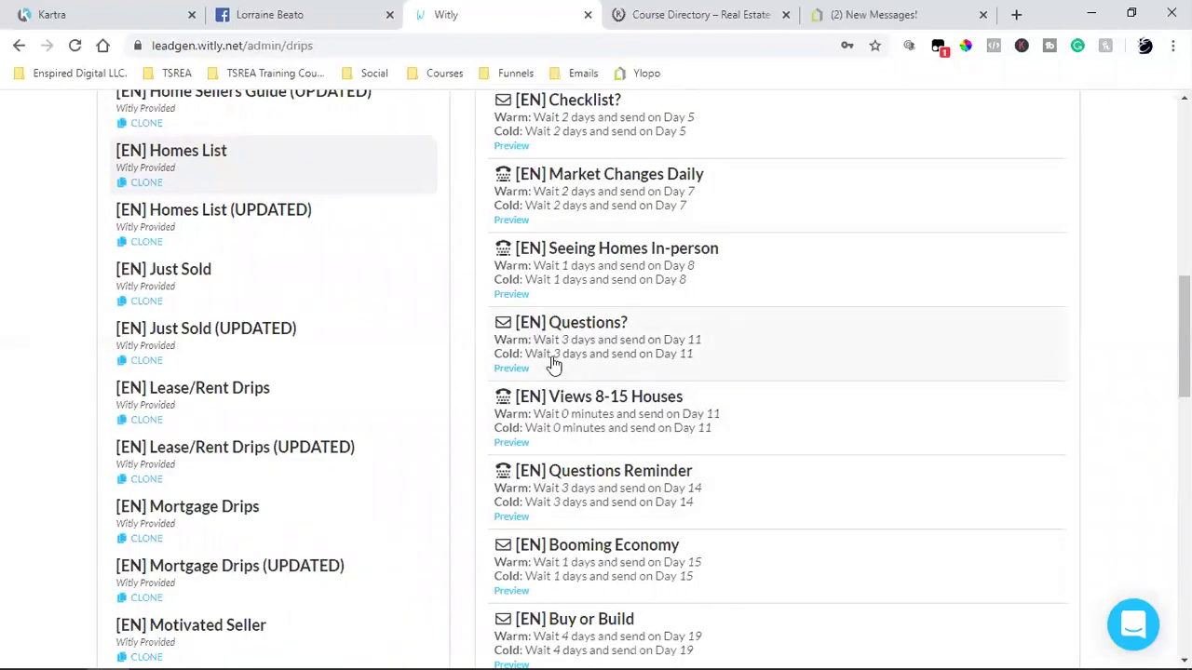
scroll(553, 365, up, 4)
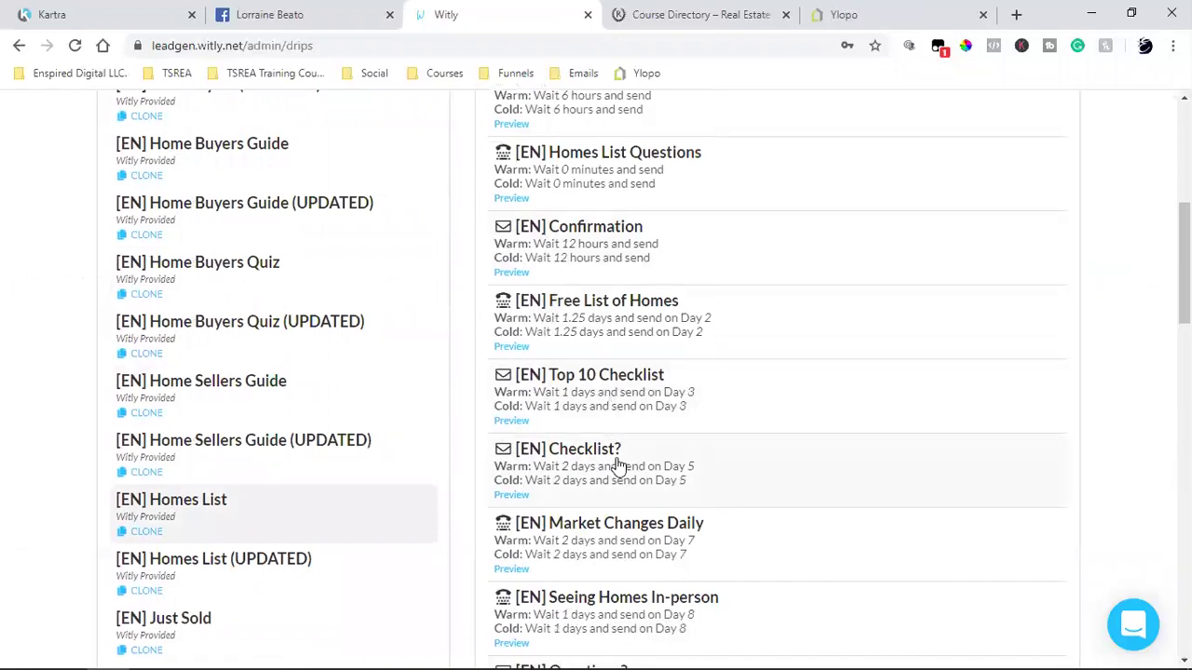
scroll(610, 419, up, 5)
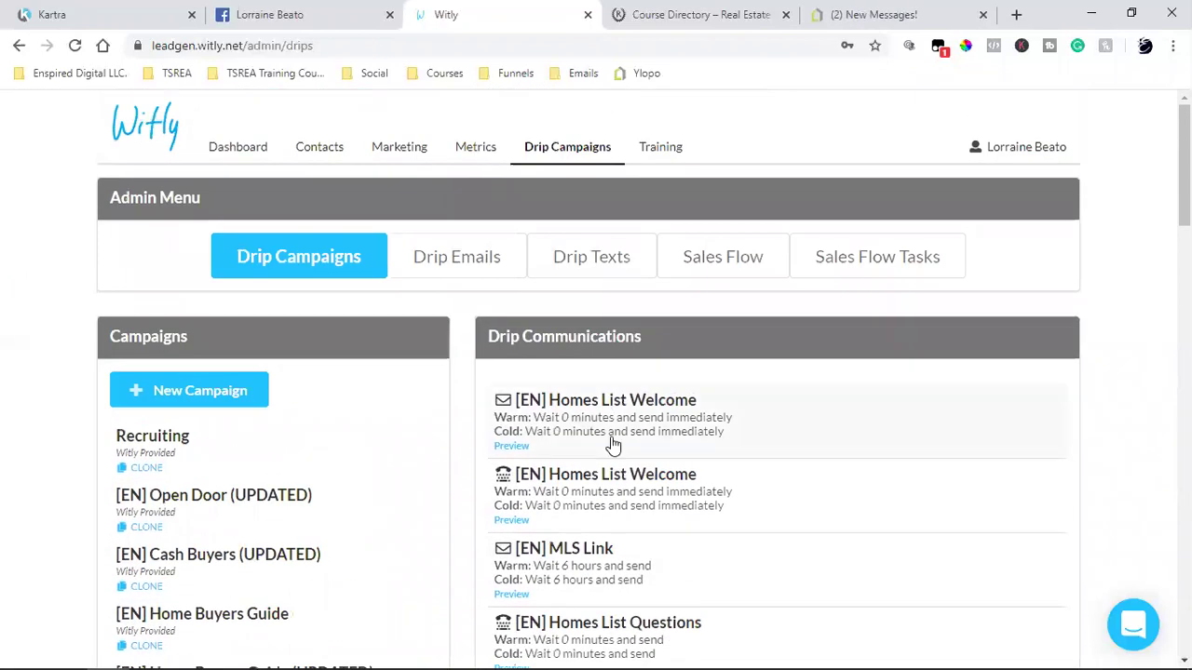
scroll(612, 447, down, 6)
scroll(612, 447, down, 15)
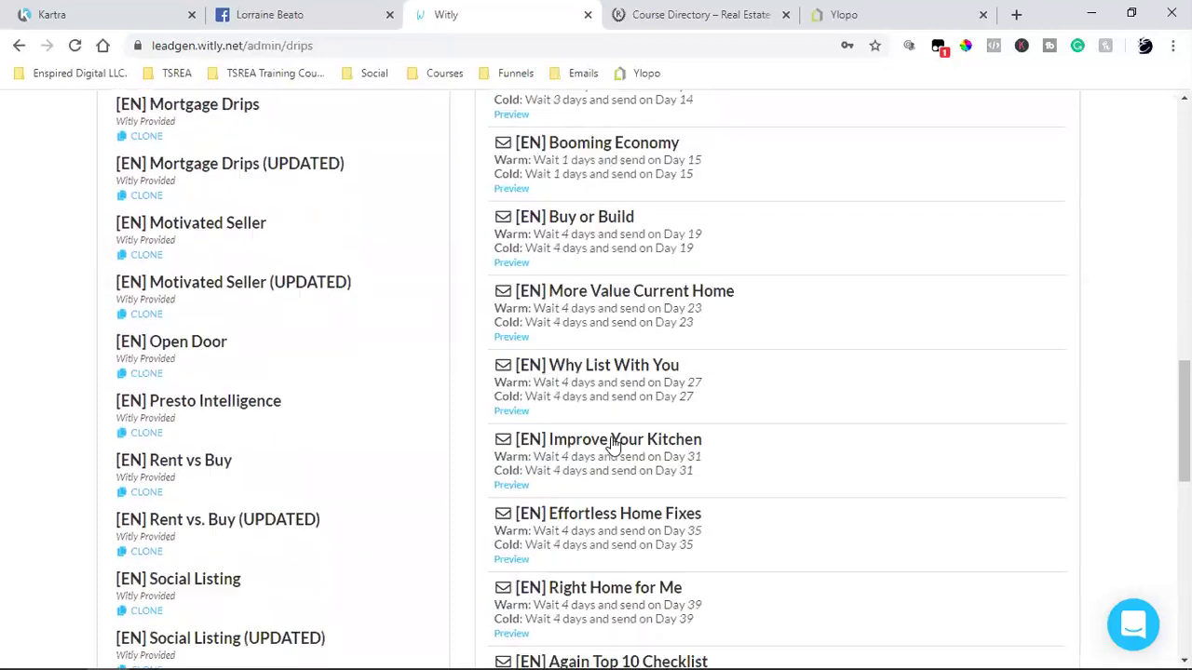
scroll(611, 447, down, 2)
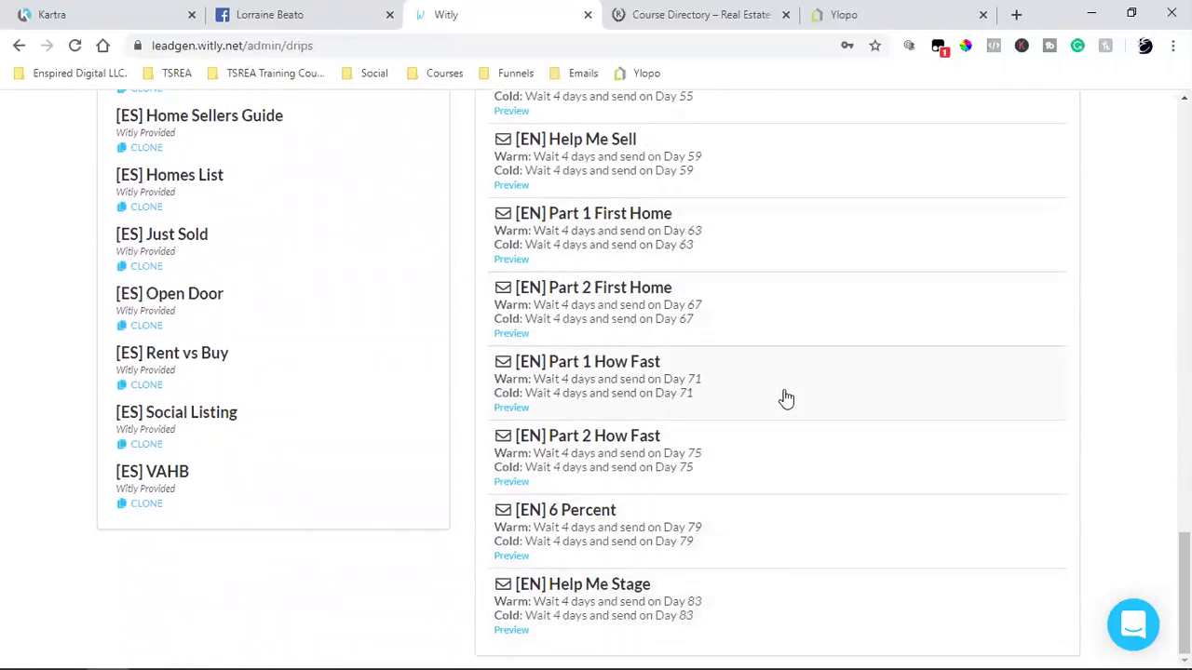
scroll(785, 400, up, 15)
scroll(785, 406, up, 5)
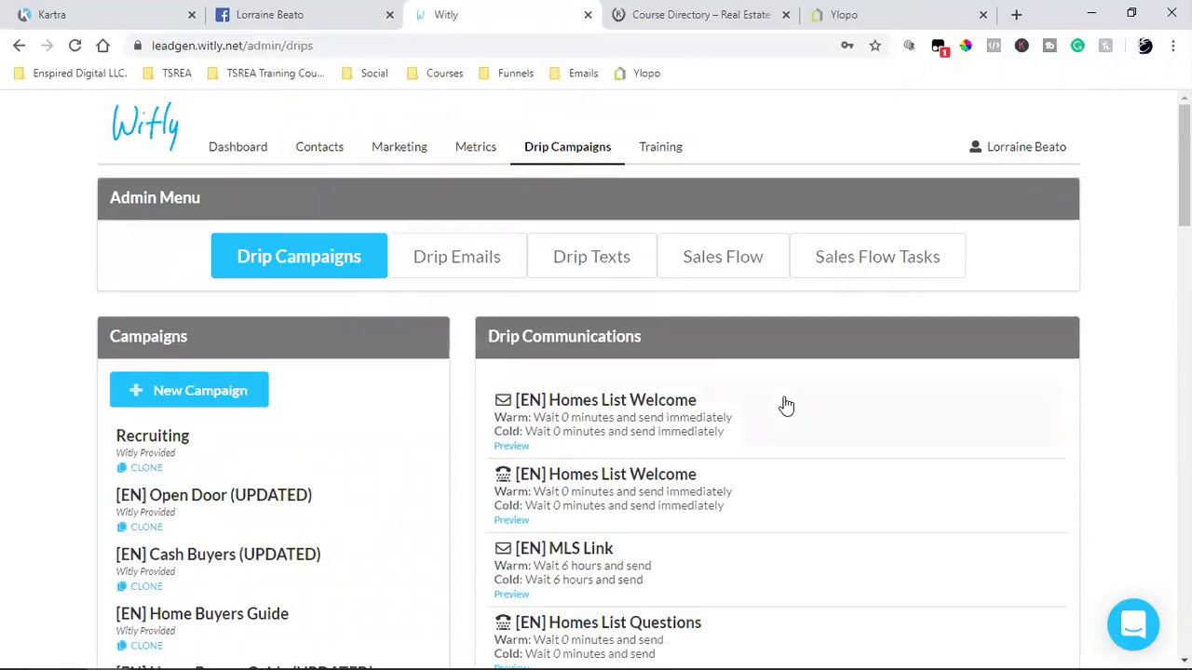
scroll(784, 406, down, 2)
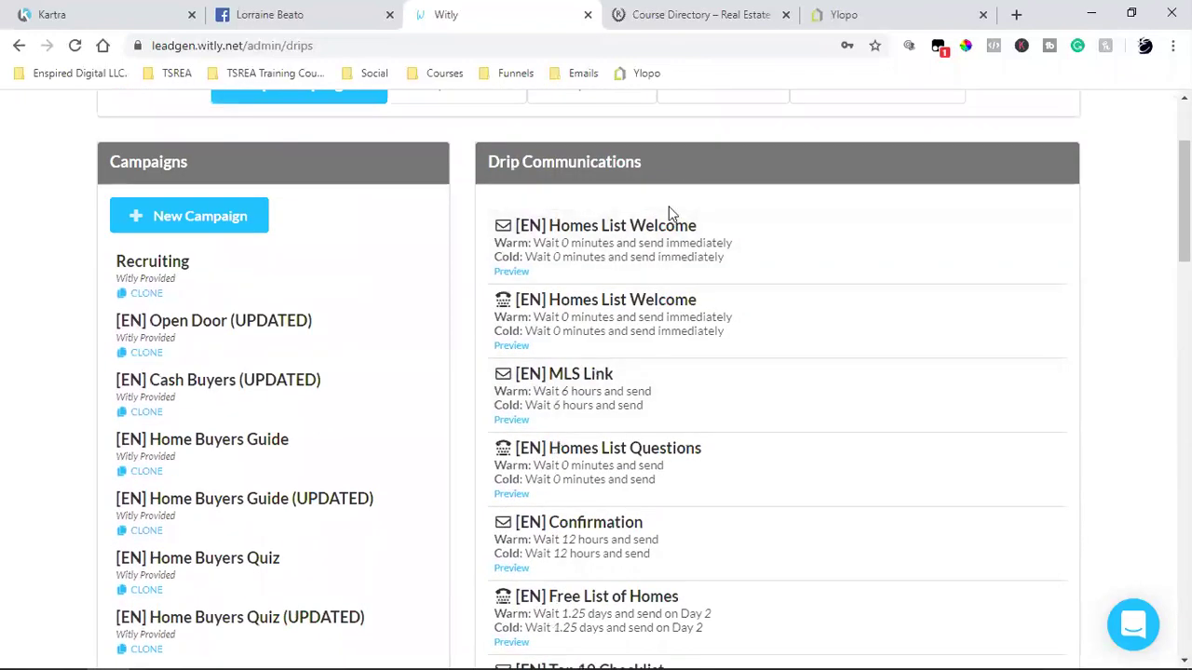
scroll(750, 447, up, 2)
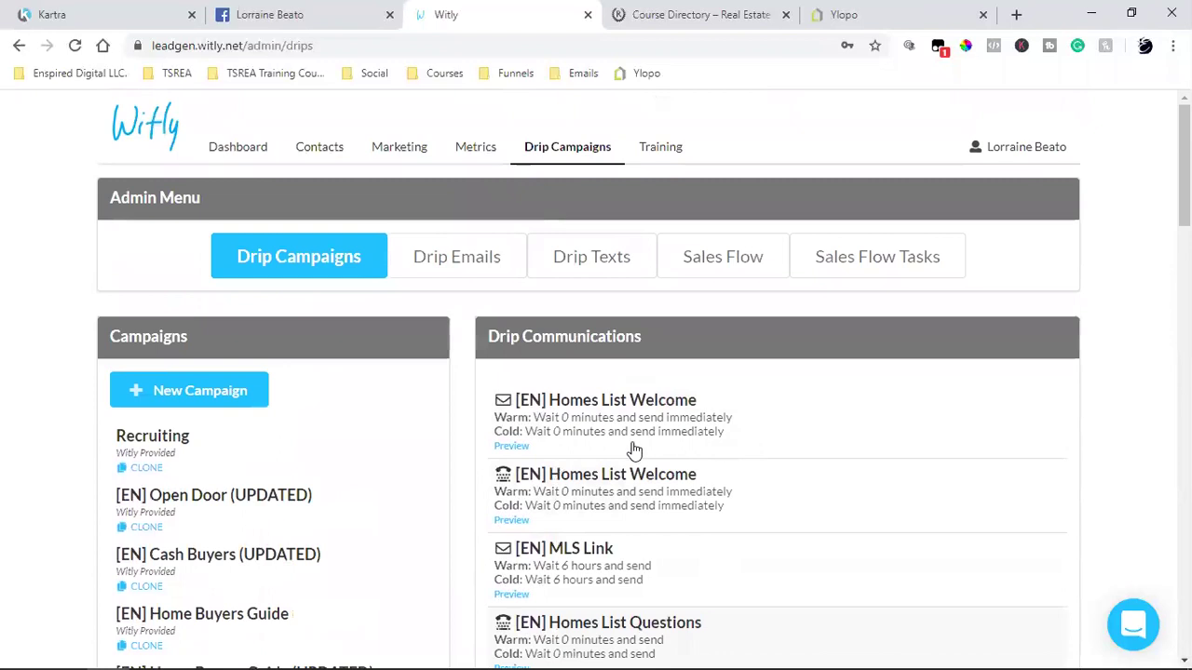
click(419, 158)
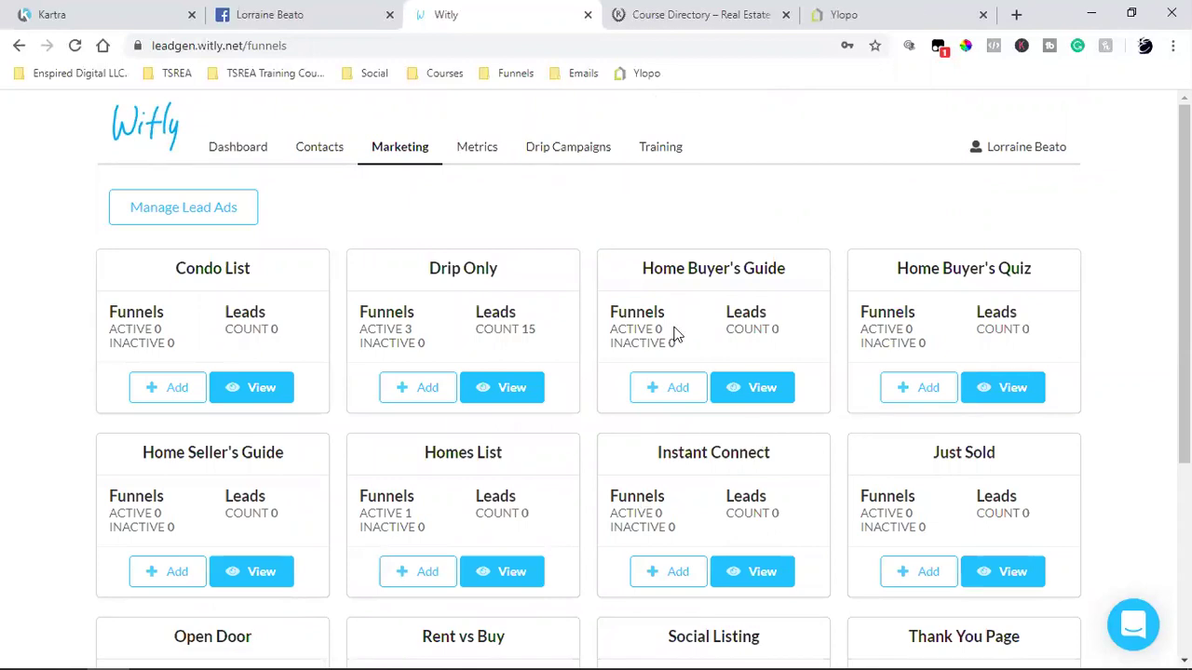
Open a new Home Buyer's Guide funnel form and look over its sections, English language, no guide file
click(762, 388)
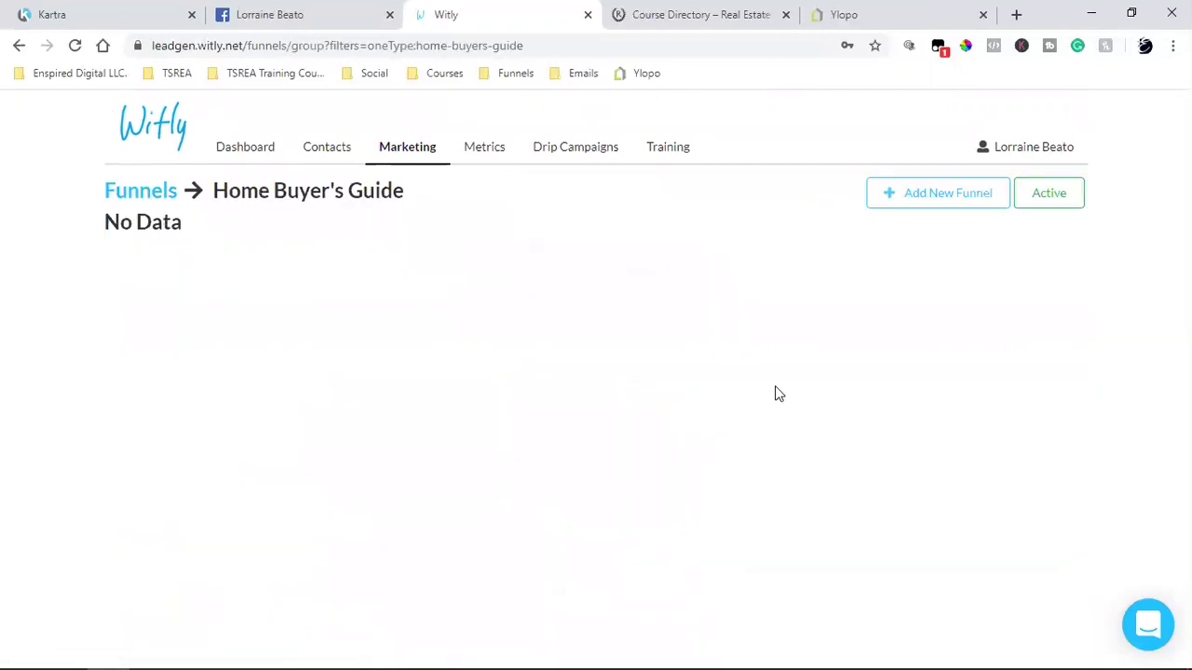
click(975, 193)
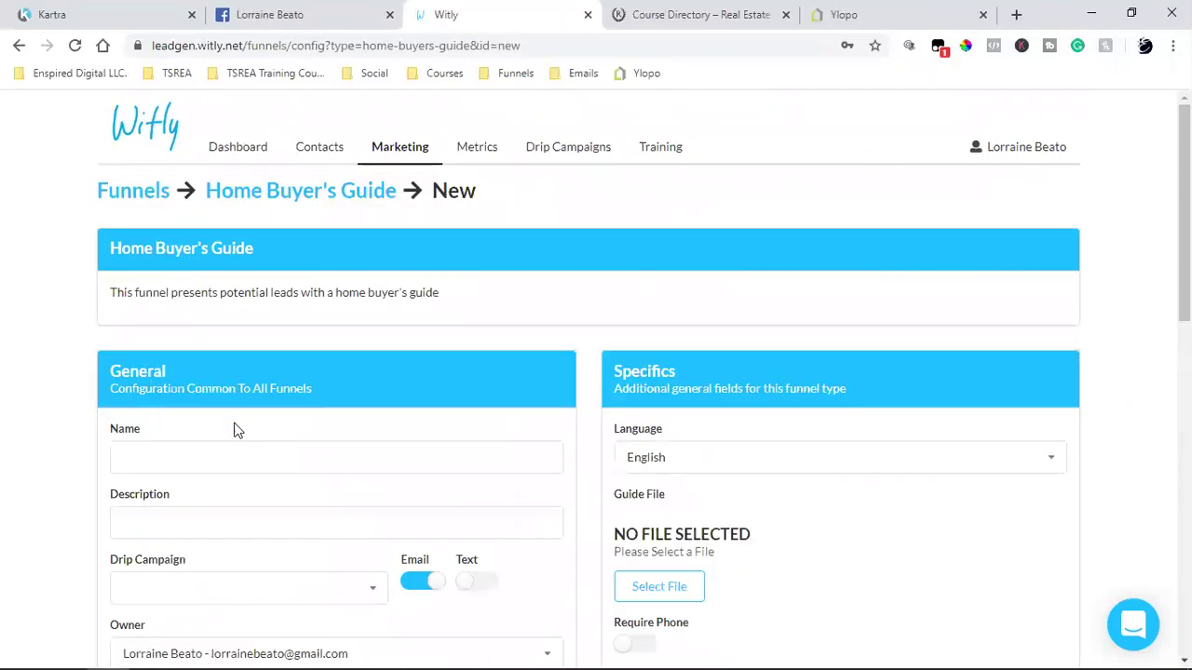
scroll(337, 351, down, 8)
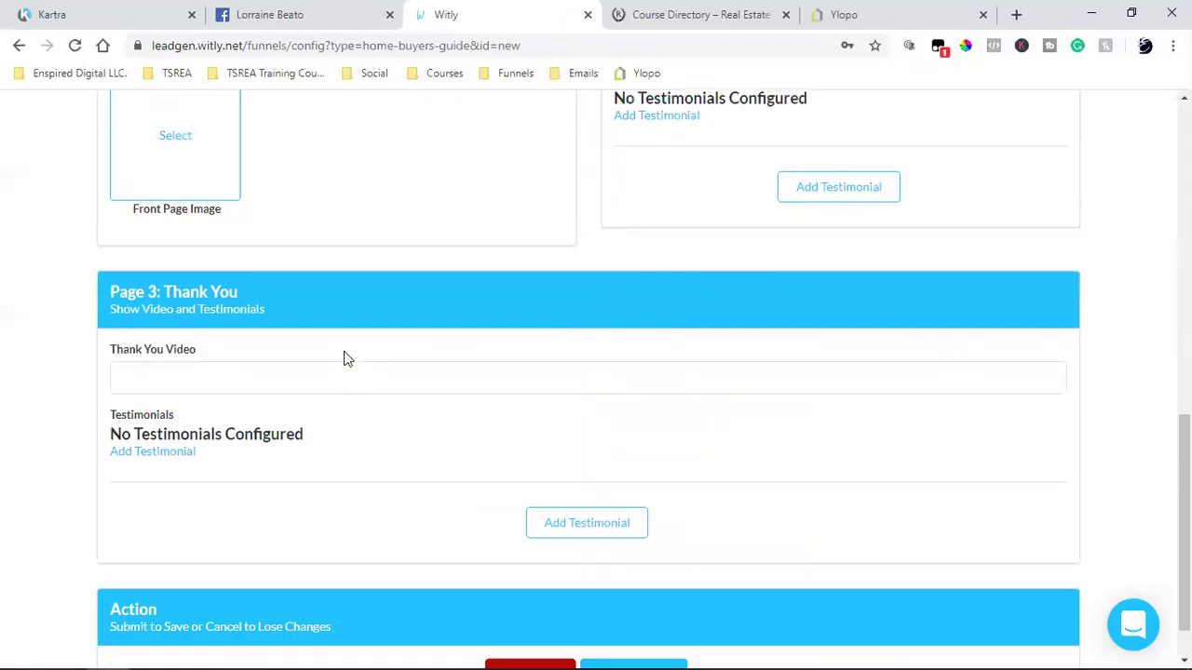
scroll(343, 359, down, 1)
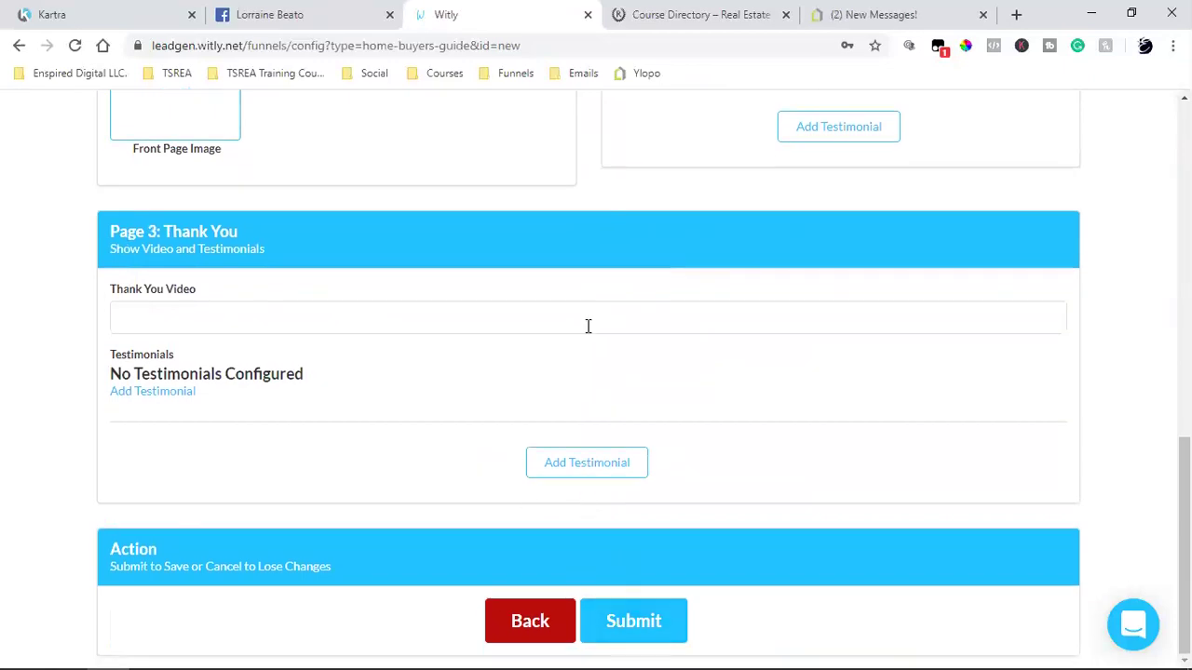
scroll(834, 421, up, 10)
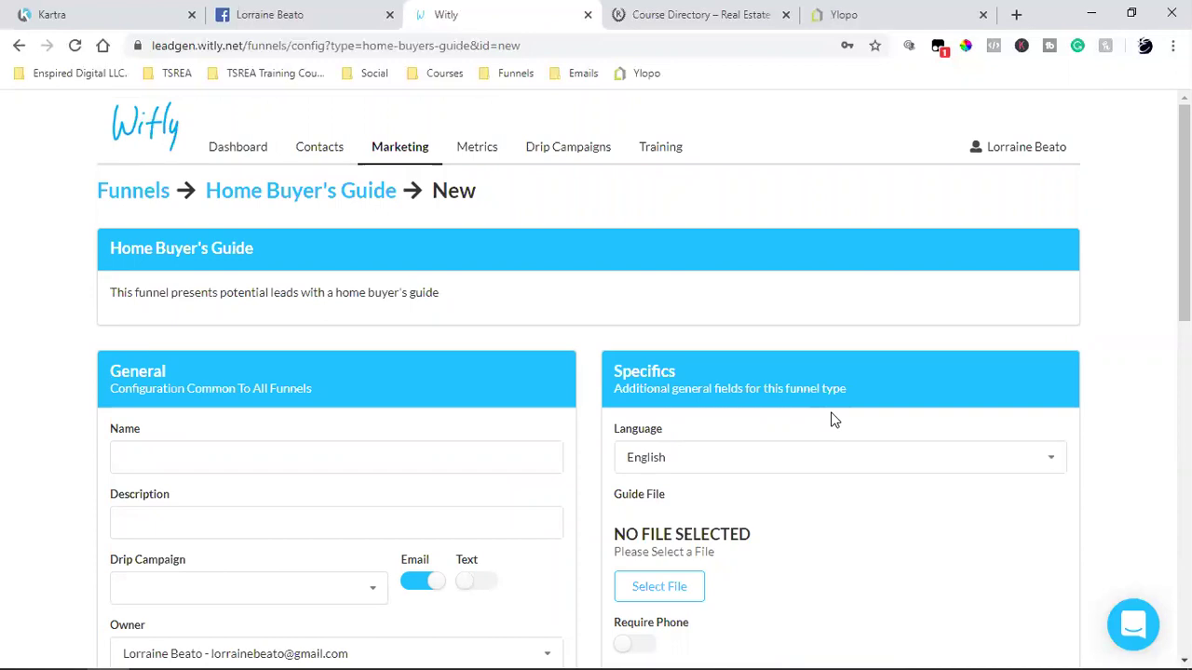
scroll(886, 346, down, 10)
scroll(886, 345, up, 10)
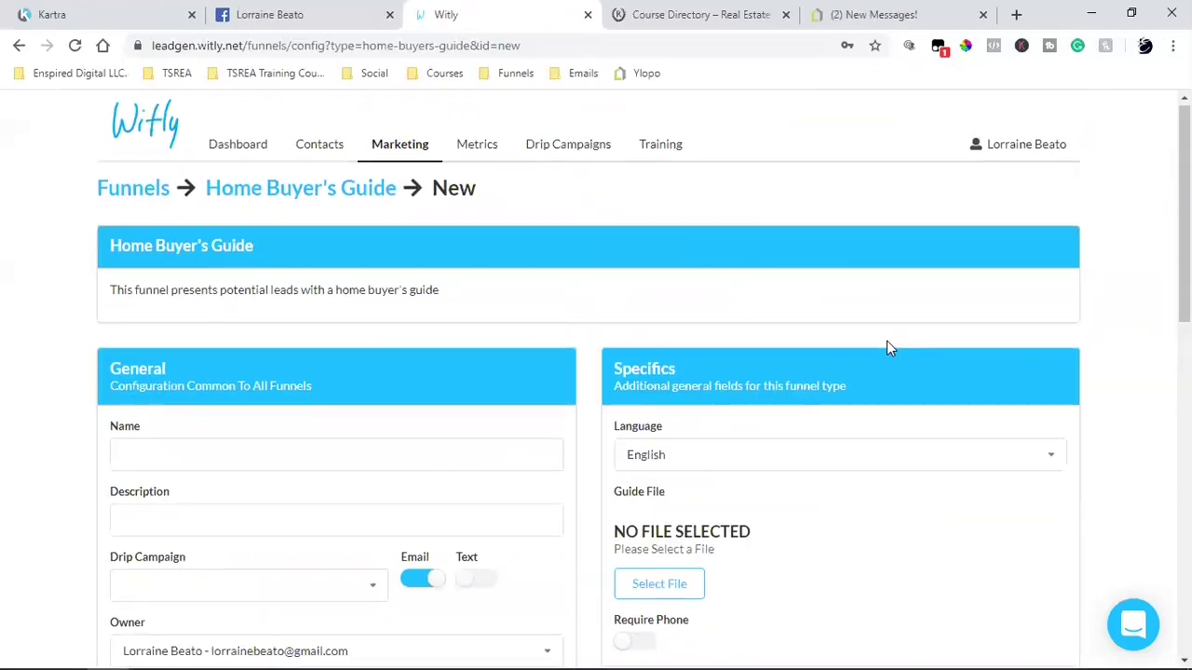
scroll(886, 346, down, 7)
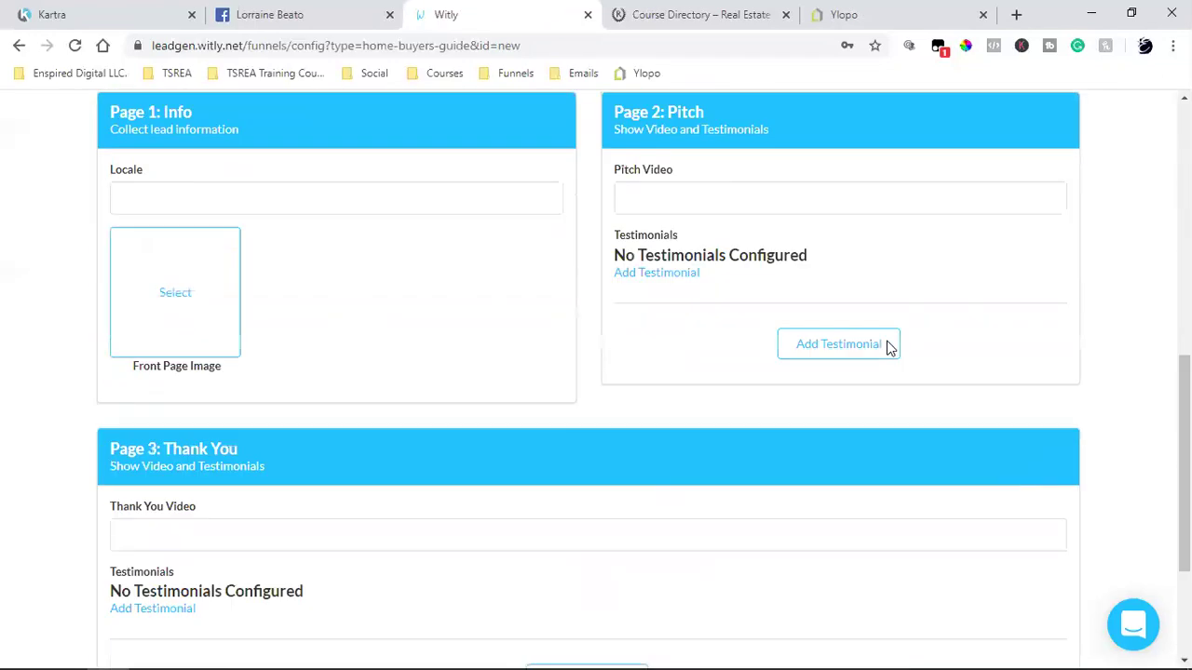
scroll(886, 346, down, 3)
scroll(886, 345, up, 10)
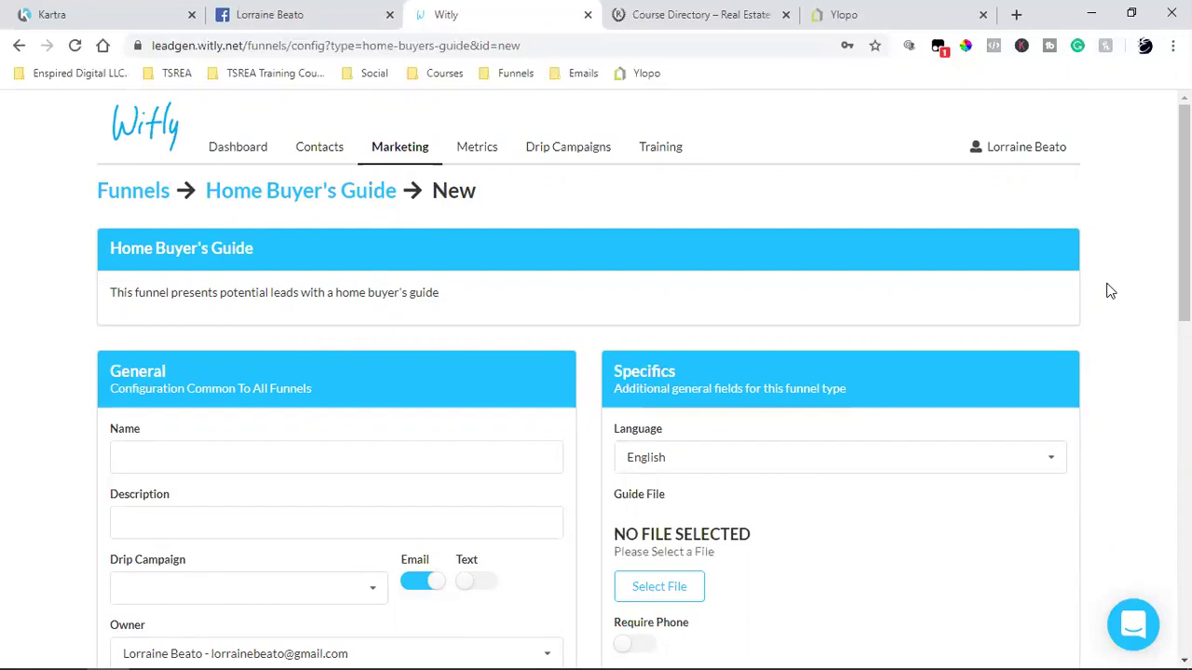
click(97, 8)
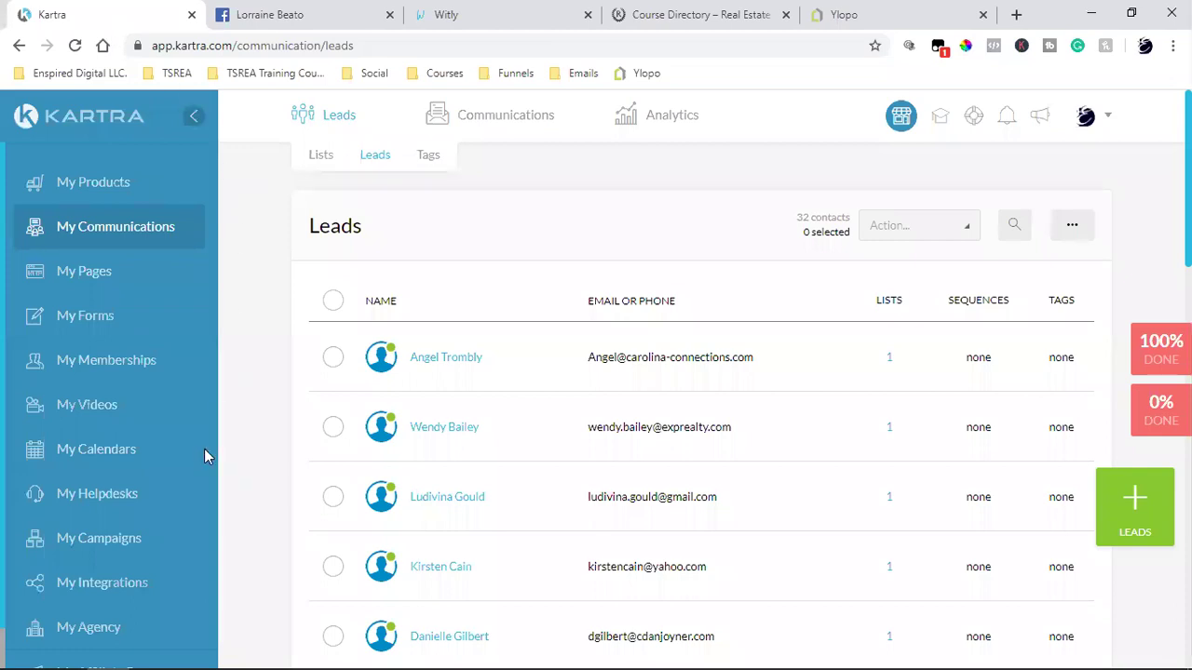
Scroll through the Kartra Leads list, then bring up the My Pages list
scroll(274, 397, down, 3)
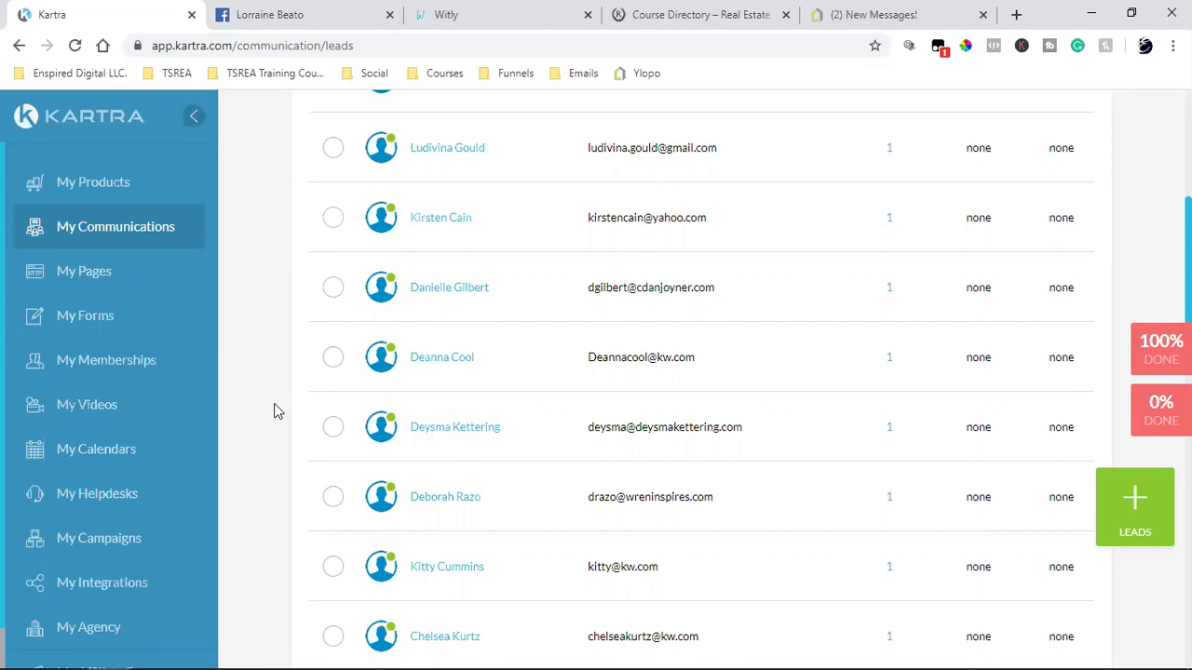
scroll(279, 307, up, 5)
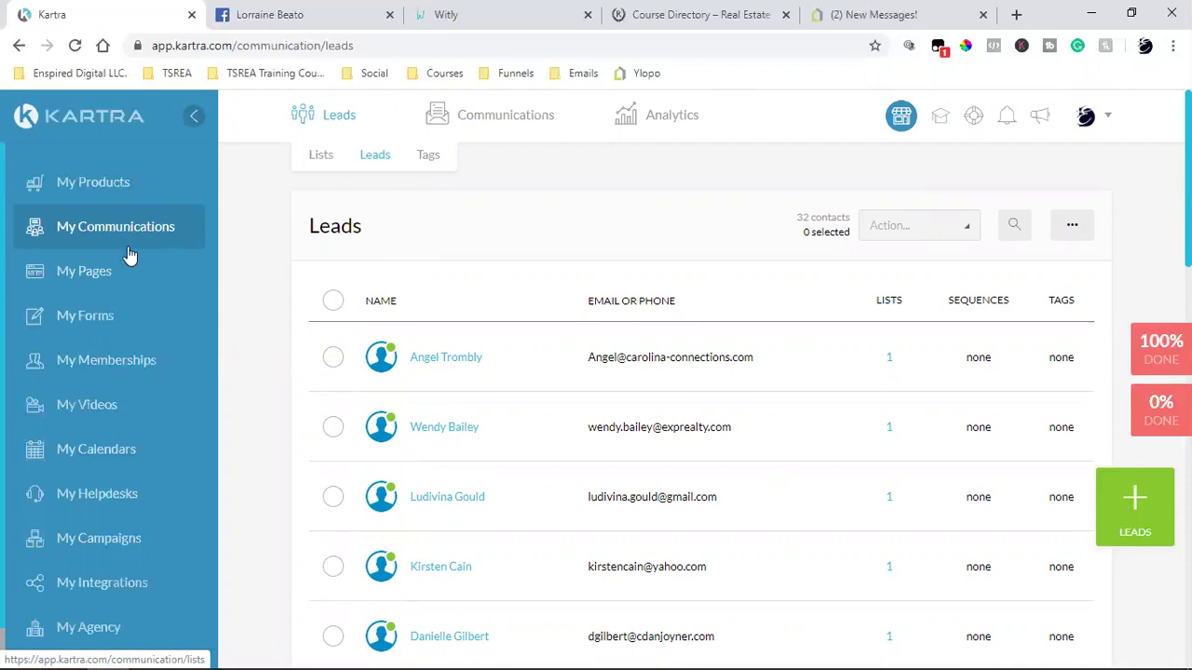
click(84, 269)
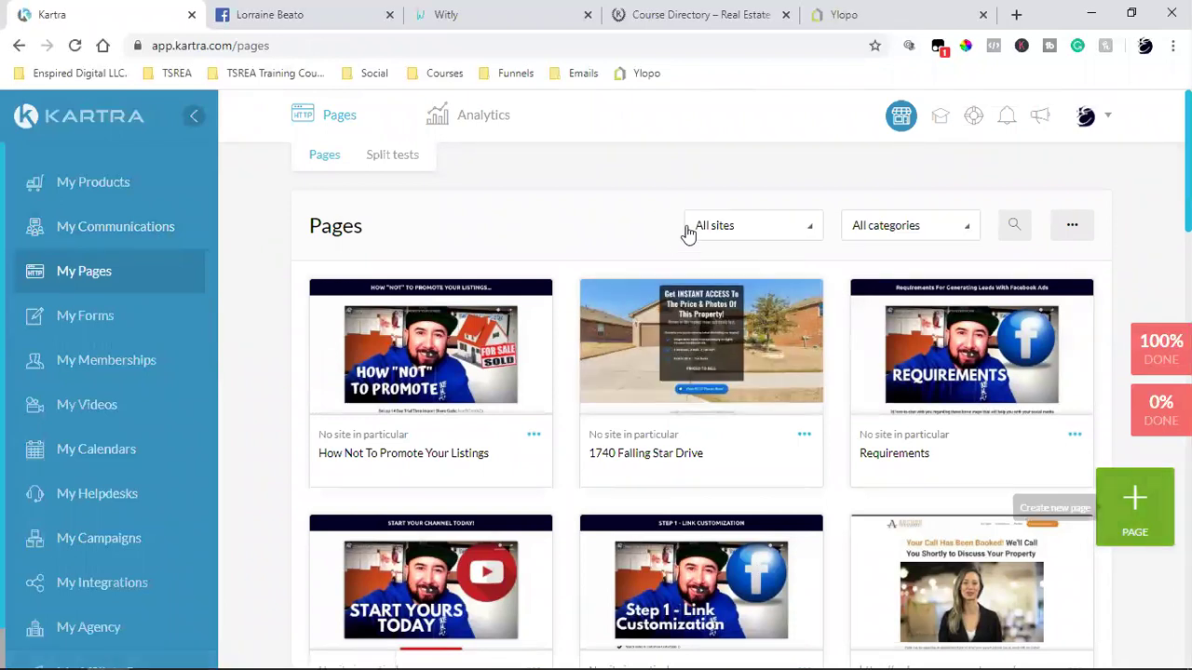
click(1141, 503)
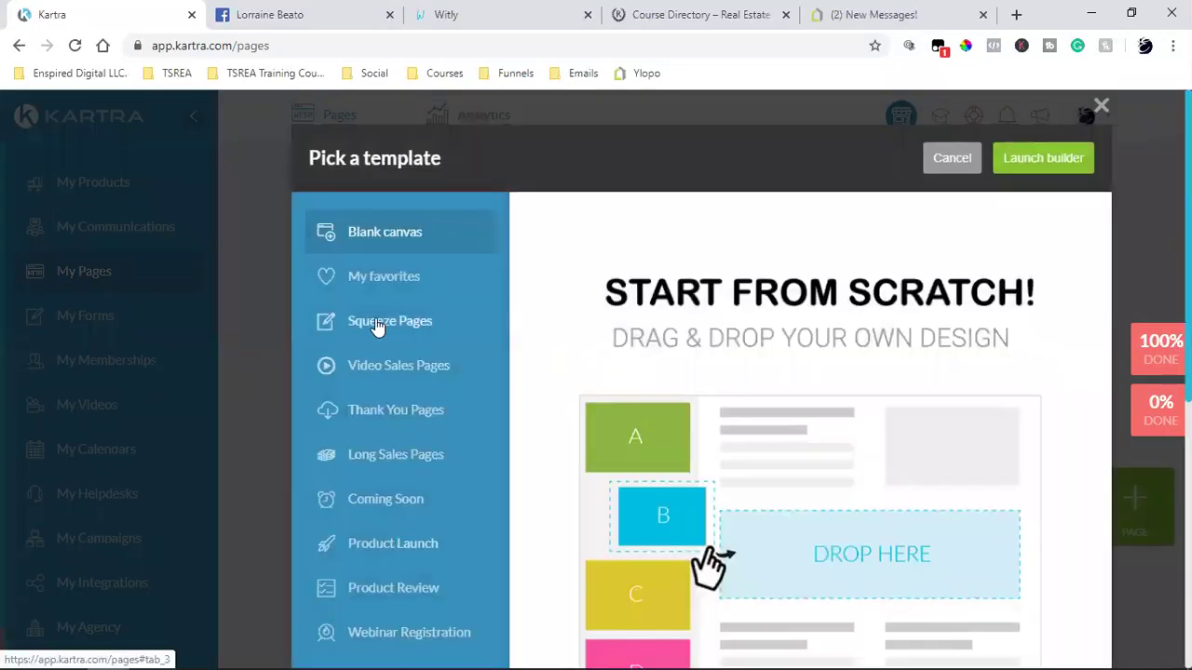
scroll(642, 380, down, 3)
scroll(642, 380, up, 3)
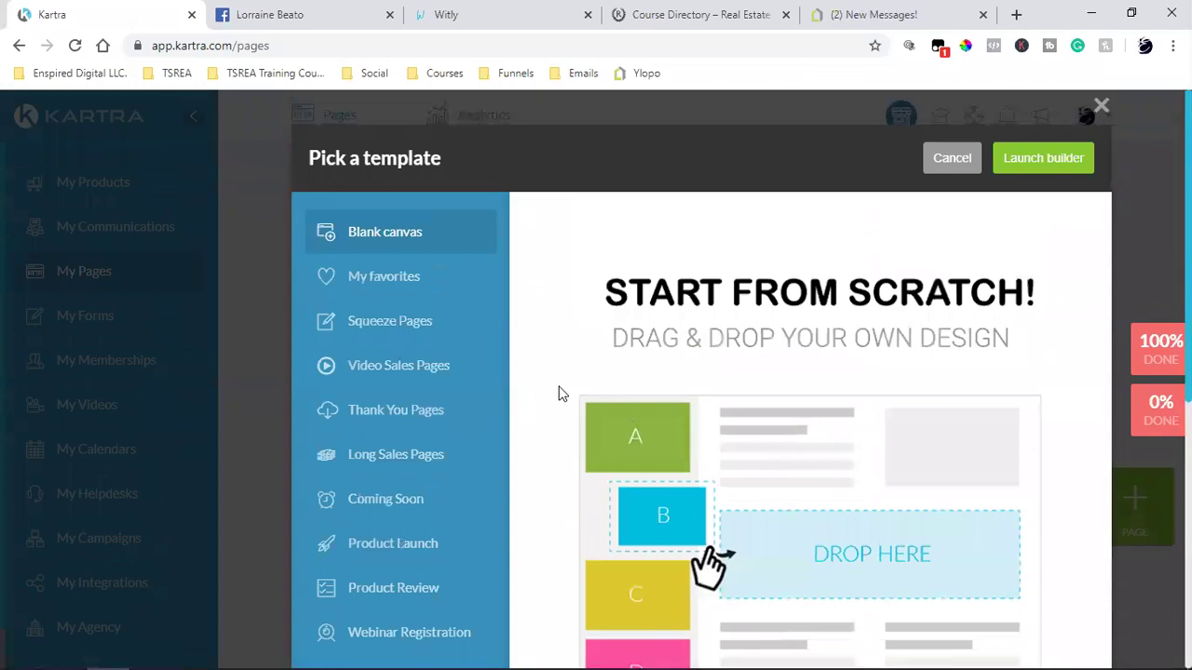
click(398, 320)
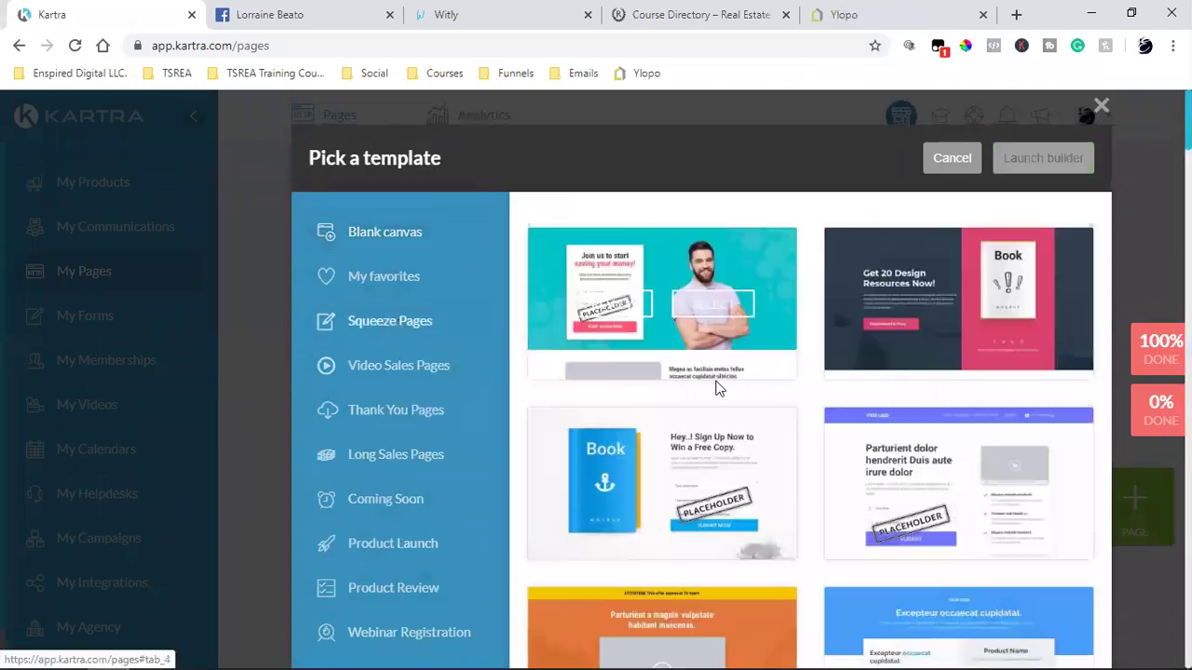
scroll(785, 313, down, 2)
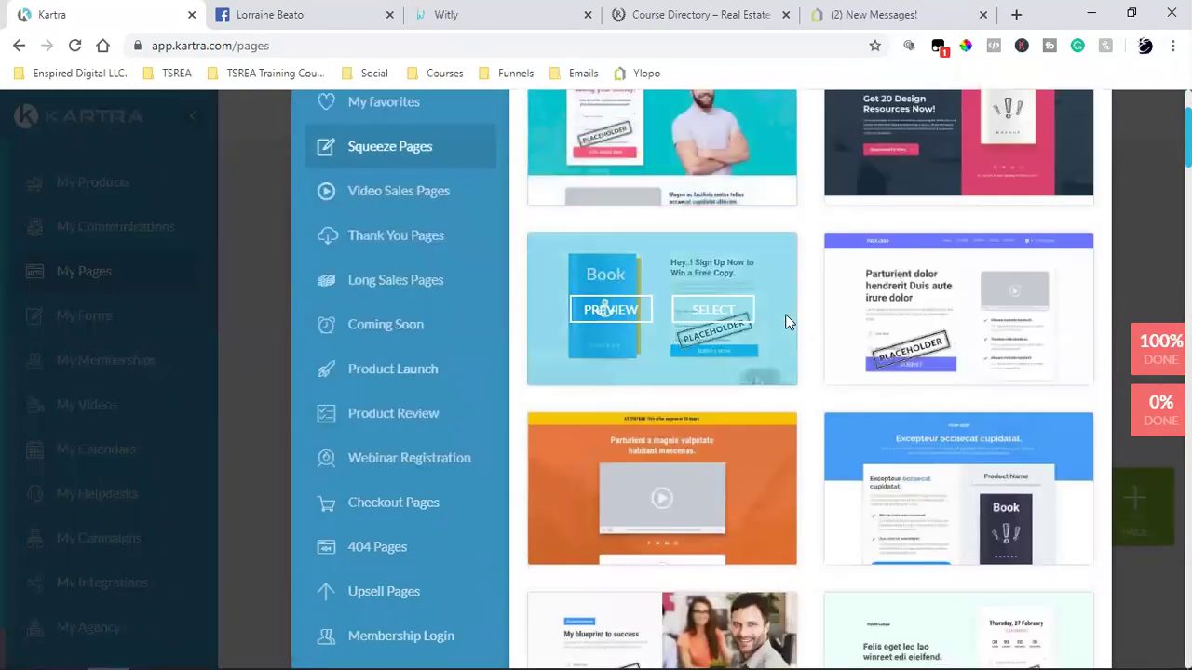
scroll(785, 318, down, 4)
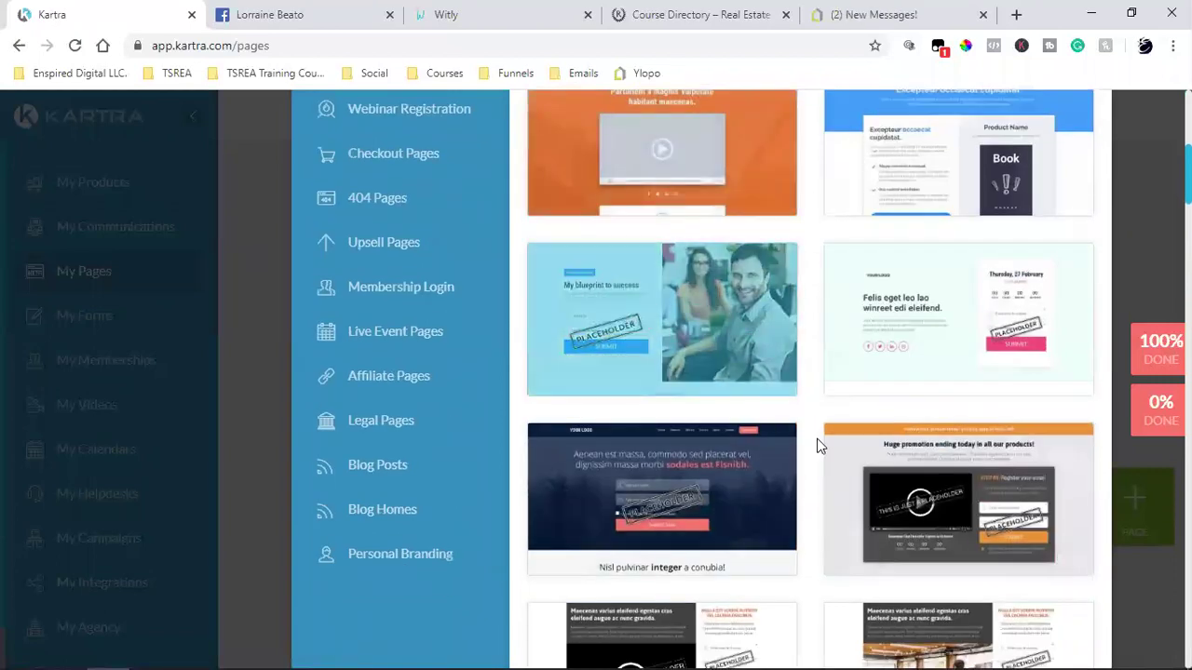
scroll(817, 445, down, 5)
scroll(816, 447, up, 6)
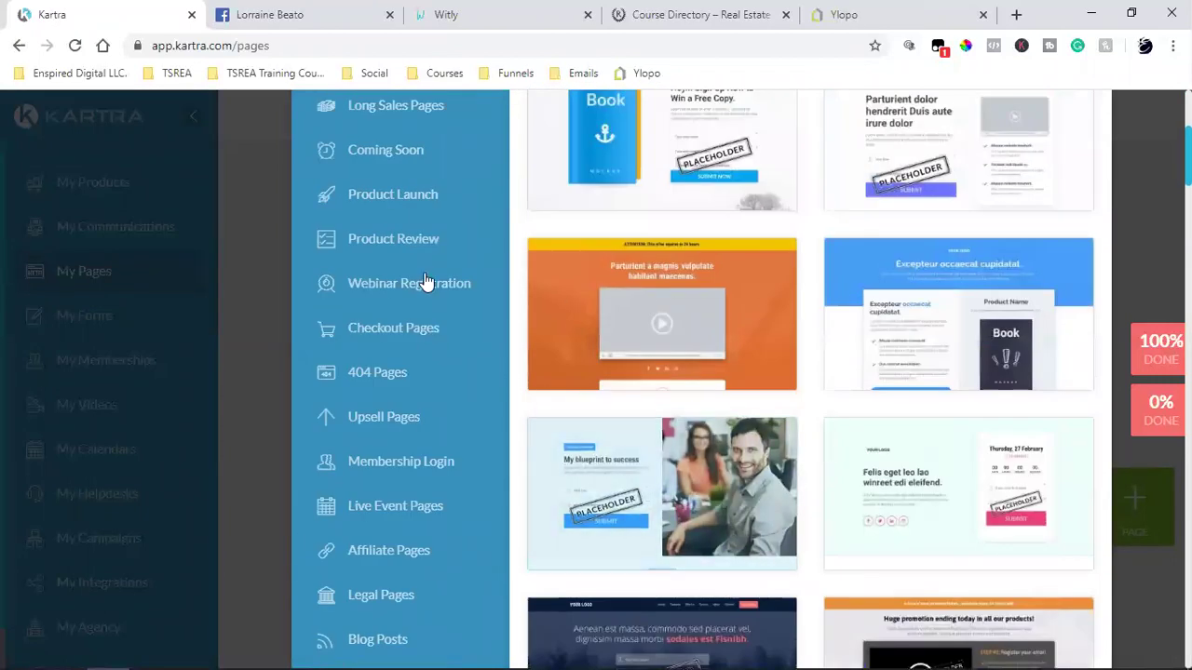
scroll(391, 317, up, 2)
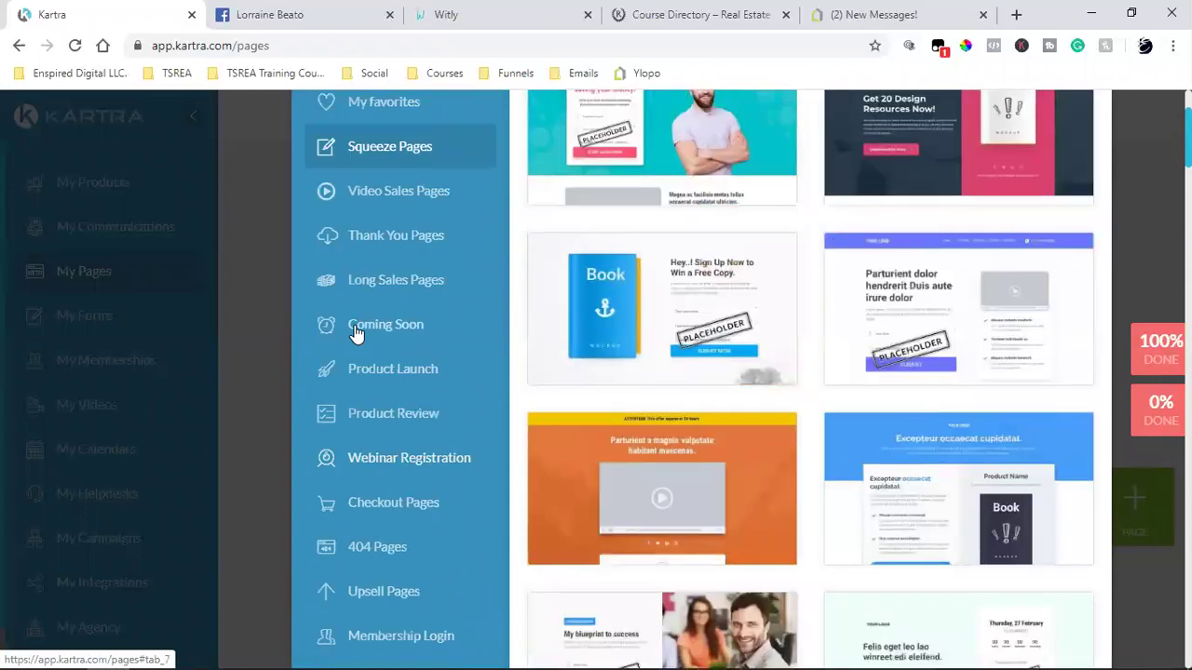
click(367, 239)
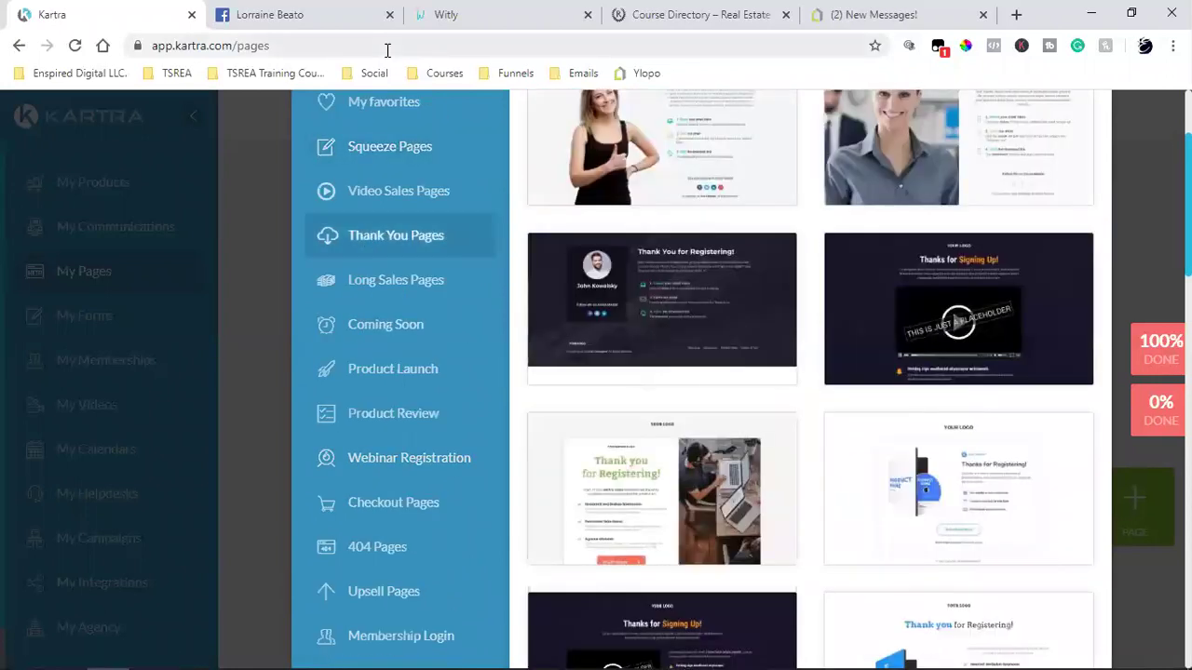
mouse_move(611, 448)
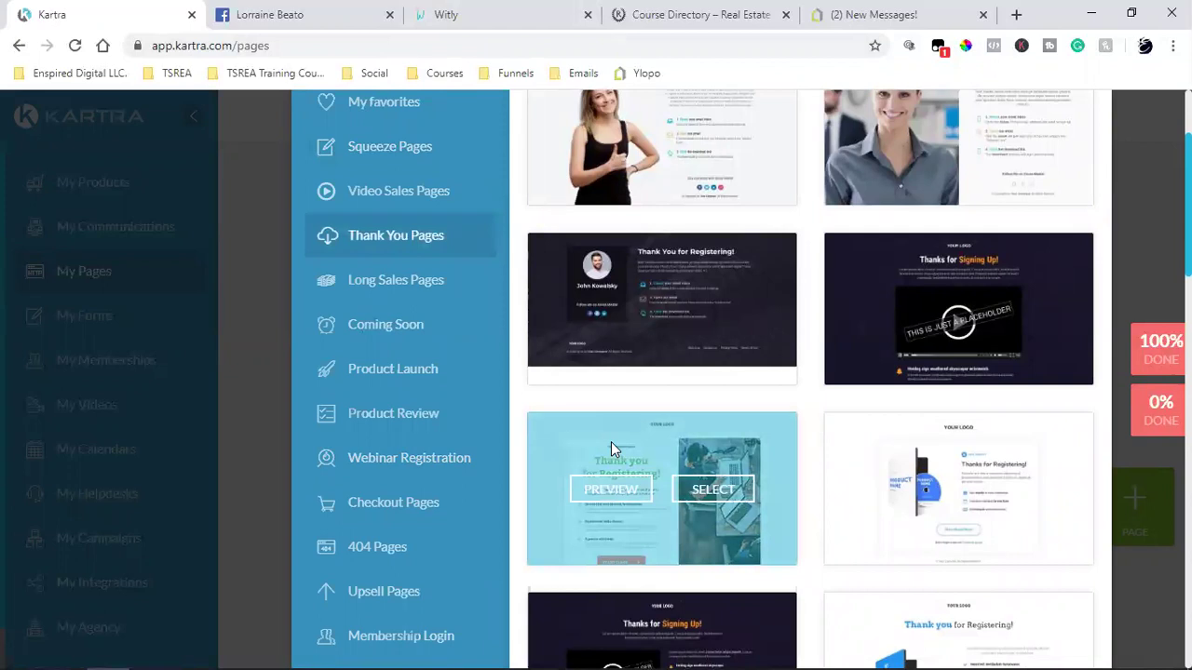
scroll(810, 471, up, 2)
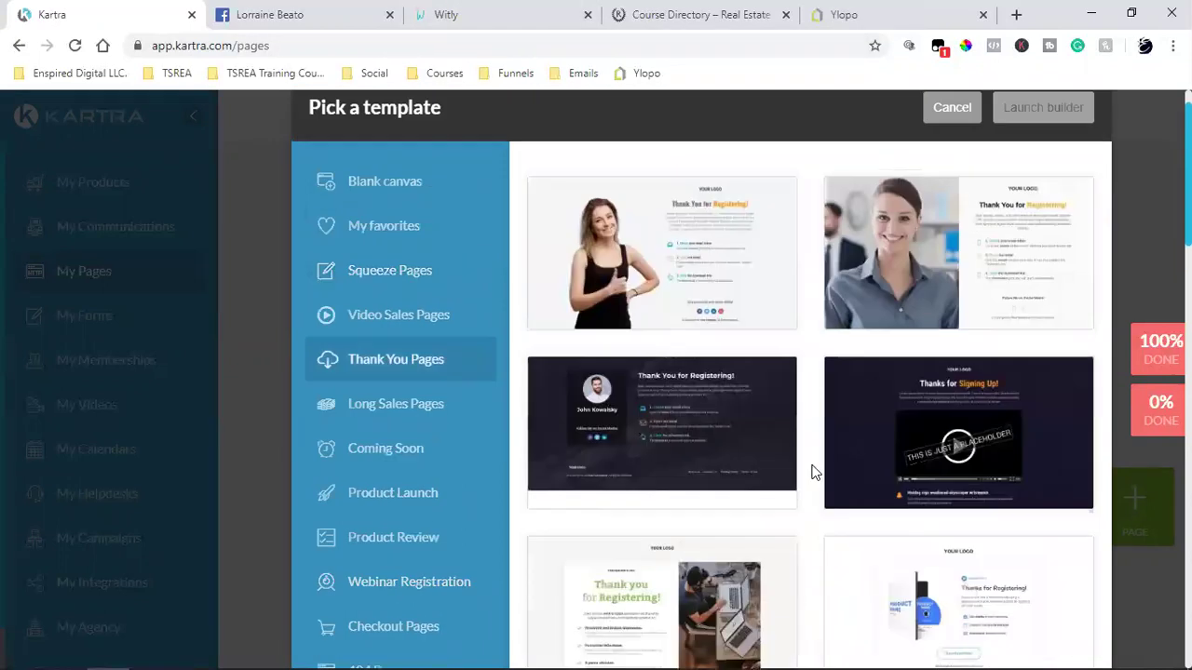
scroll(811, 470, up, 1)
mouse_move(769, 380)
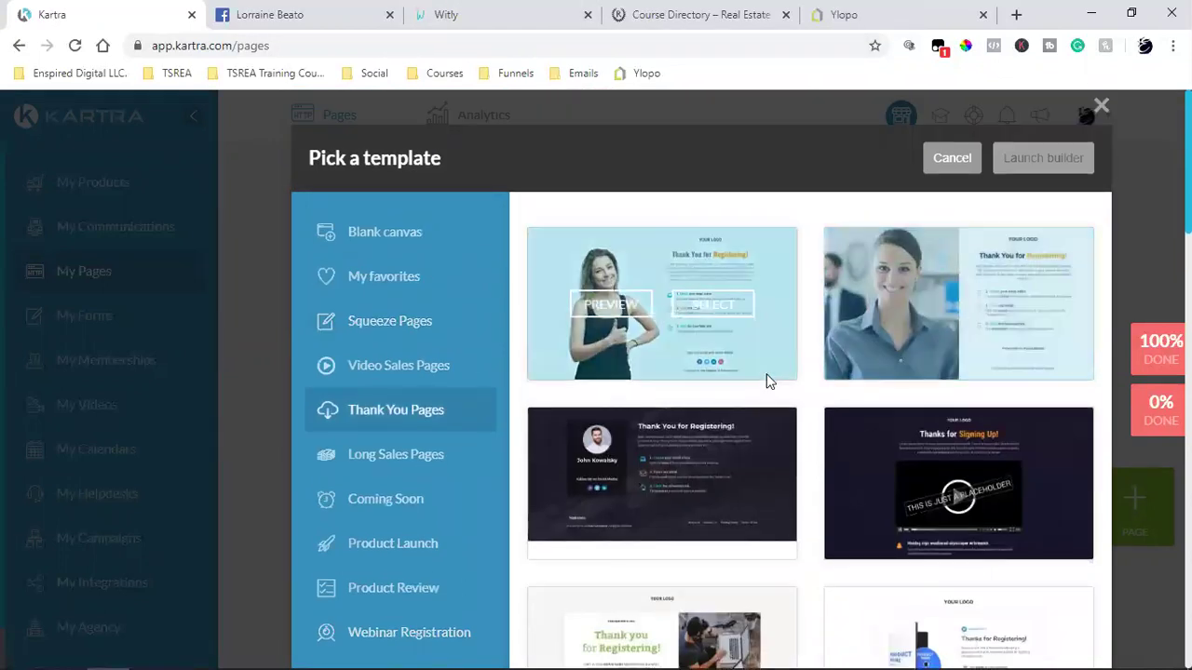
scroll(769, 380, down, 8)
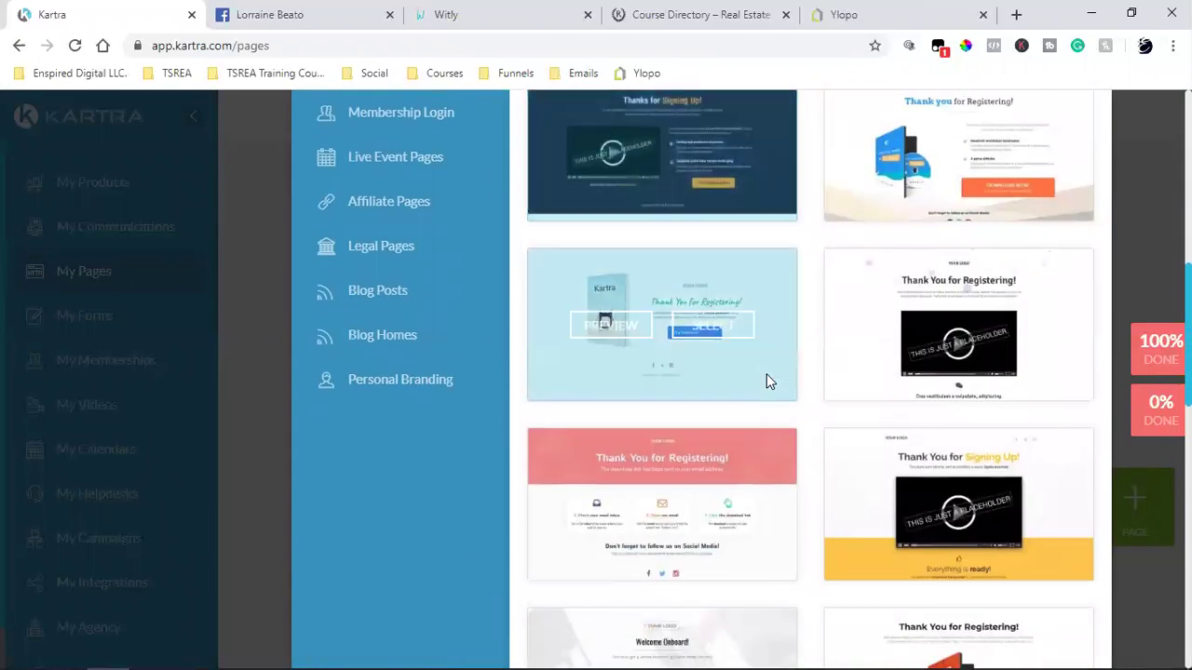
scroll(766, 373, down, 2)
scroll(615, 407, up, 10)
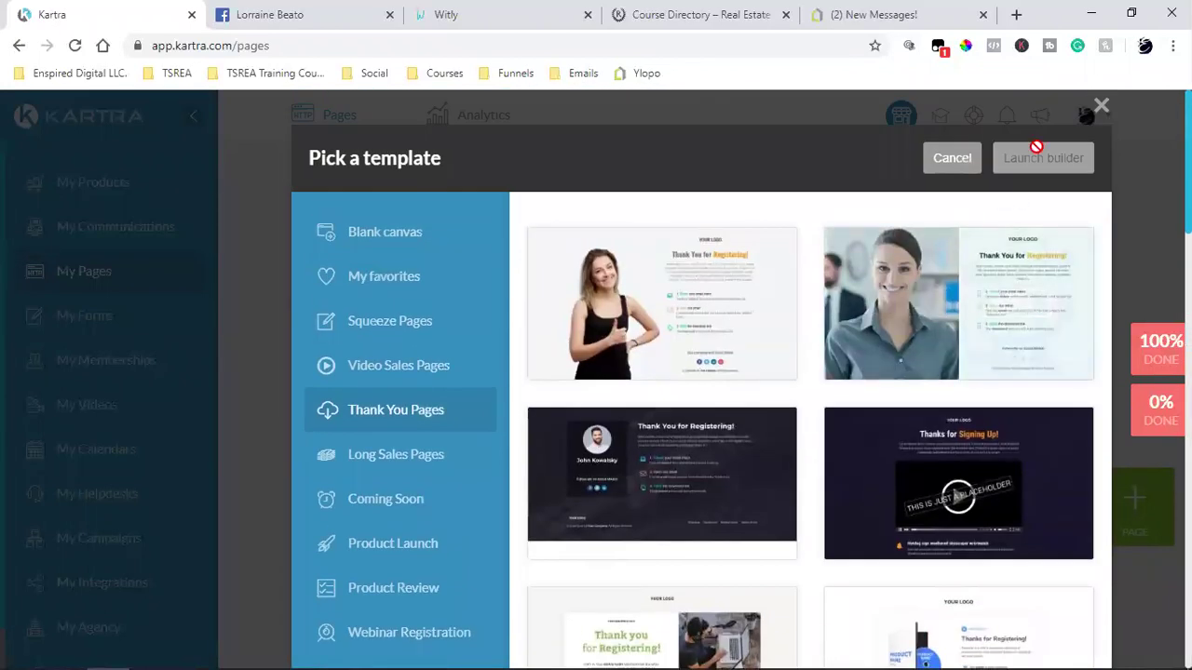
Dismiss Kartra's Pick a template modal without creating a page, then return to Witly's funnel form
click(1100, 106)
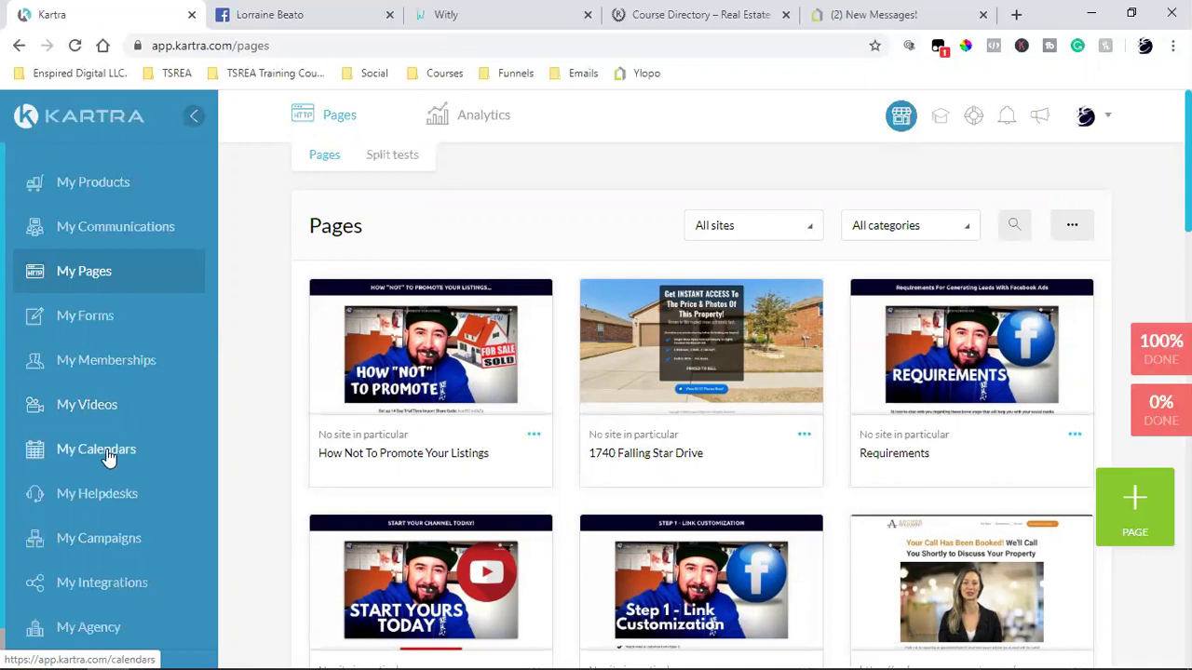
scroll(102, 456, down, 1)
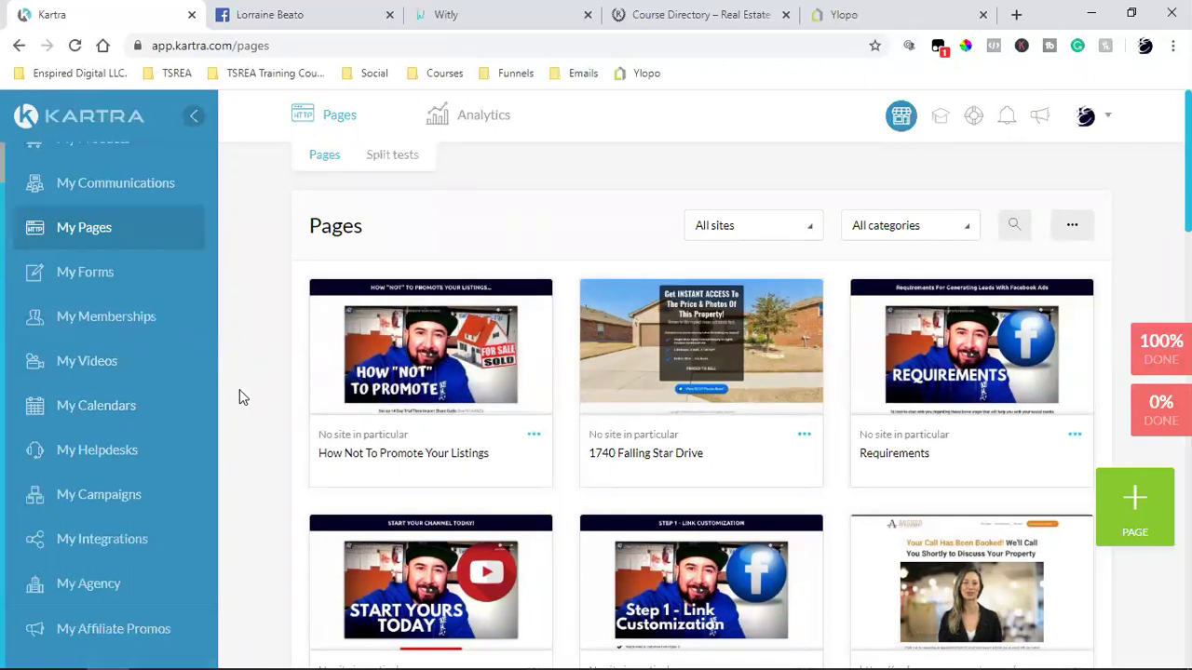
click(470, 14)
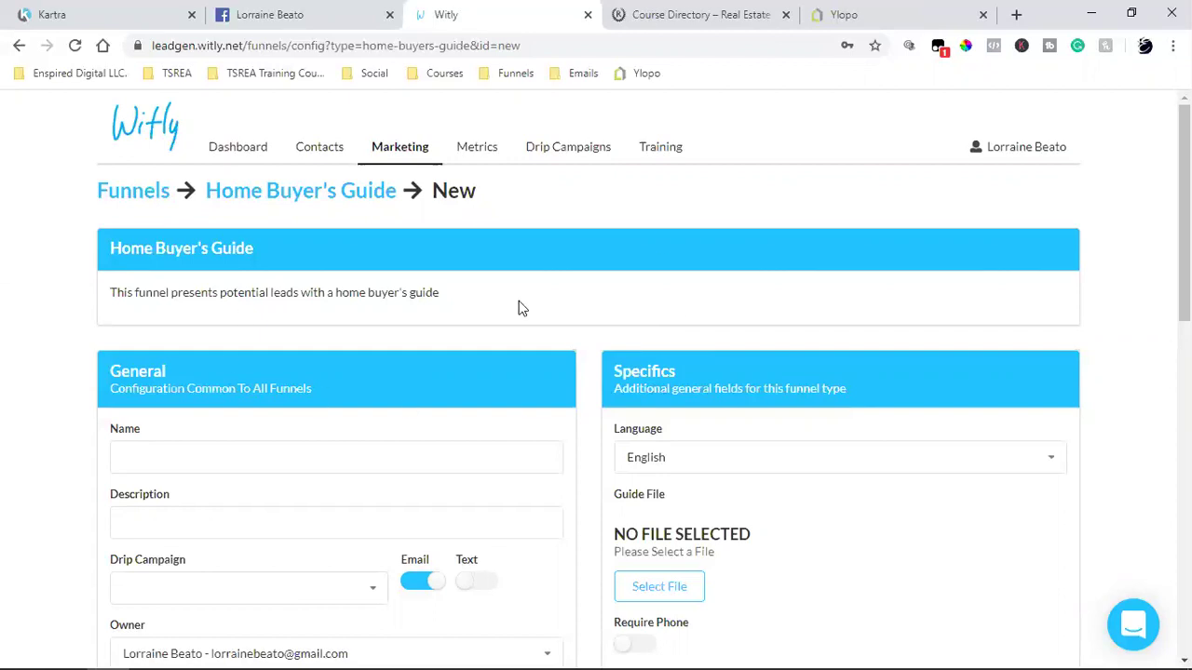
Glance at the Facebook profile and course directory tabs, then return to Witly's funnel setup page
click(254, 13)
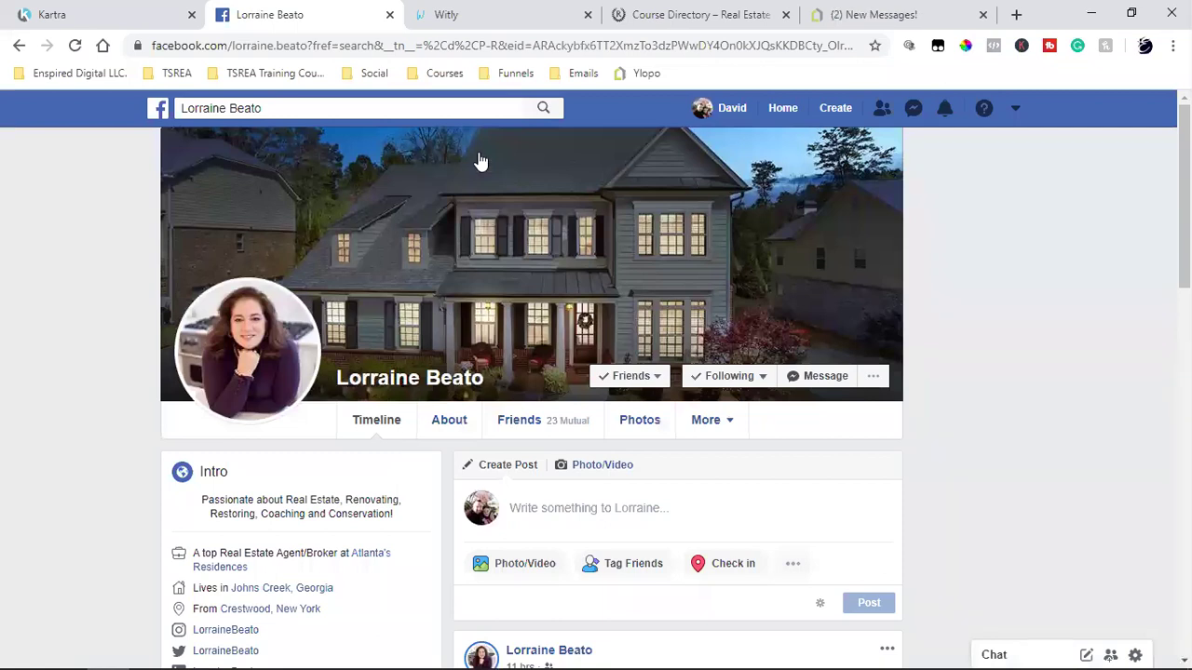
click(508, 8)
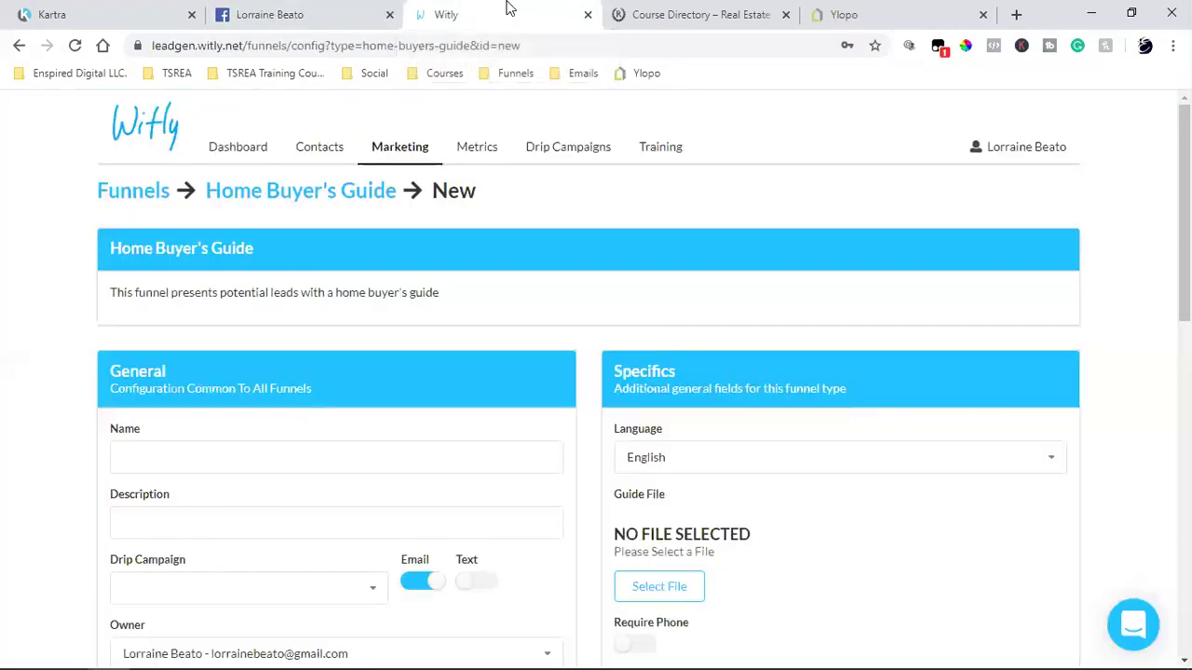
click(656, 7)
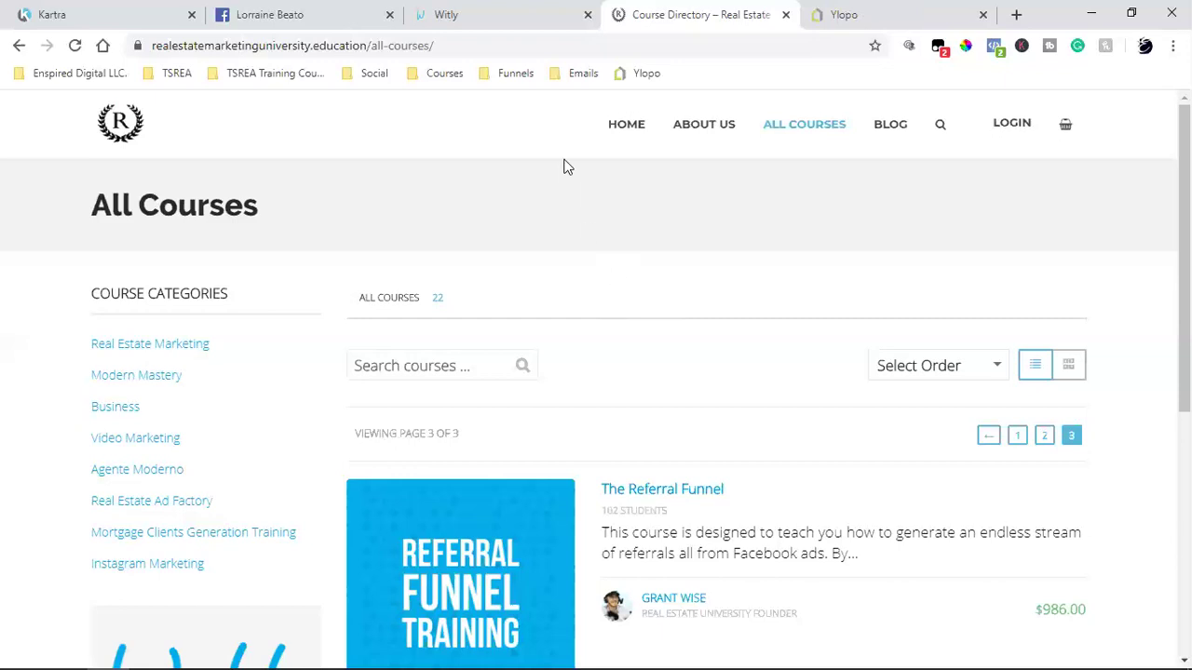
click(478, 11)
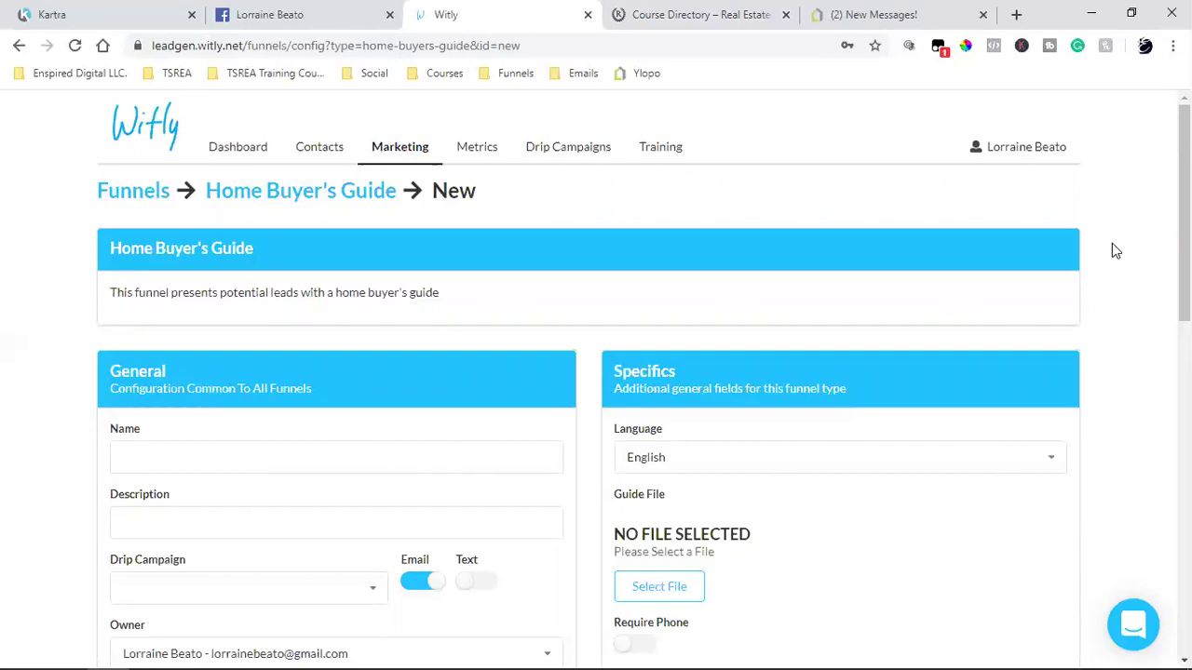
Switch to the Kartra My Pages list
click(28, 14)
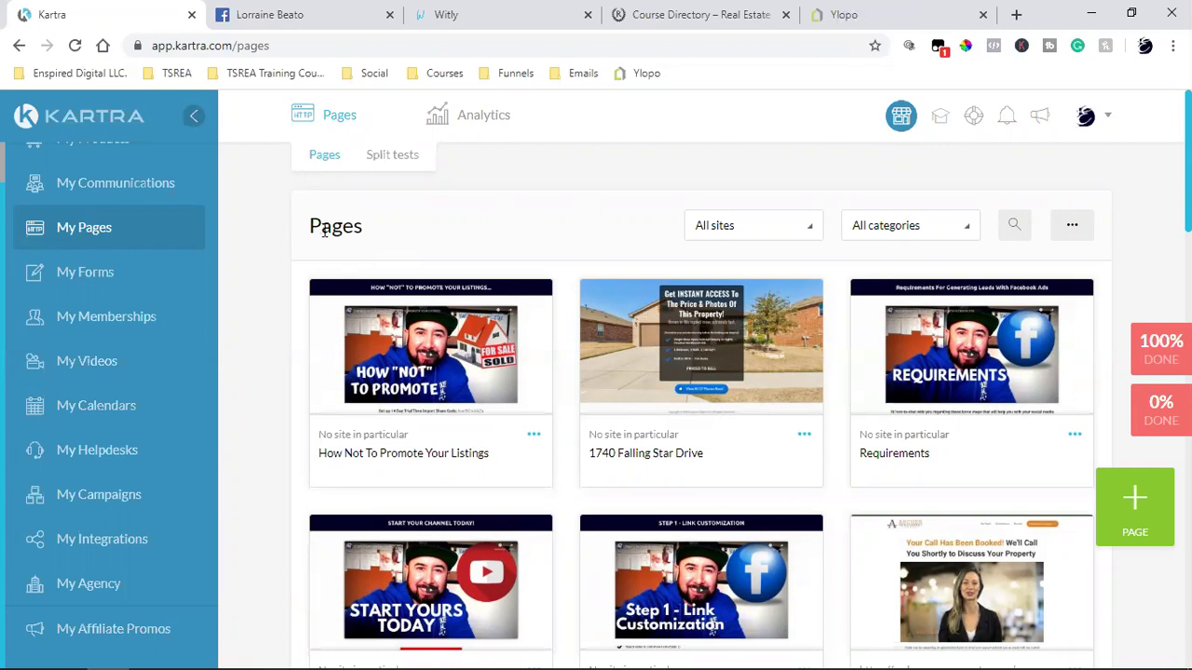
Preview and close the 1740 Falling Star Drive page, then return to the Witly funnel form
click(712, 331)
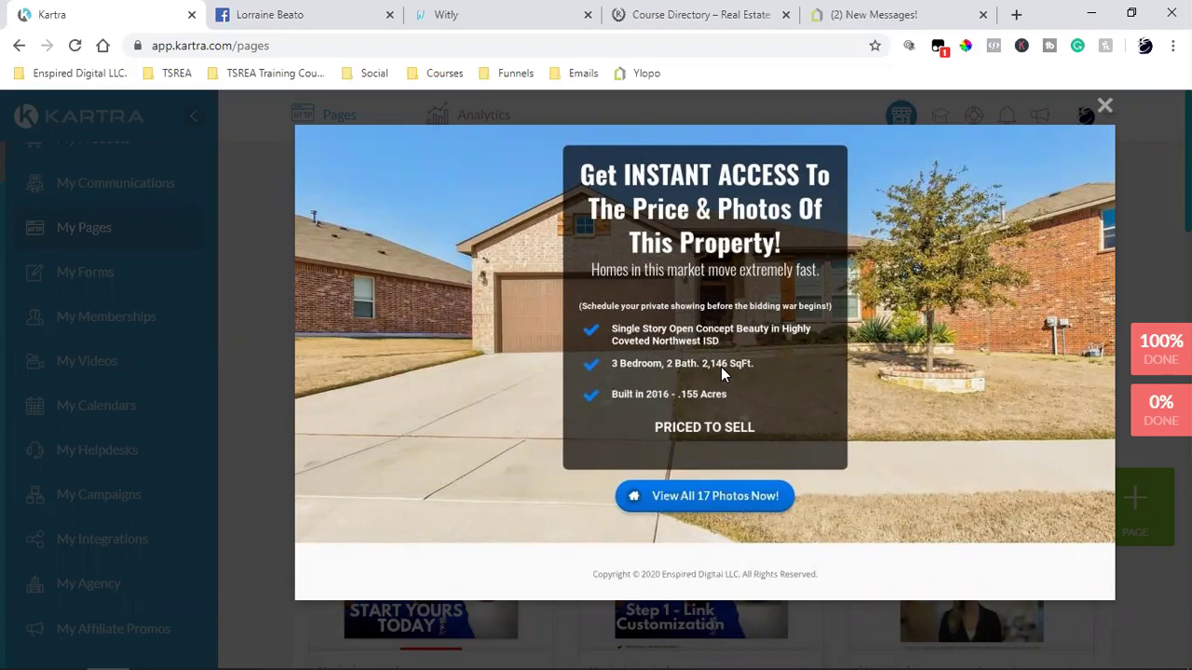
click(1103, 108)
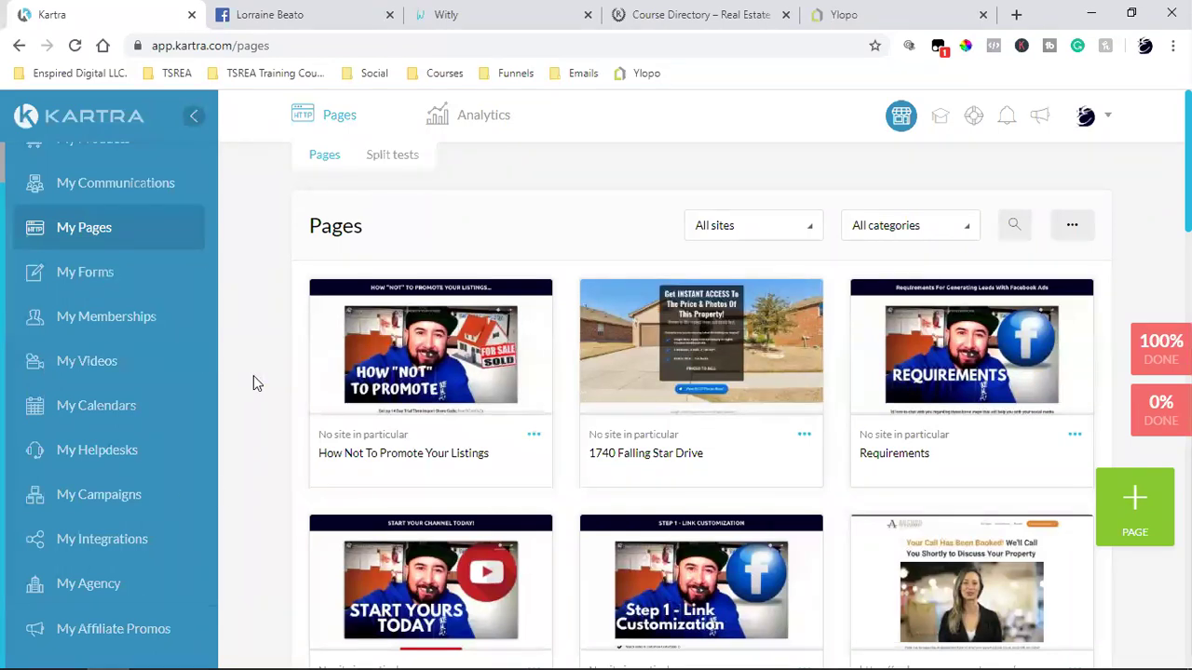
click(466, 14)
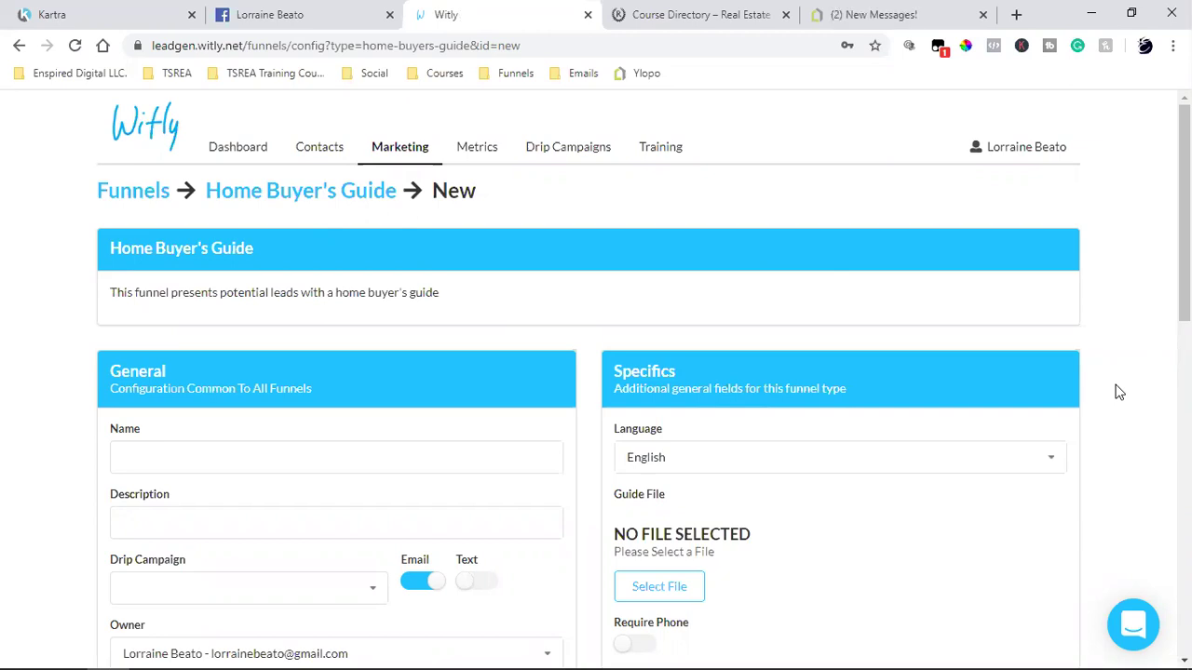
Open Witly's Drip Campaigns list, scroll the Home Buyers Guide emails, and preview the Again Top 10 Checklist email
click(570, 149)
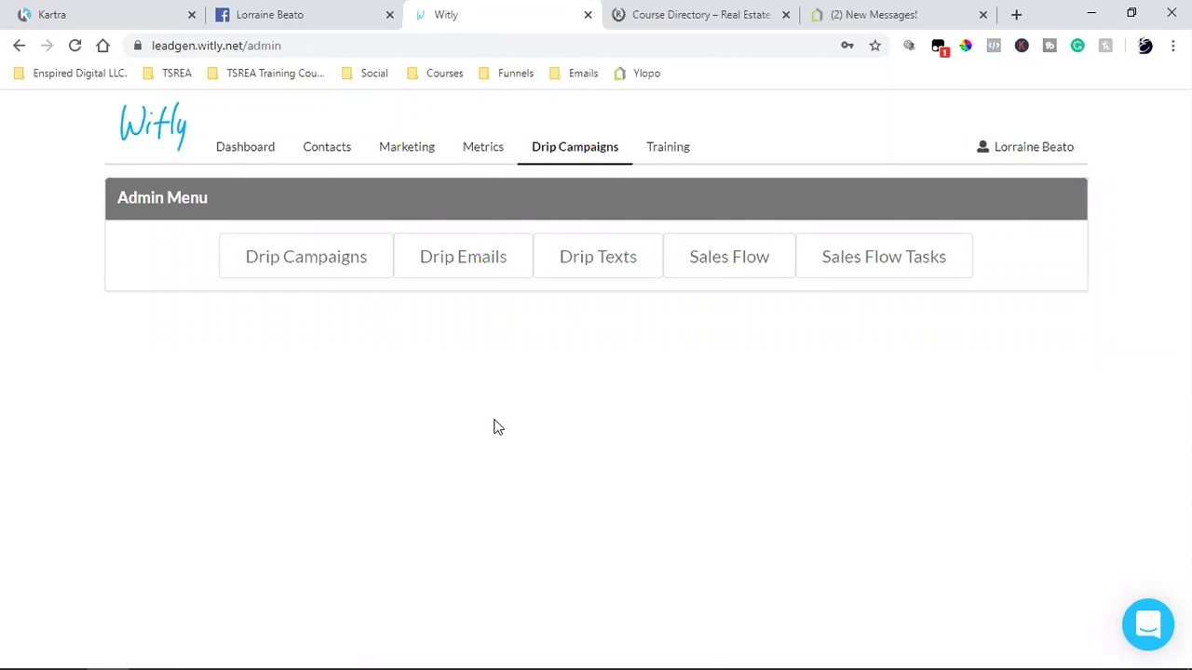
click(311, 258)
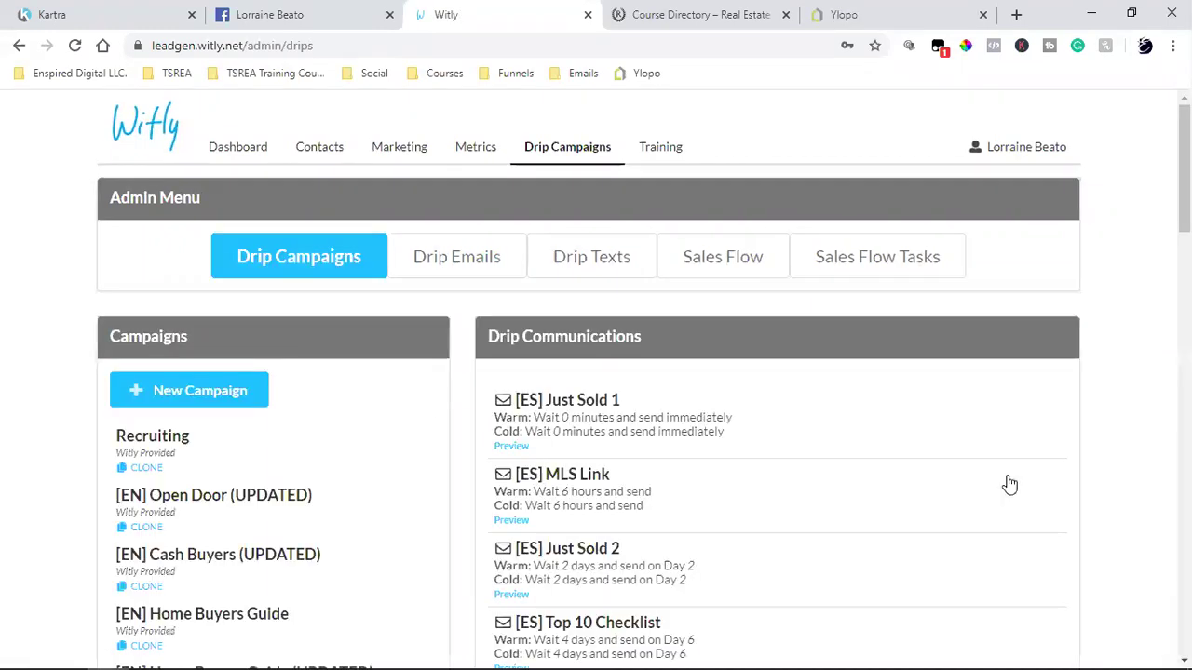
scroll(270, 447, down, 2)
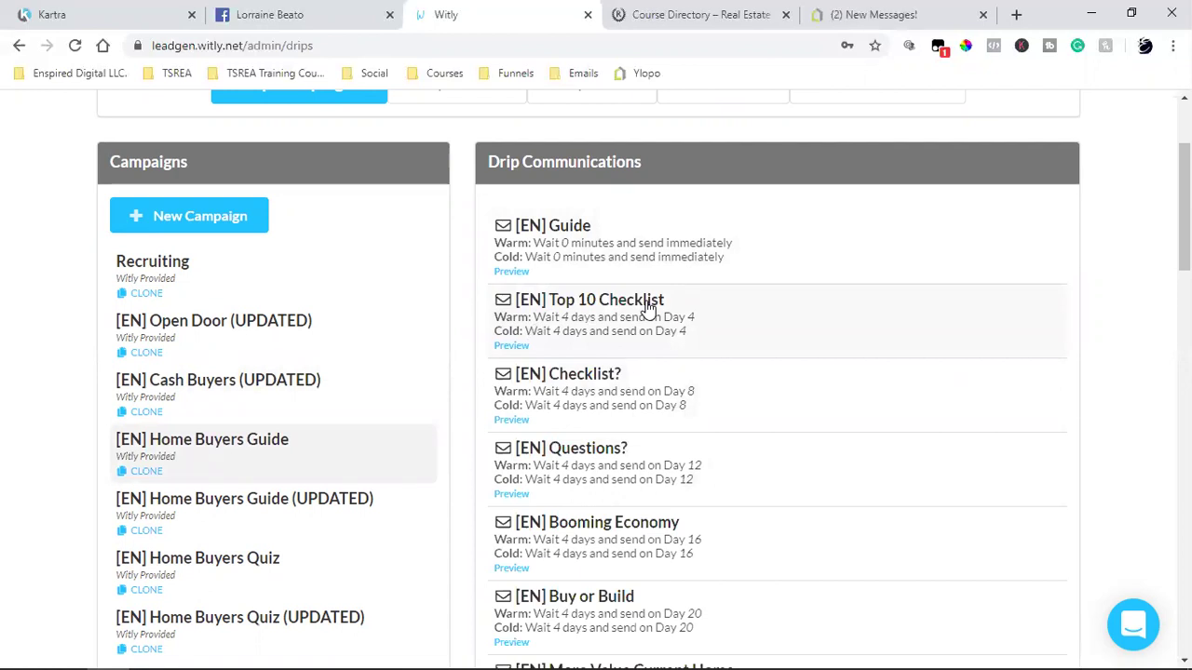
scroll(652, 335, down, 4)
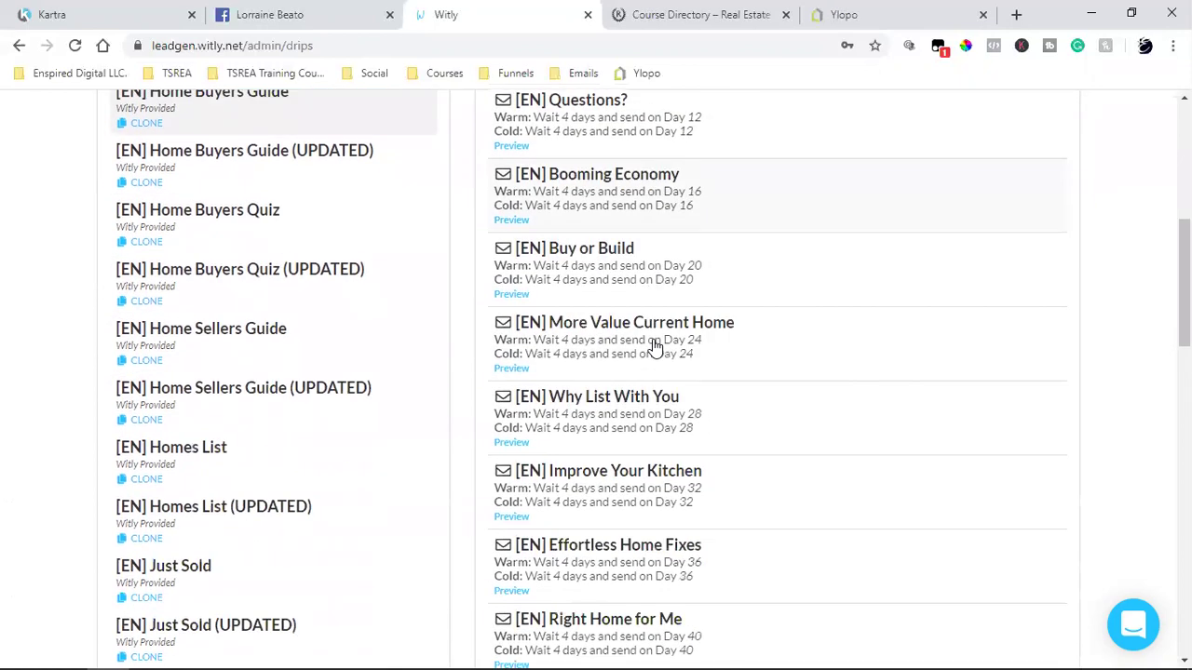
scroll(655, 346, down, 2)
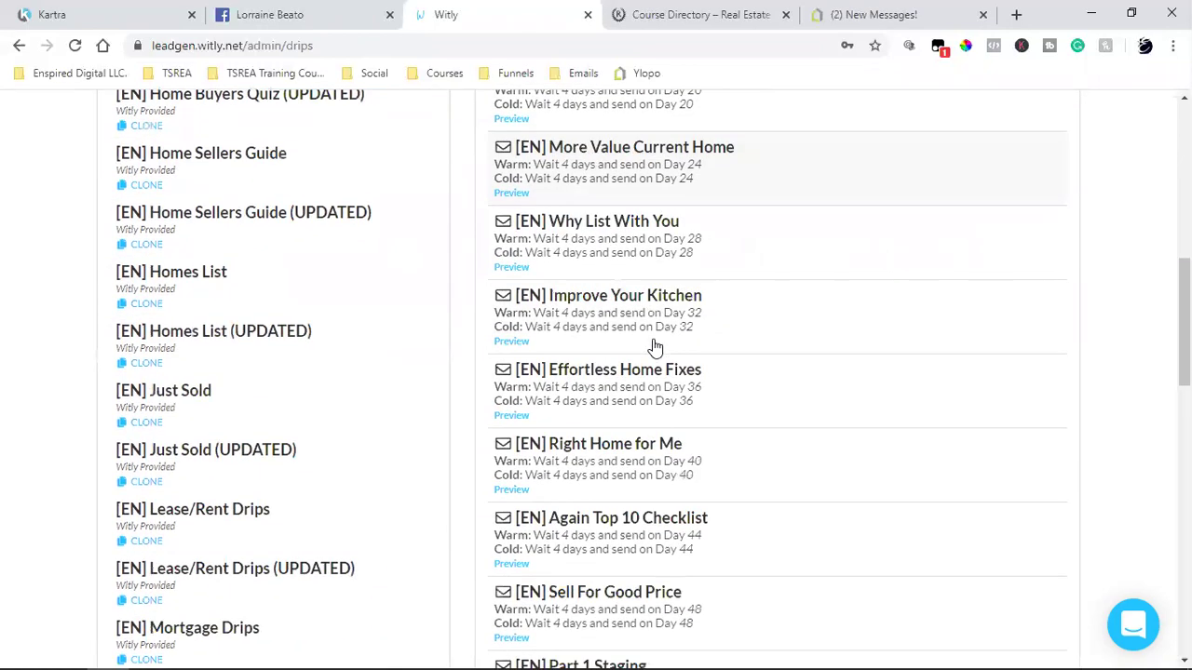
scroll(655, 345, down, 2)
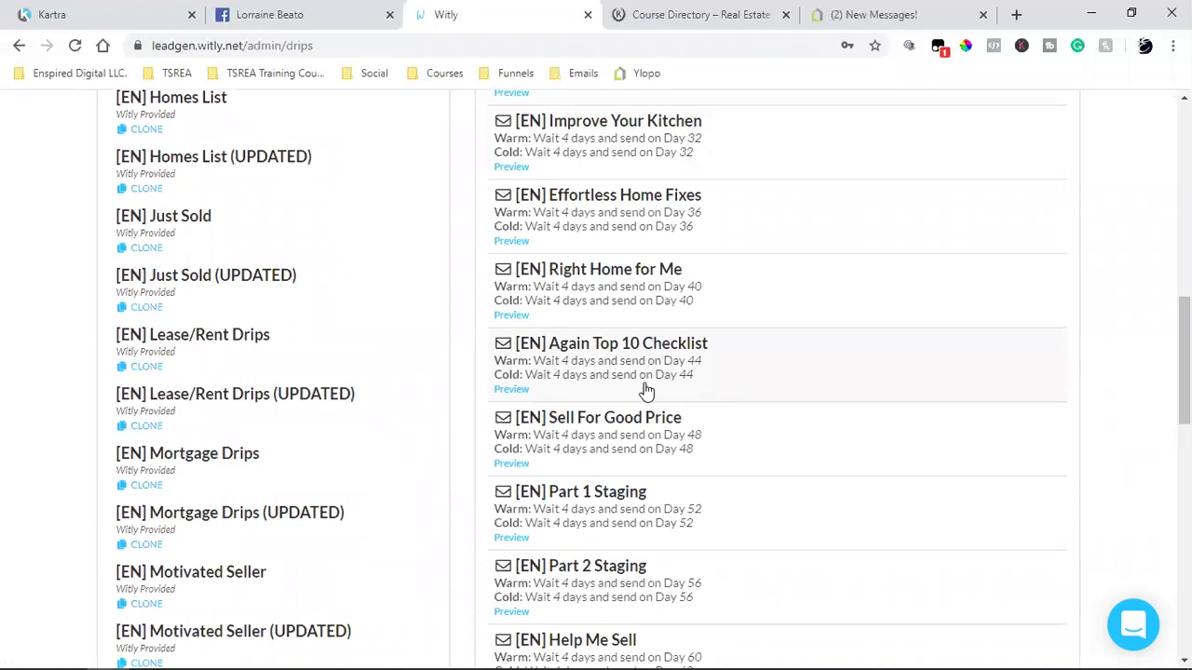
click(512, 390)
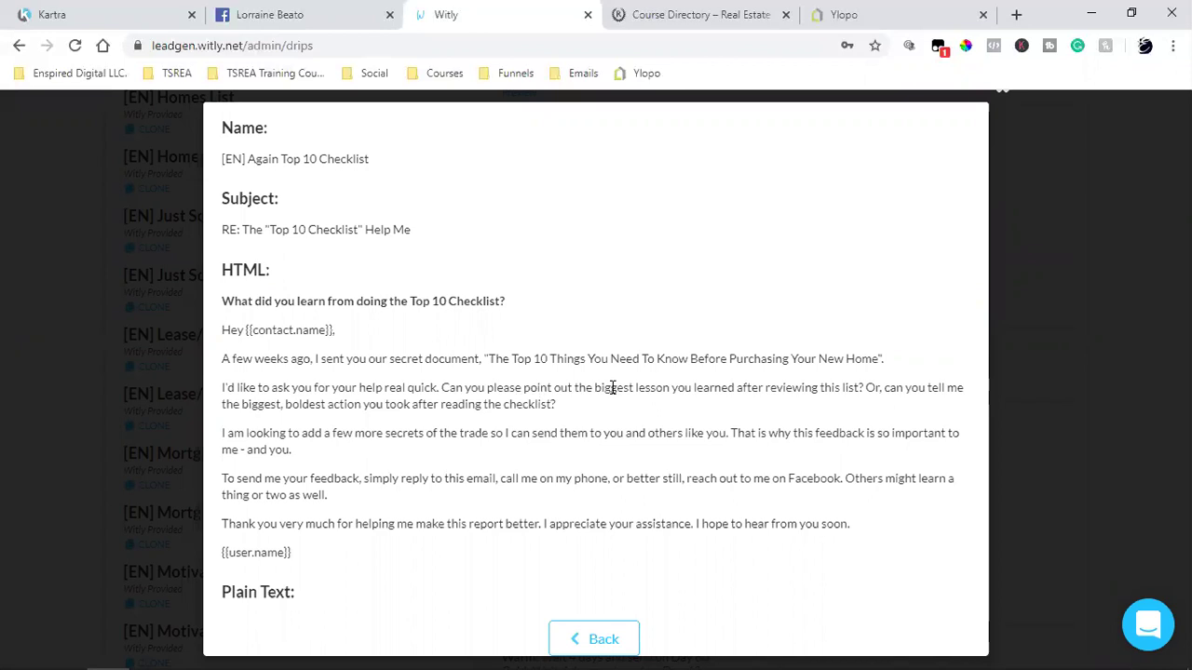
click(1095, 232)
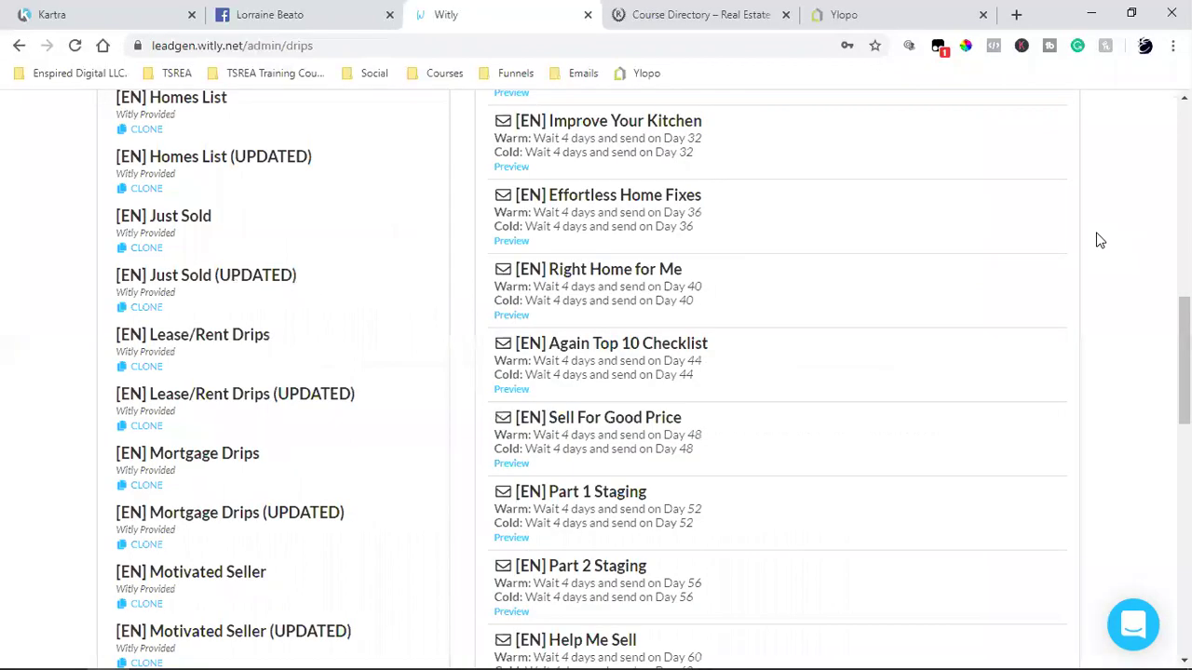
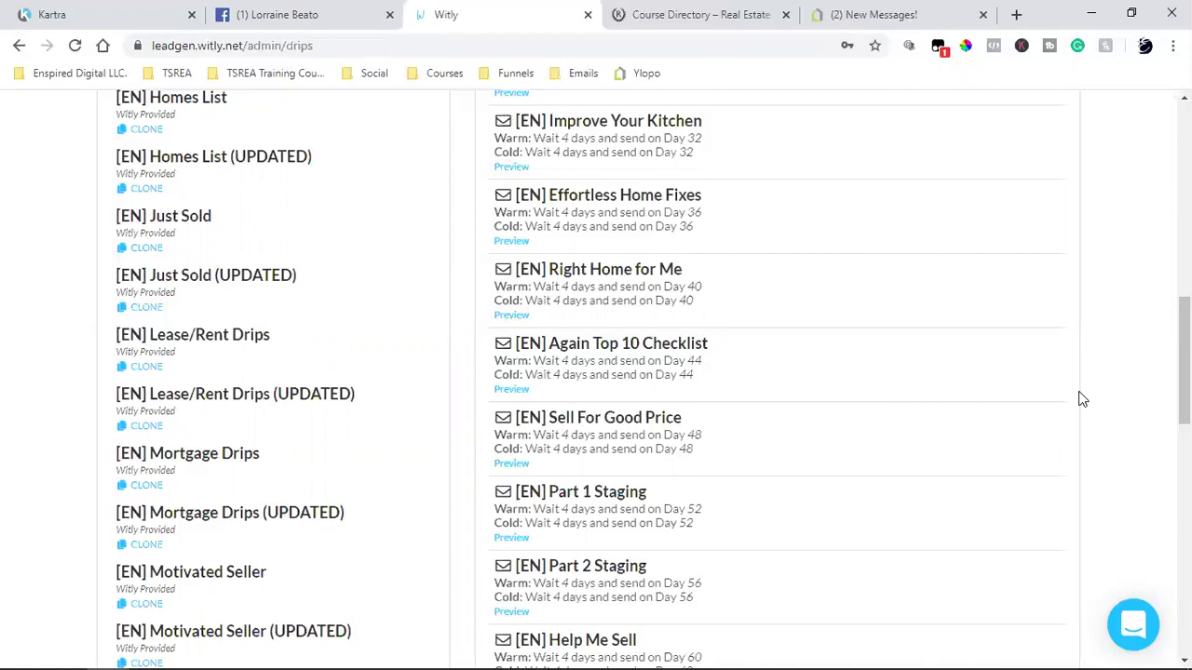
In a new tab, open the Enspired Digital YouTube channel from the Social bookmarks folder
scroll(1074, 417, up, 7)
scroll(1073, 416, up, 3)
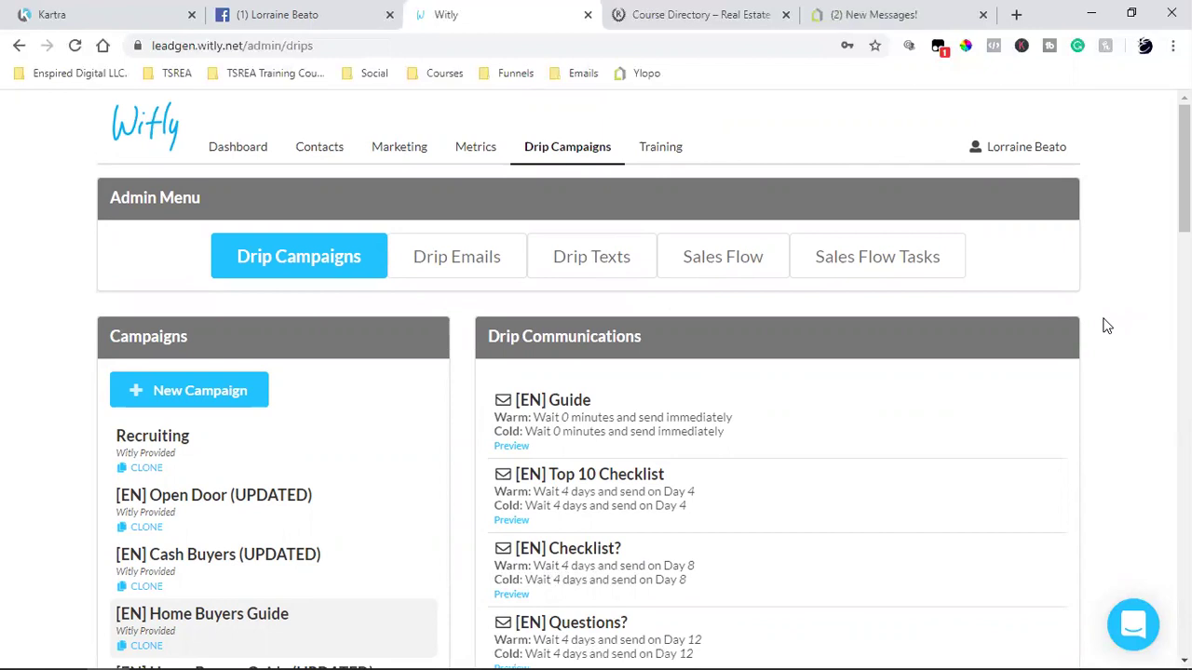
click(1013, 13)
click(112, 73)
mouse_move(369, 79)
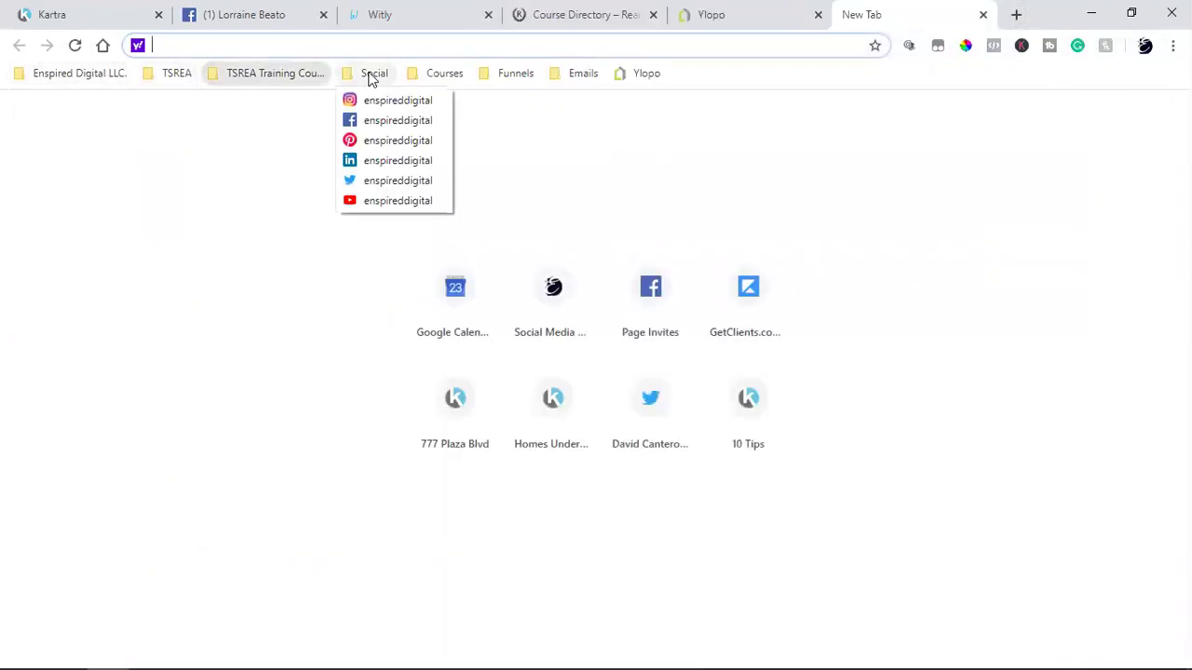
click(364, 201)
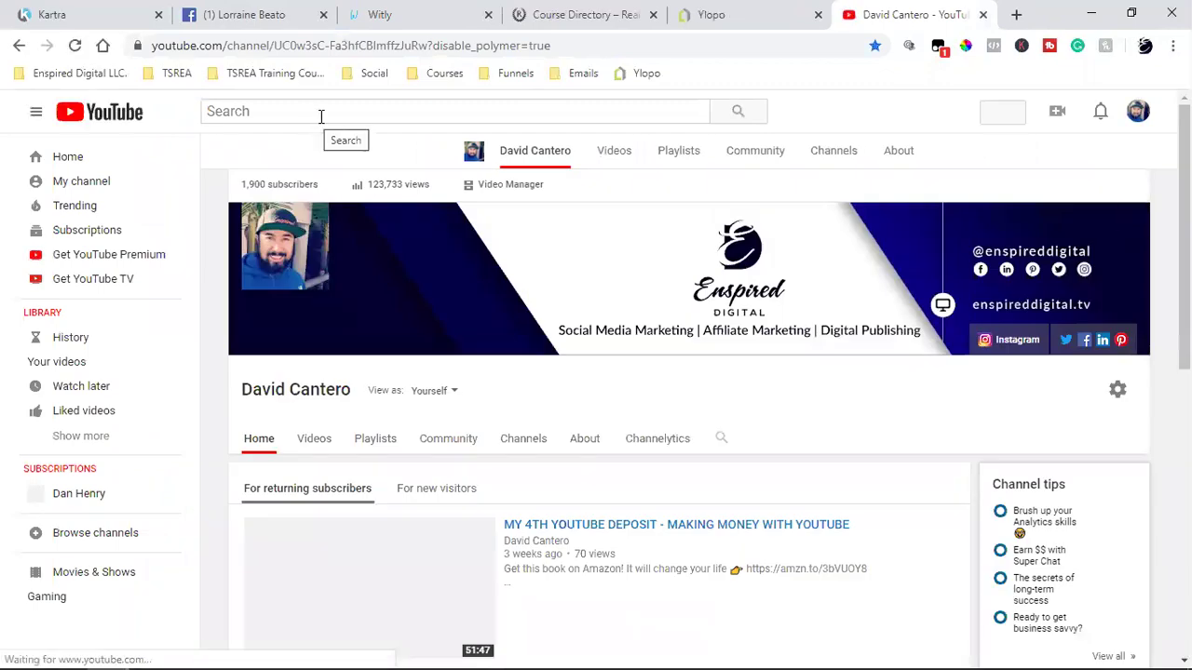
Search YouTube for the real estate agent's full name
click(325, 115)
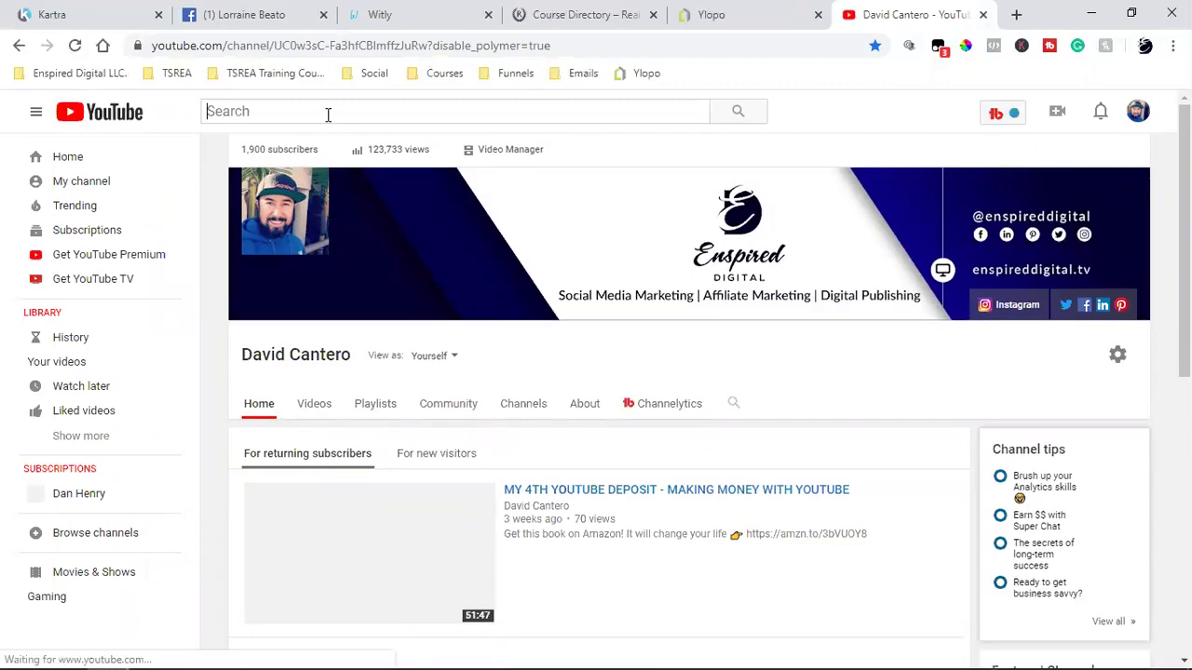
text(lo)
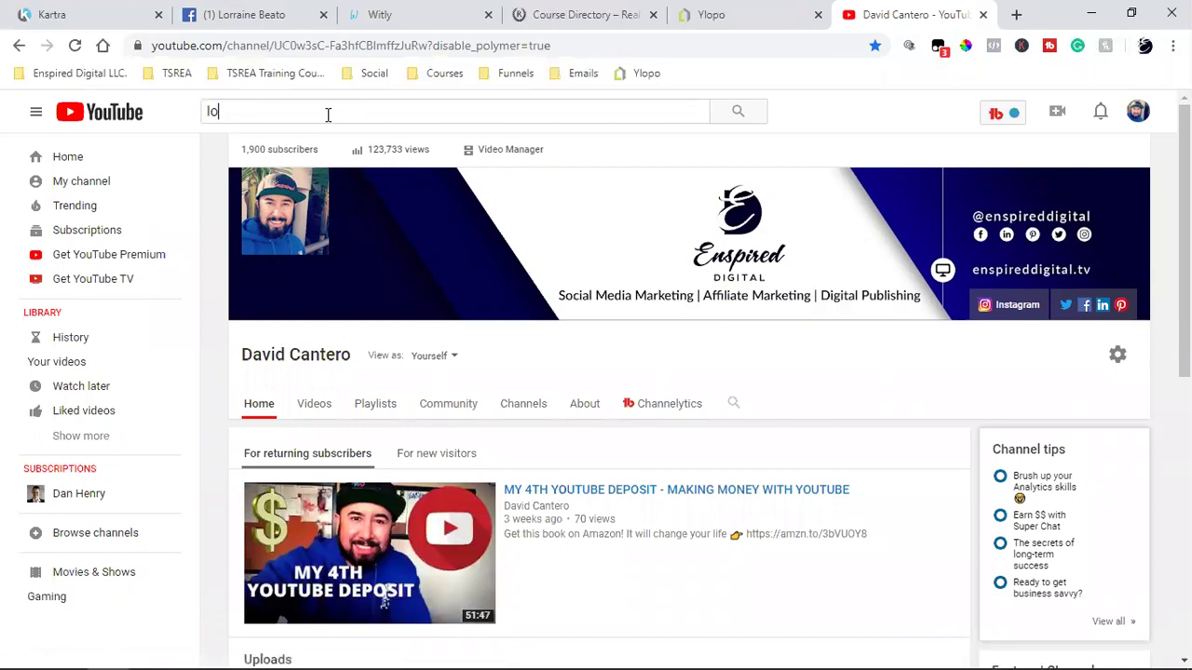
text(rraine beato)
key(Return)
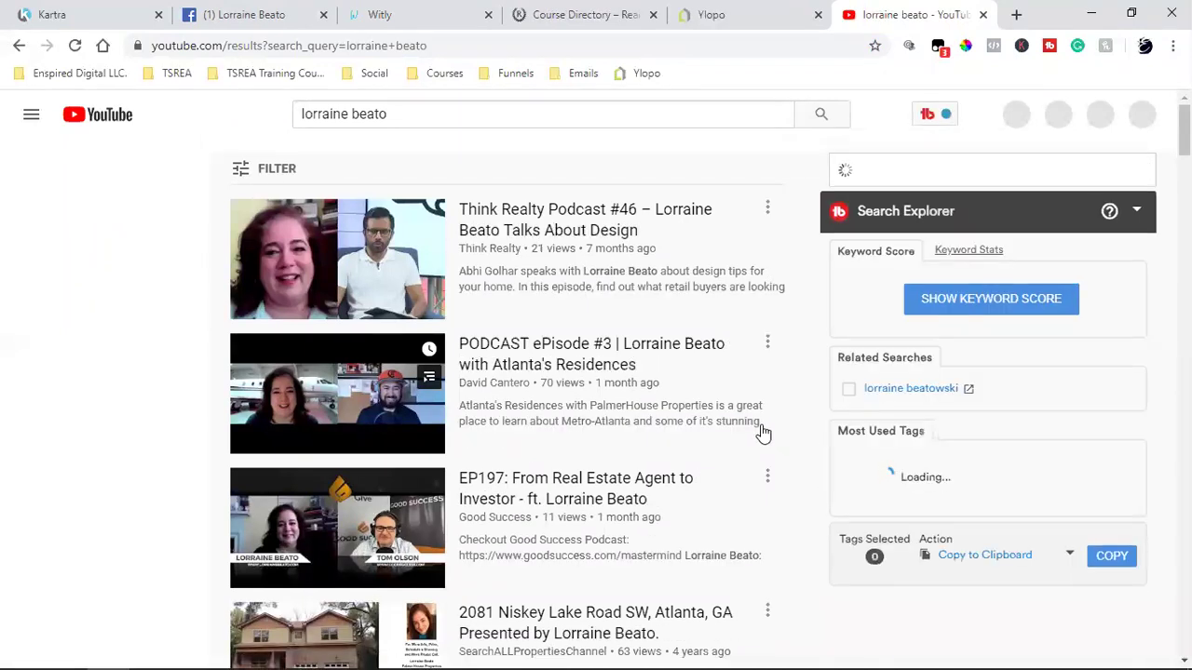
Visit the agent's own channel from the search results, then return to the results
scroll(762, 433, down, 2)
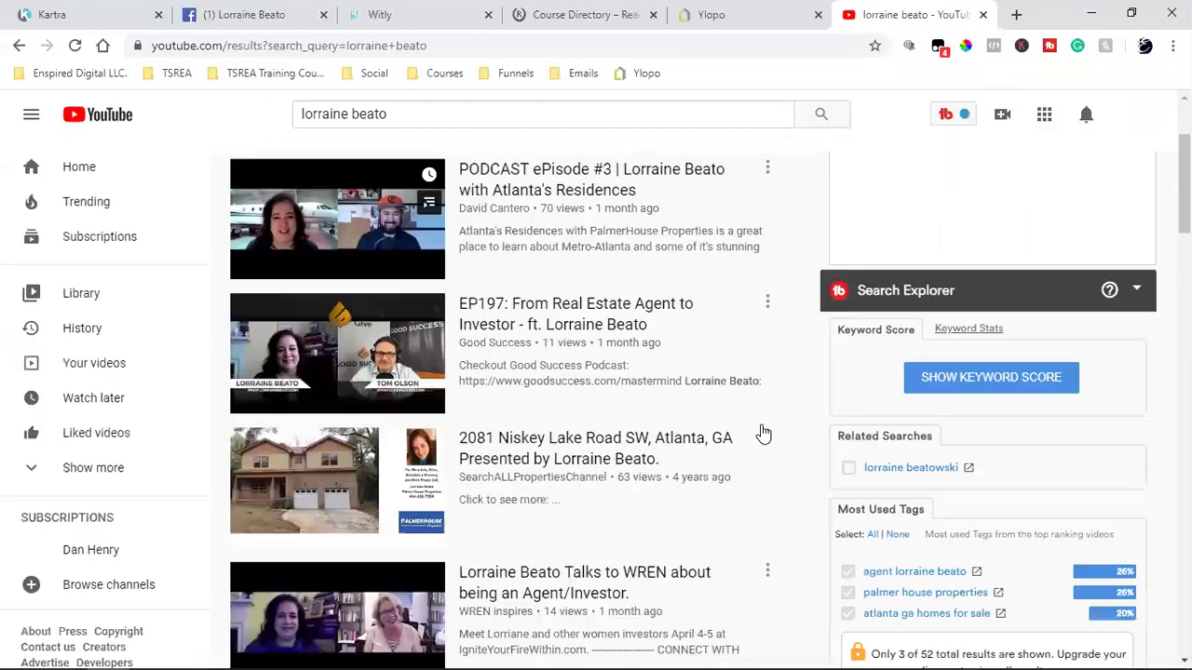
scroll(761, 433, down, 2)
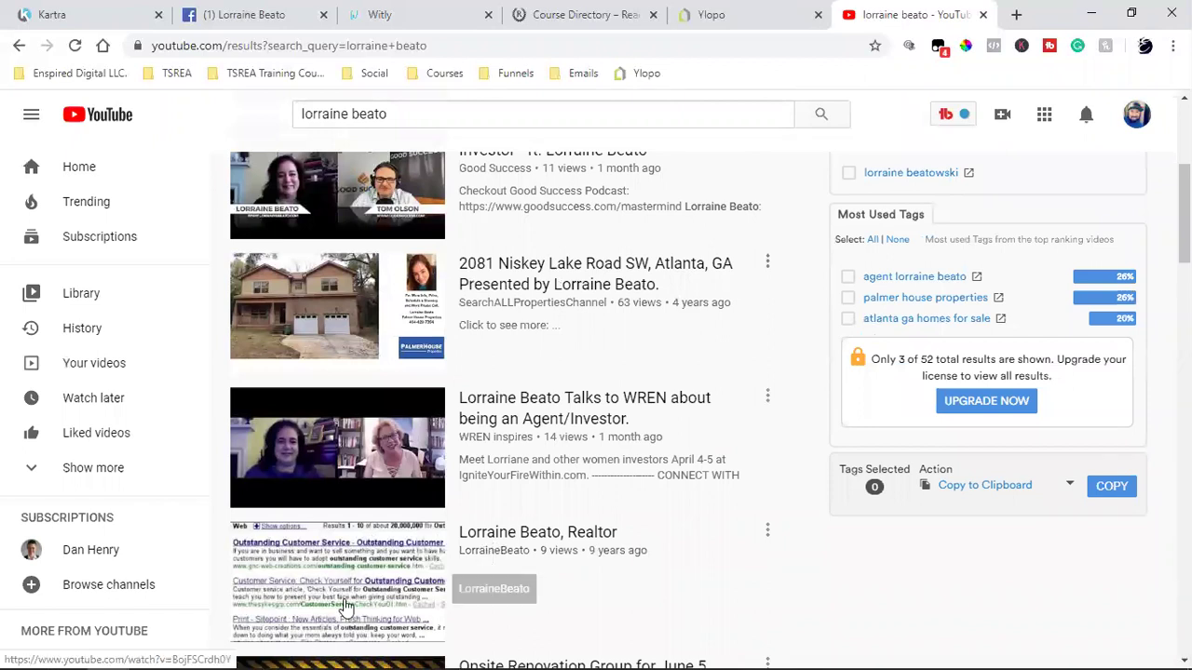
click(484, 554)
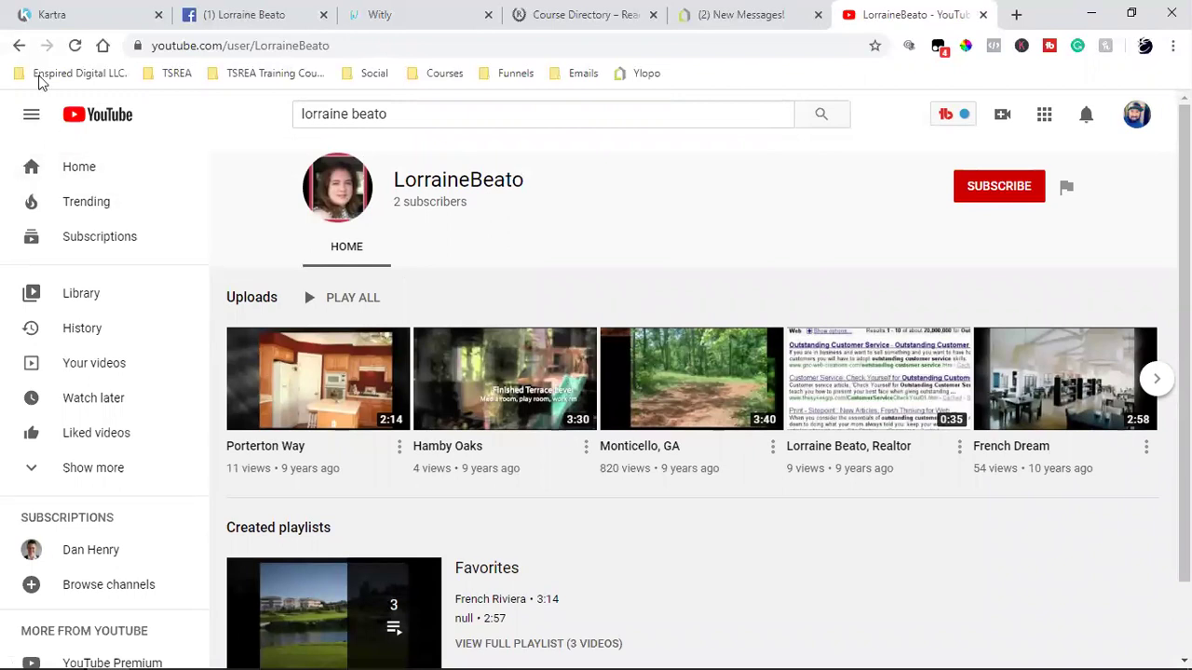
click(17, 46)
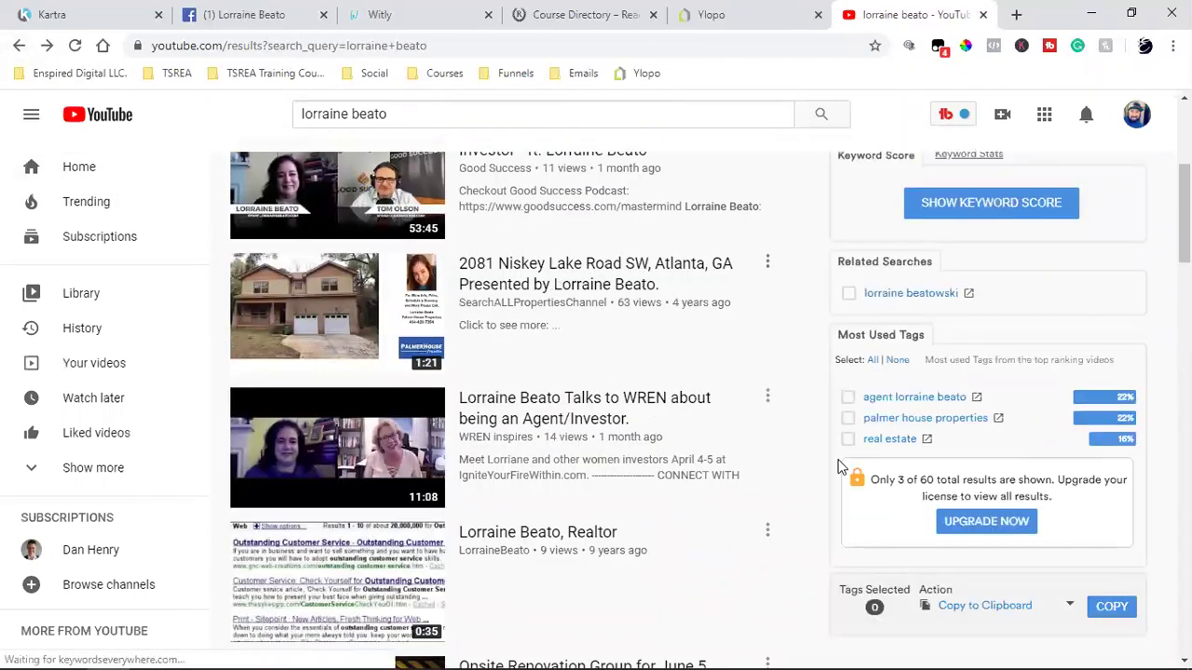
Browse the results past The Good Success Podcast and open the PalmerHouse Properties channel
scroll(841, 467, down, 2)
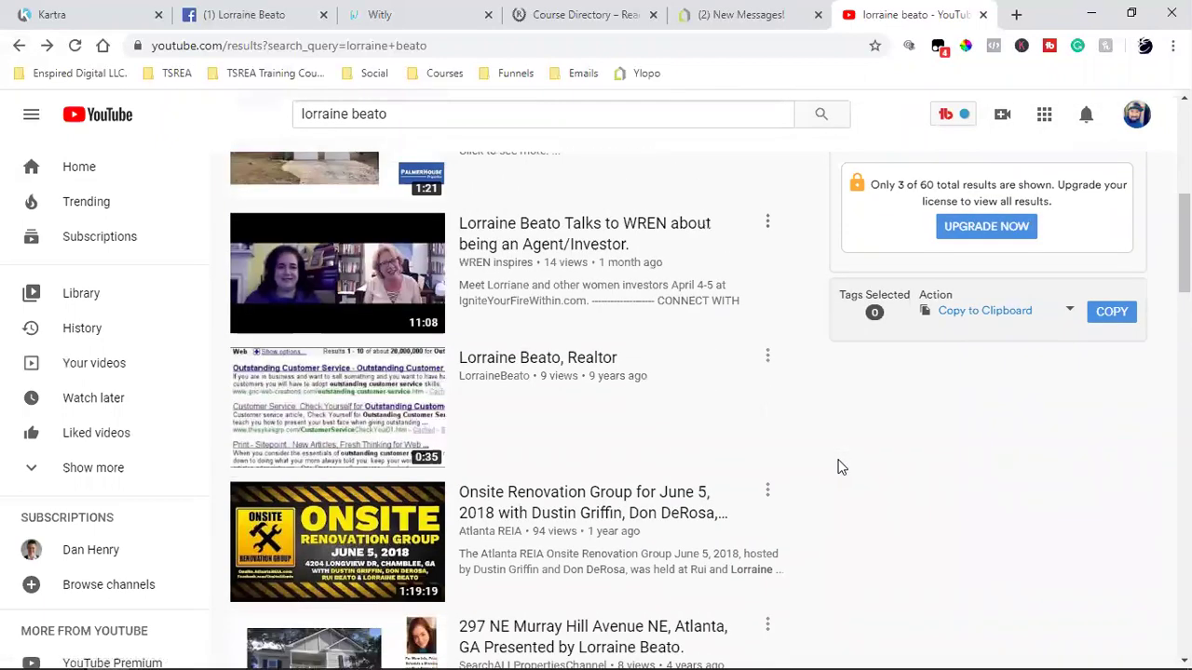
scroll(840, 468, up, 2)
scroll(841, 467, up, 2)
scroll(840, 468, down, 2)
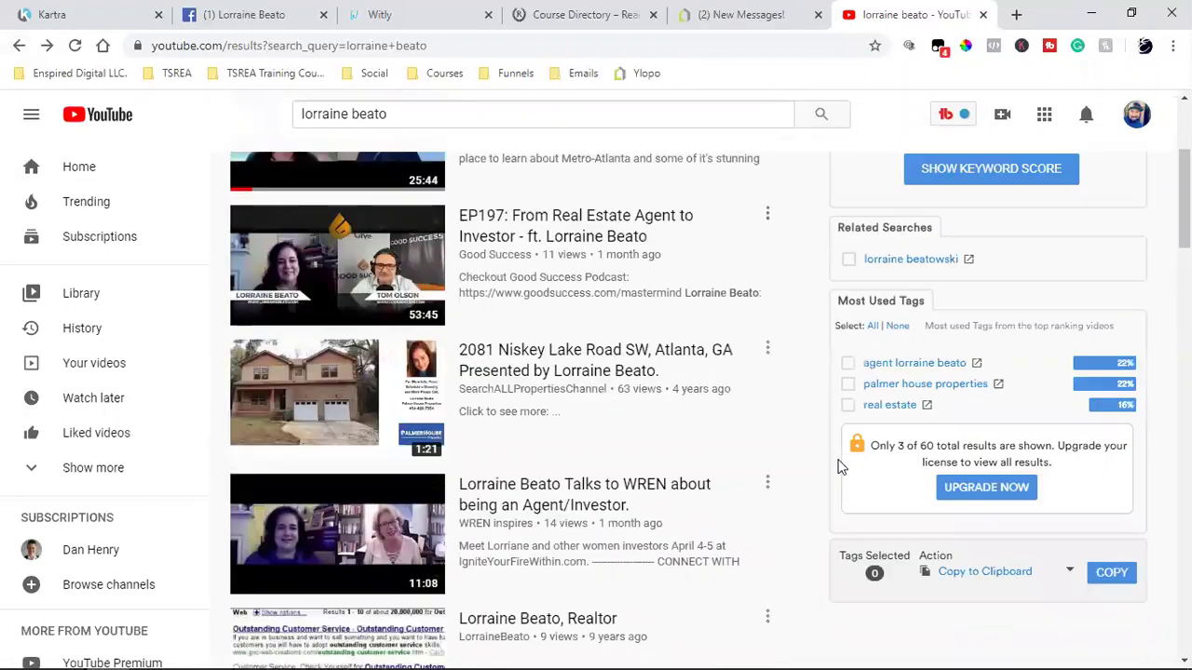
scroll(841, 468, down, 9)
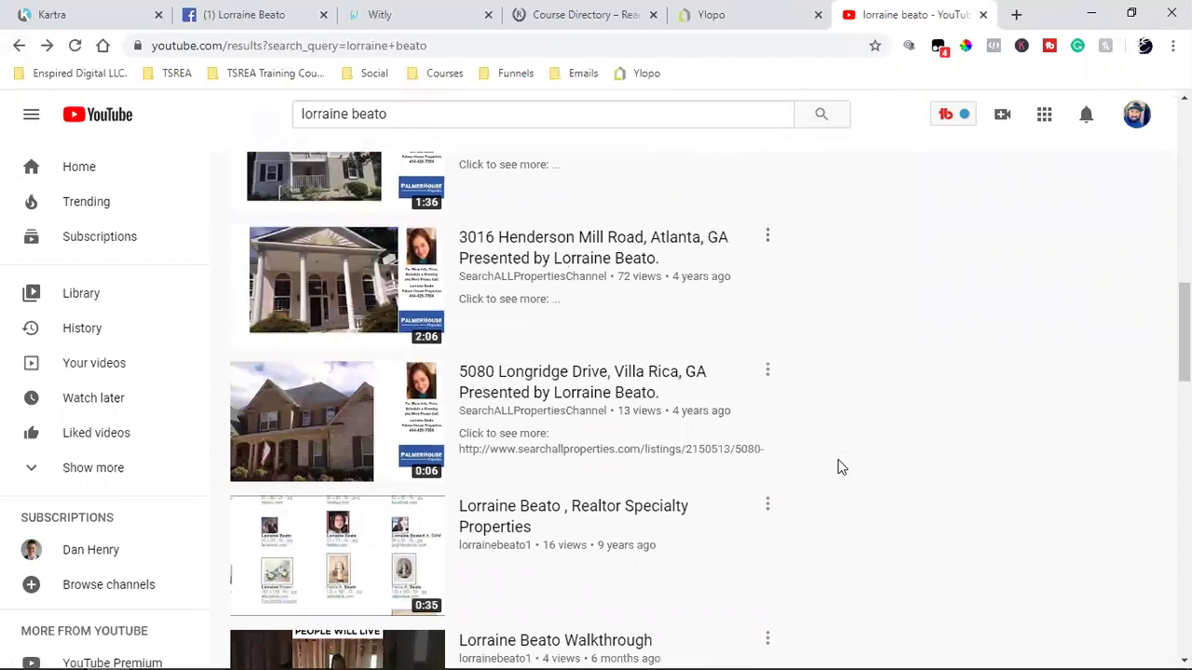
scroll(840, 468, down, 4)
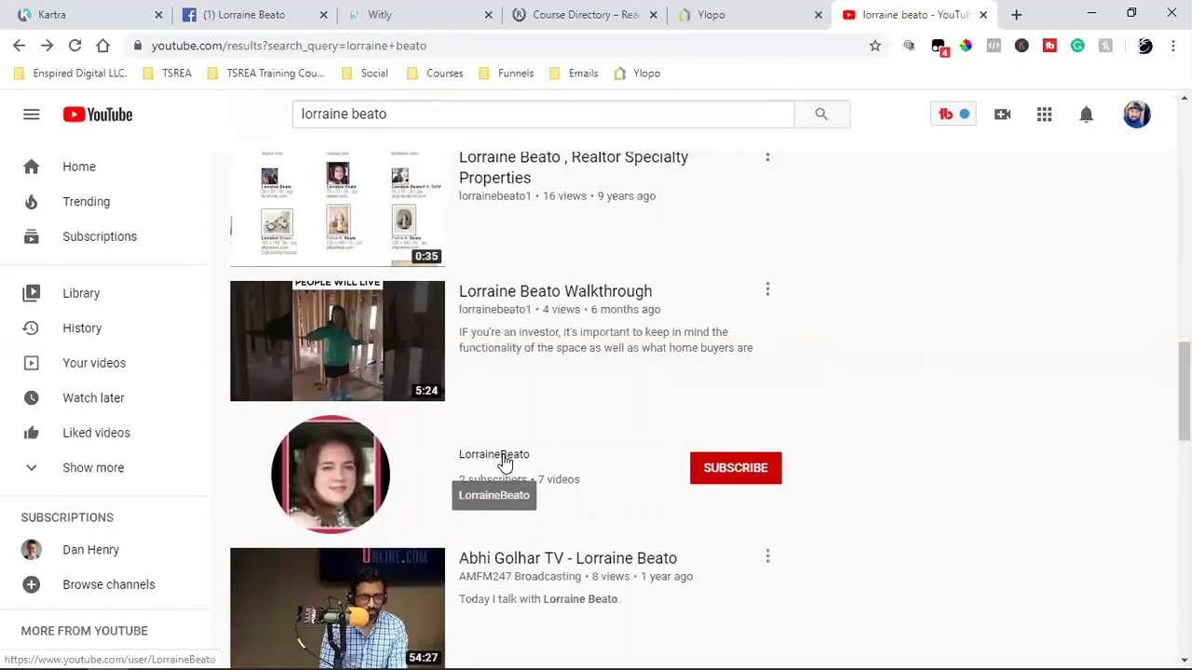
scroll(503, 458, down, 4)
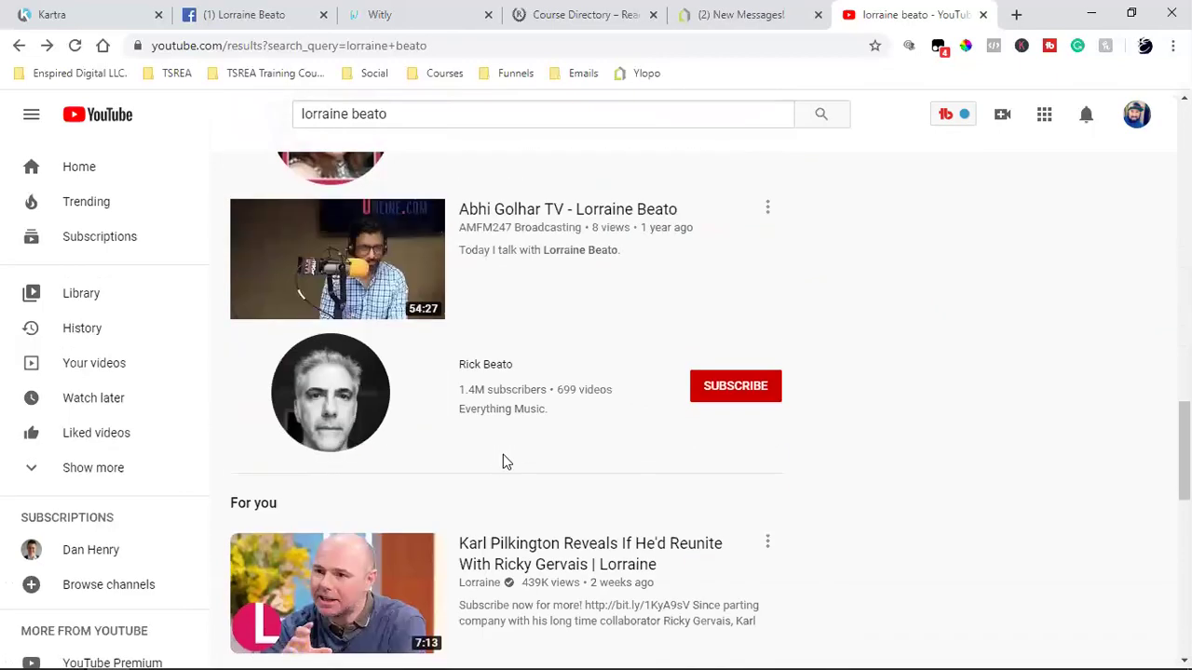
scroll(503, 460, down, 4)
scroll(502, 461, down, 2)
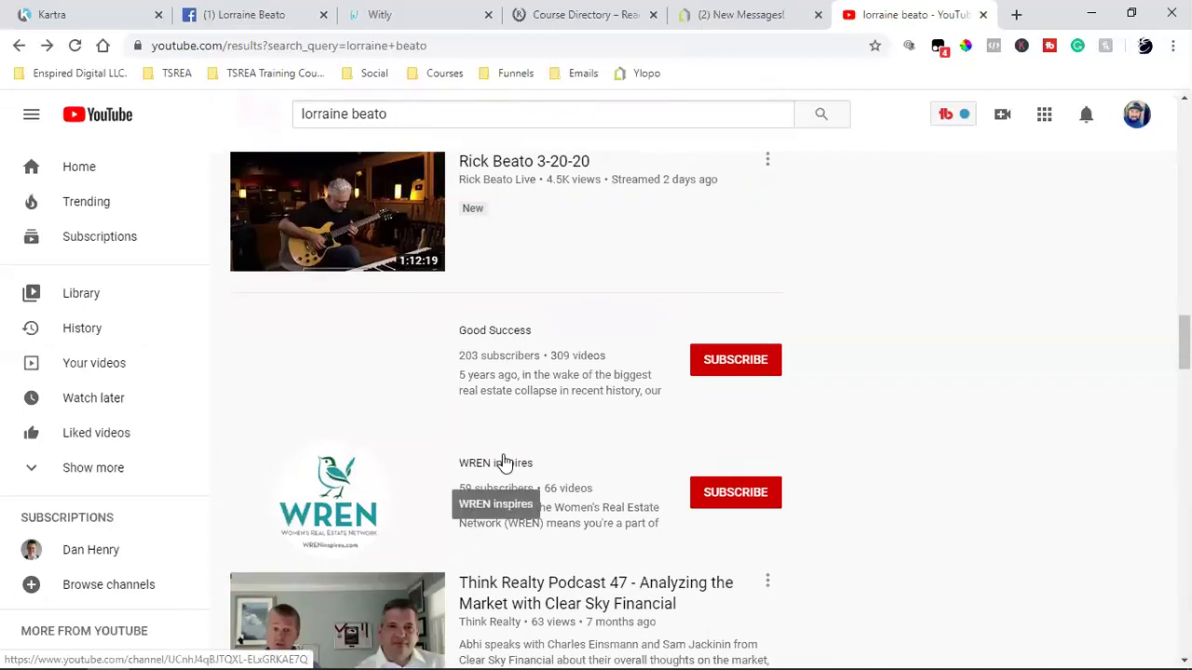
scroll(503, 462, down, 3)
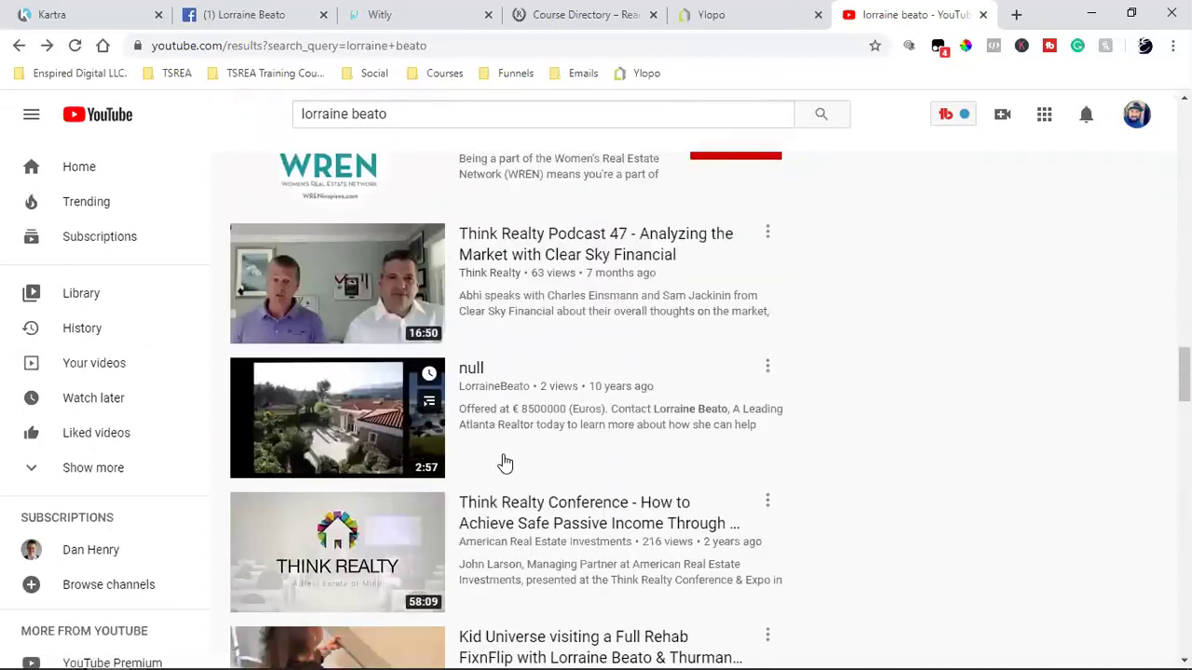
scroll(503, 463, down, 2)
scroll(502, 463, down, 2)
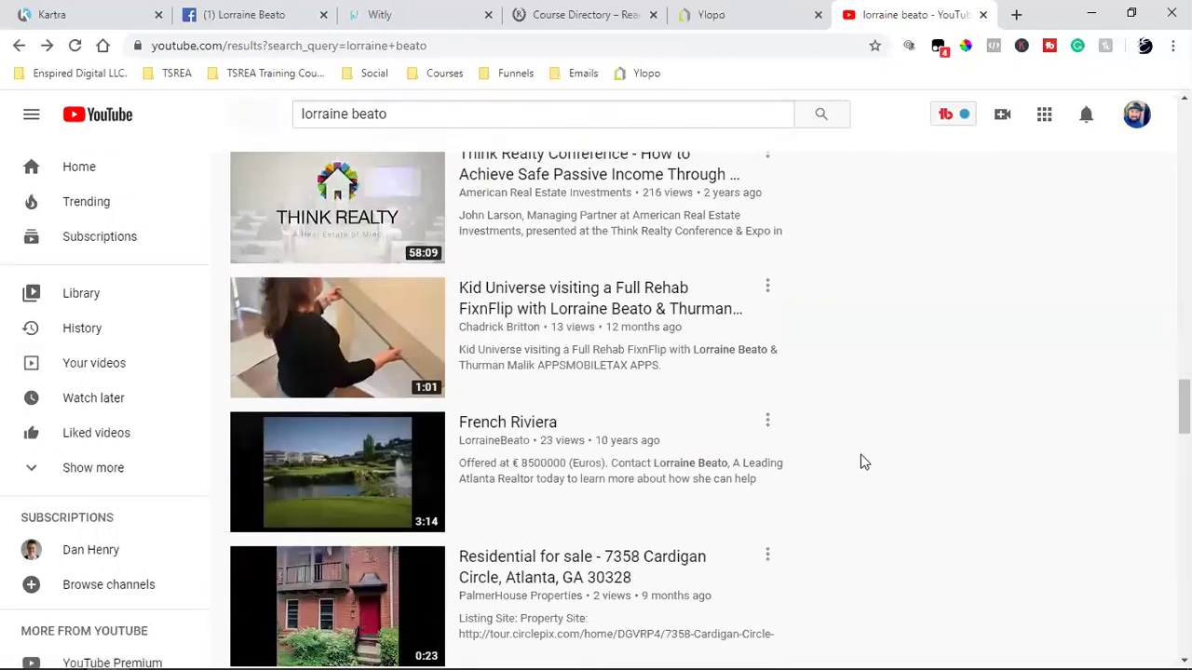
scroll(861, 461, down, 2)
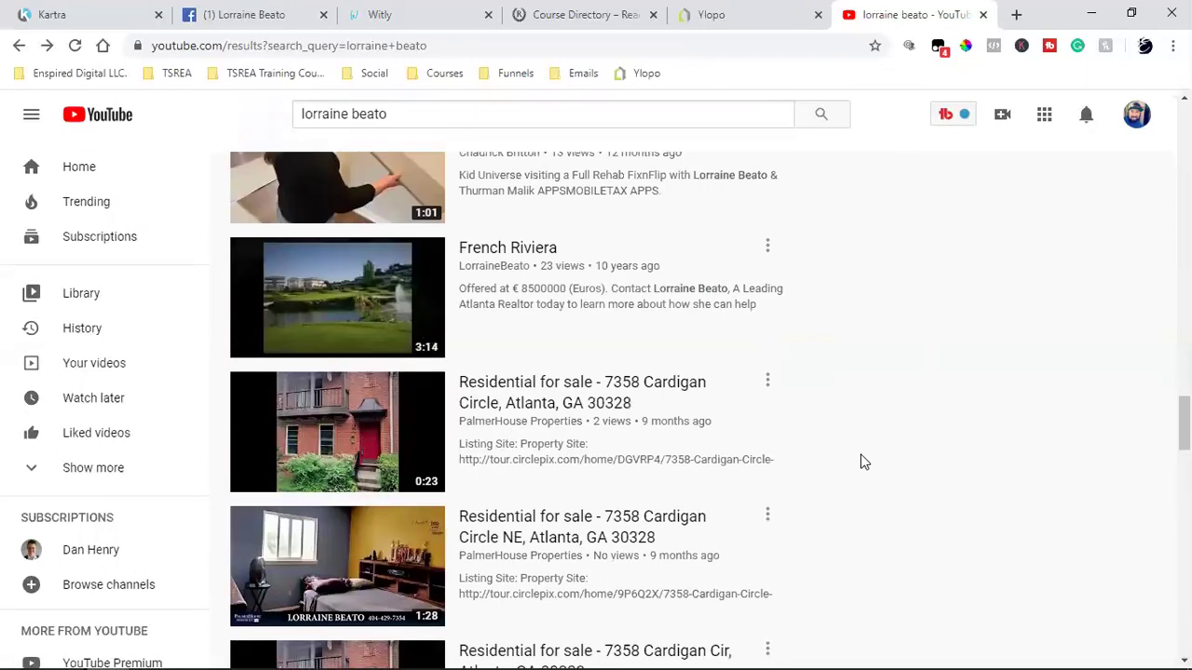
scroll(861, 461, down, 4)
scroll(863, 462, down, 2)
scroll(862, 461, down, 1)
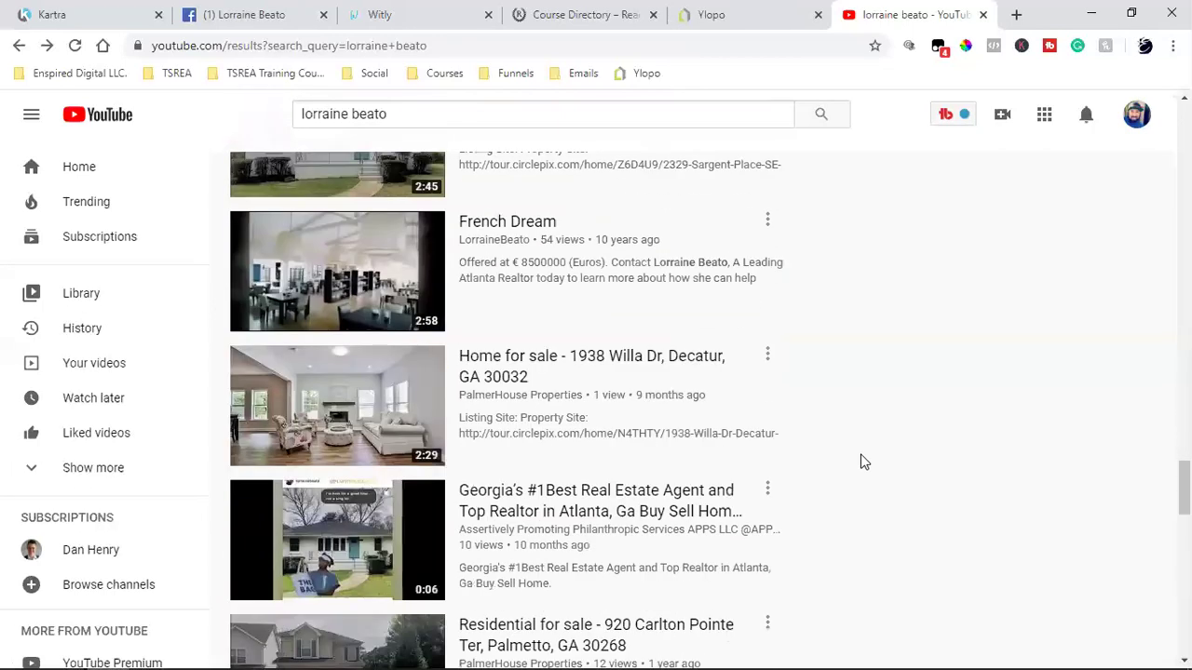
scroll(861, 461, down, 2)
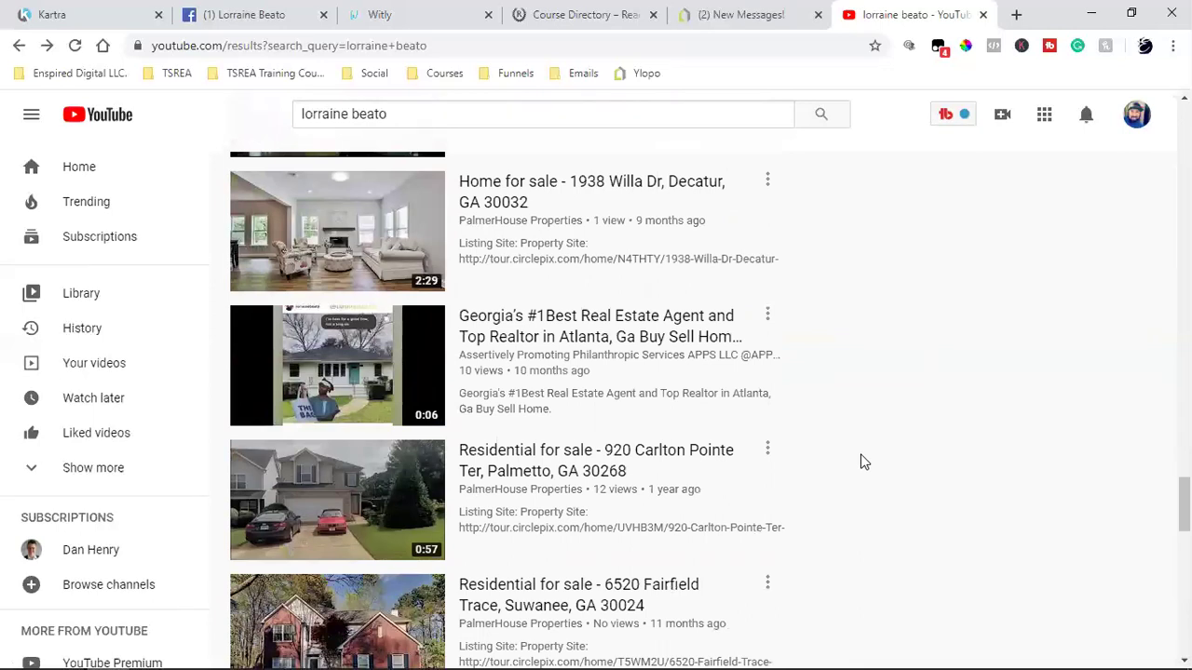
scroll(861, 461, down, 3)
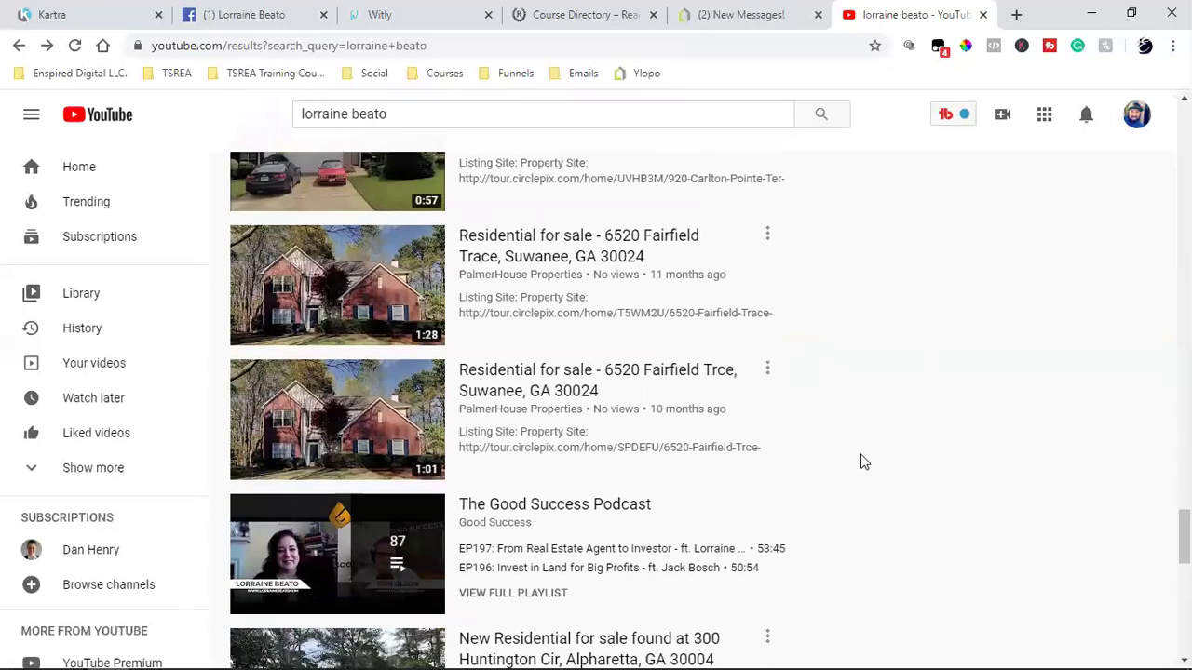
mouse_move(545, 458)
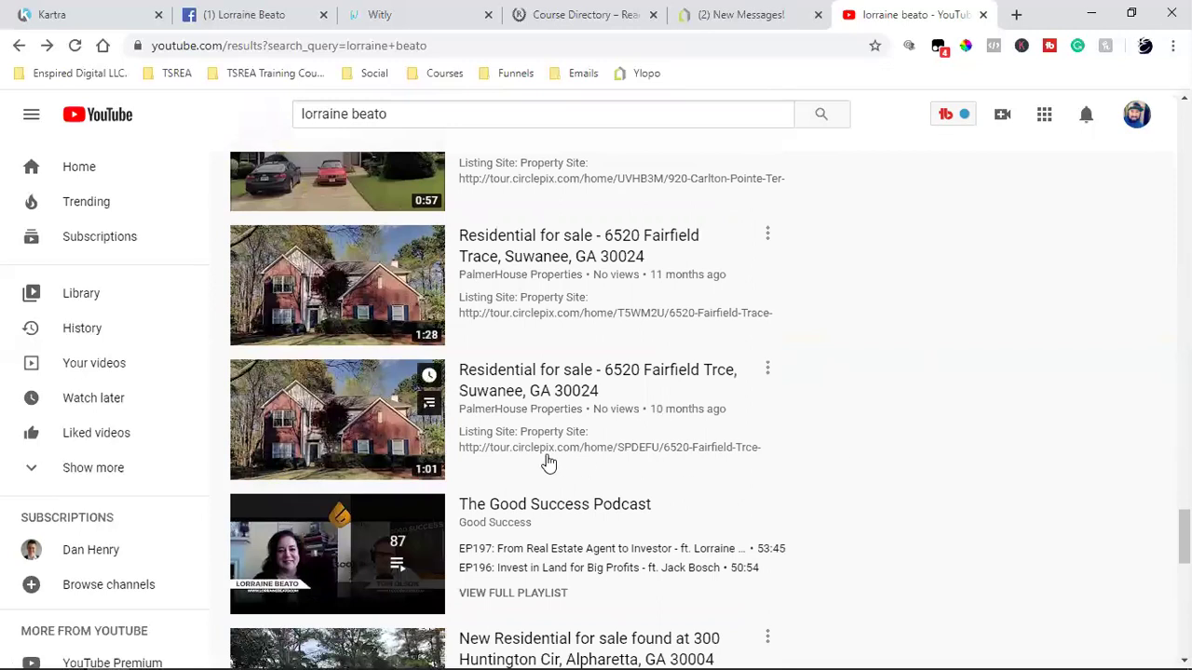
click(504, 419)
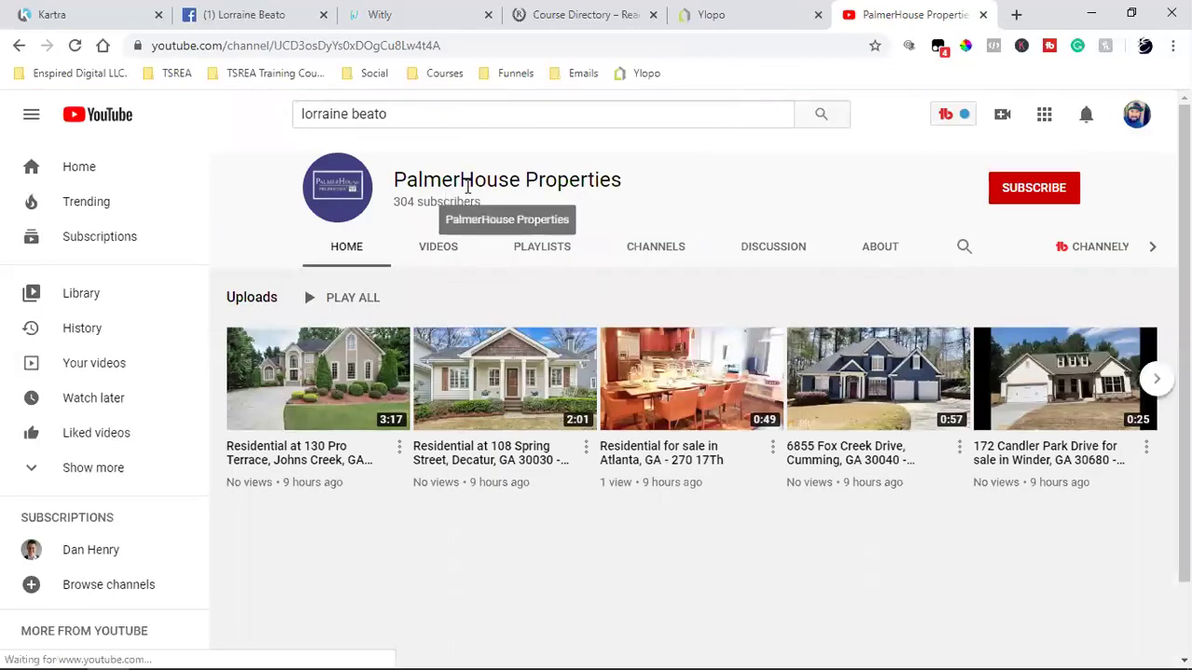
triple_click(473, 180)
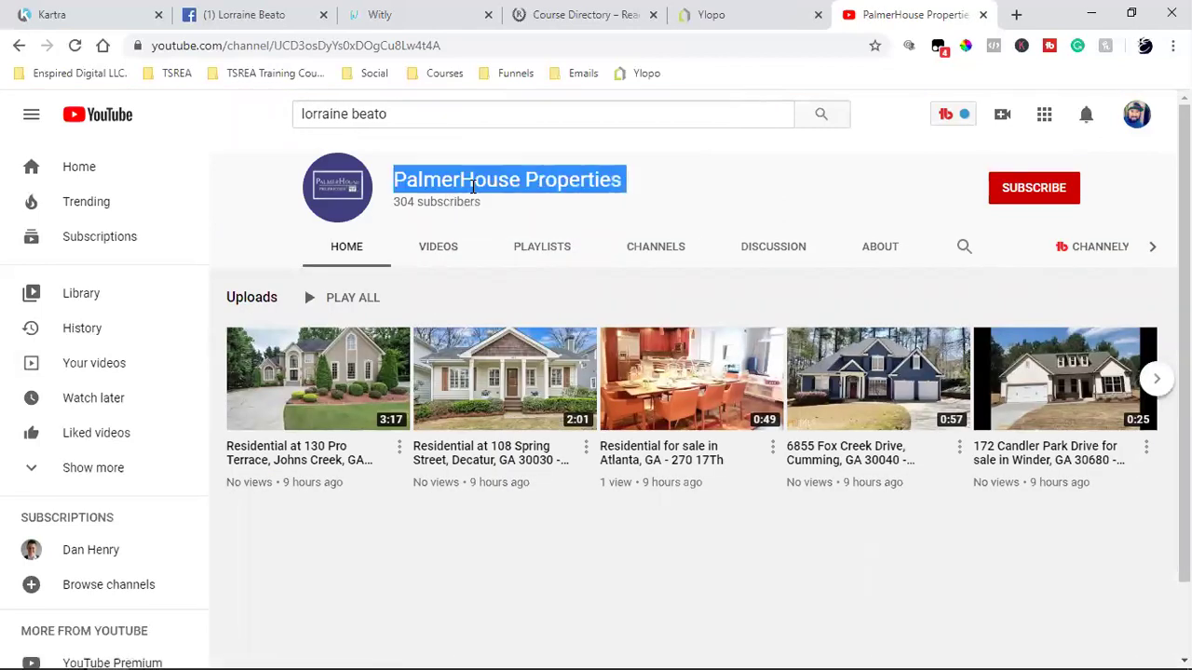
triple_click(473, 182)
click(18, 45)
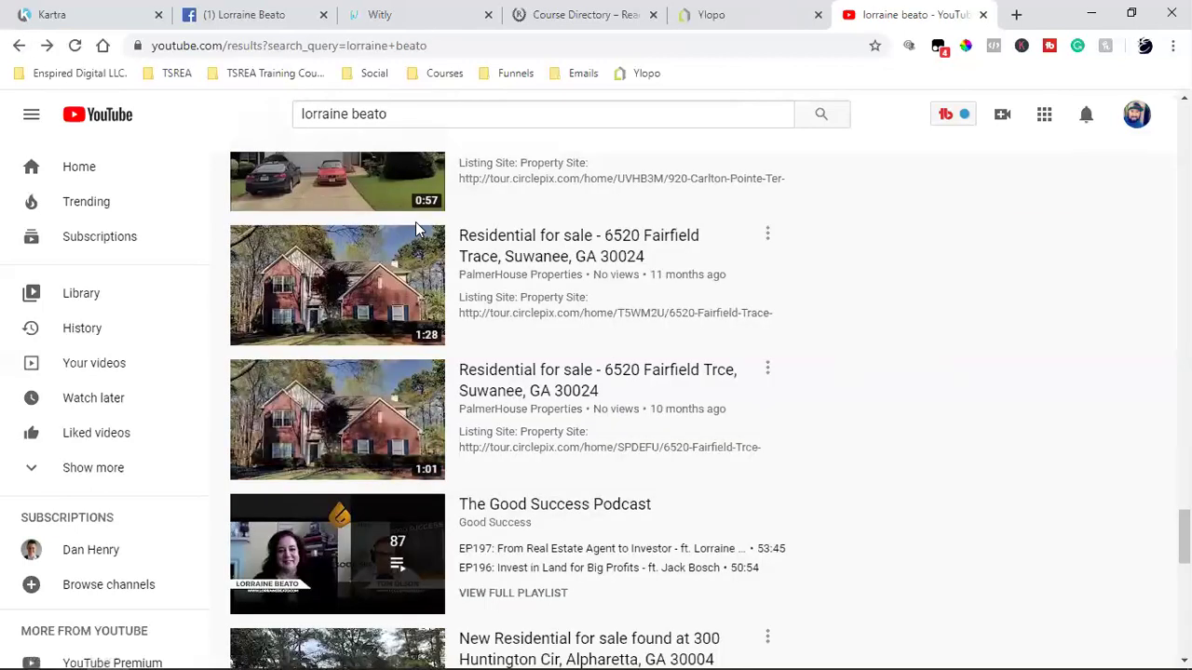
click(815, 15)
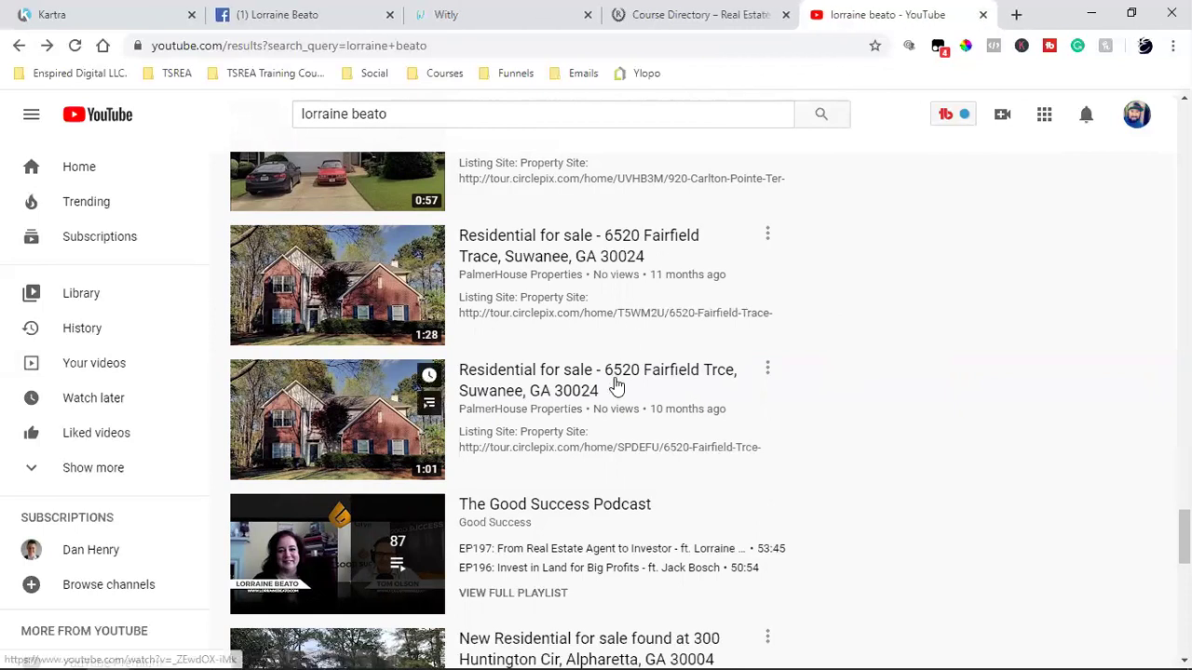
scroll(614, 384, down, 6)
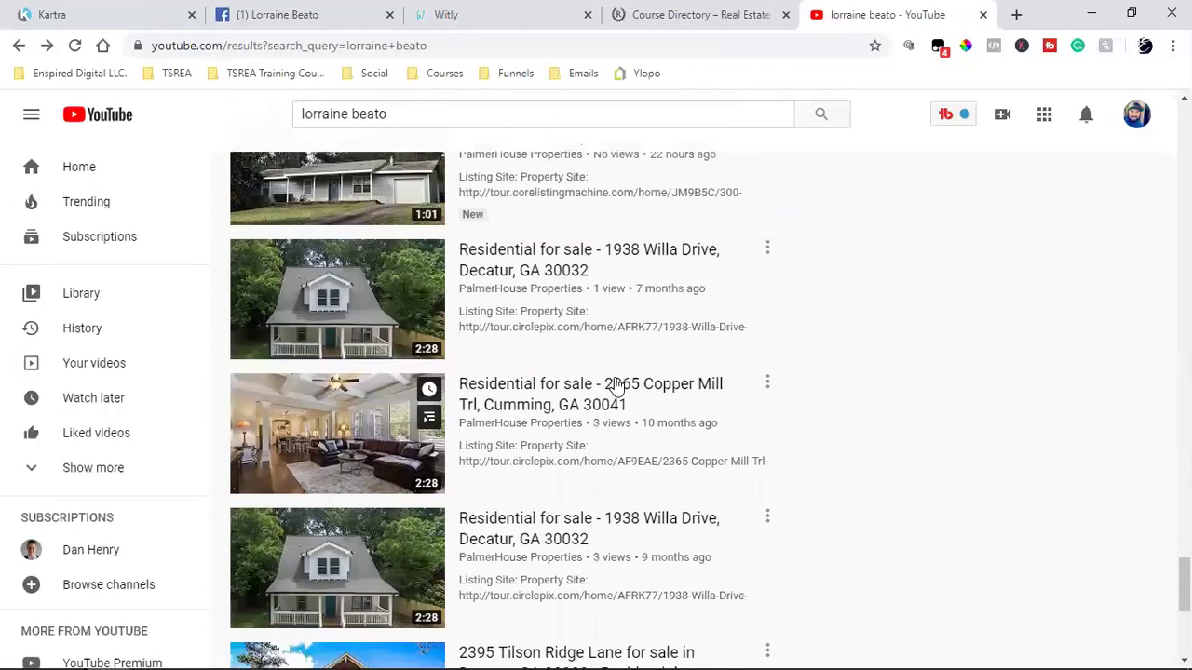
scroll(615, 385, down, 10)
click(497, 121)
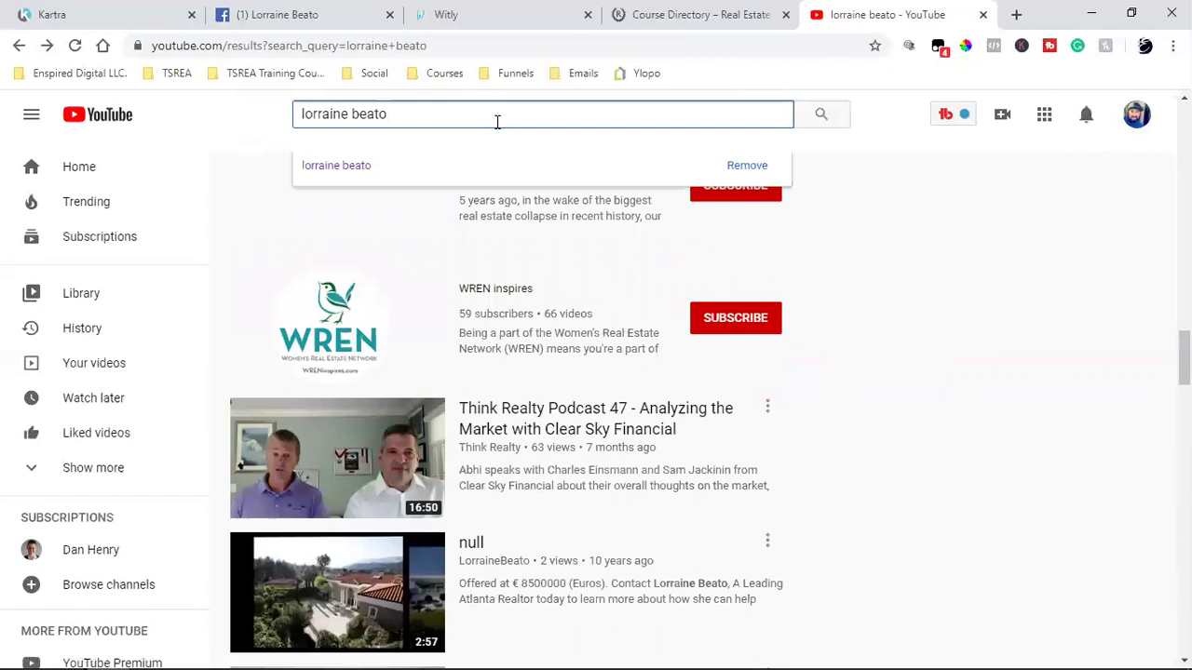
text(1)
key(Return)
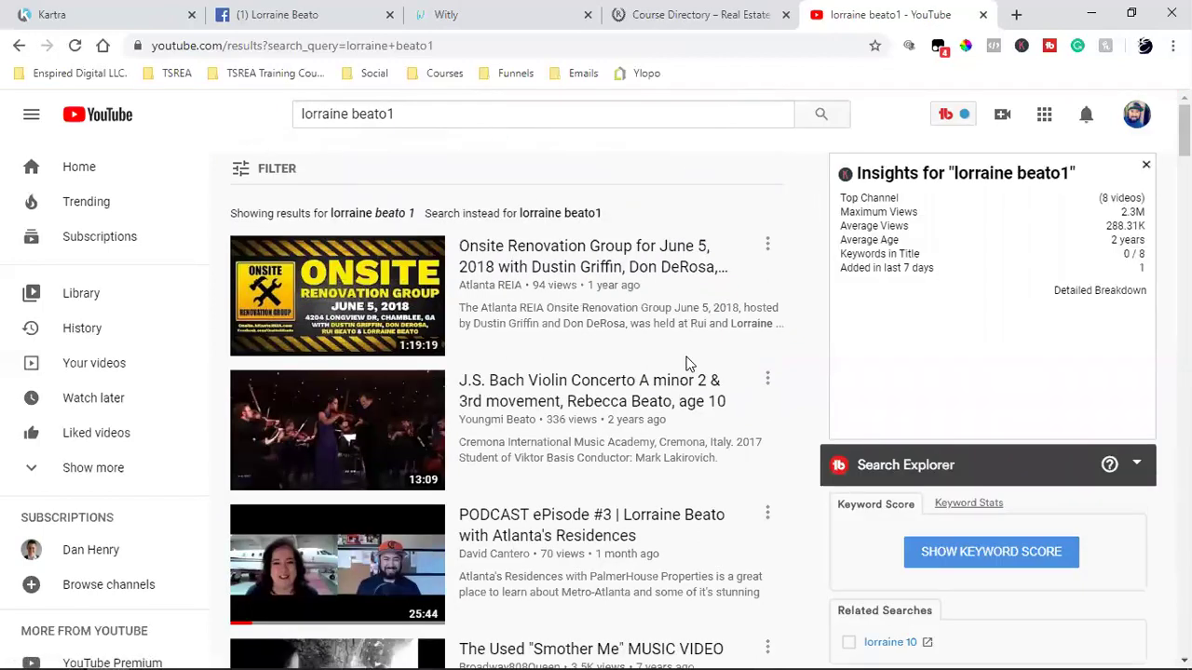
scroll(687, 363, down, 5)
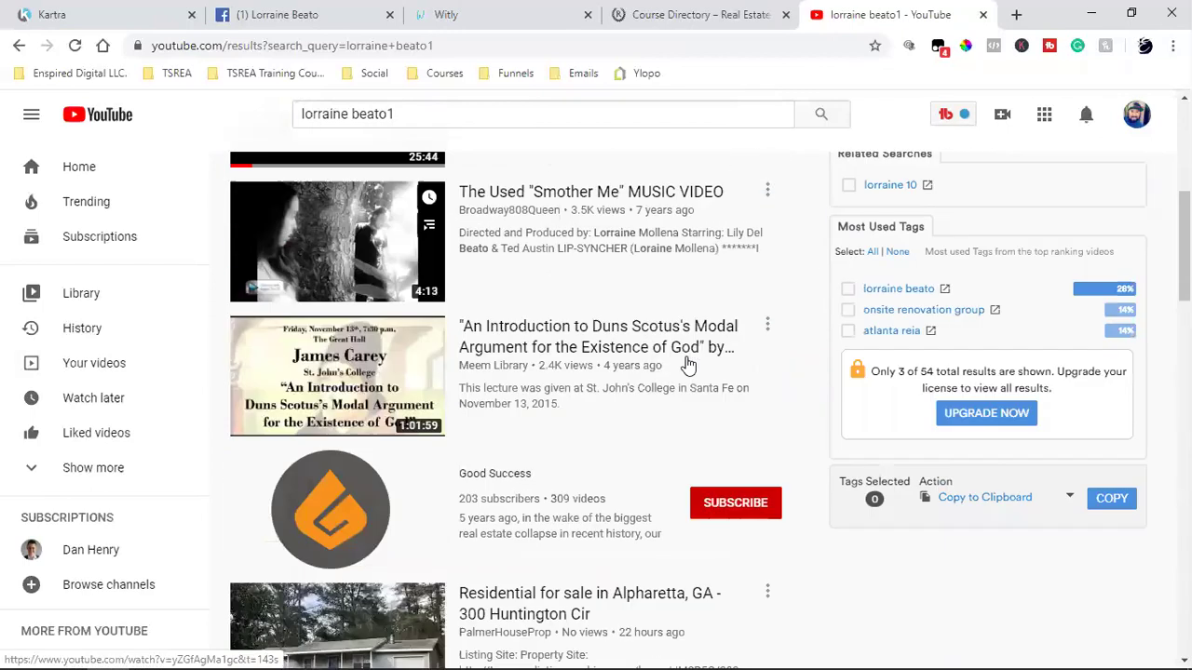
scroll(687, 363, down, 5)
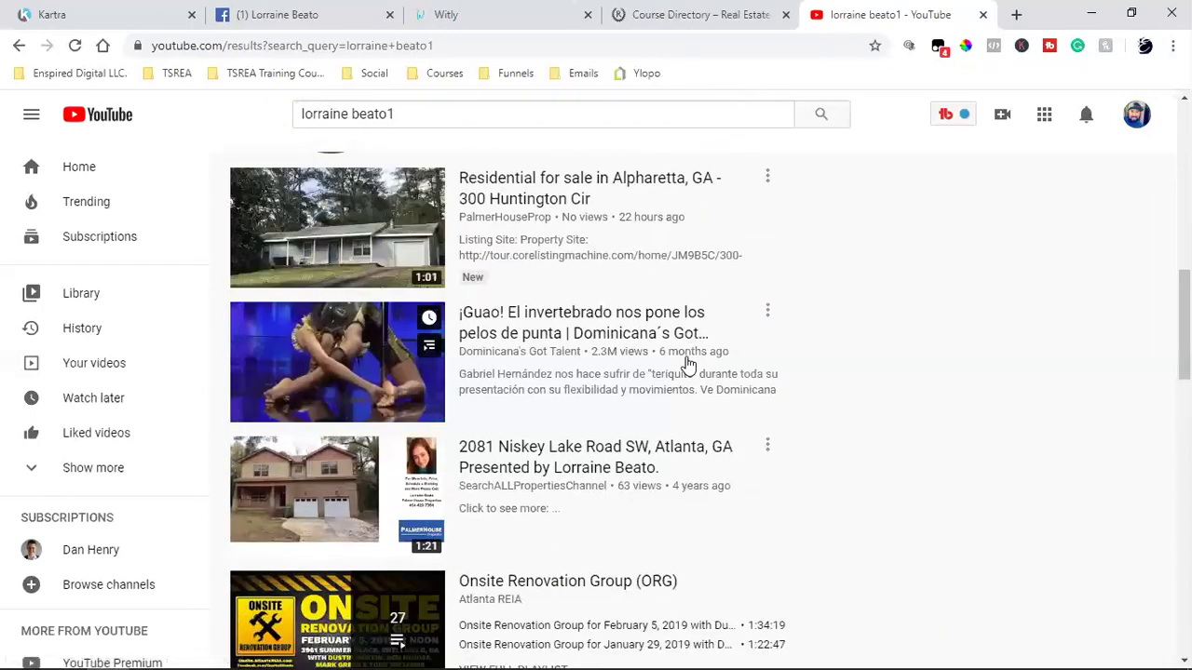
click(521, 523)
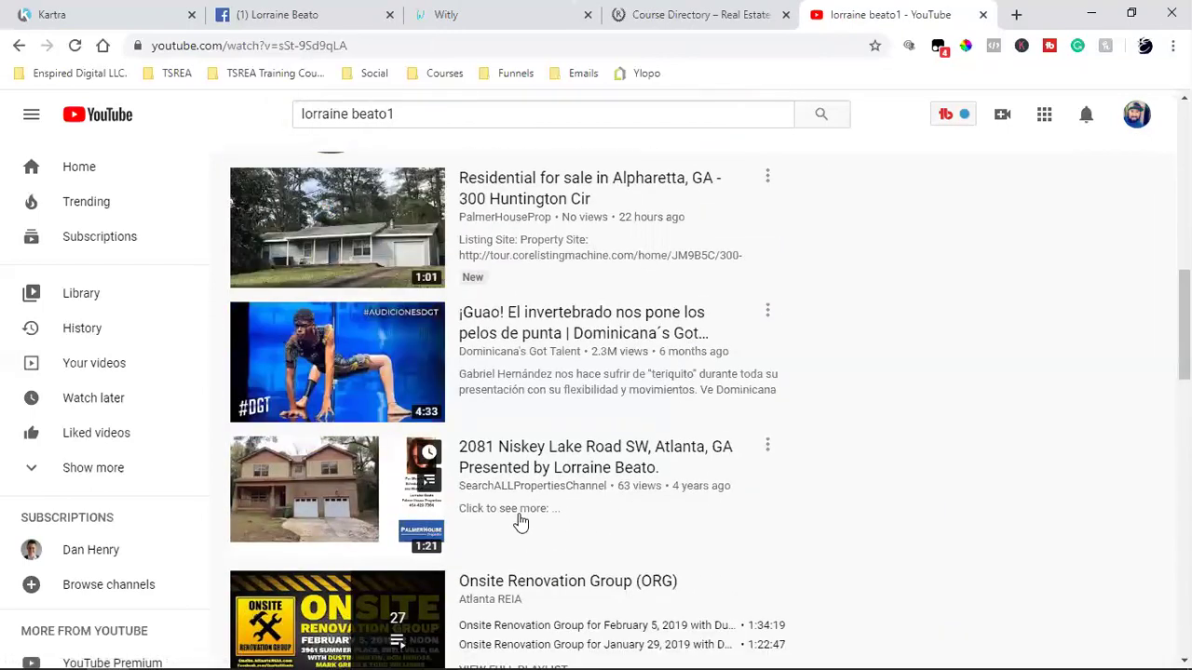
scroll(344, 556, down, 2)
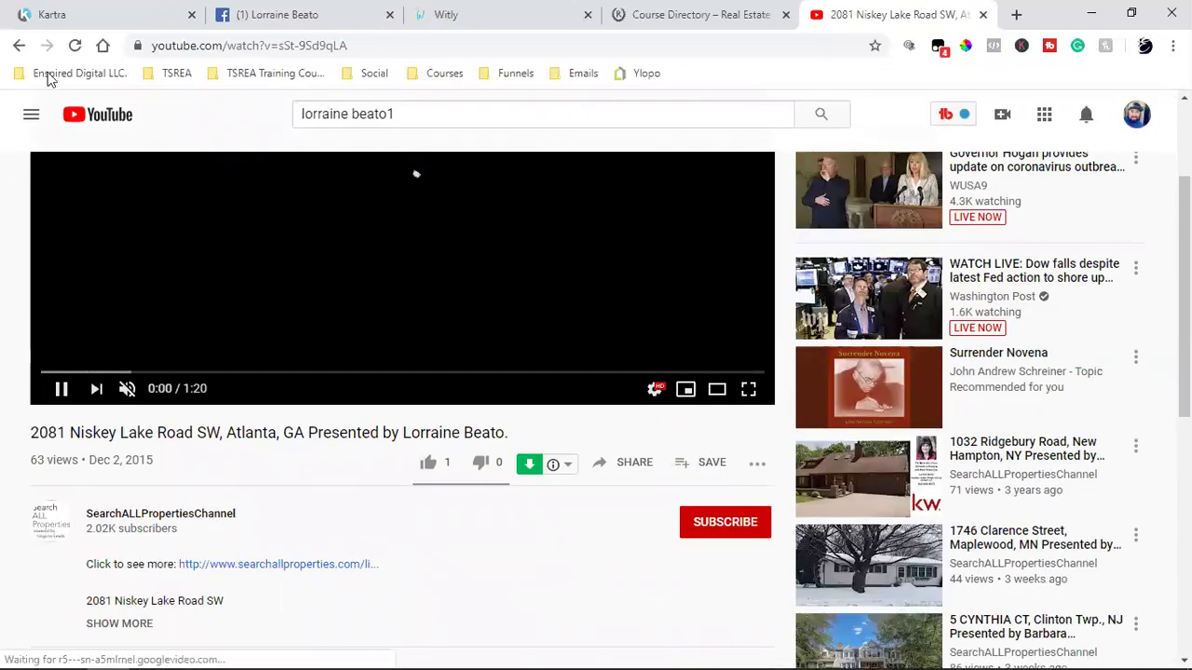
click(18, 46)
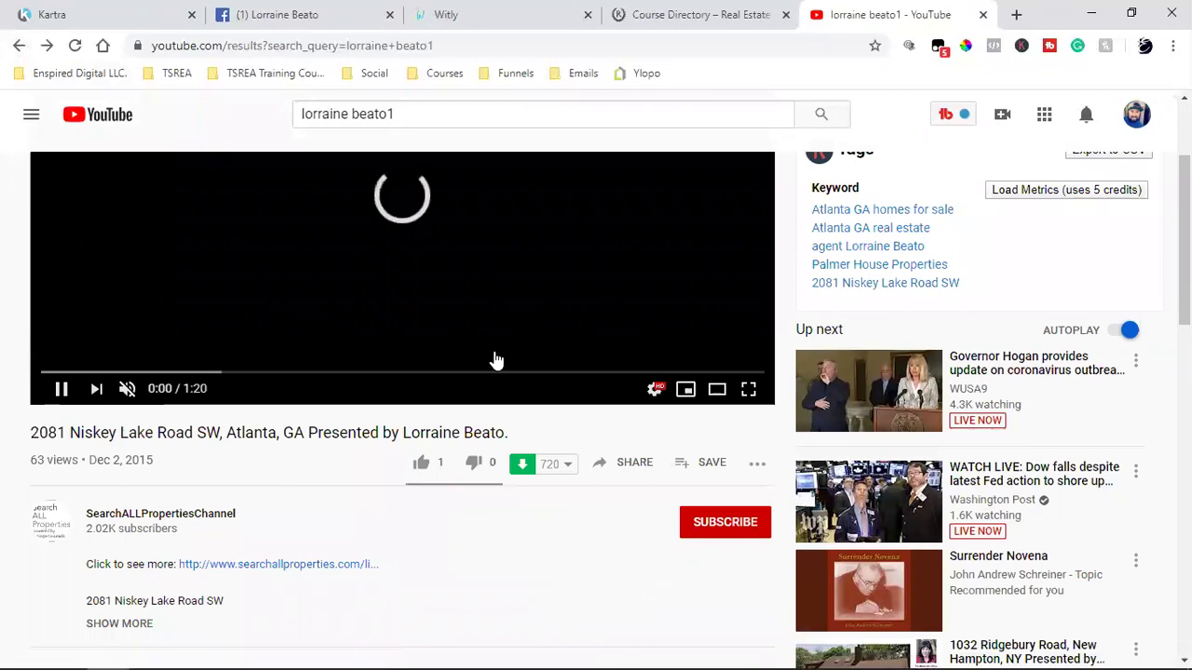
scroll(633, 389, down, 5)
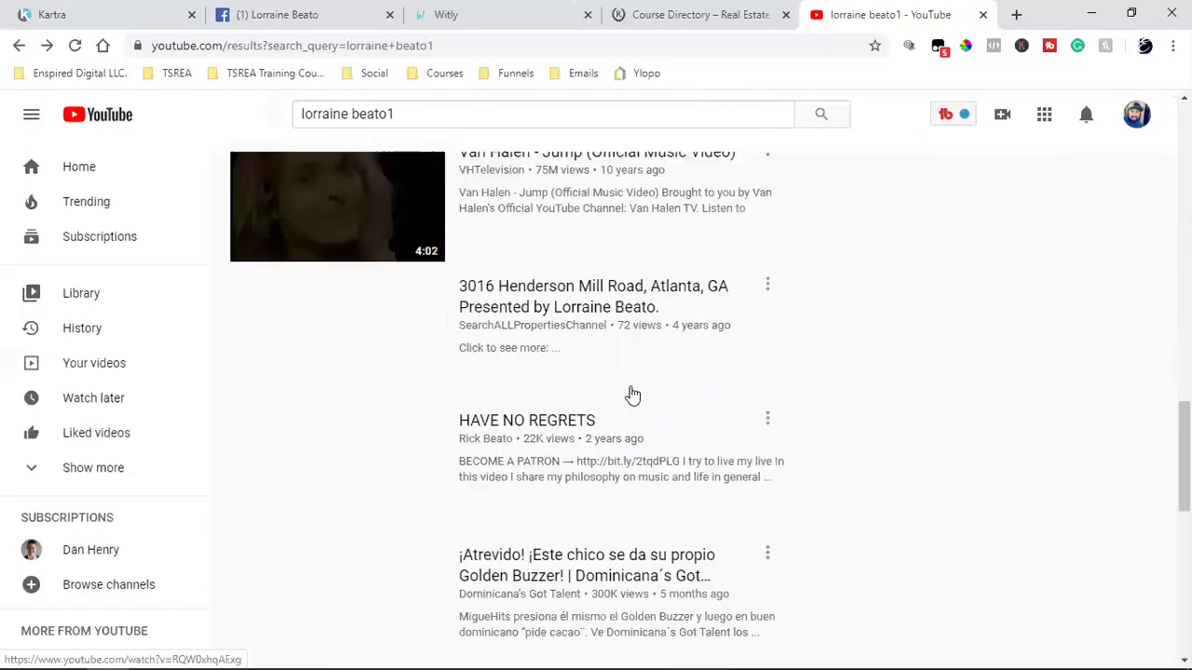
scroll(700, 403, down, 1)
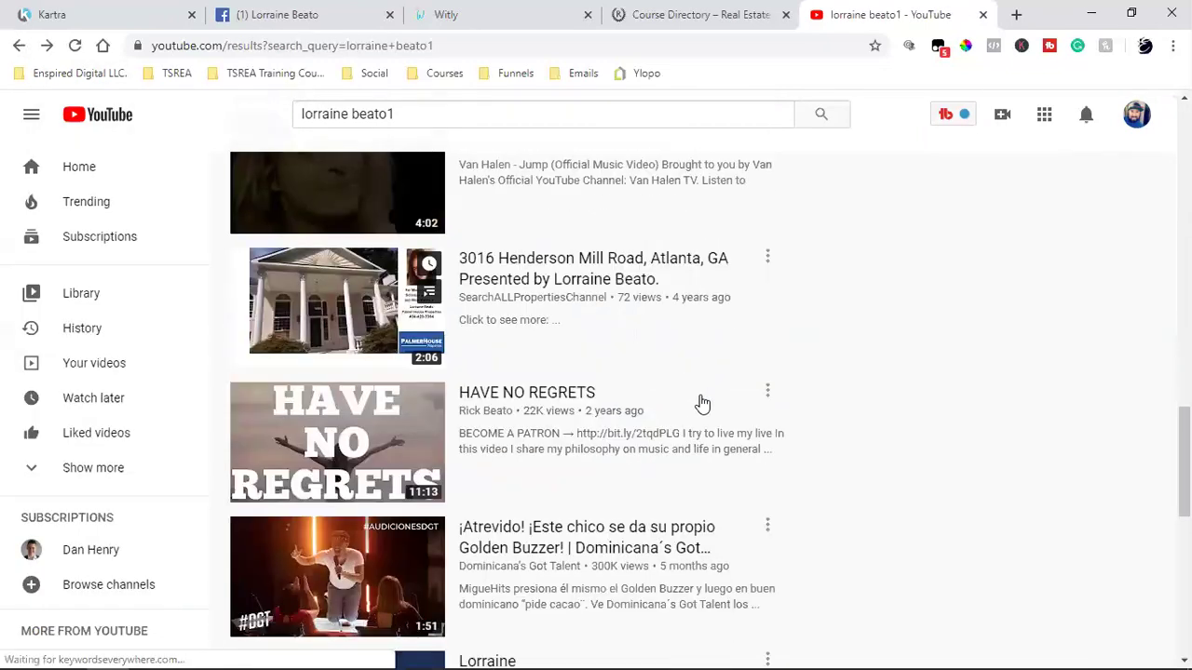
scroll(702, 403, down, 5)
scroll(352, 164, up, 10)
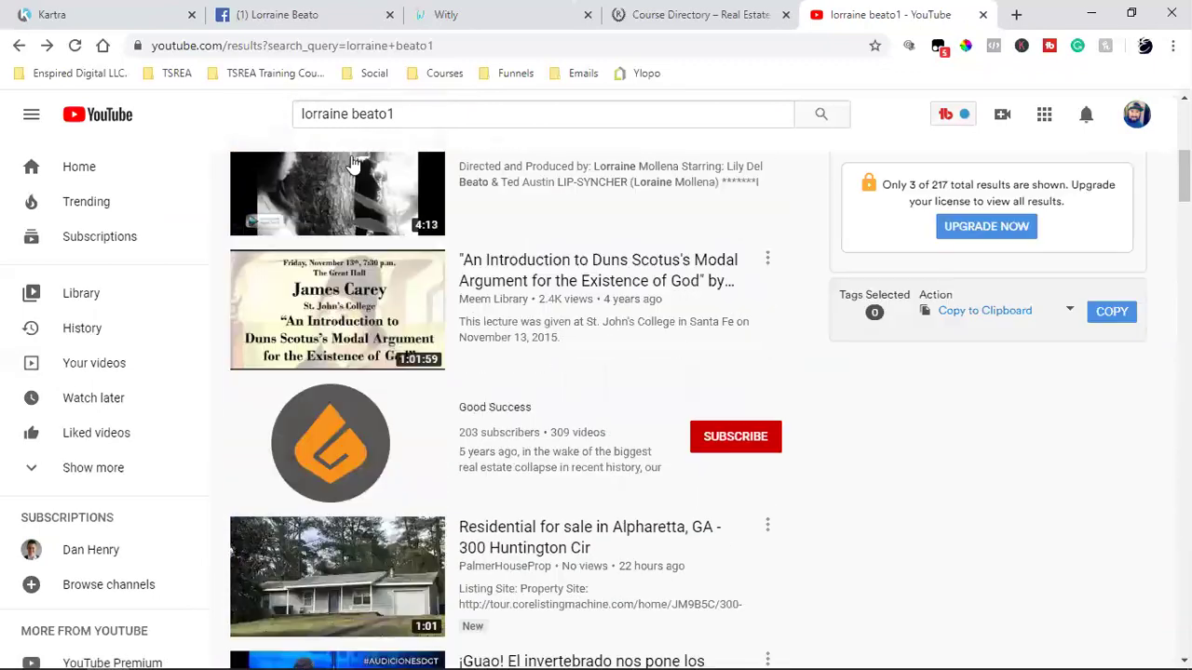
click(354, 111)
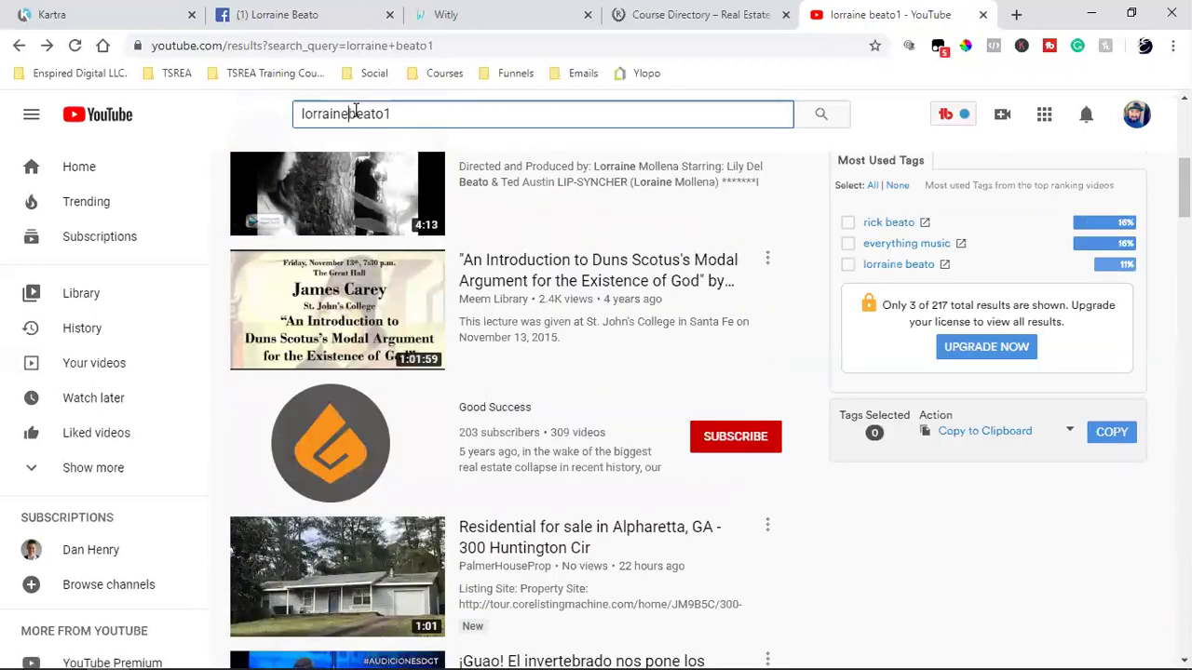
key(Return)
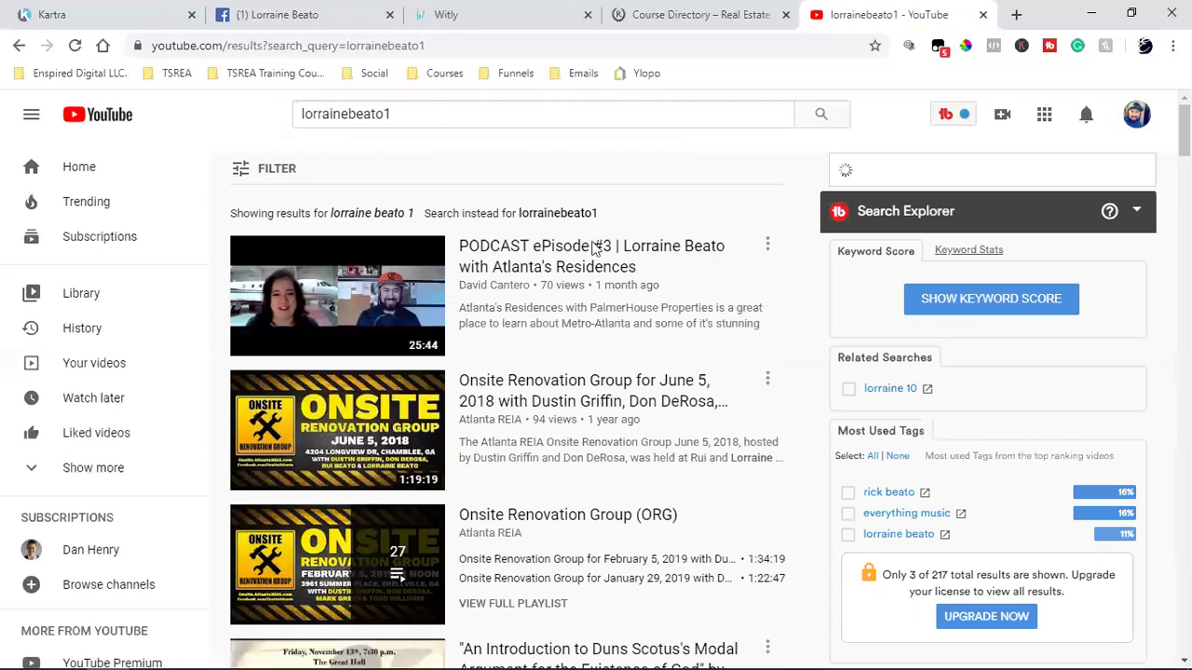
Search the suggested name spelling ending in '1' and open the Atlanta's Residences channel
click(365, 214)
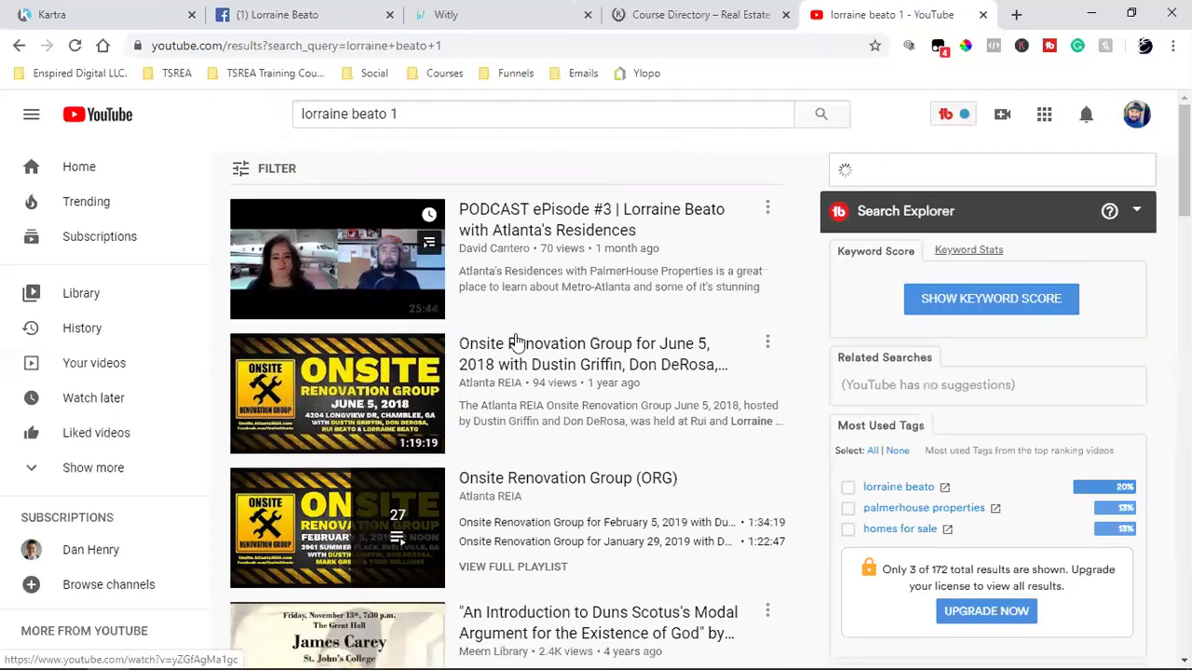
scroll(664, 370, down, 2)
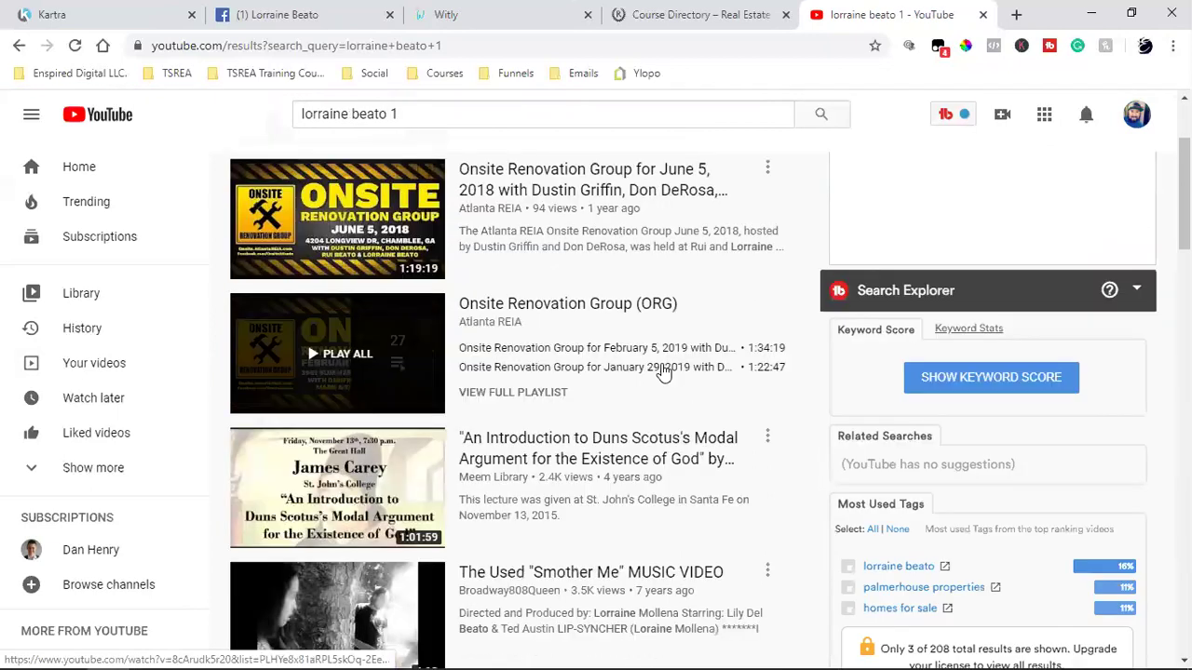
scroll(663, 370, down, 2)
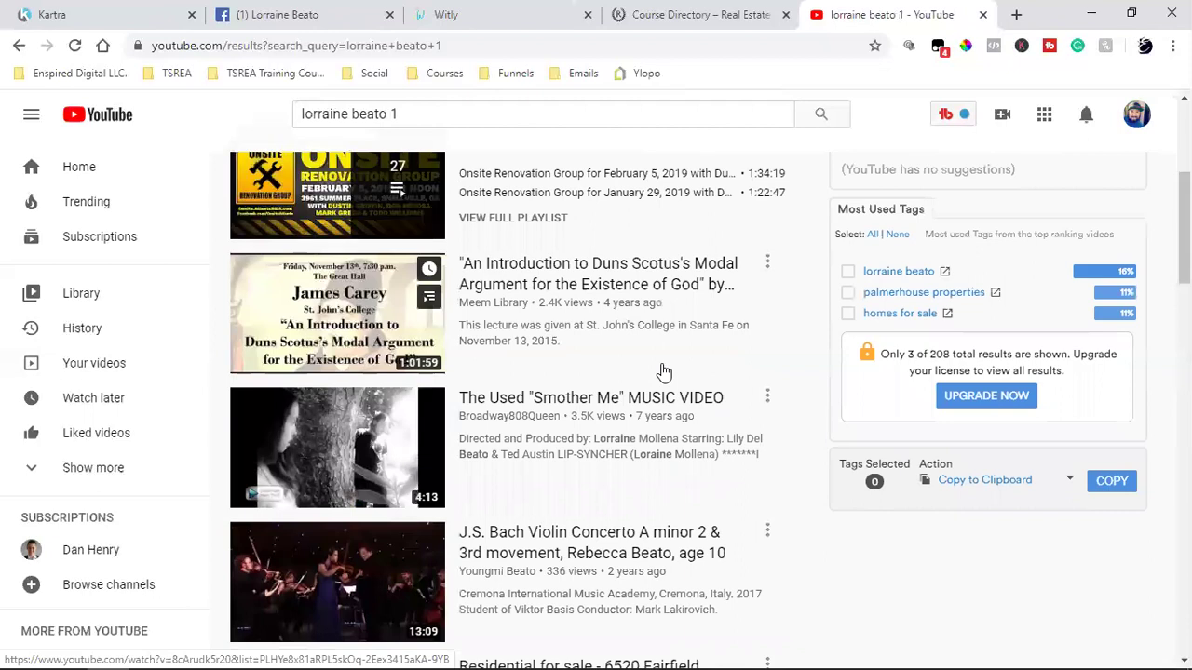
scroll(664, 370, down, 3)
scroll(664, 371, down, 2)
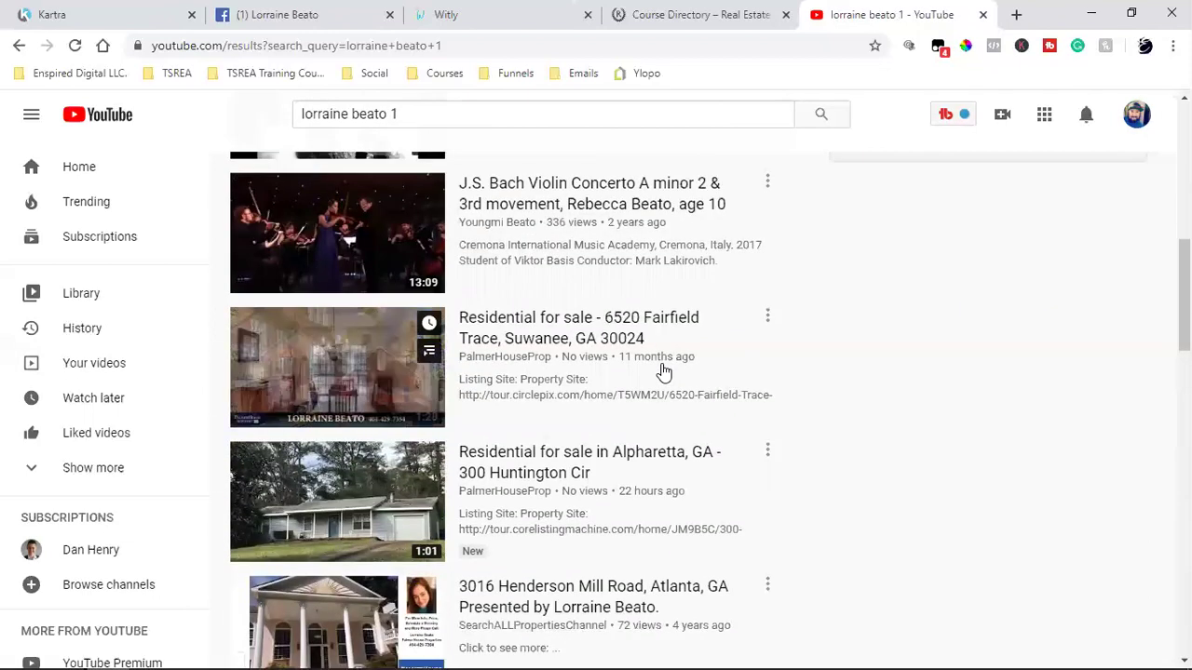
scroll(664, 371, down, 2)
scroll(664, 370, down, 2)
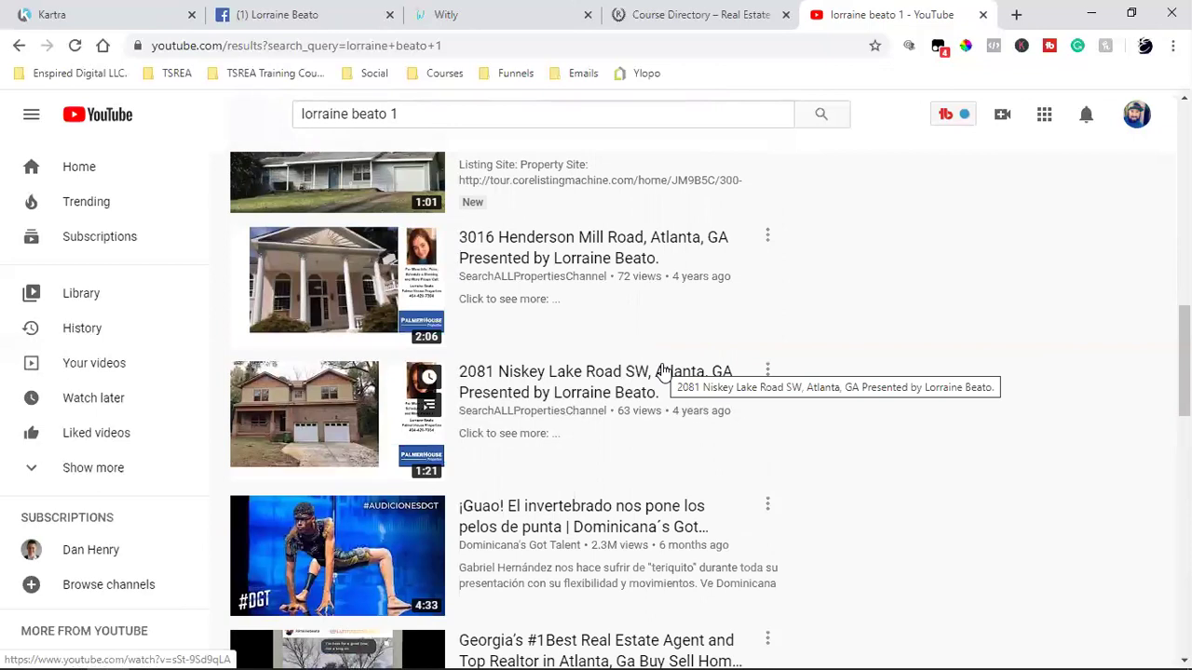
scroll(664, 370, down, 4)
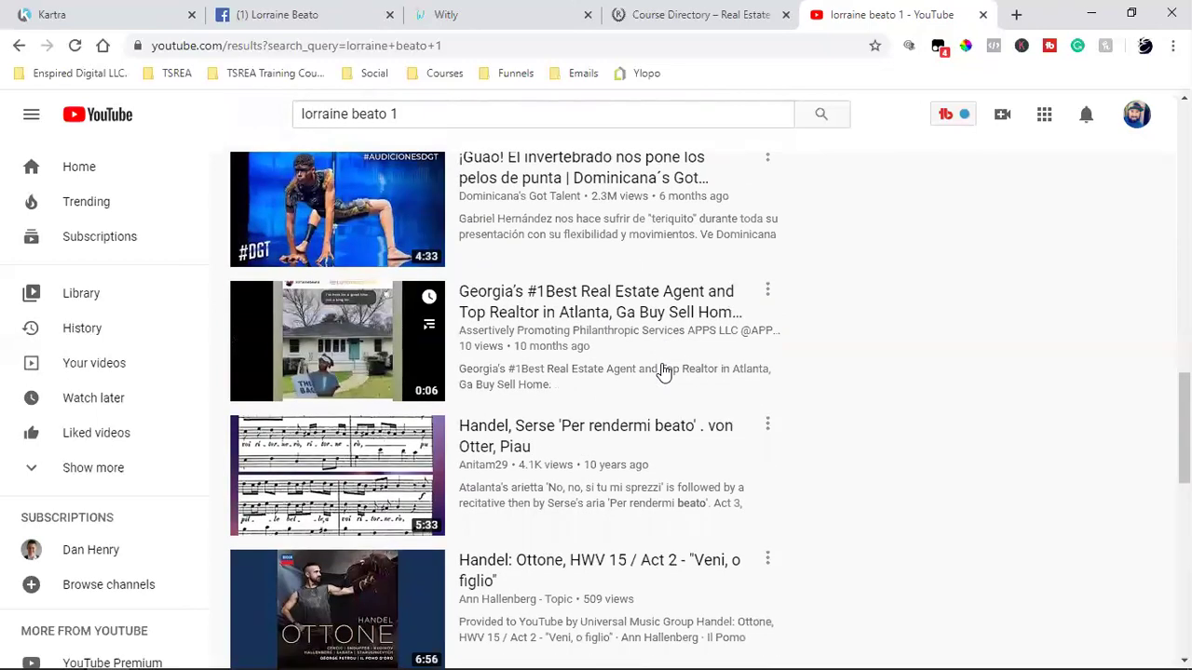
scroll(664, 371, down, 9)
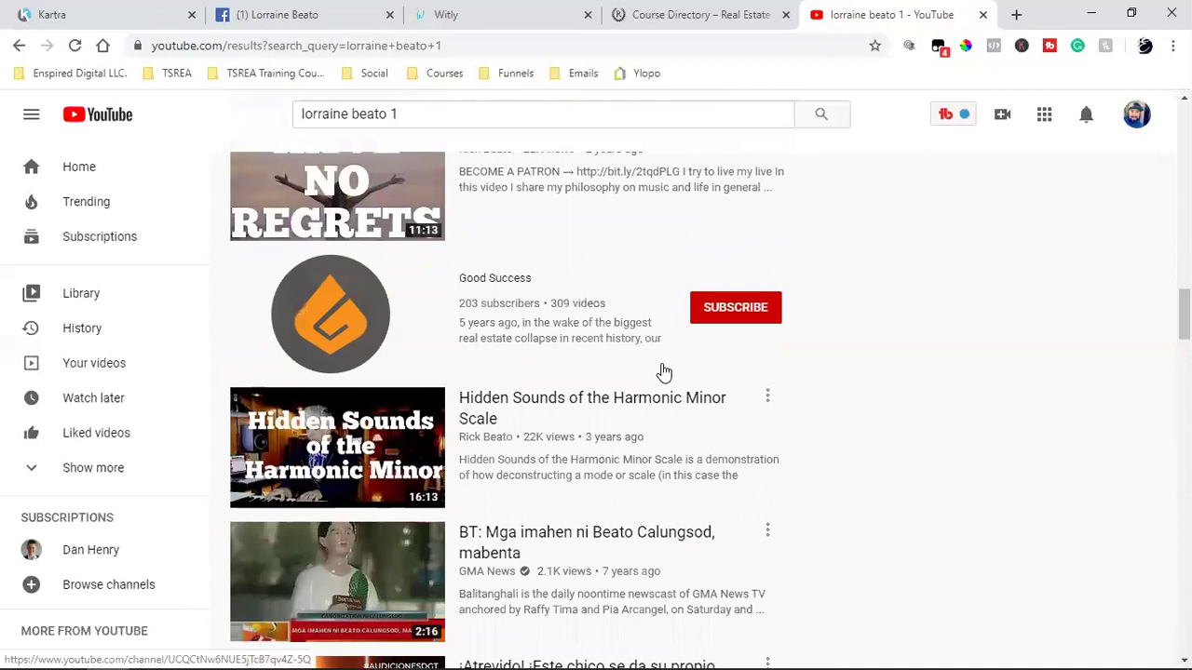
scroll(664, 371, down, 8)
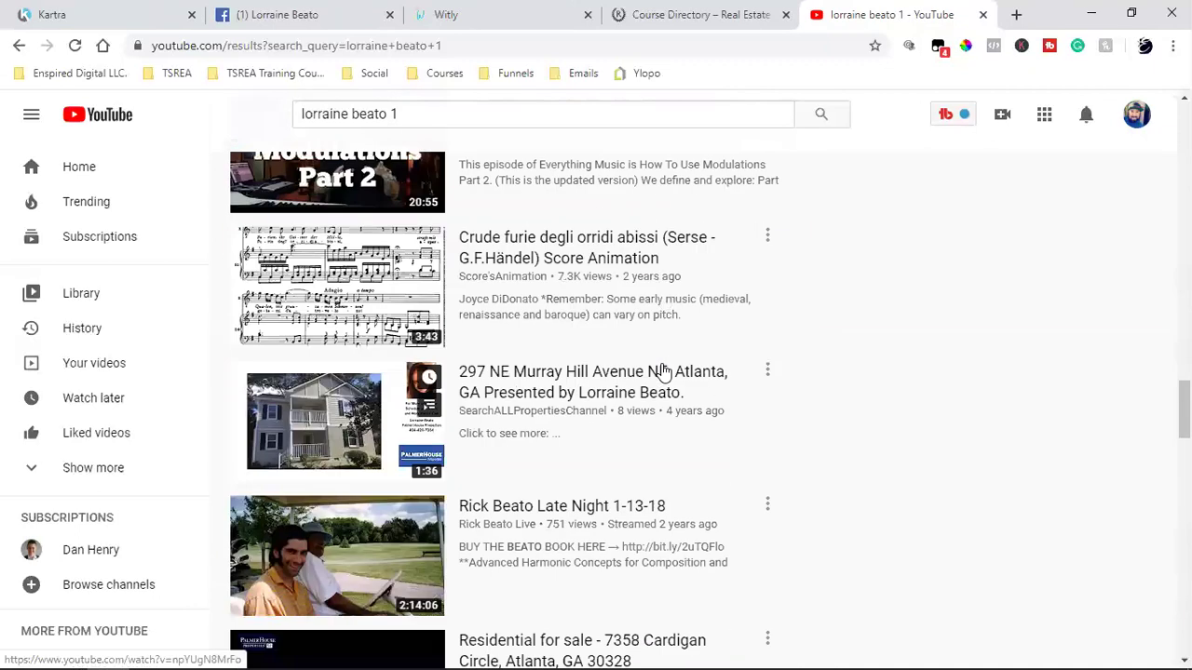
scroll(663, 370, down, 6)
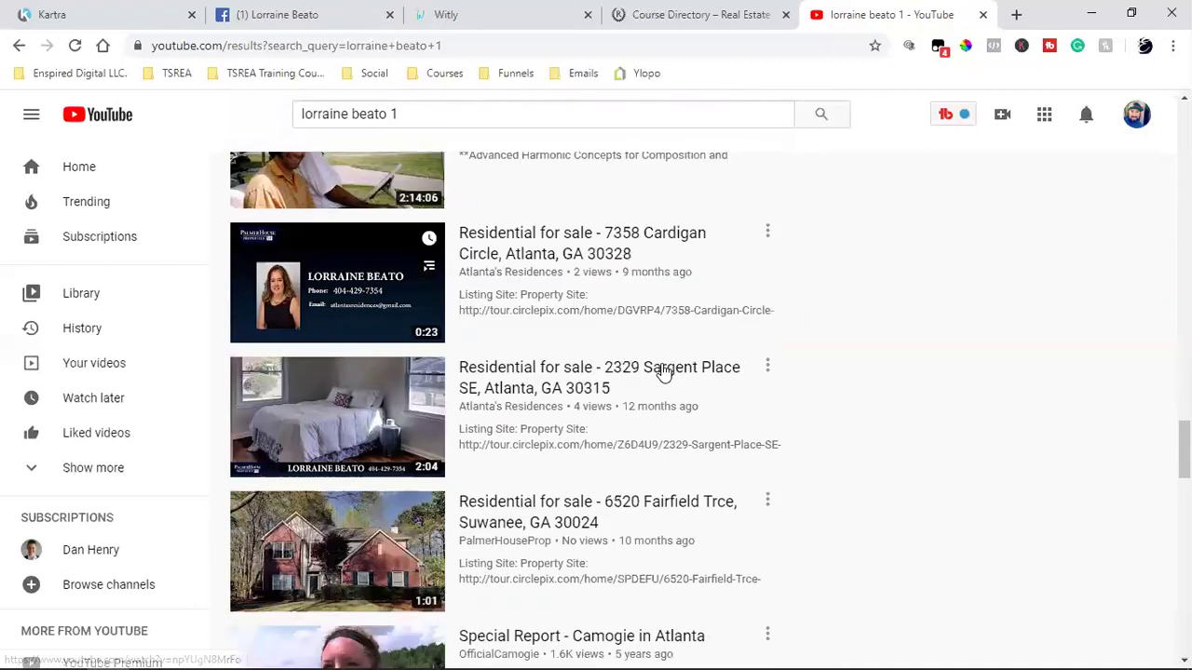
scroll(509, 528, up, 4)
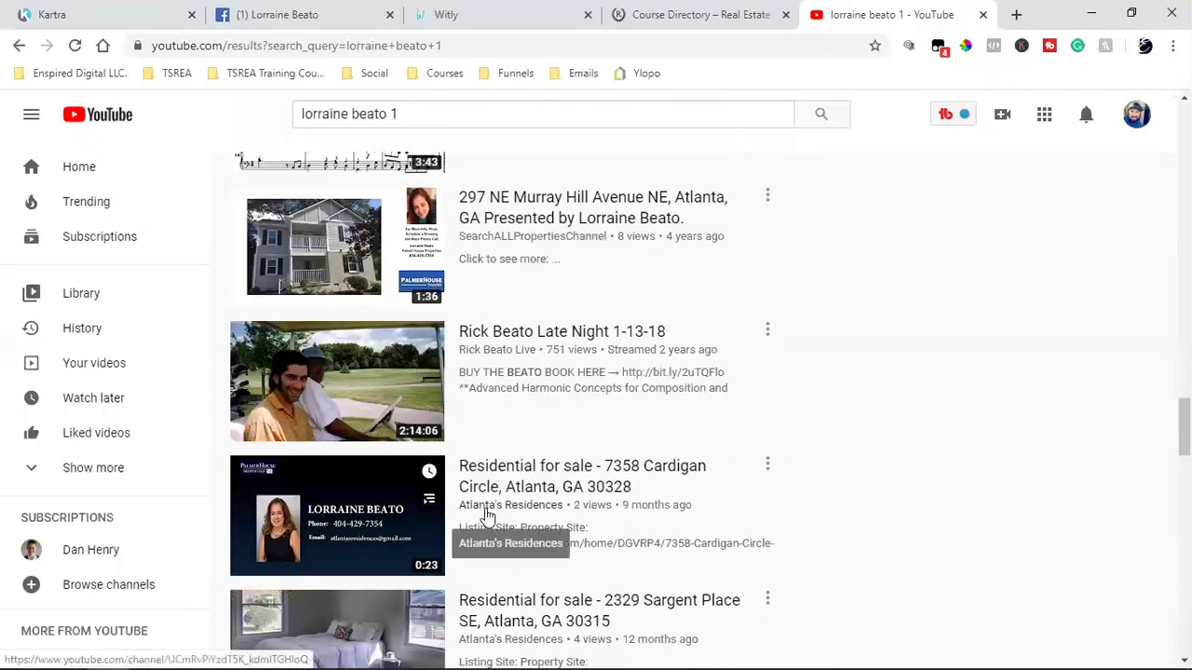
click(486, 515)
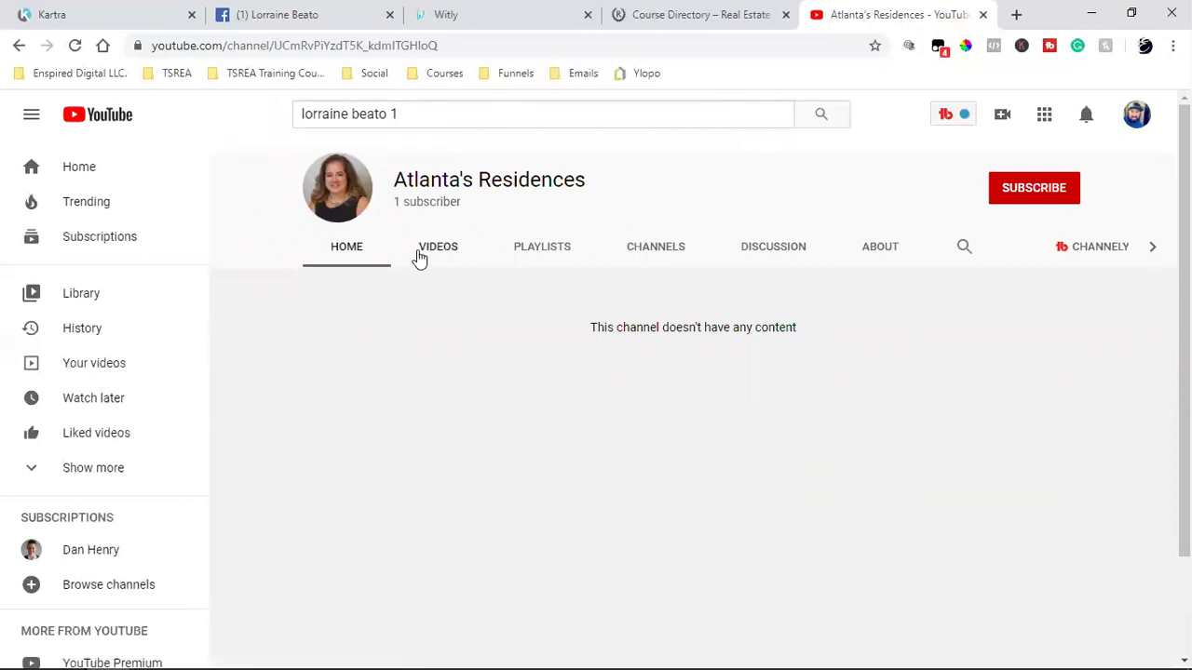
Check the Atlanta's Residences About stats, then list its uploaded videos
click(866, 251)
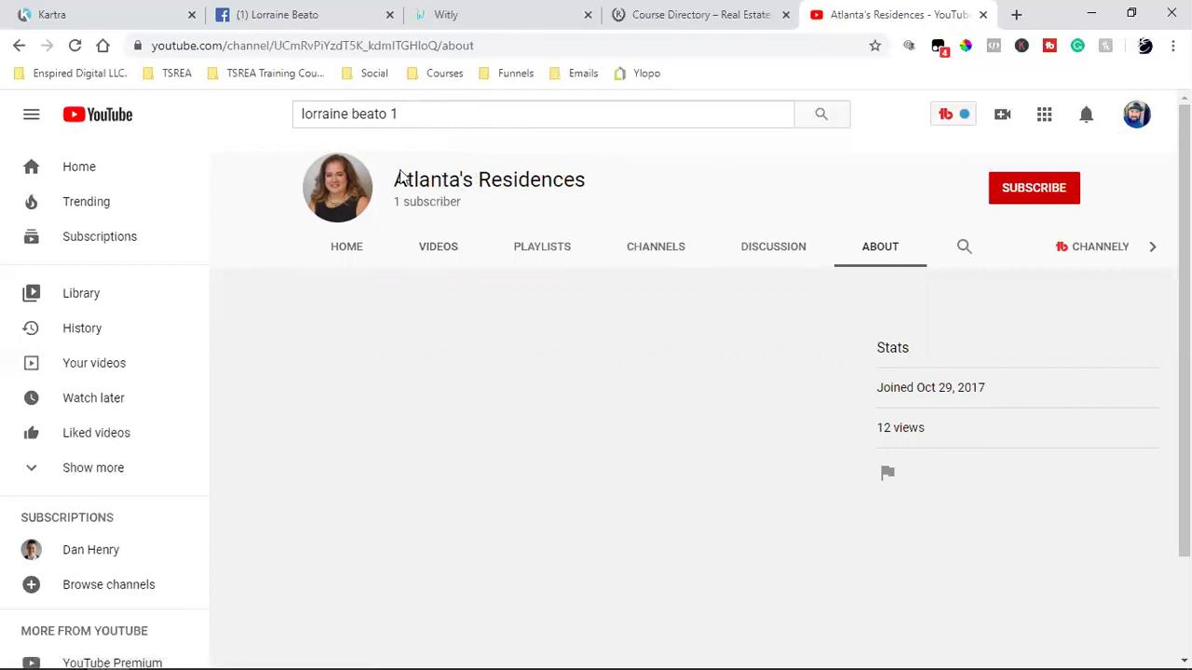
click(427, 256)
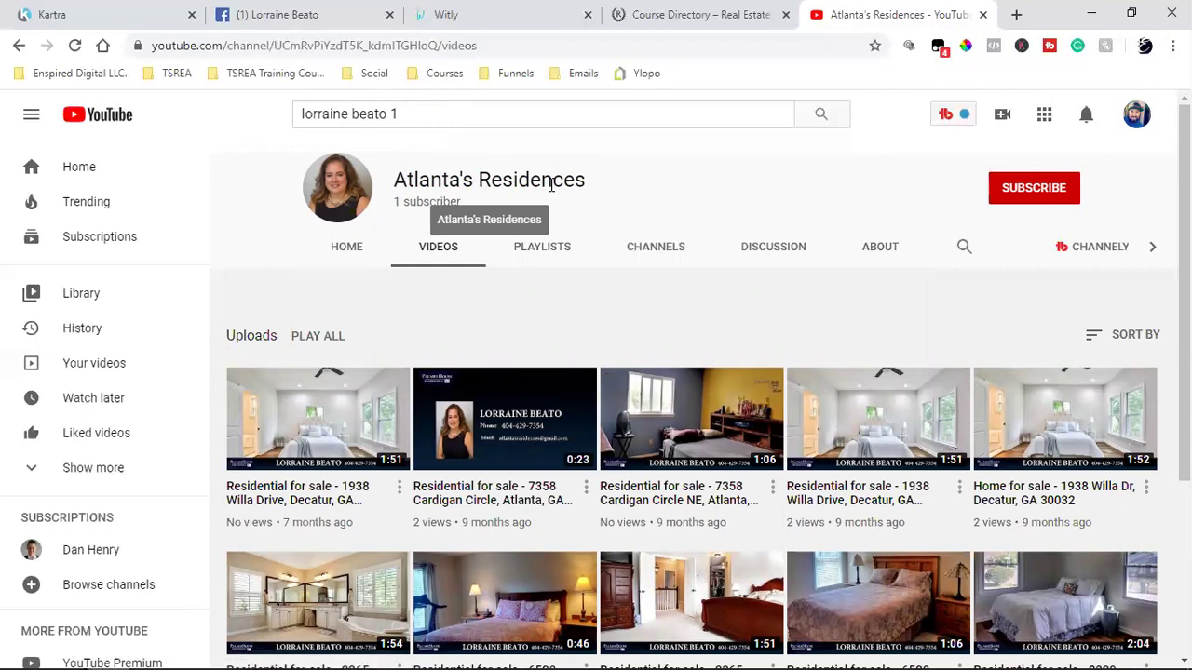
click(1134, 115)
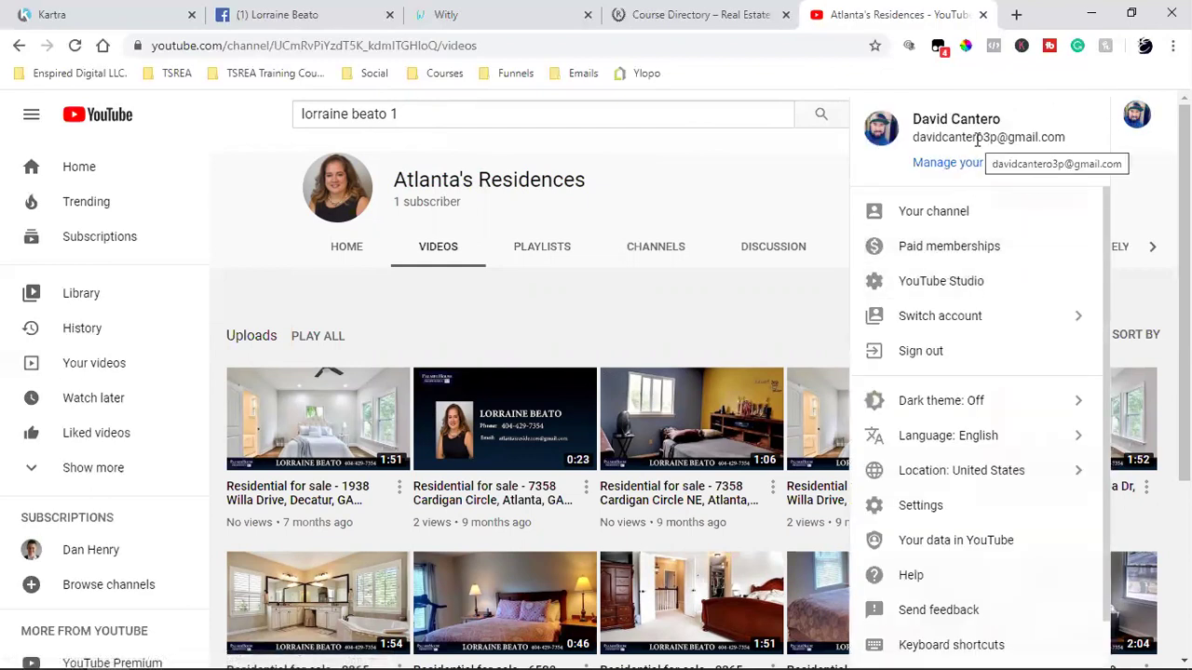
Select the signed-in account's e-mail, view the other signed-in accounts, then close the list
triple_click(977, 137)
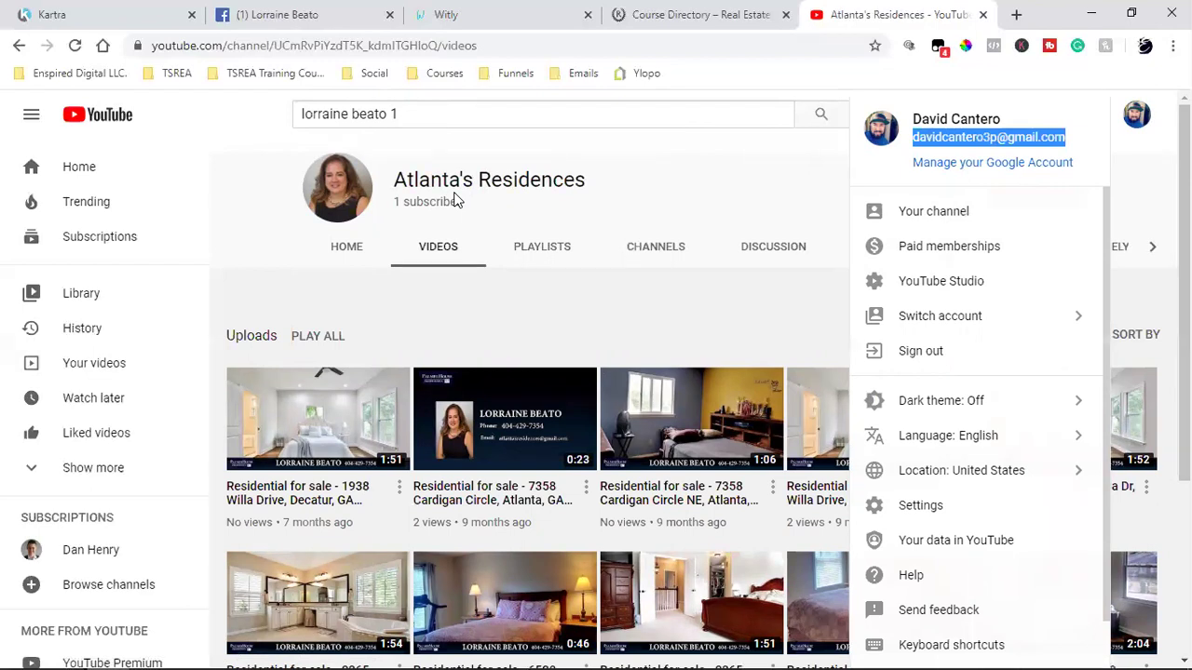
click(1136, 114)
click(1137, 114)
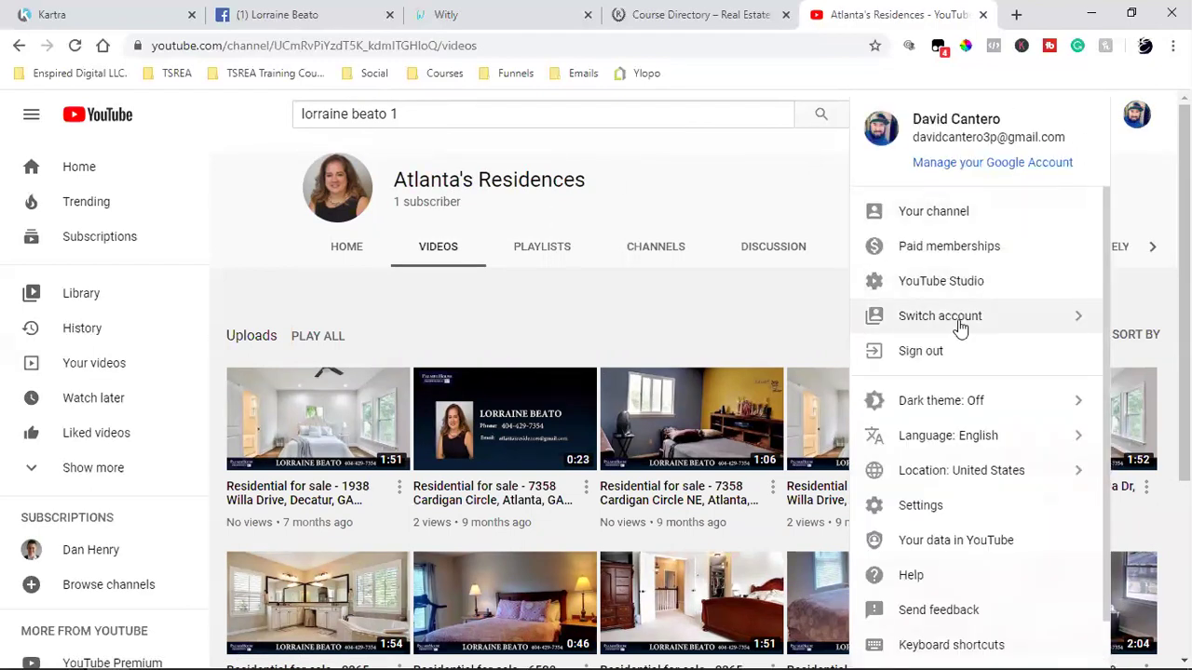
click(959, 321)
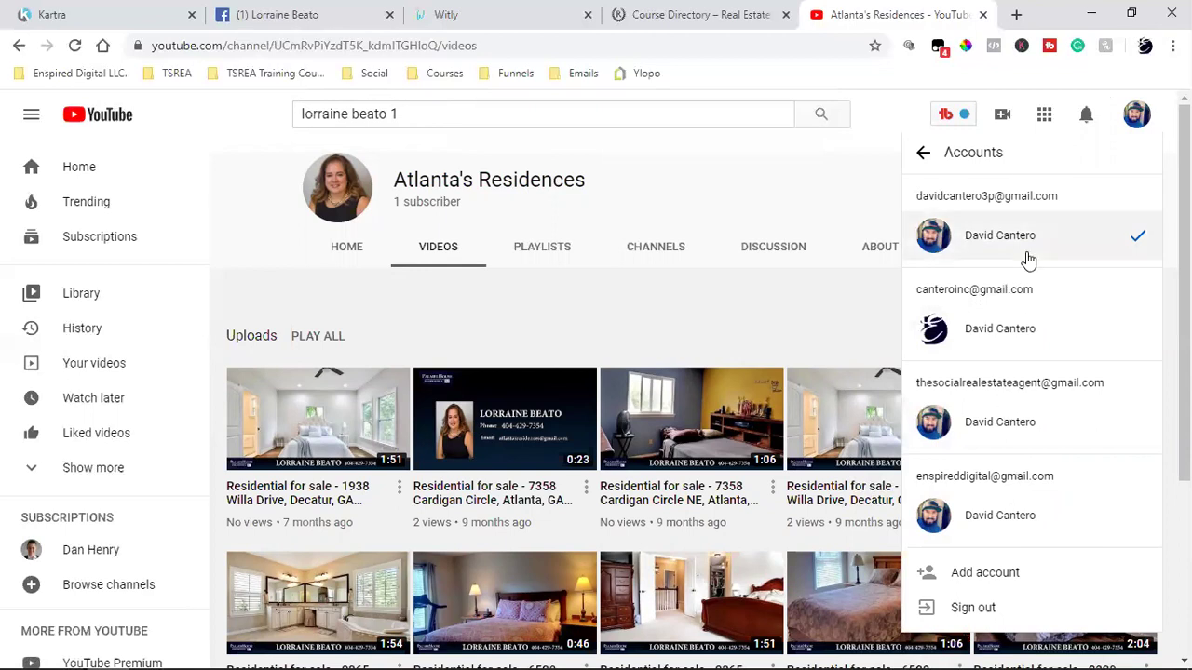
triple_click(434, 191)
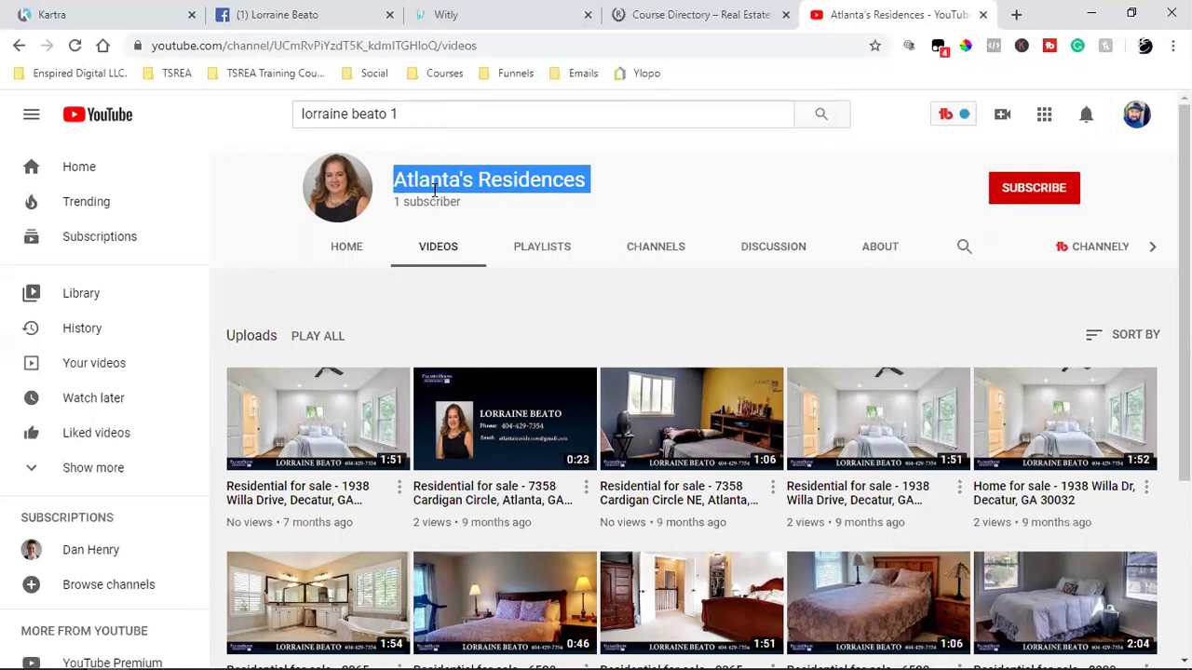
click(493, 180)
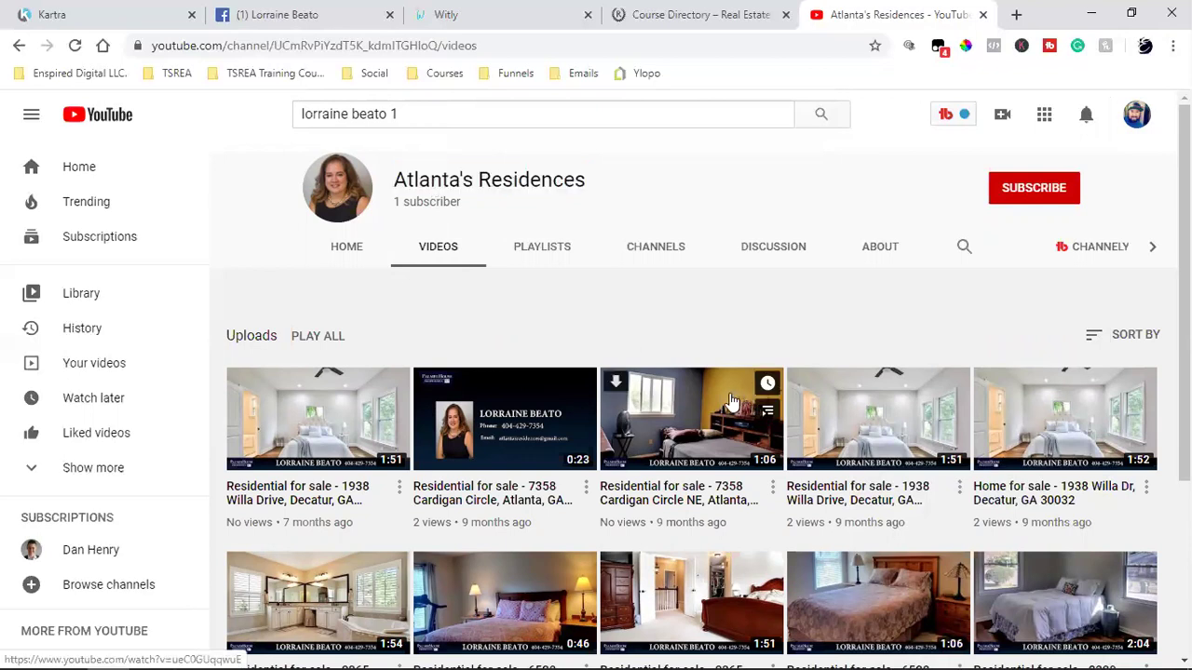
Review the available accounts list again, close it, and select the channel name
scroll(731, 402, down, 3)
scroll(730, 402, up, 3)
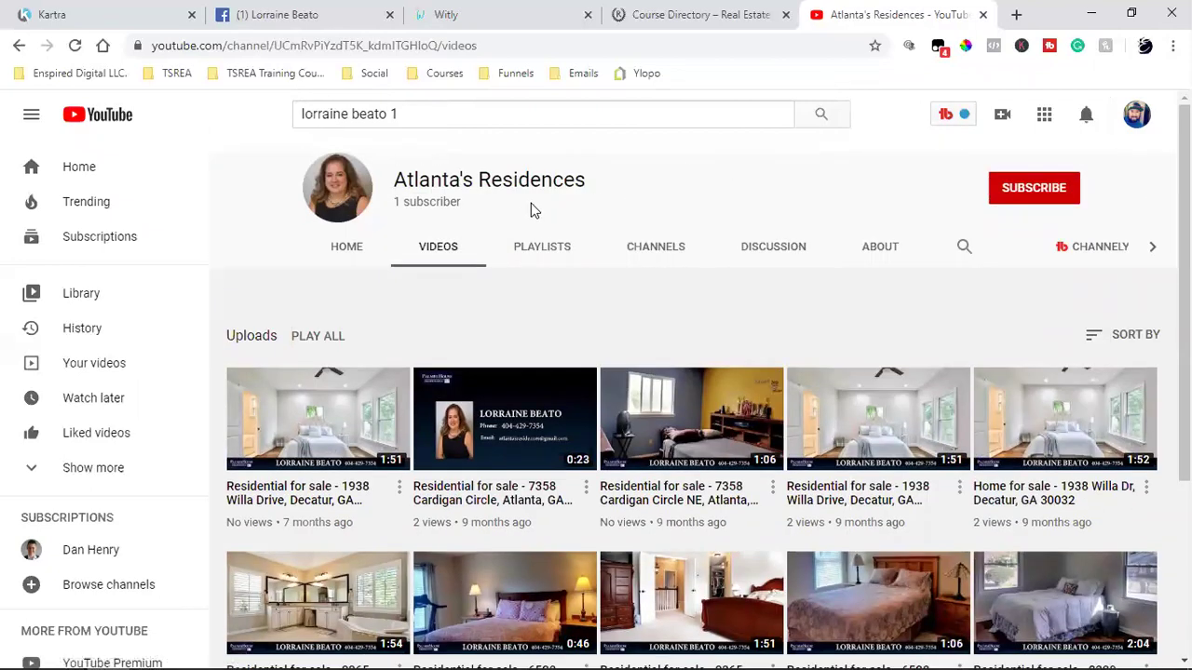
click(1136, 115)
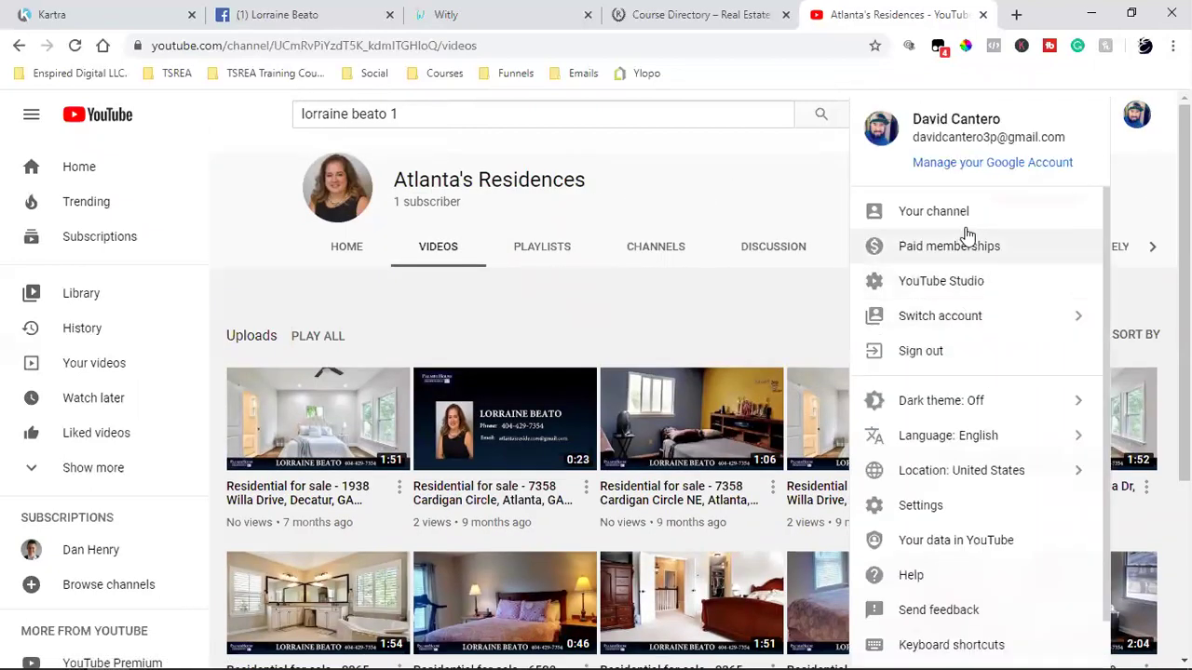
click(958, 318)
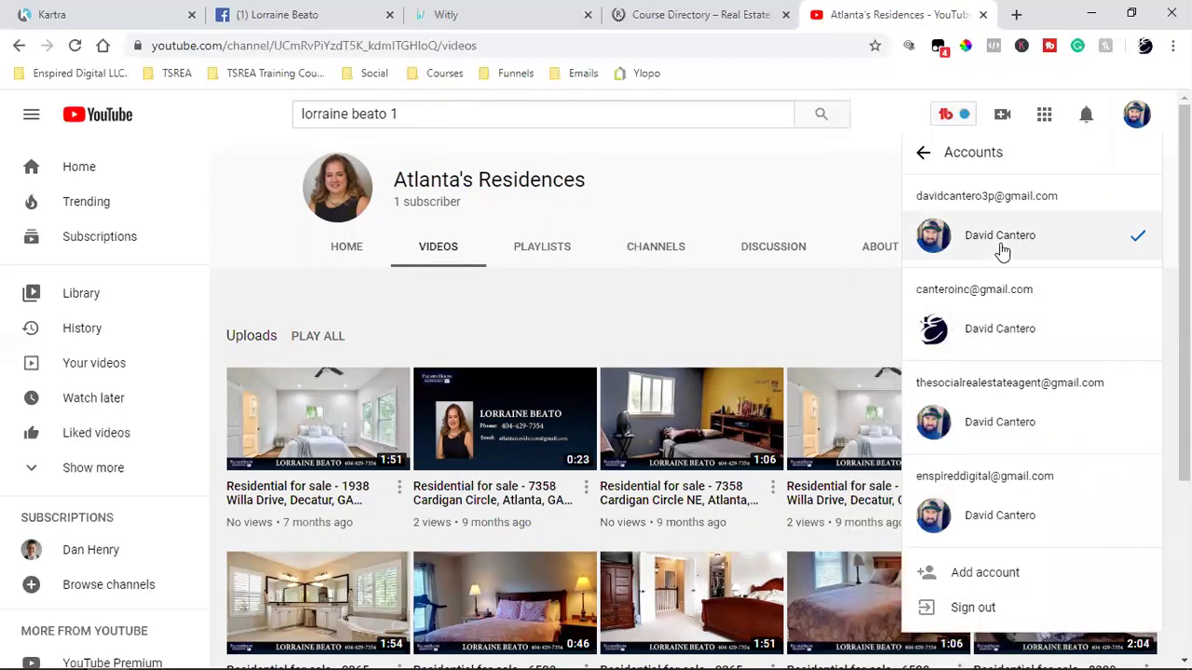
click(864, 125)
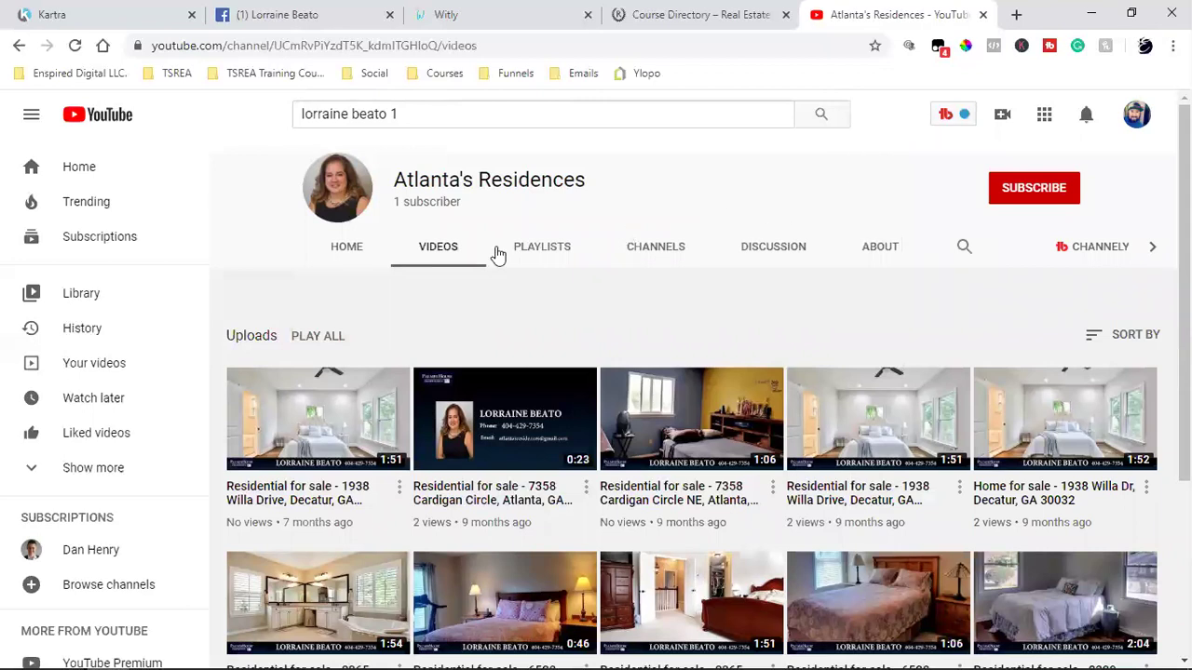
triple_click(447, 179)
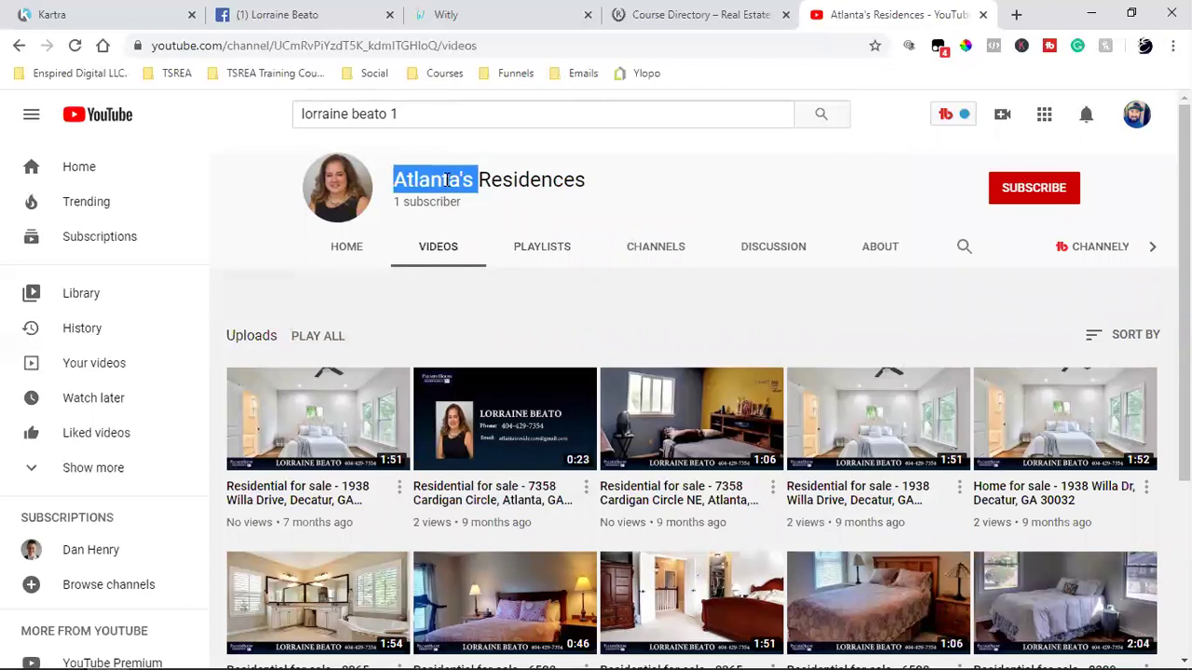
click(565, 179)
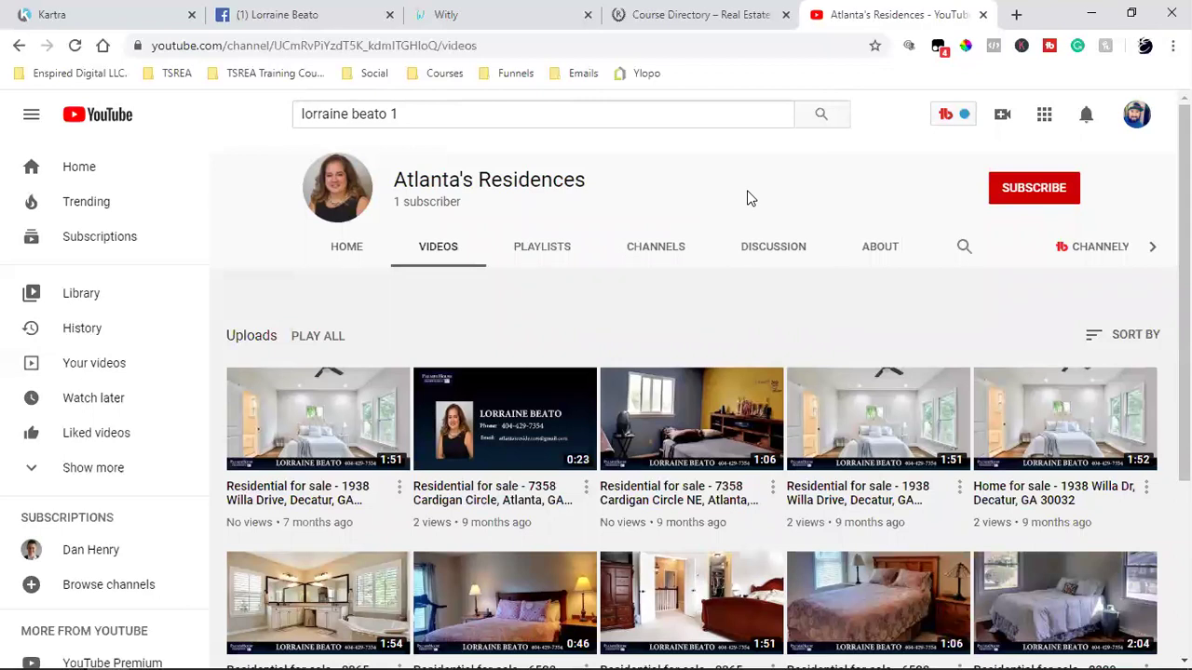
double_click(559, 184)
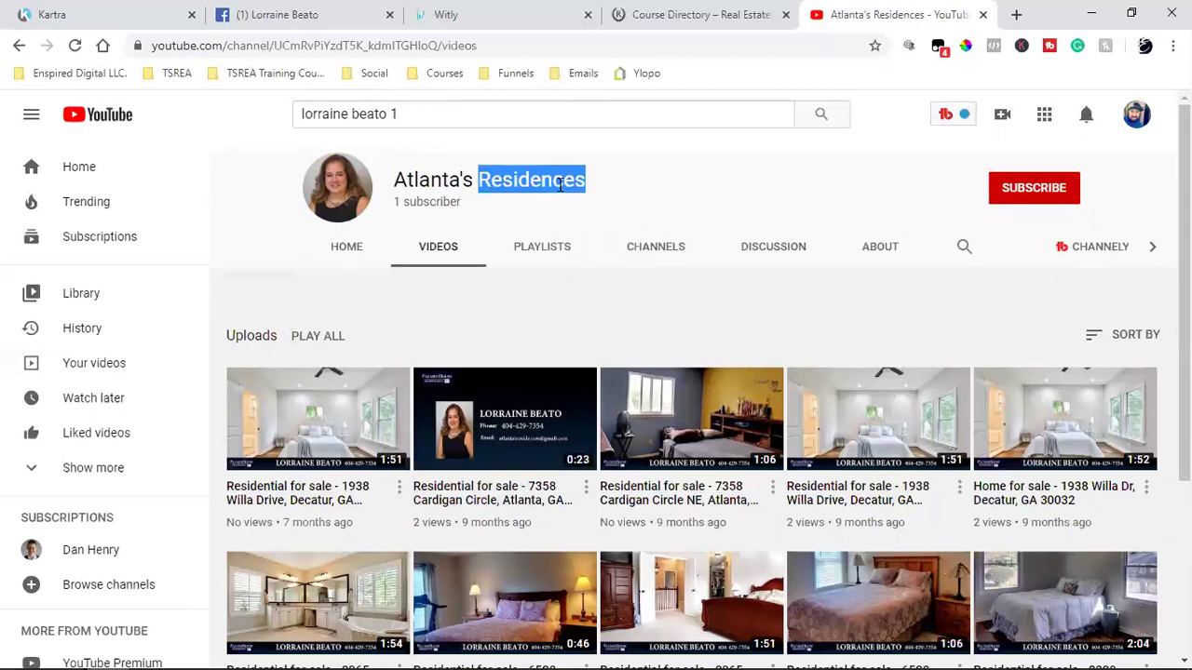
click(559, 185)
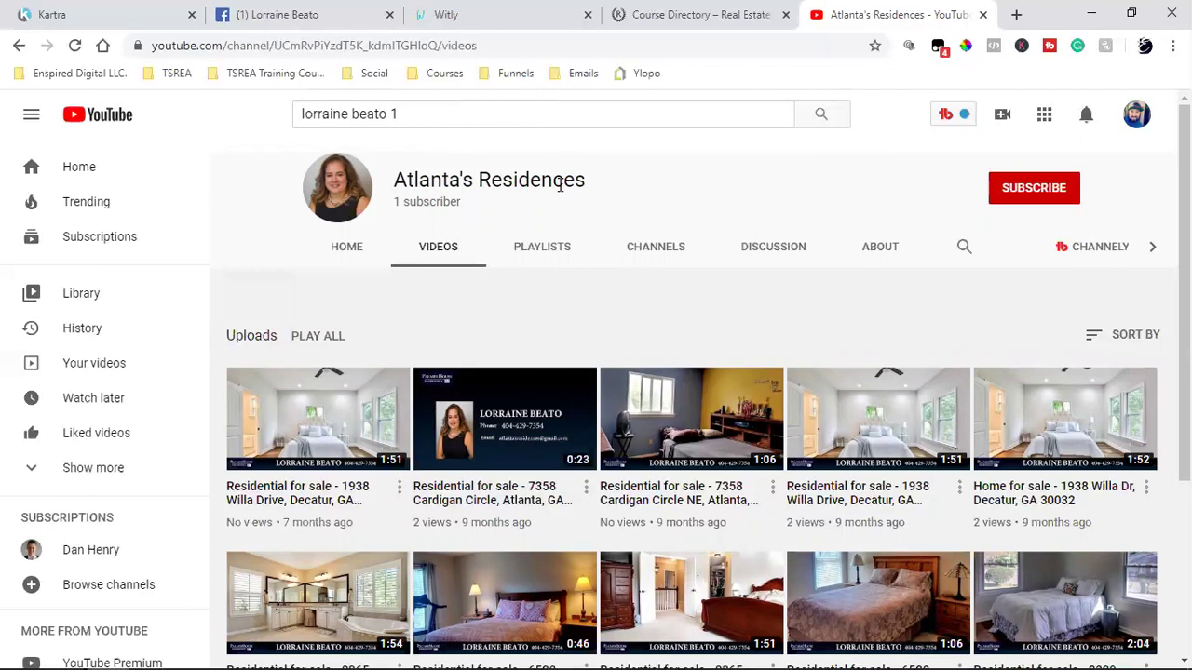
double_click(559, 185)
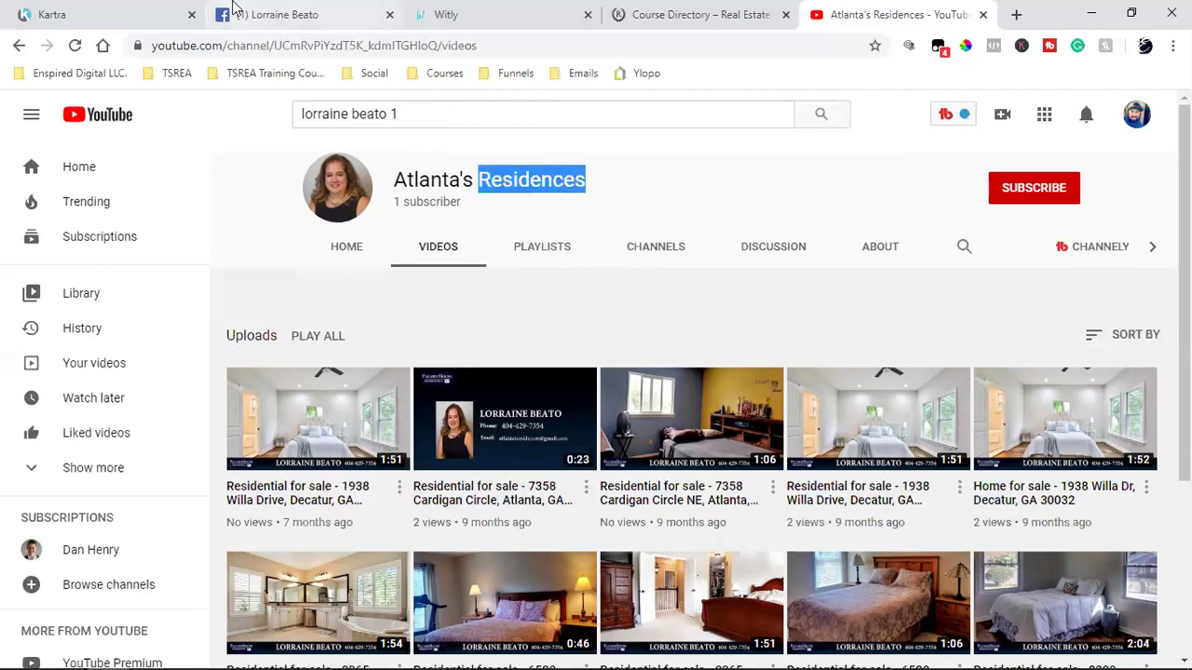
click(266, 14)
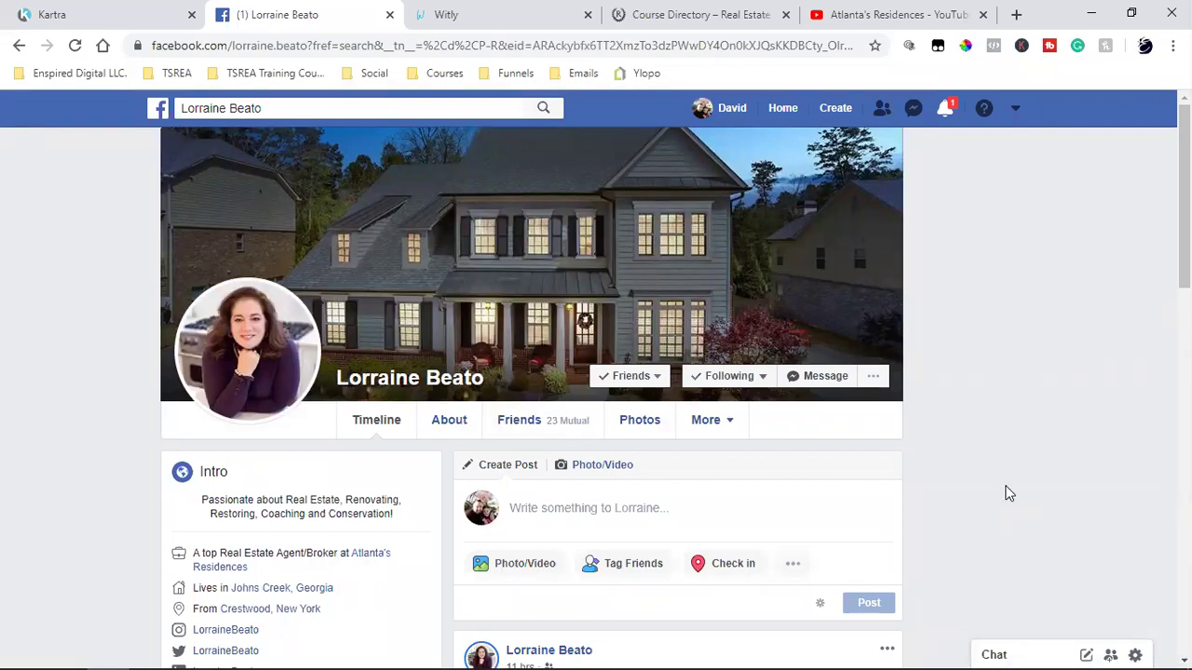
scroll(1009, 493, down, 2)
scroll(1005, 494, up, 3)
click(957, 11)
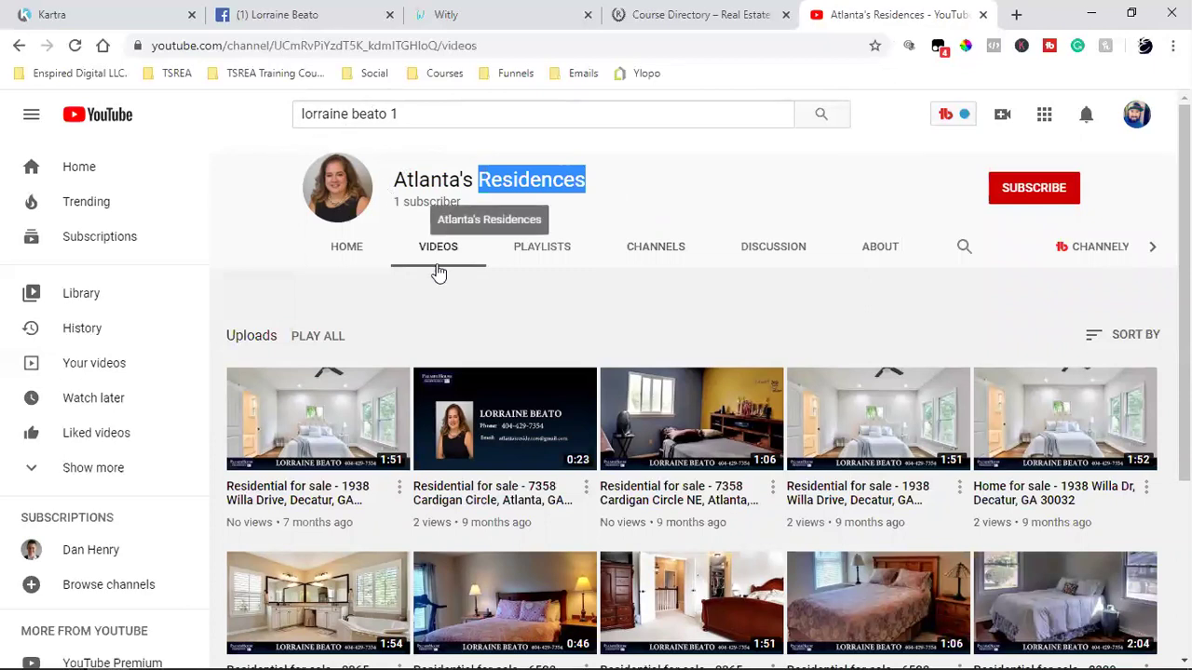
click(635, 185)
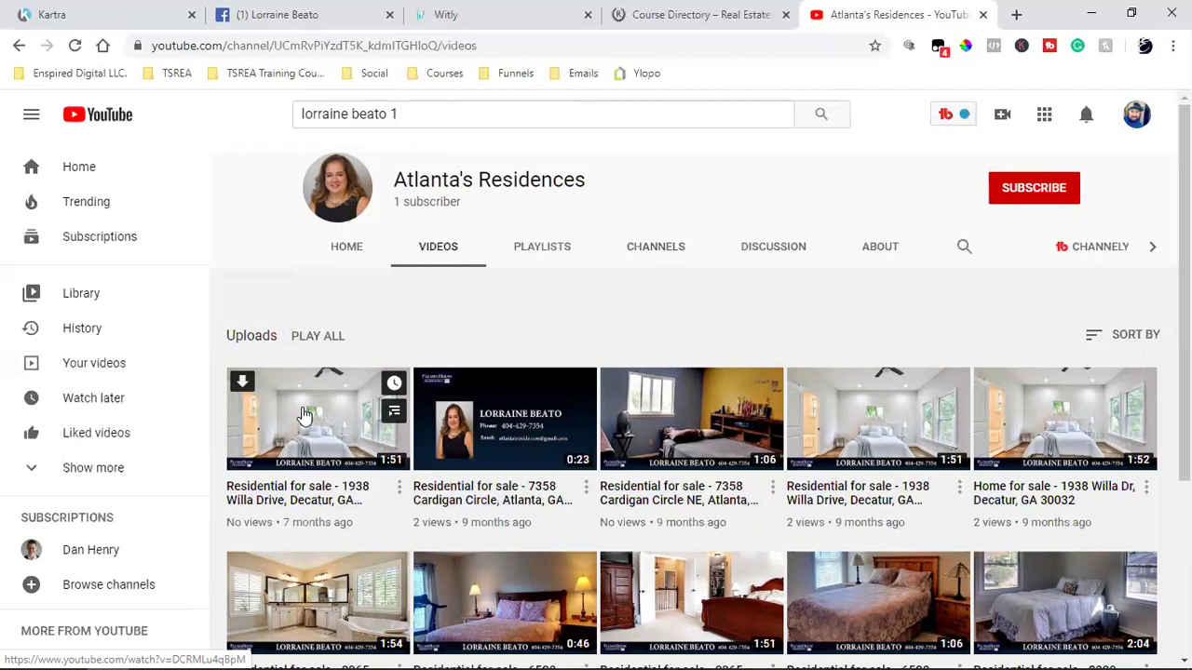
scroll(304, 414, down, 2)
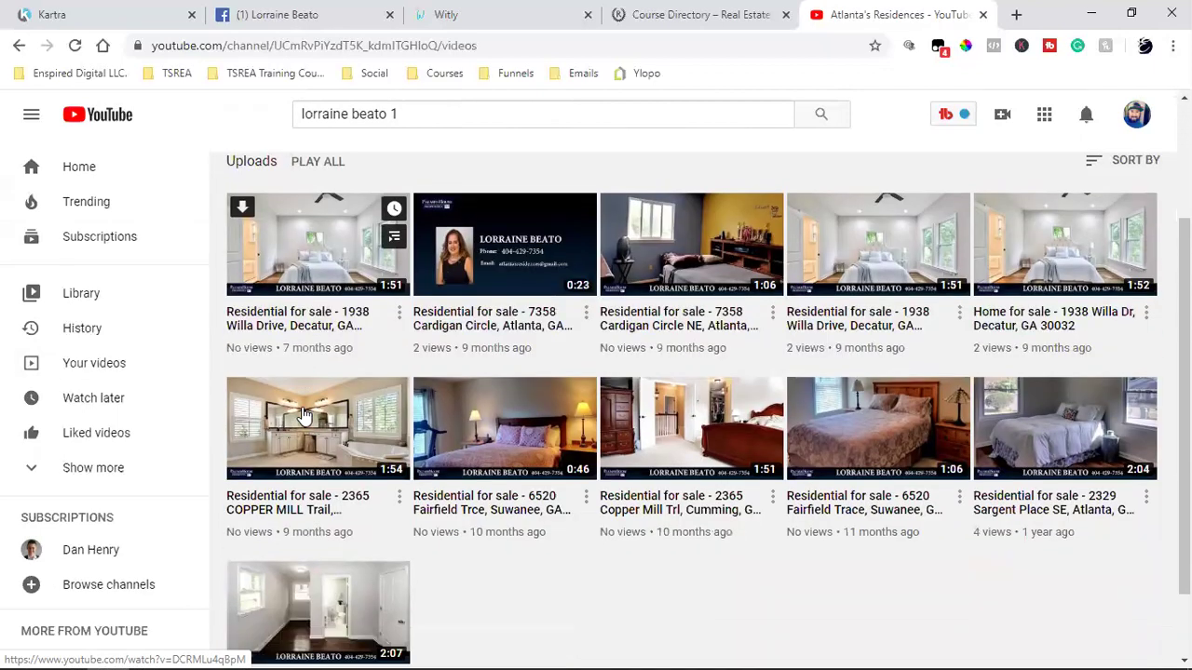
scroll(303, 414, down, 1)
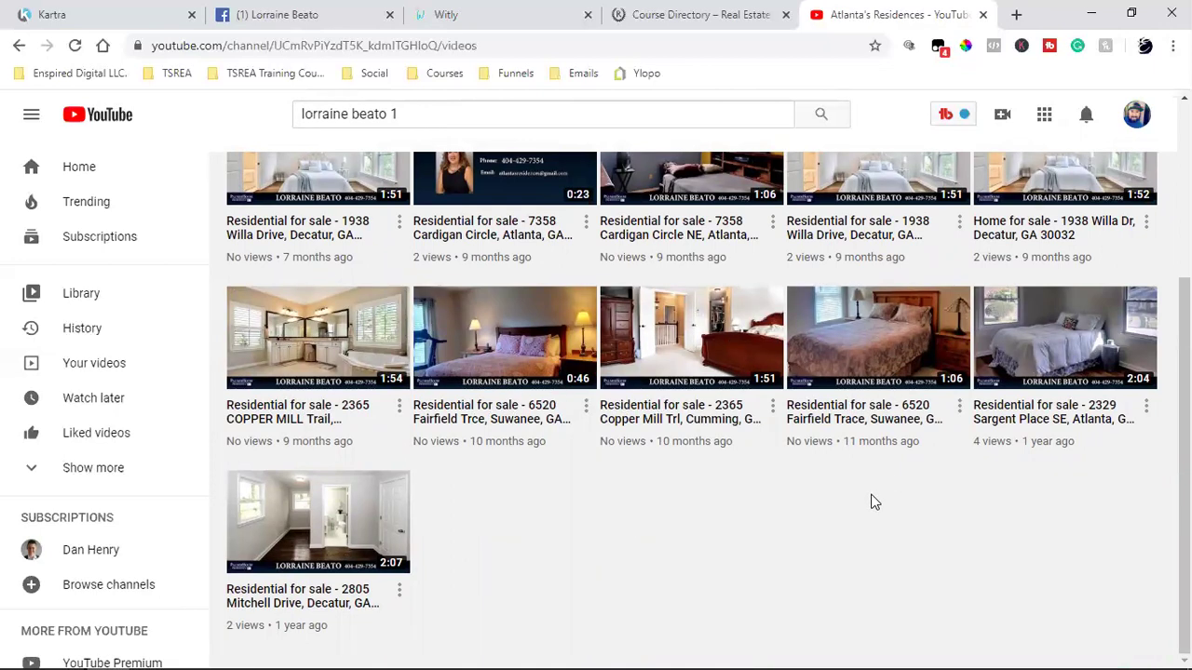
scroll(873, 503, up, 3)
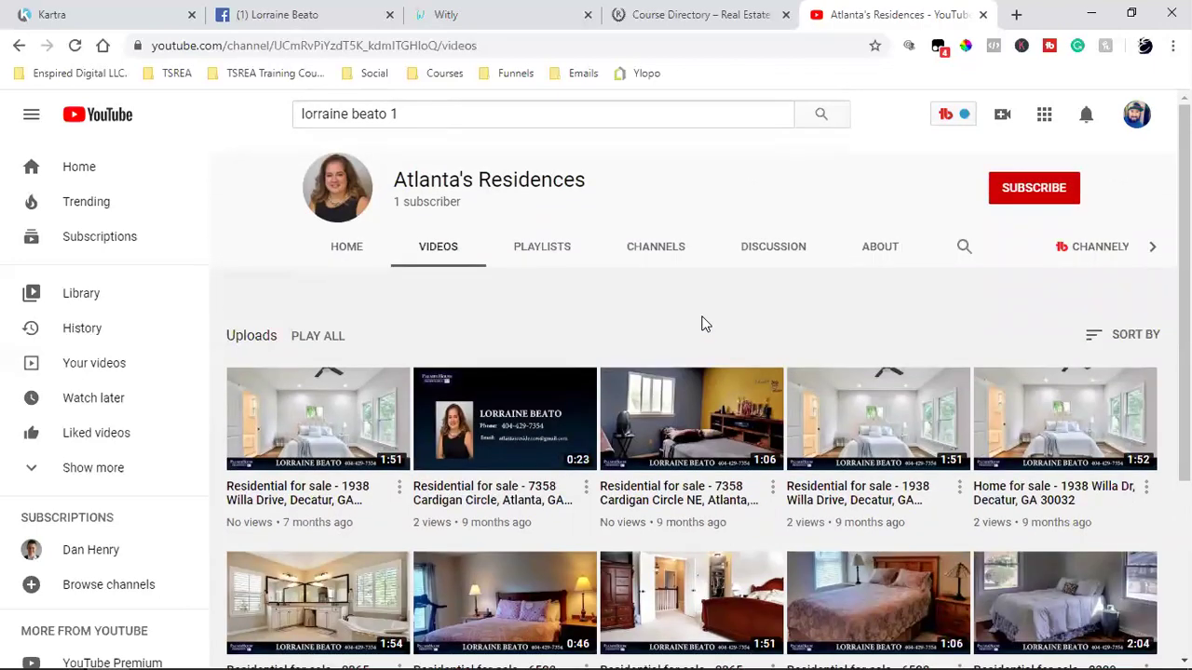
scroll(703, 324, down, 2)
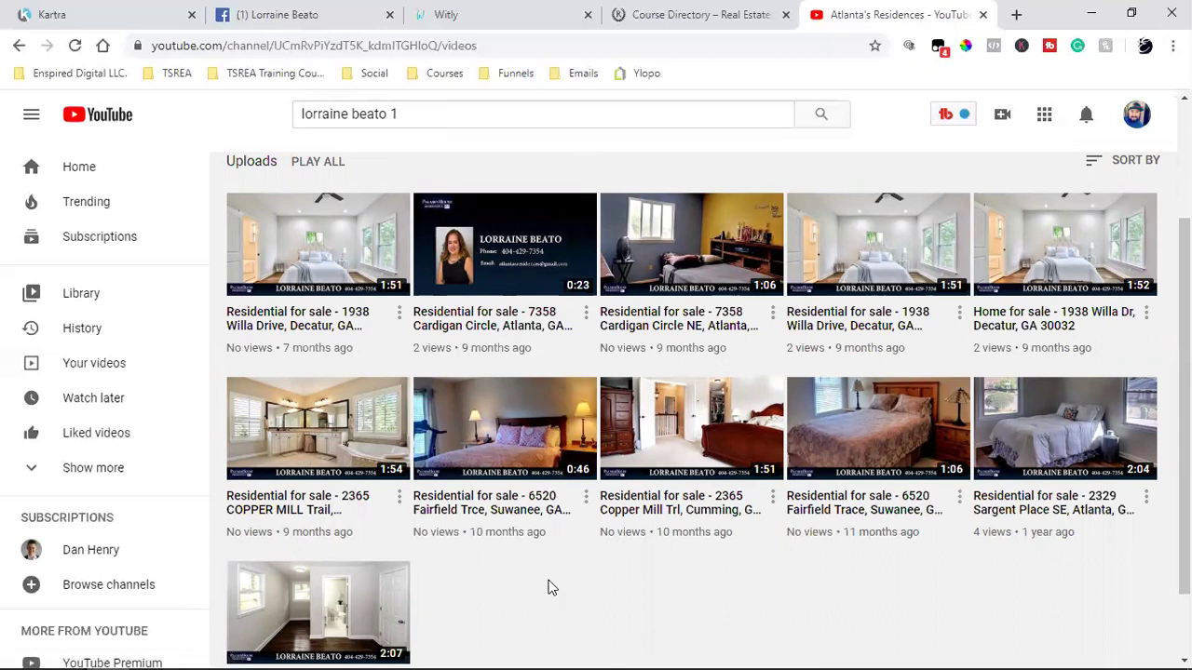
scroll(547, 587, down, 1)
scroll(548, 587, up, 2)
scroll(546, 590, down, 2)
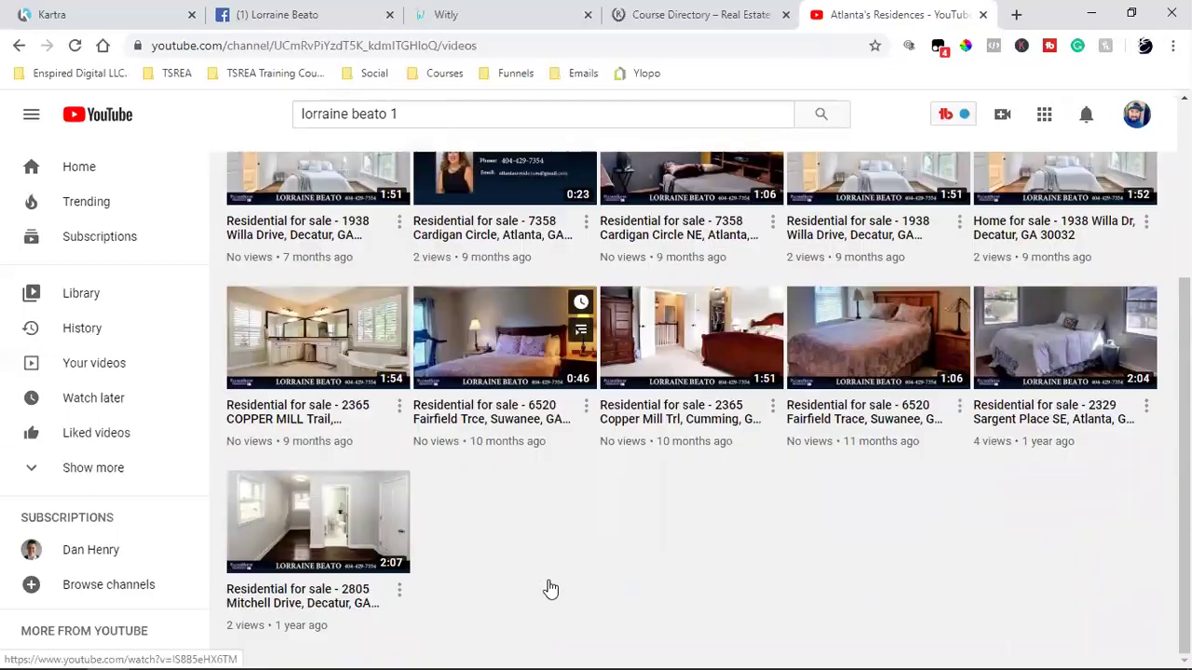
scroll(546, 590, up, 3)
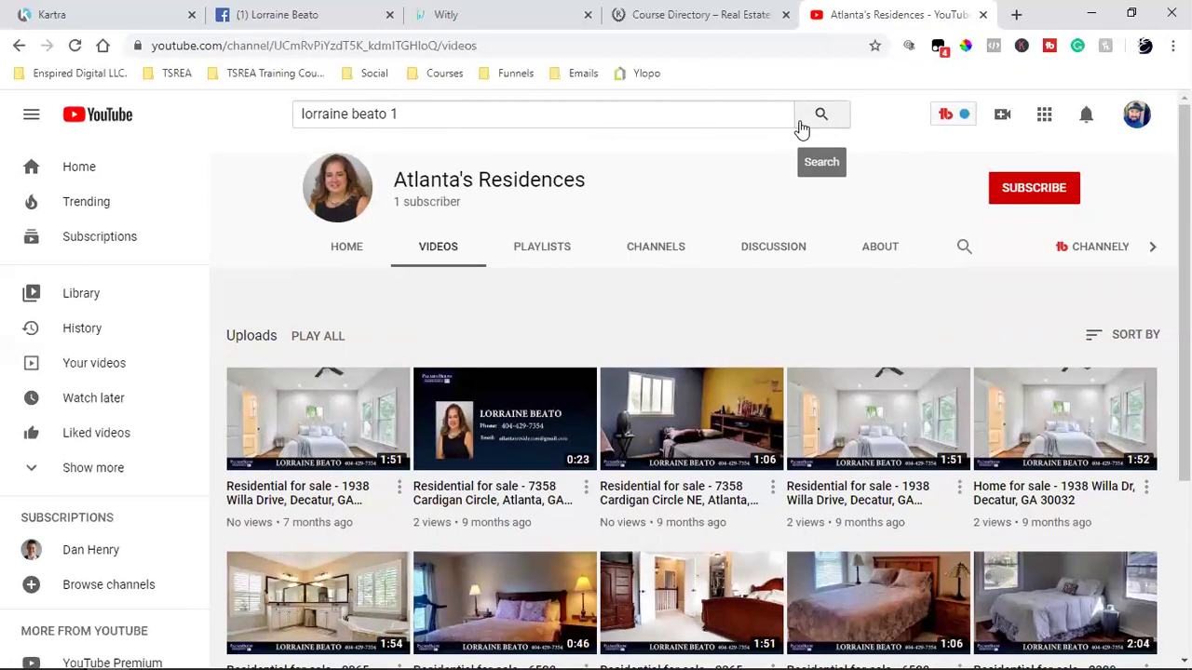
Remove the trailing '1' from the search query and rerun the agent's name search
click(445, 118)
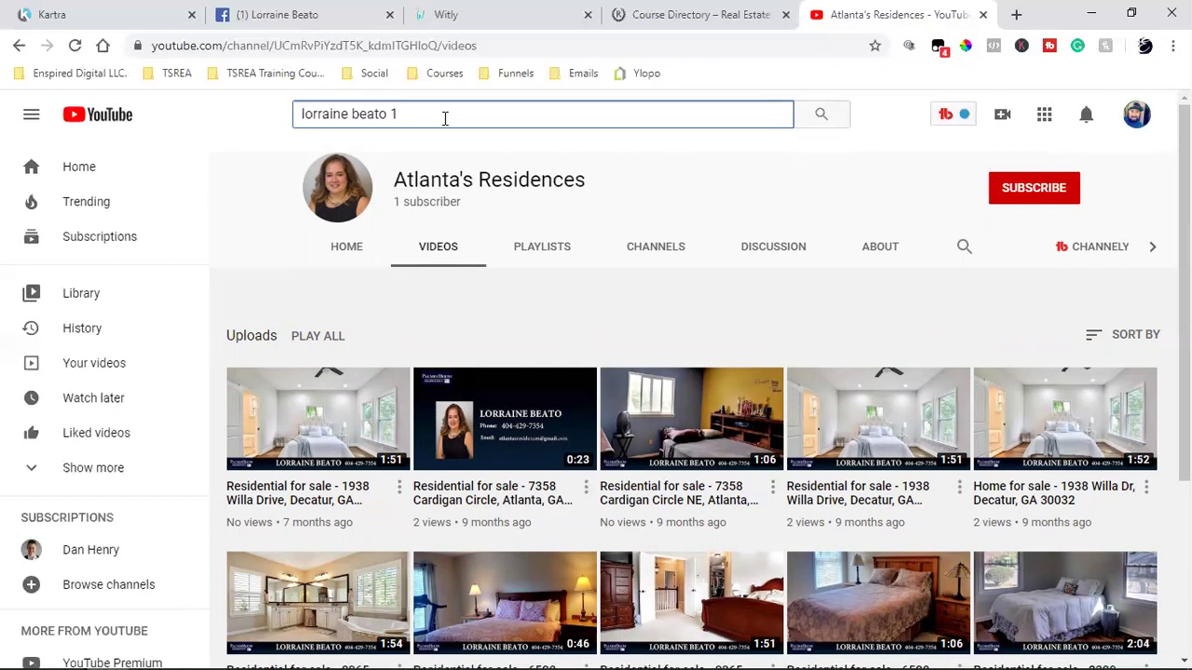
key(BackSpace)
key(BackSpace)
key(BackSpace)
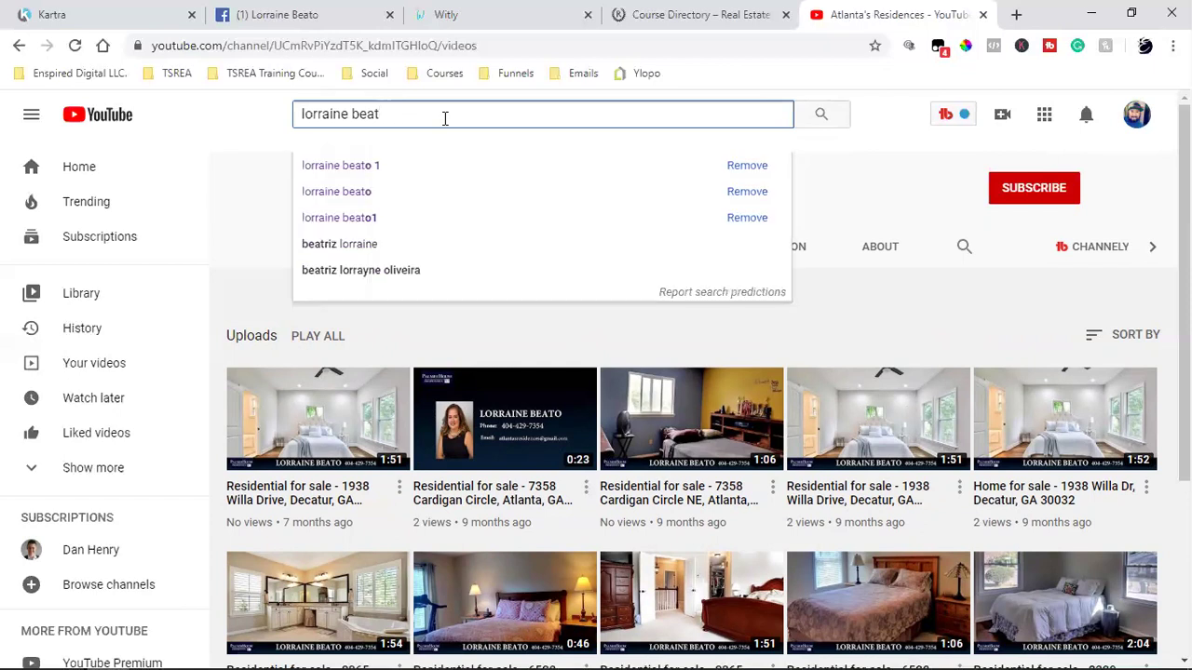
text(o)
key(Return)
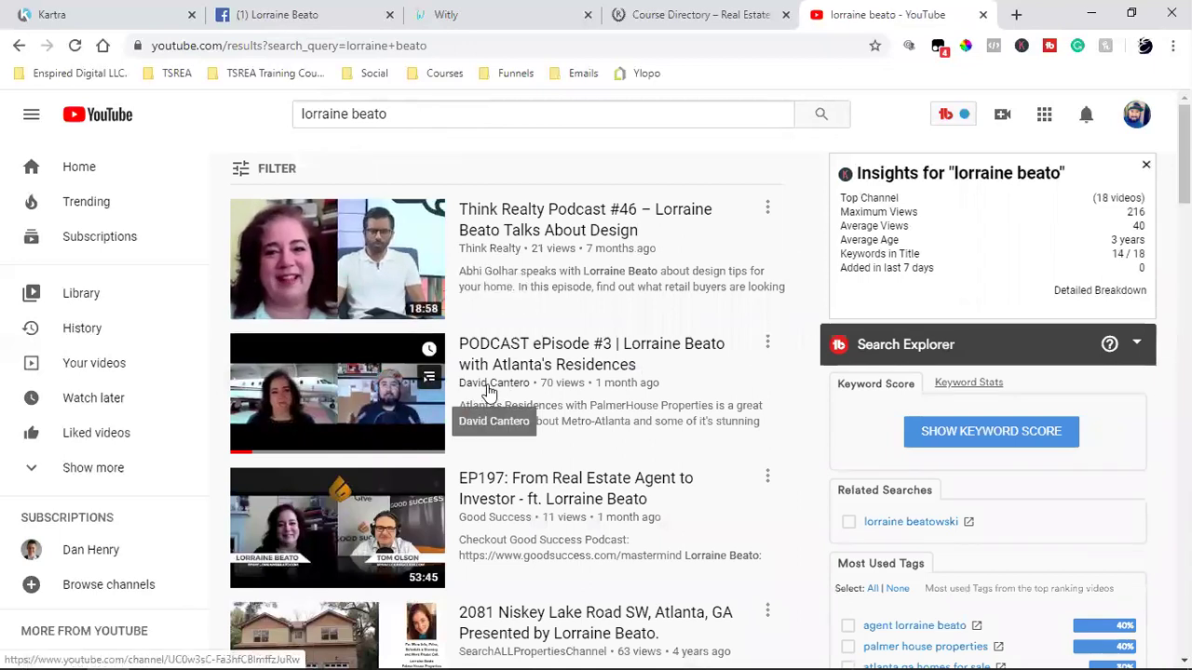
Look at the Think Realty channel, then open SearchALLPropertiesChannel from the results
click(490, 250)
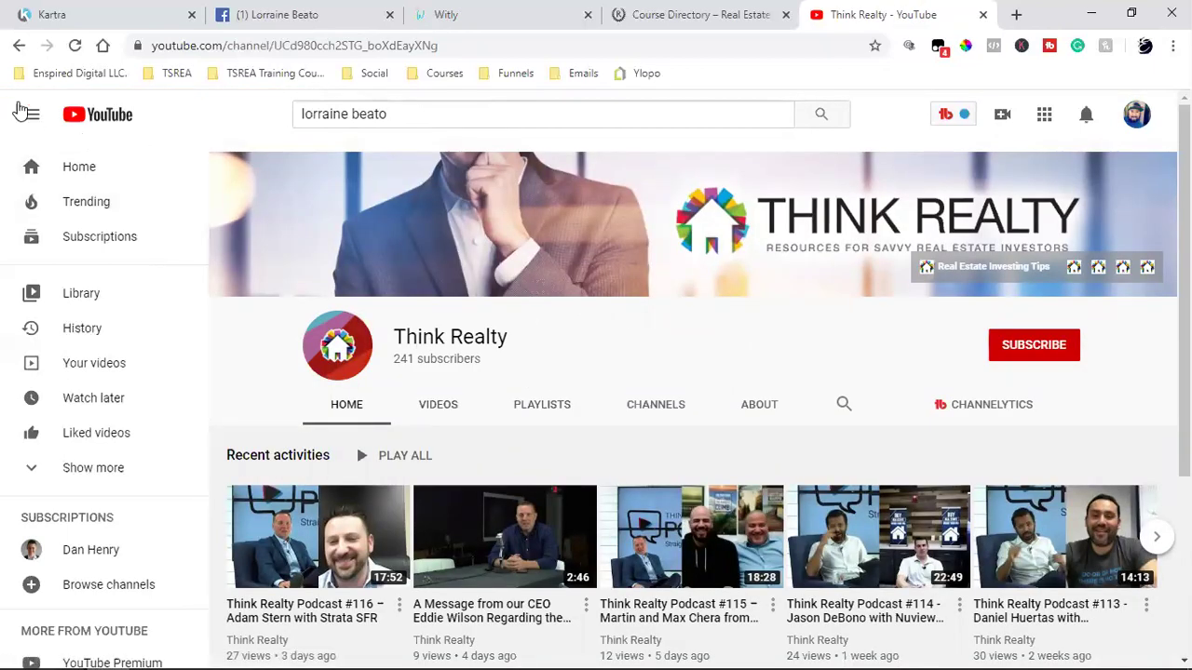
click(20, 46)
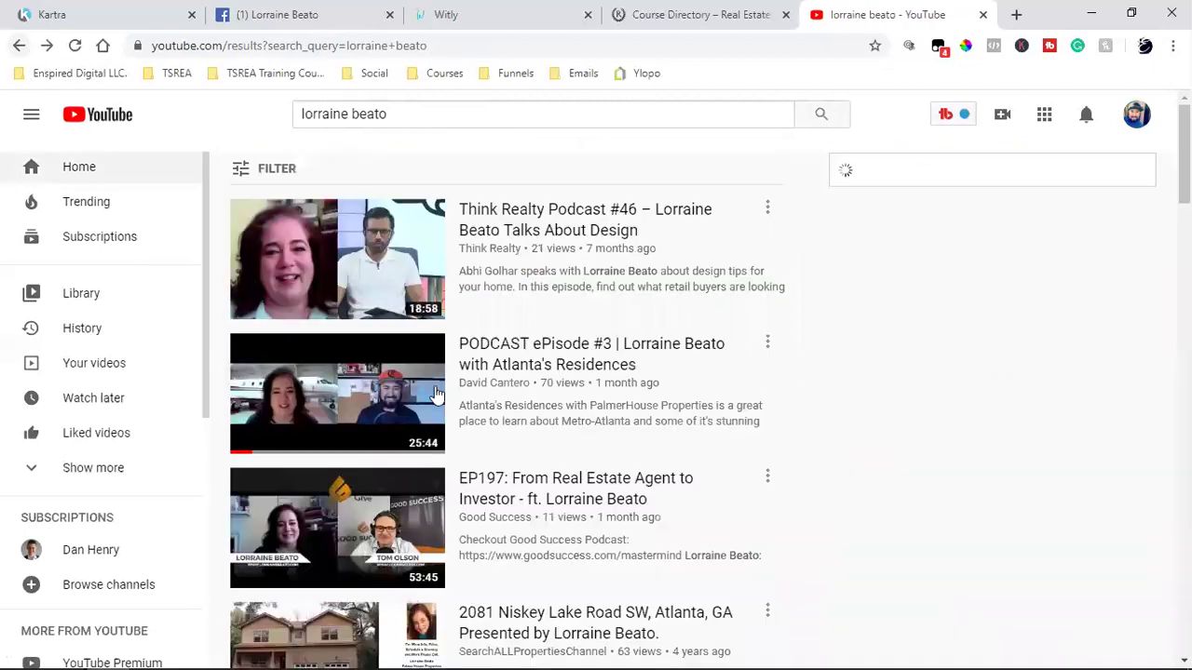
scroll(630, 460, down, 2)
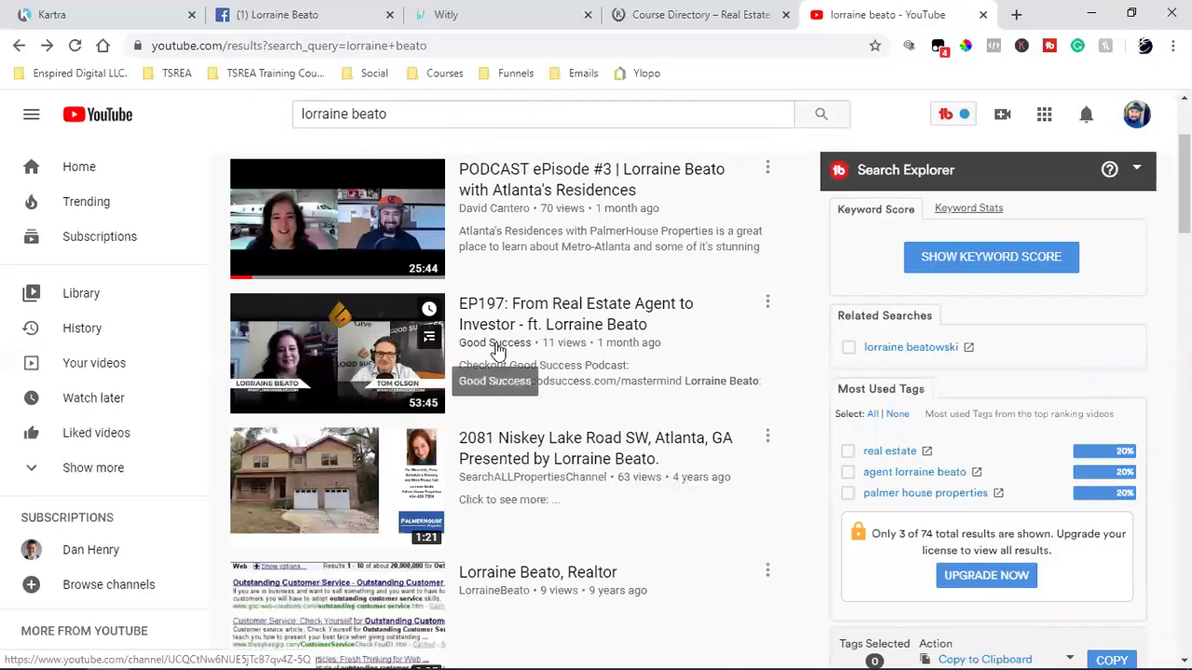
click(518, 478)
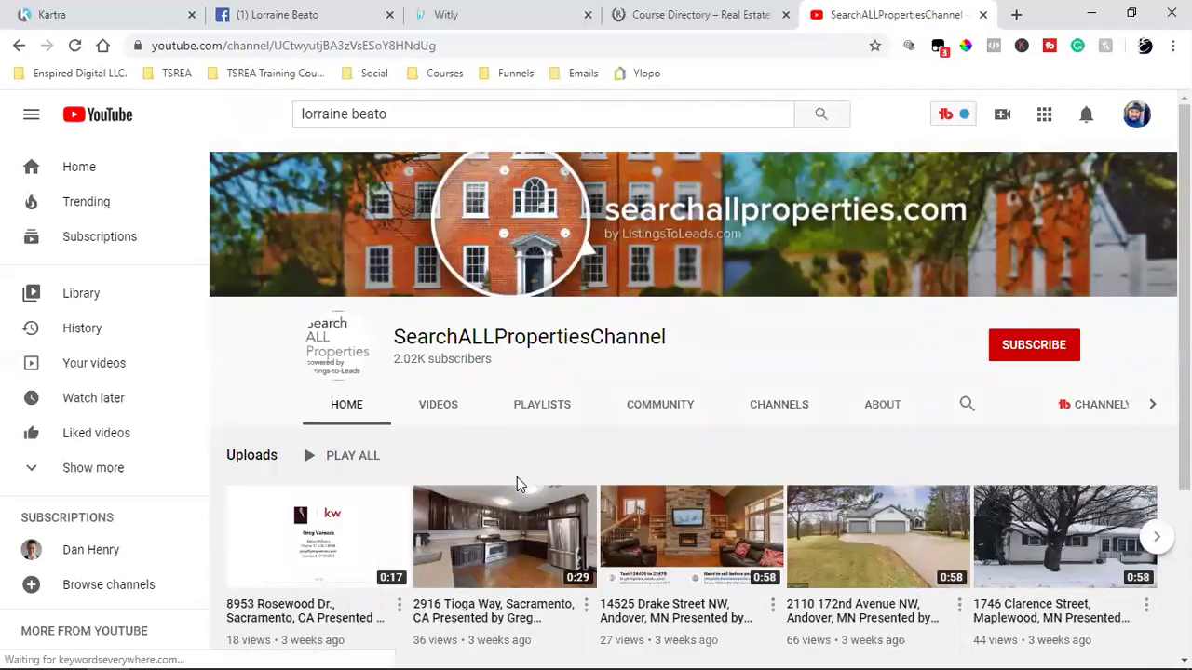
Browse SearchALLPropertiesChannel's uploaded videos, then go back to the agent's search results
click(439, 405)
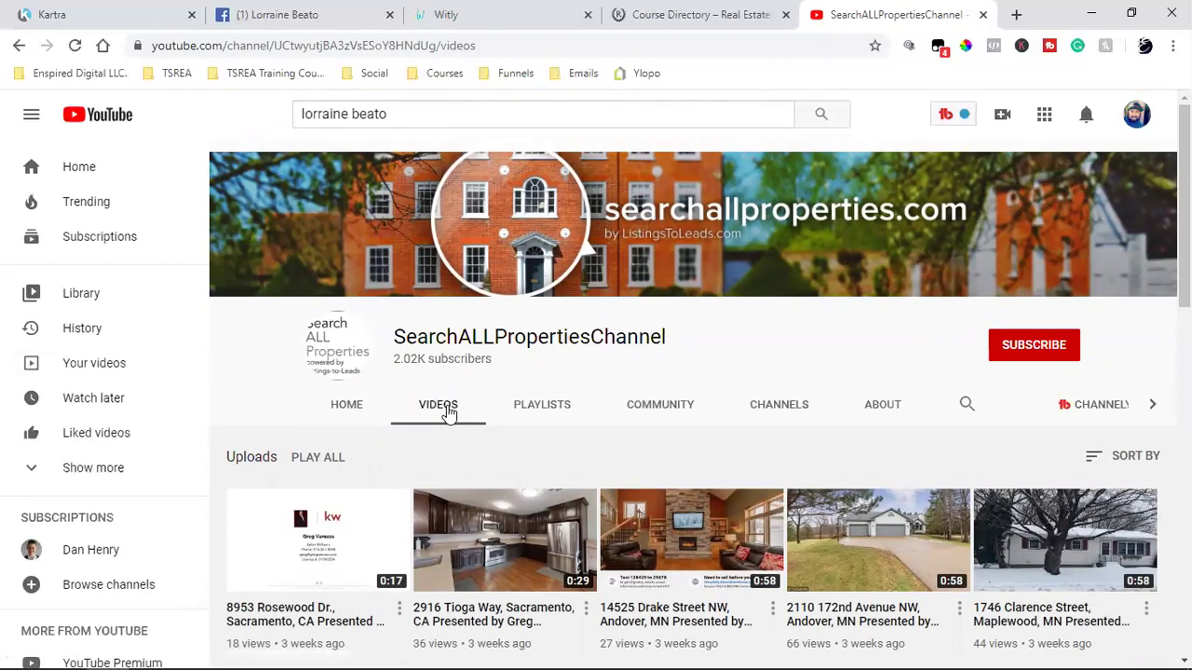
scroll(448, 413, down, 7)
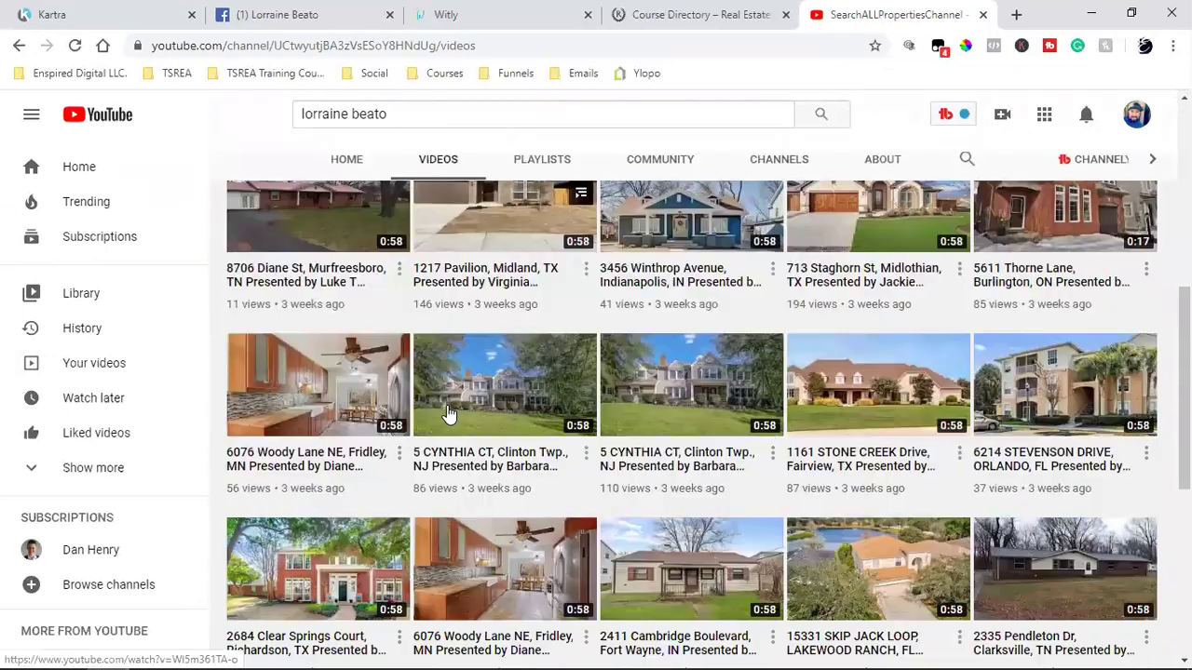
scroll(448, 412, down, 4)
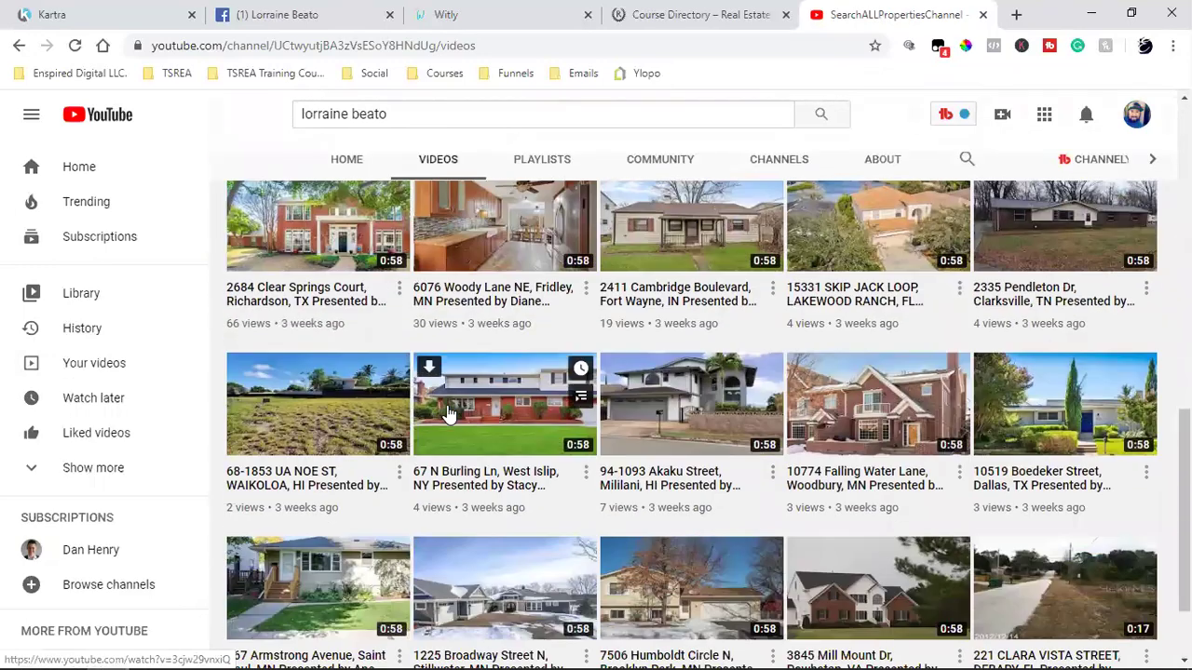
scroll(468, 385, up, 15)
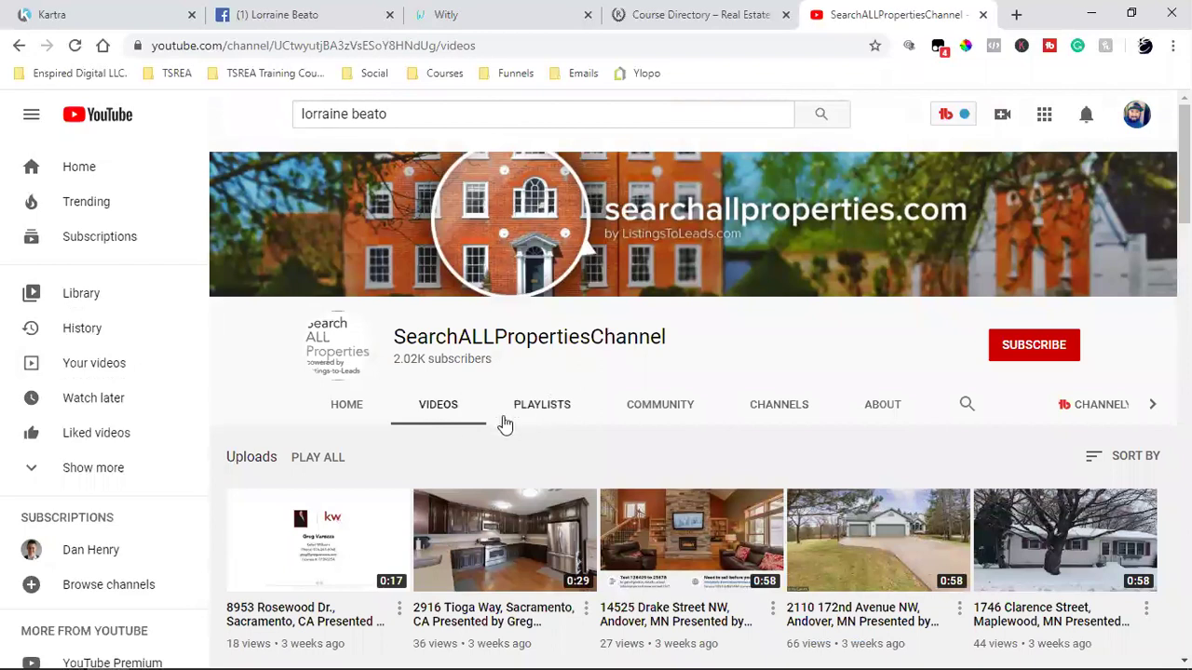
click(18, 46)
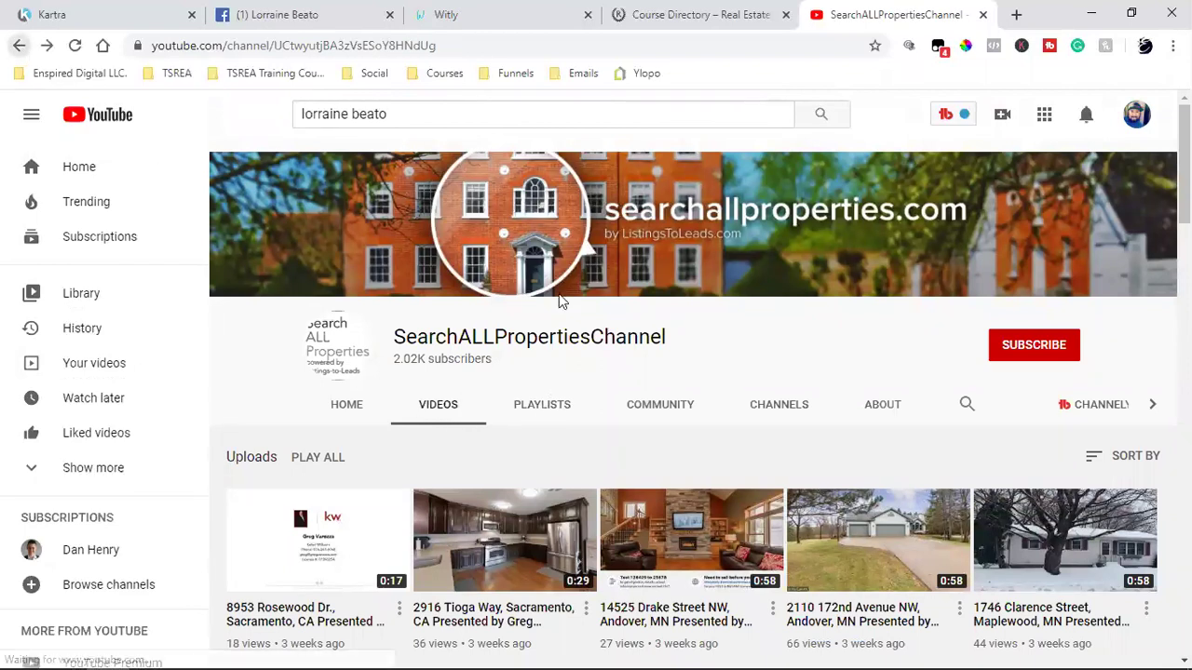
click(19, 46)
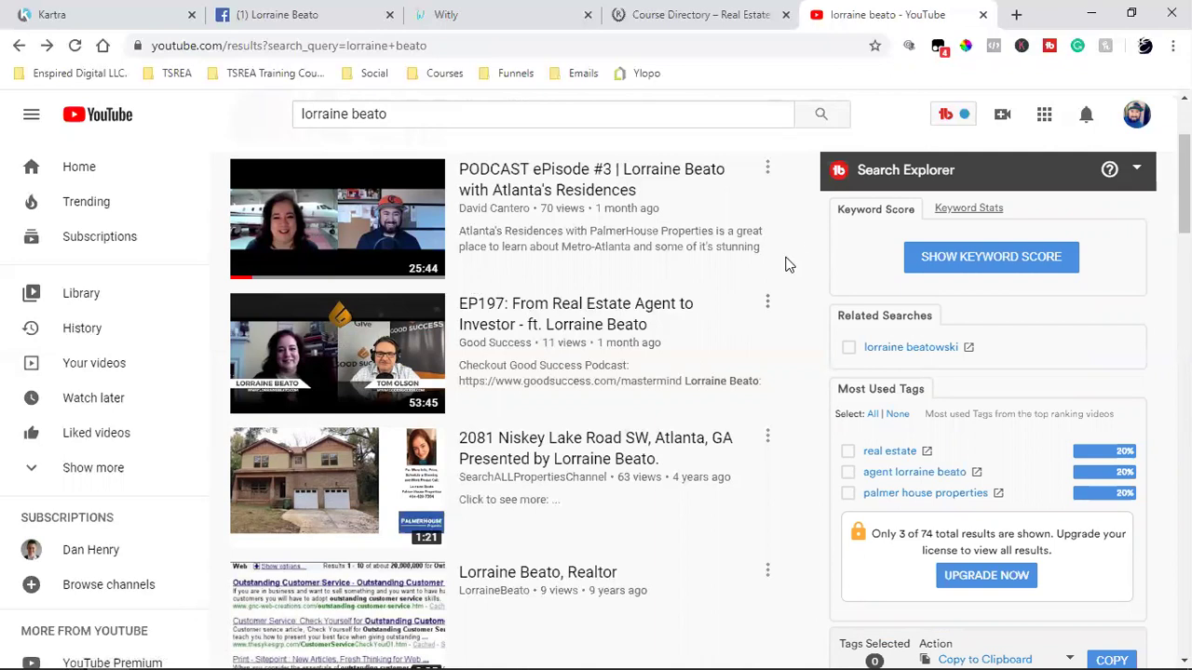
Open the EP197 'From Real Estate Agent to Investor' podcast video and pause it
click(345, 363)
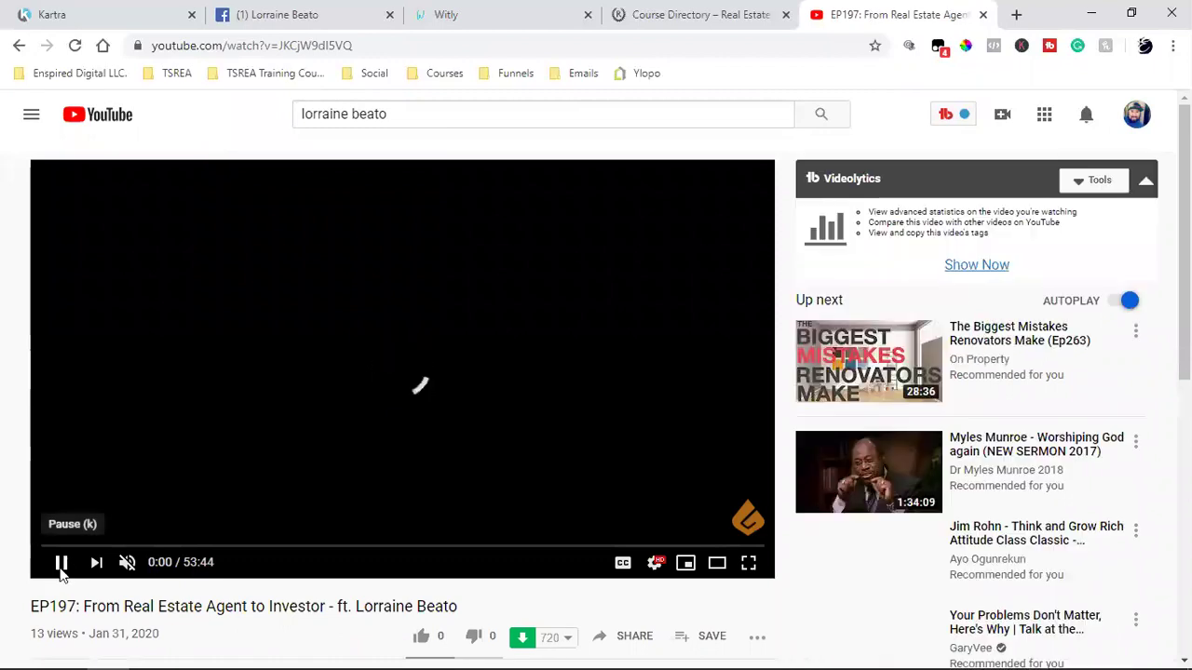
click(60, 564)
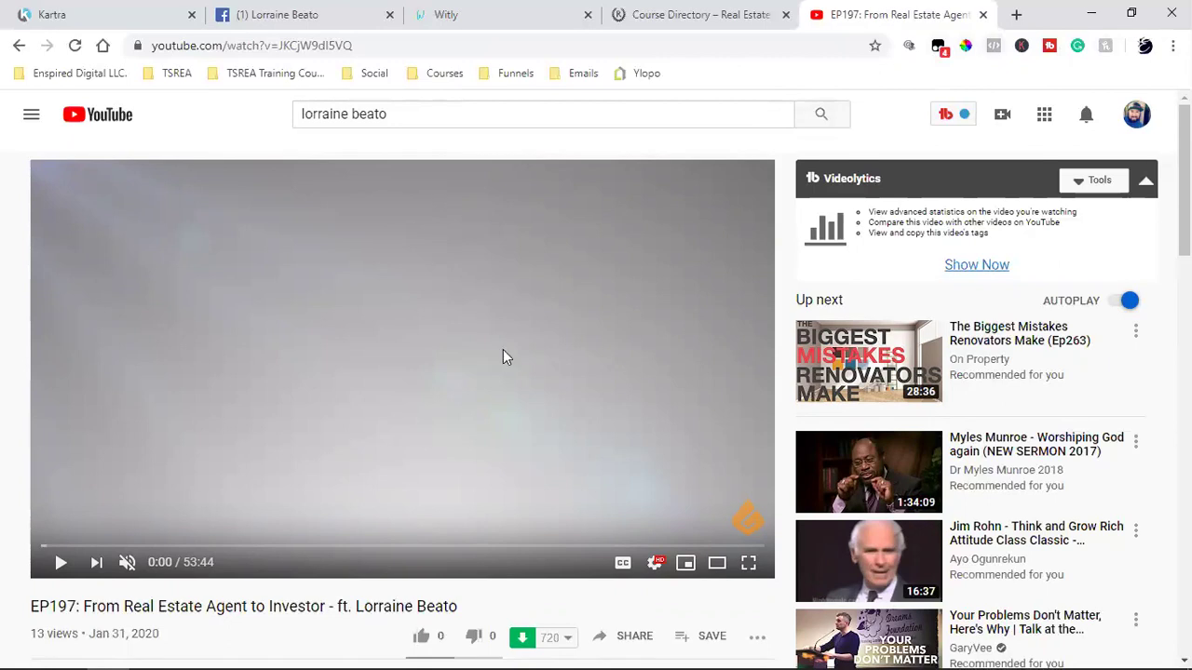
scroll(367, 407, down, 2)
scroll(253, 386, up, 2)
scroll(261, 499, down, 3)
scroll(262, 499, down, 1)
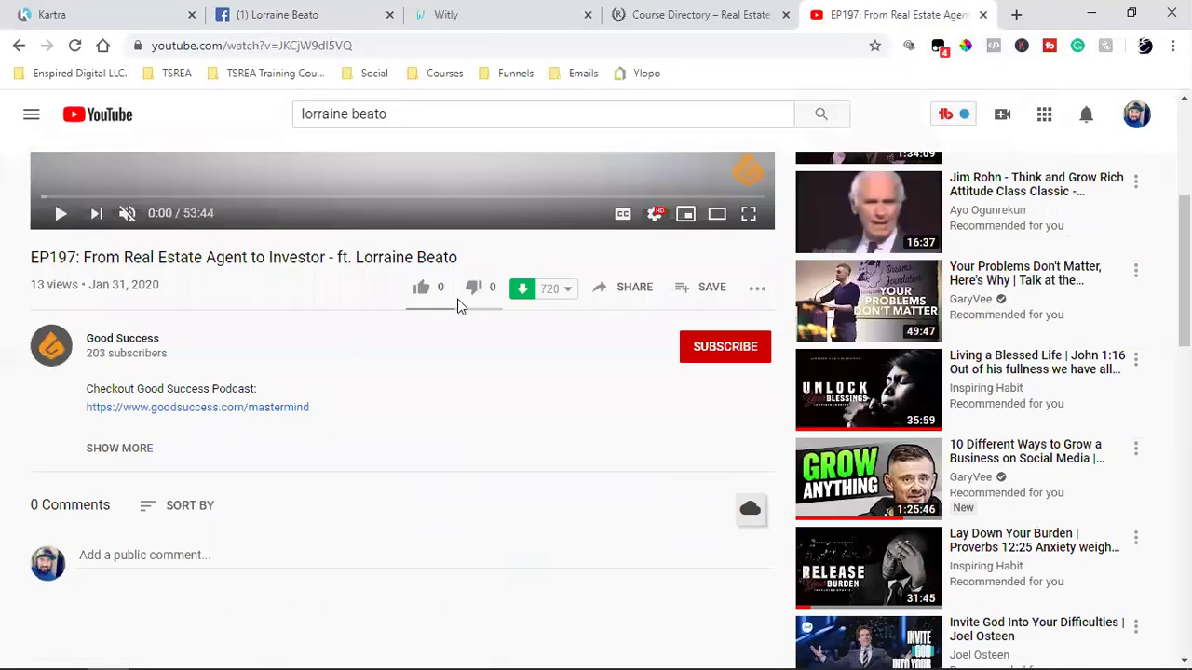
Open the video's raw file and download it as videoplayback.mp4
click(522, 292)
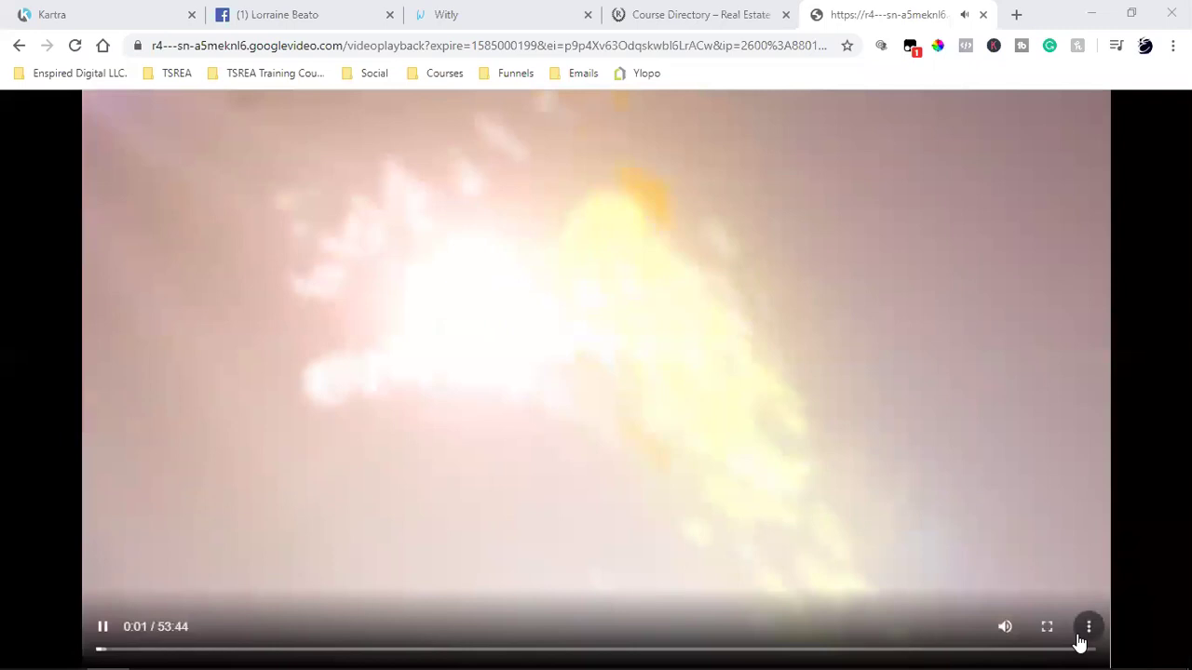
click(1088, 626)
click(1048, 585)
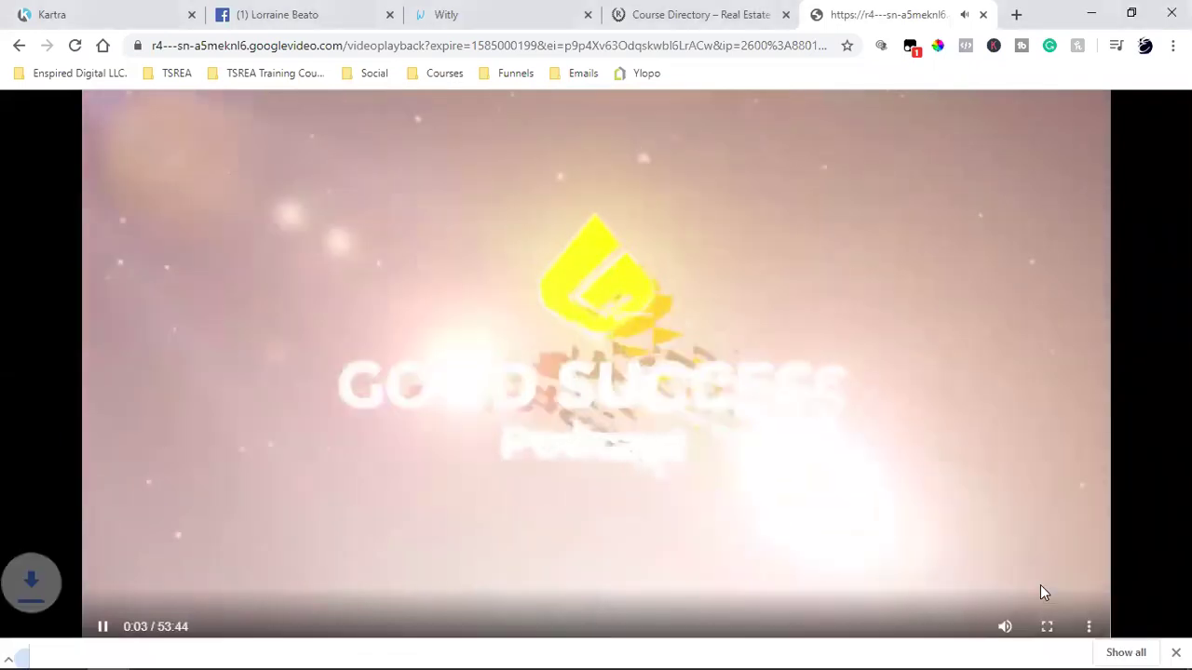
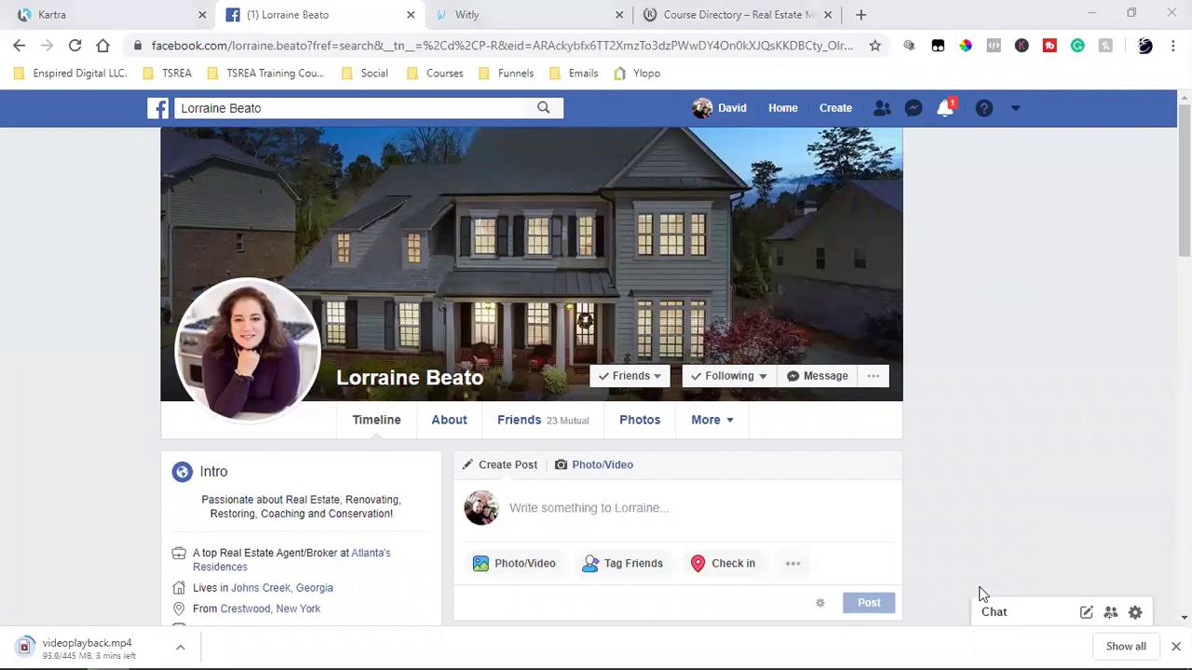
Dismiss the download notification, then go from the realtor's profile Intro to her Atlanta's Residences page's videos
click(1175, 646)
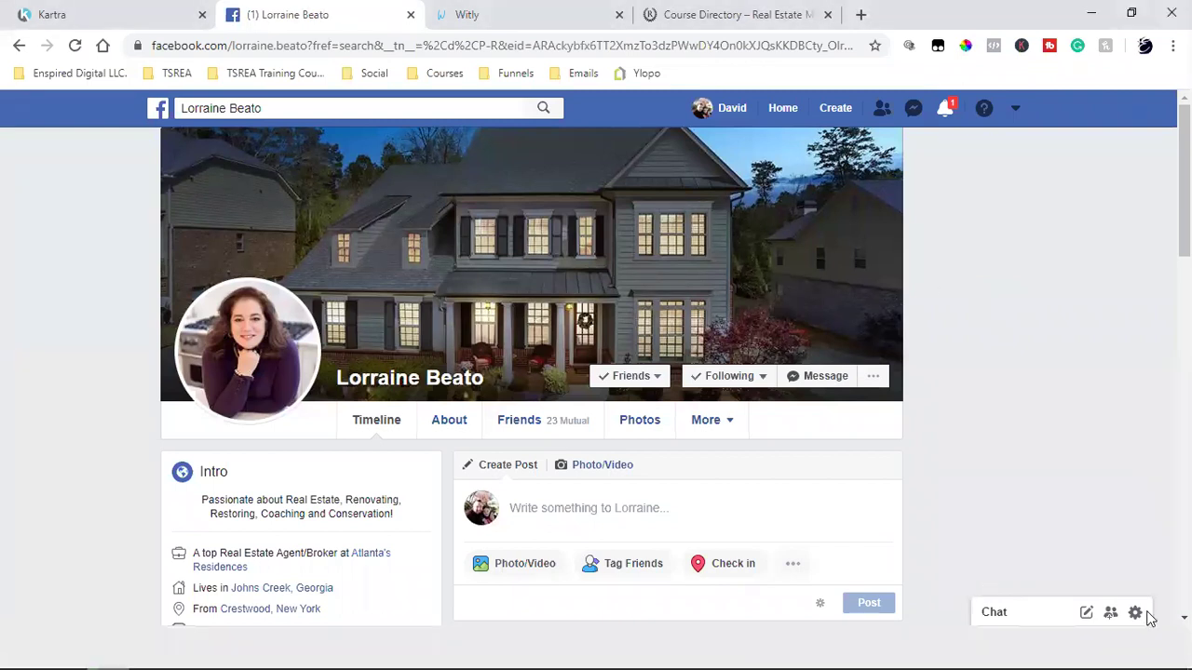
scroll(996, 398, down, 4)
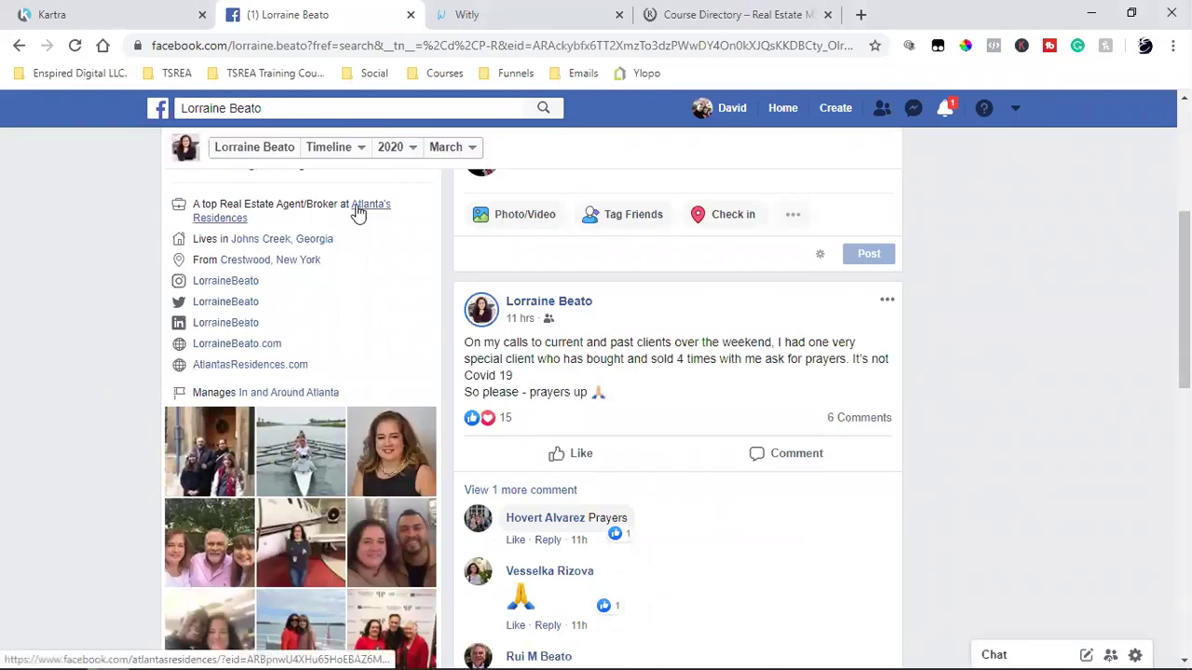
click(355, 206)
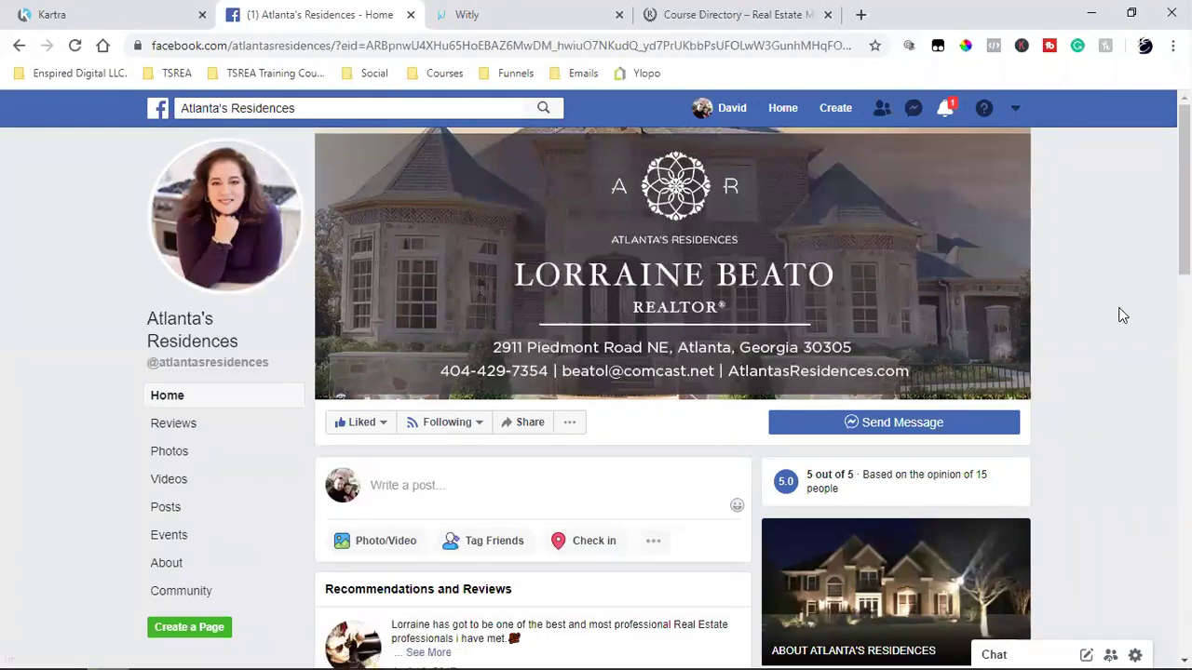
click(186, 479)
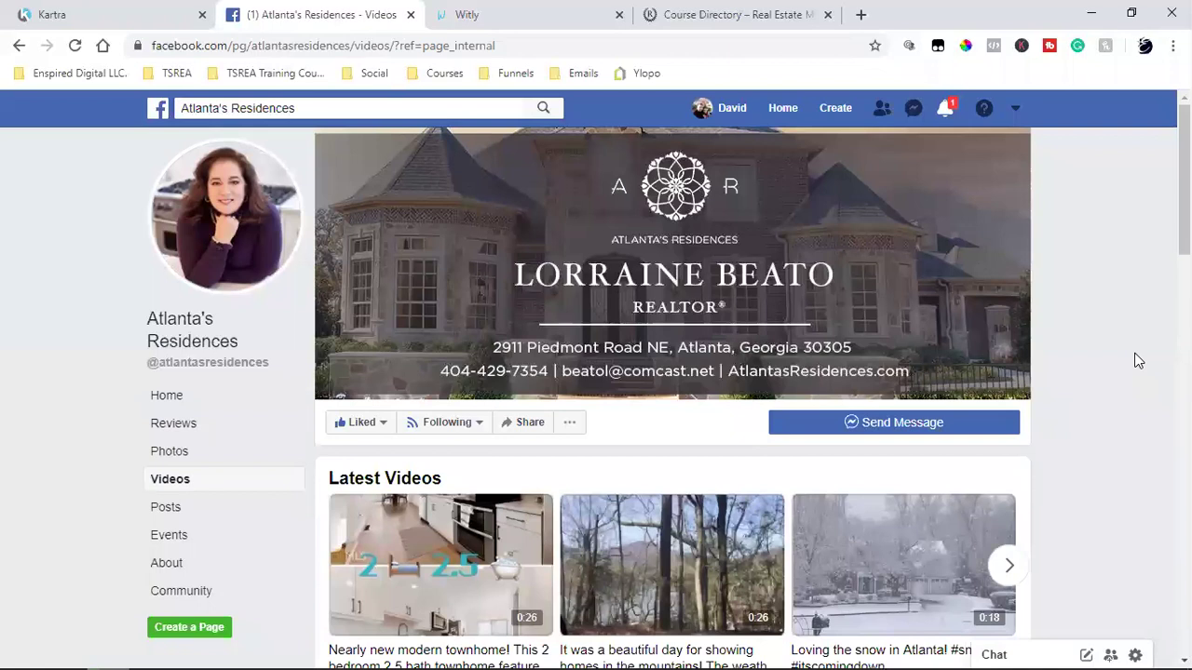
Scroll through the Atlanta's Residences Latest Videos, Playlist and All Videos listings
scroll(1136, 360, down, 3)
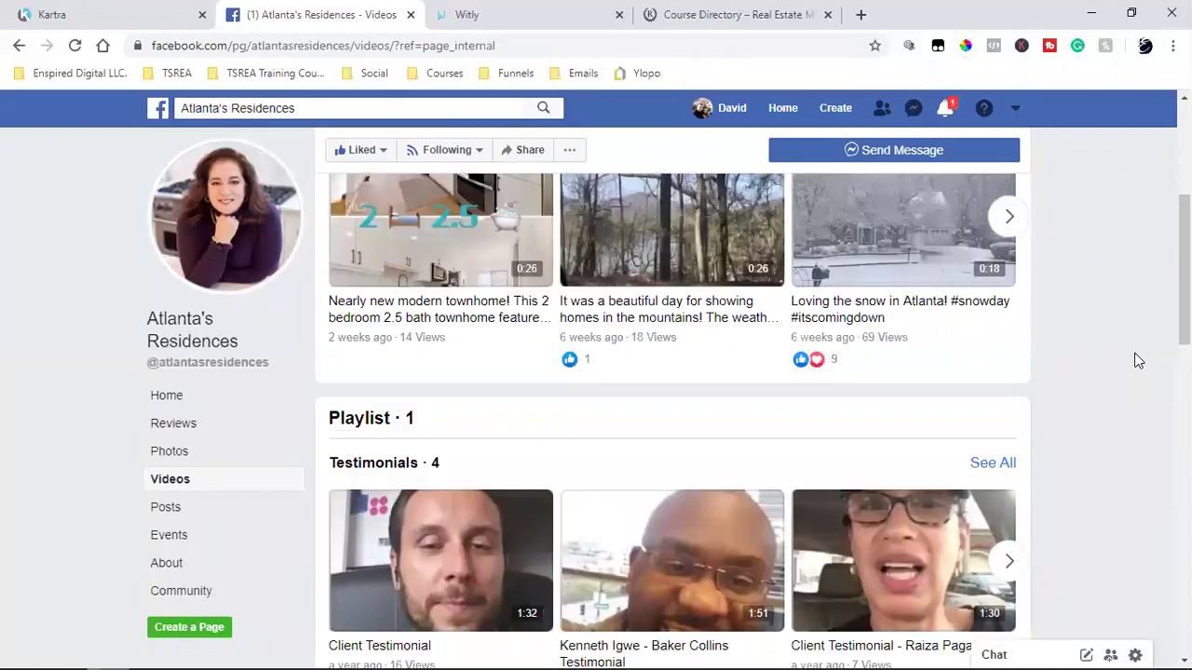
scroll(1136, 360, down, 2)
scroll(1136, 360, down, 2)
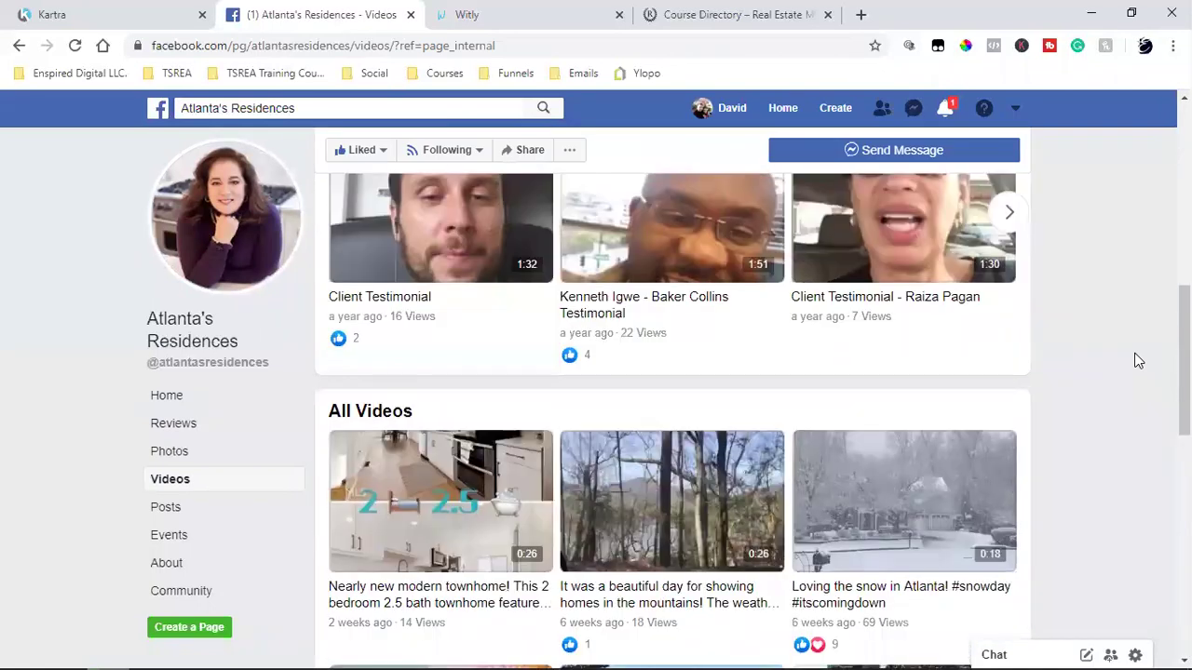
scroll(1136, 361, down, 2)
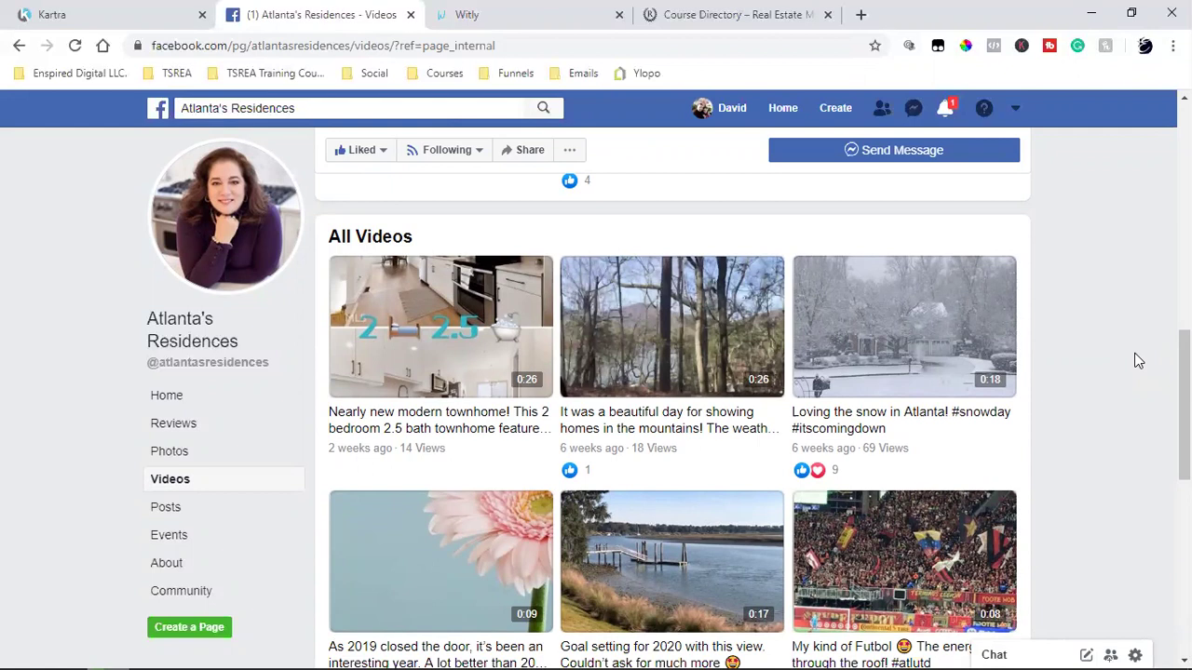
scroll(1136, 360, down, 4)
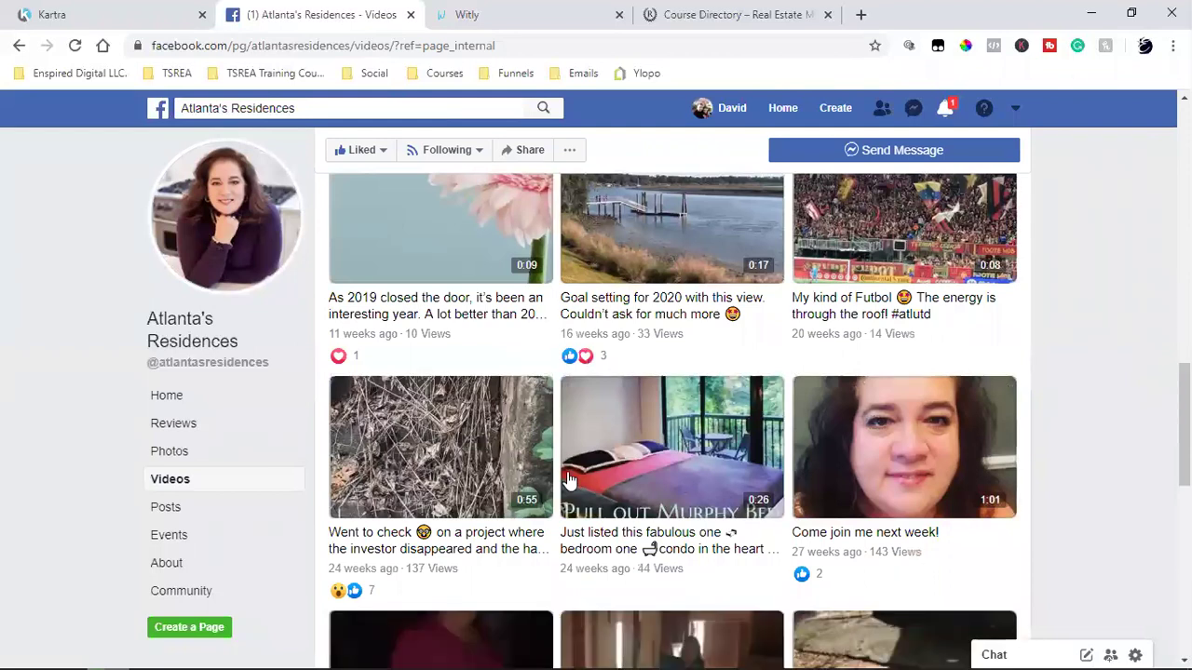
scroll(791, 473, down, 1)
scroll(790, 480, down, 3)
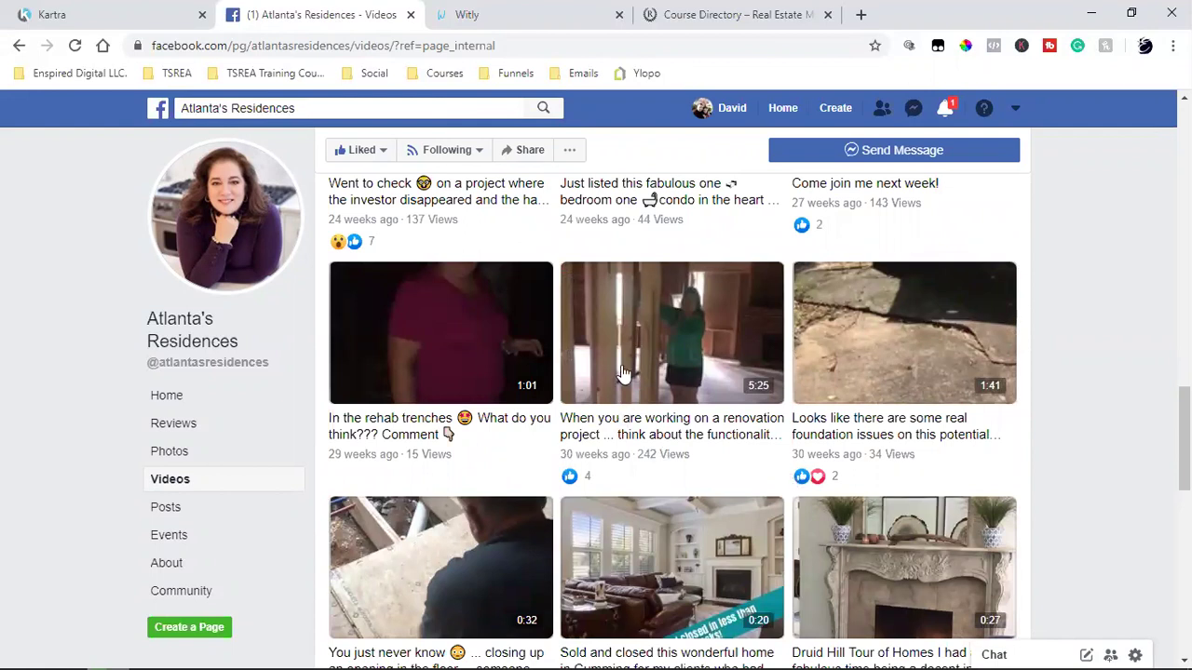
scroll(622, 373, down, 2)
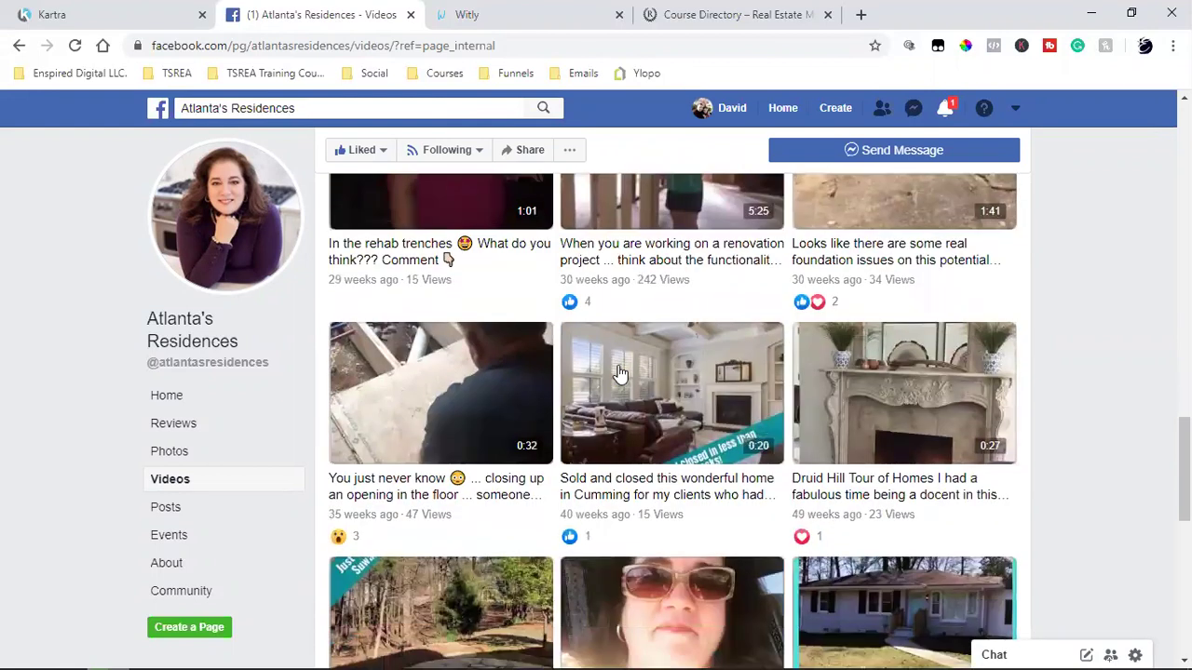
scroll(620, 373, down, 2)
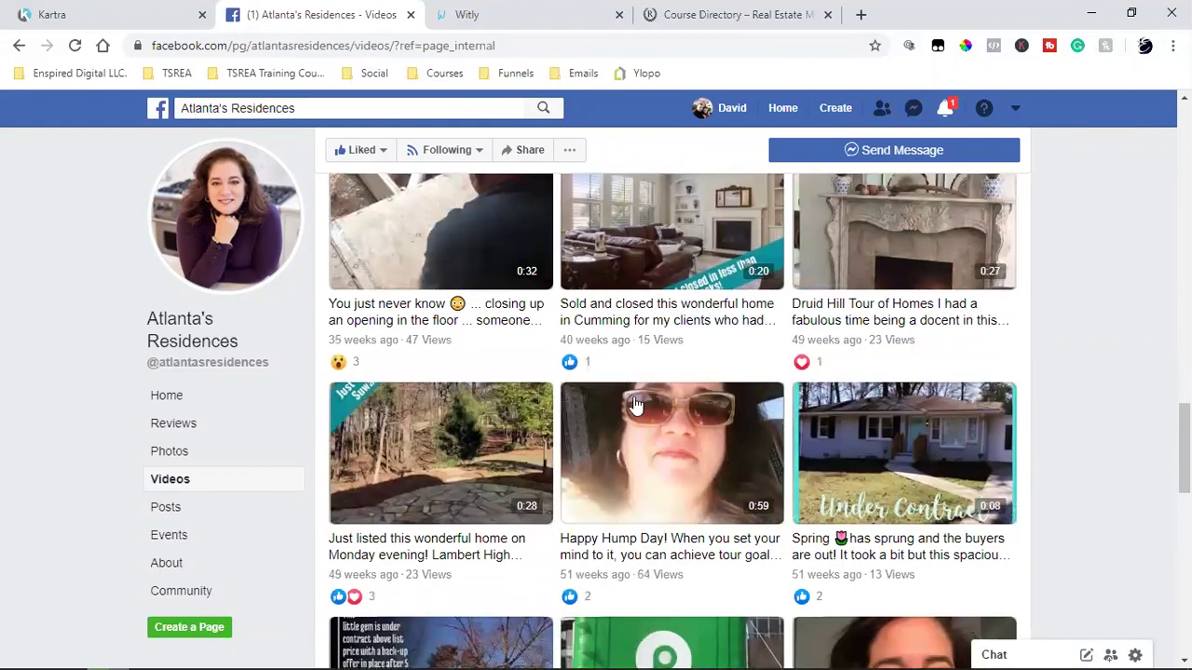
scroll(740, 489, down, 2)
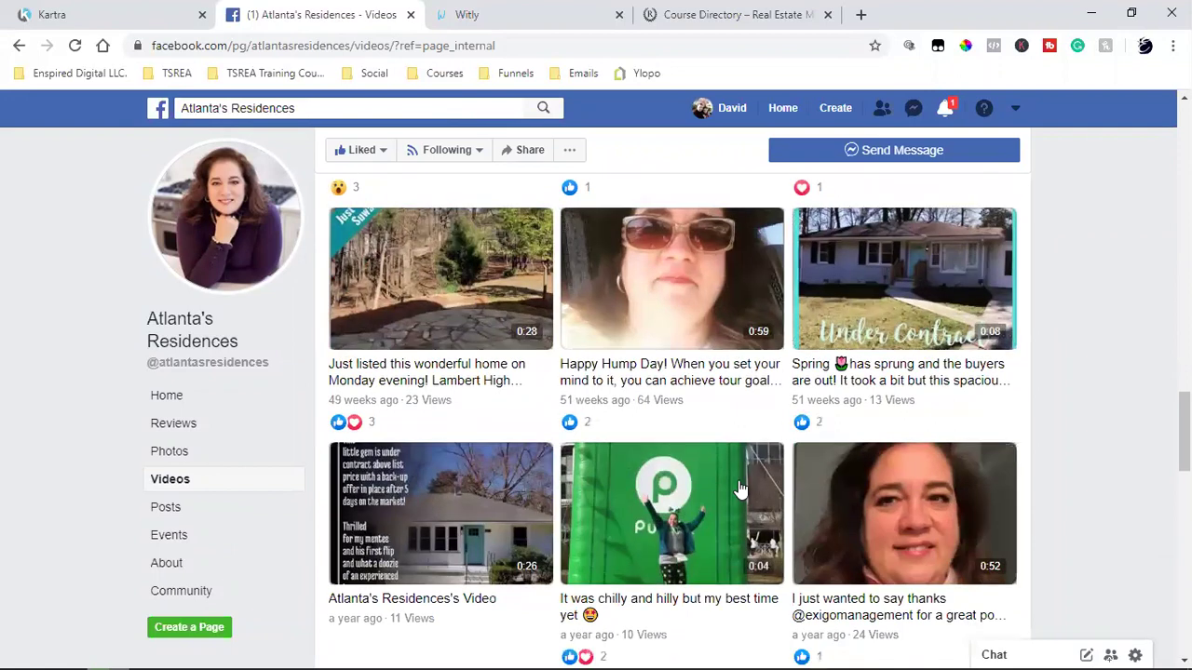
scroll(740, 488, down, 8)
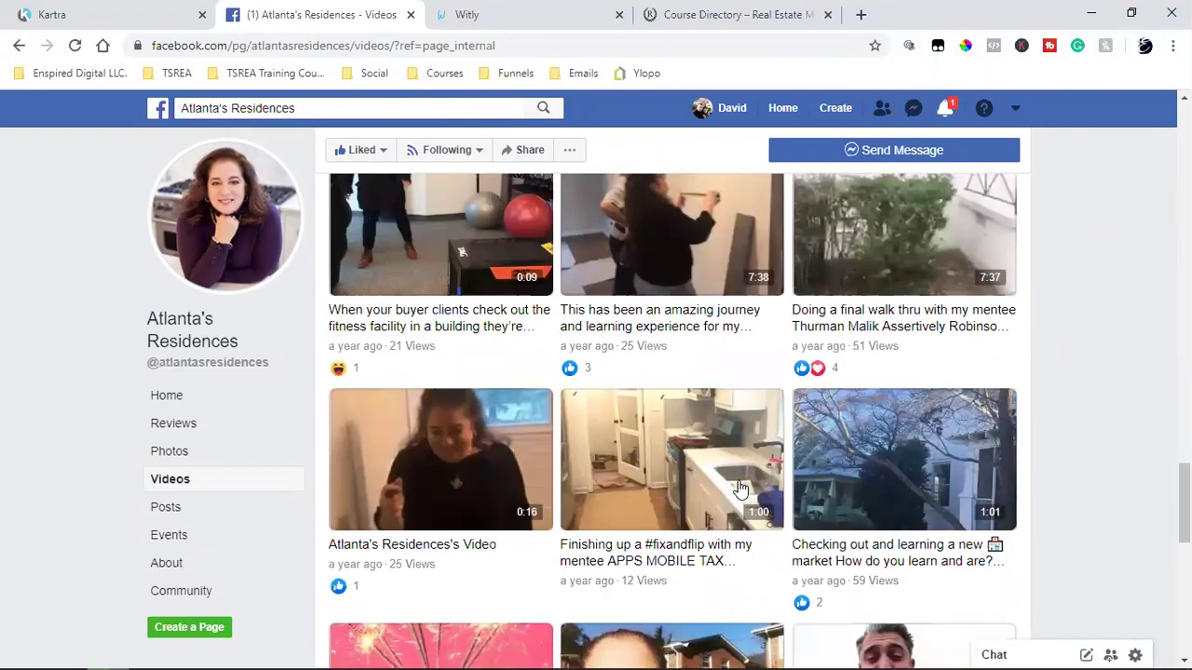
scroll(740, 489, down, 2)
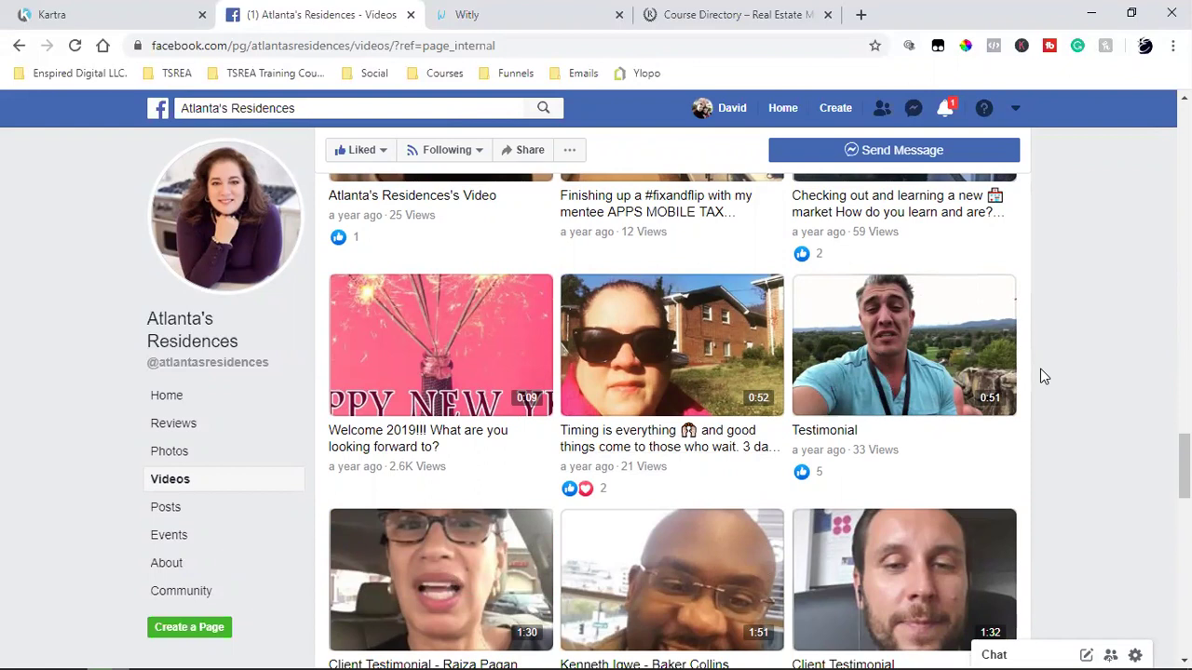
scroll(1043, 375, down, 2)
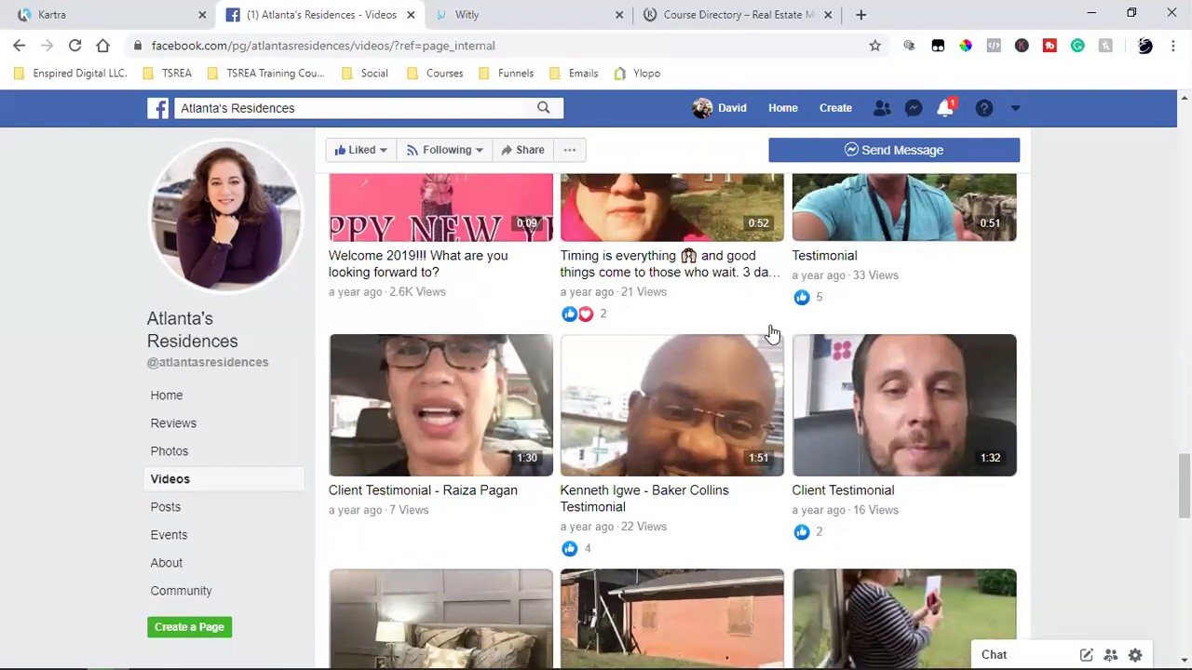
scroll(771, 333, down, 6)
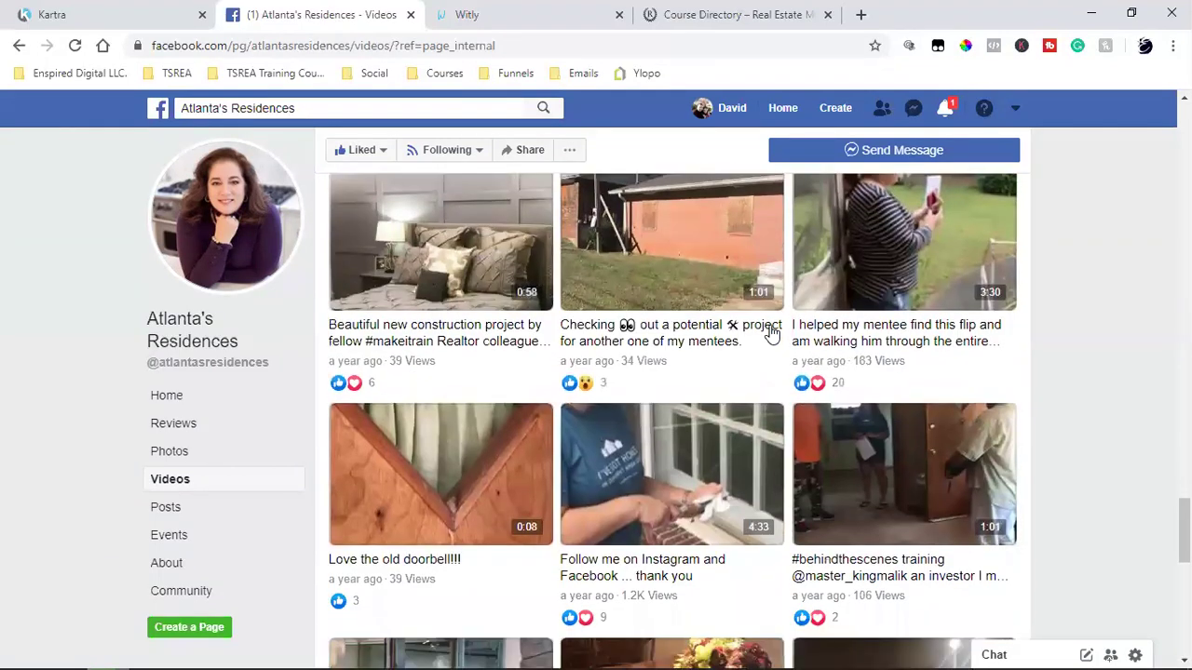
scroll(771, 333, down, 1)
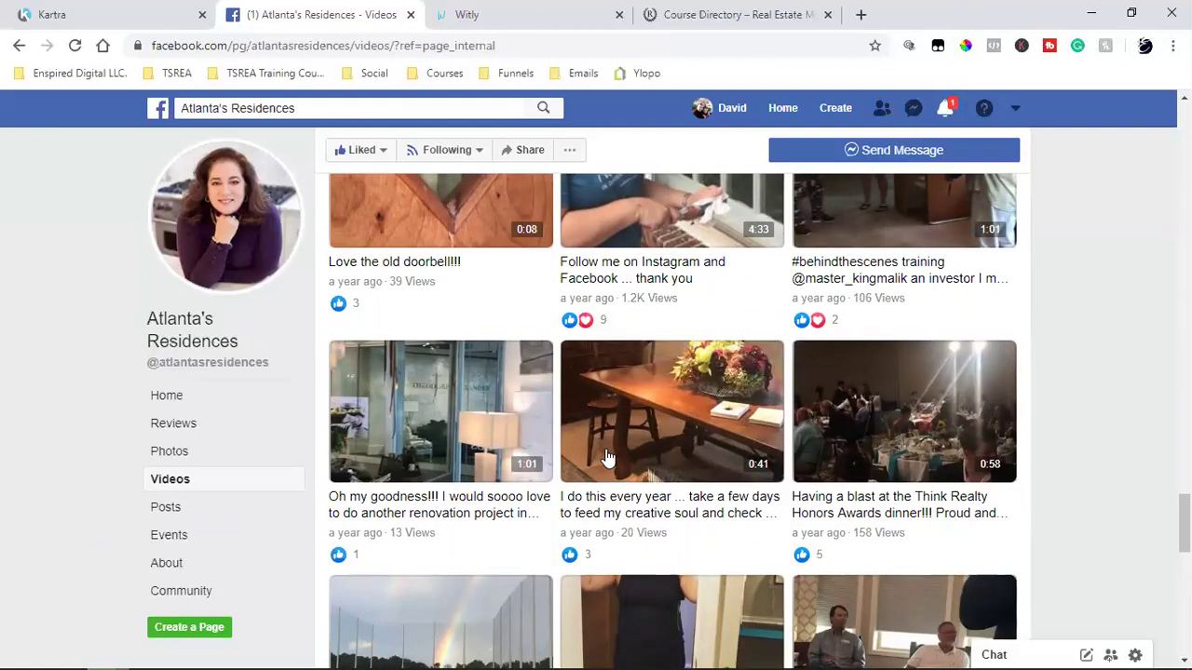
scroll(1122, 360, up, 3)
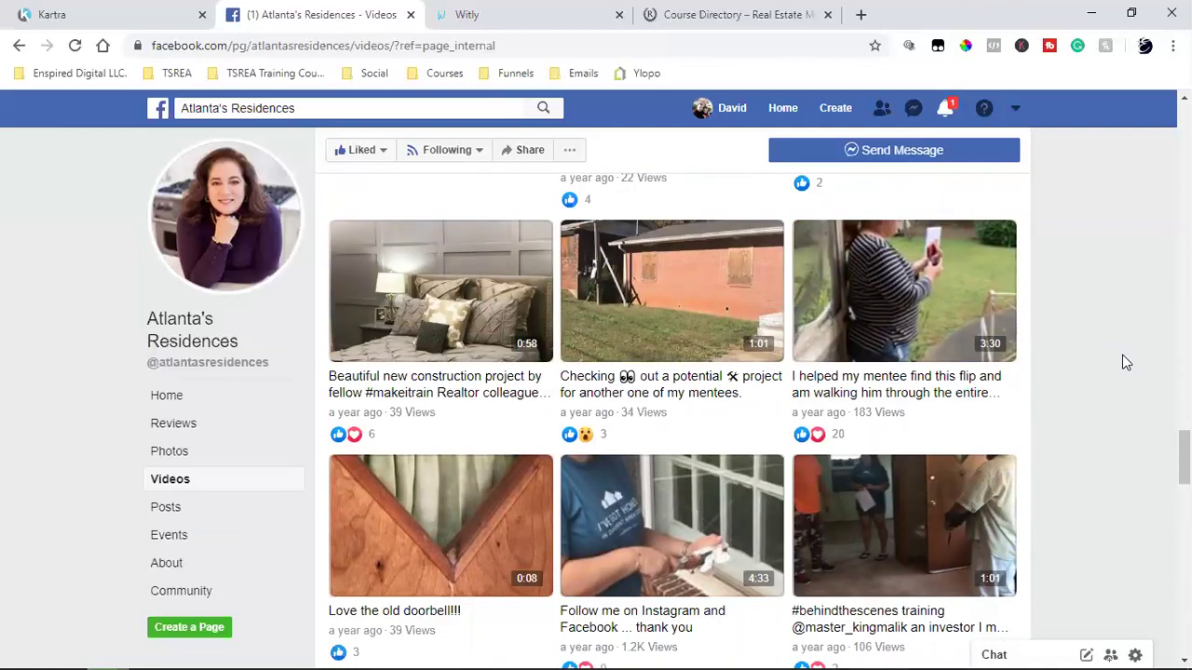
scroll(1122, 362, up, 6)
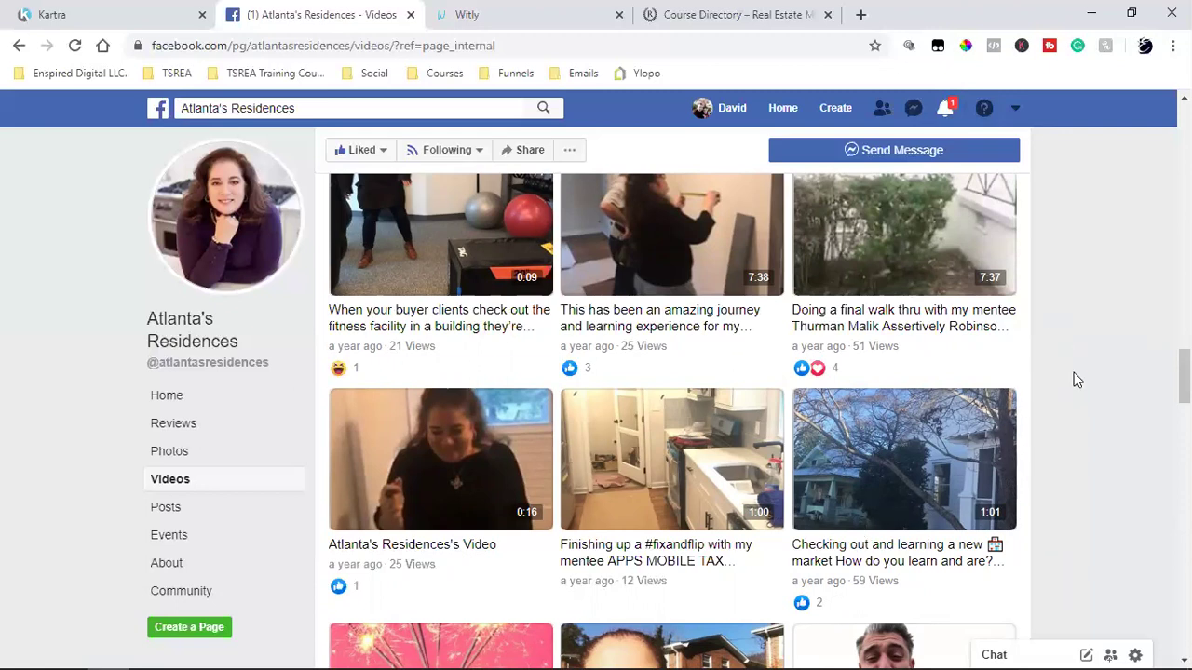
Scroll back up to the page's All Videos, then open a new blank Chrome tab
scroll(1075, 380, up, 4)
scroll(825, 408, up, 8)
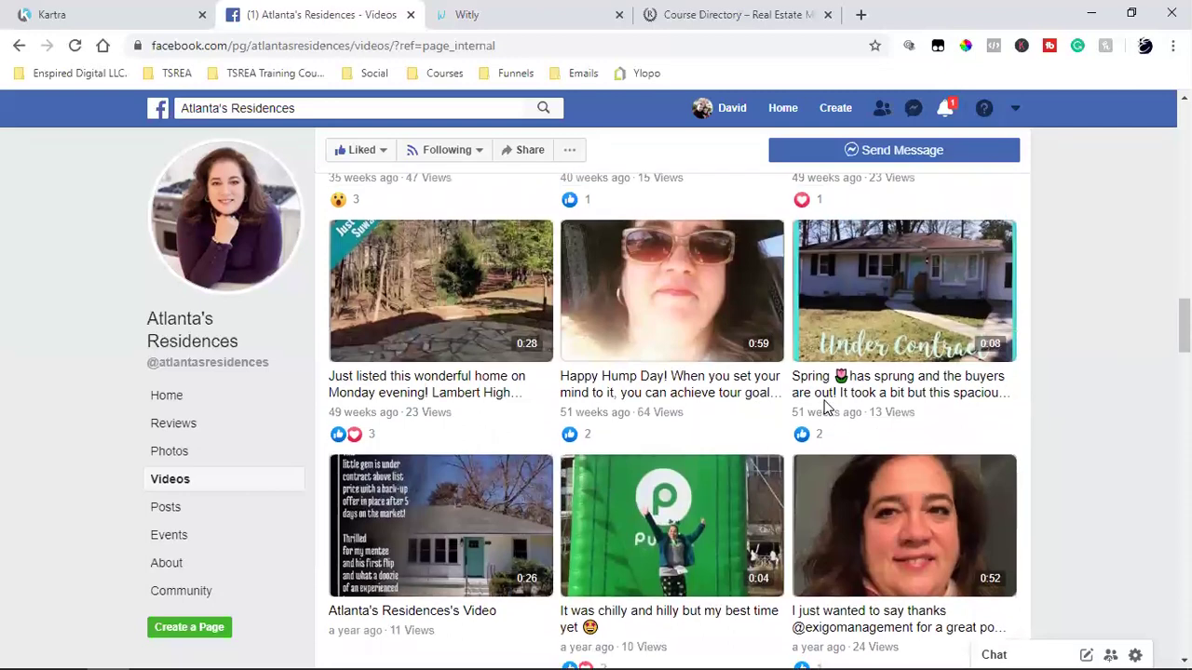
scroll(820, 404, up, 2)
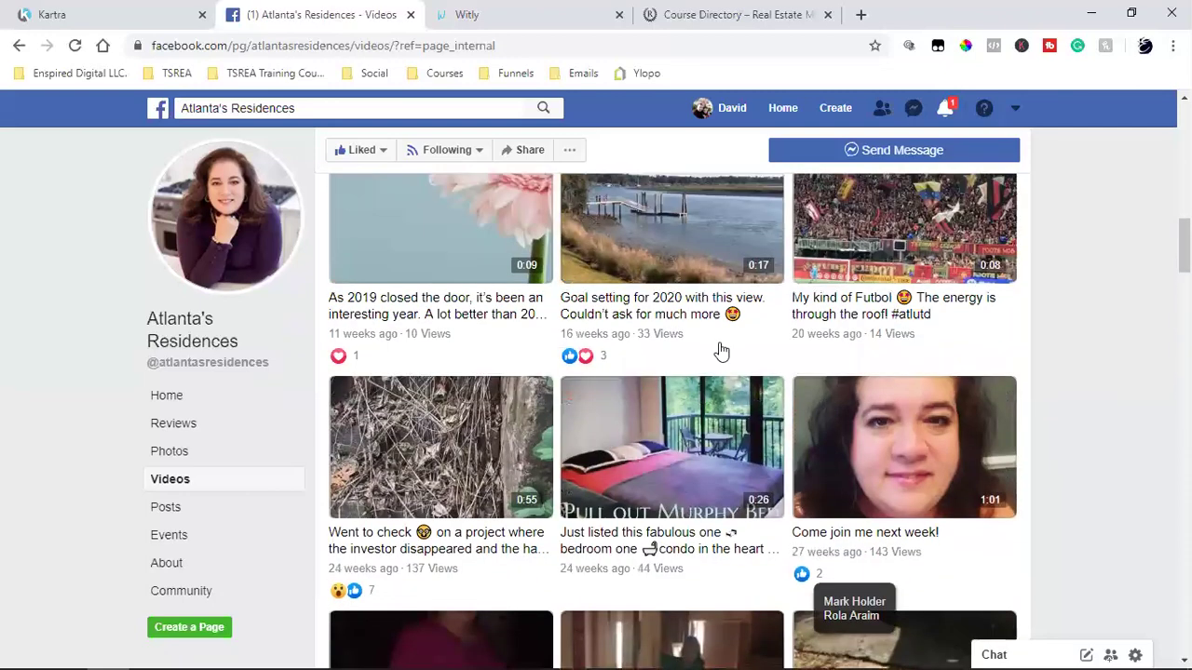
scroll(585, 417, up, 3)
scroll(726, 354, up, 3)
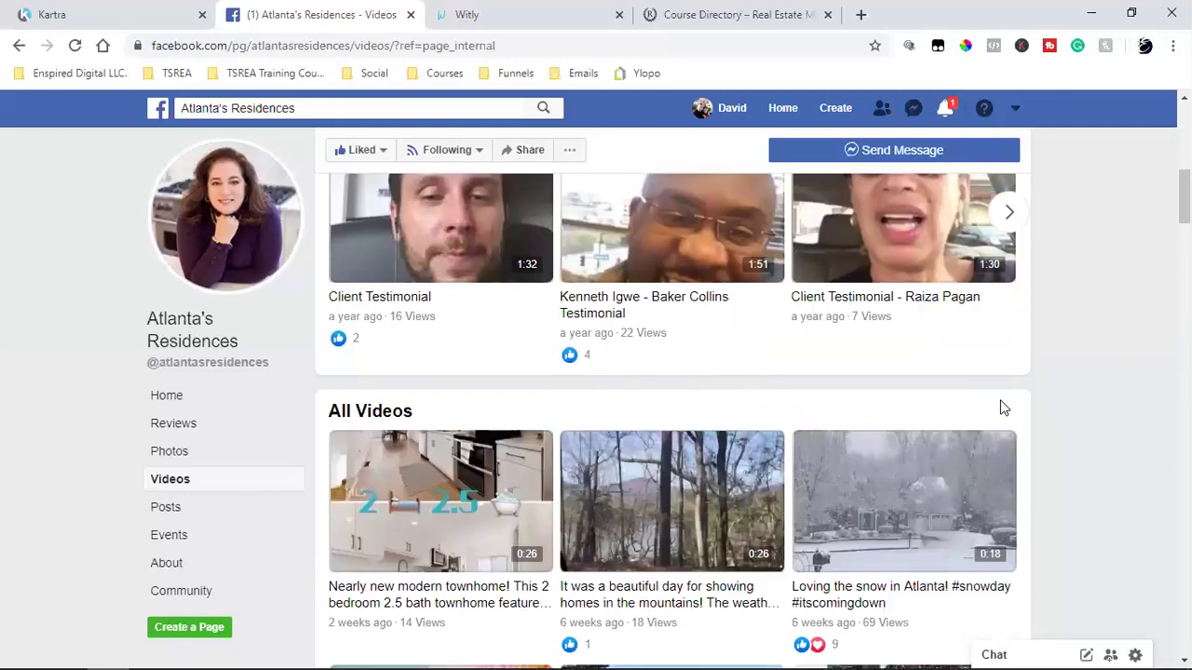
scroll(1000, 407, down, 2)
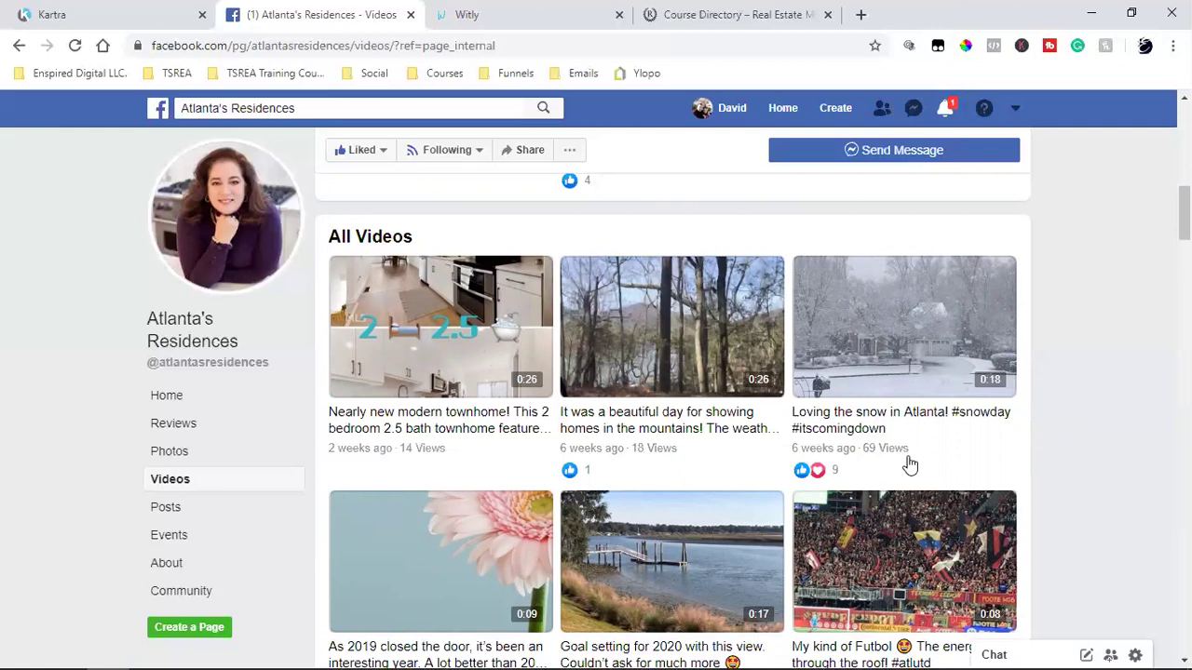
click(862, 14)
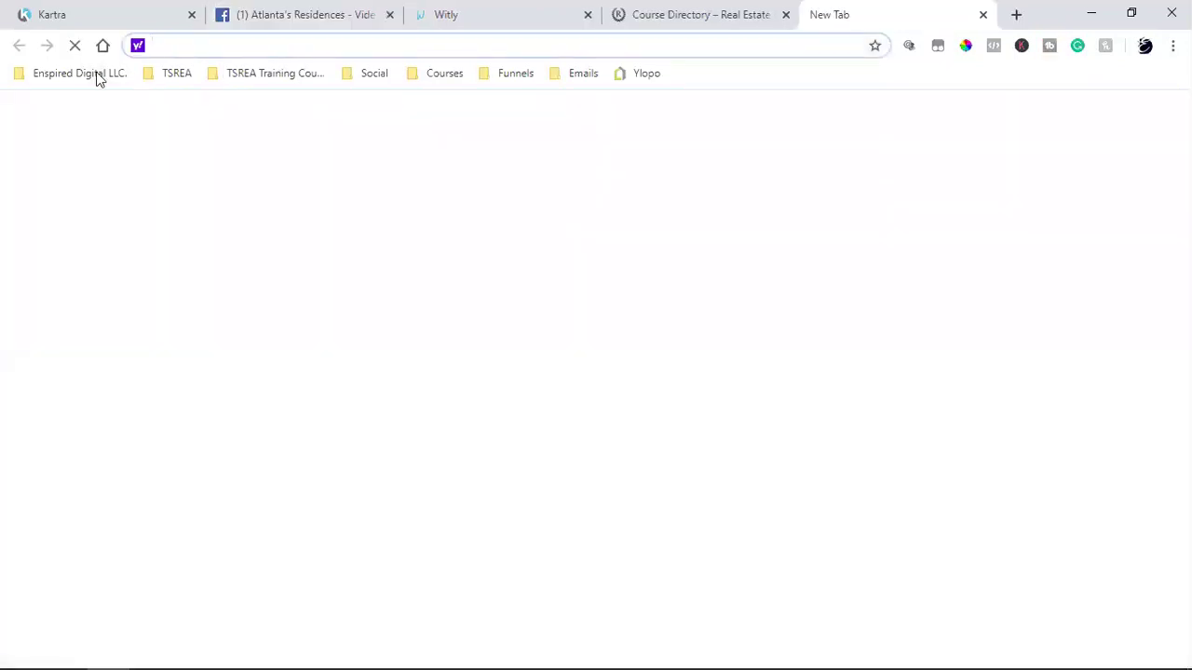
Open Ads Manager for TSREA Clients from the Enspired Digital LLC bookmarks and start a new campaign
click(96, 72)
mouse_move(183, 274)
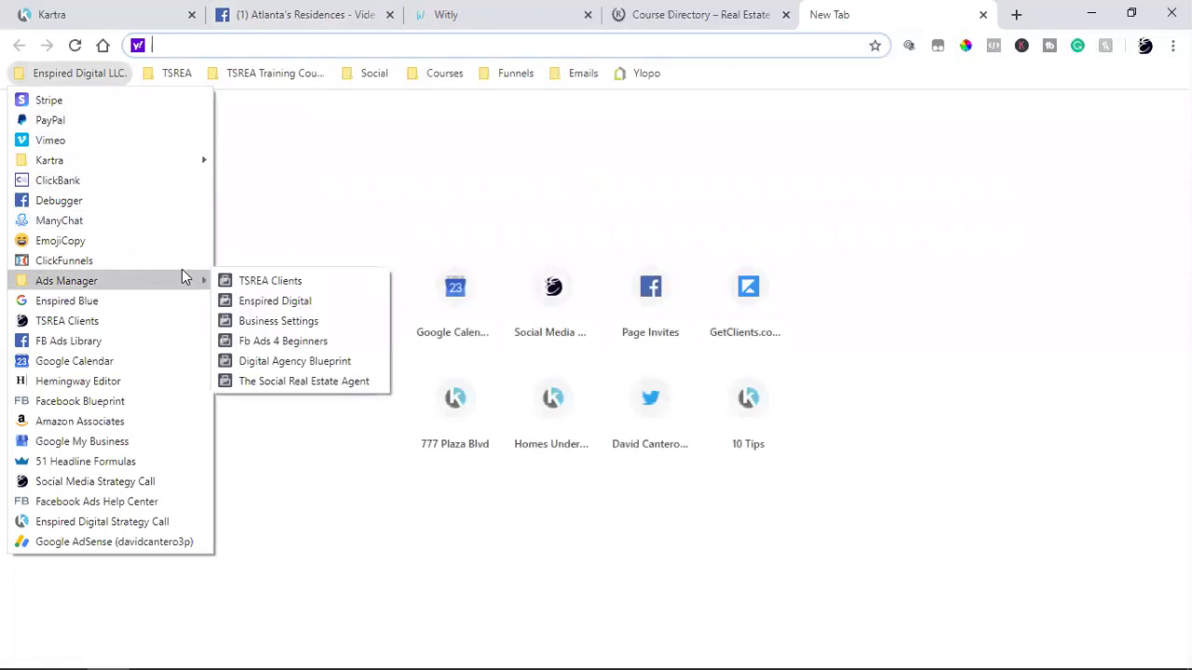
click(274, 277)
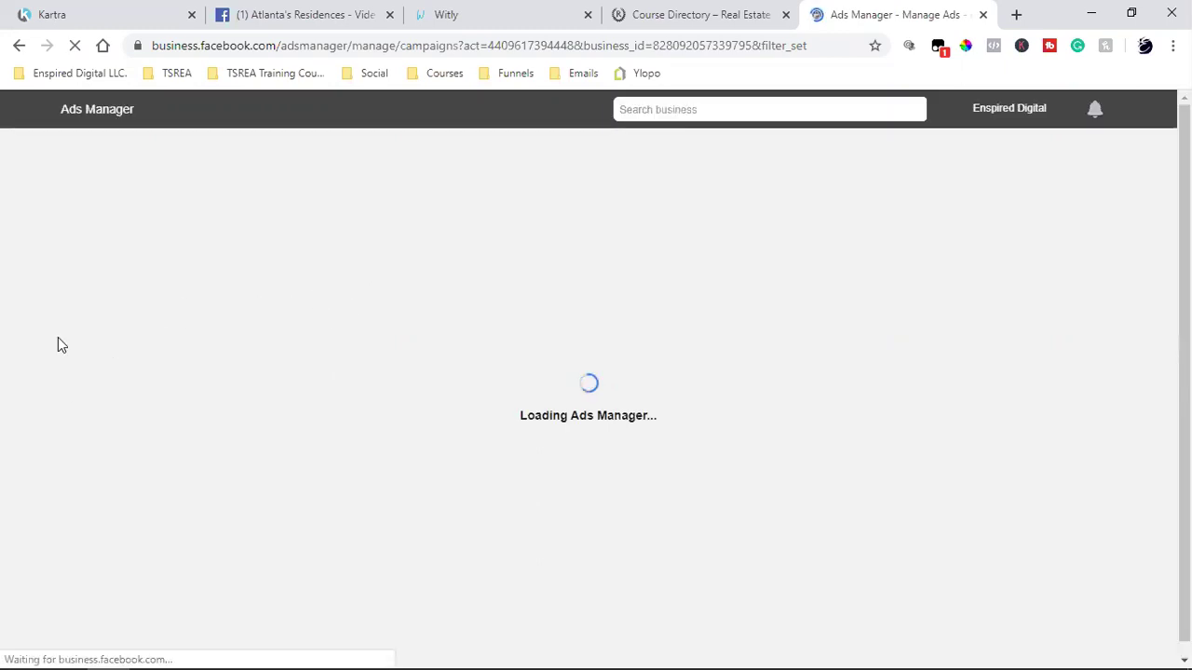
click(58, 299)
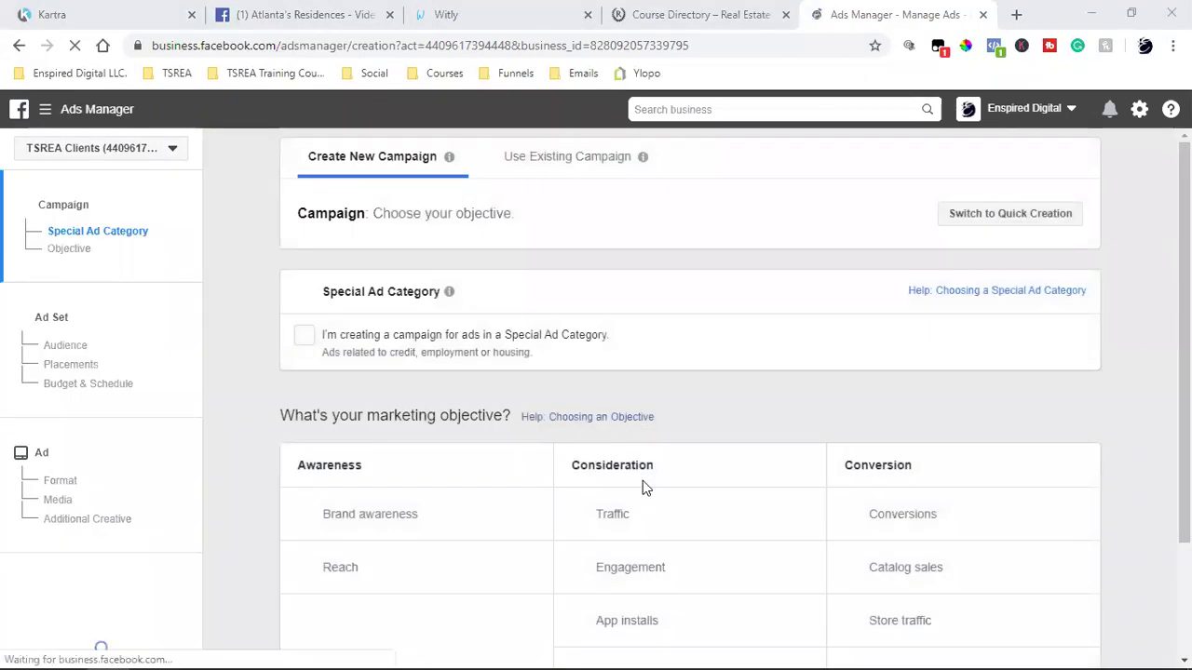
Pick Lead generation under Consideration as the new campaign's objective
scroll(642, 481, down, 2)
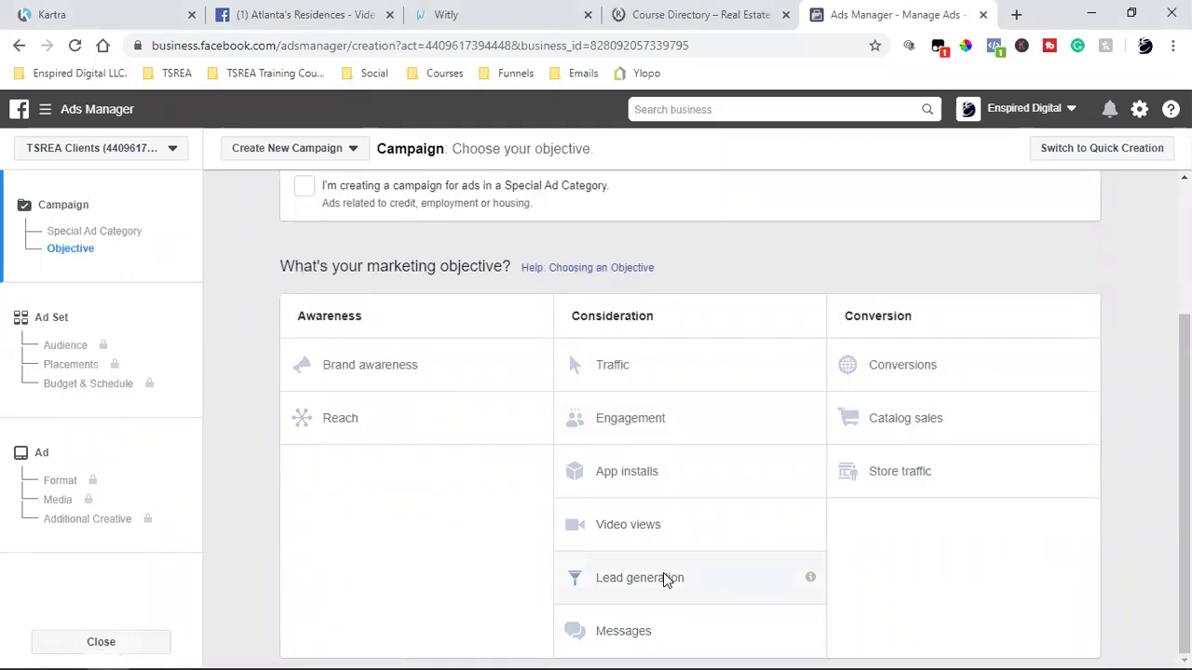
click(666, 579)
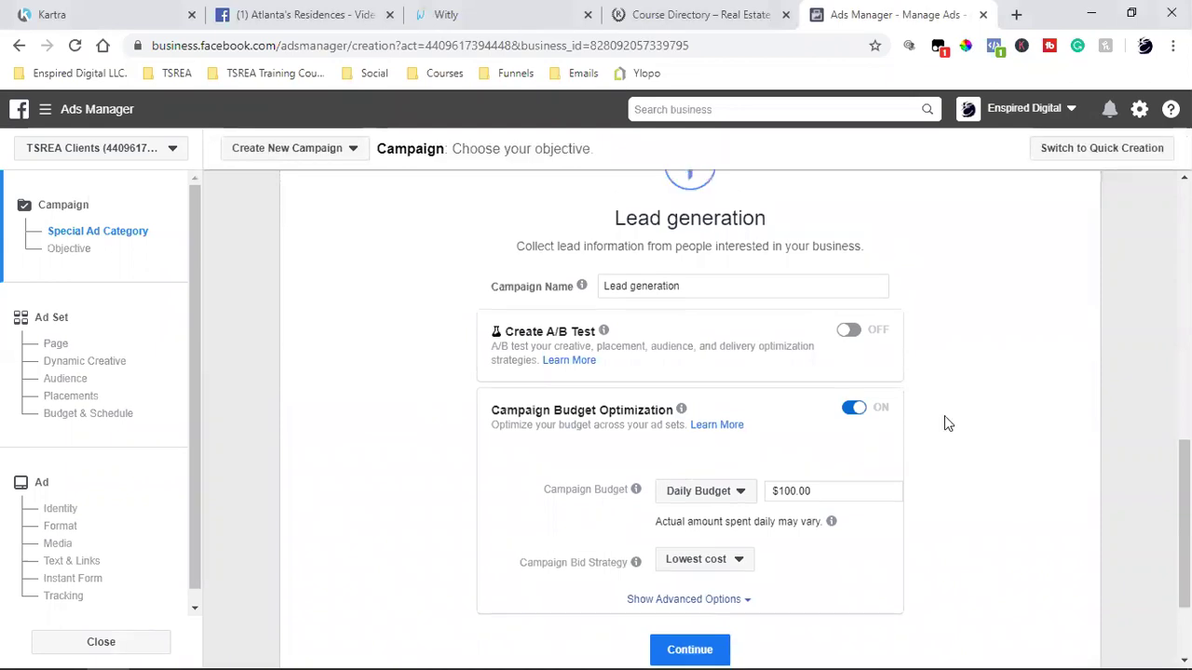
scroll(944, 423, up, 5)
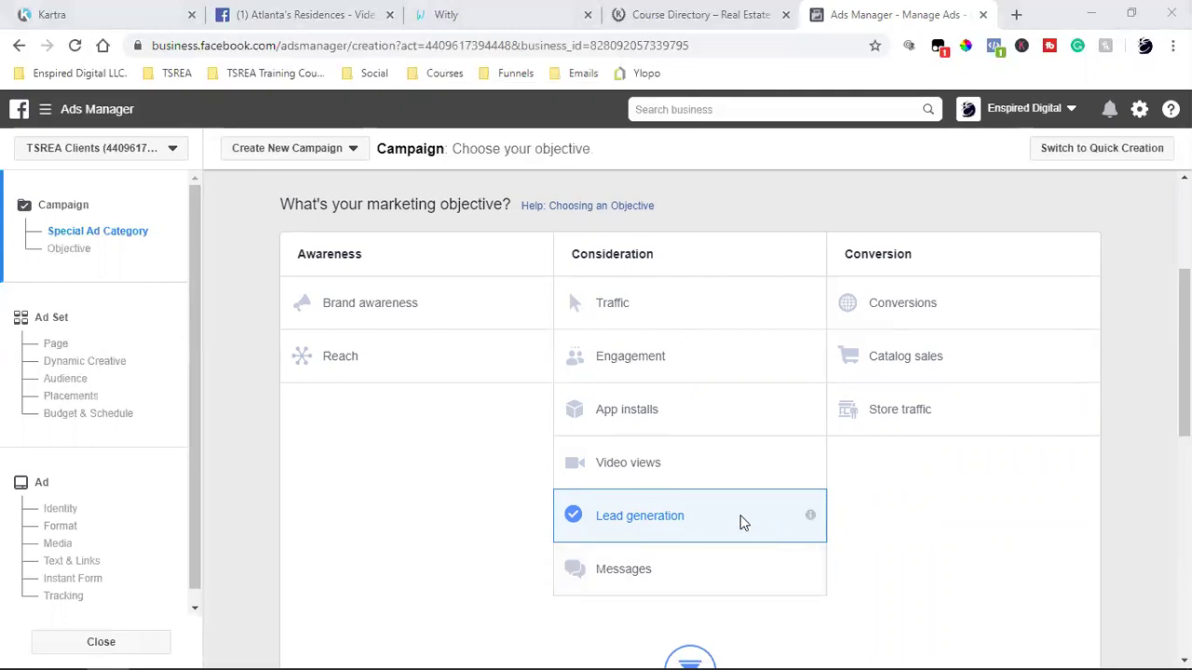
Compare the Witly drip campaigns and Kartra pages dashboard tabs with the campaign objective page
click(513, 14)
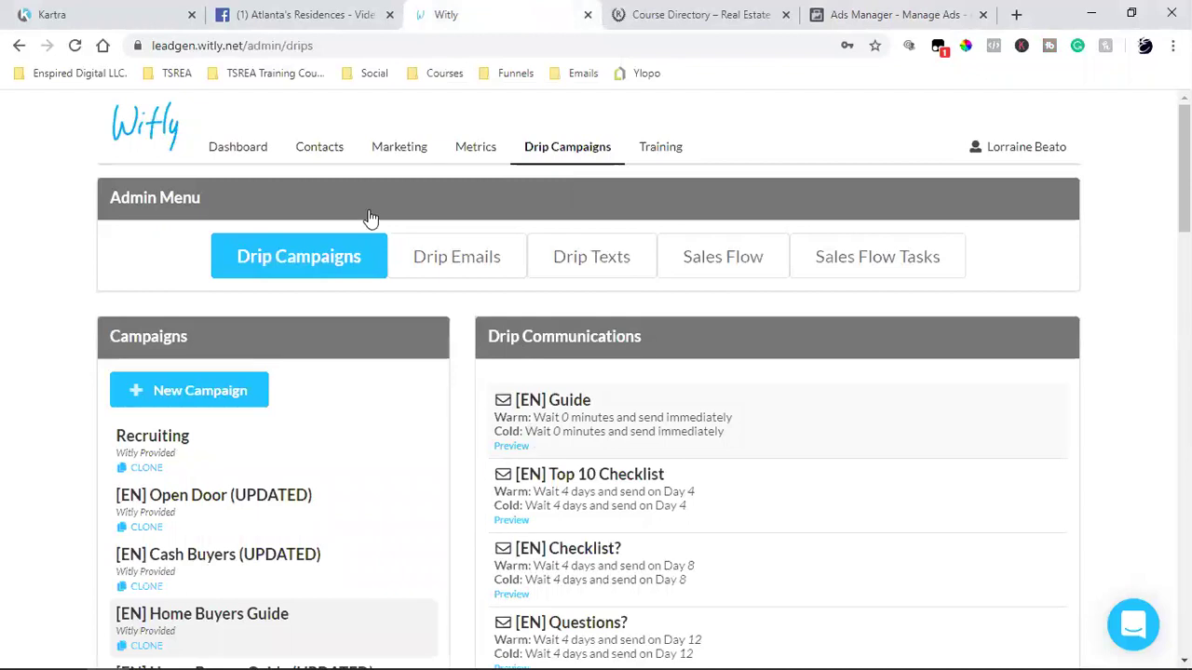
click(156, 11)
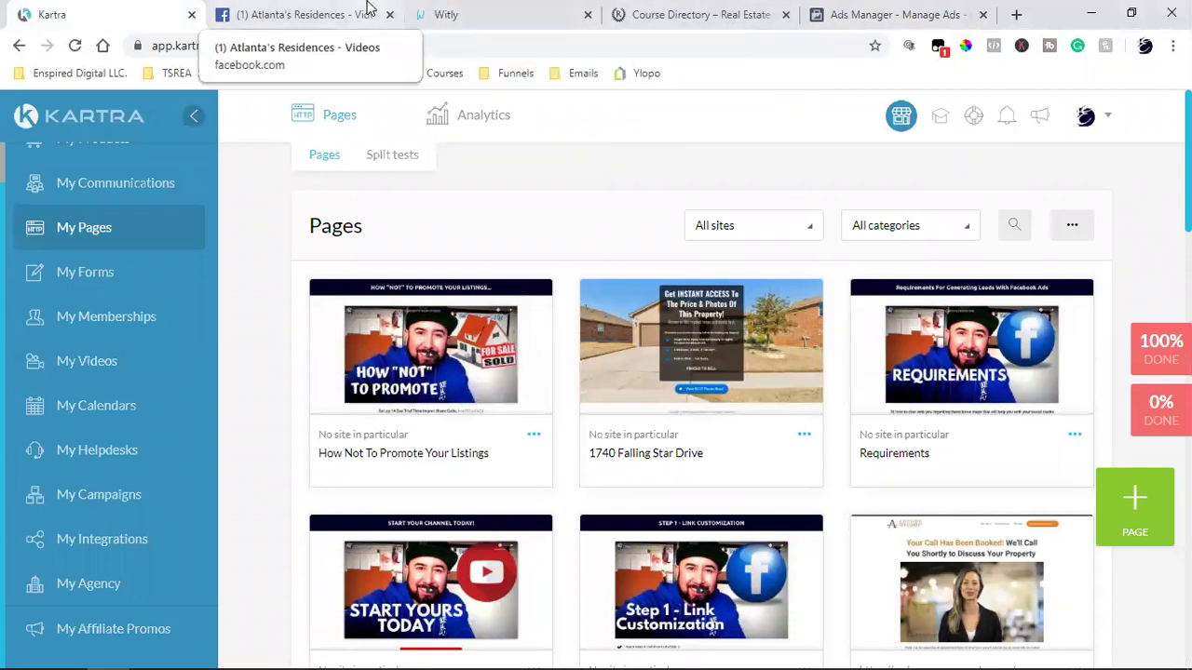
click(931, 13)
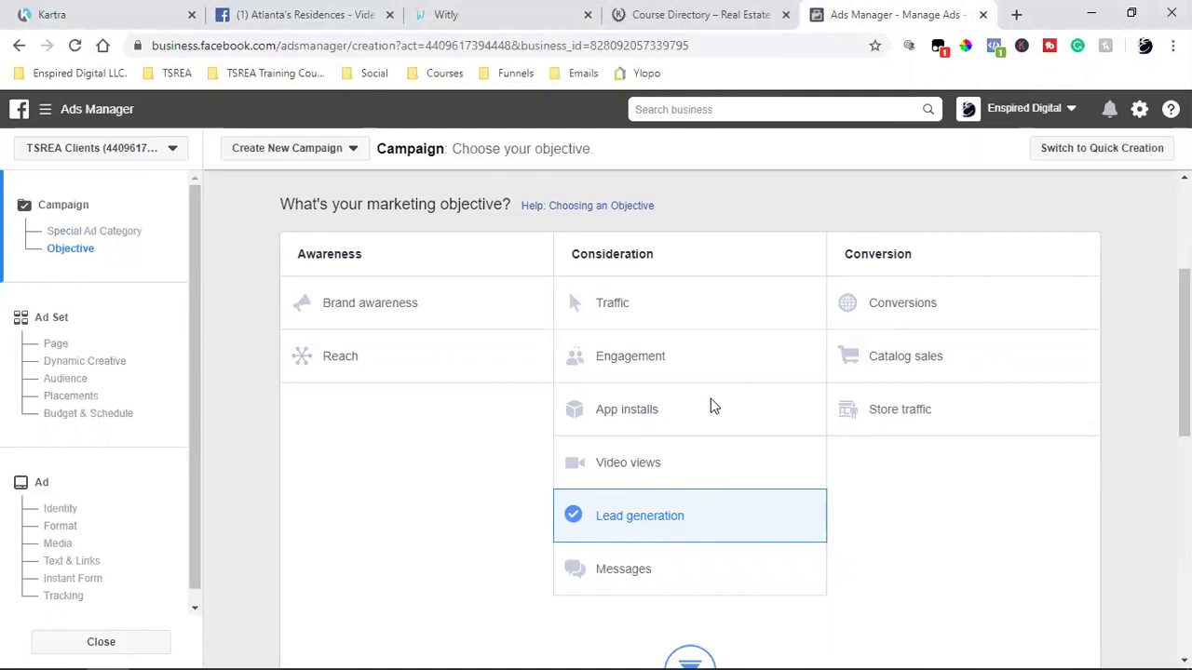
click(465, 14)
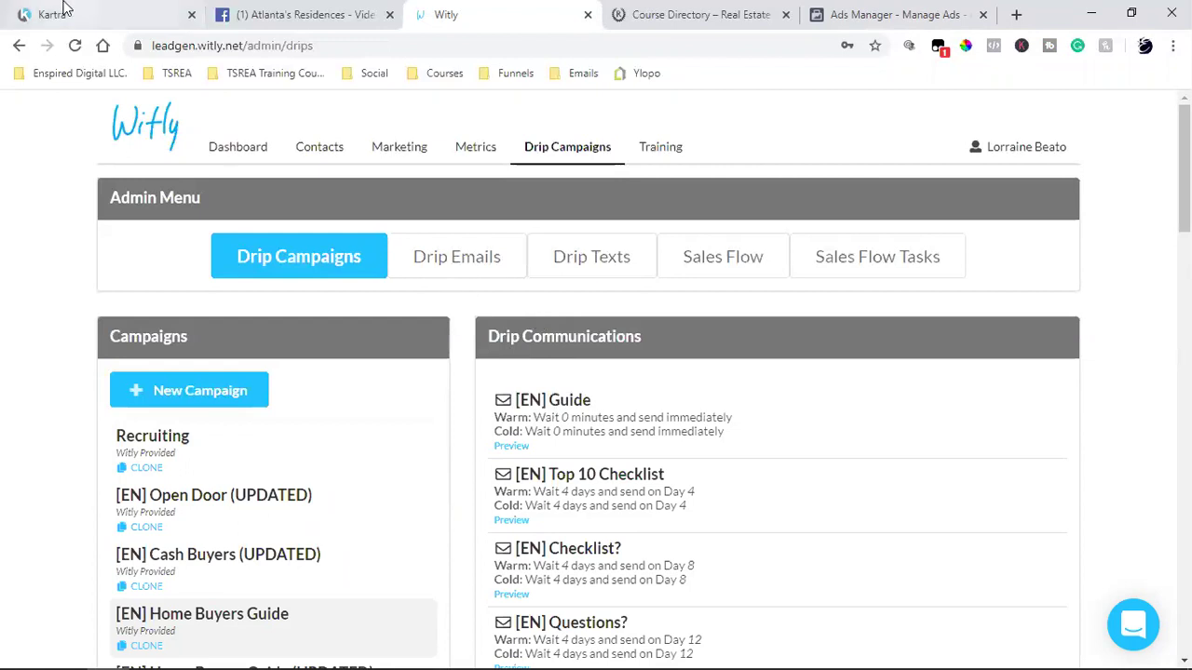
click(894, 12)
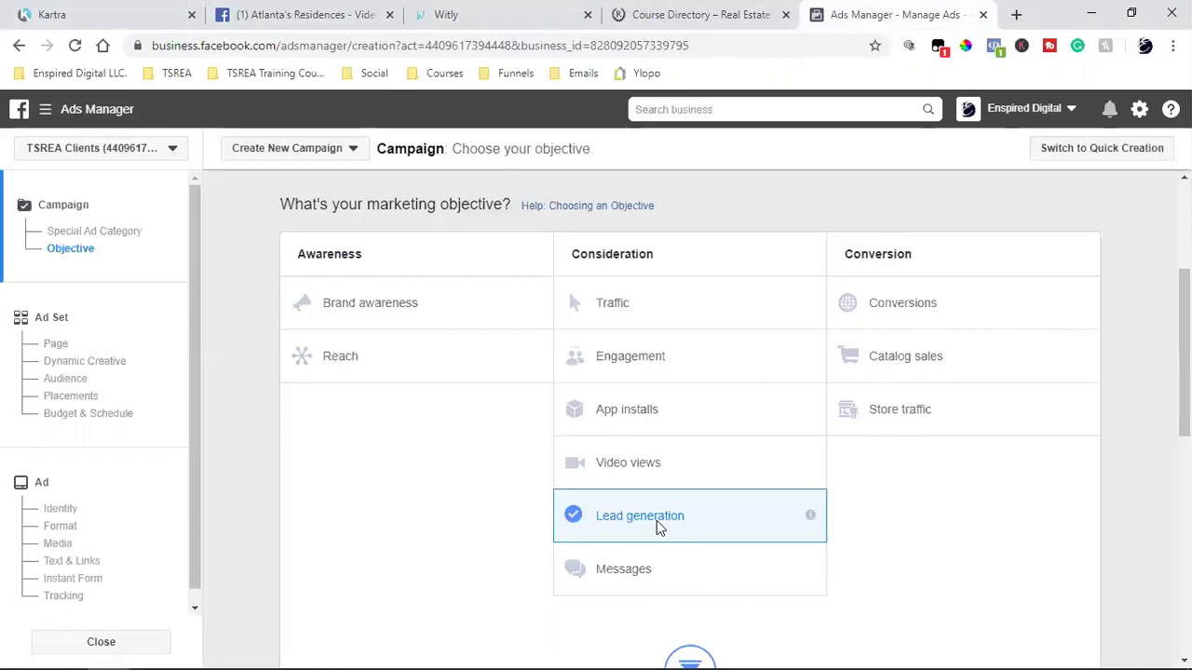
click(470, 14)
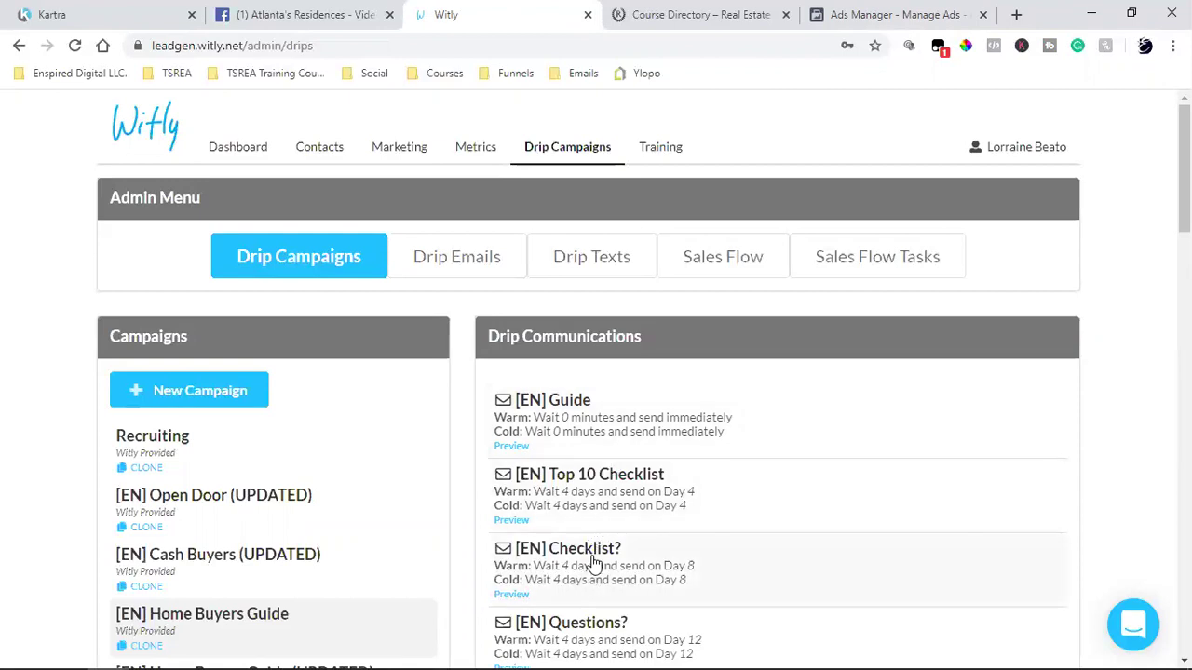
click(312, 15)
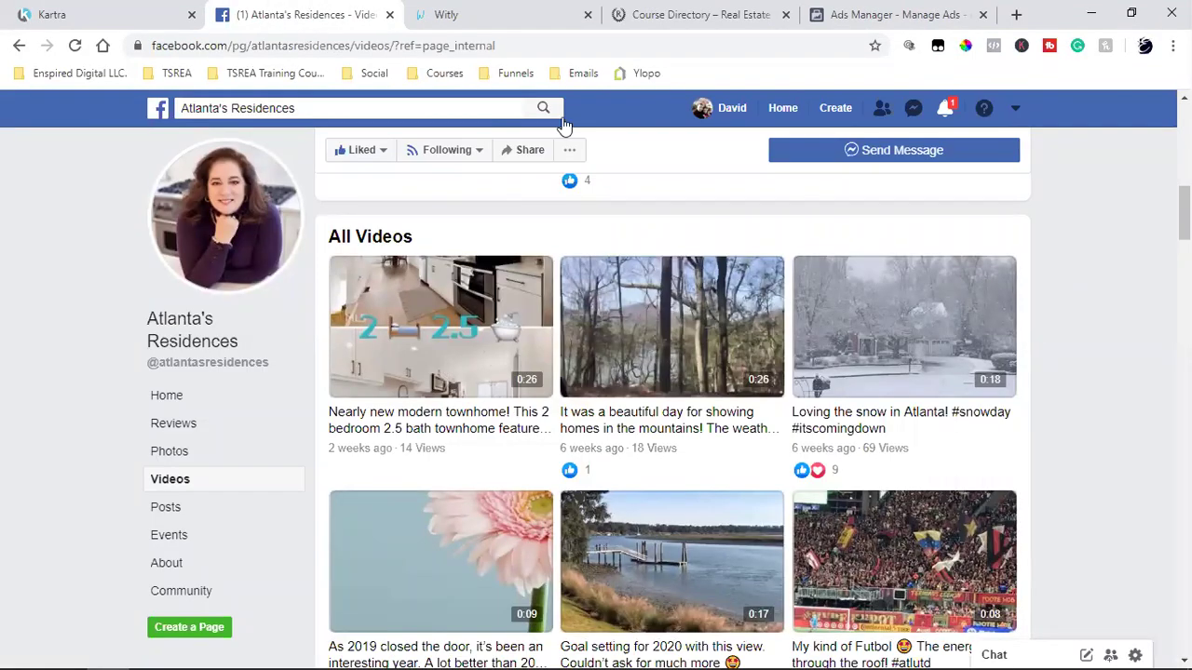
Open the 777 Plaza Blvd landing page from the TSREA bookmarks and bring up its details form
click(1016, 14)
click(179, 74)
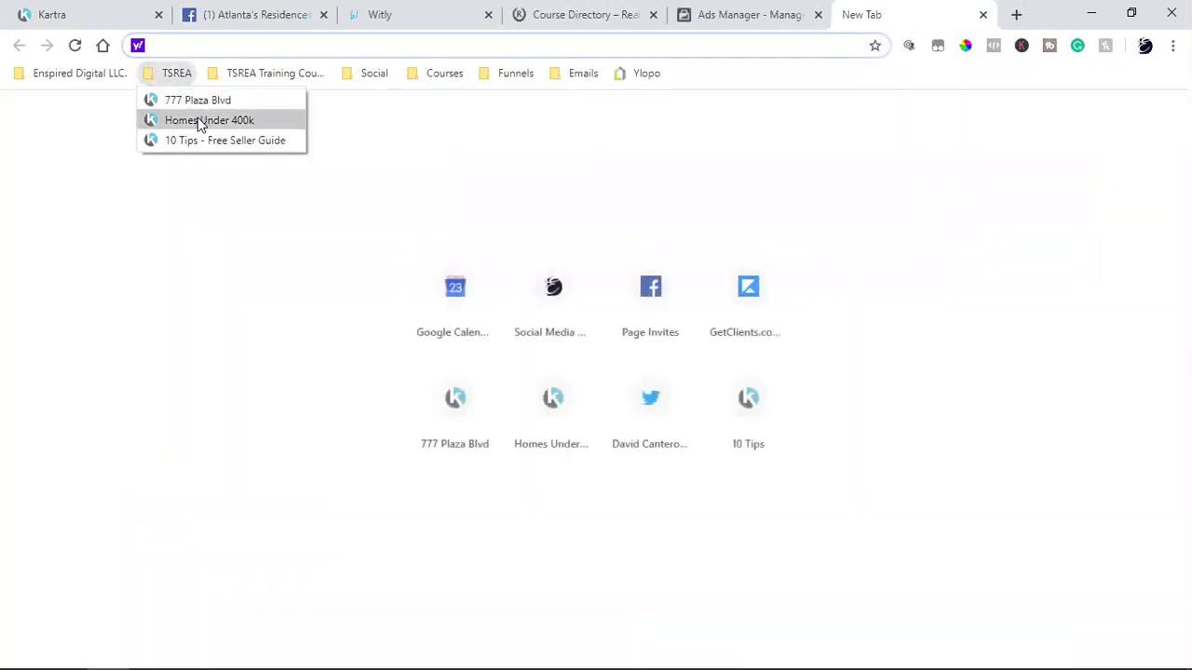
click(170, 100)
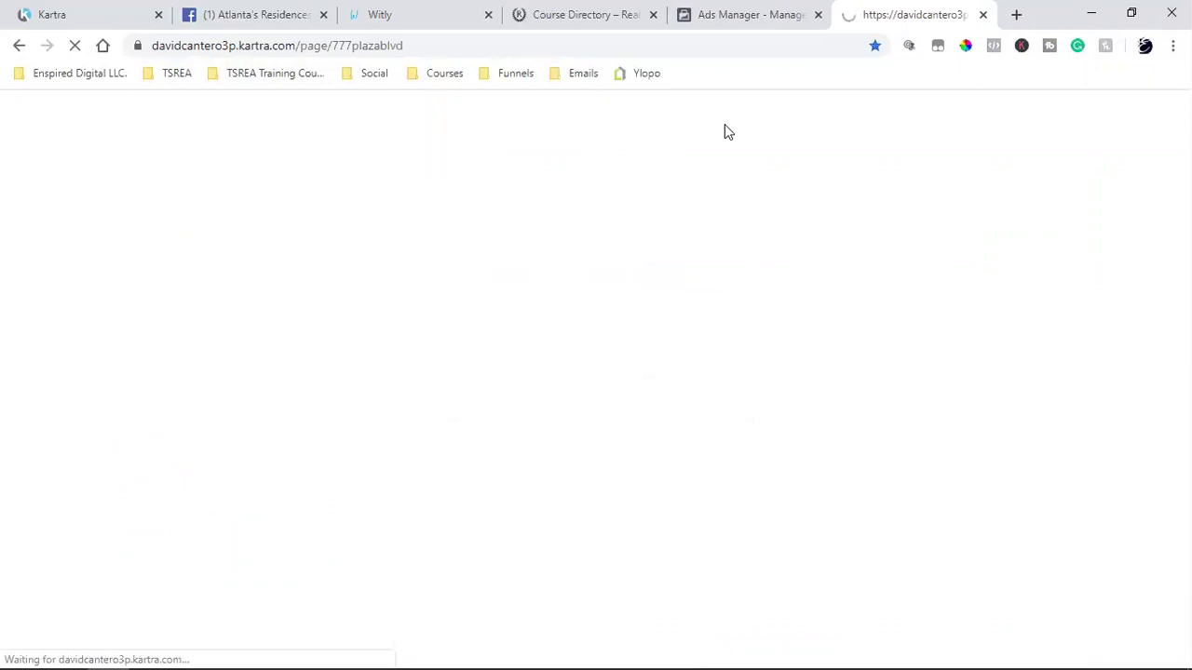
click(267, 7)
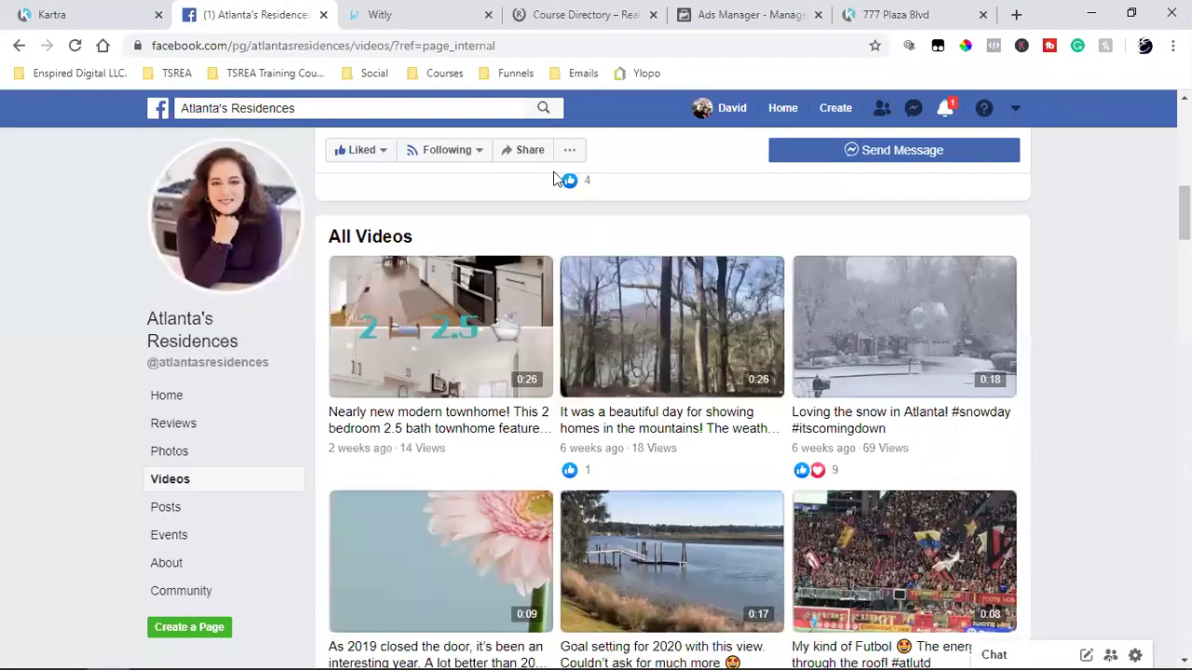
click(875, 14)
scroll(1066, 454, down, 3)
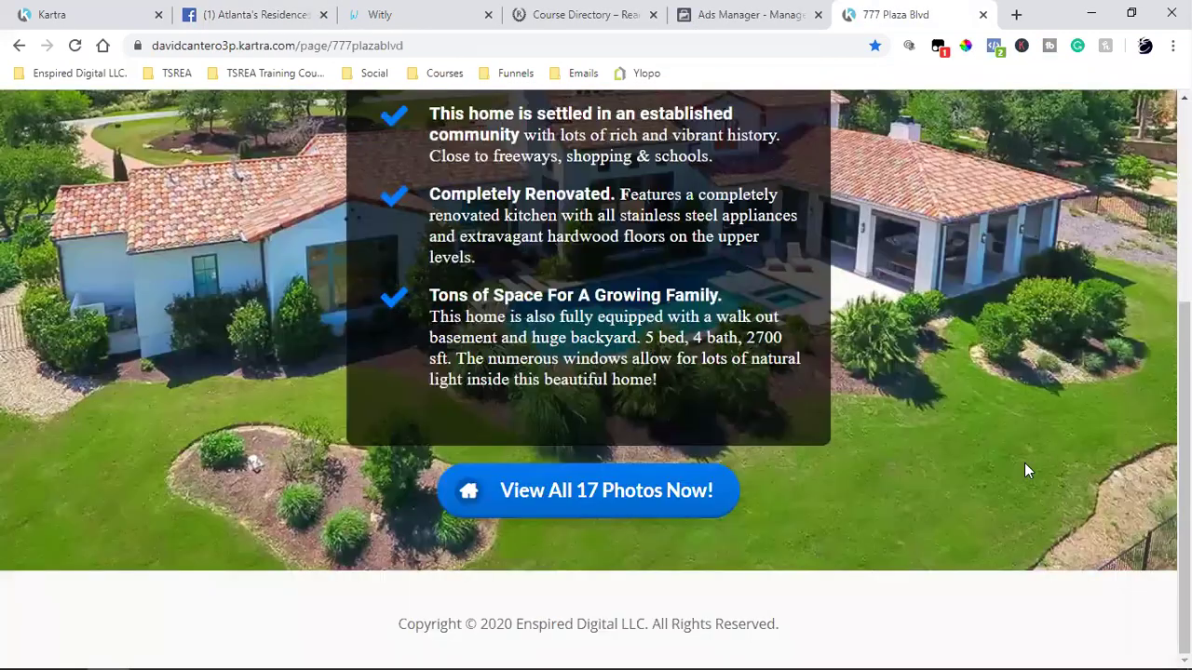
click(583, 495)
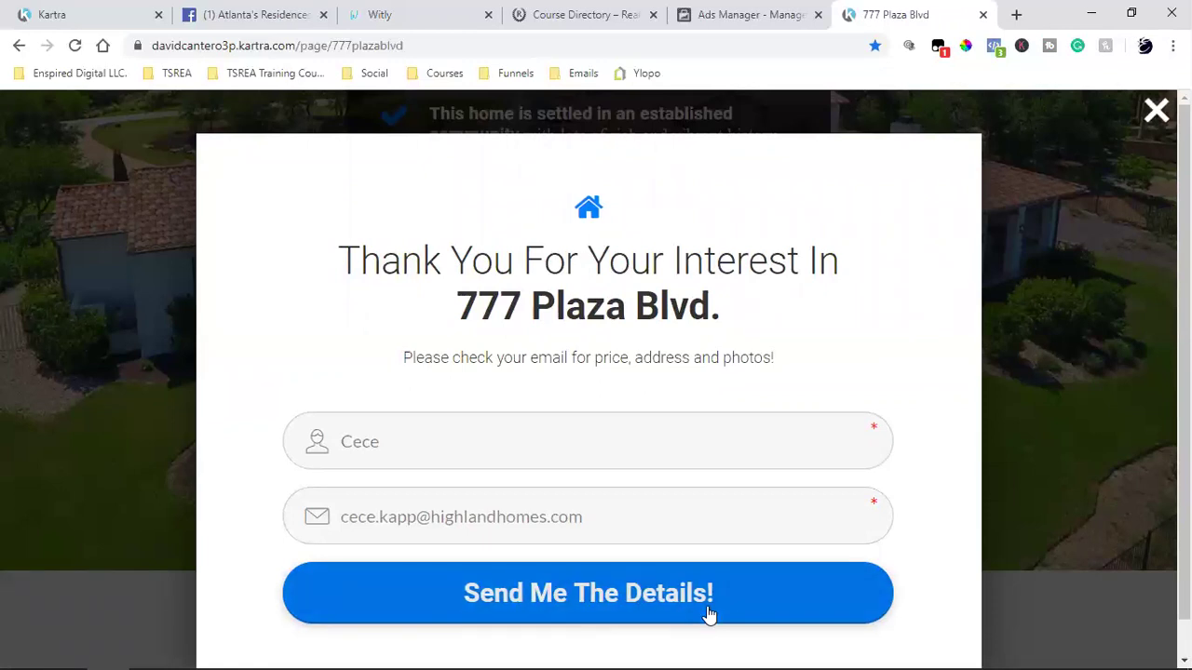
Check the Witly and Atlanta's Residences tabs, then return to the Lead generation objective page
click(396, 11)
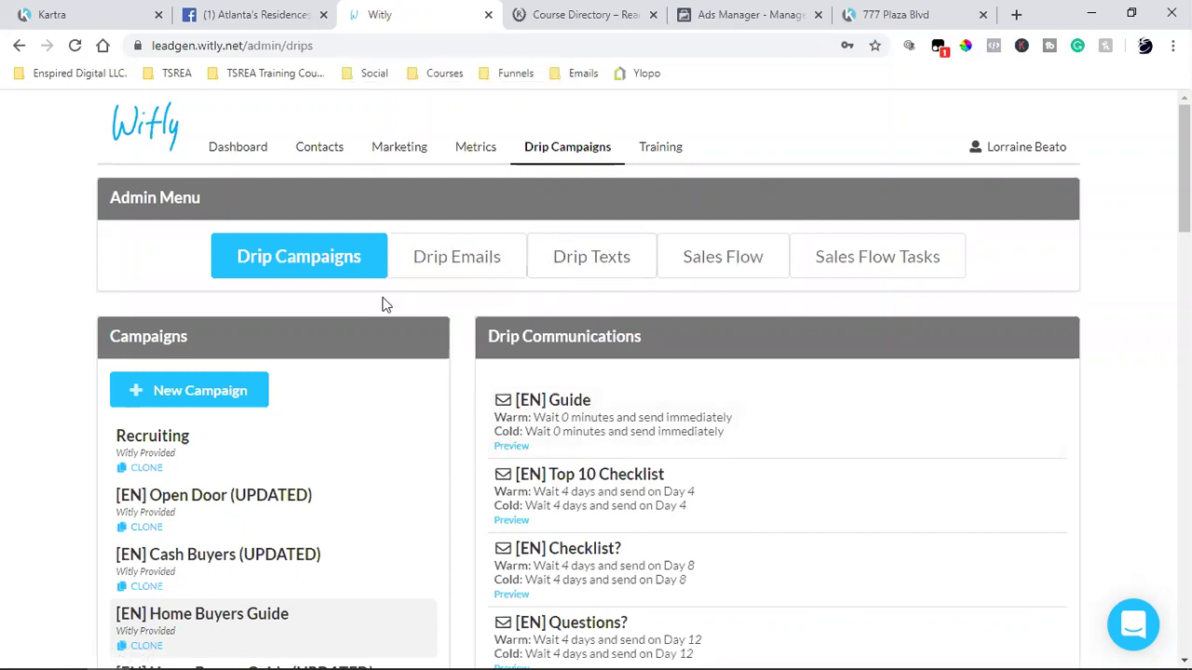
click(251, 10)
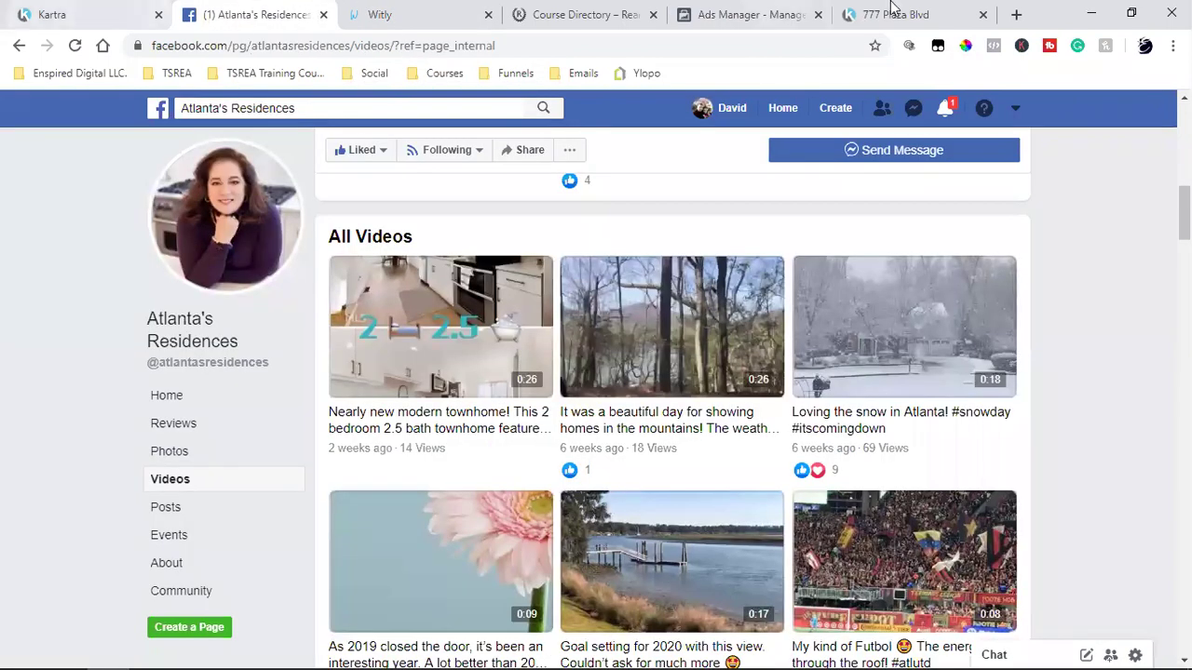
click(708, 13)
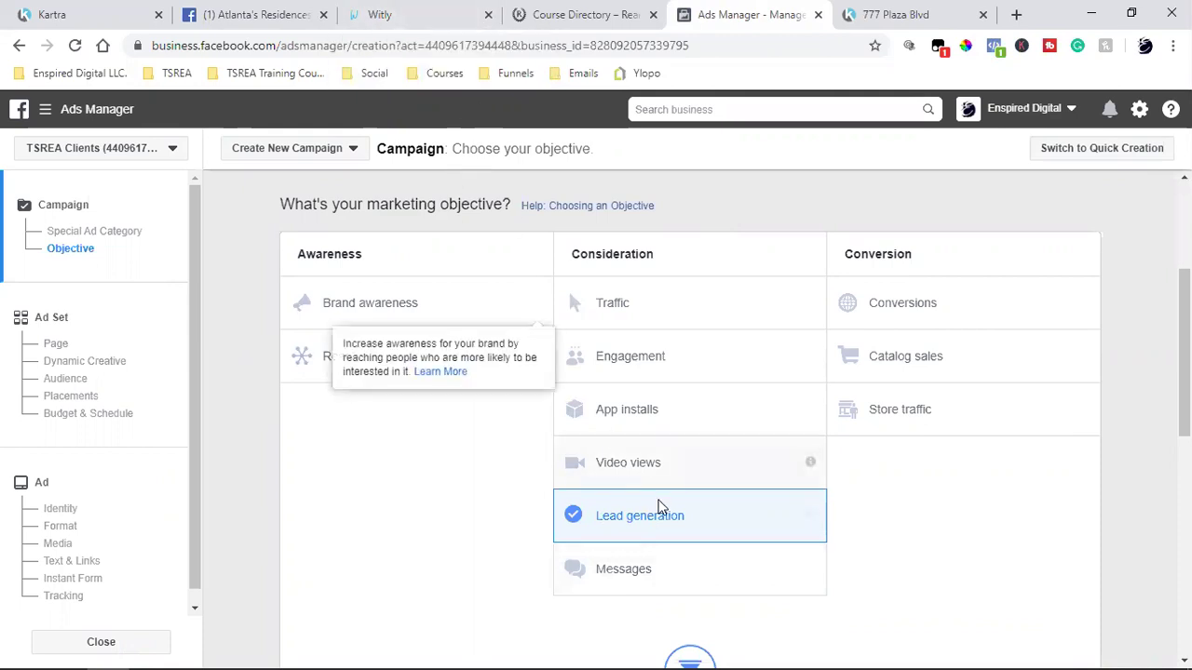
Switch the objective to Conversions, then compare it with Witly's Home Buyers Guide drip sequence
click(926, 302)
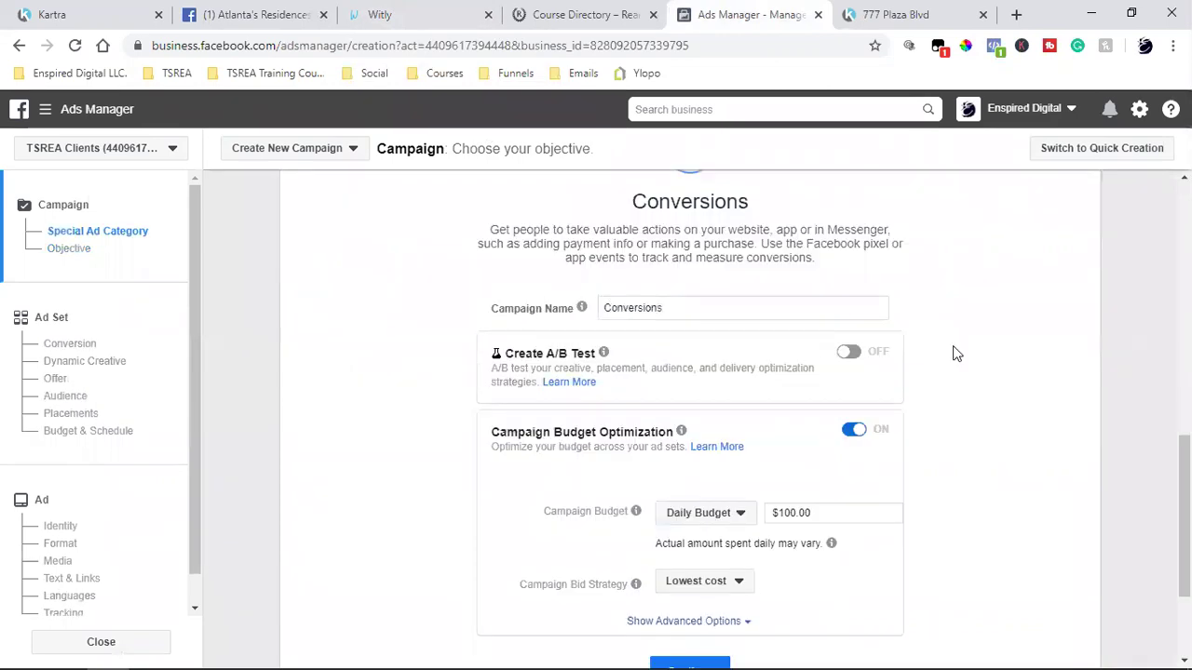
scroll(1025, 391, up, 5)
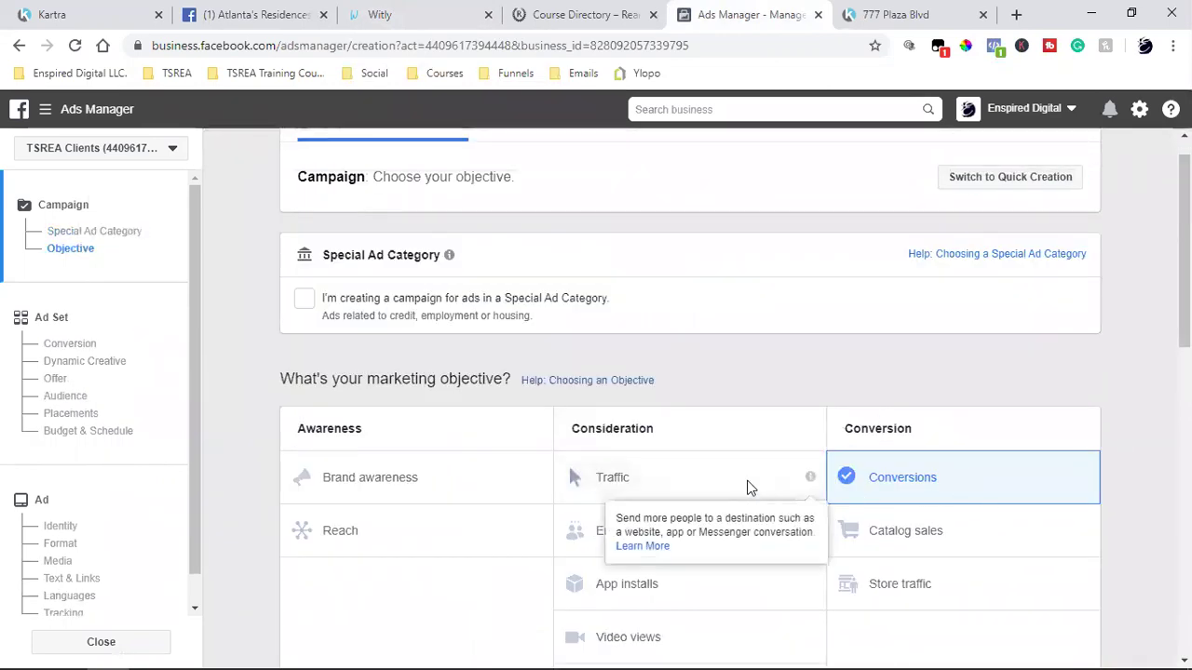
click(401, 14)
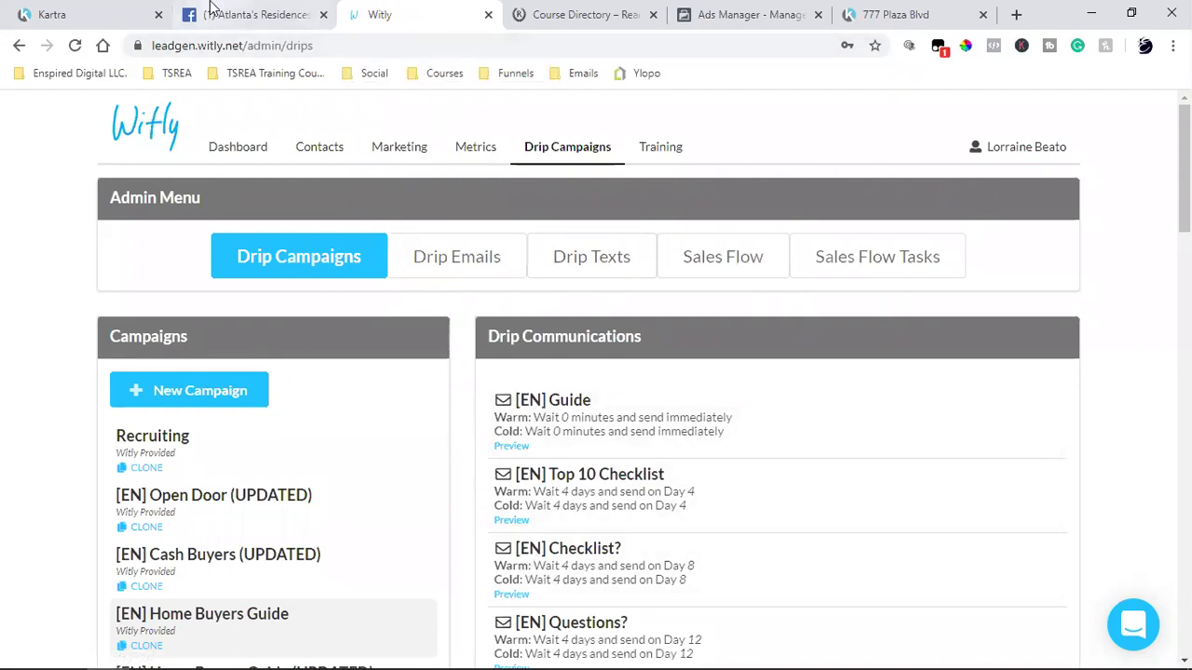
click(717, 14)
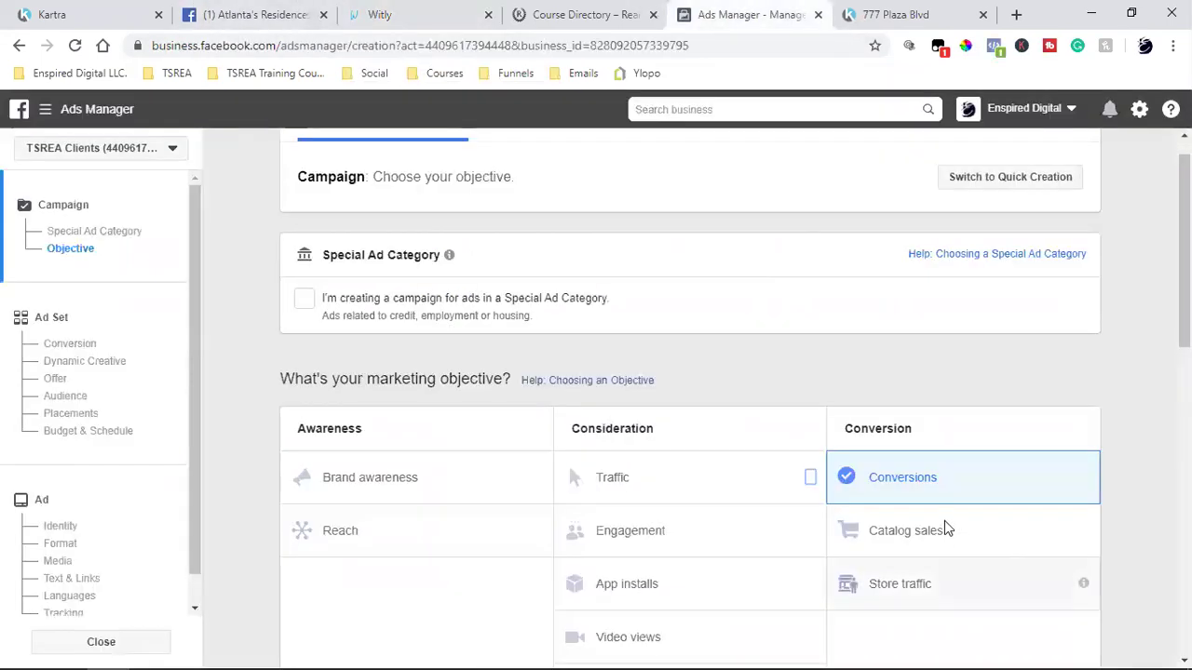
click(416, 9)
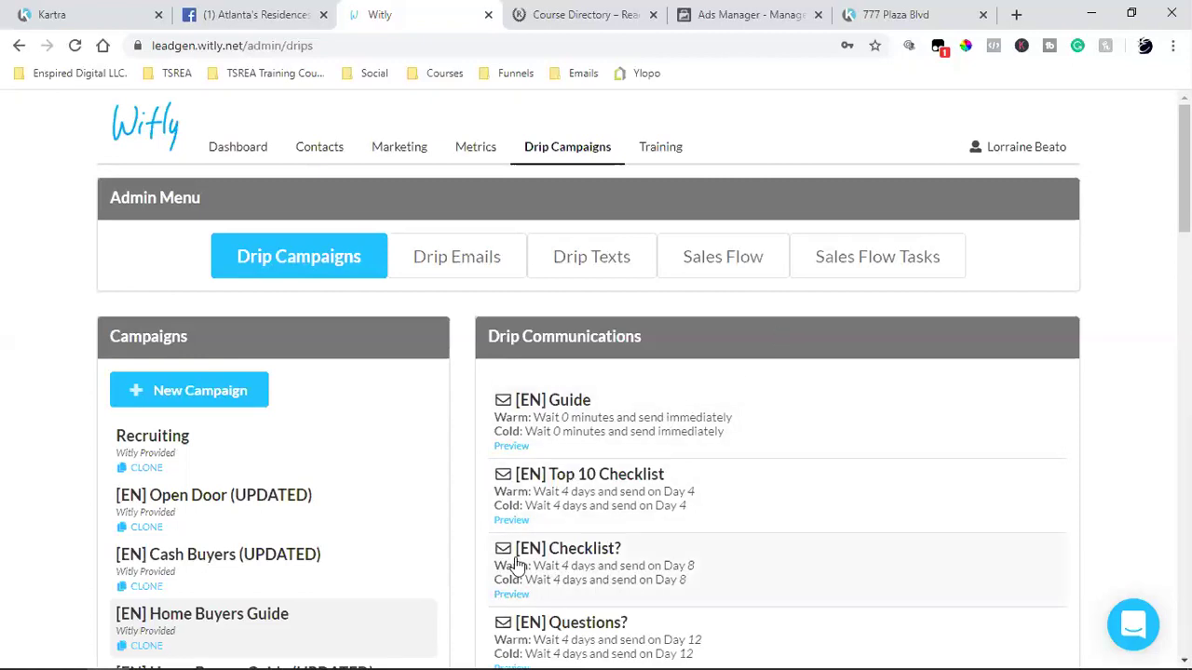
Check the Kartra pages dashboard, then close the thank-you form on the 777 Plaza Blvd page
click(99, 11)
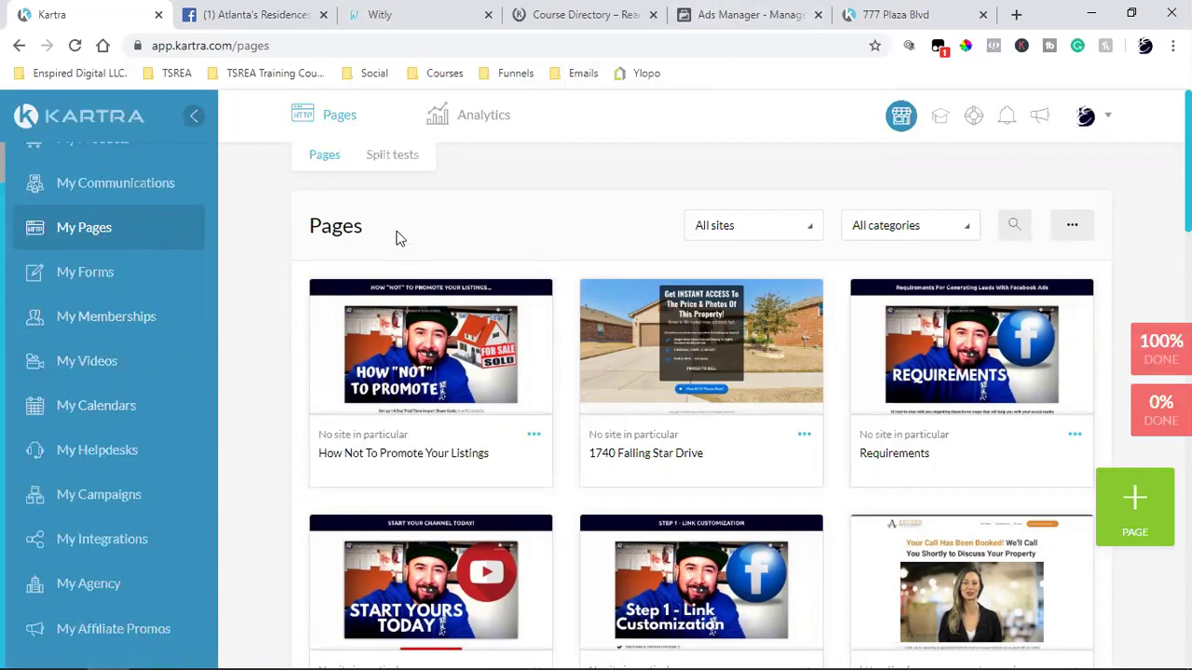
click(228, 11)
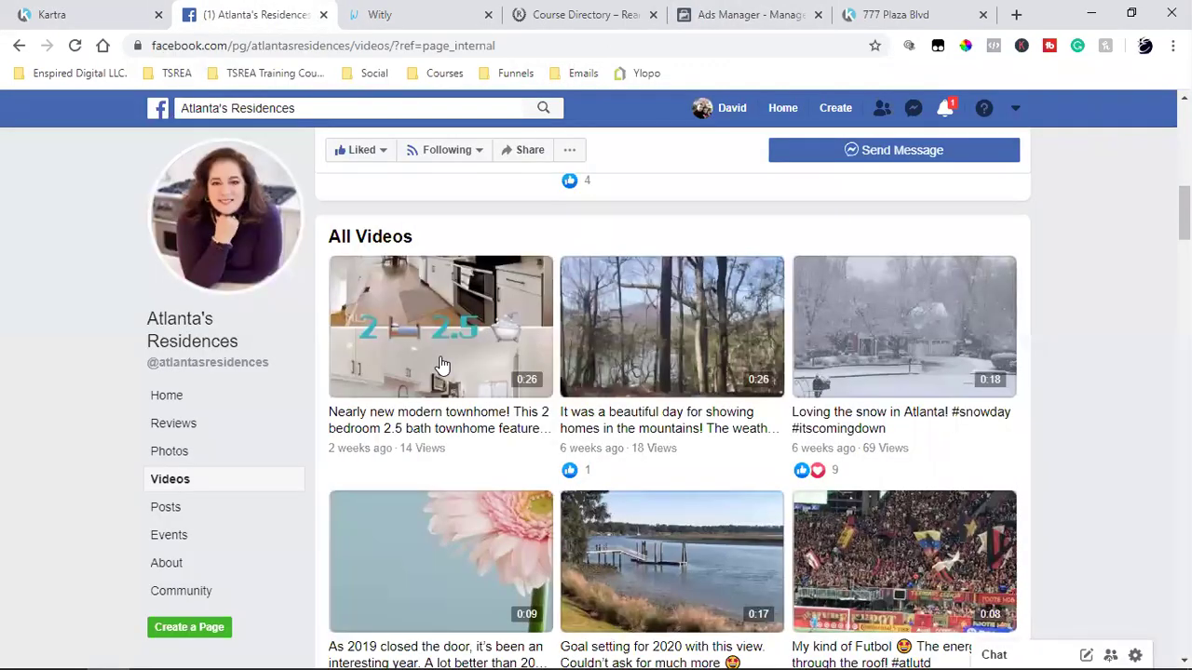
click(911, 12)
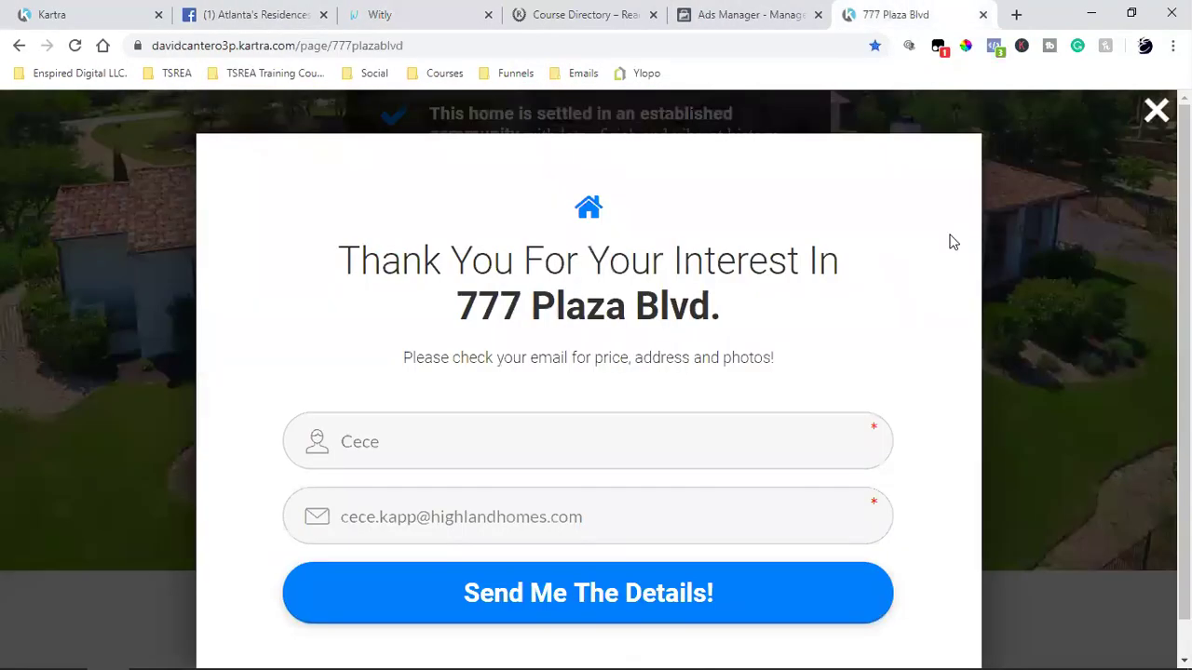
click(1155, 110)
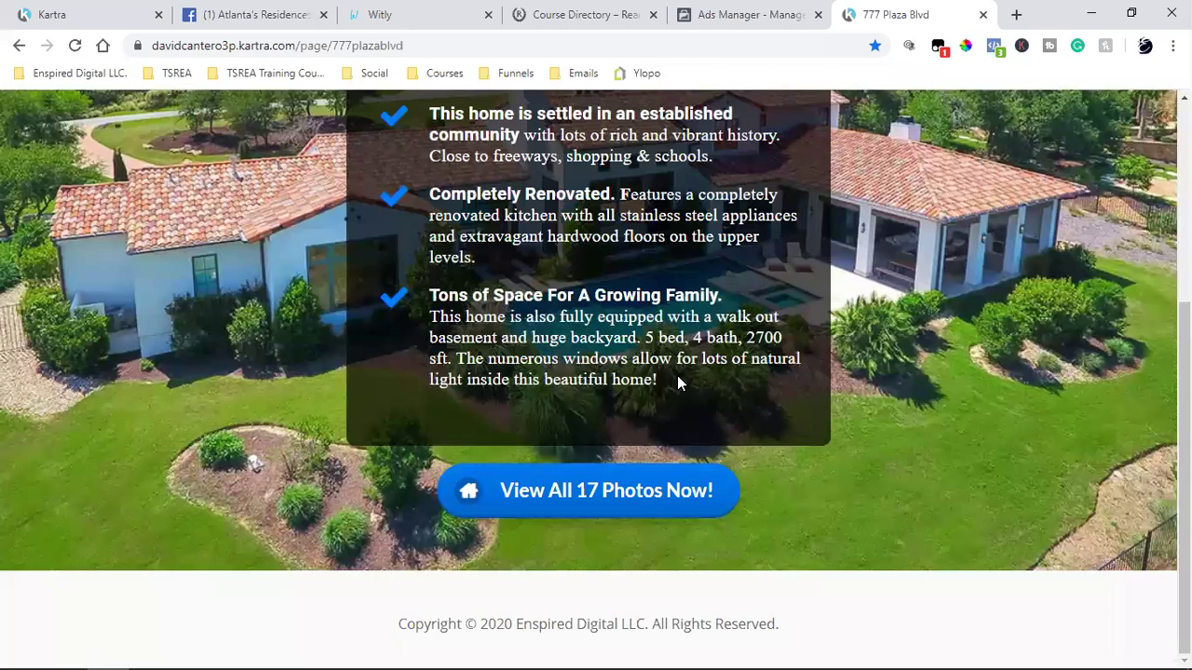
Scroll the landing page and open the lead form behind 'View All 17 Photos Now!'
scroll(678, 382, up, 4)
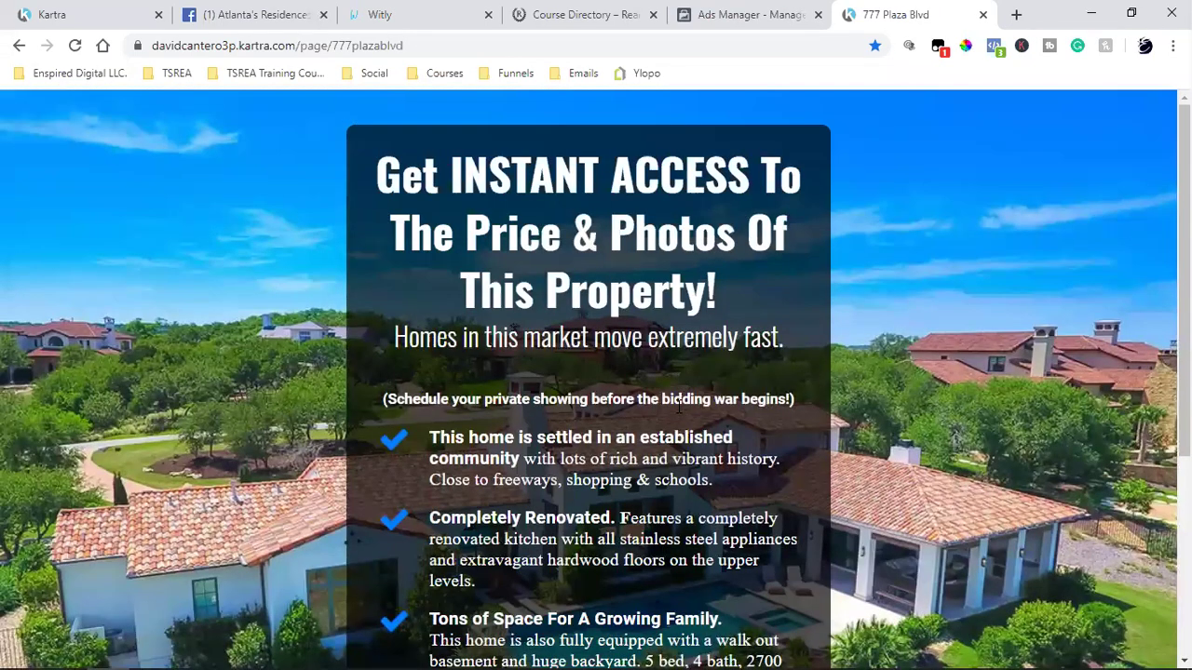
scroll(679, 405, down, 2)
scroll(679, 405, down, 2)
scroll(679, 405, up, 5)
scroll(213, 387, down, 4)
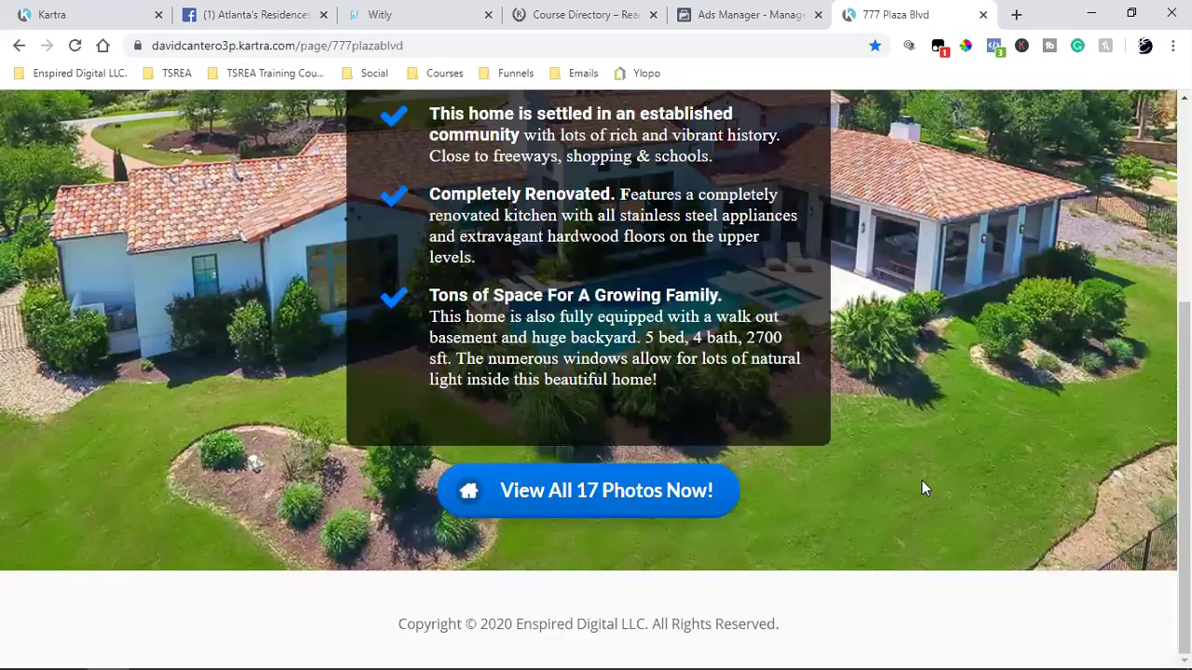
click(569, 499)
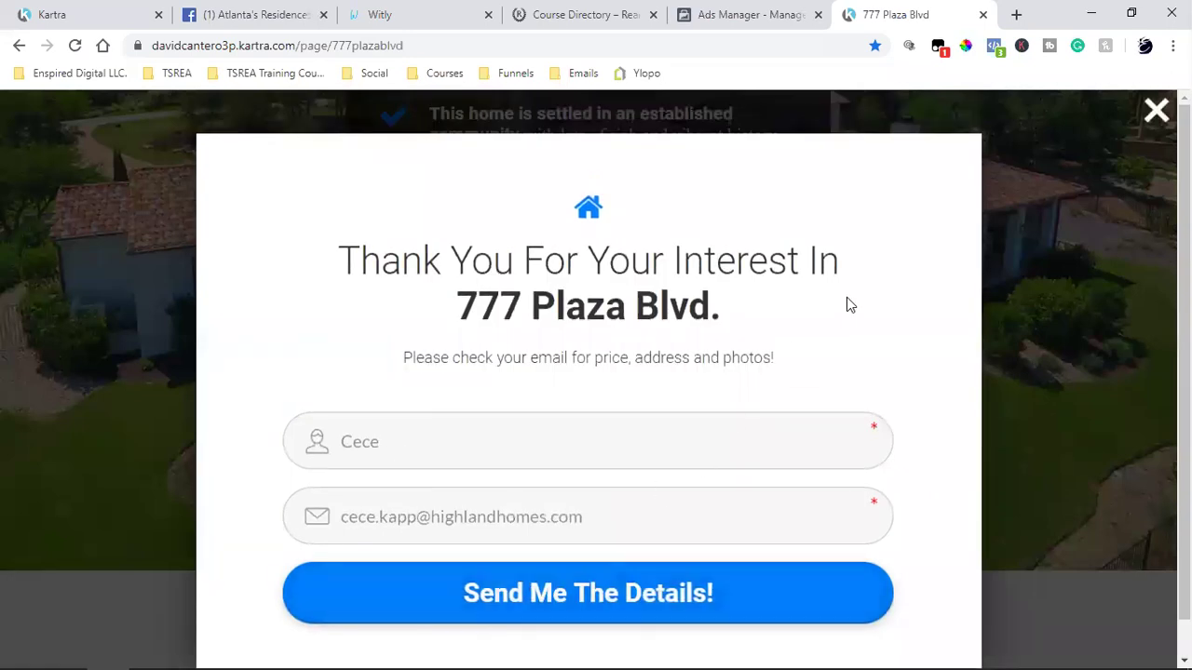
Close the 777 Plaza Blvd lead form, reopen and close it again, and review the property highlights
click(1154, 113)
scroll(1000, 434, up, 3)
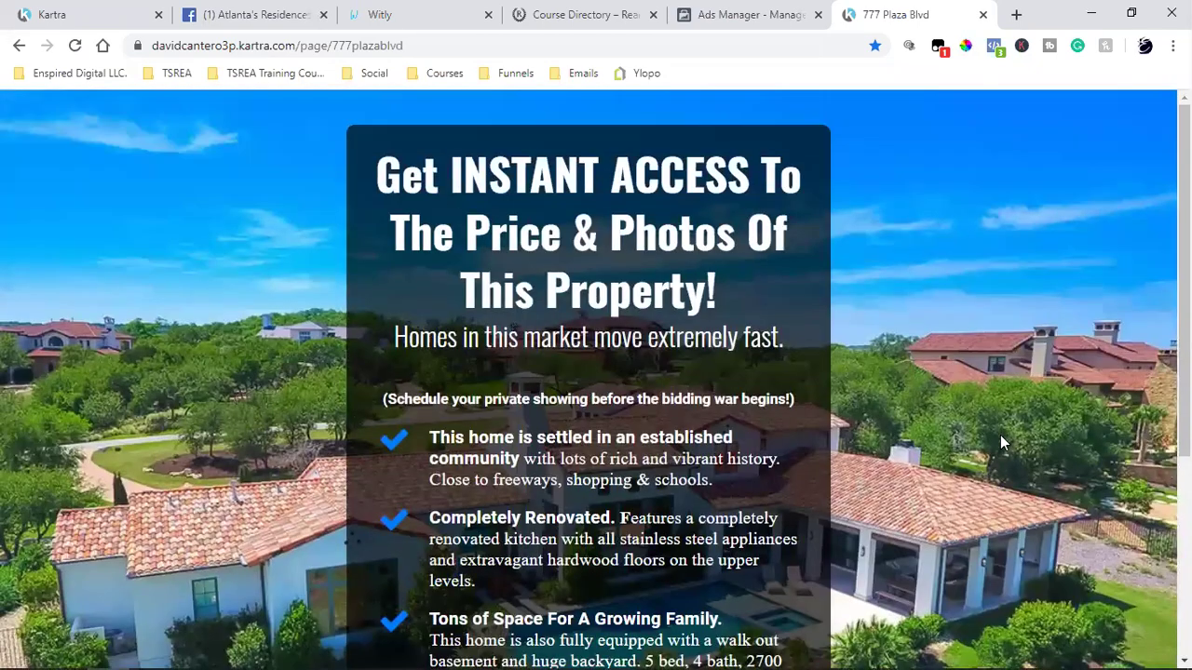
scroll(1000, 435, down, 4)
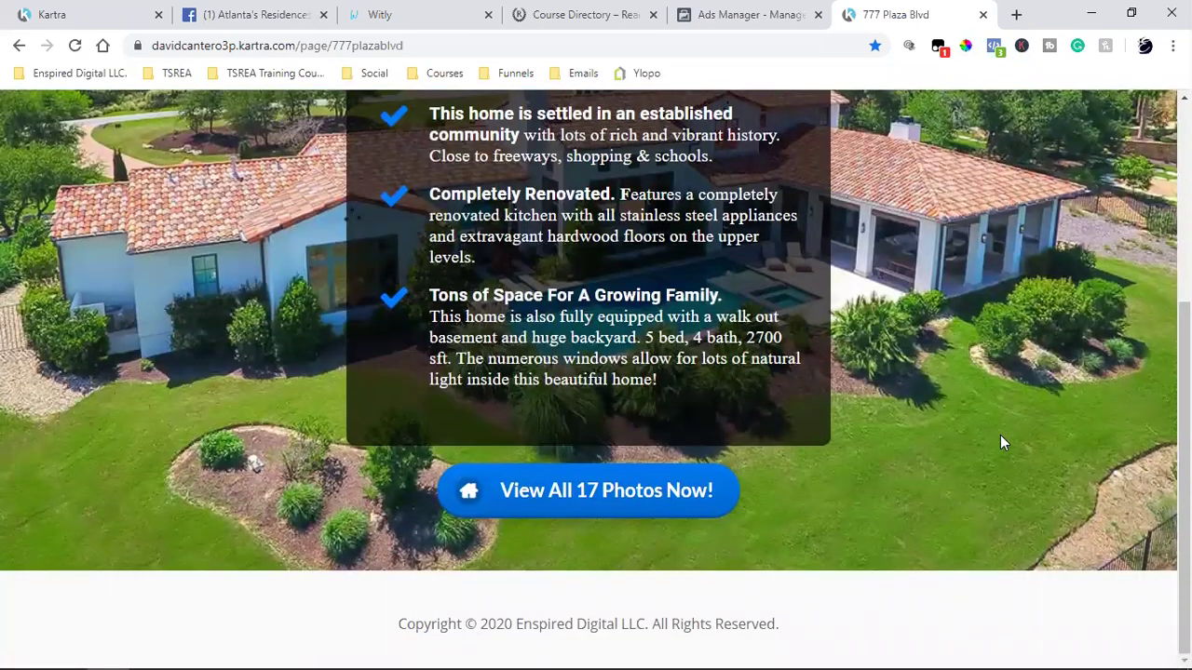
click(537, 501)
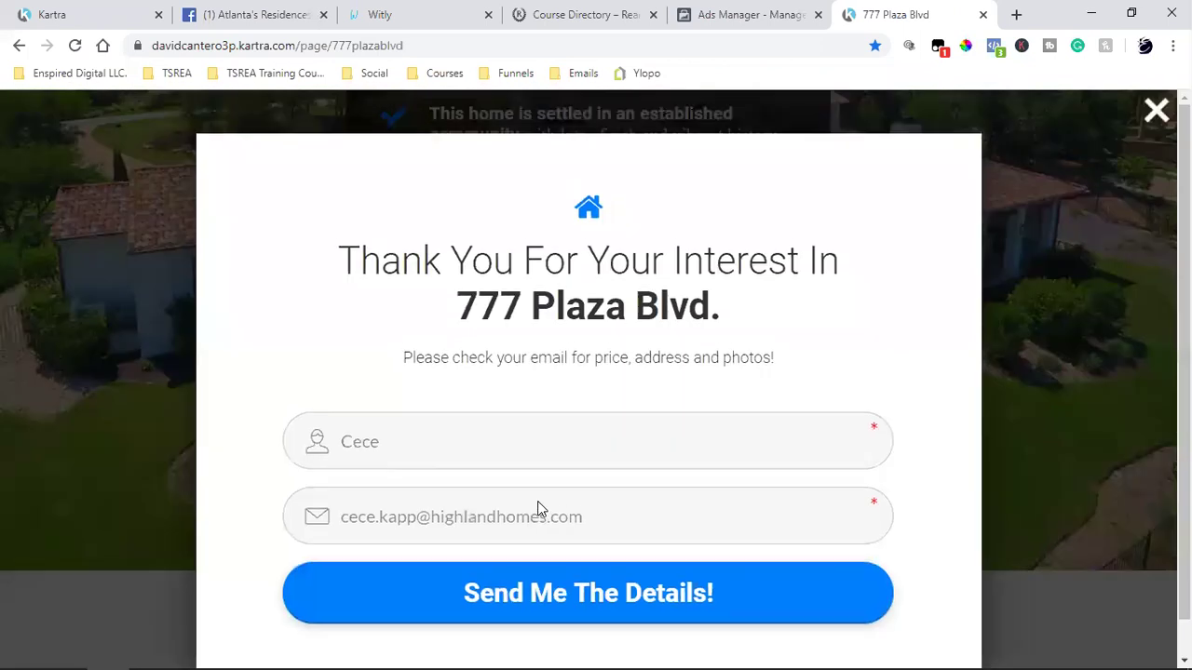
click(1156, 114)
scroll(1065, 440, up, 3)
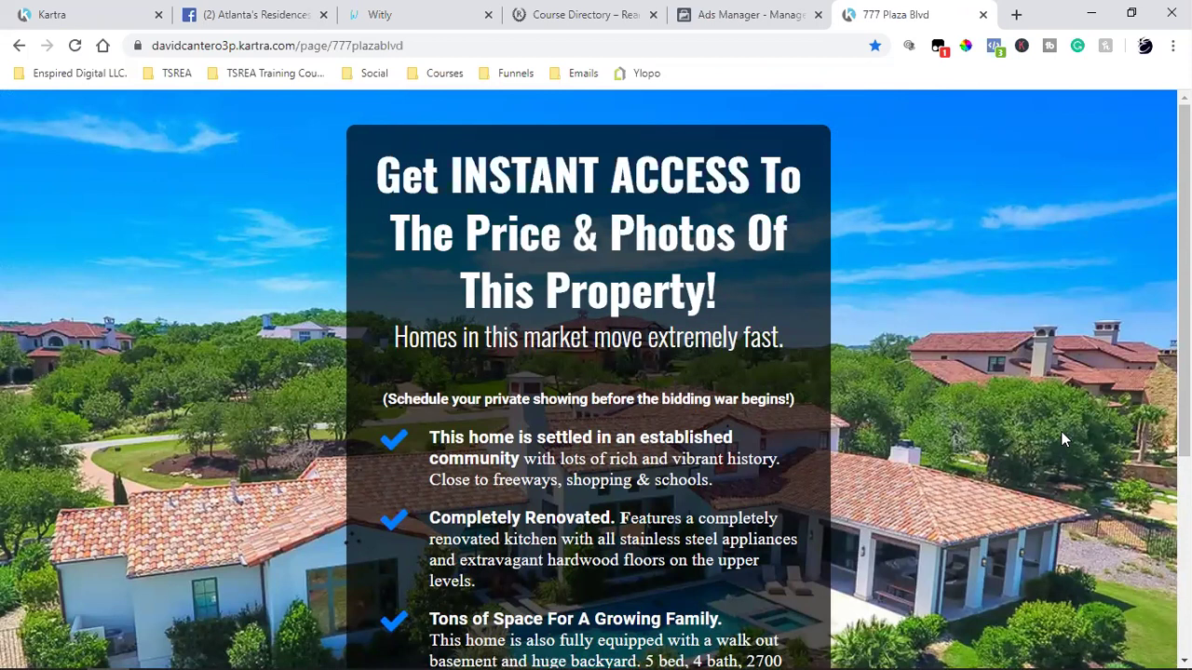
scroll(1063, 433, down, 2)
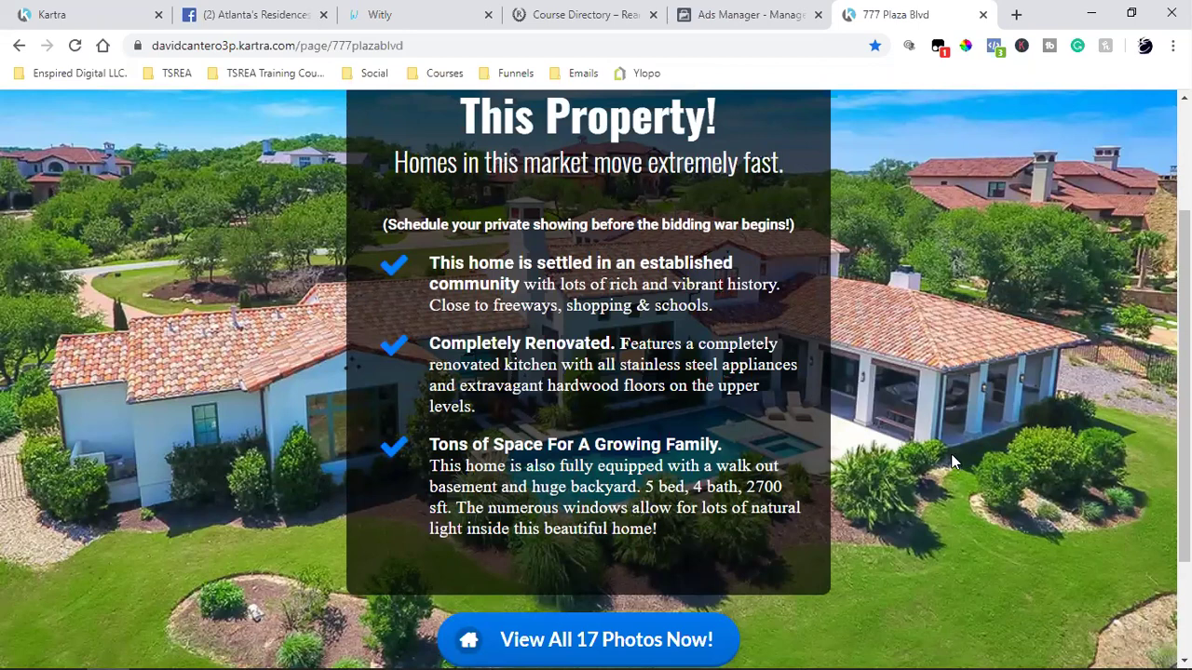
scroll(950, 454, down, 2)
scroll(700, 431, up, 2)
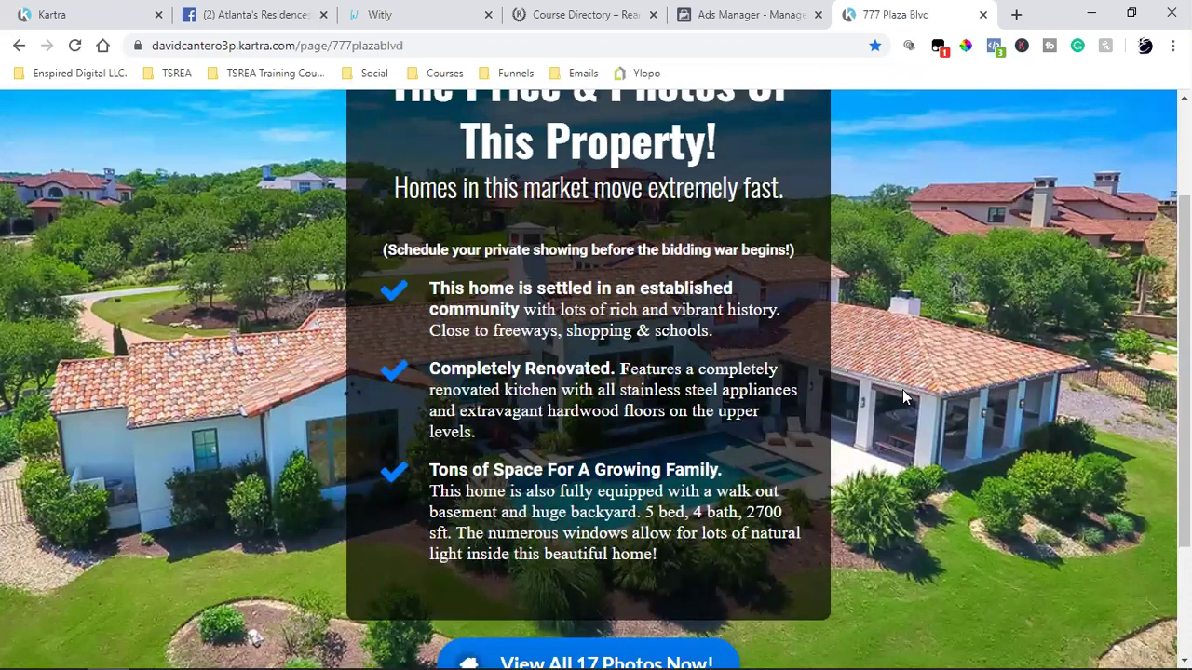
scroll(902, 389, down, 2)
Open the 'View All 17 Photos Now!' form, dismiss it, scroll the page, then reopen it
click(559, 514)
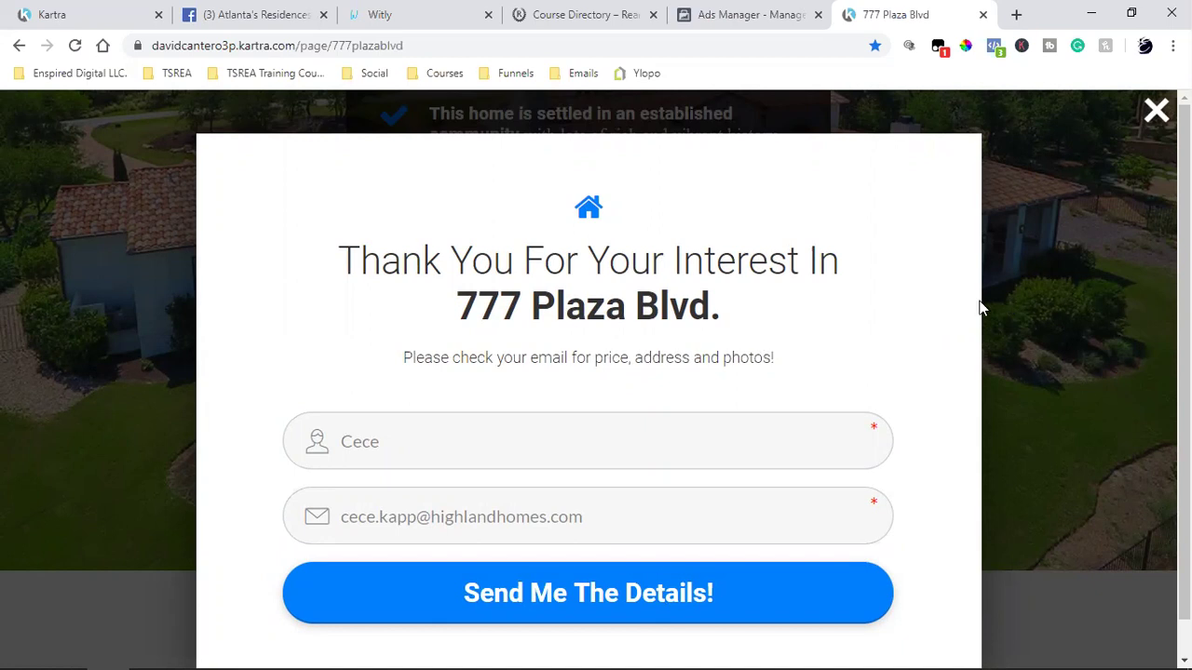
click(1050, 291)
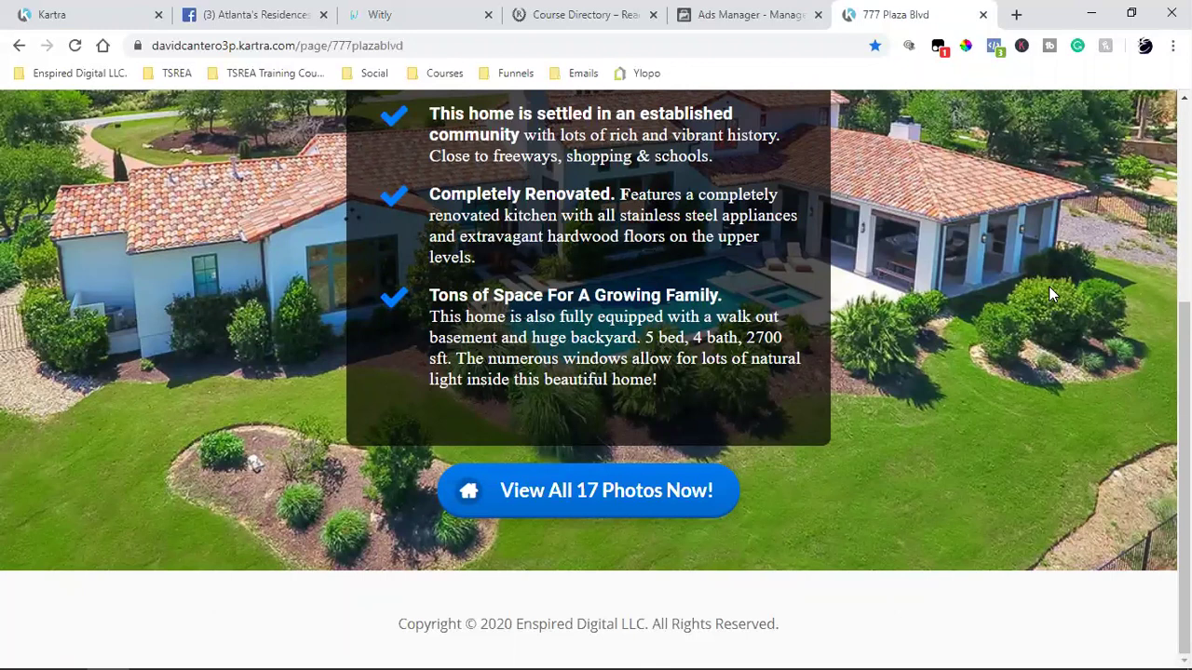
scroll(956, 395, up, 4)
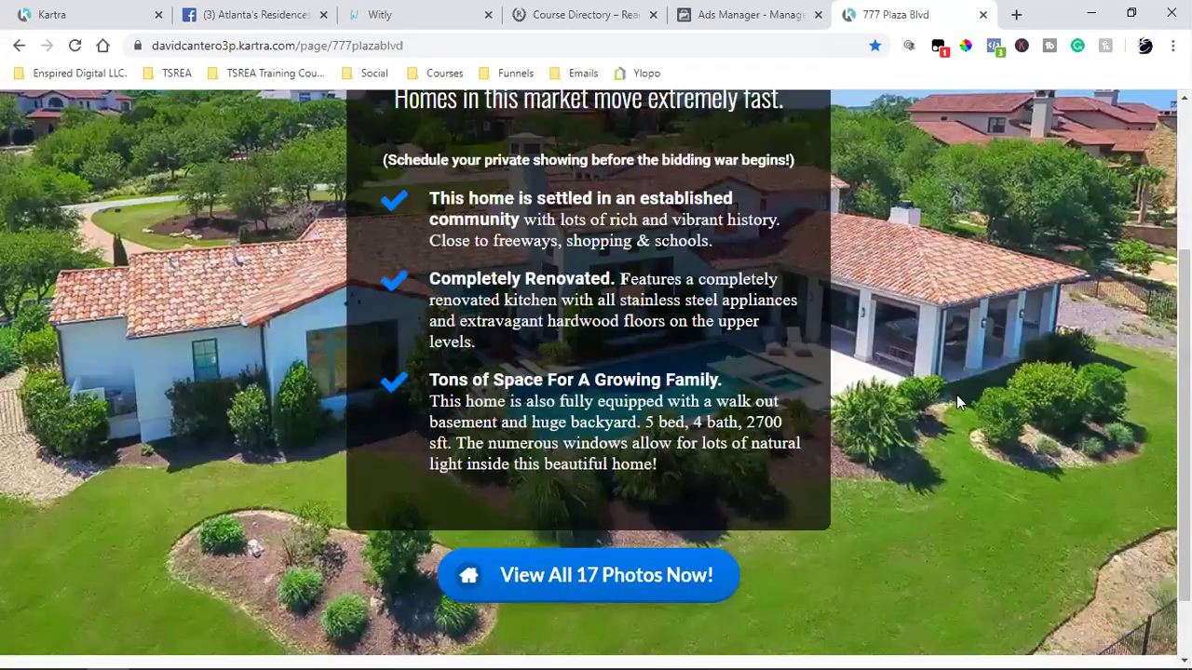
scroll(957, 395, down, 4)
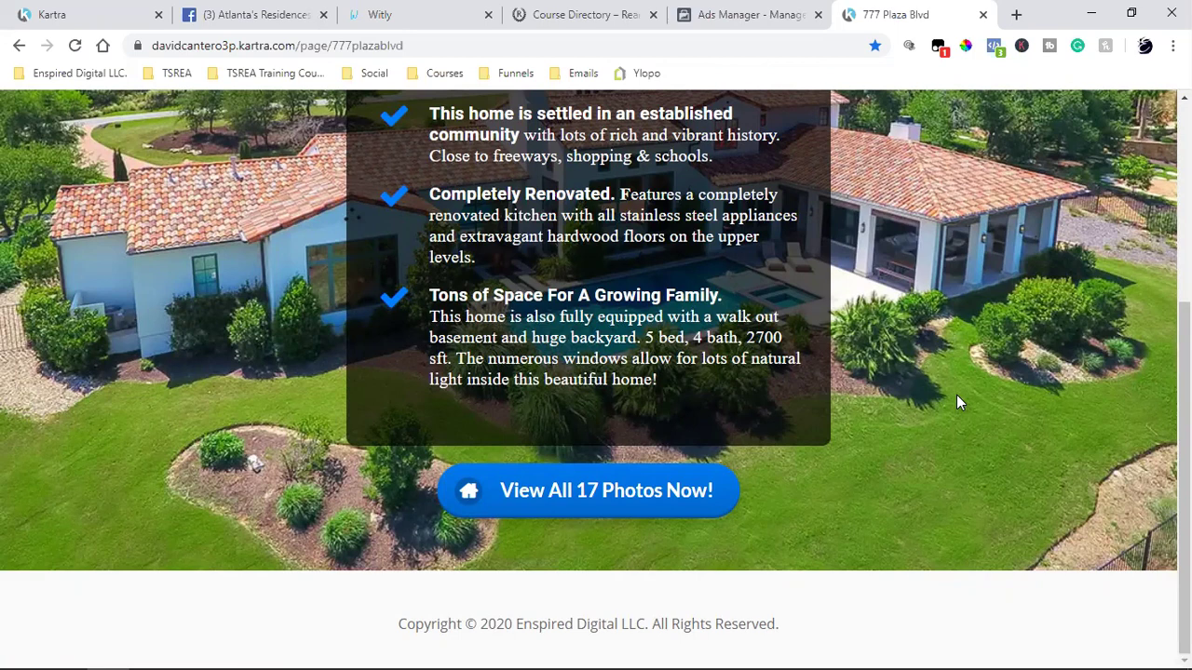
scroll(959, 395, up, 4)
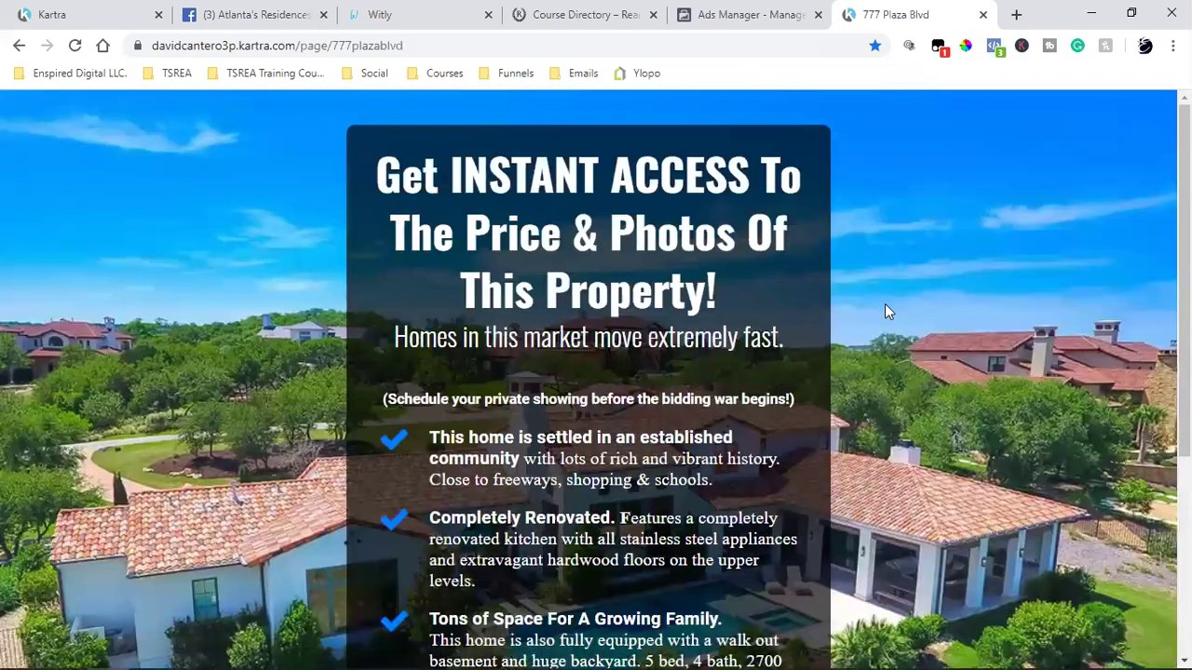
scroll(884, 312, down, 4)
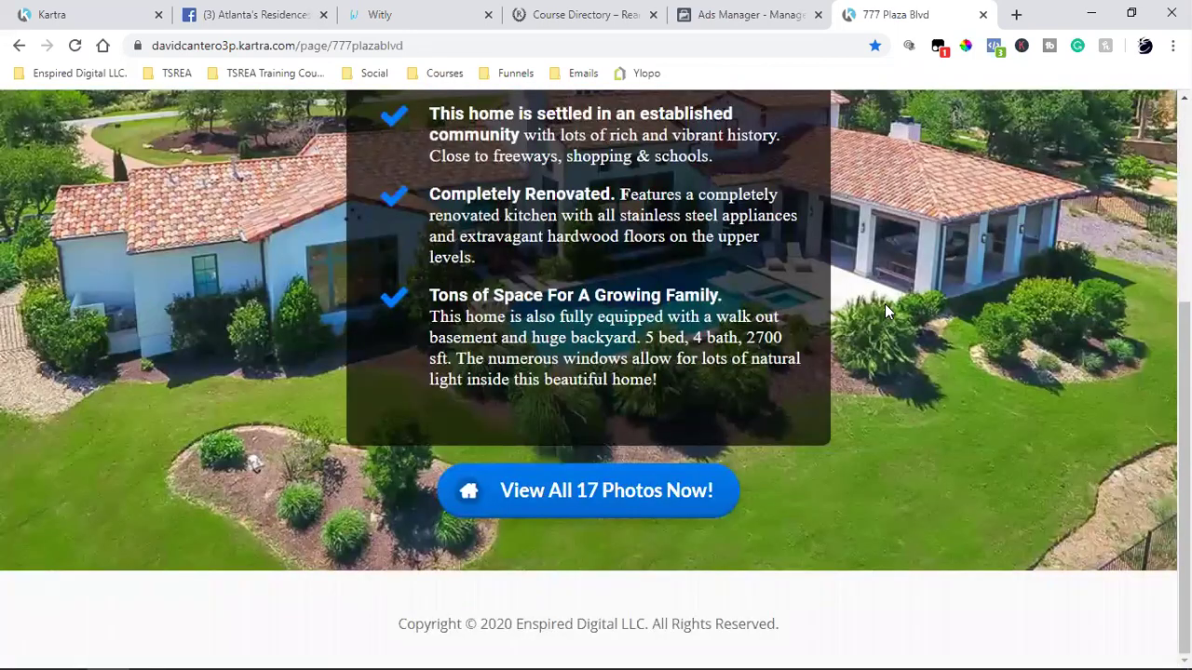
scroll(885, 312, up, 4)
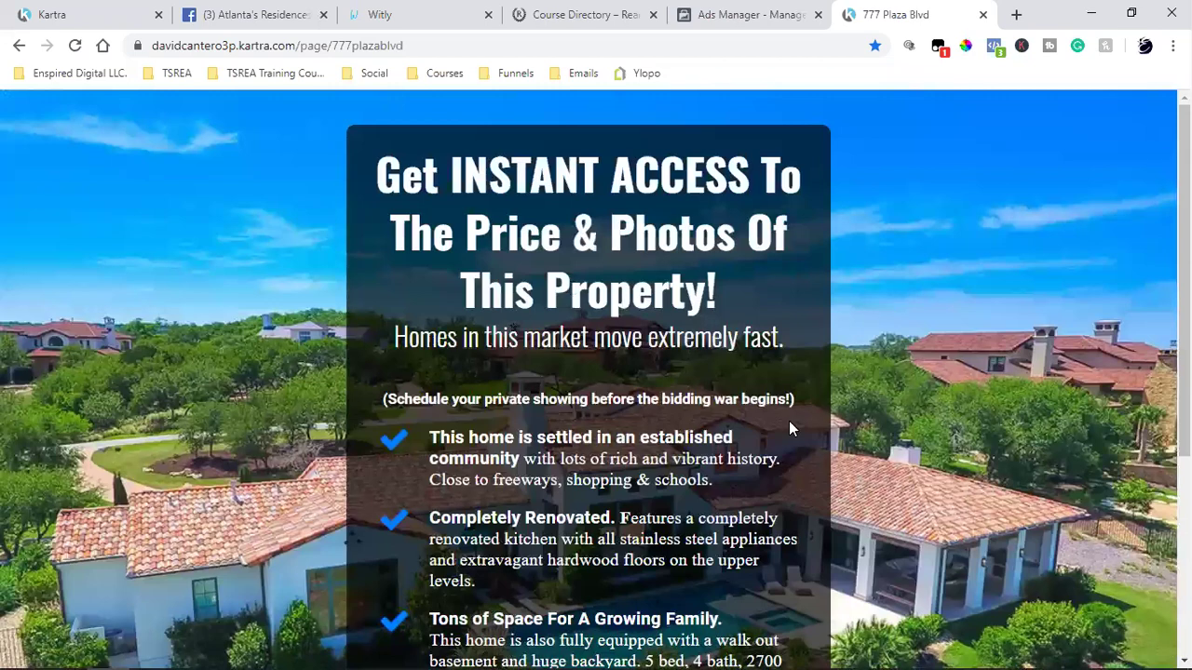
scroll(789, 420, down, 4)
click(623, 508)
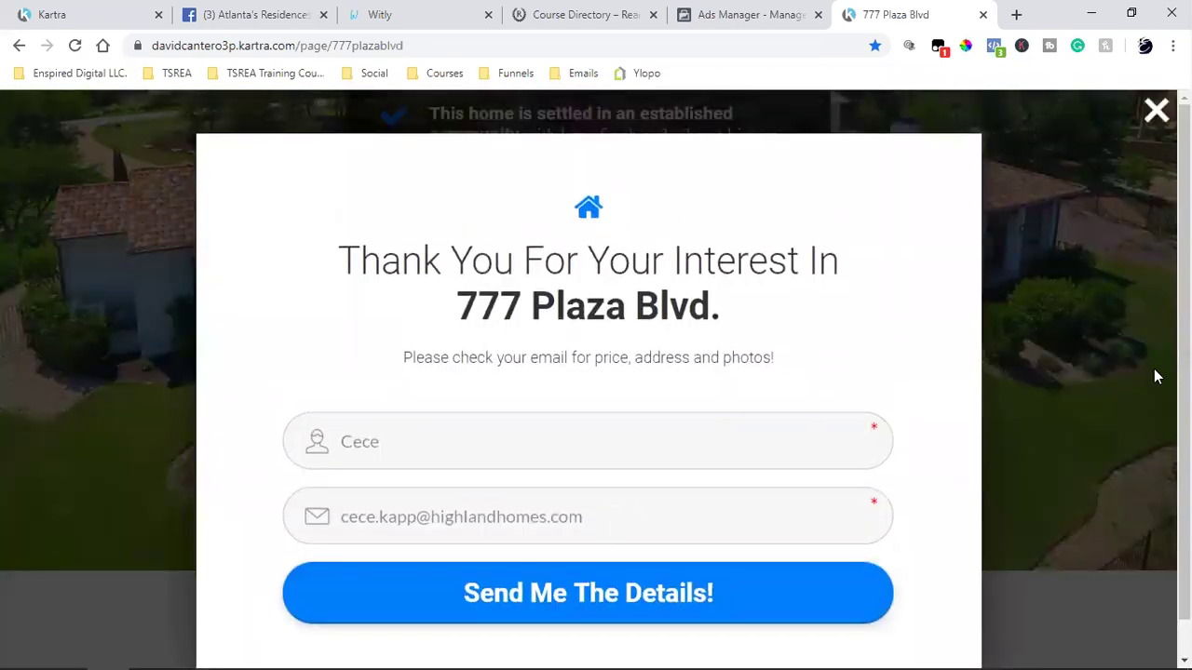
Close the Kartra thank-you form and look over the 777 Plaza Blvd landing page
click(1074, 396)
scroll(1073, 392, up, 5)
scroll(1073, 391, down, 4)
scroll(1073, 391, up, 4)
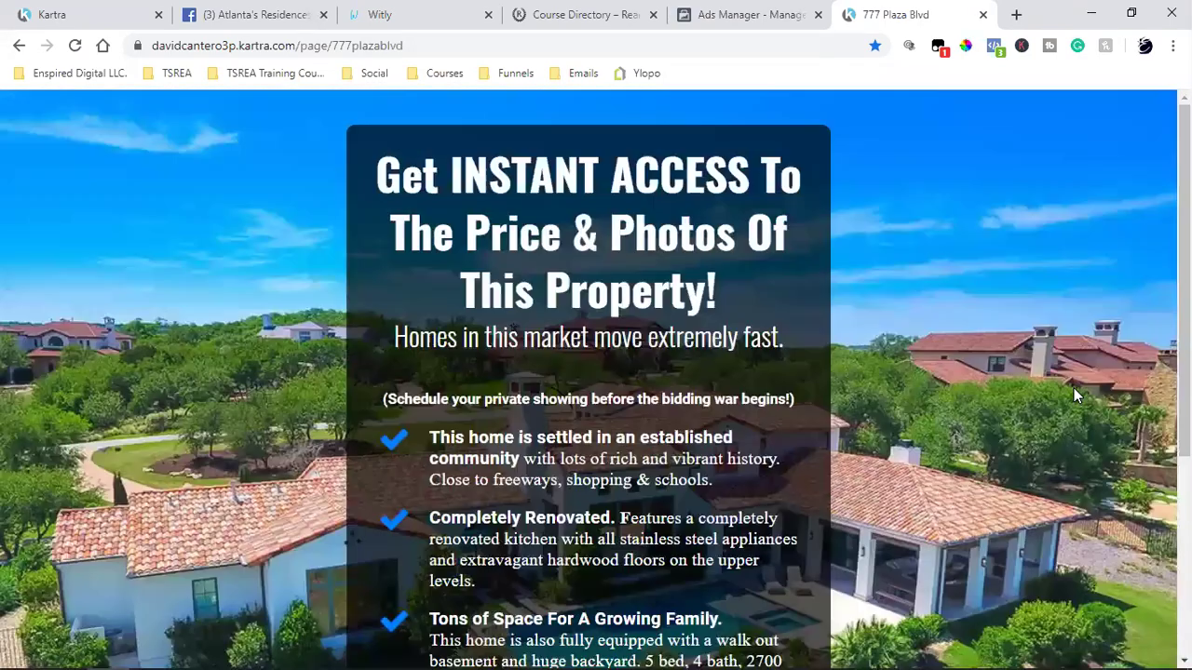
scroll(1073, 387, down, 4)
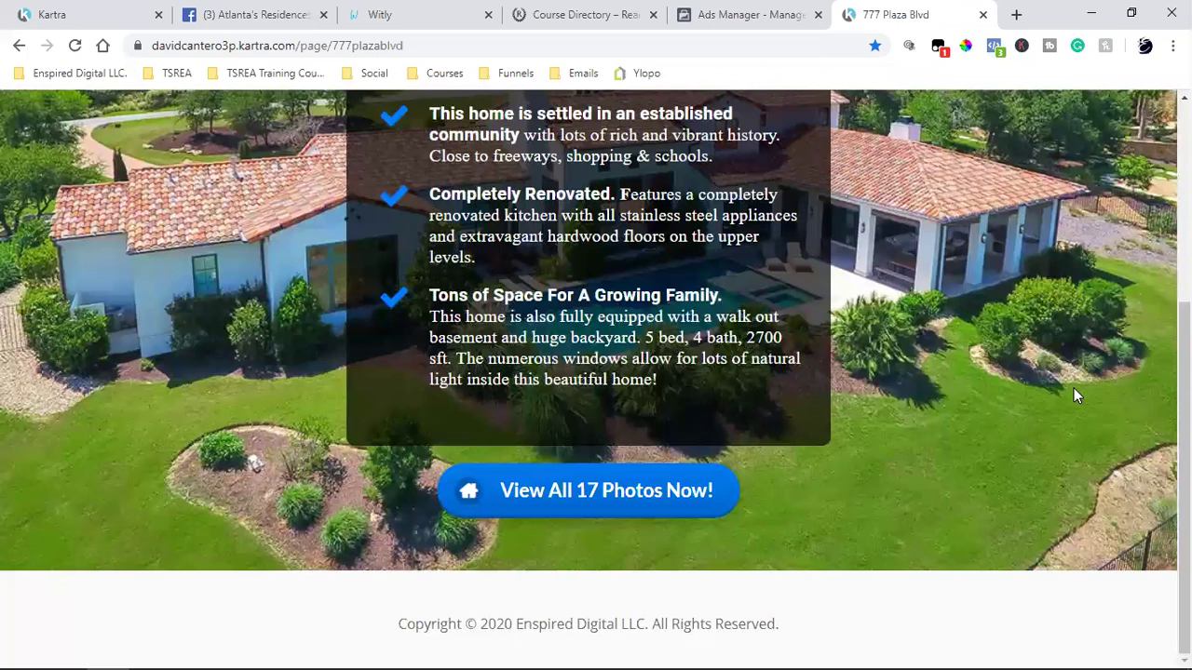
Reopen the photos-offer form, select its check-your-email line, then close it again
click(575, 505)
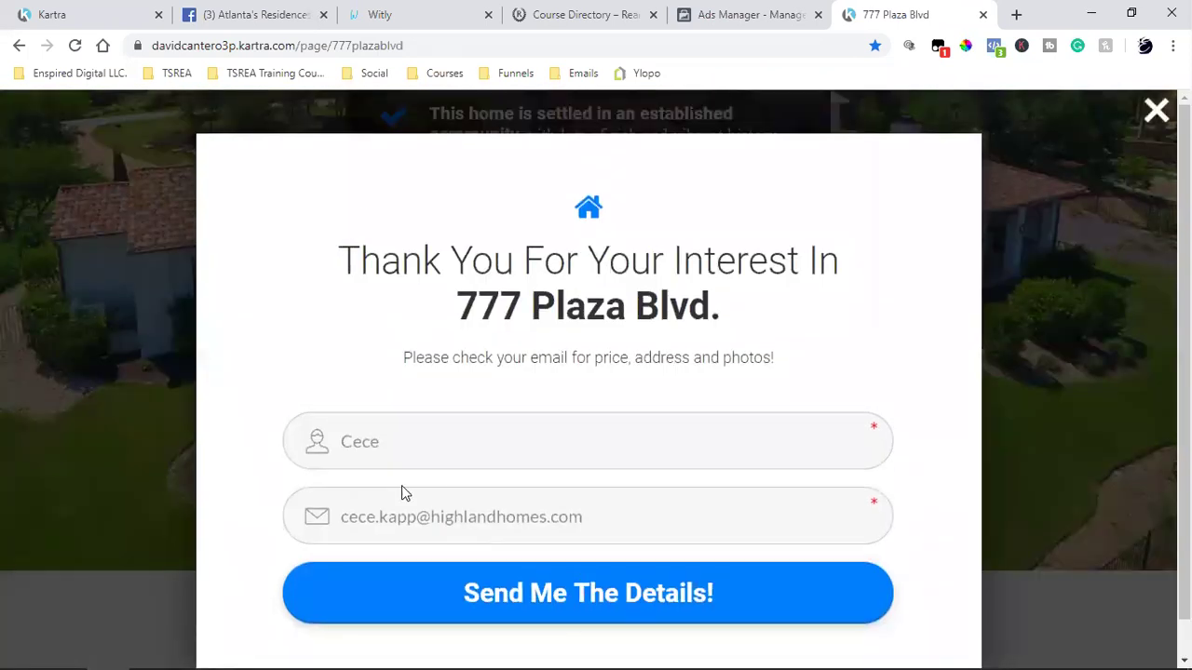
triple_click(469, 357)
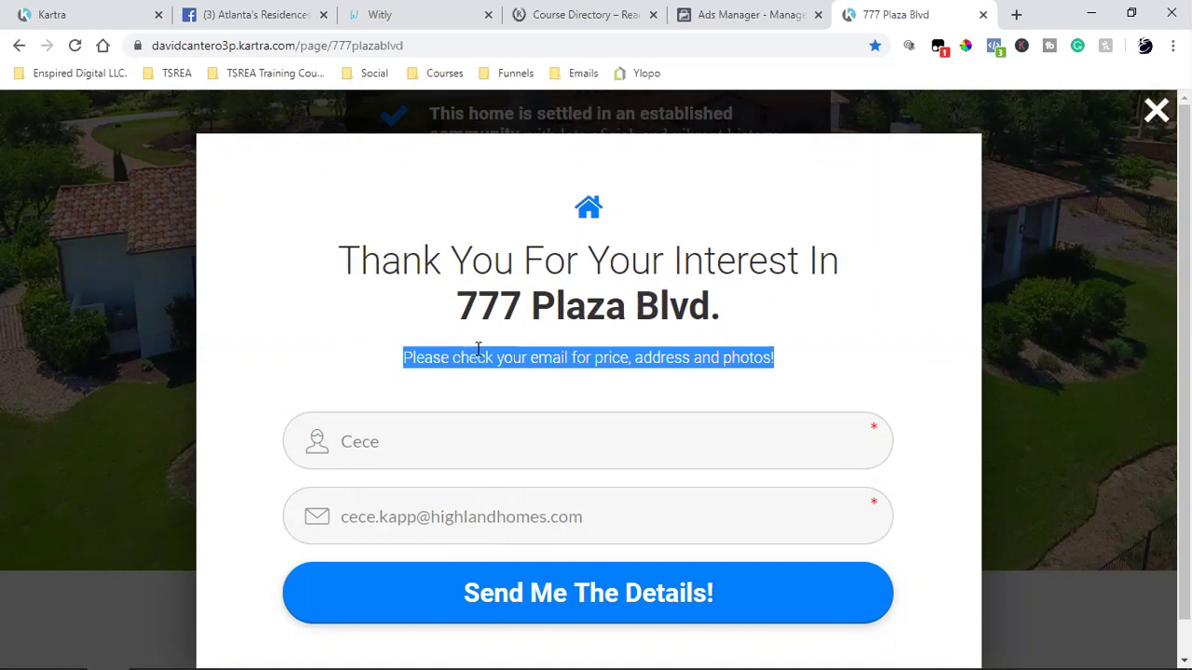
click(1018, 253)
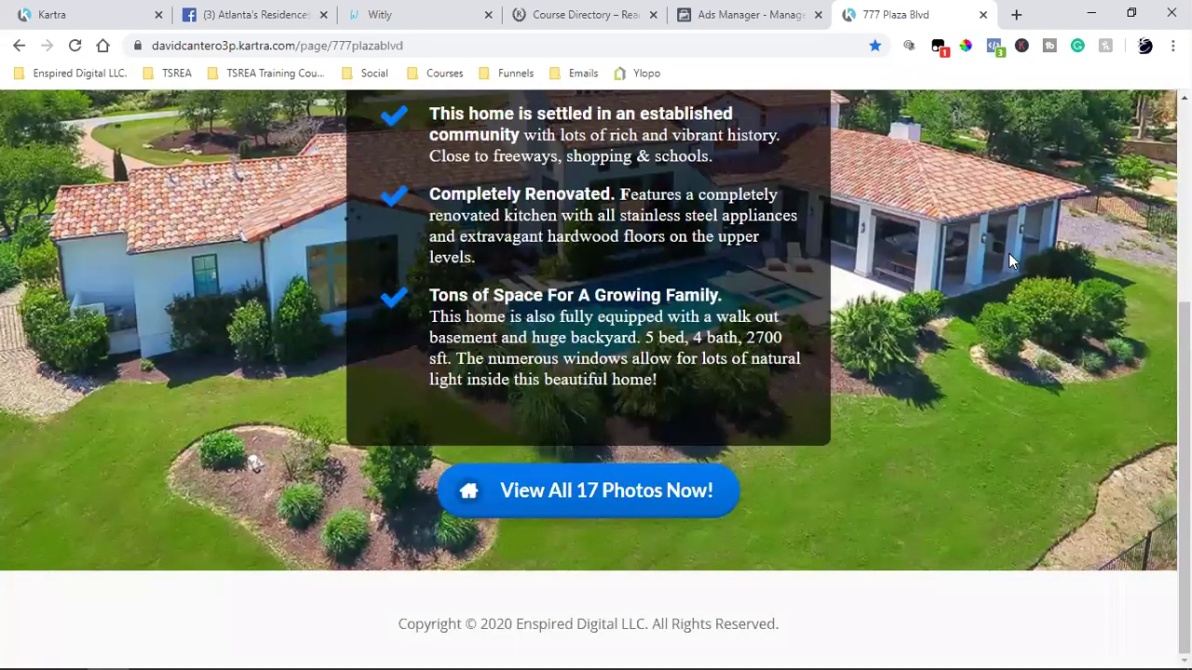
scroll(1008, 253, up, 4)
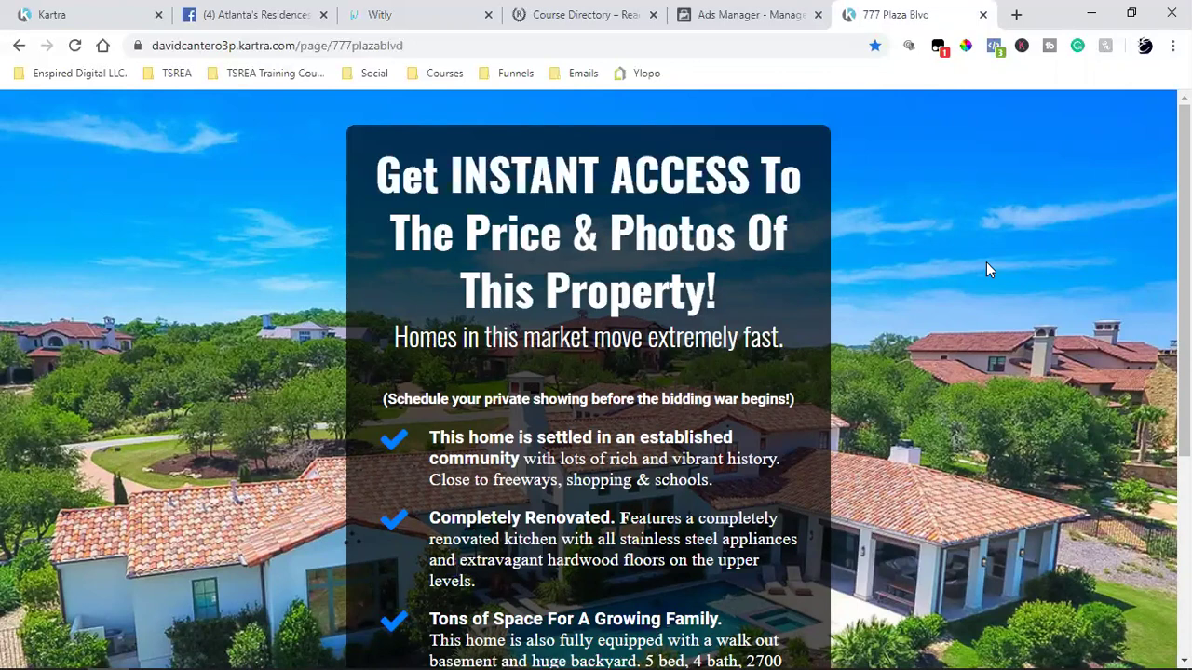
scroll(986, 268, down, 4)
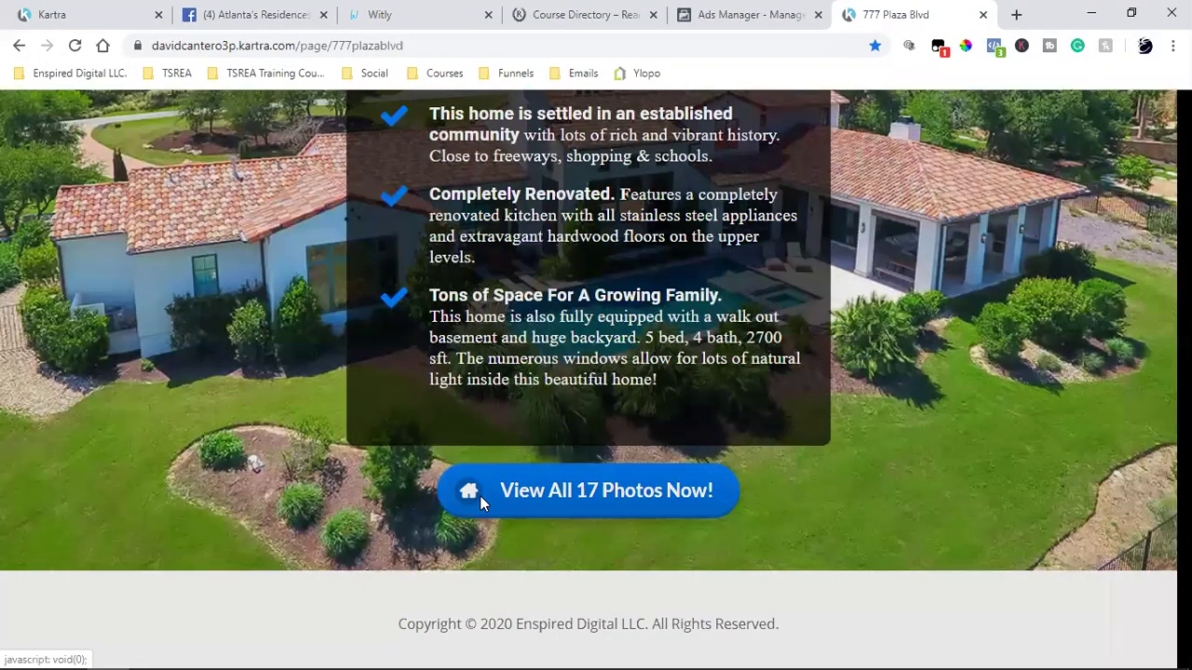
Reopen the Kartra lead form, then switch to Facebook, close the chat, and go Home
click(480, 495)
click(266, 9)
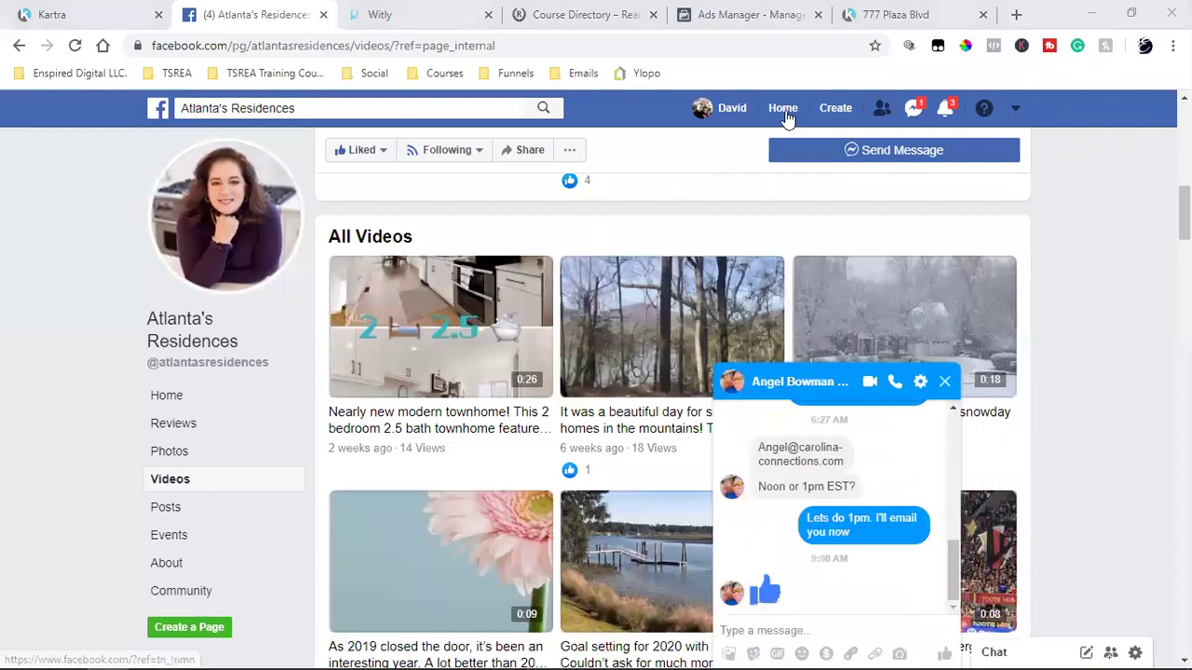
click(944, 380)
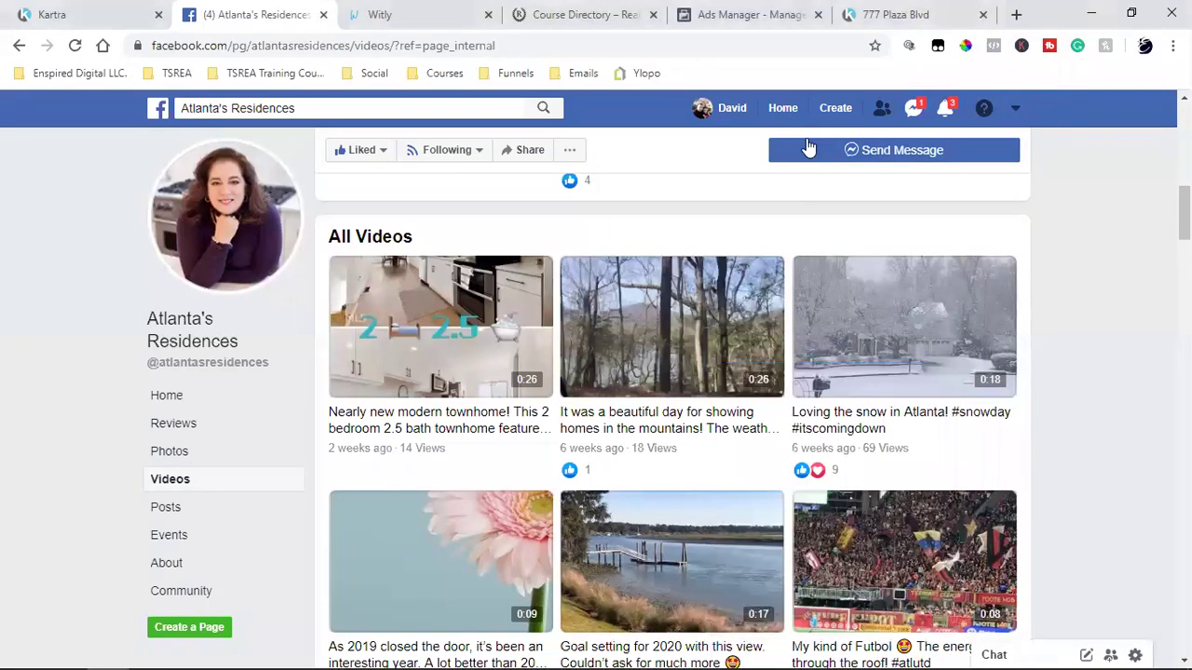
click(781, 109)
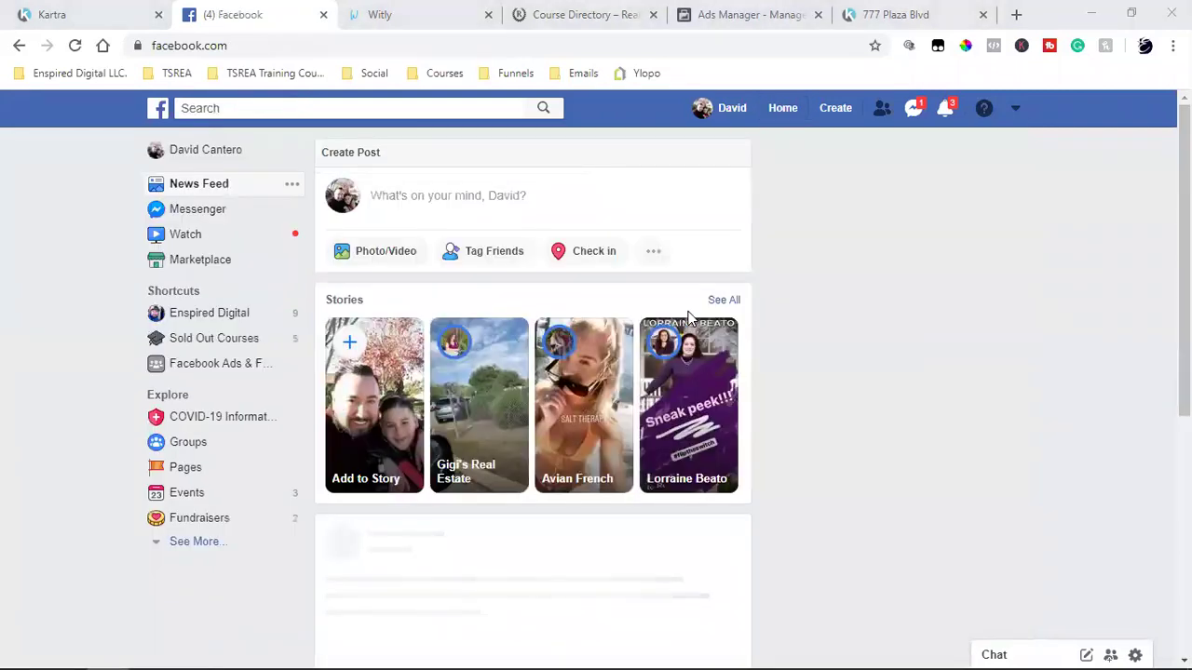
Open the sponsored Real Estate For Sale post's lead form, then return to Ads Manager
scroll(687, 318, down, 4)
scroll(687, 318, down, 7)
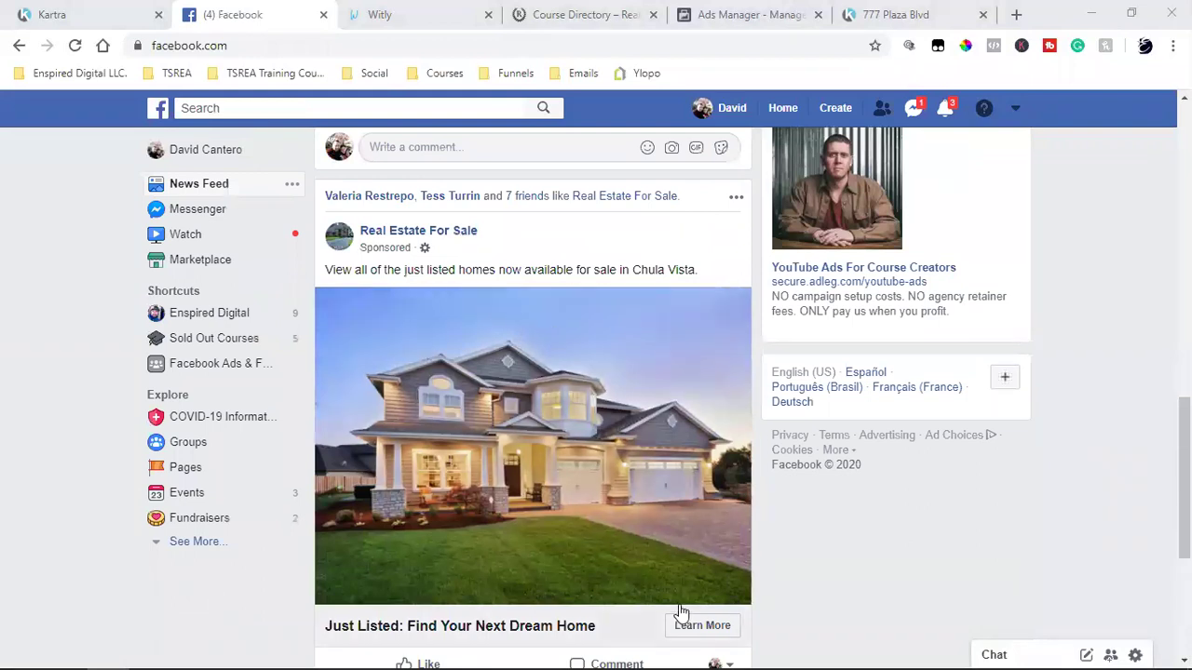
click(700, 626)
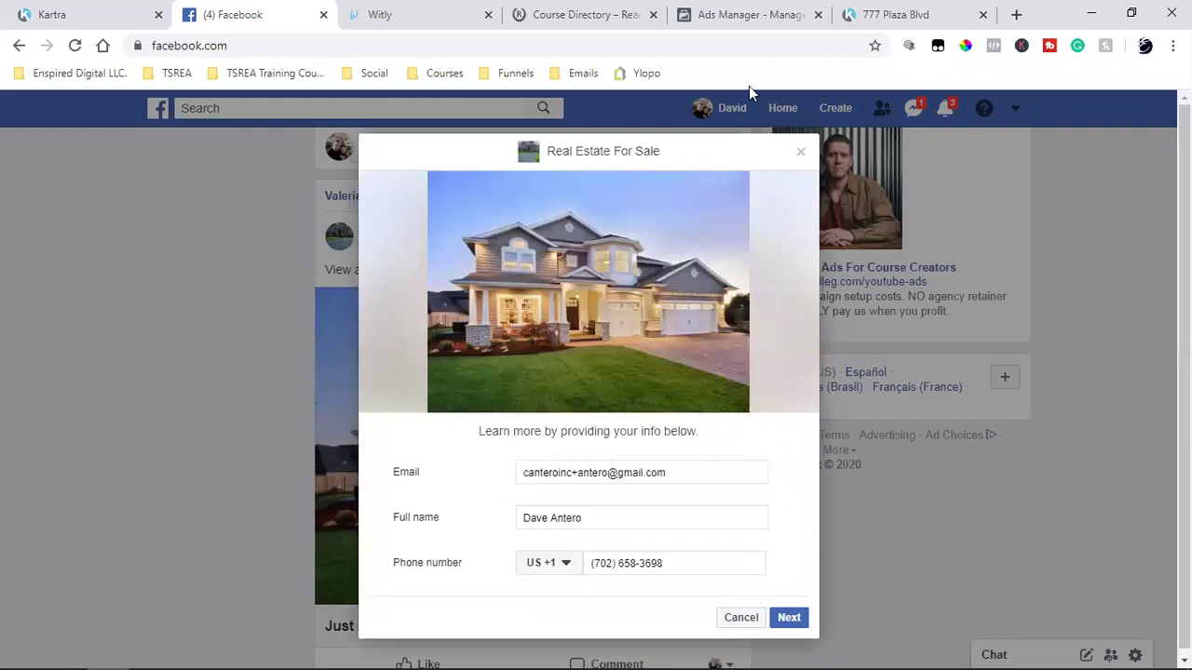
click(740, 13)
Choose Lead generation as the campaign objective and return to the Facebook lead form
scroll(677, 526, down, 1)
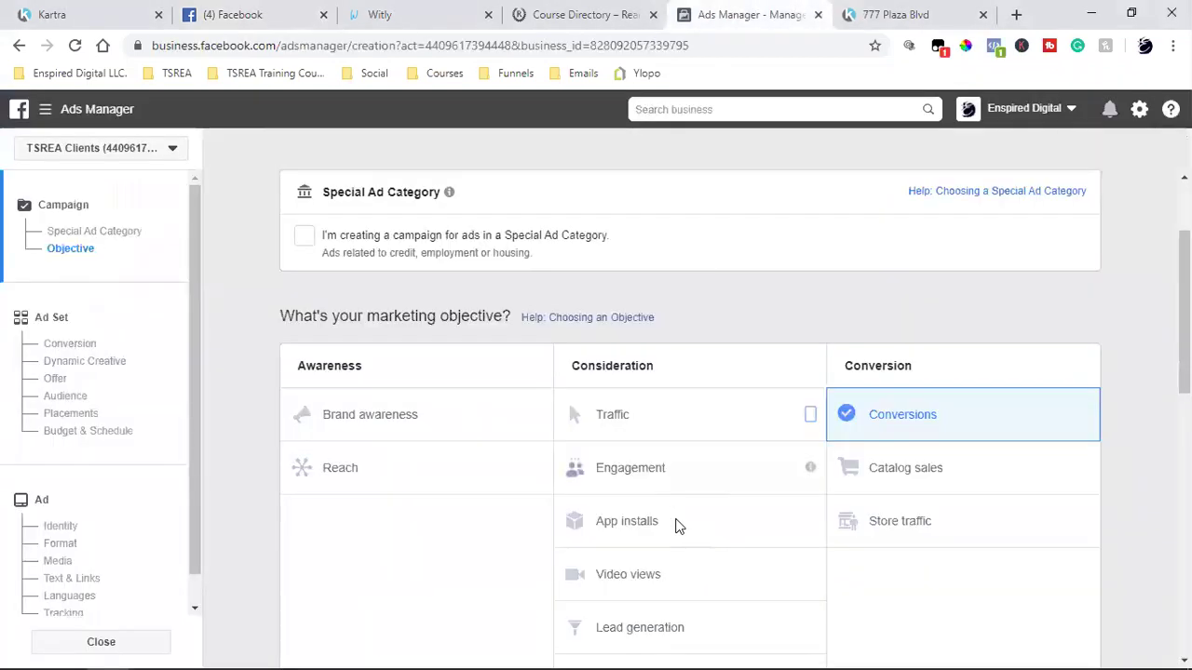
scroll(677, 526, down, 2)
click(692, 456)
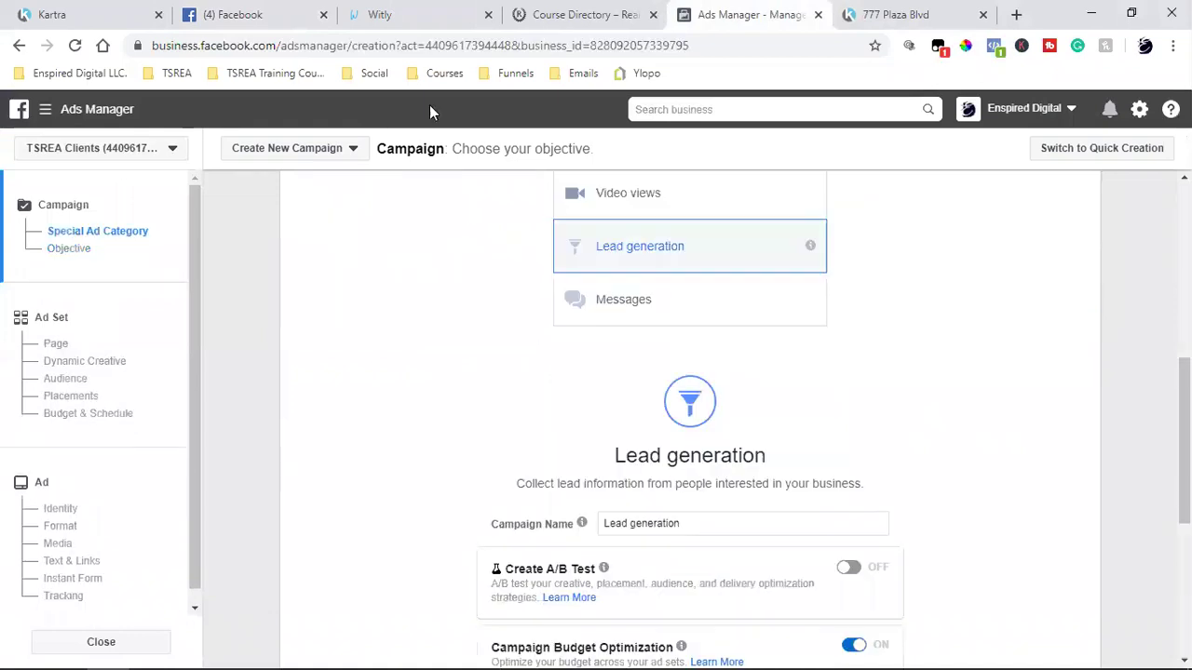
click(280, 14)
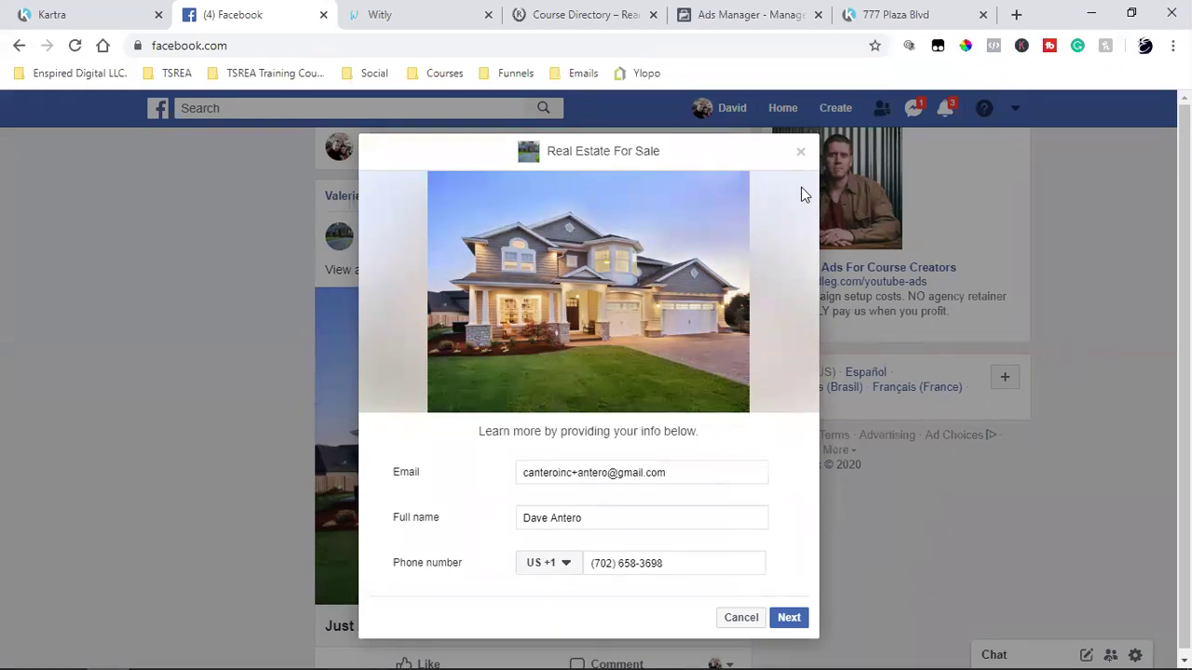
Close the Real Estate For Sale form and open the Vendasta ad's lead form
click(801, 155)
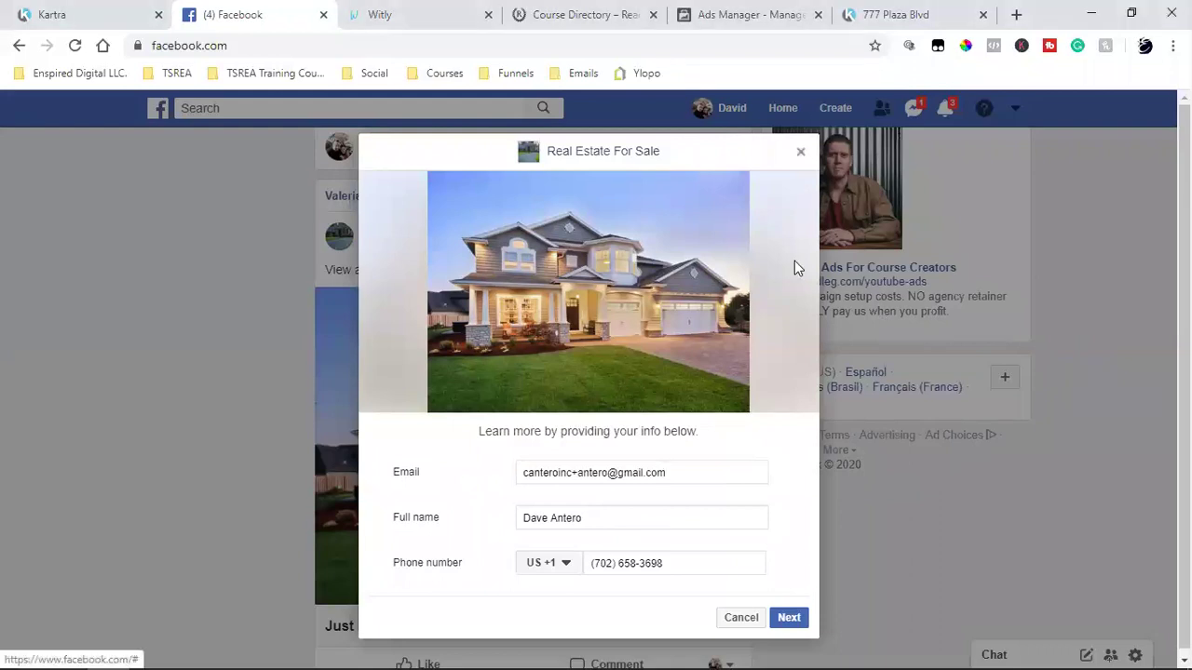
scroll(596, 426, down, 4)
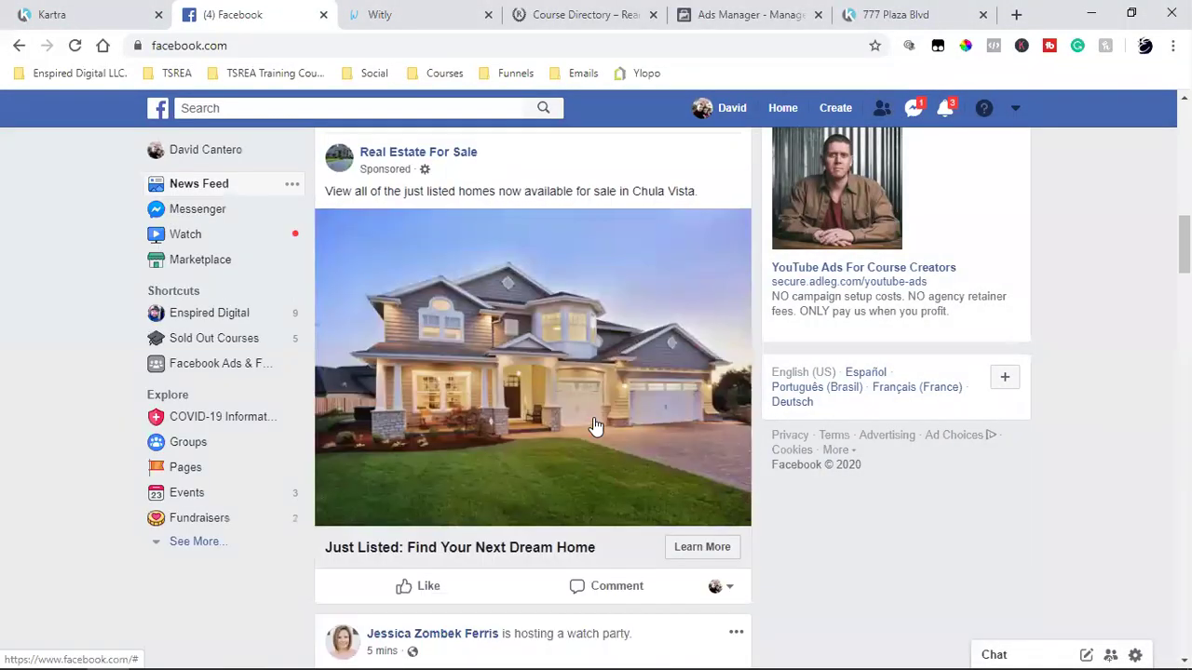
scroll(522, 372, up, 2)
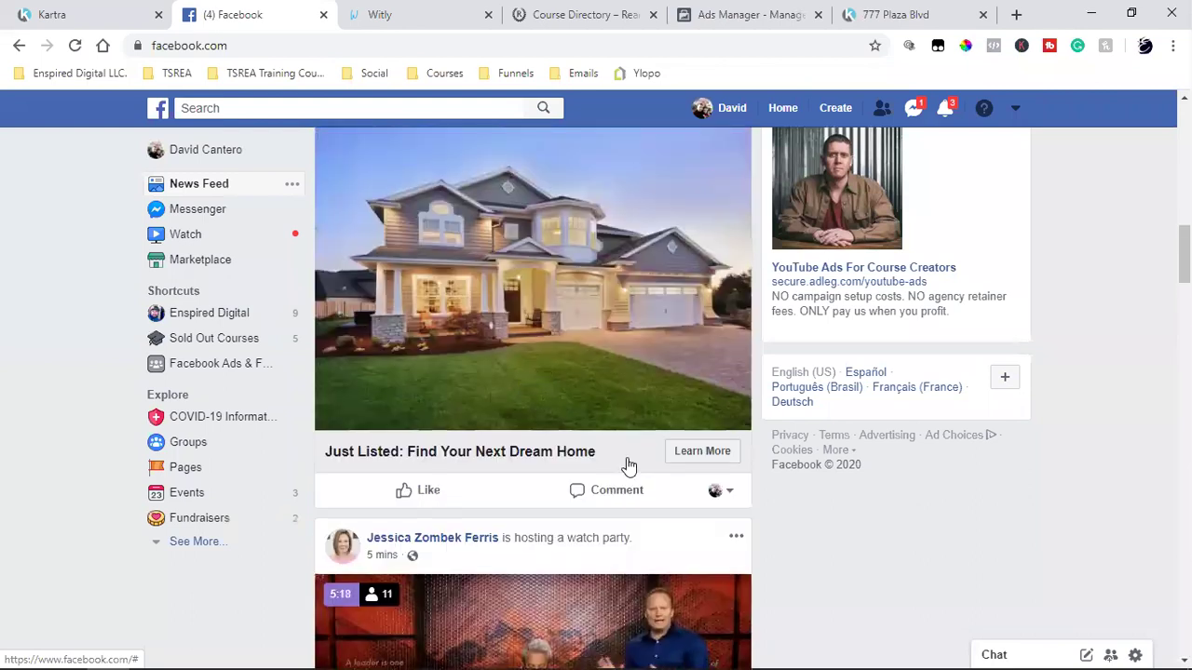
scroll(628, 466, down, 2)
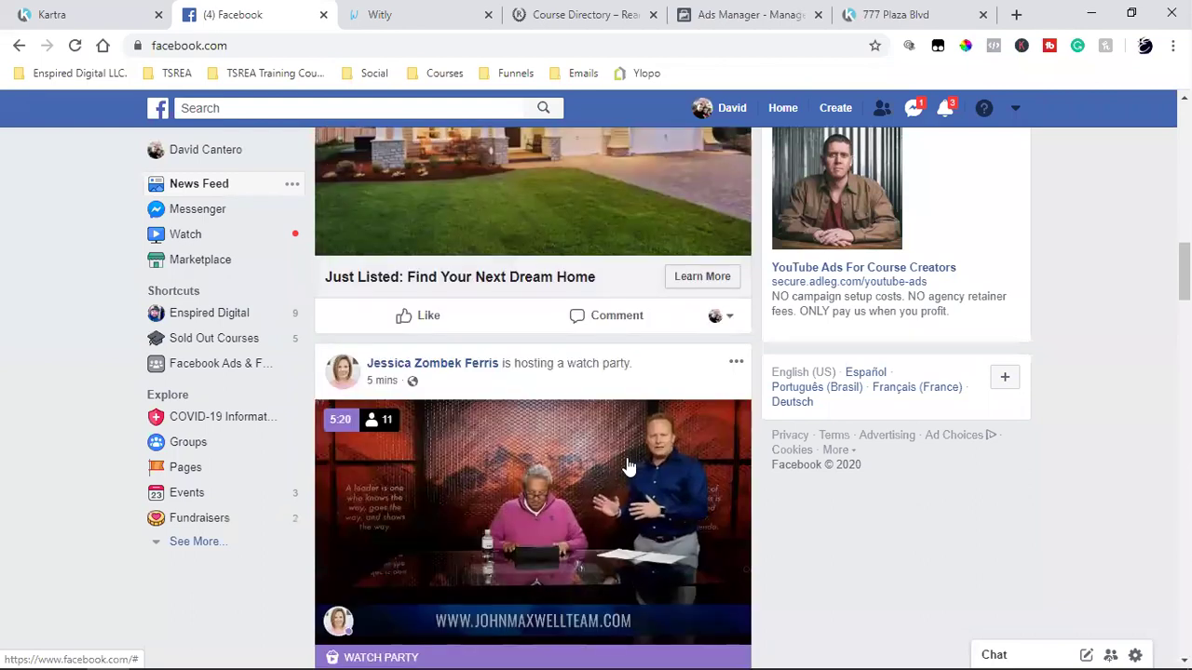
scroll(629, 470, down, 8)
scroll(626, 472, down, 8)
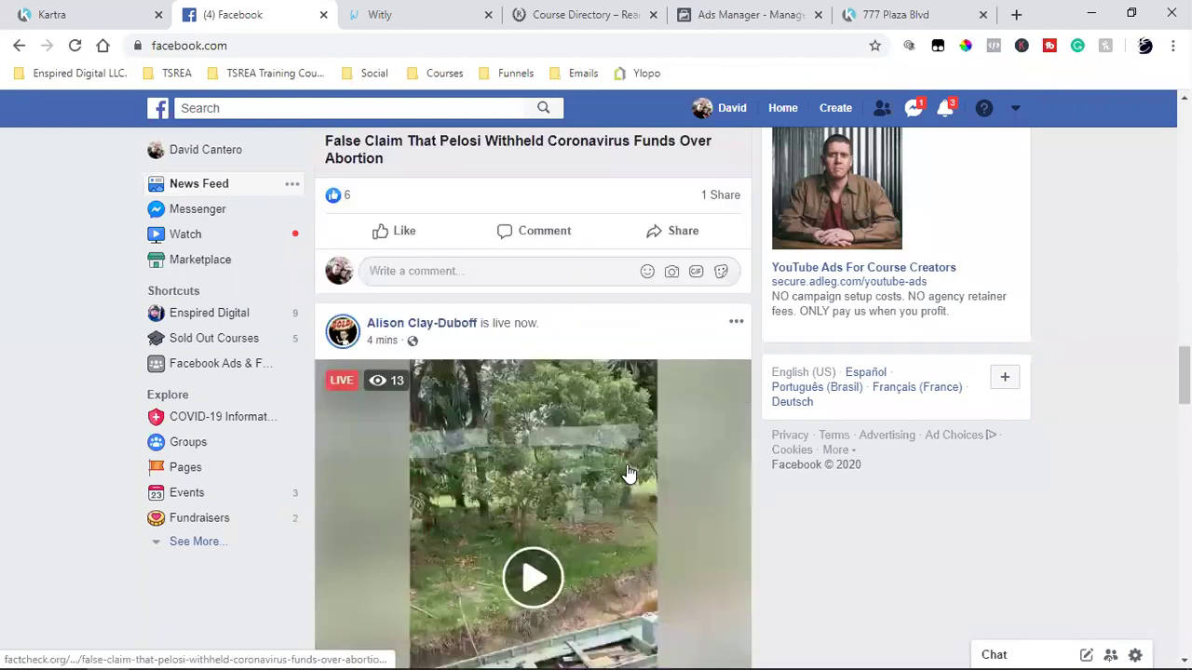
scroll(627, 472, down, 15)
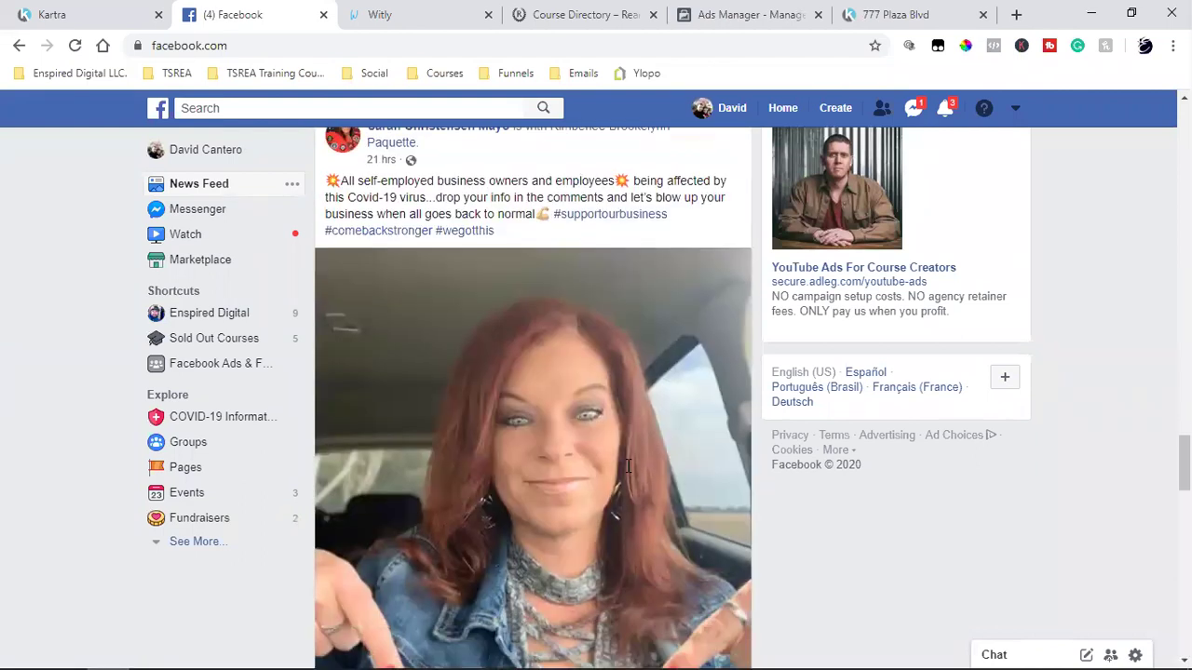
scroll(629, 473, down, 7)
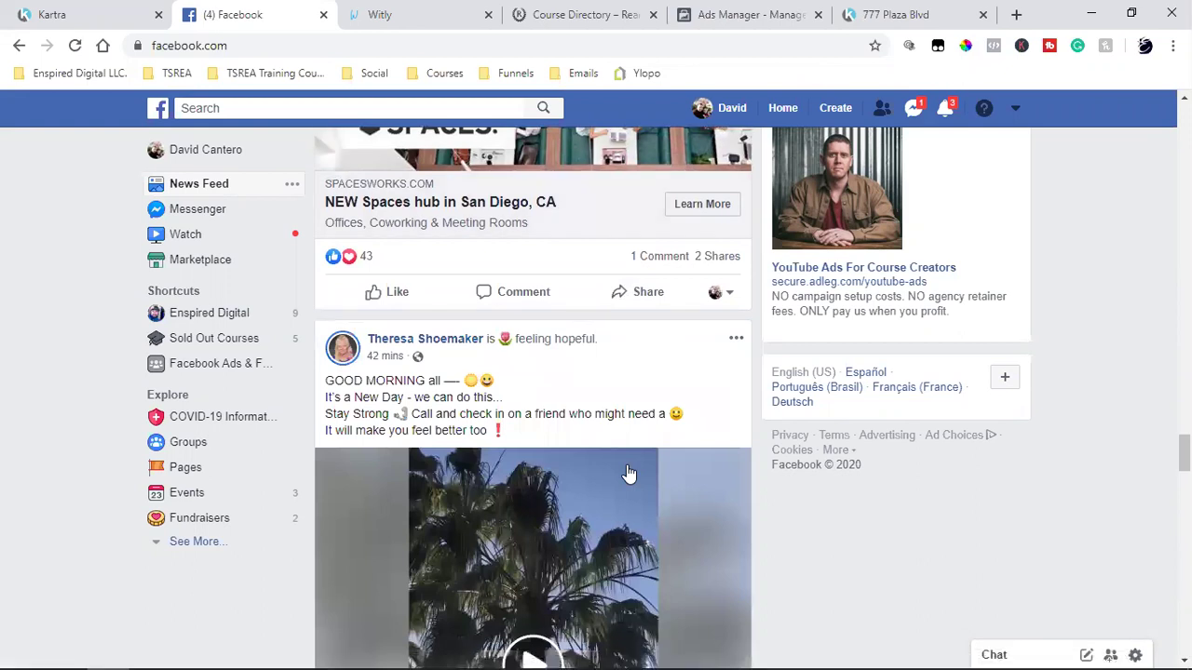
scroll(628, 473, down, 10)
scroll(629, 473, down, 5)
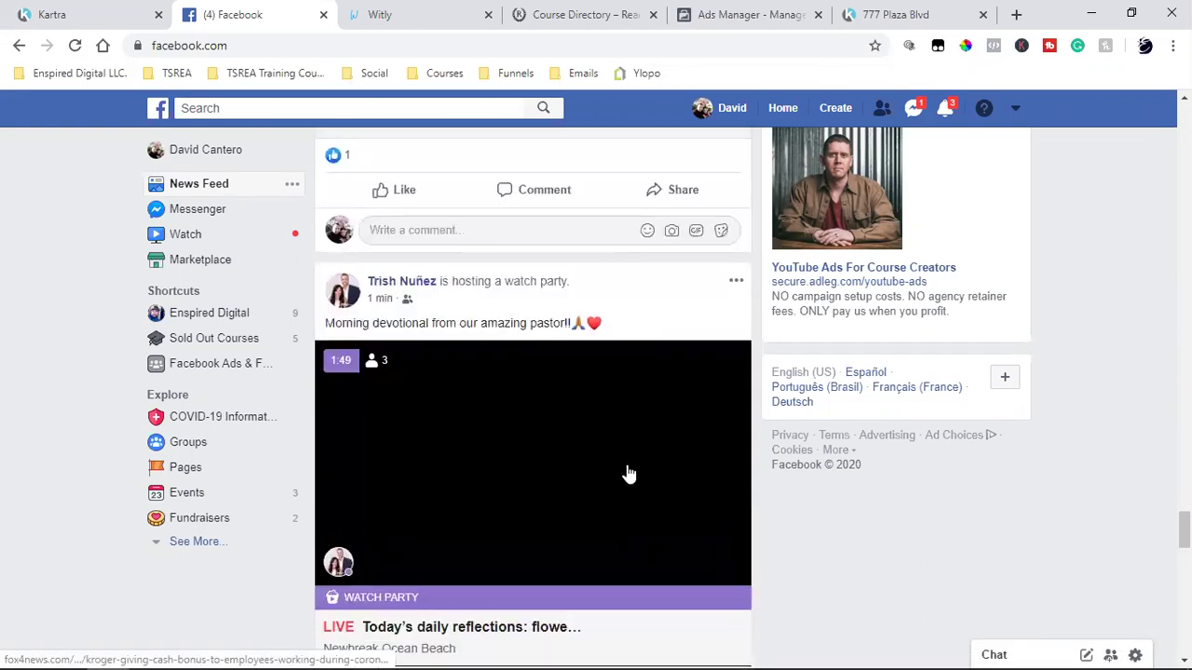
scroll(628, 473, down, 9)
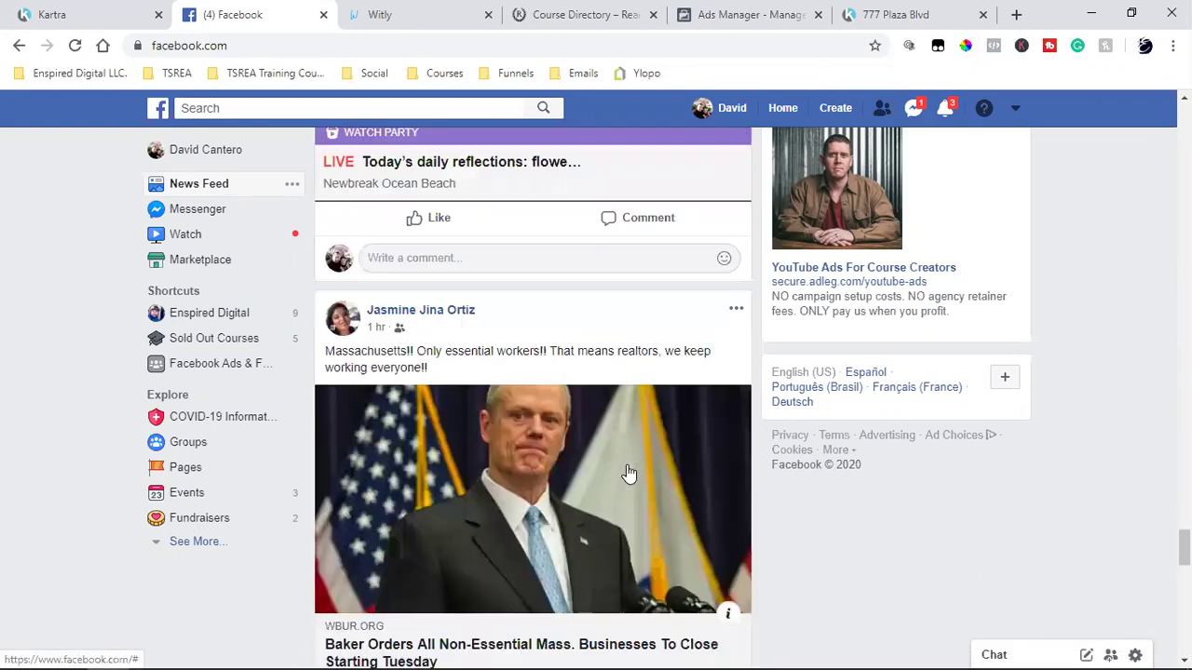
scroll(629, 473, down, 6)
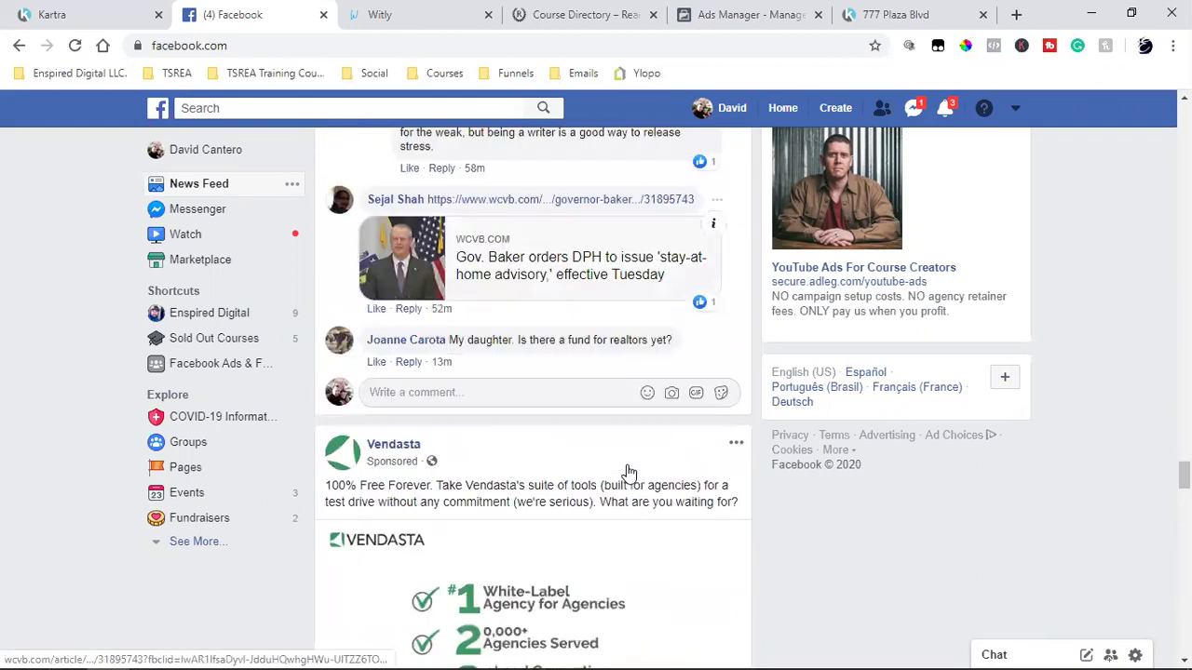
click(693, 581)
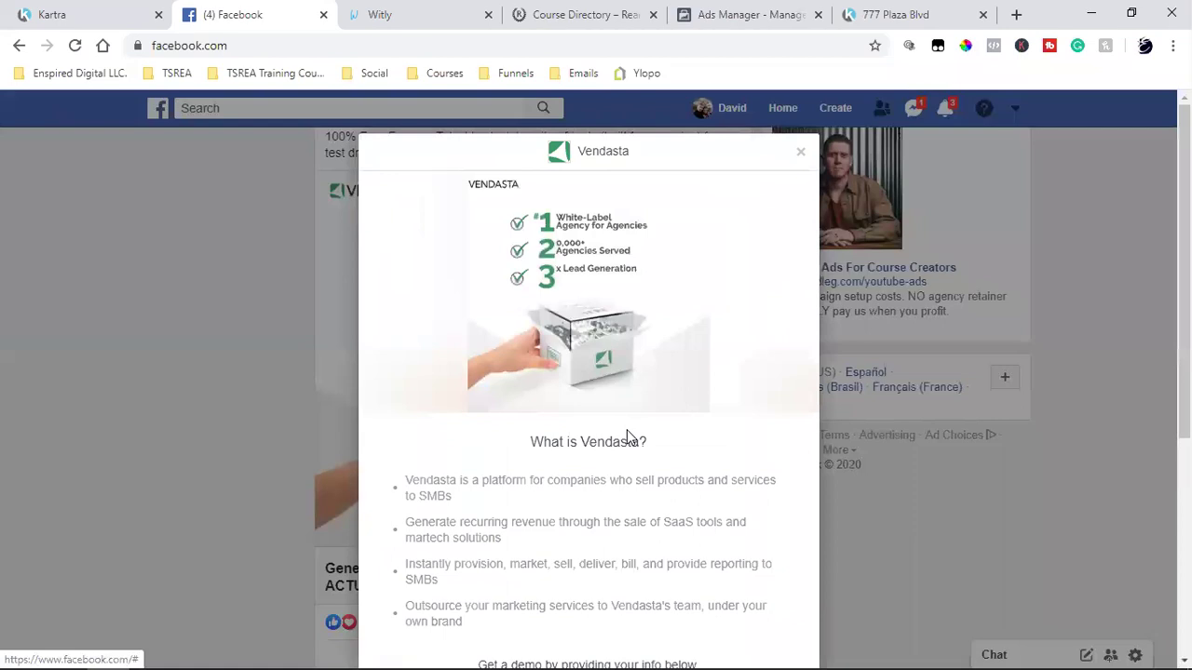
Review the Vendasta form's employee count, website, name, company, phone and e-mail fields
scroll(627, 430, down, 4)
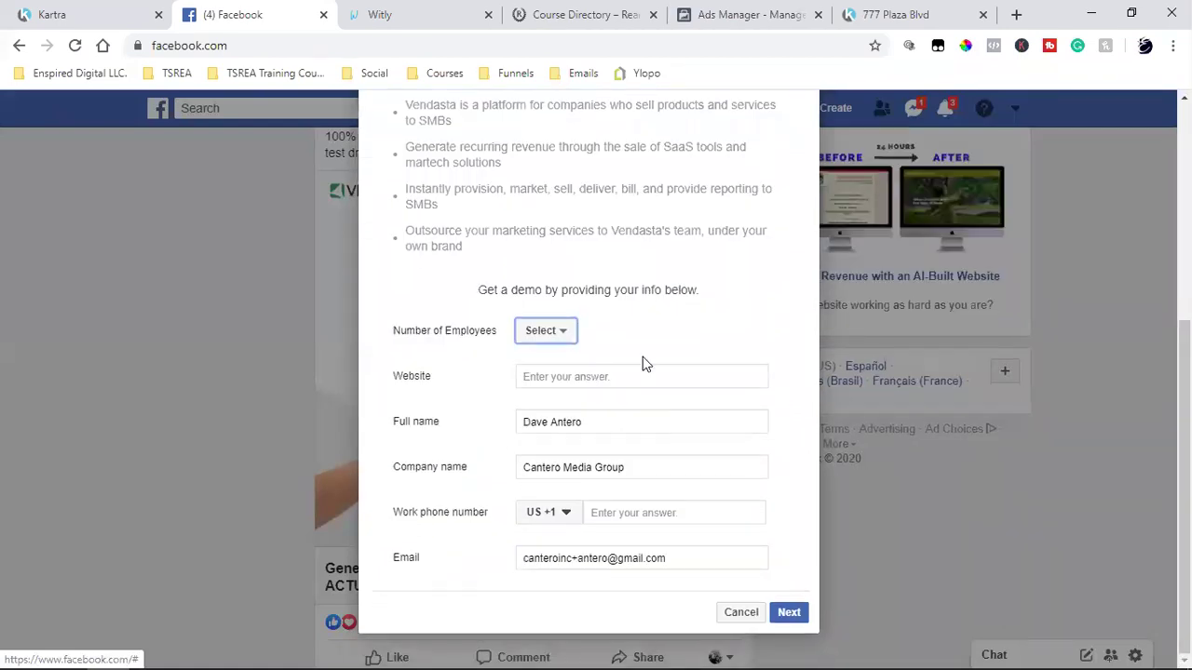
scroll(559, 368, up, 4)
scroll(551, 376, down, 4)
scroll(624, 396, up, 4)
scroll(627, 409, down, 4)
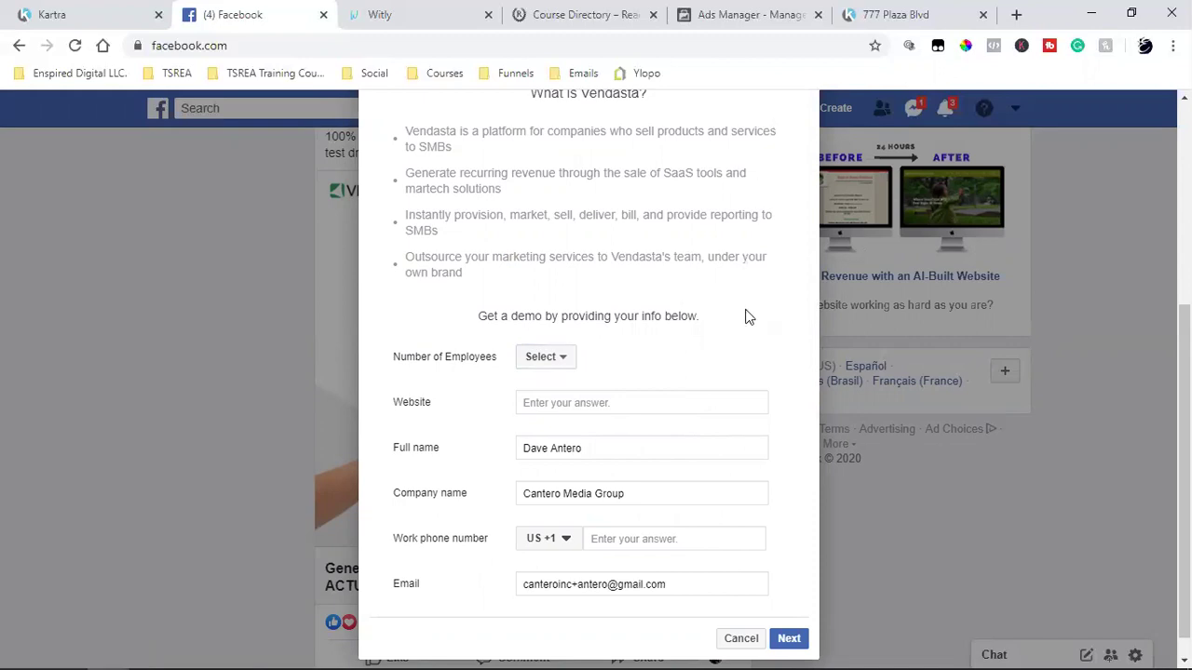
scroll(745, 317, up, 4)
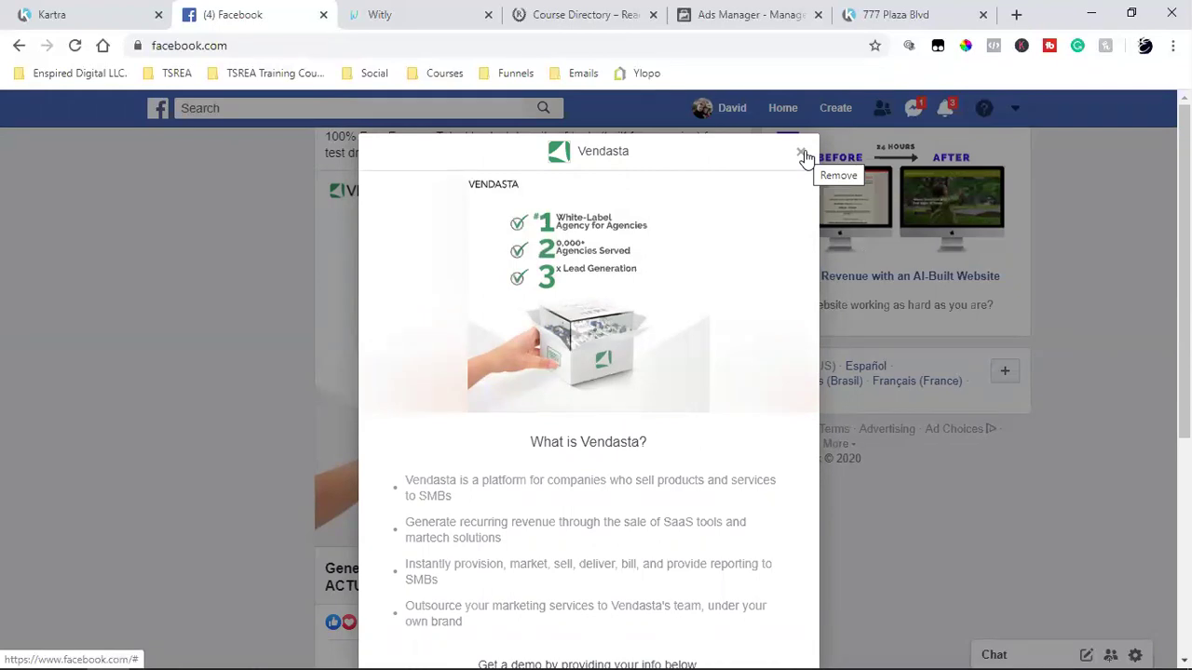
scroll(663, 377, down, 4)
scroll(663, 377, up, 4)
scroll(663, 377, down, 4)
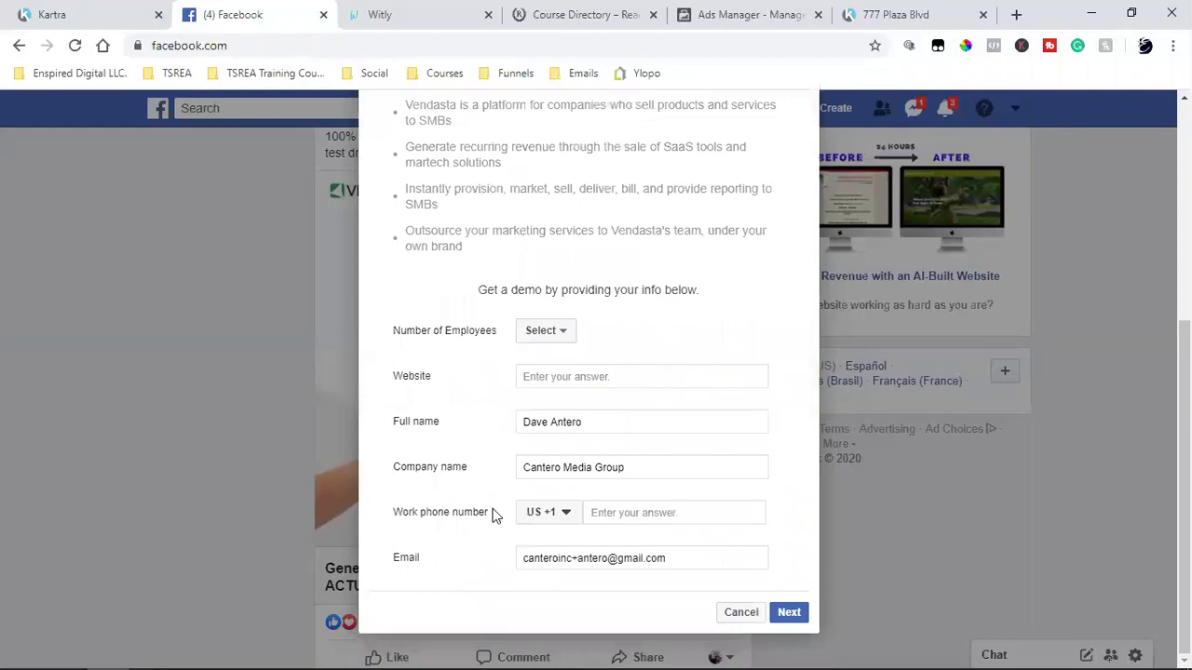
scroll(687, 426, up, 4)
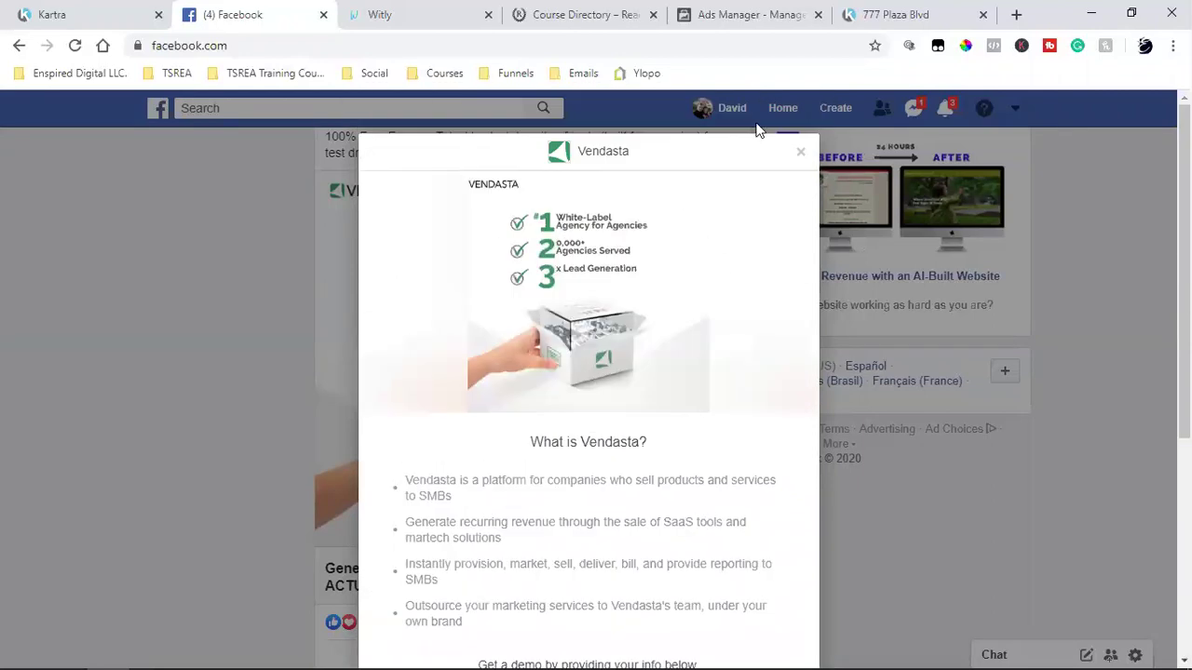
Close the Vendasta form and open the KW App ad's lead form
click(801, 158)
scroll(715, 407, down, 2)
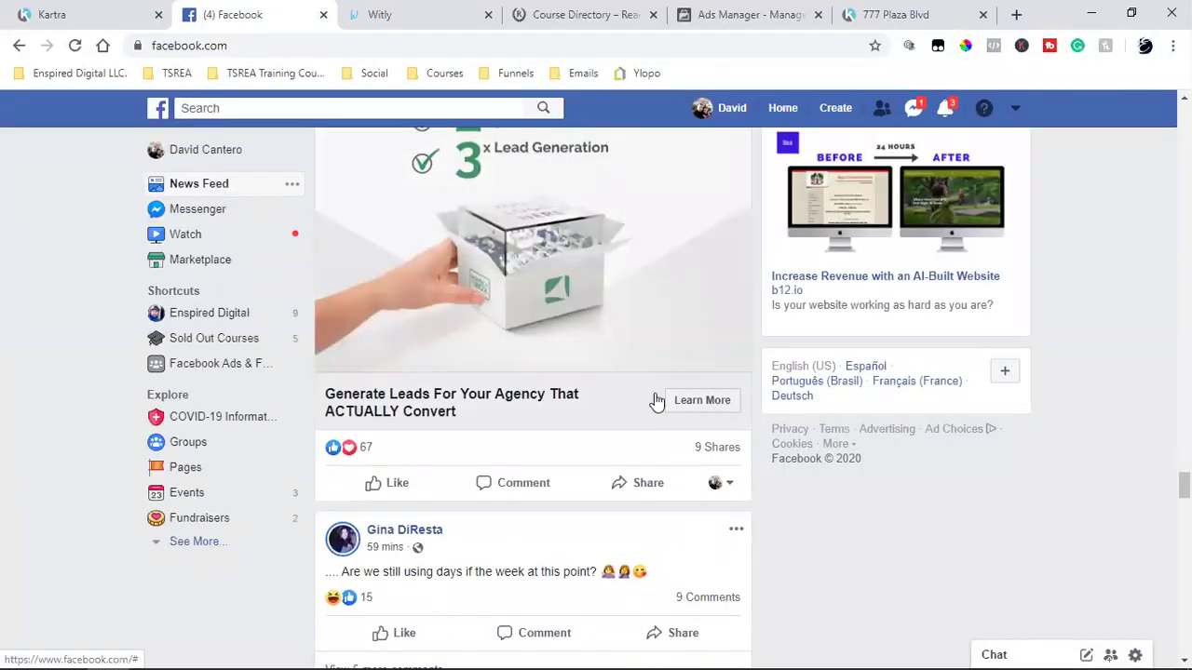
scroll(657, 400, down, 15)
scroll(657, 400, down, 10)
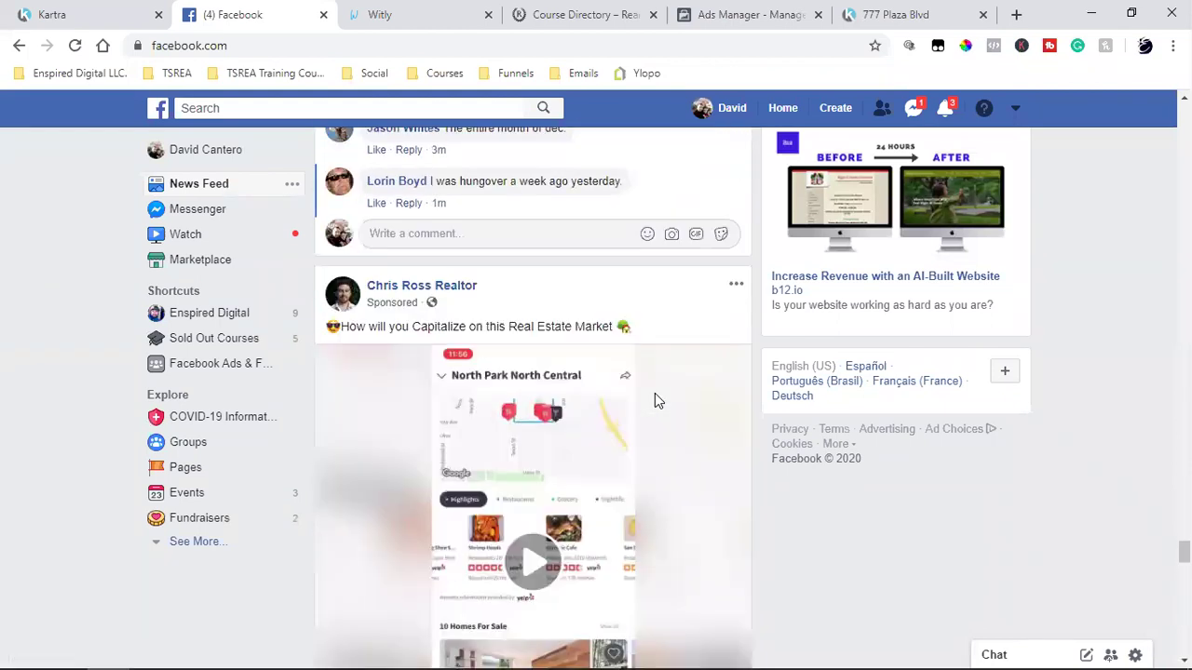
scroll(654, 400, down, 2)
scroll(654, 401, up, 2)
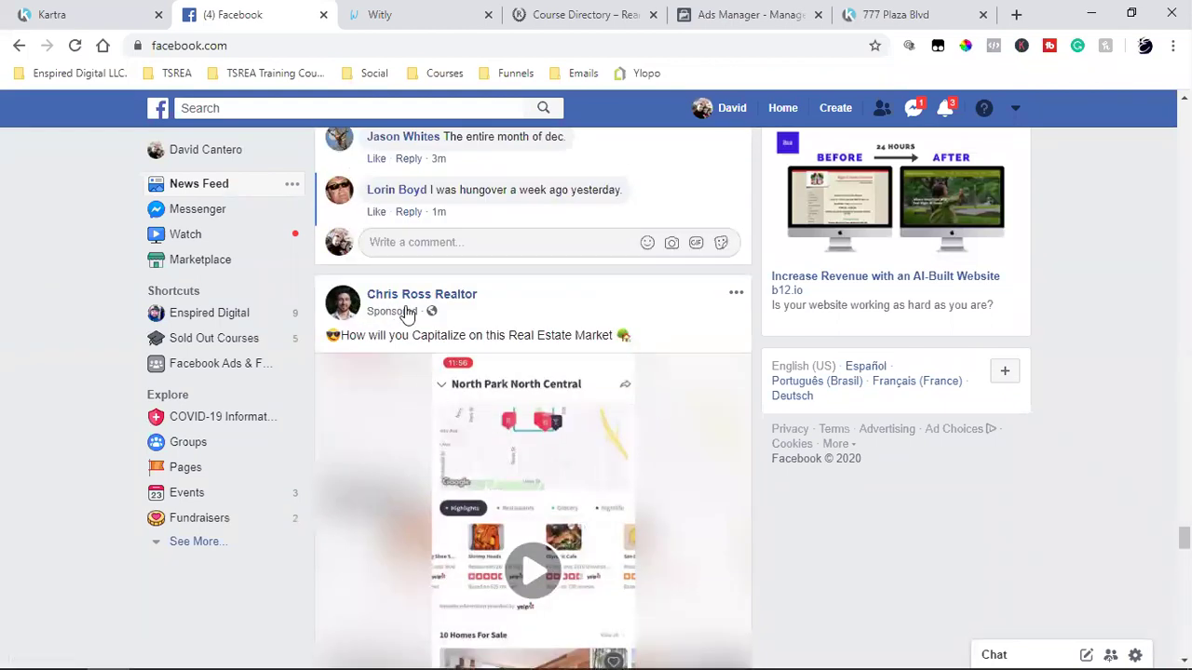
scroll(642, 447, down, 4)
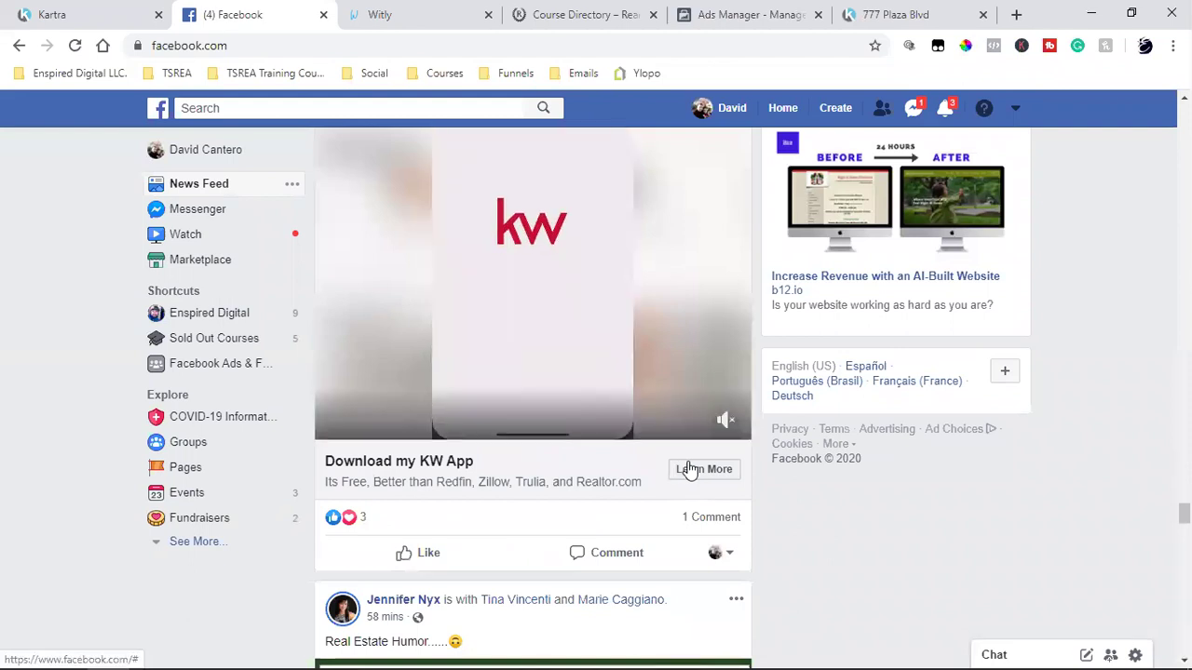
click(689, 469)
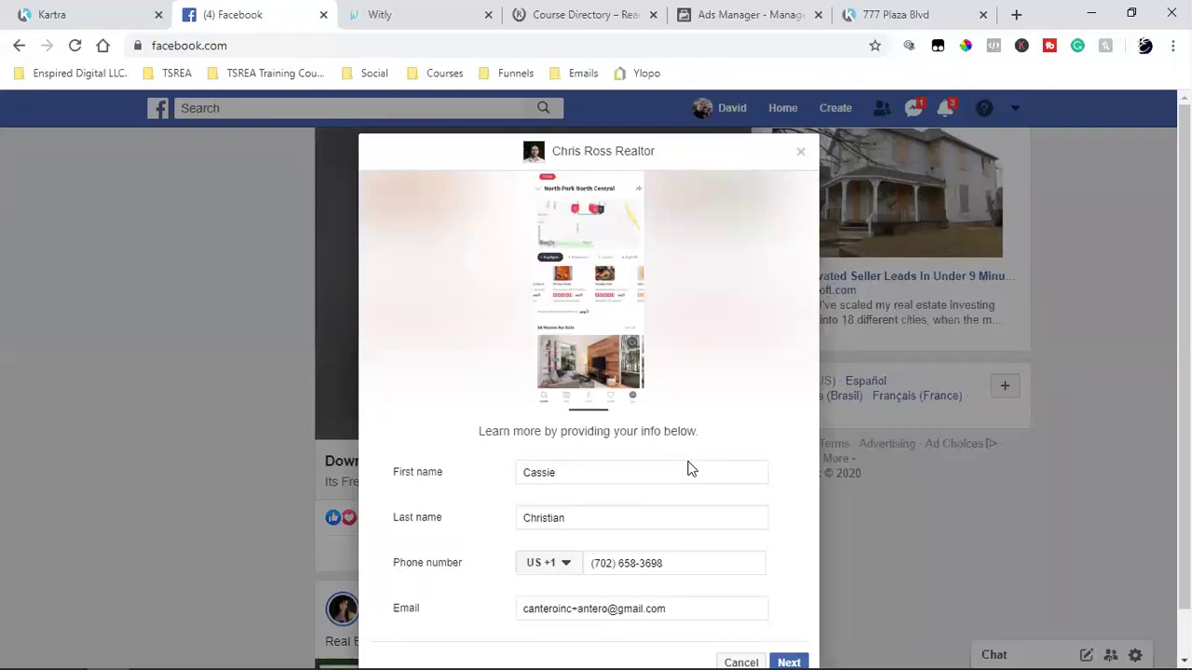
Close the realtor's lead form and open the Cloud Campaign ad's lead form
click(803, 154)
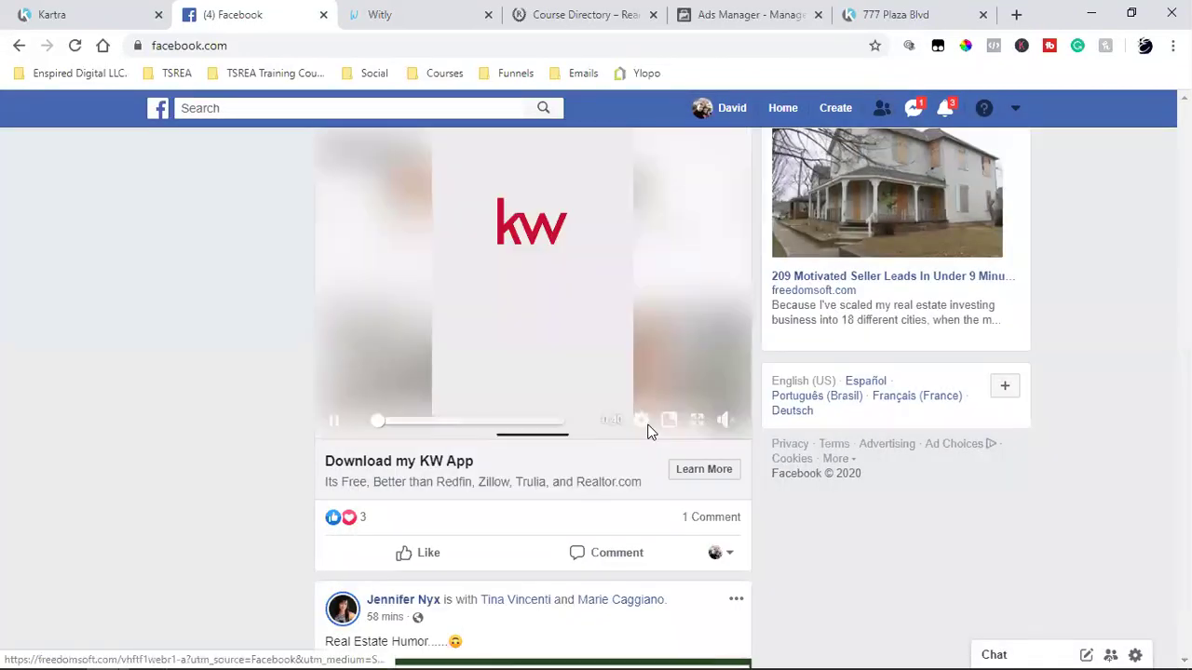
scroll(666, 507, down, 3)
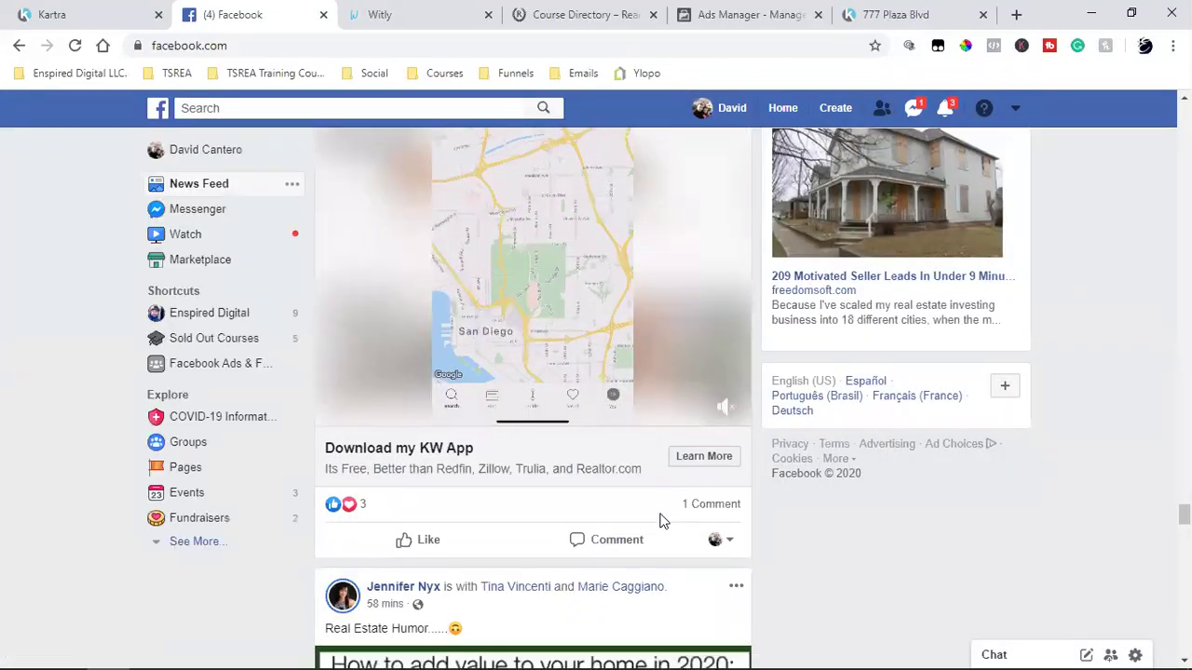
scroll(661, 522, down, 15)
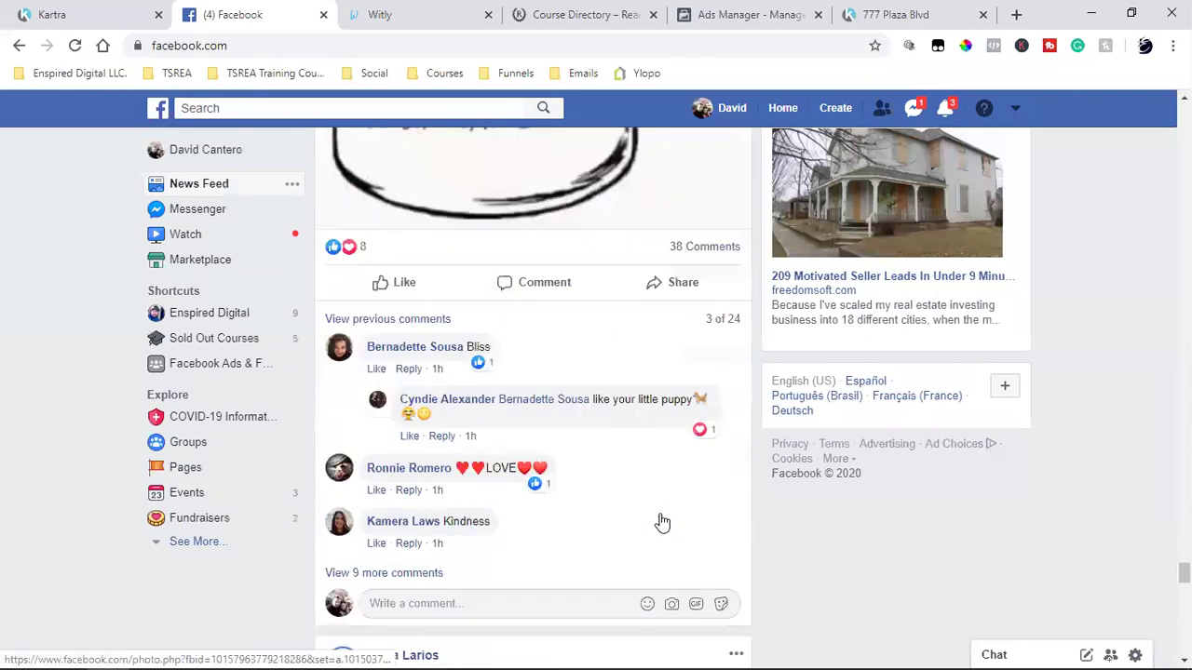
scroll(661, 522, down, 10)
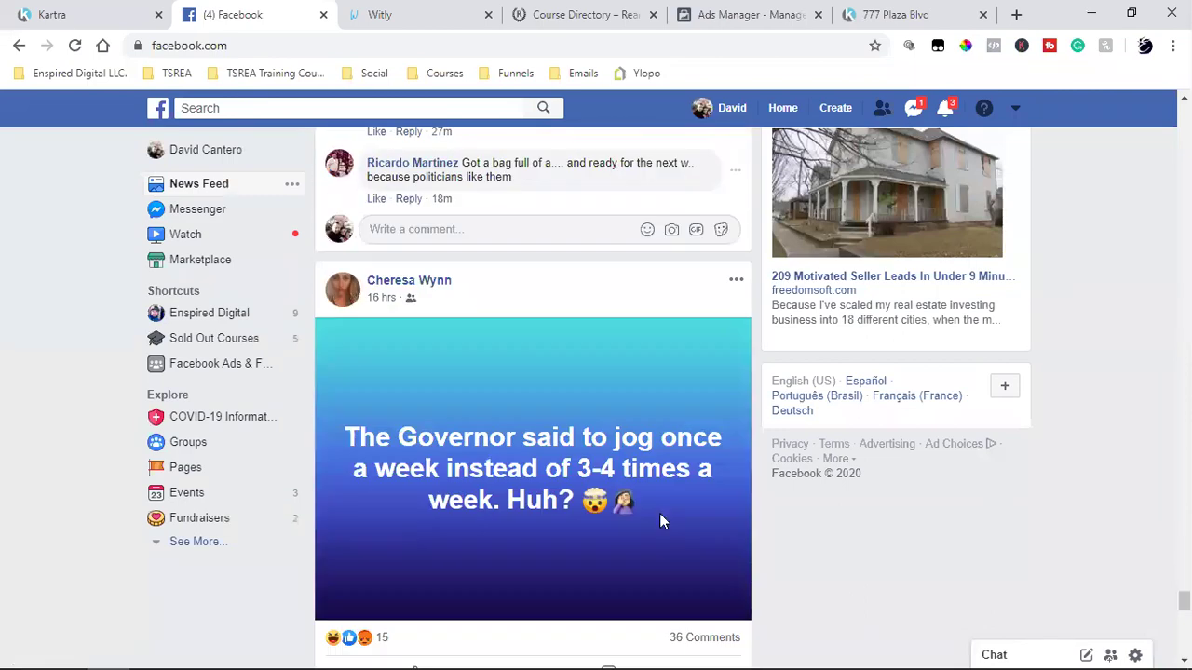
scroll(661, 523, down, 8)
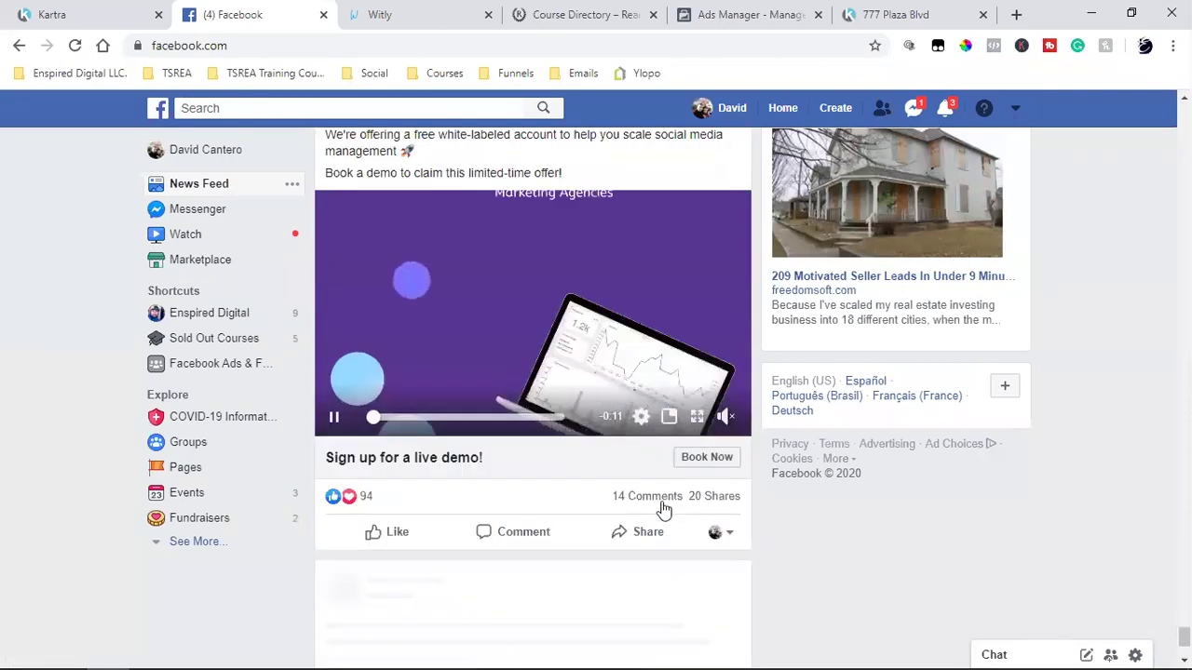
click(700, 457)
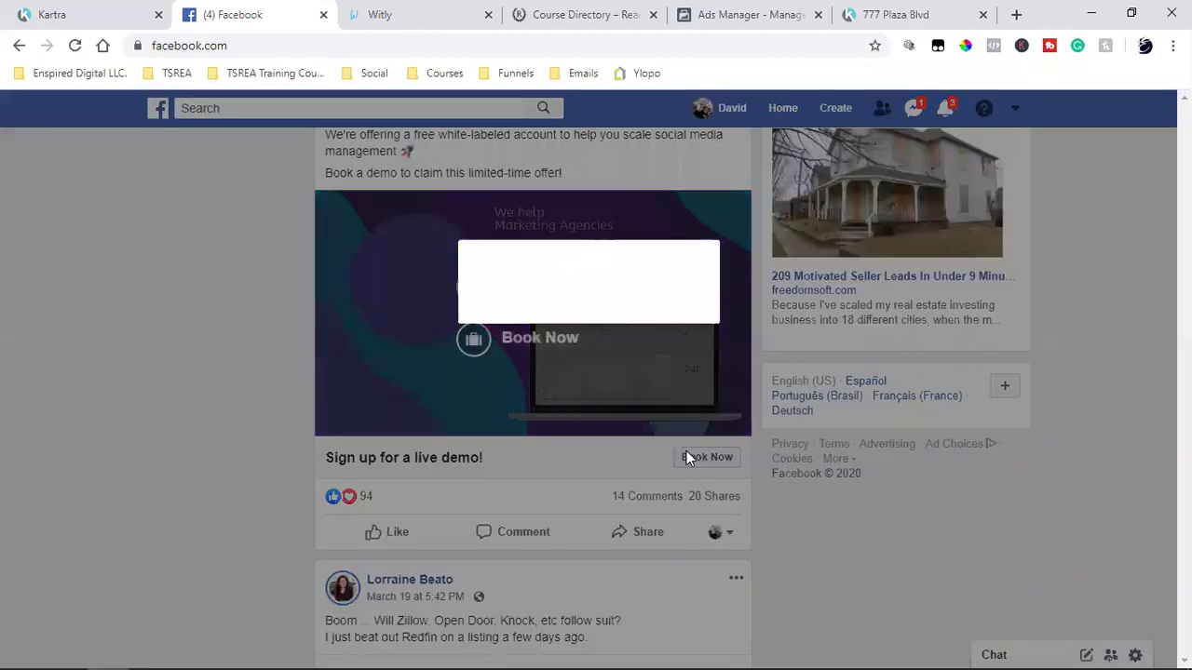
Check the Cloud Campaign form's prefilled e-mail, close it, and return to Ads Manager
click(719, 482)
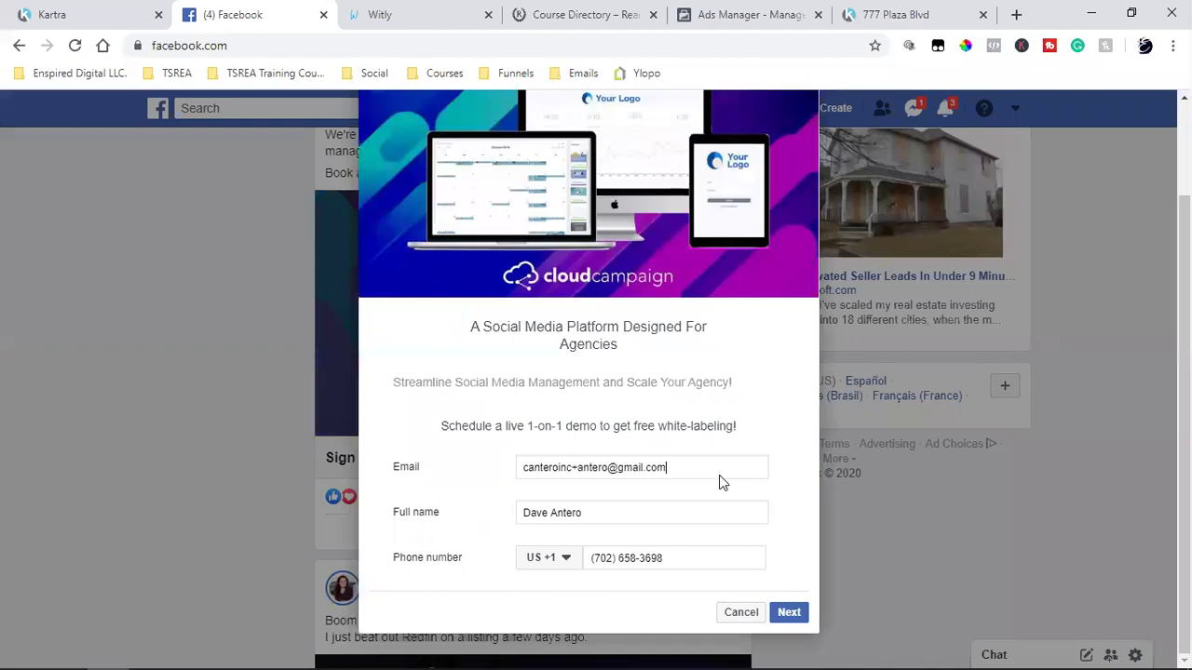
scroll(719, 482, up, 3)
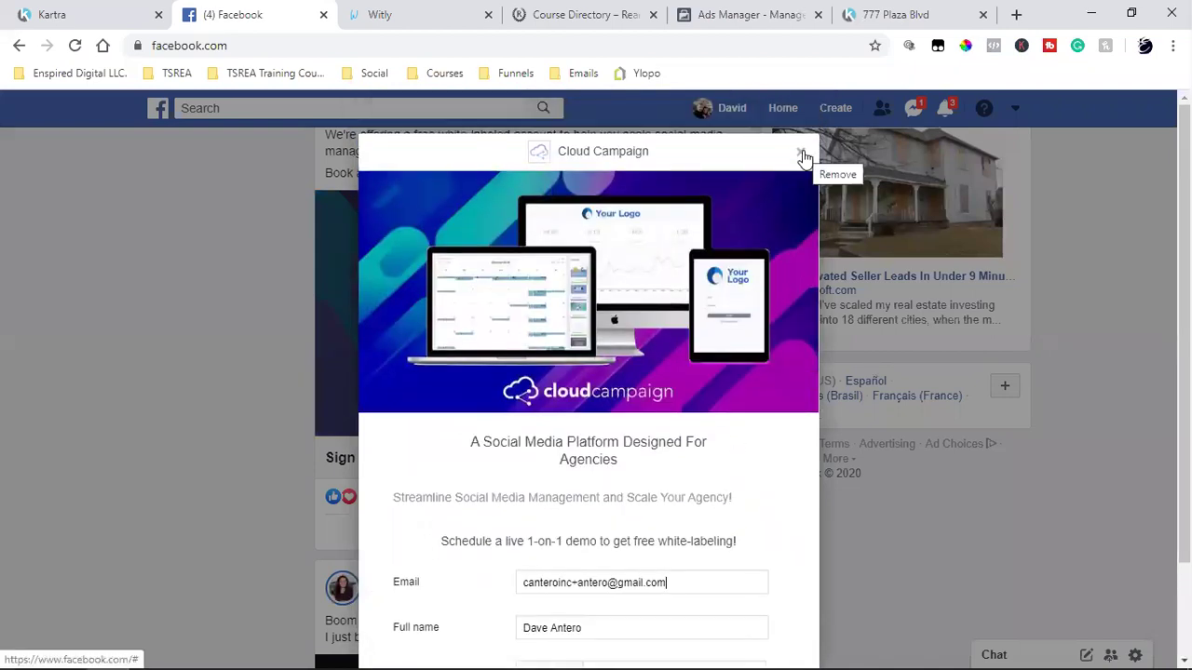
scroll(710, 262, down, 3)
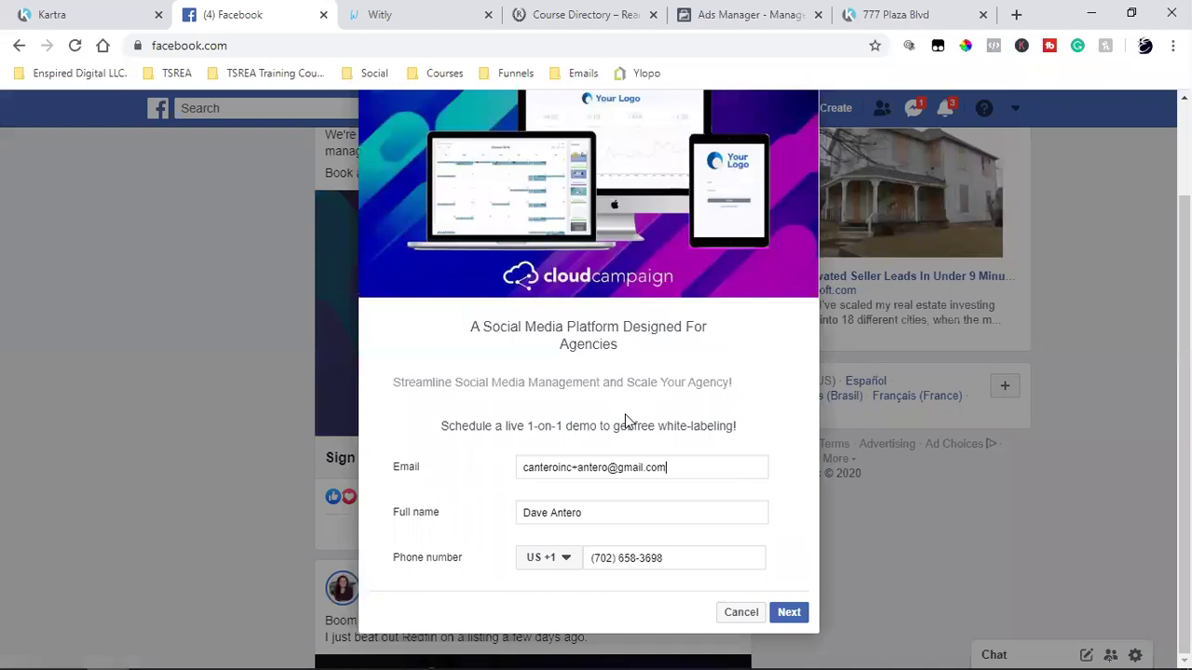
scroll(625, 416, up, 3)
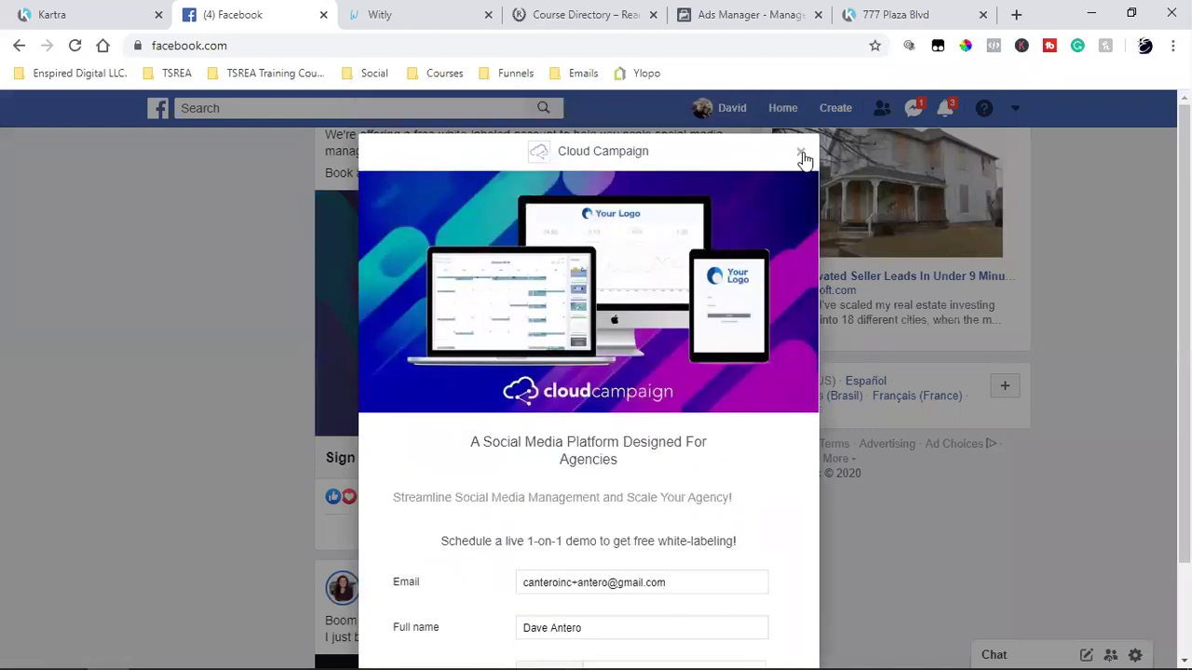
key(Escape)
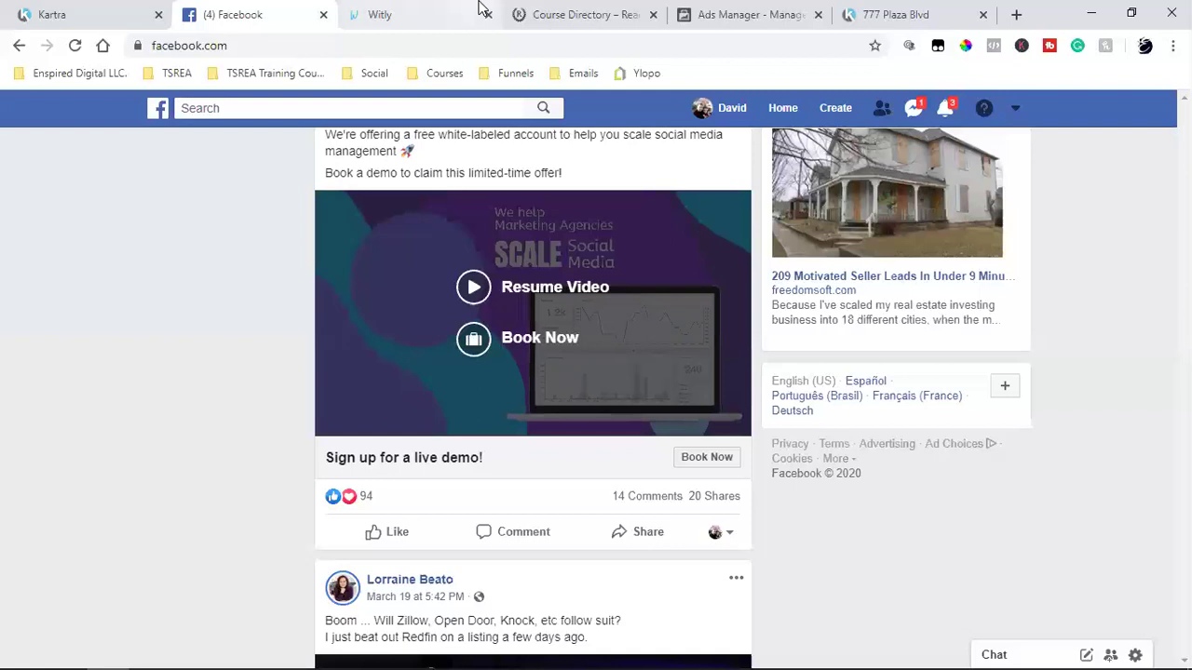
click(745, 14)
scroll(873, 456, up, 5)
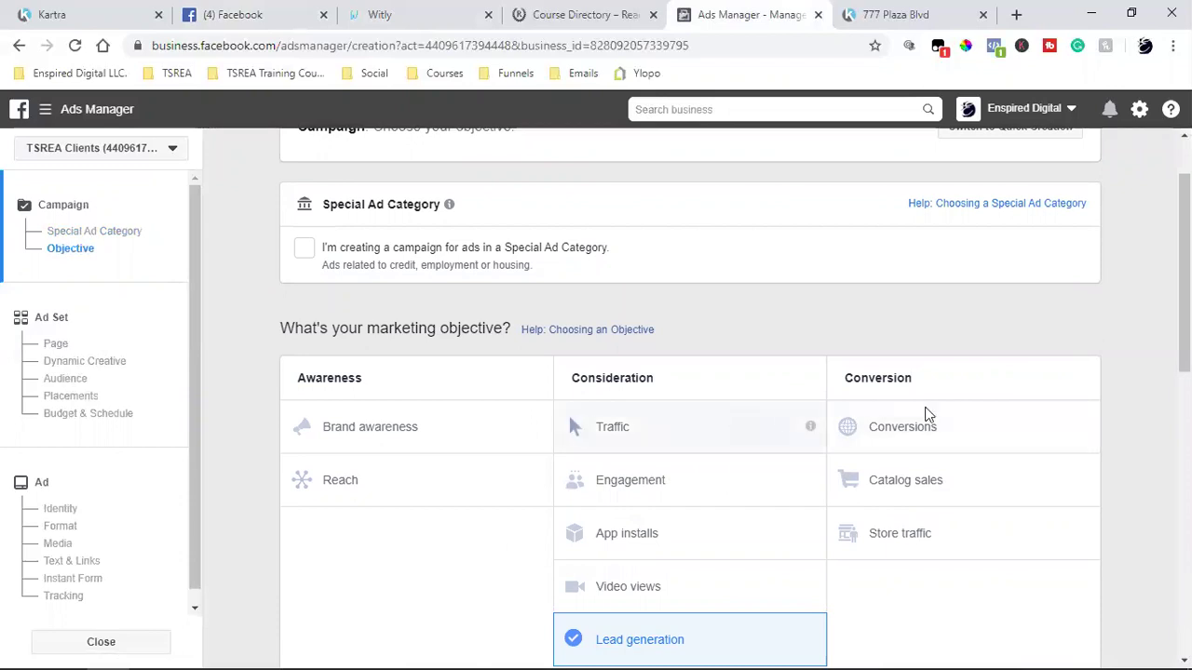
Glance at the Witly page, dismiss the 777 Plaza Blvd thank-you form, and return to Facebook
click(917, 12)
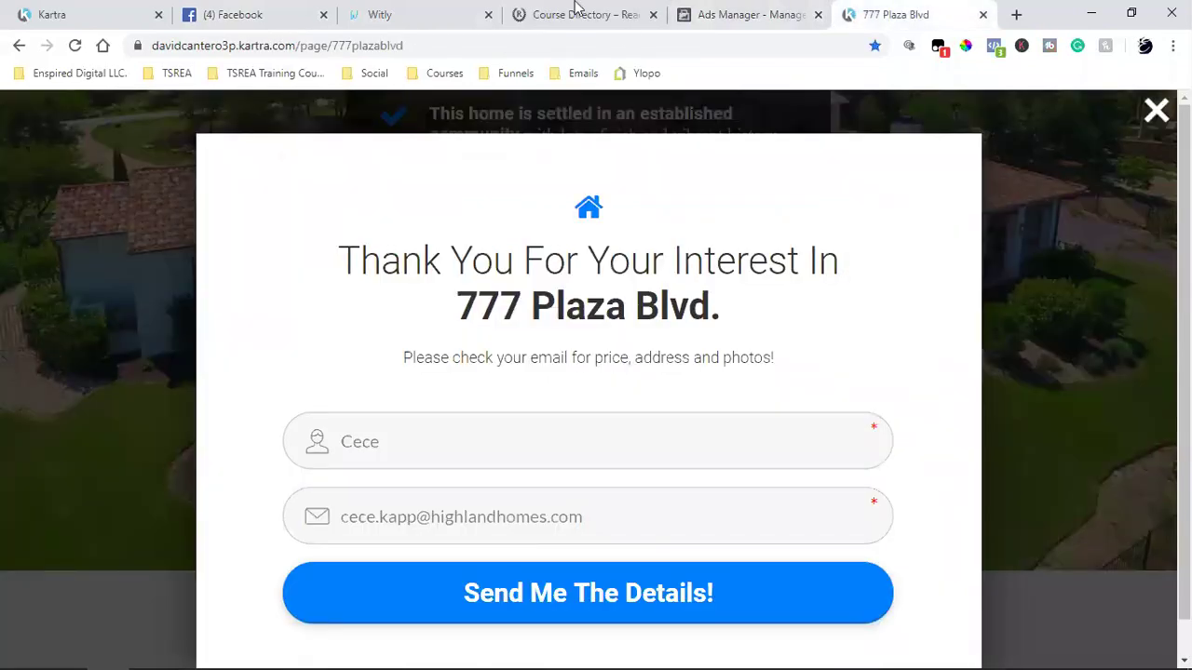
click(443, 12)
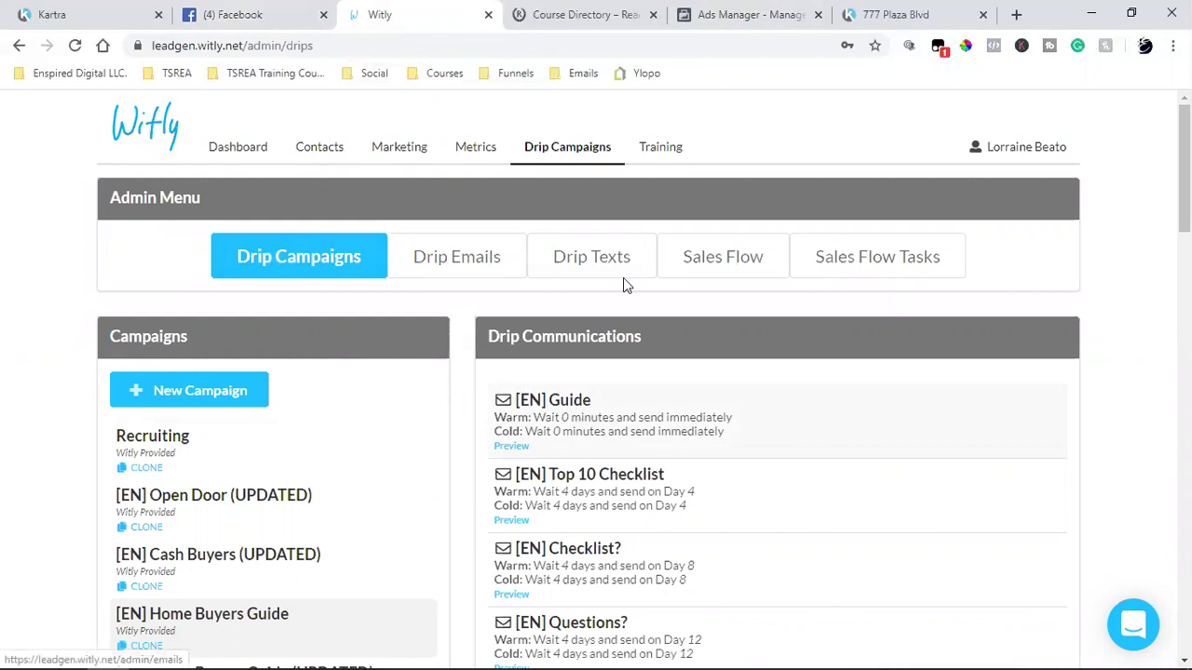
click(871, 11)
click(1109, 334)
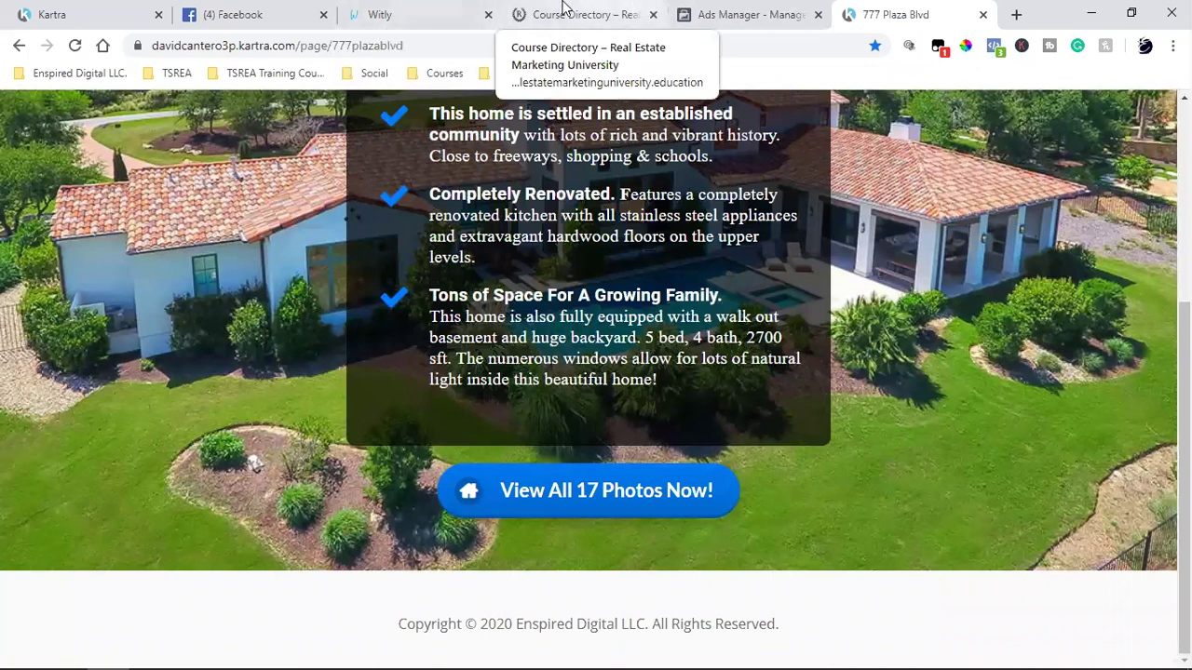
click(272, 11)
scroll(591, 398, down, 4)
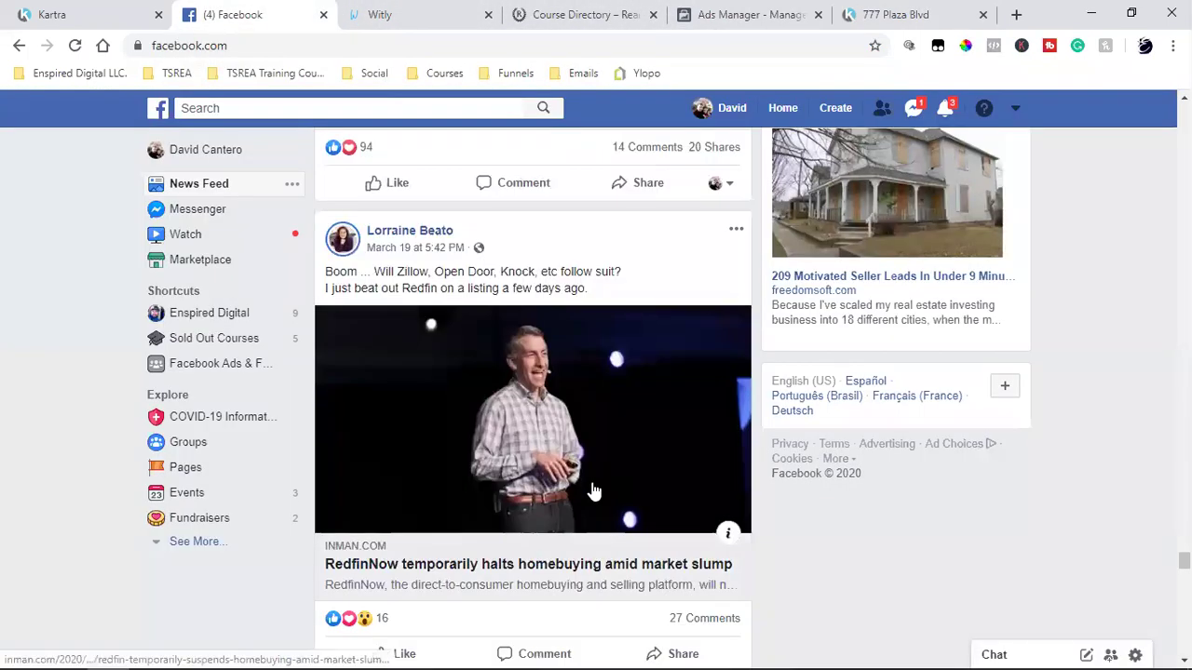
scroll(590, 484, down, 4)
scroll(592, 485, down, 3)
scroll(592, 485, down, 12)
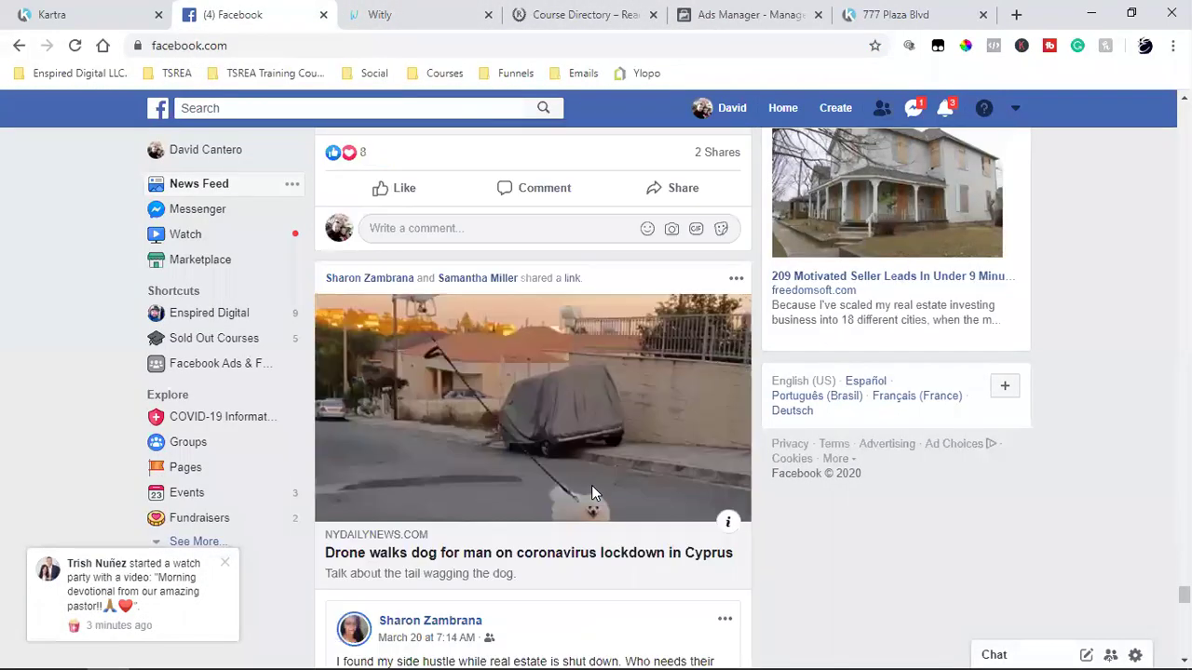
scroll(592, 492, down, 12)
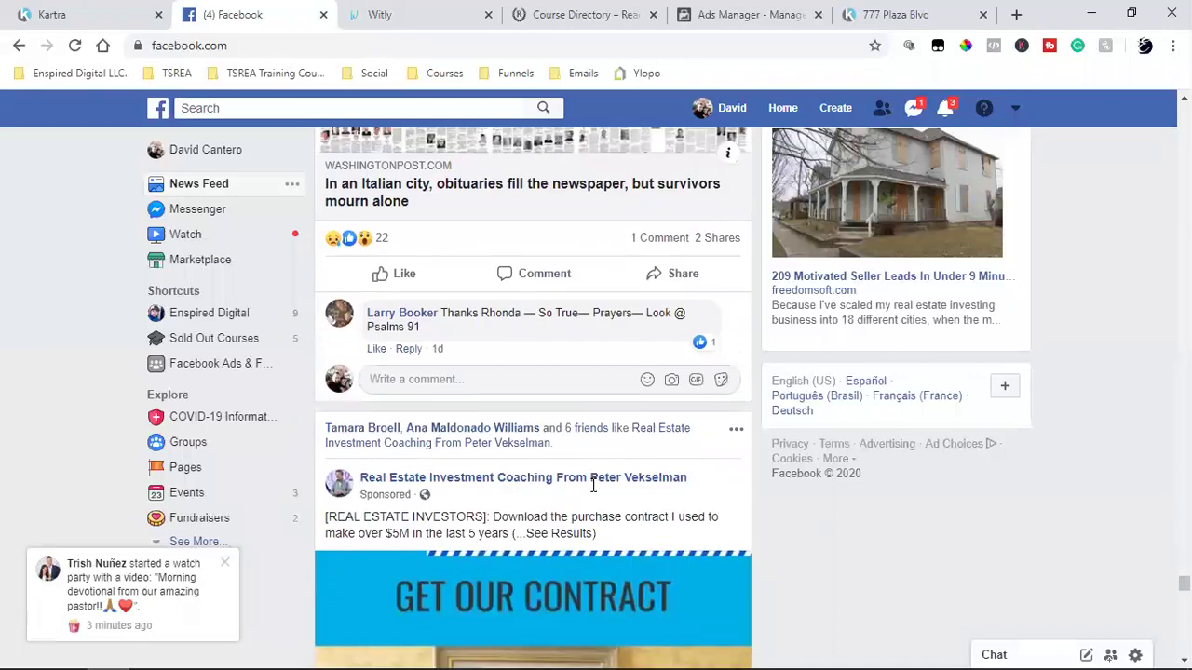
scroll(592, 491, down, 2)
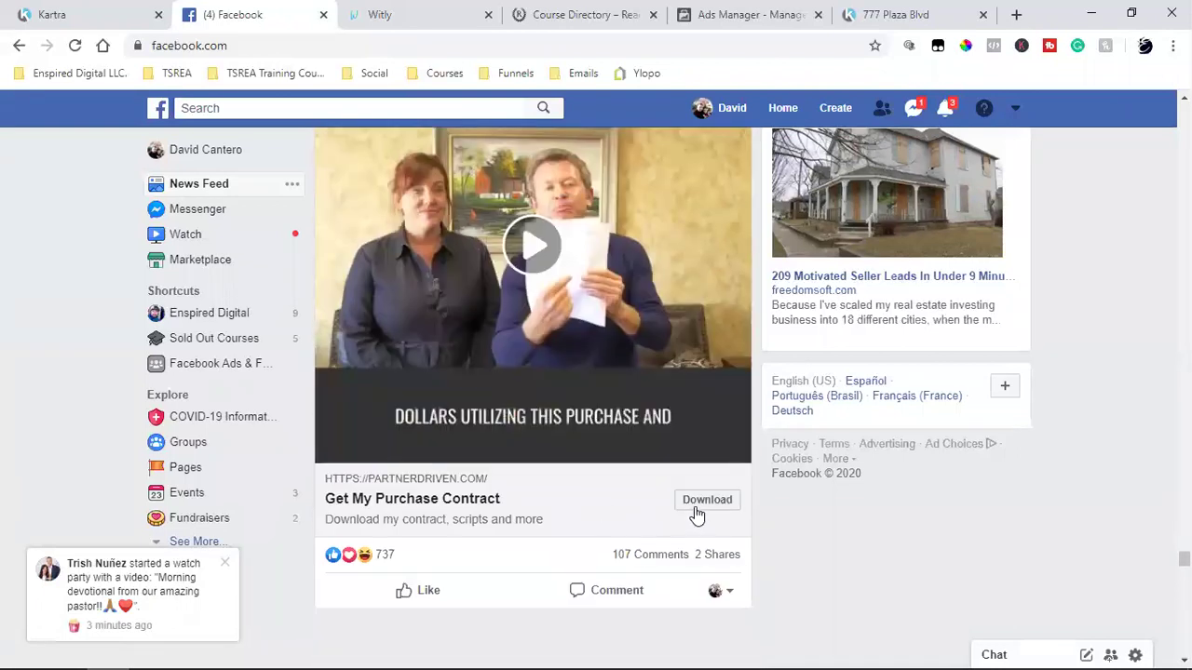
click(694, 508)
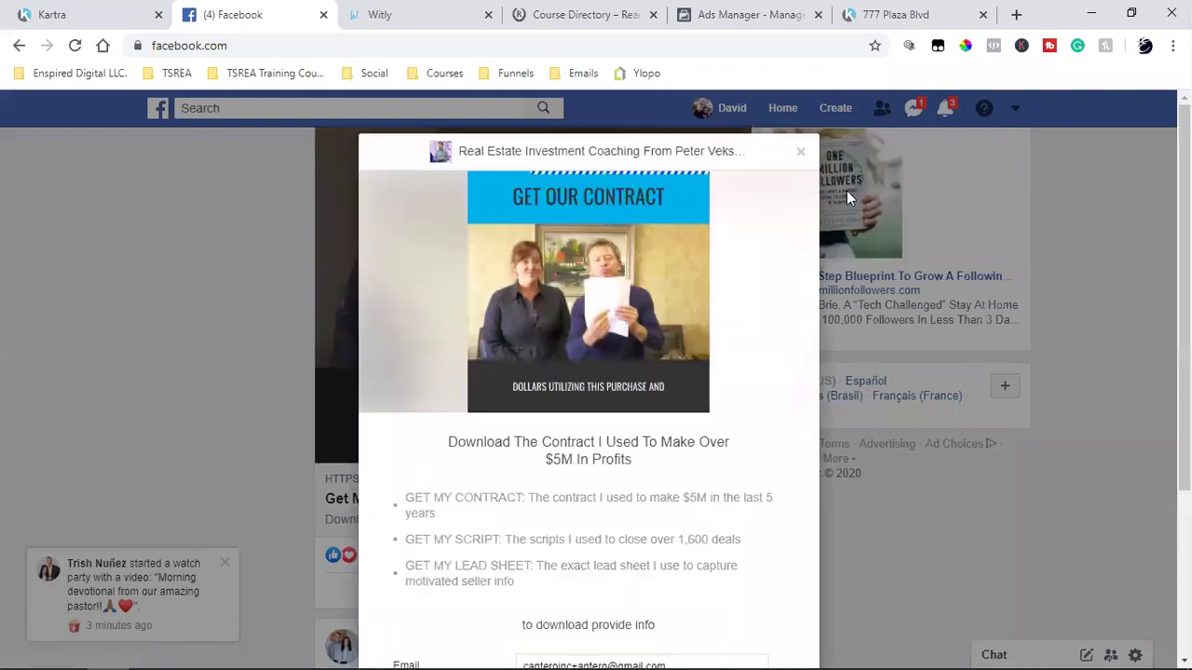
click(800, 151)
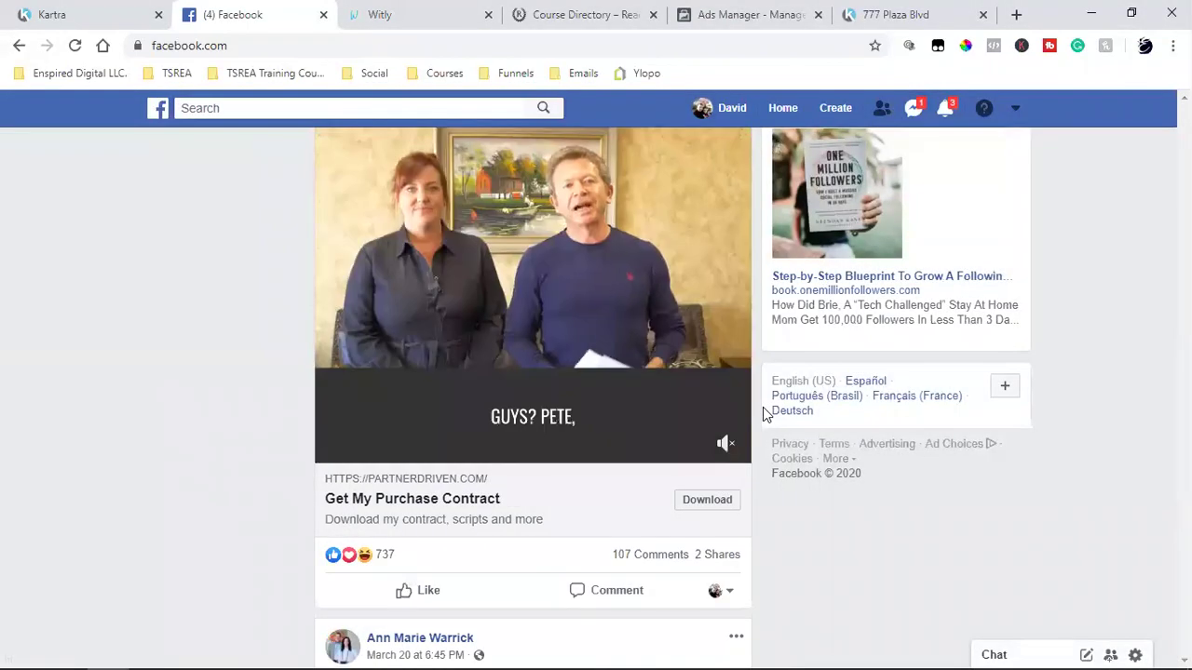
scroll(703, 483, down, 15)
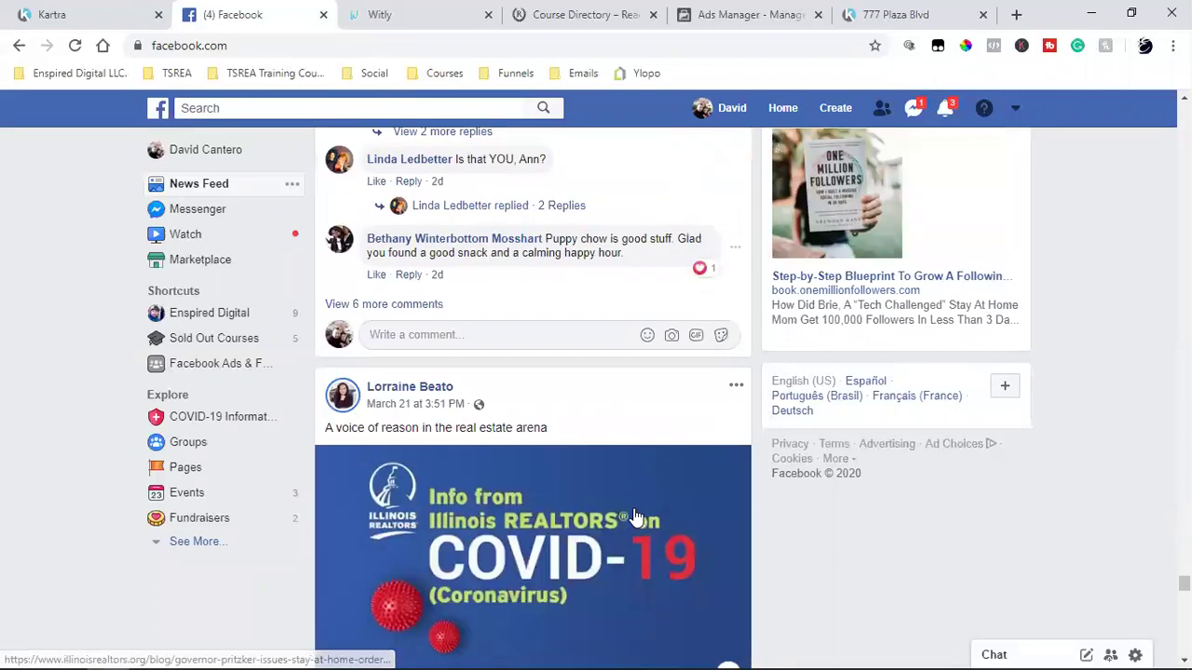
scroll(636, 517, down, 15)
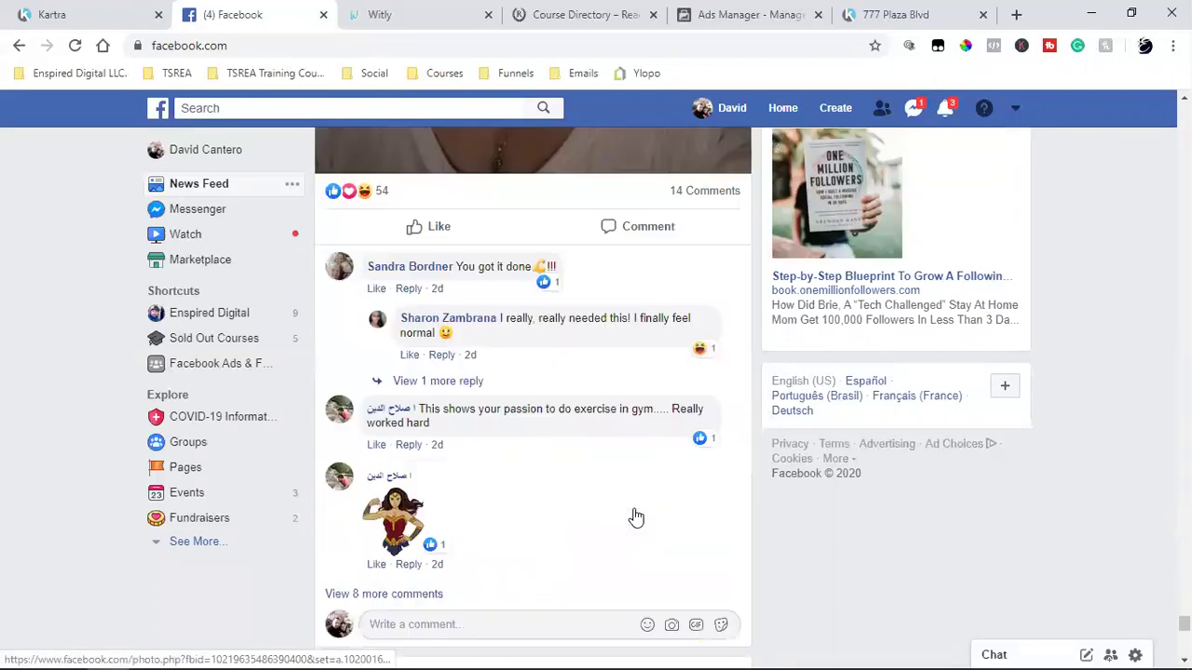
scroll(633, 517, down, 4)
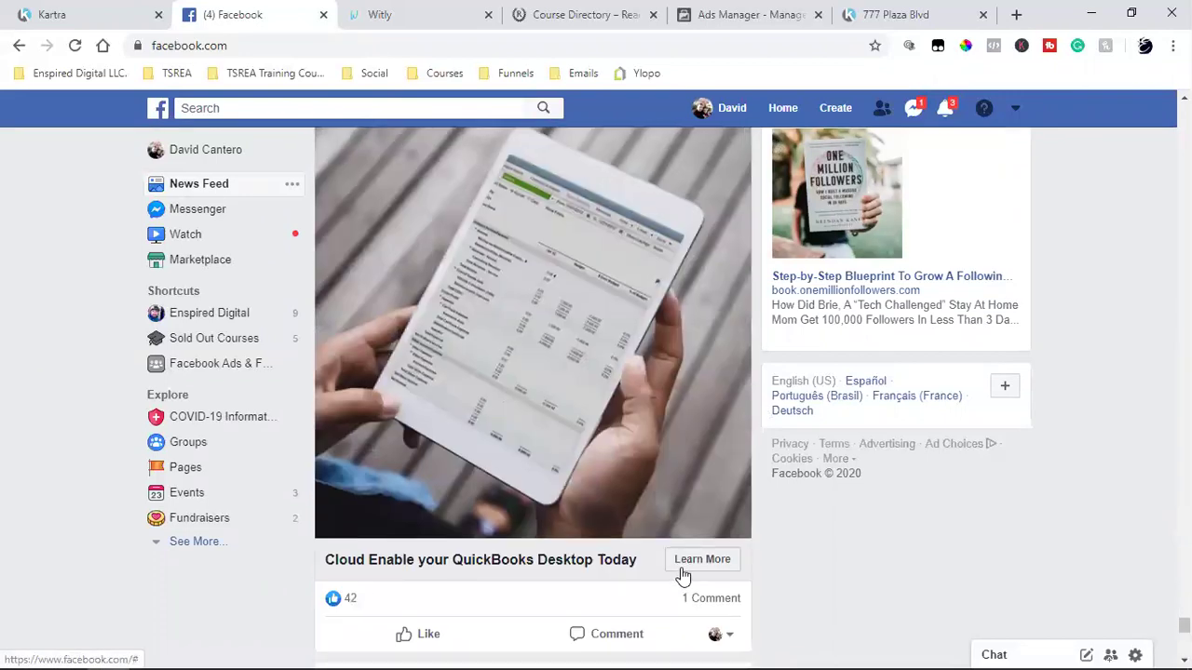
click(683, 568)
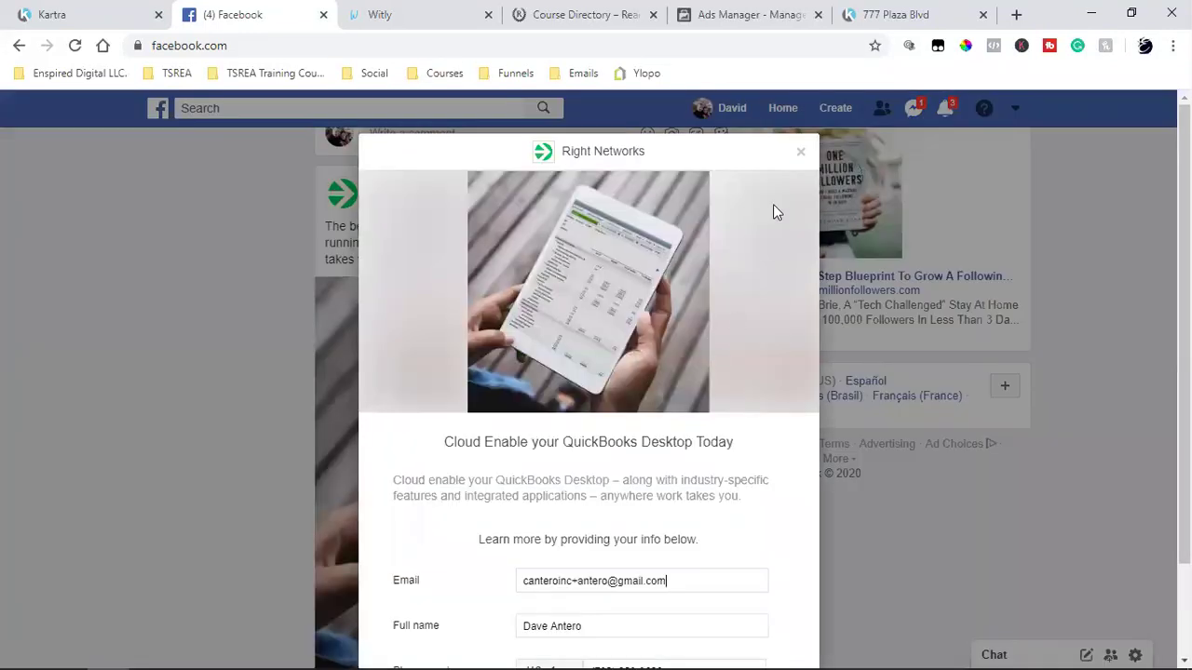
click(800, 151)
scroll(694, 456, down, 12)
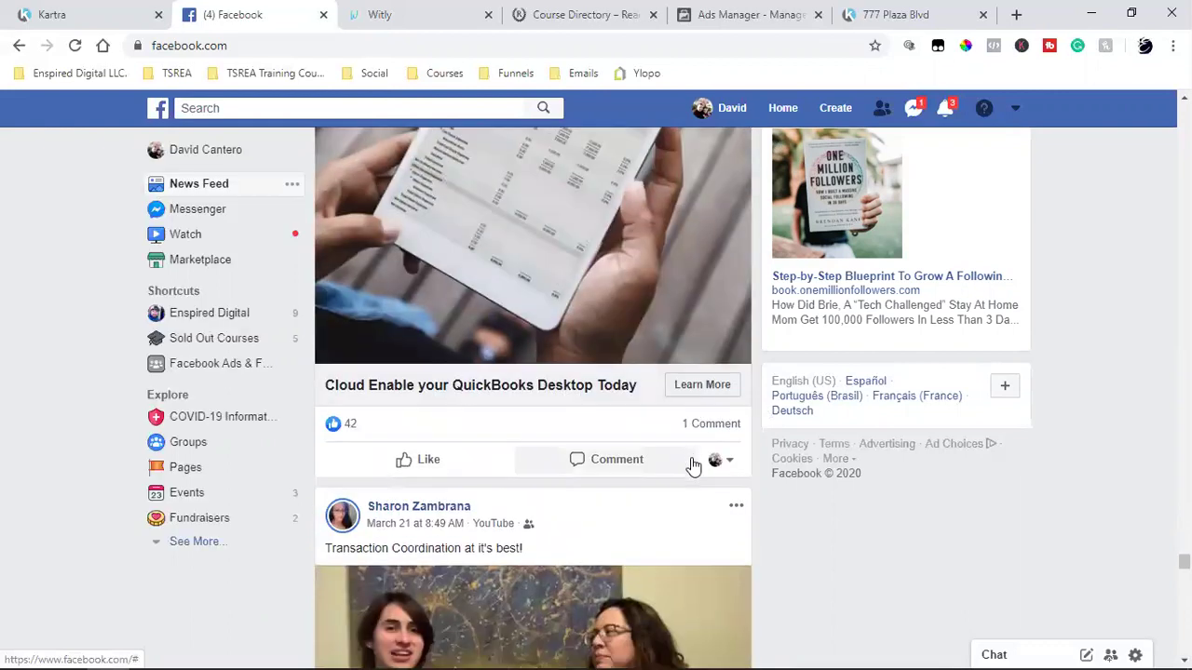
scroll(687, 475, down, 15)
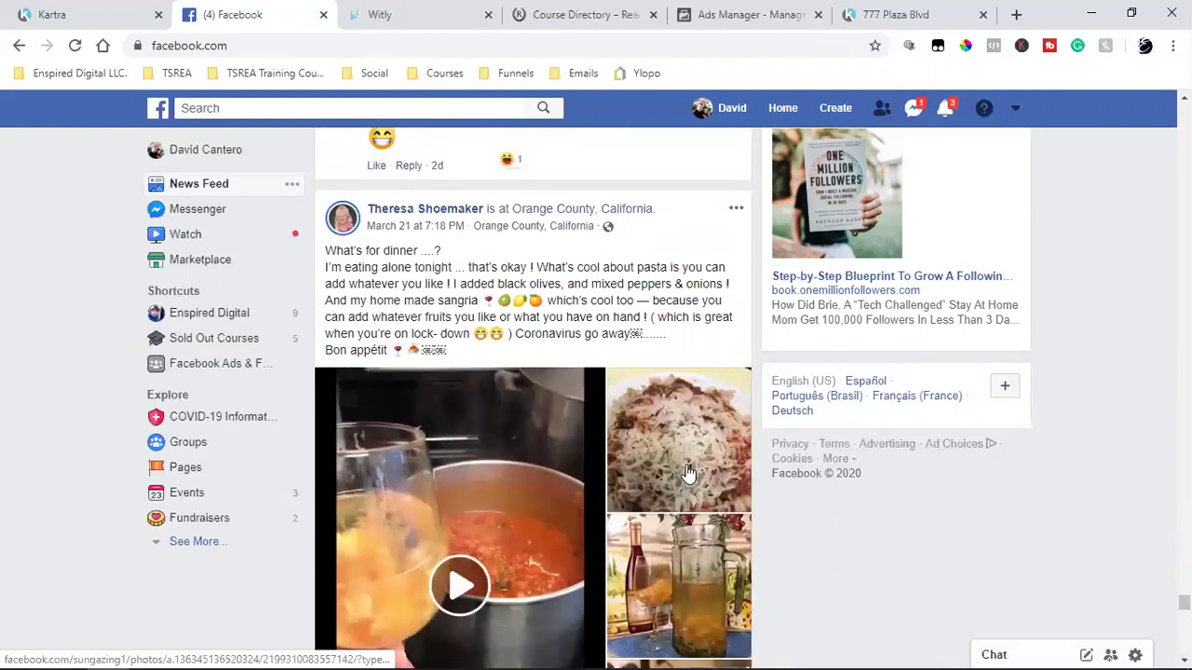
scroll(687, 472, down, 15)
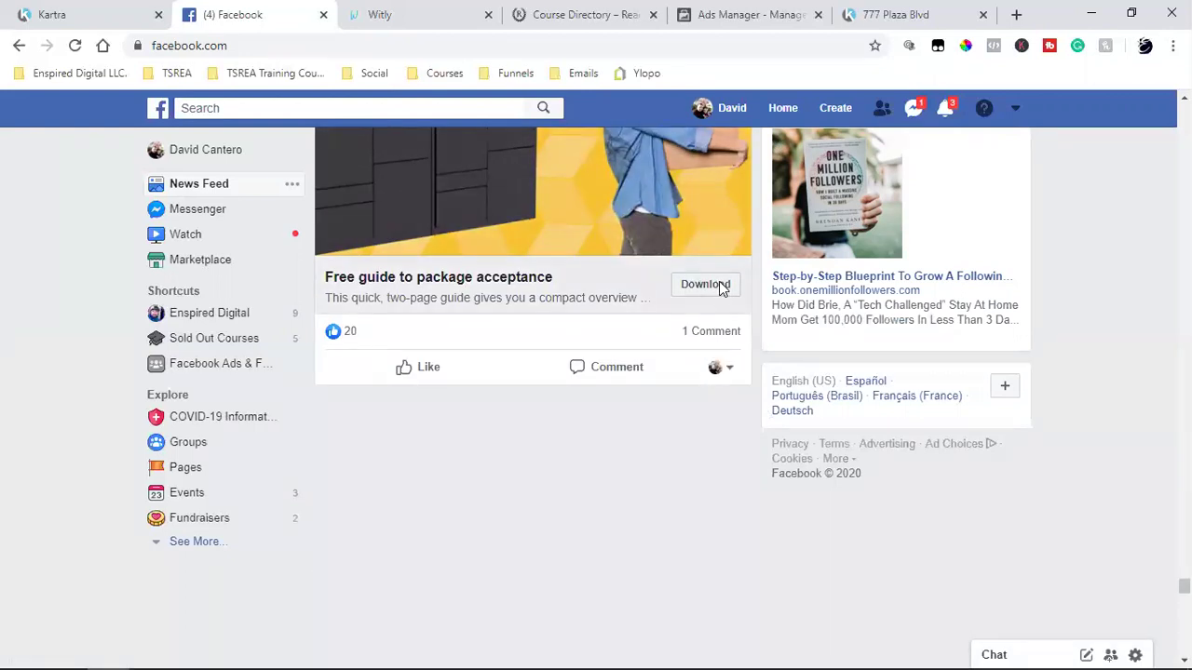
click(721, 286)
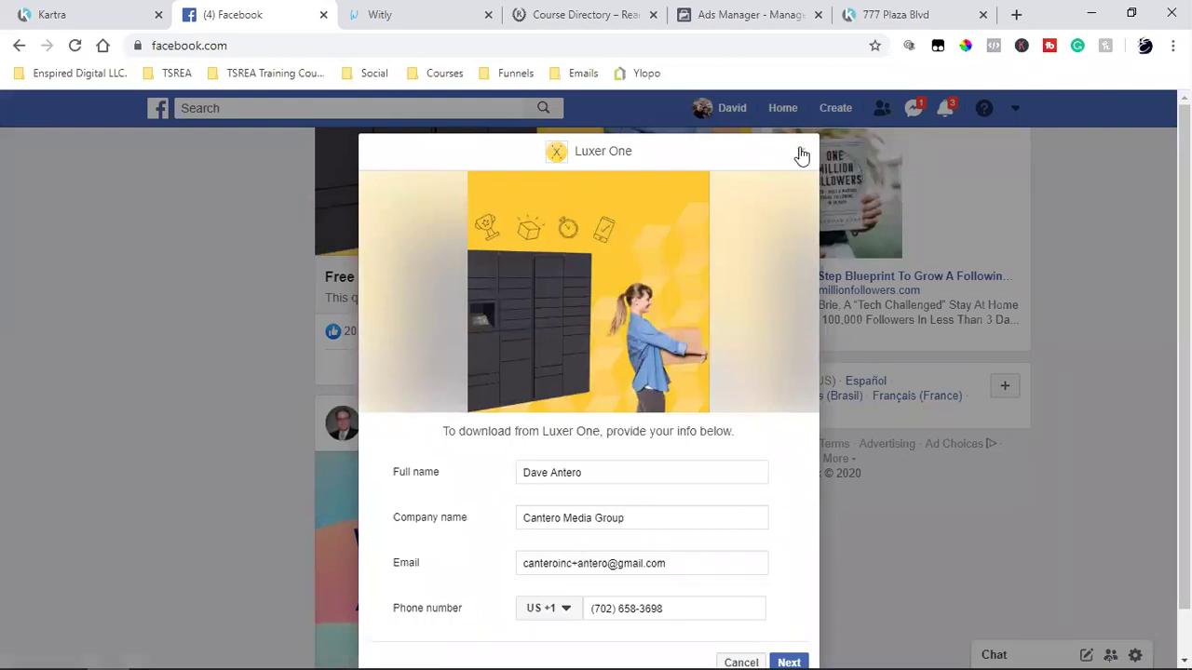
click(803, 153)
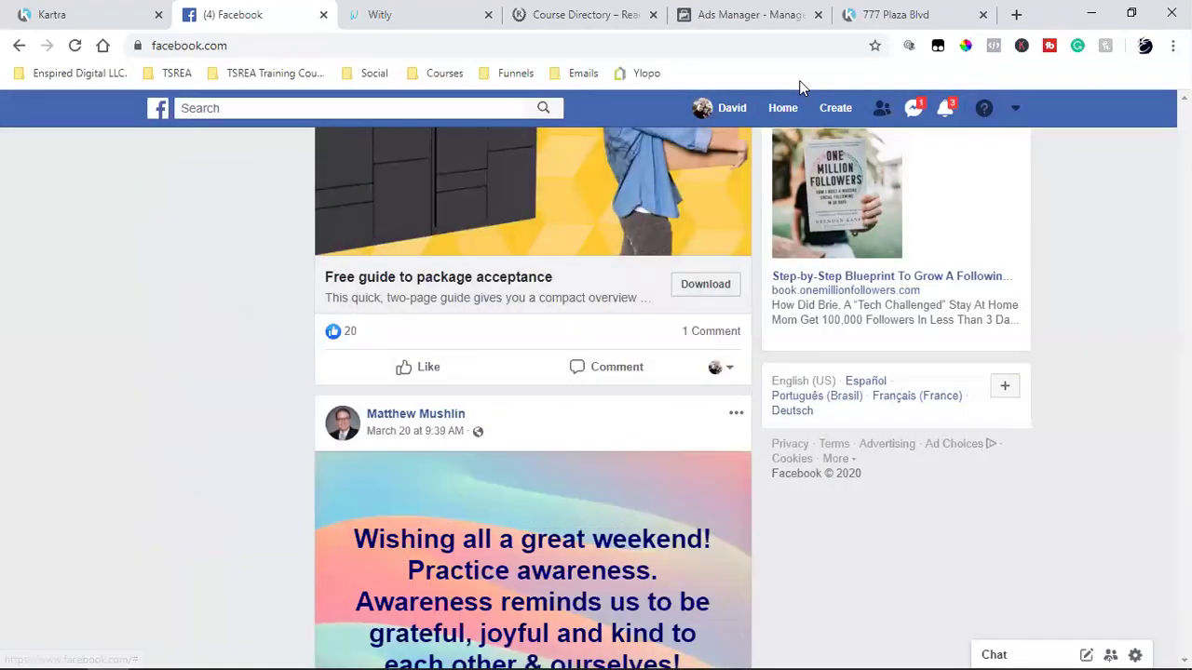
scroll(1077, 367, down, 12)
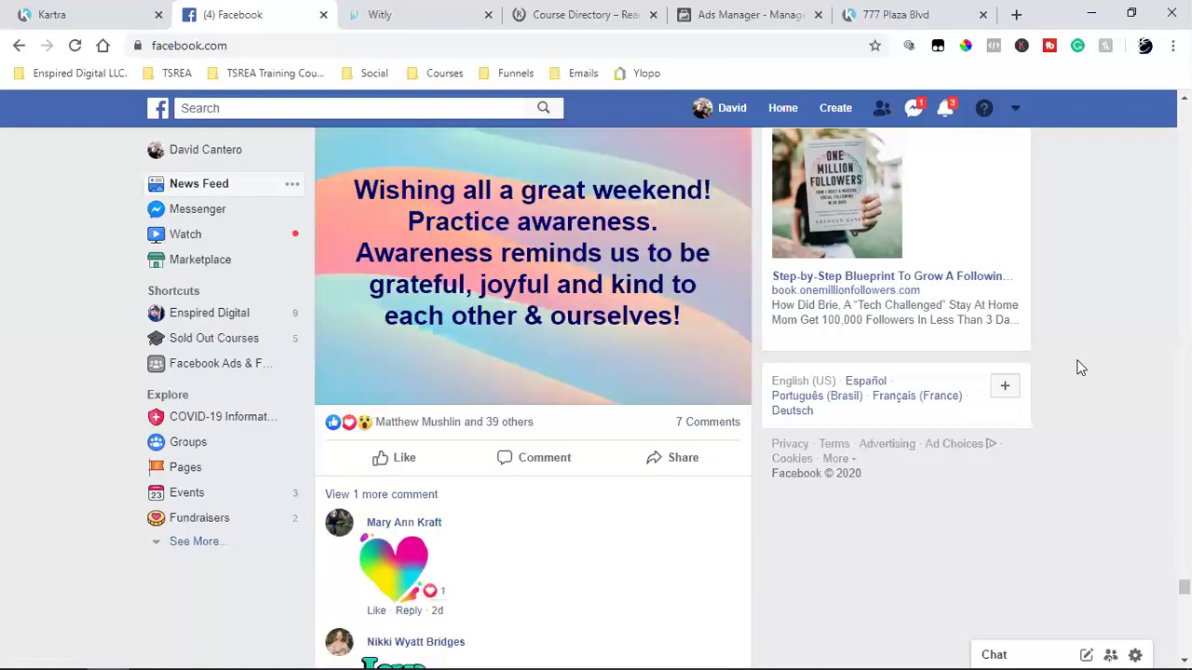
scroll(1077, 367, down, 15)
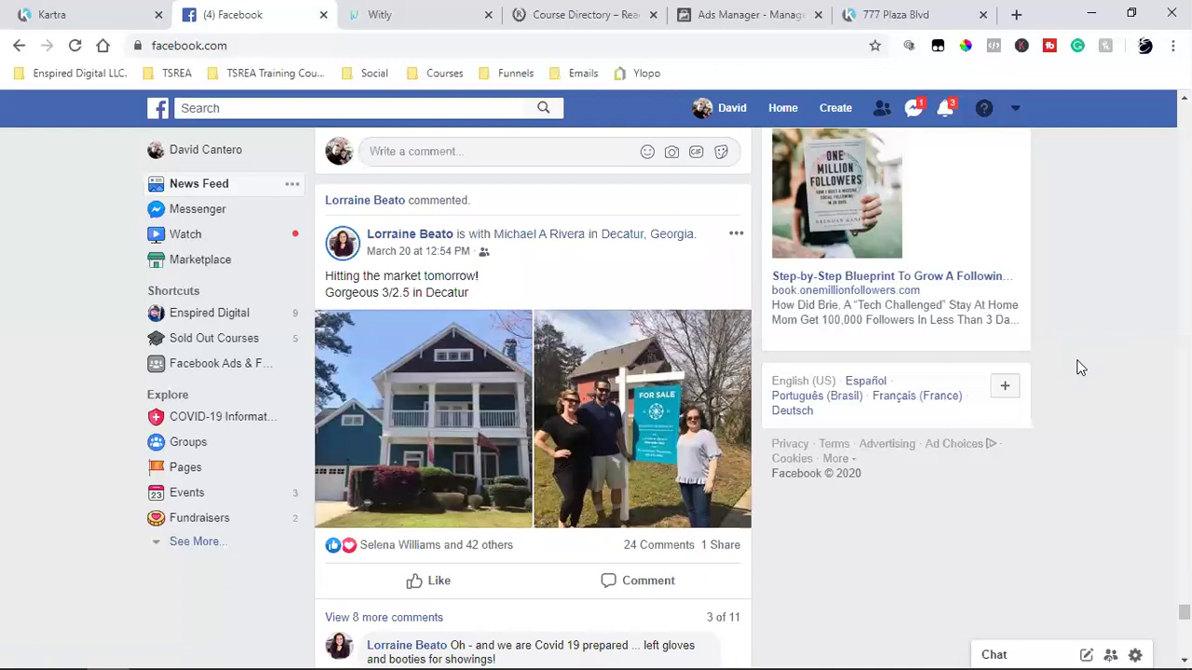
scroll(1080, 367, down, 10)
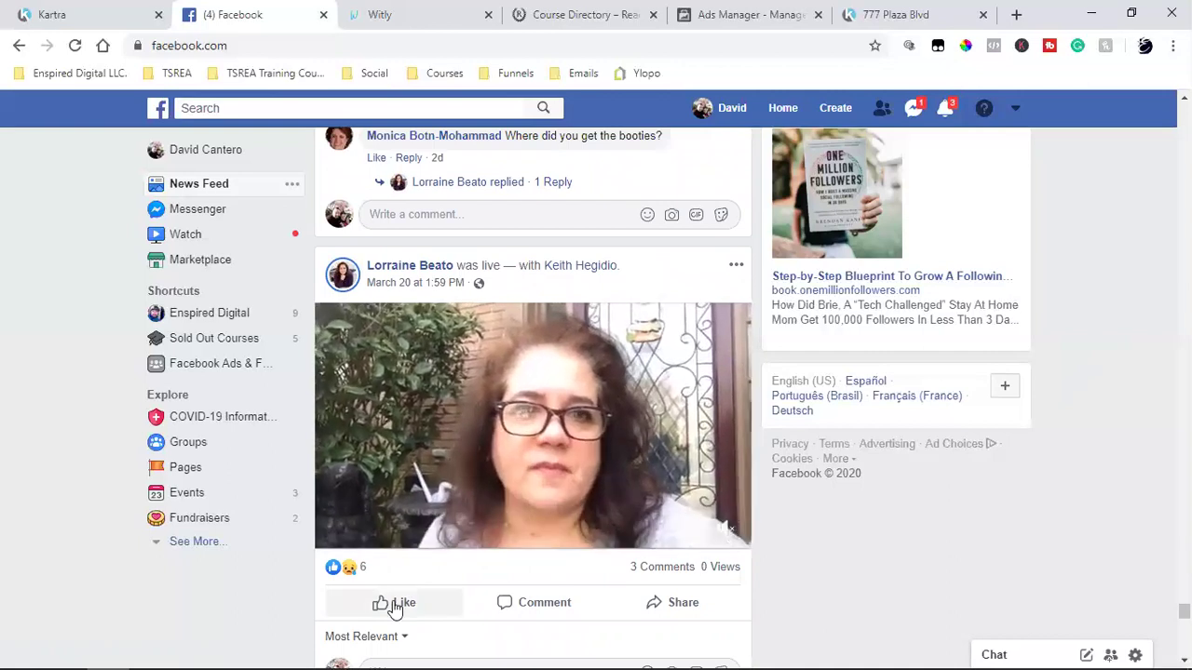
Give the friend's live video post a Love reaction and pause the video
mouse_move(393, 605)
click(379, 570)
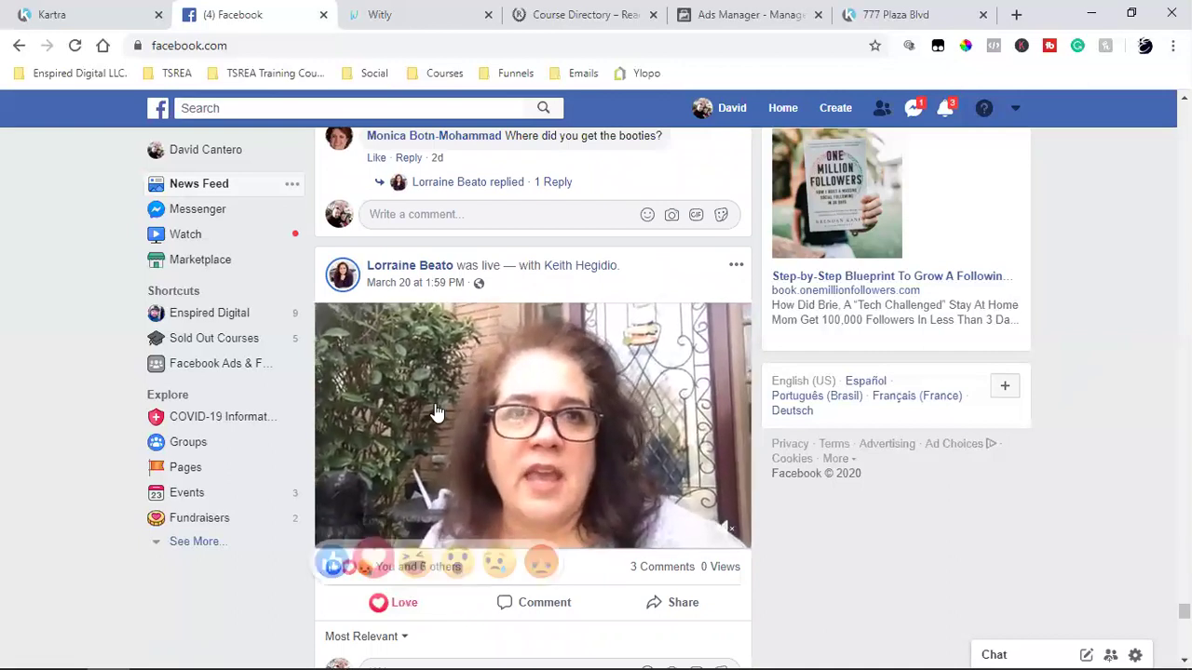
click(334, 531)
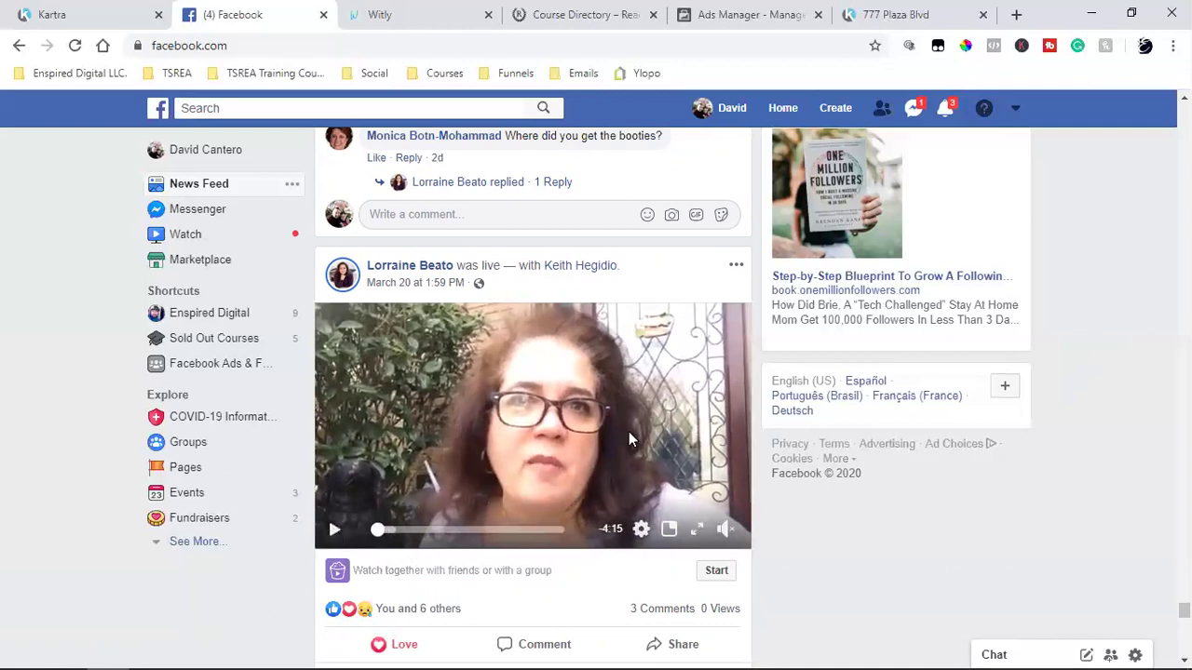
scroll(628, 431, down, 2)
scroll(607, 439, up, 2)
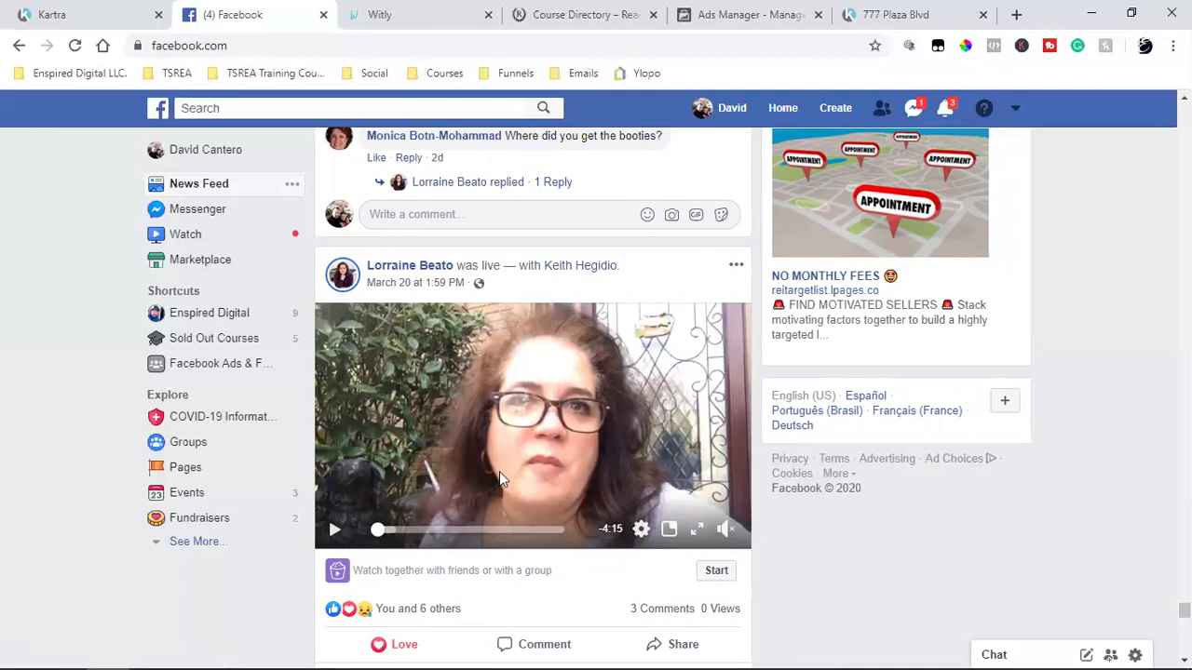
Open the 'View All 17 Photos Now!' form, compare with Ads Manager, then reopen it
click(908, 13)
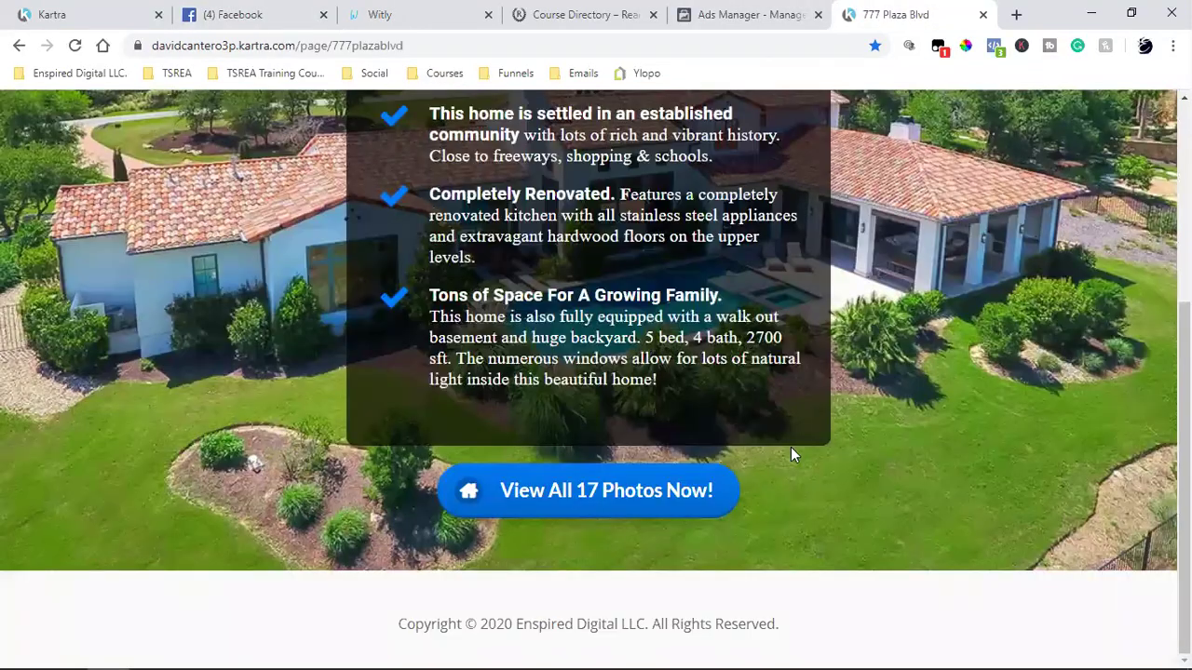
click(639, 498)
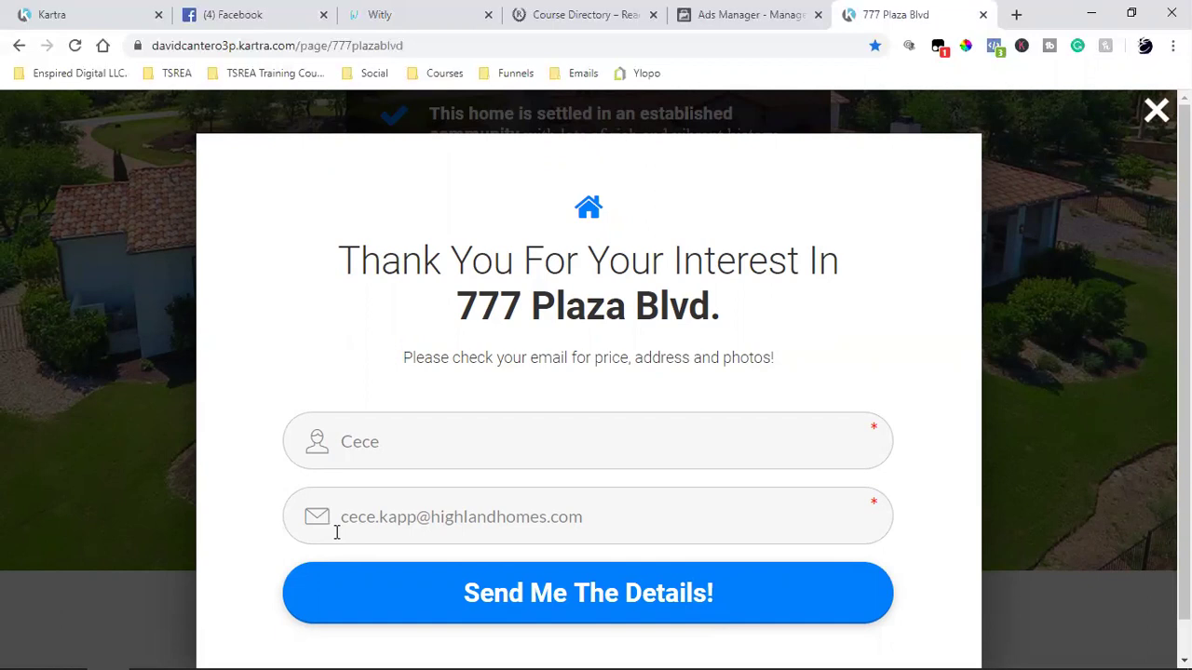
click(1060, 189)
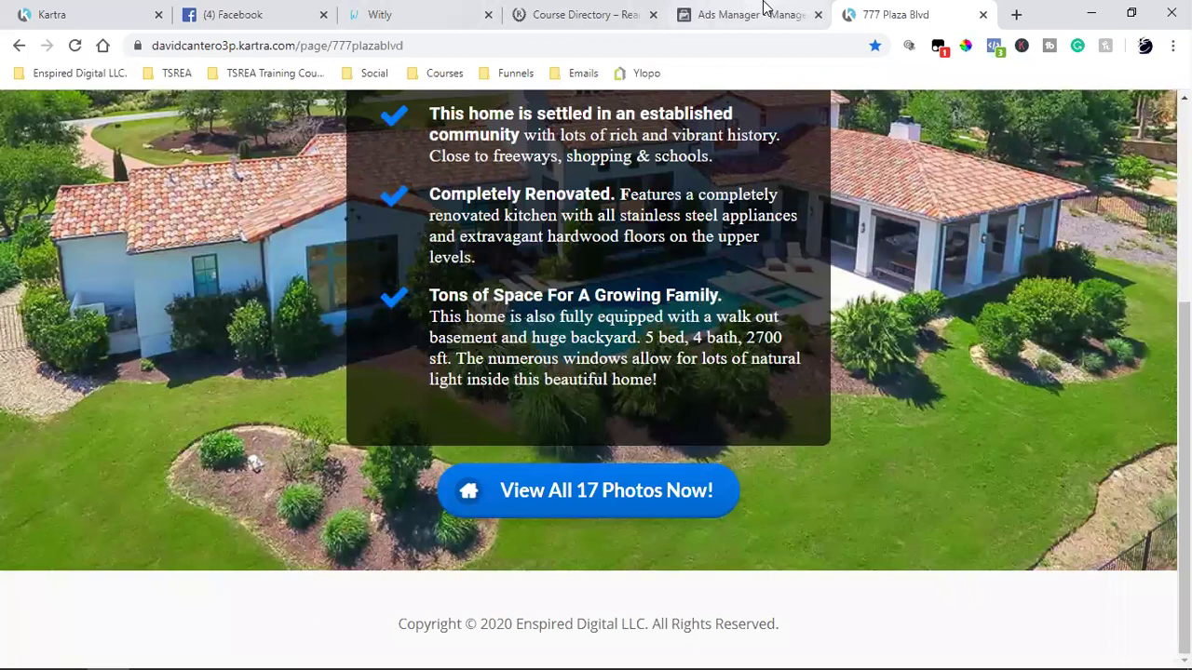
click(763, 11)
click(239, 11)
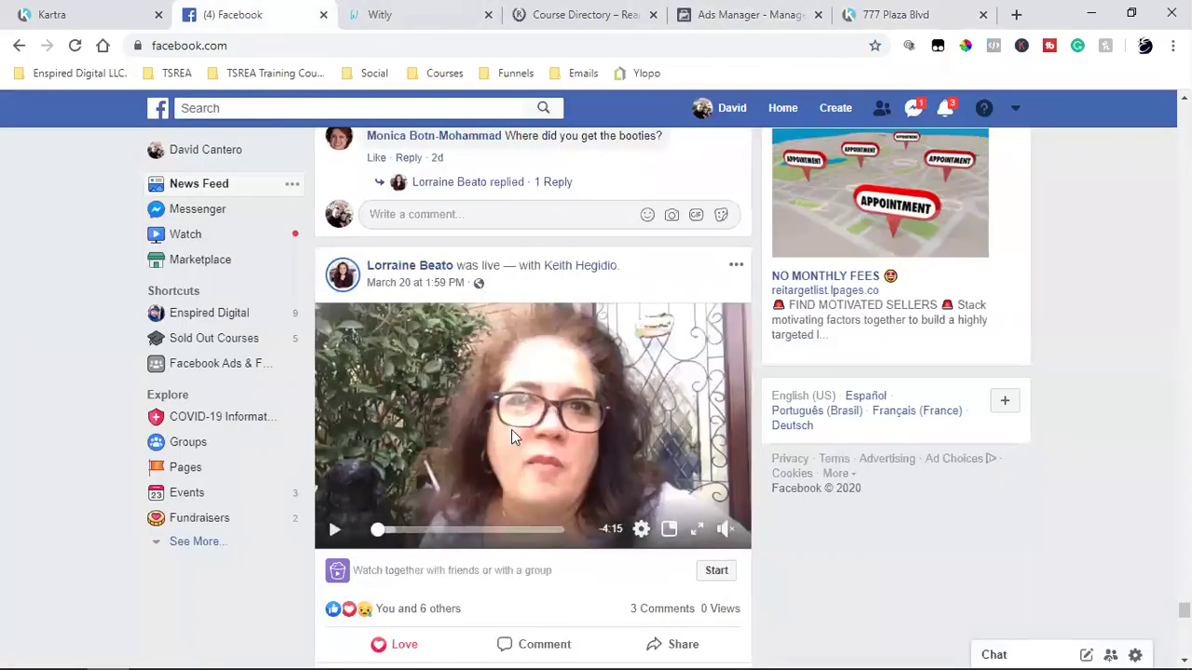
click(735, 13)
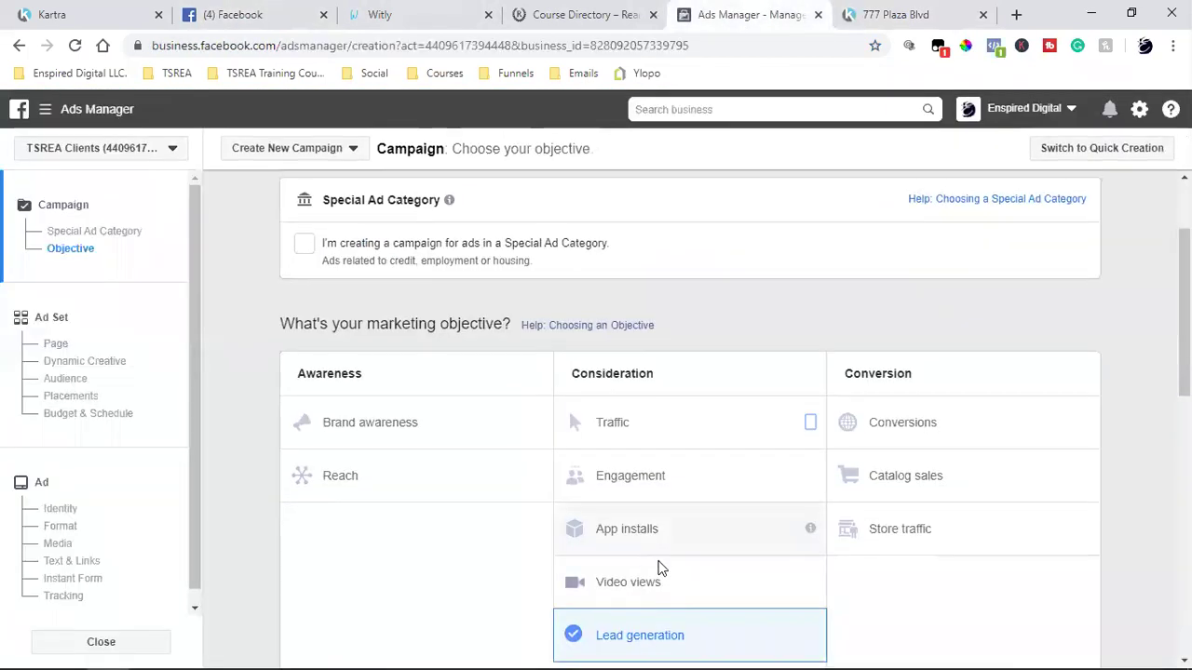
scroll(658, 563, down, 2)
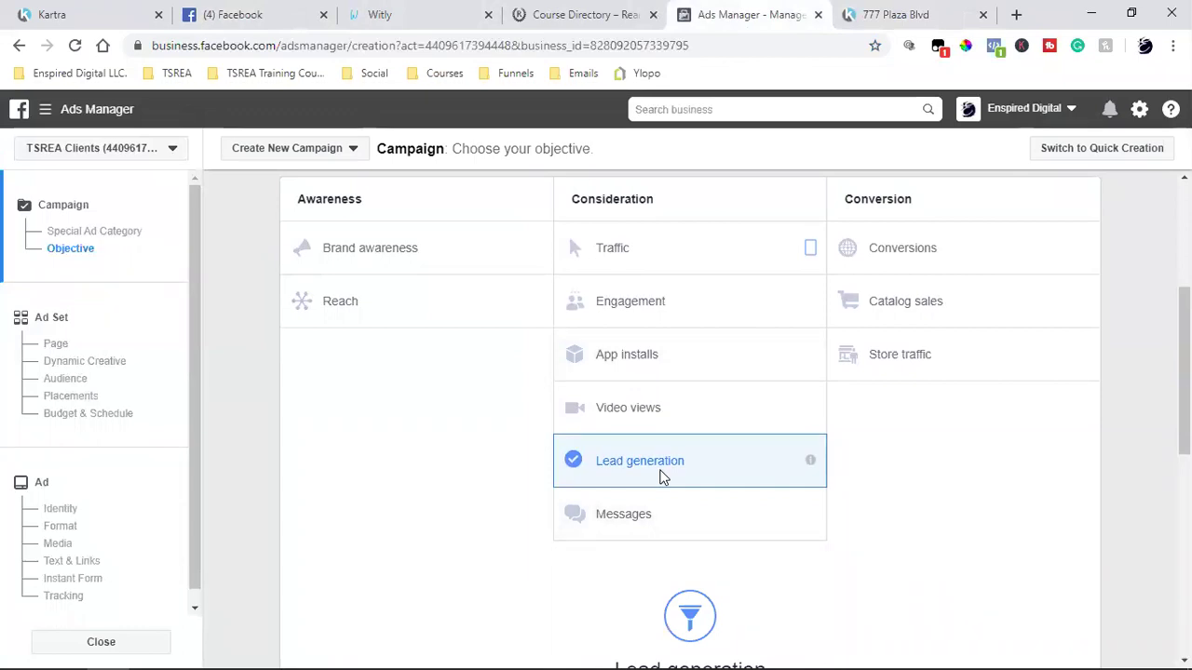
click(885, 13)
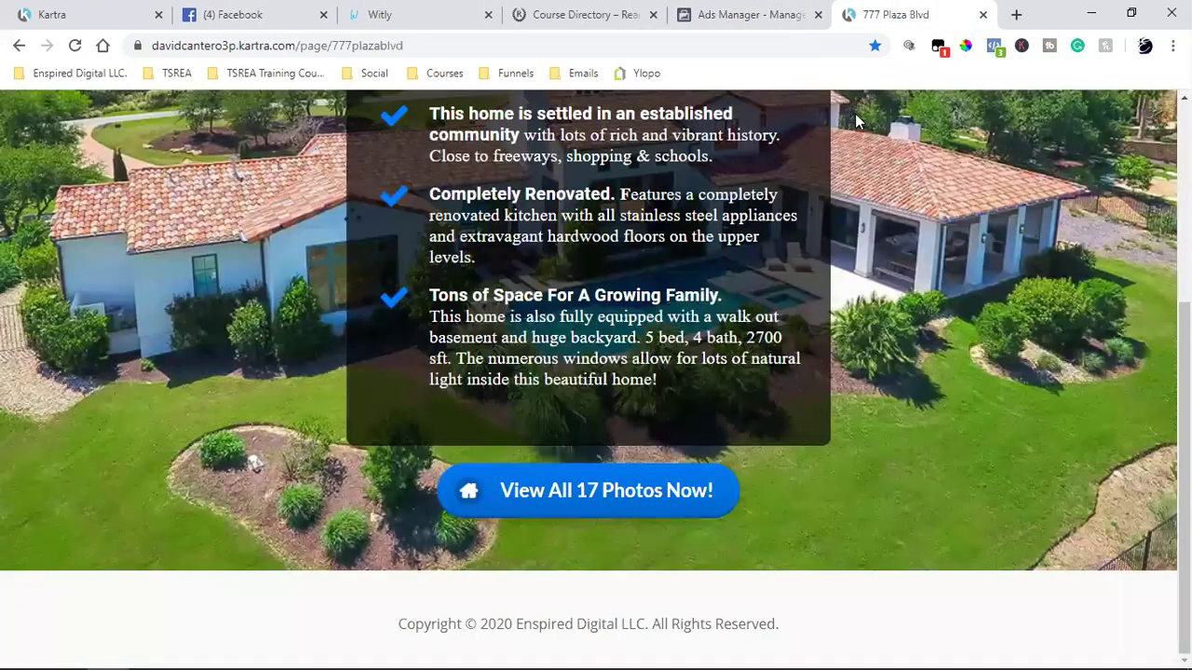
click(640, 479)
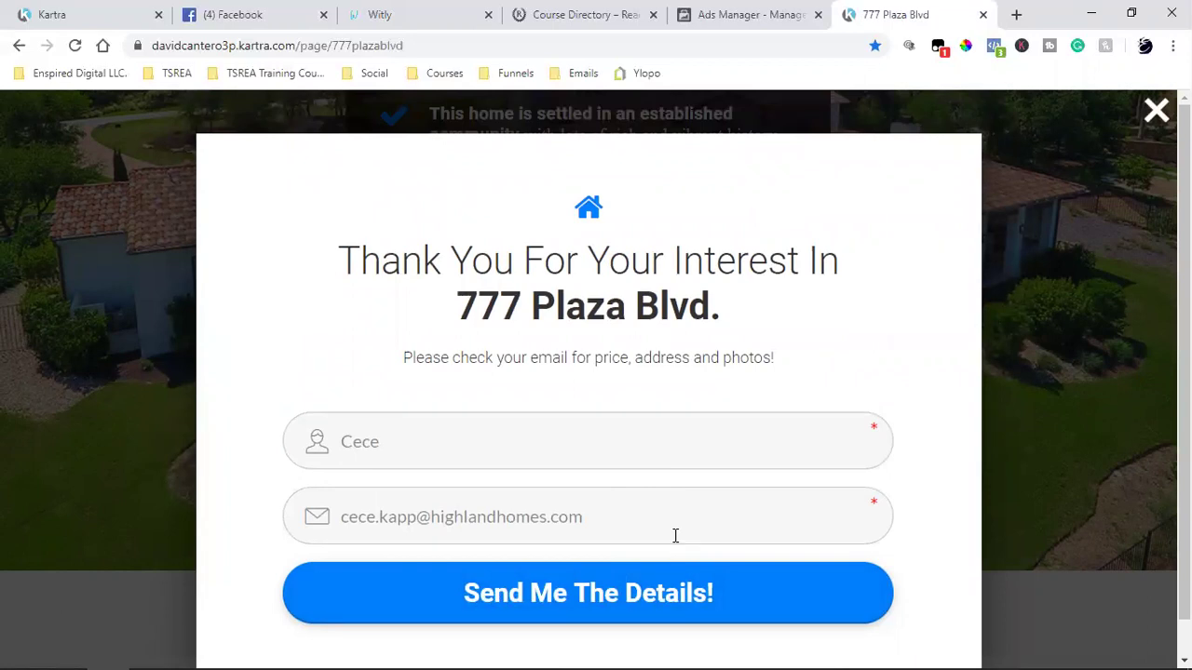
Compare with the Lead generation objective, close the 777 Plaza Blvd thank-you form, and return to Facebook
click(755, 13)
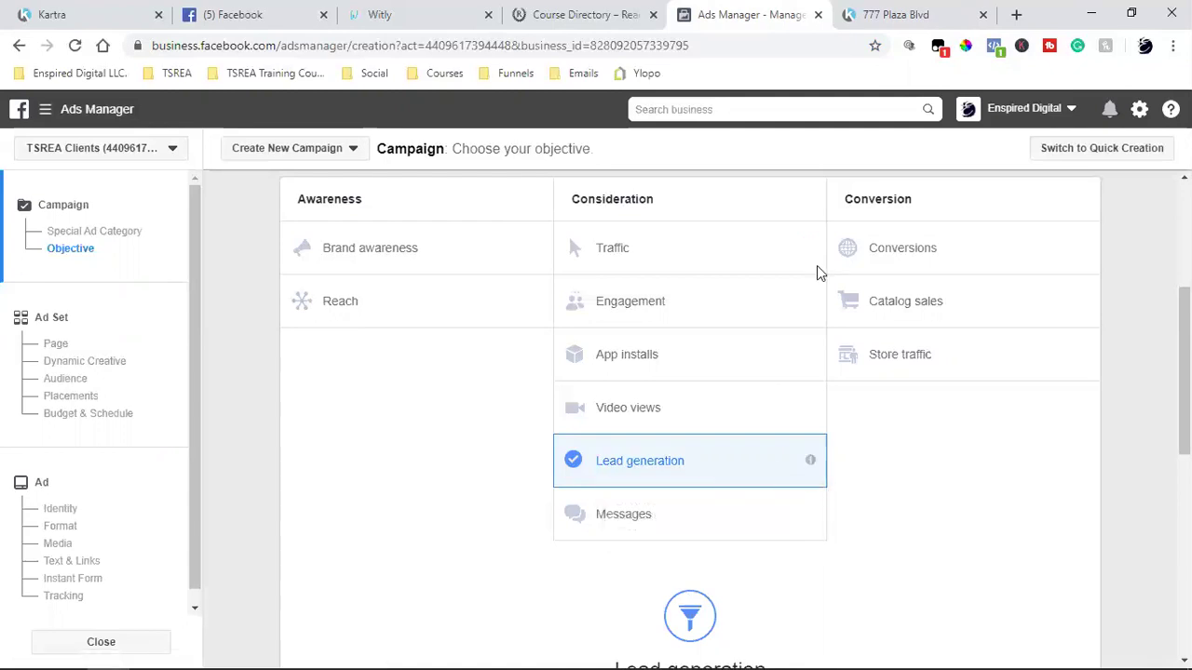
click(889, 15)
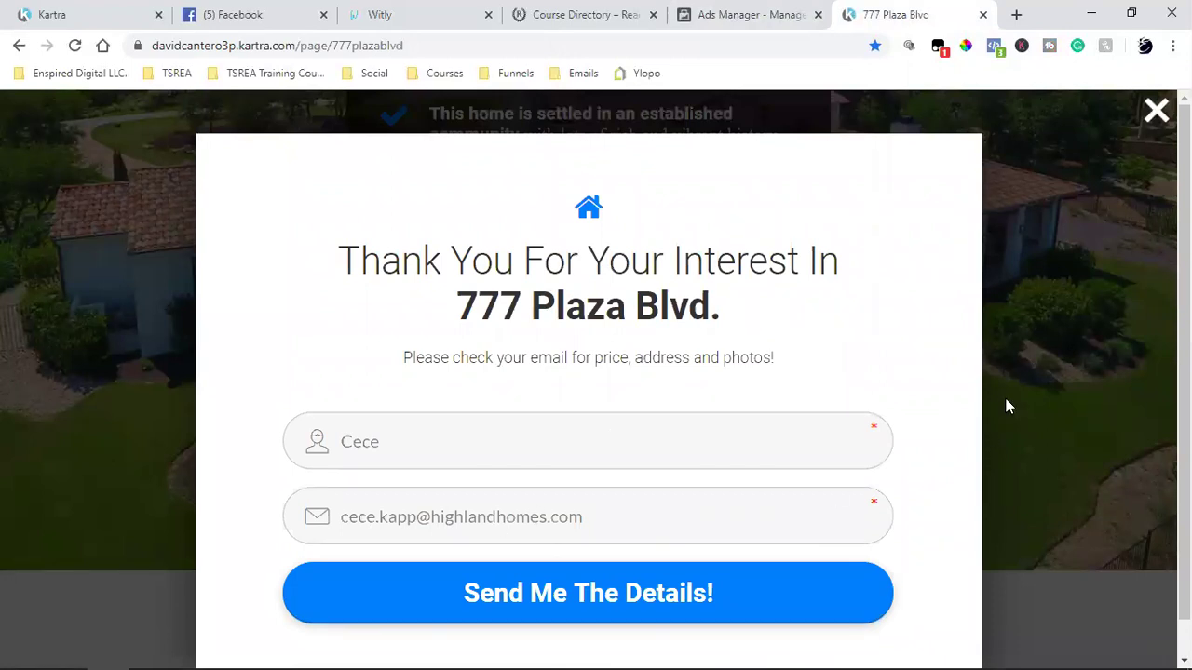
click(1147, 116)
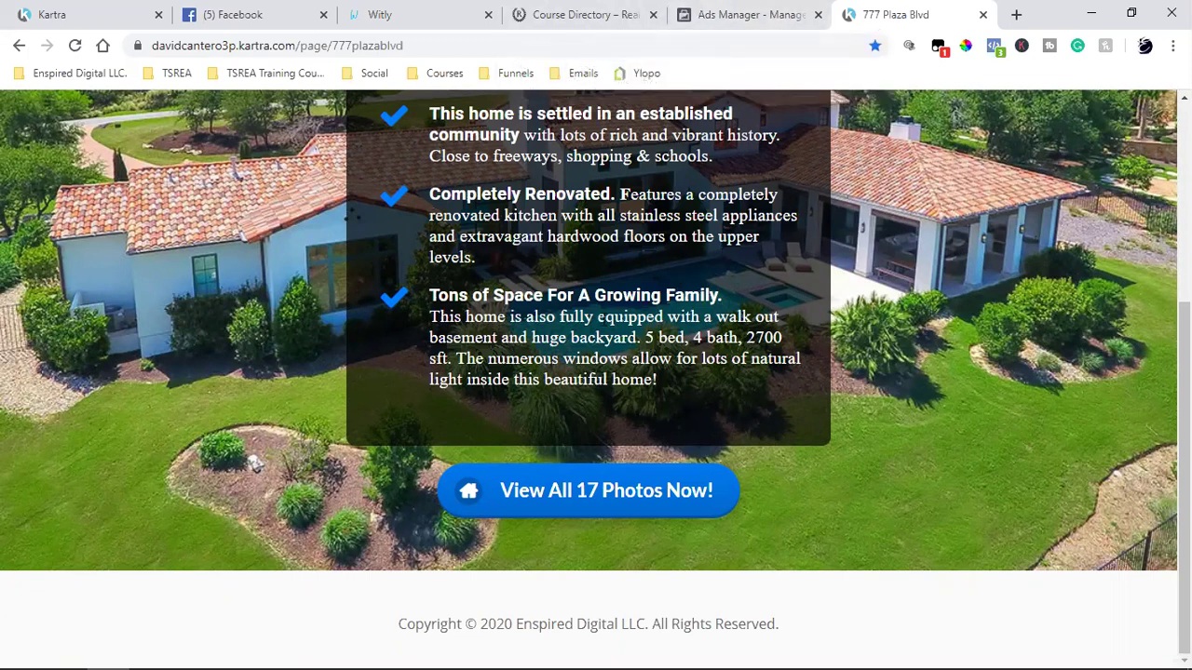
scroll(605, 317, up, 4)
click(231, 11)
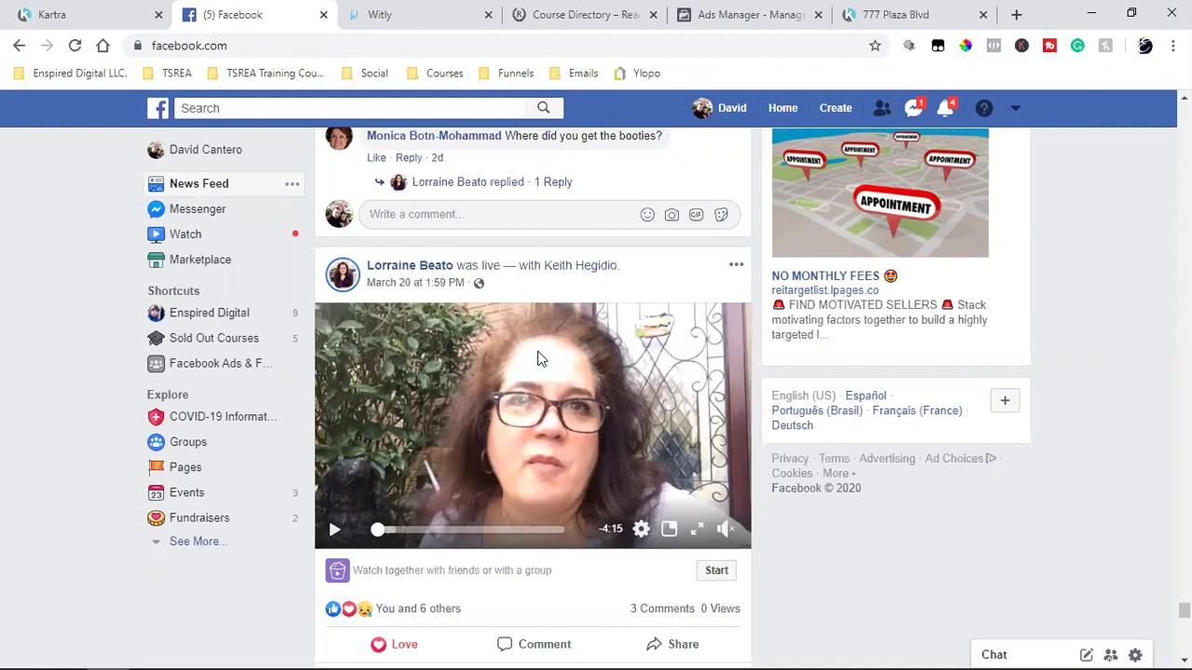
Switch from the Facebook News Feed to the 777 Plaza Blvd property page tab
click(854, 11)
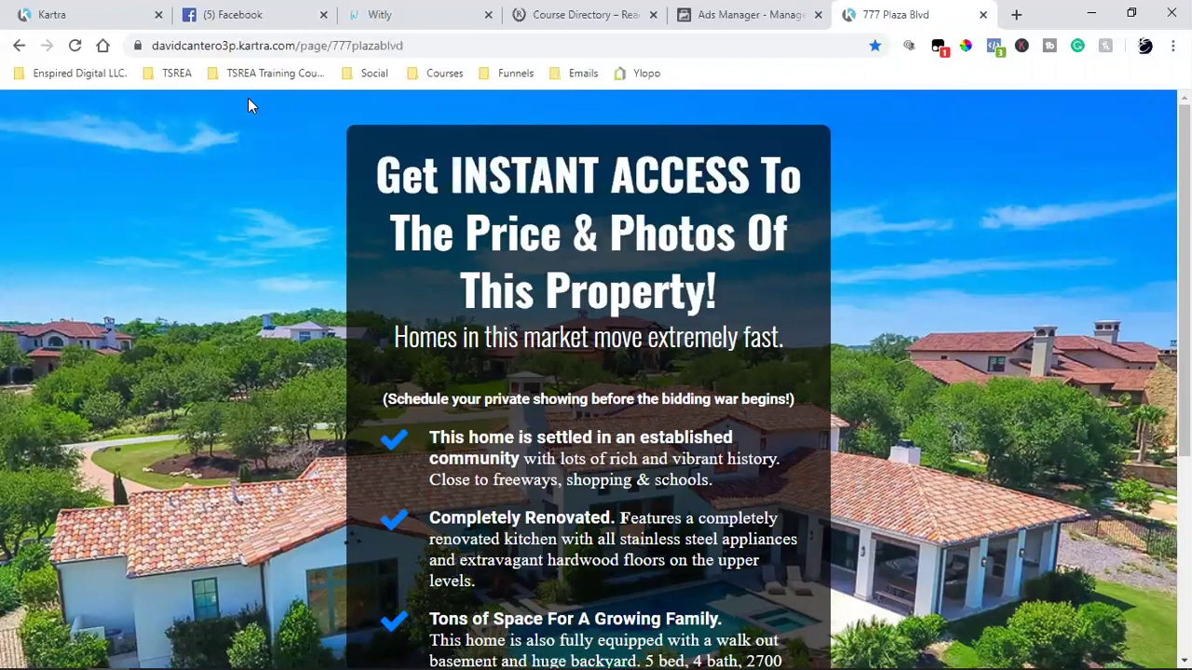
Switch from Kartra's 777 Plaza Blvd landing page back to the Facebook News Feed
click(244, 13)
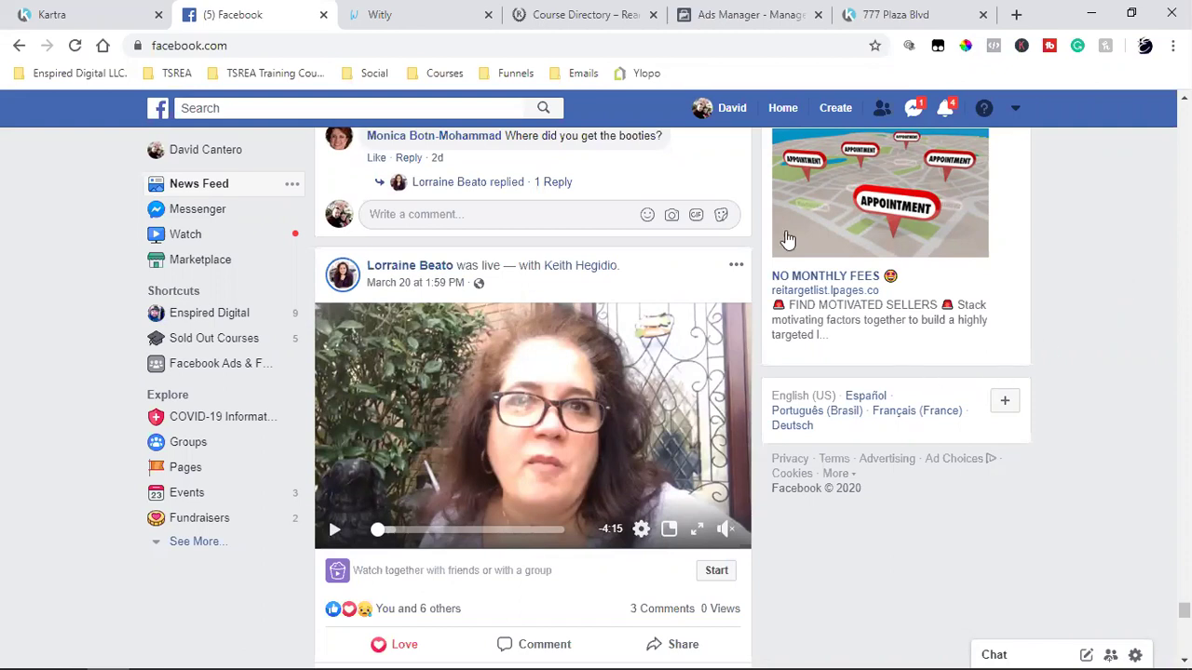
click(366, 9)
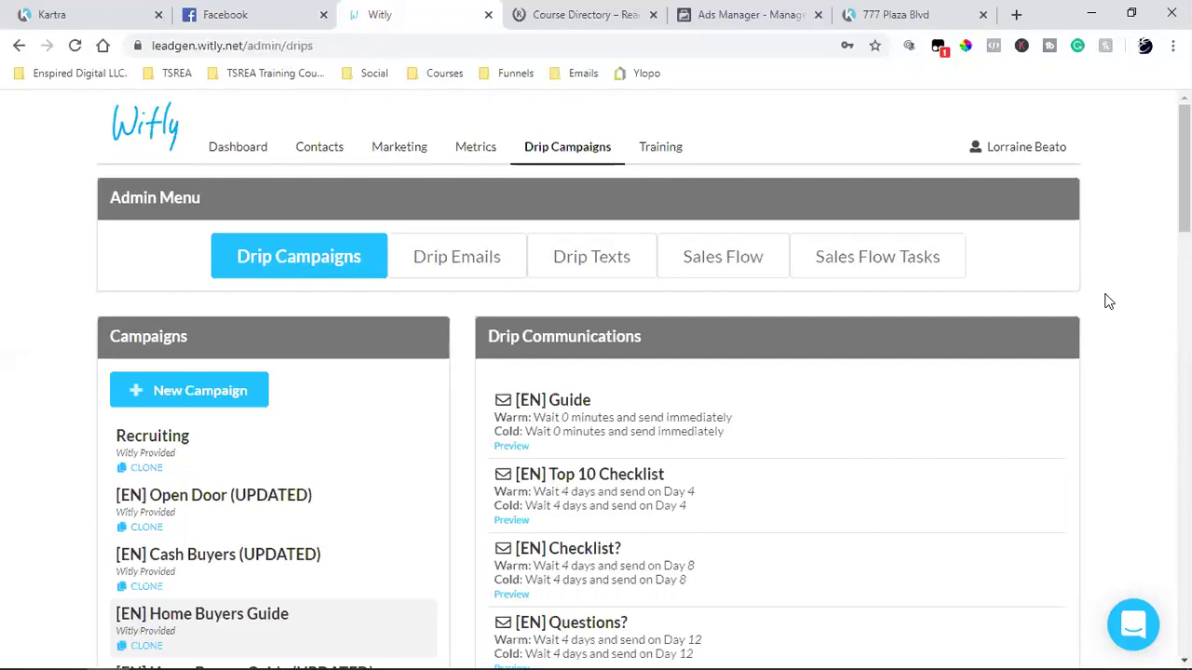
click(260, 8)
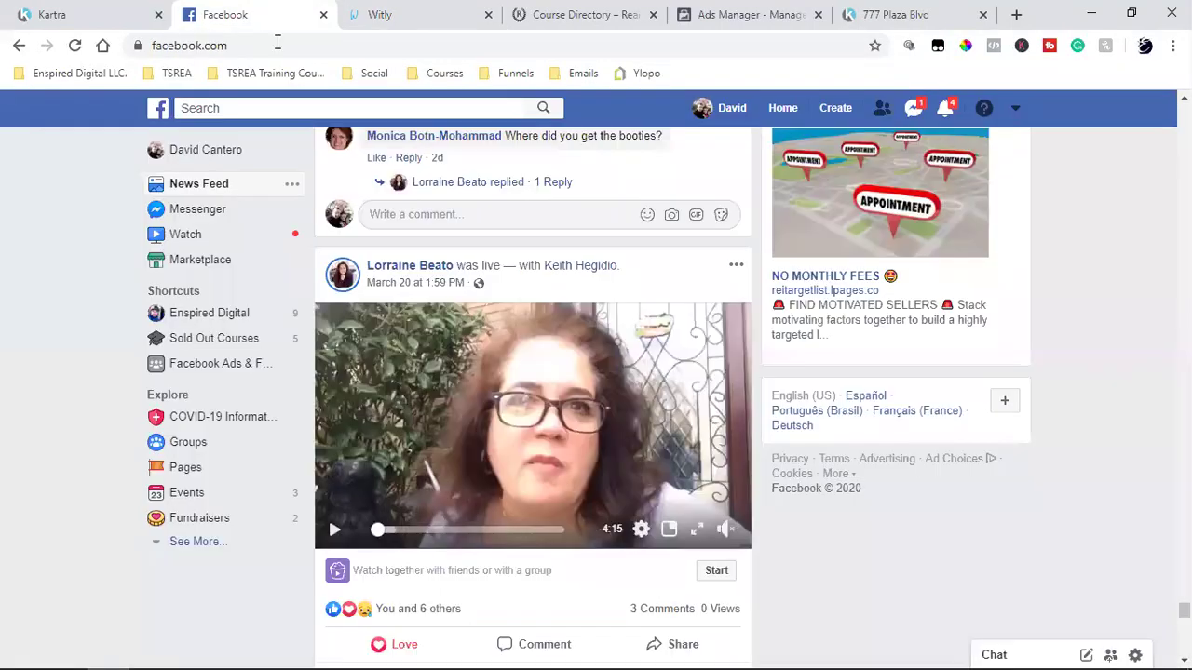
Open Atlanta's Residences from the realtor's profile Intro, then start a new Google tab
click(429, 270)
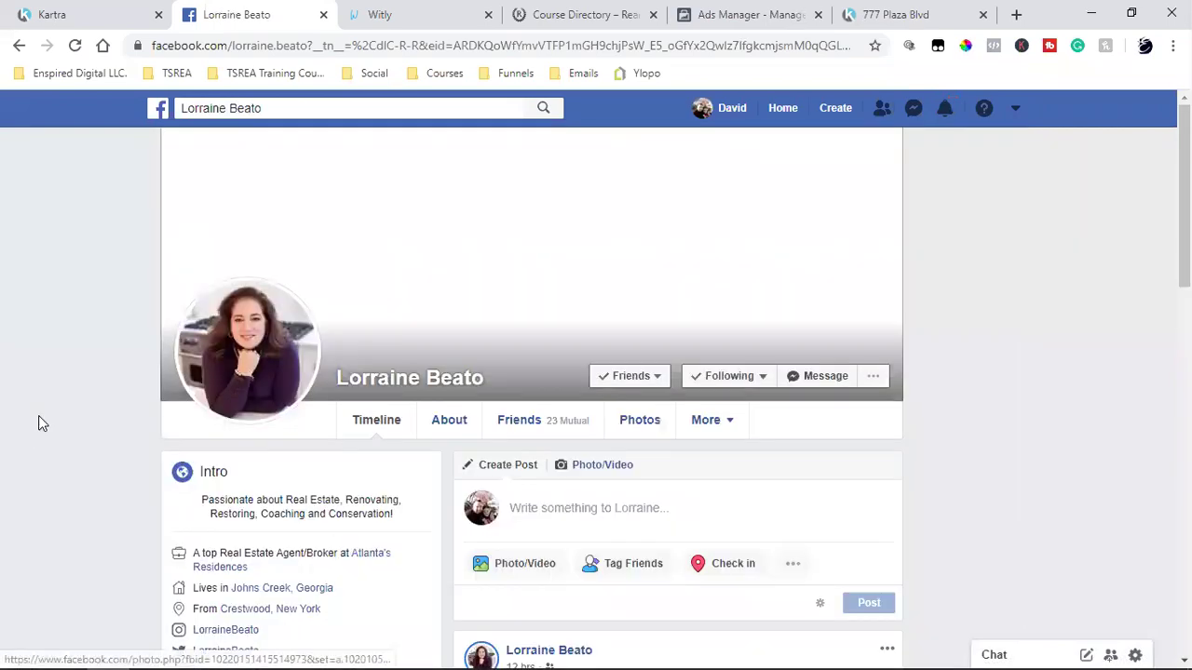
scroll(38, 420, down, 4)
scroll(880, 449, down, 2)
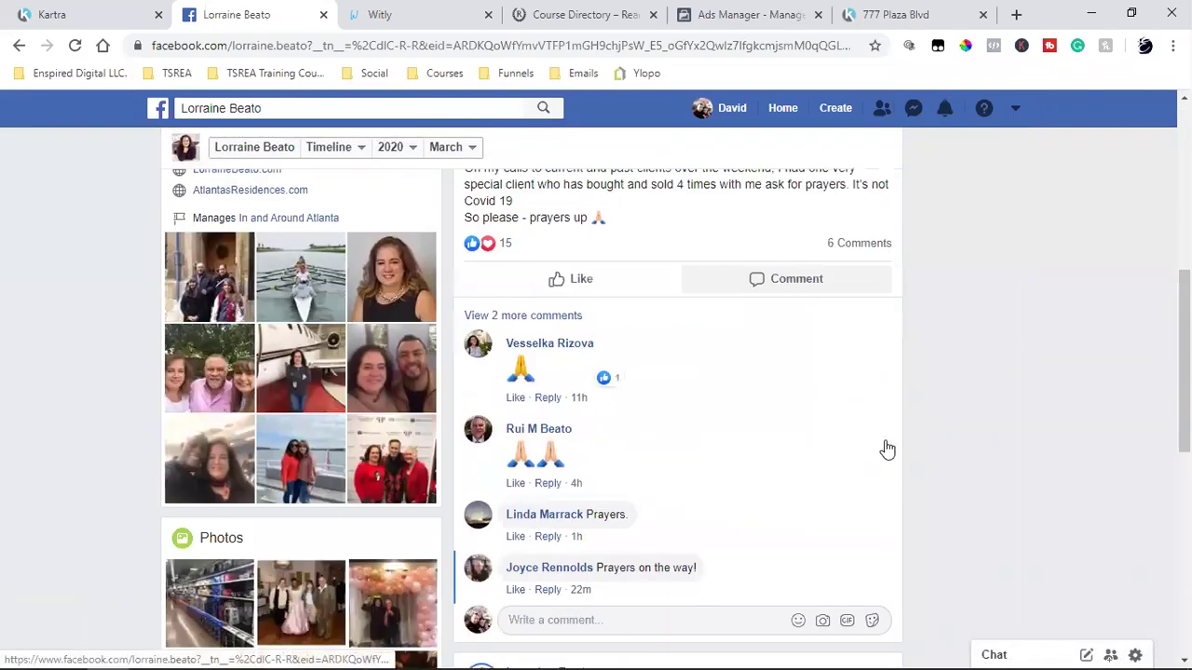
scroll(953, 452, down, 4)
scroll(952, 455, down, 2)
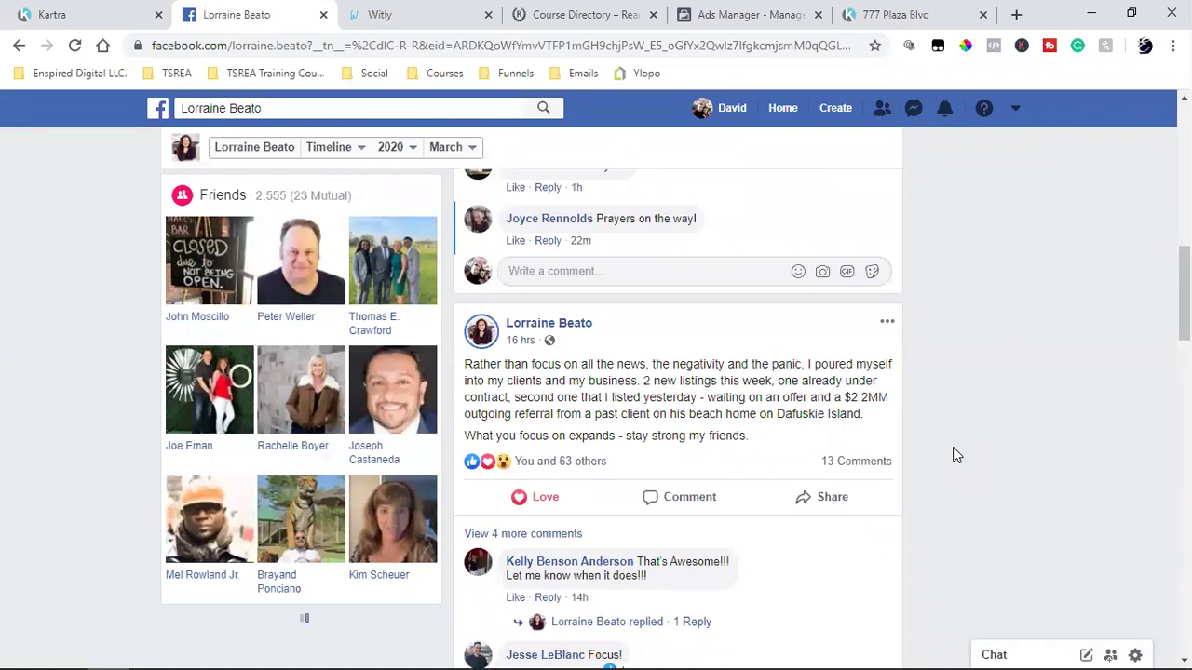
scroll(1005, 492, down, 2)
scroll(1006, 492, up, 15)
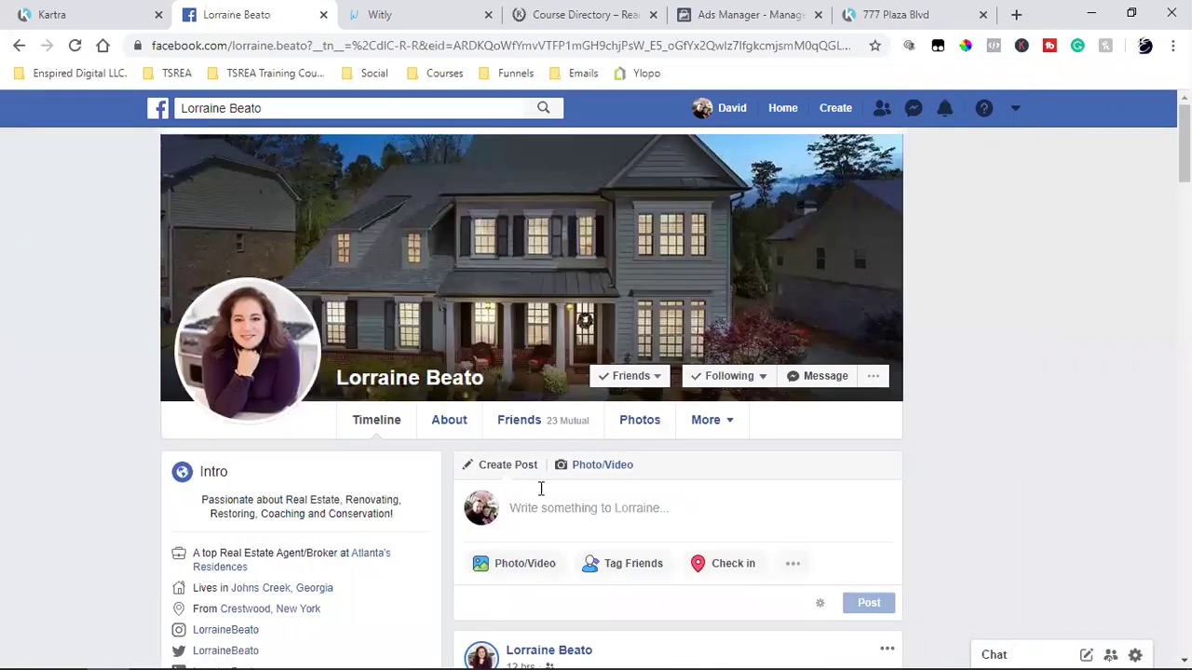
click(371, 560)
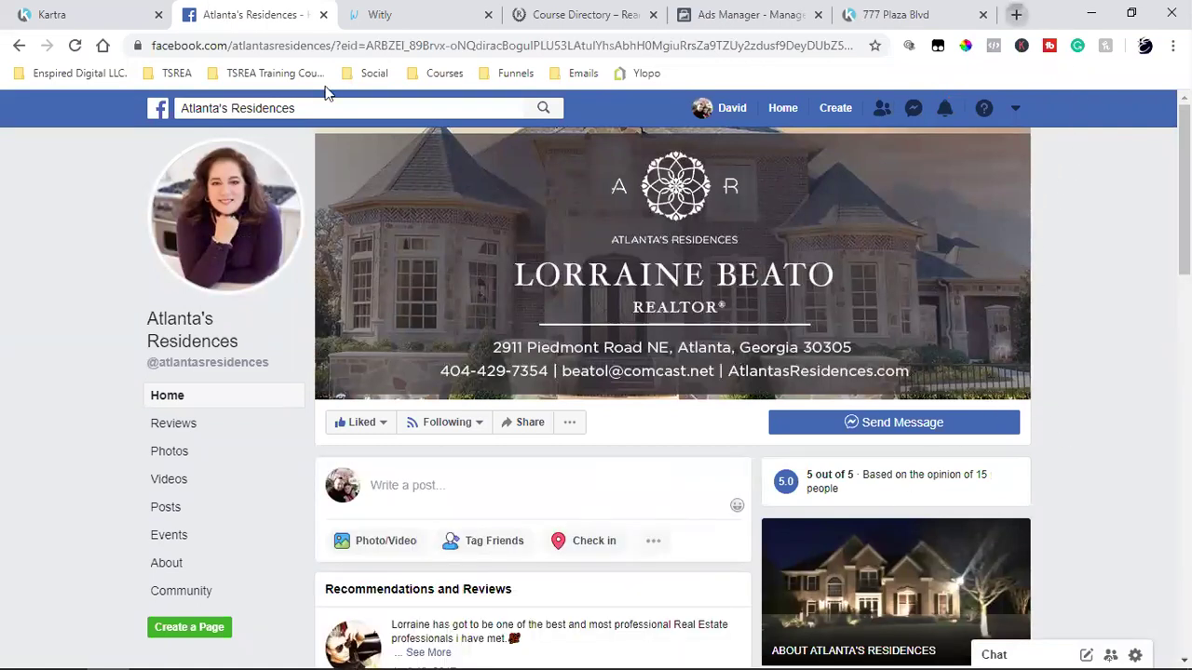
click(1016, 14)
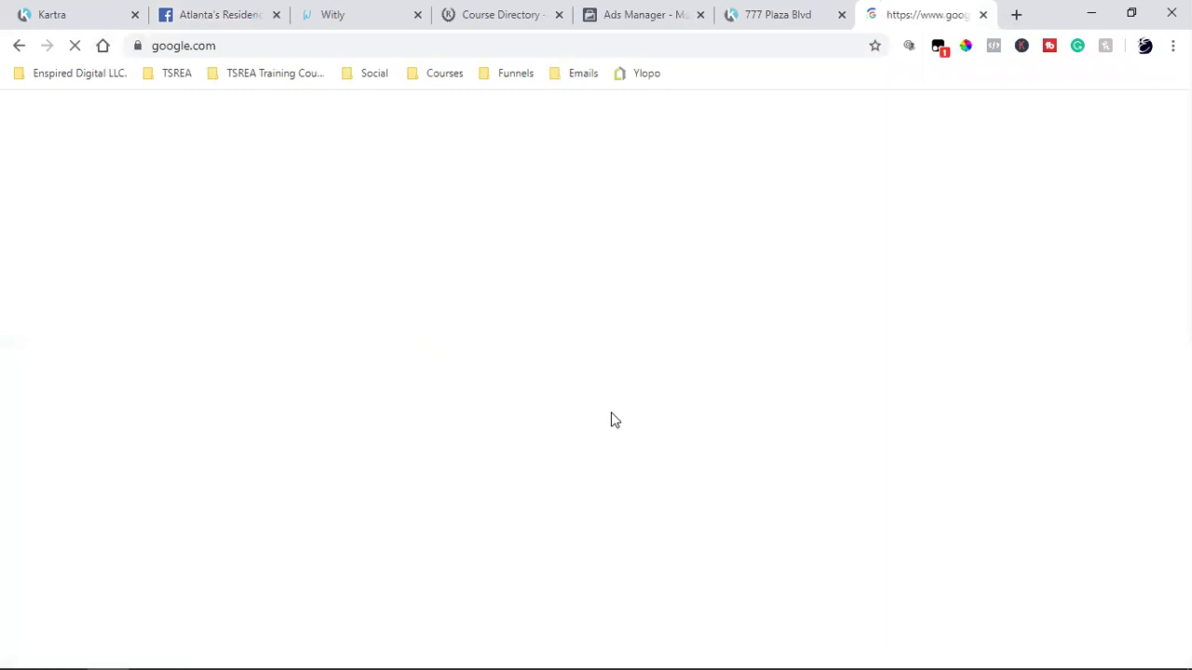
Search Google for 'myre360' and open the first result, the myRE360 home page
text(myre360)
key(Return)
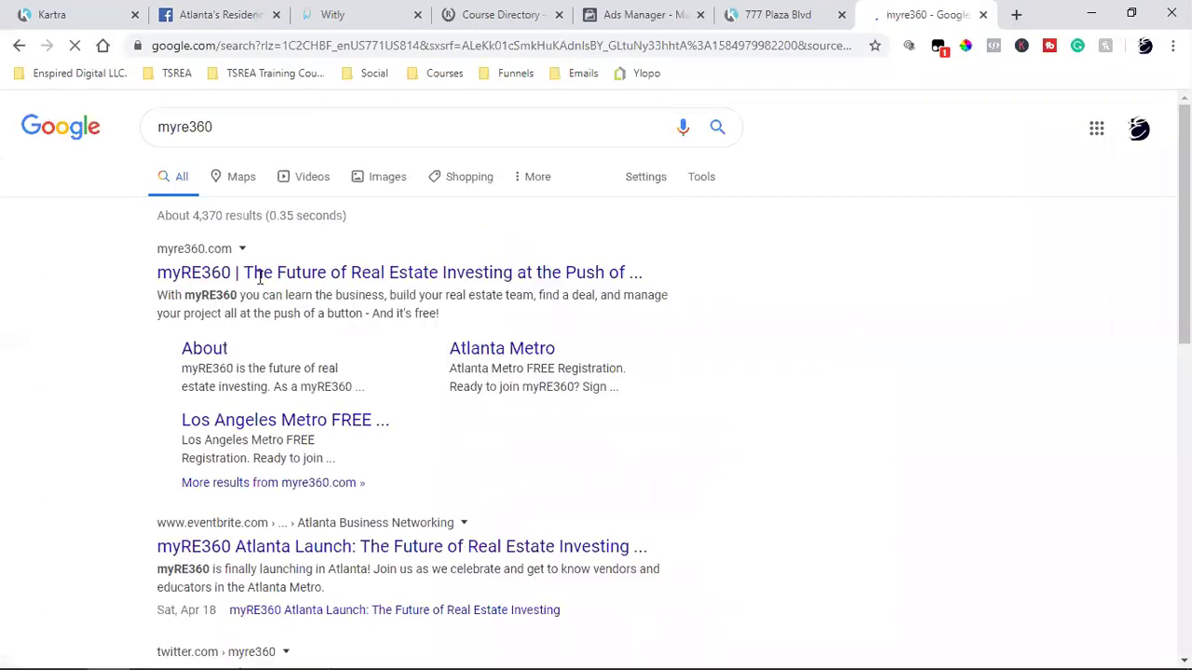
click(230, 279)
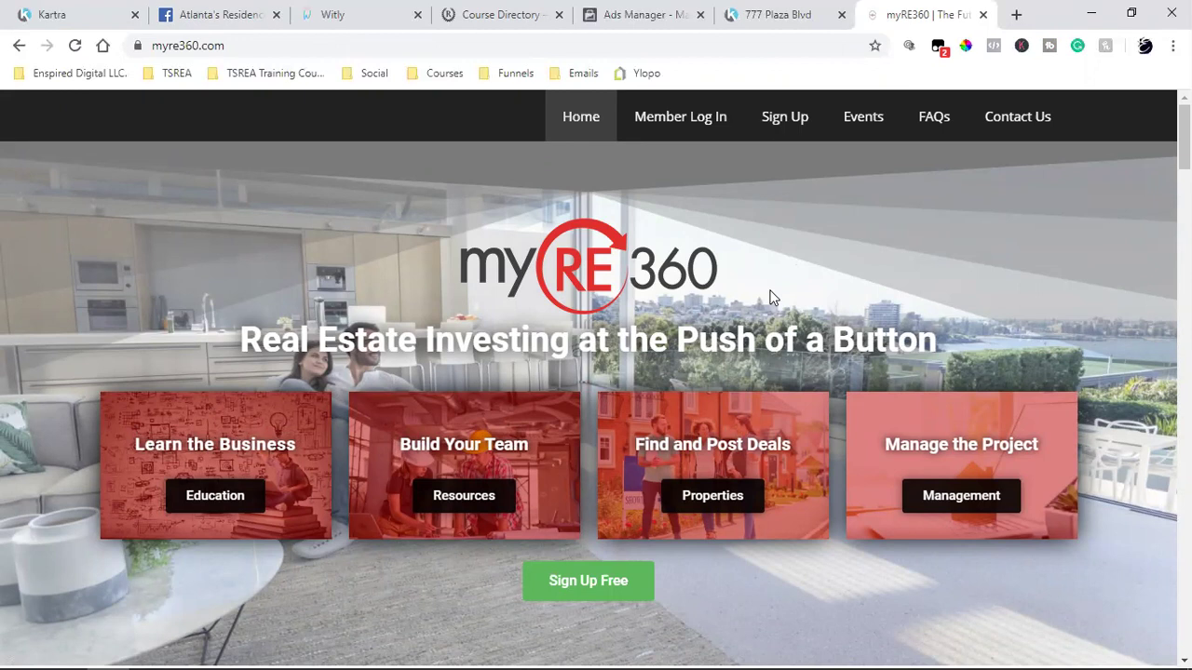
Jump to the Learn the Business section and look back up through the homepage
click(237, 499)
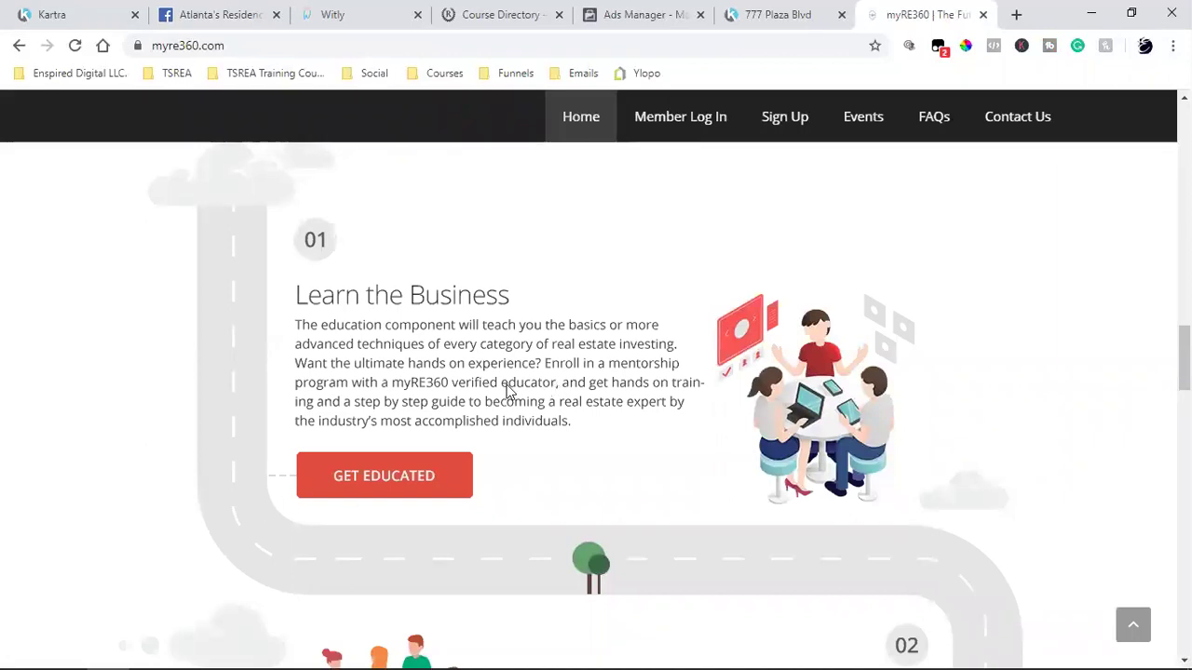
scroll(507, 391, down, 2)
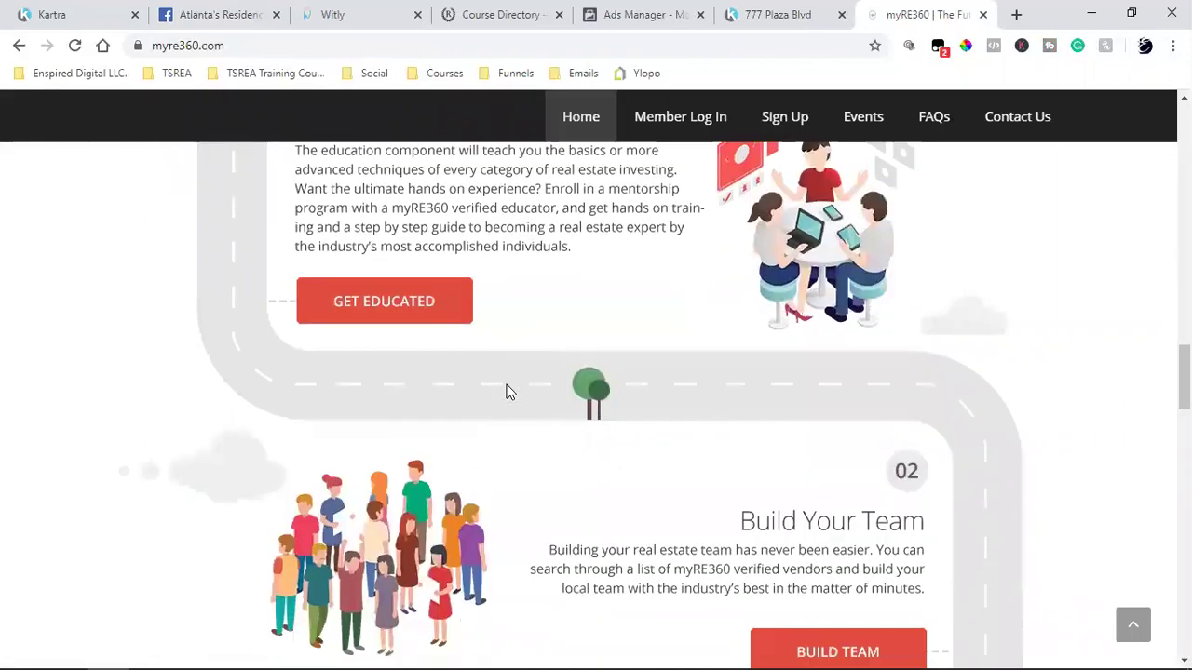
scroll(507, 391, up, 2)
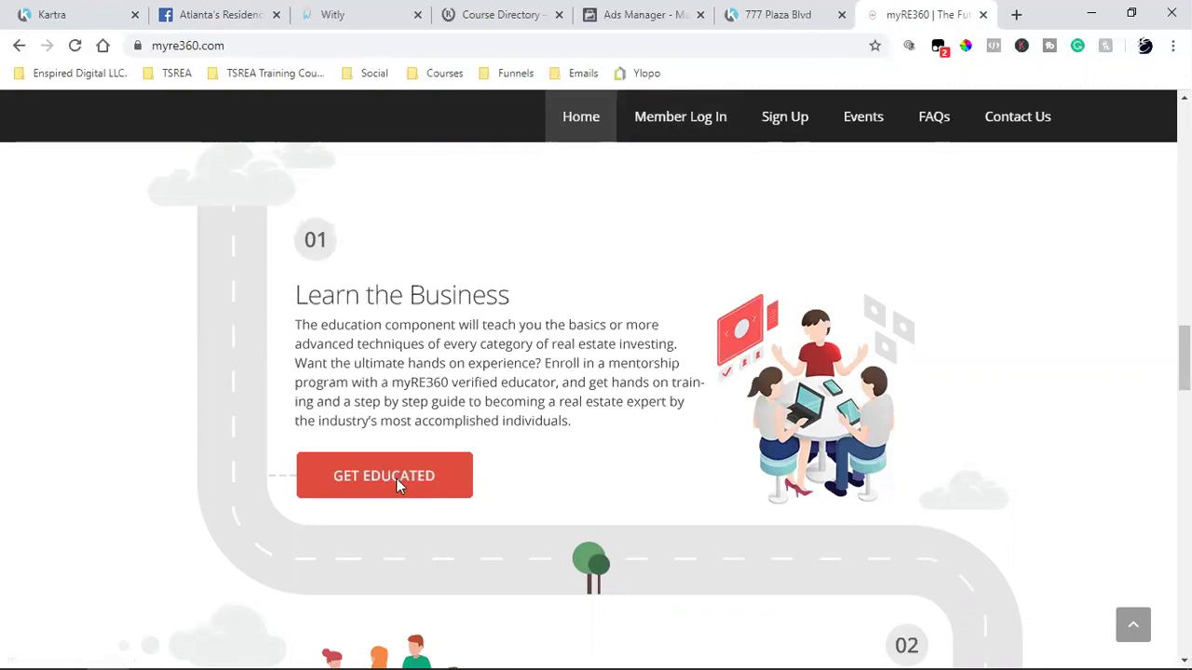
scroll(314, 480, up, 4)
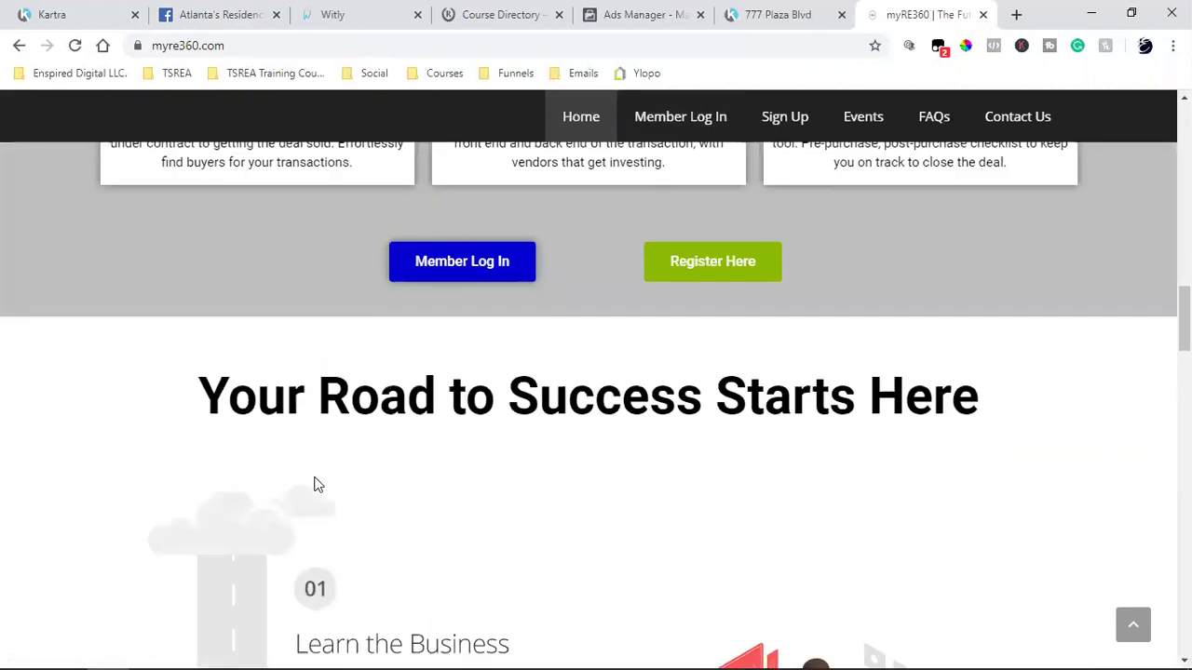
scroll(314, 484, up, 4)
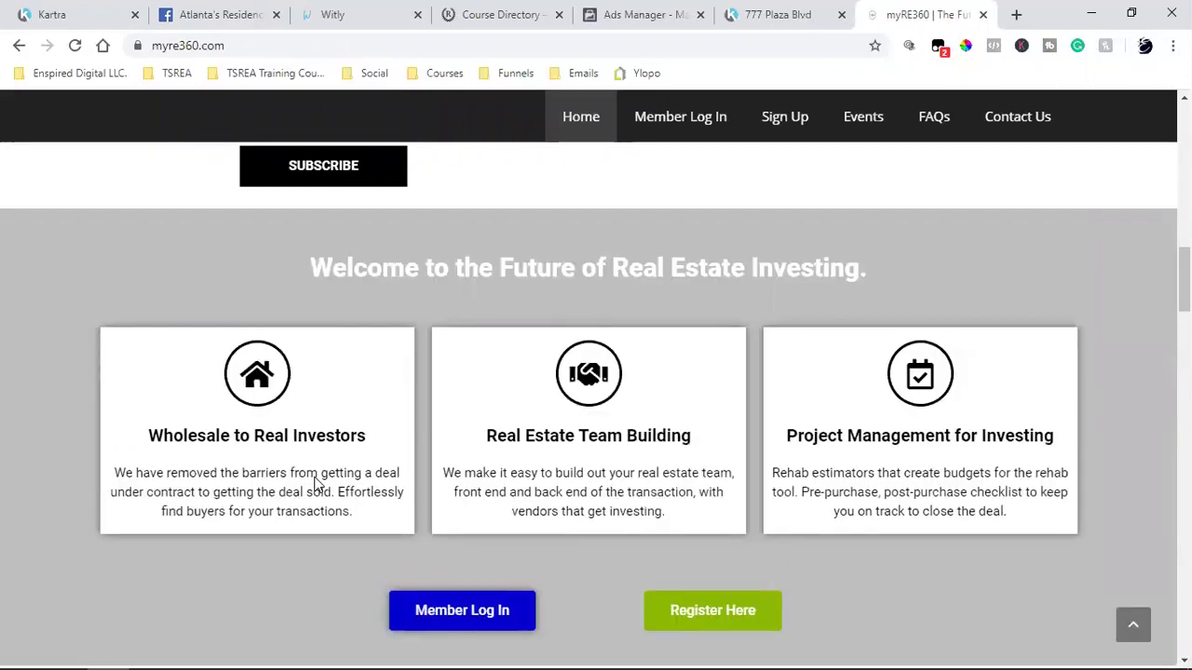
scroll(315, 482, up, 6)
scroll(313, 477, up, 6)
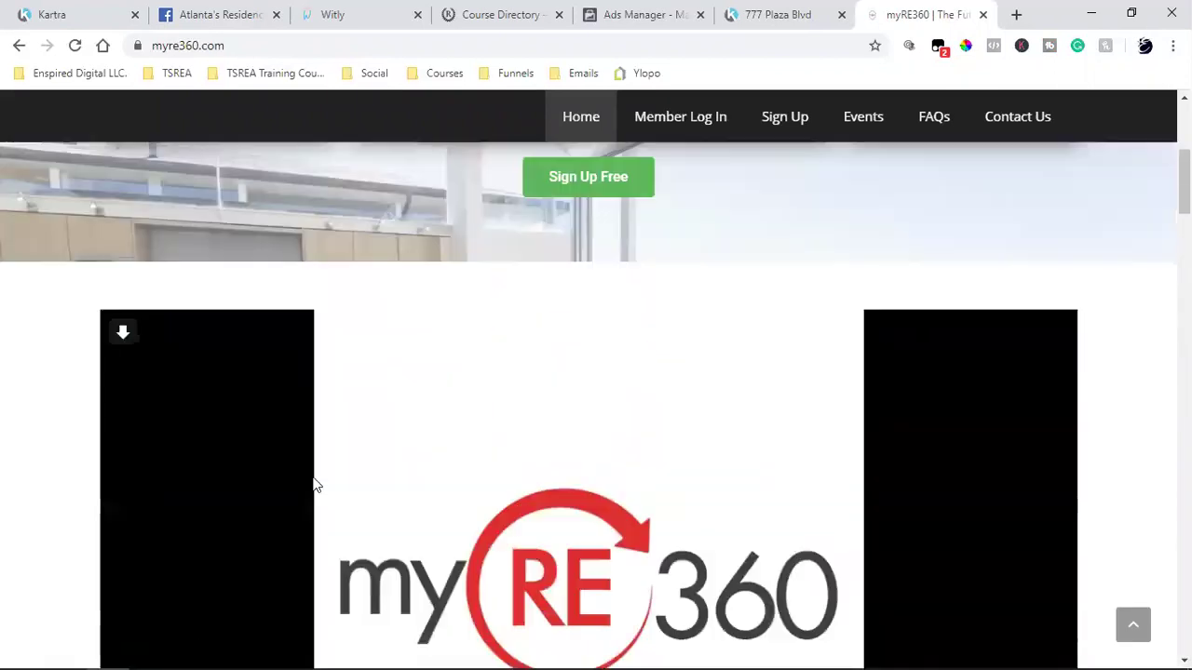
scroll(313, 477, up, 2)
scroll(313, 477, up, 1)
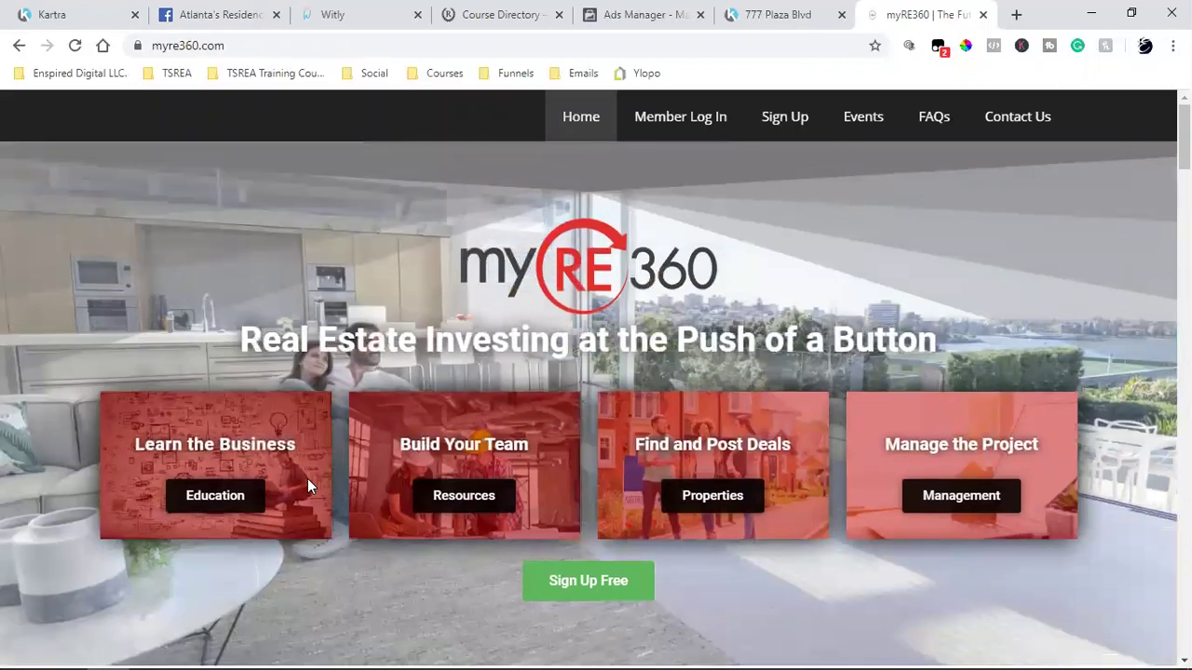
Review the lower homepage sections again, then bring up the Member Log In page
scroll(1067, 418, down, 10)
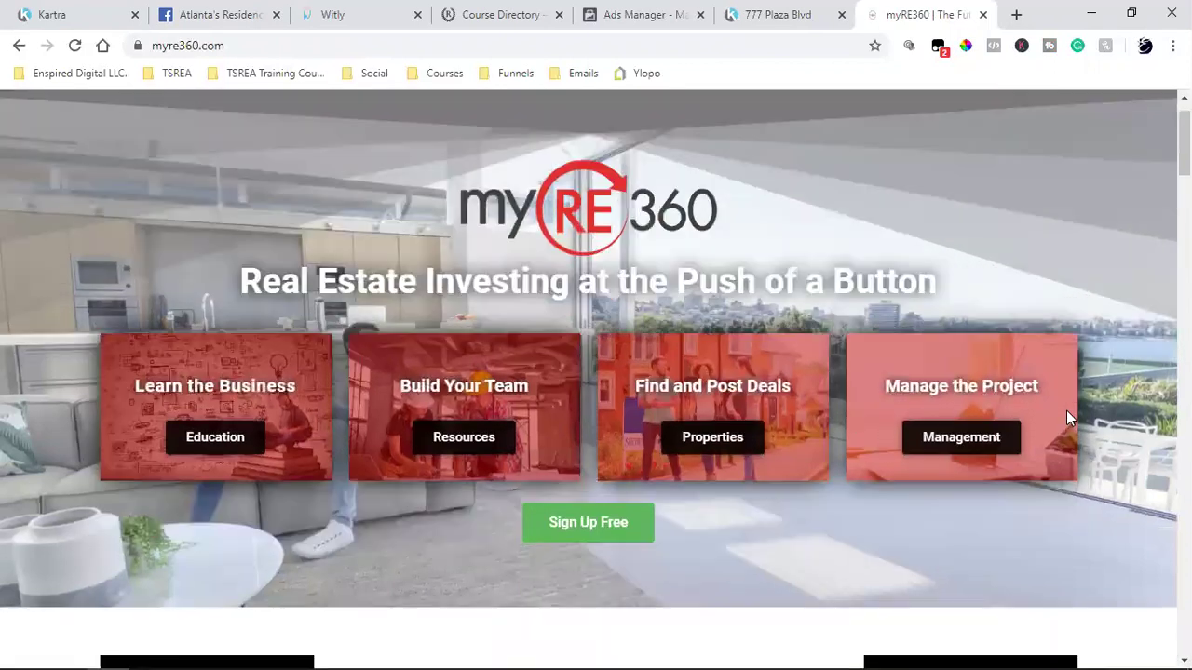
scroll(1069, 418, down, 9)
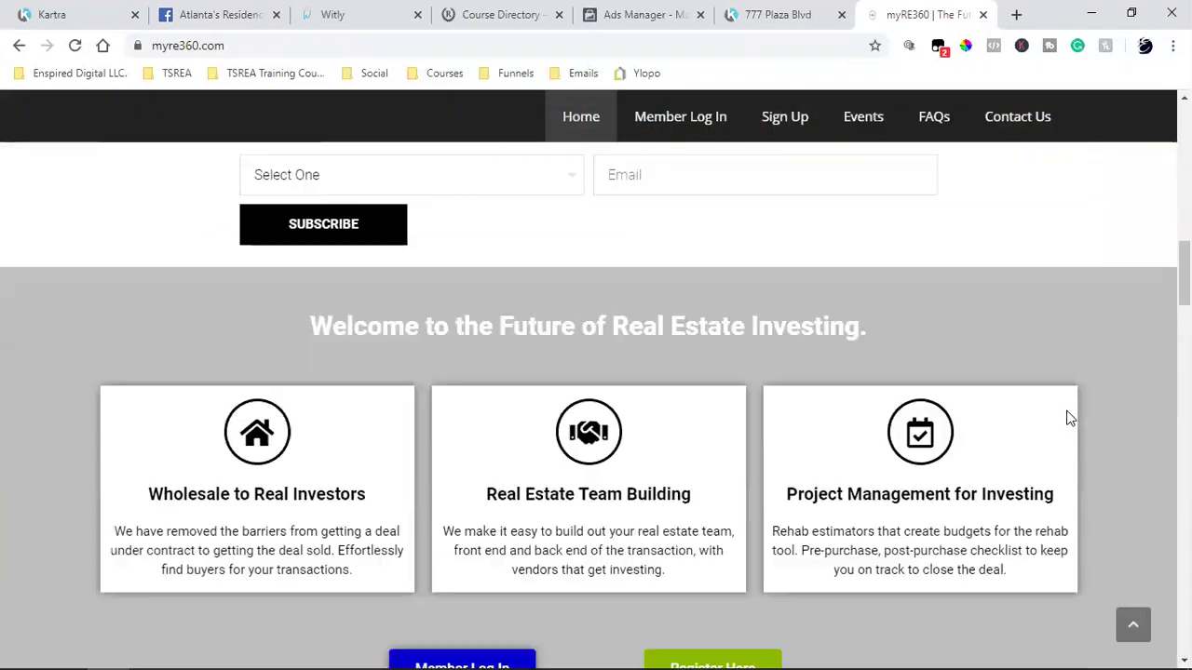
scroll(1069, 418, down, 4)
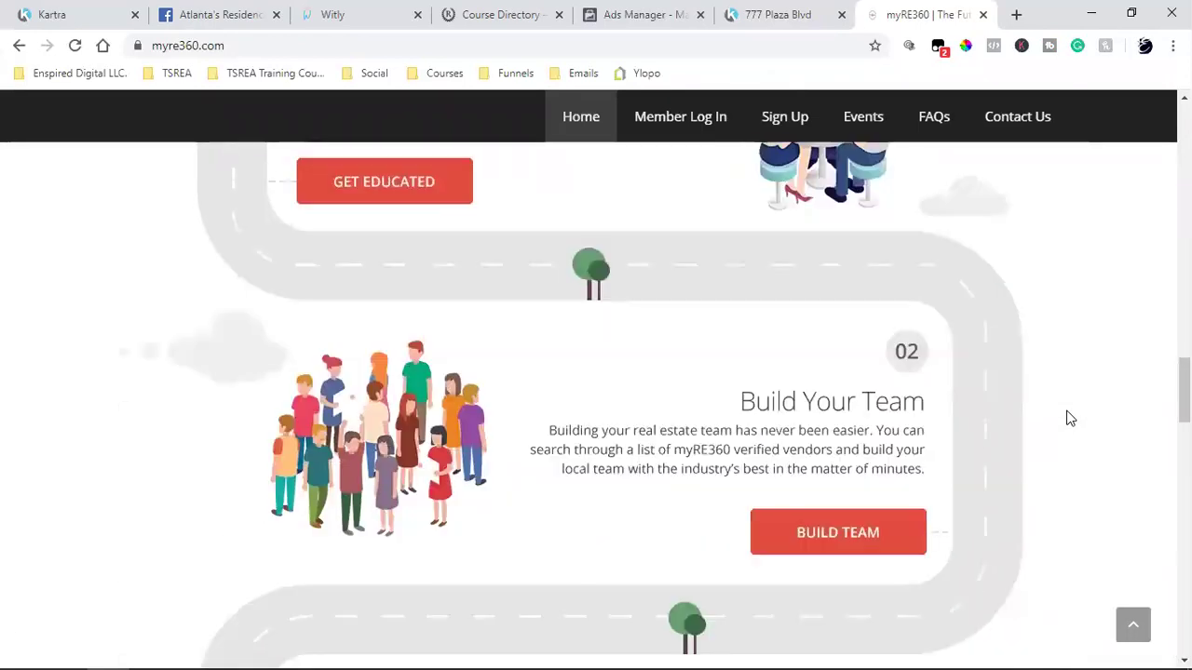
scroll(1068, 418, down, 8)
scroll(1068, 418, down, 6)
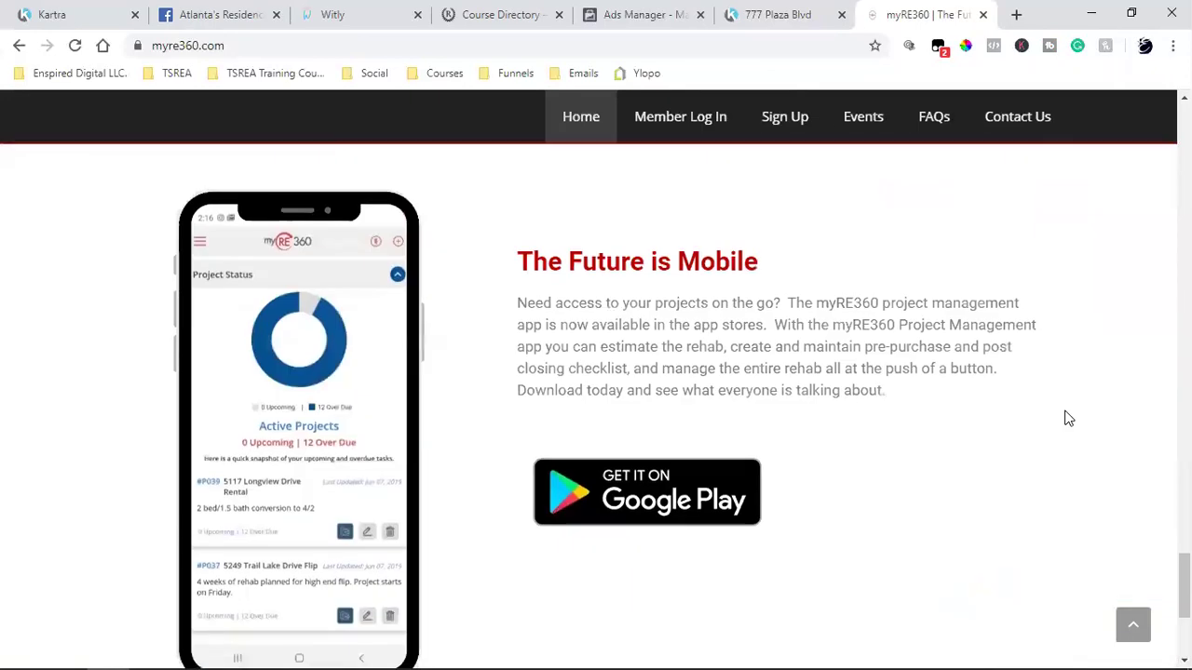
scroll(1068, 418, down, 3)
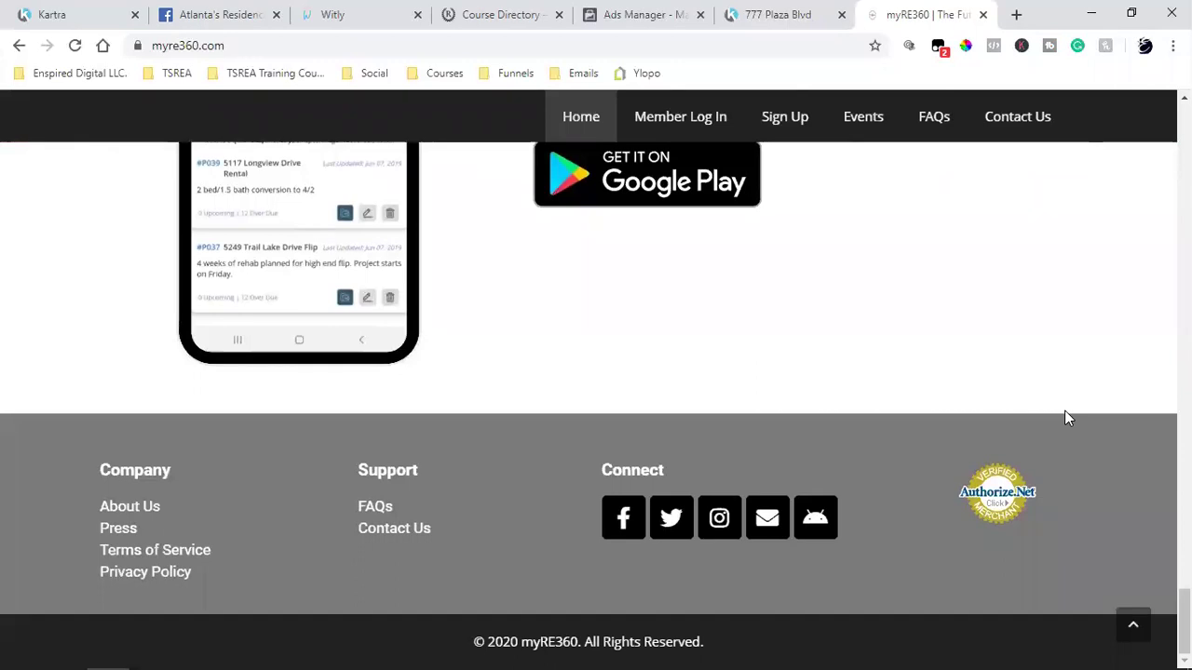
scroll(1068, 418, up, 20)
scroll(1066, 418, up, 2)
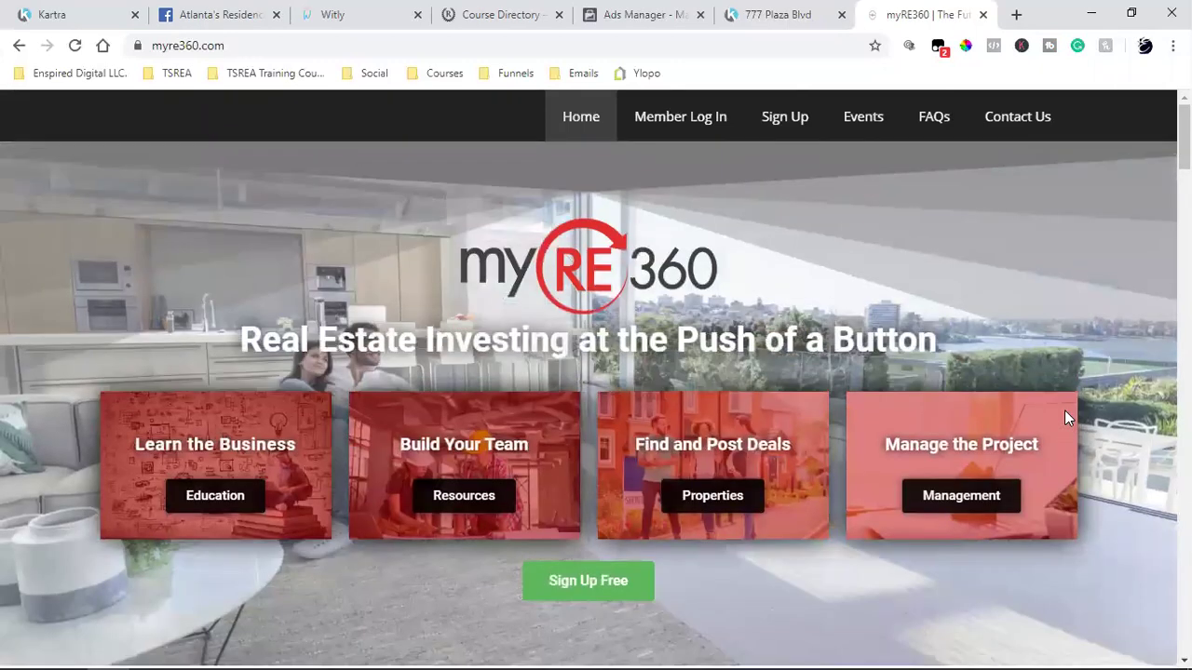
click(663, 126)
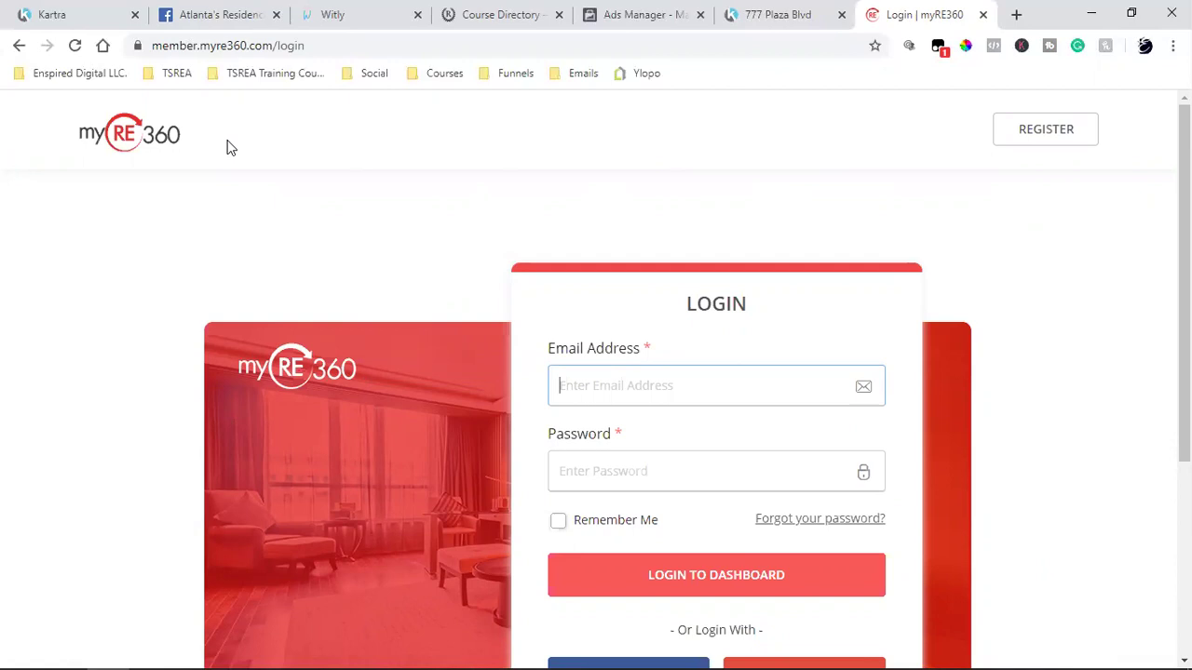
Leave the member login page and return to the myre360.com homepage
click(133, 145)
click(133, 144)
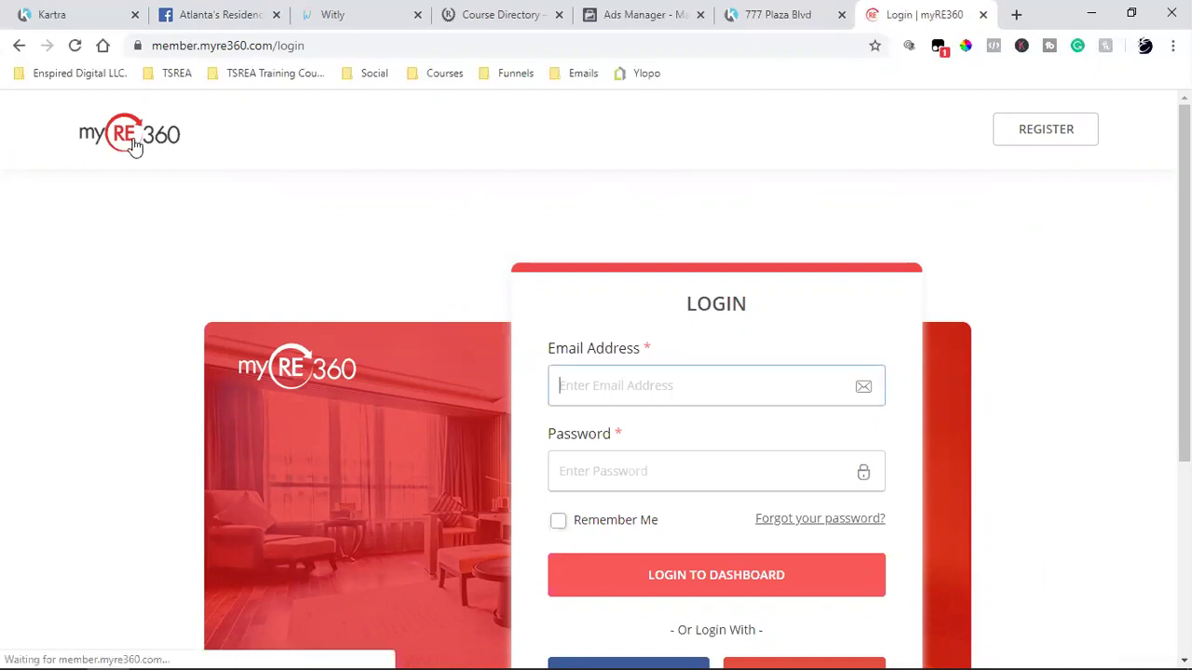
scroll(338, 301, down, 3)
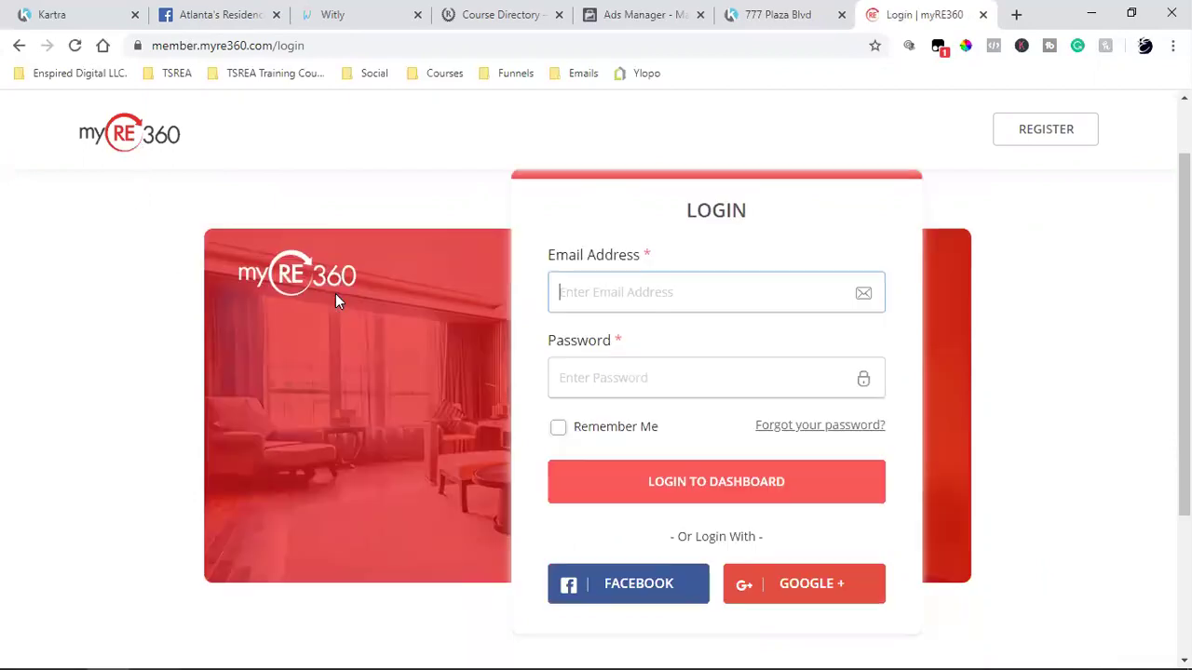
scroll(322, 431, up, 3)
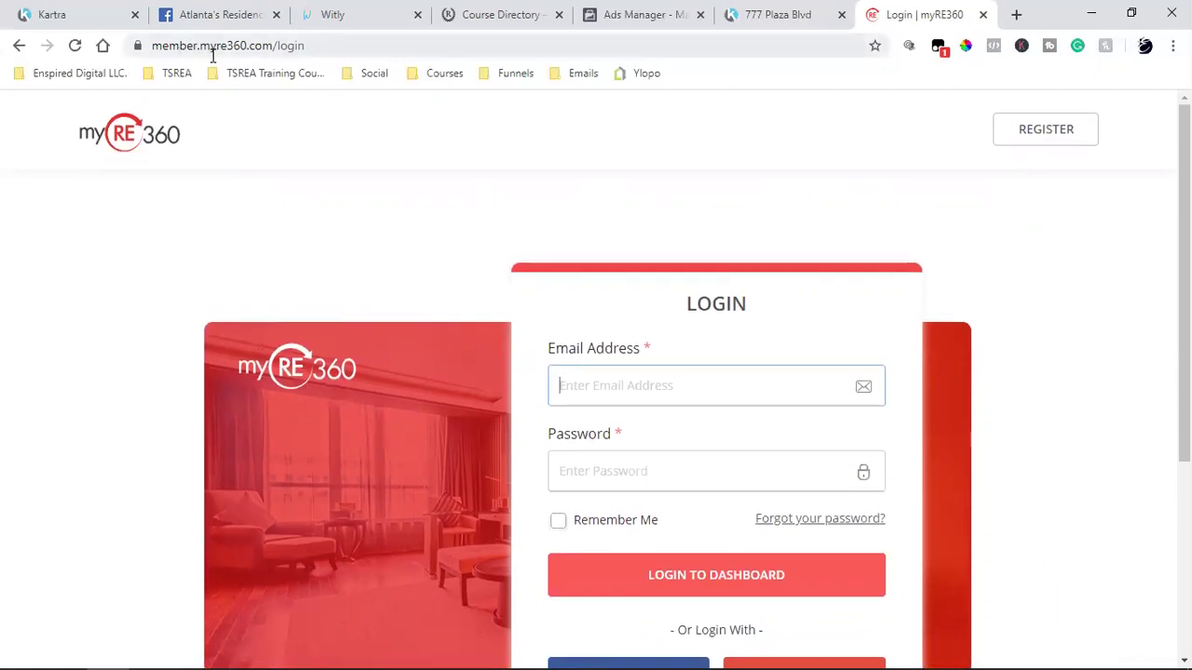
click(19, 46)
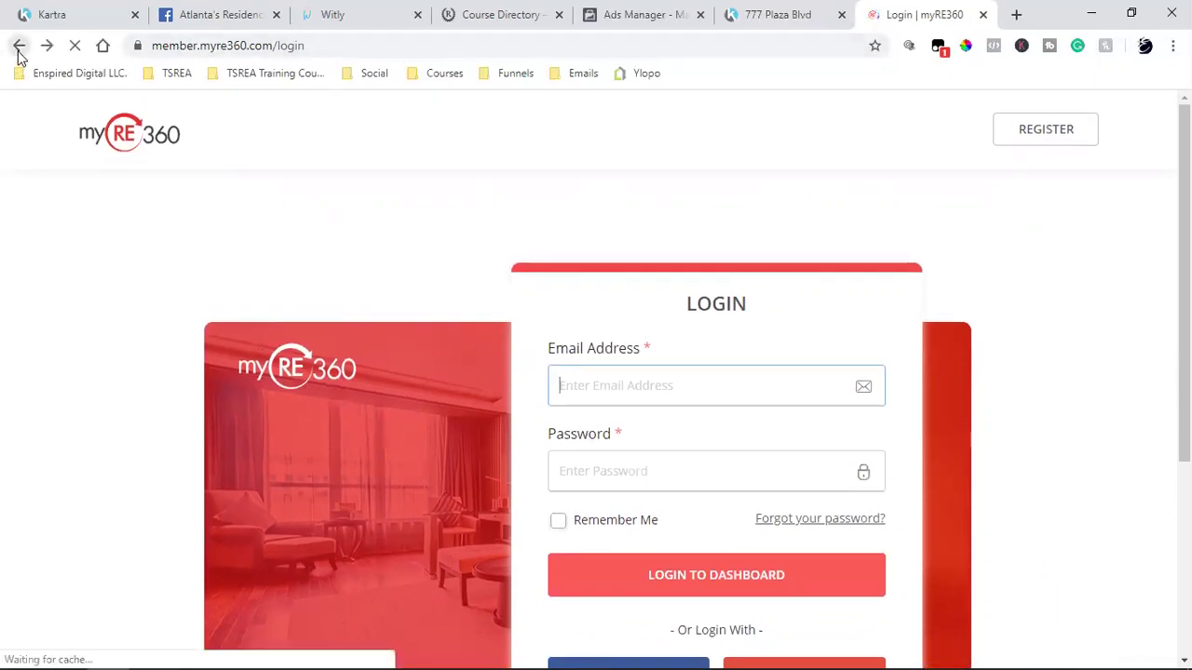
click(18, 46)
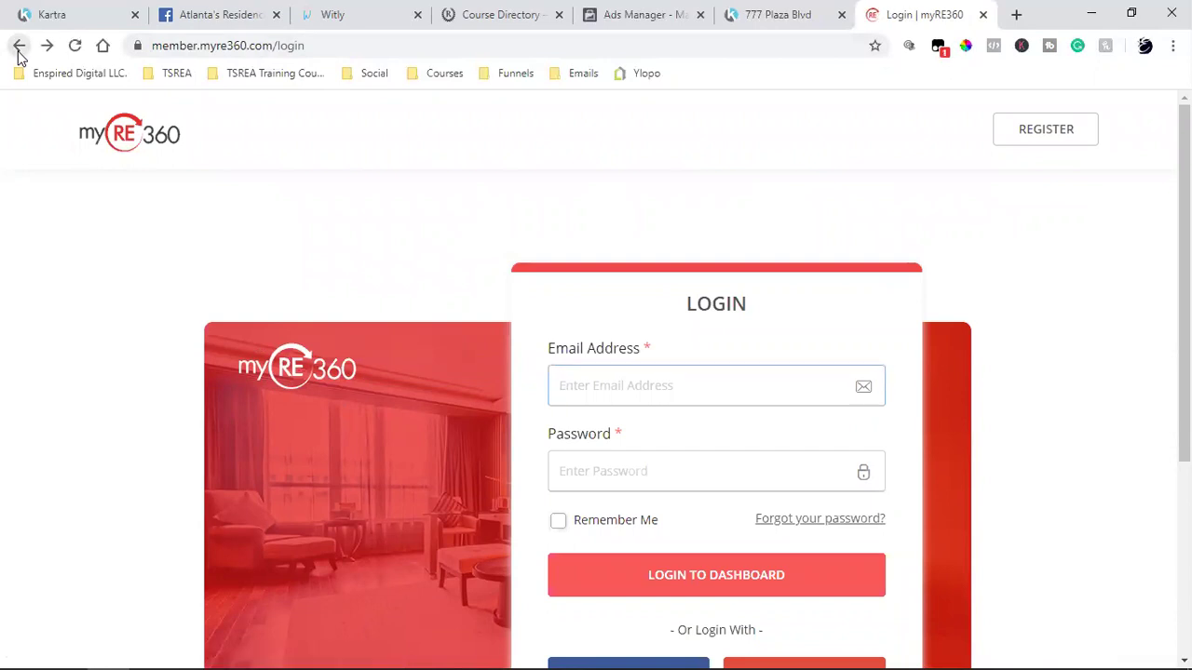
click(17, 53)
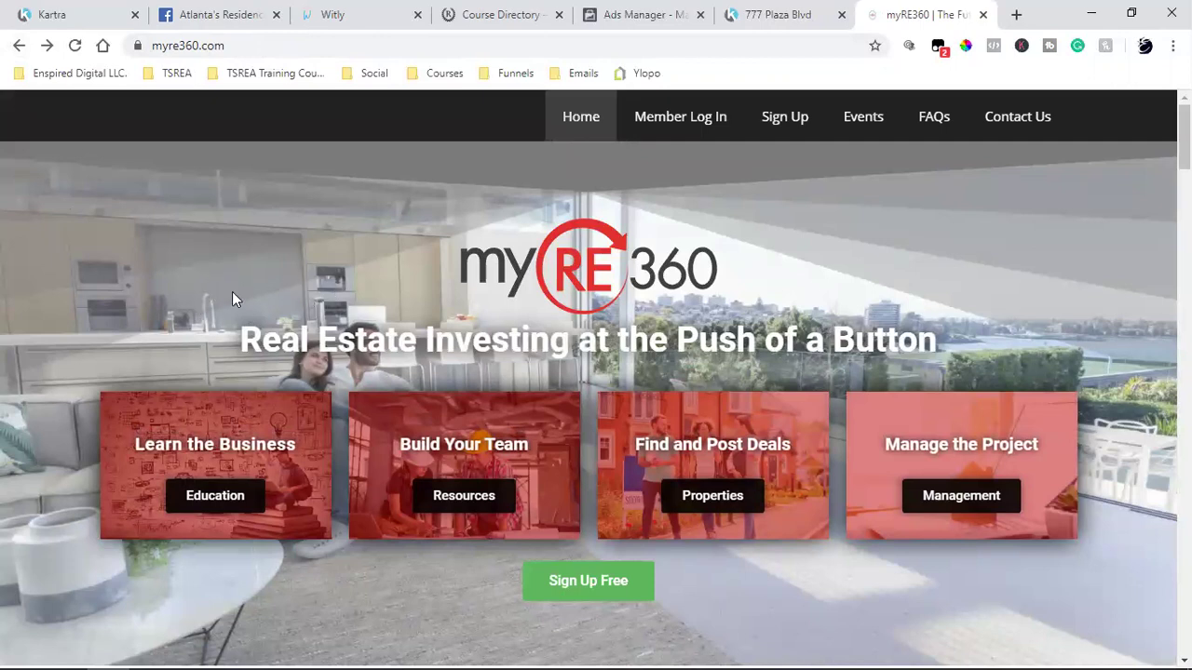
scroll(1098, 416, down, 6)
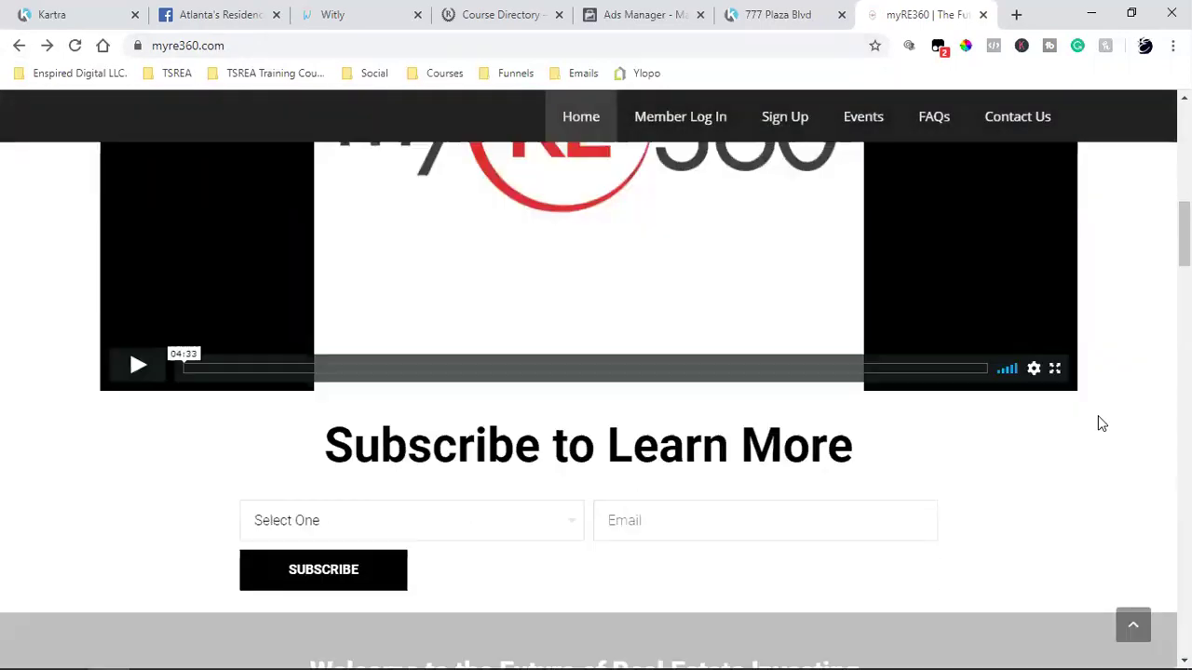
scroll(1100, 429, down, 7)
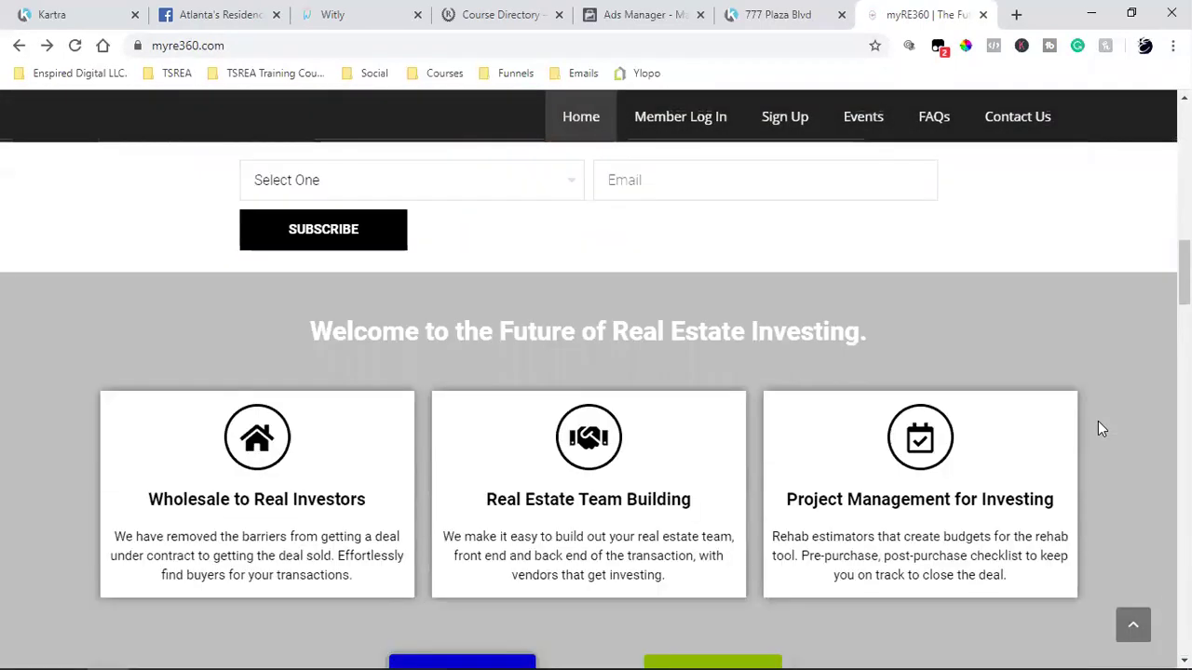
scroll(1098, 428, down, 4)
scroll(1097, 428, up, 15)
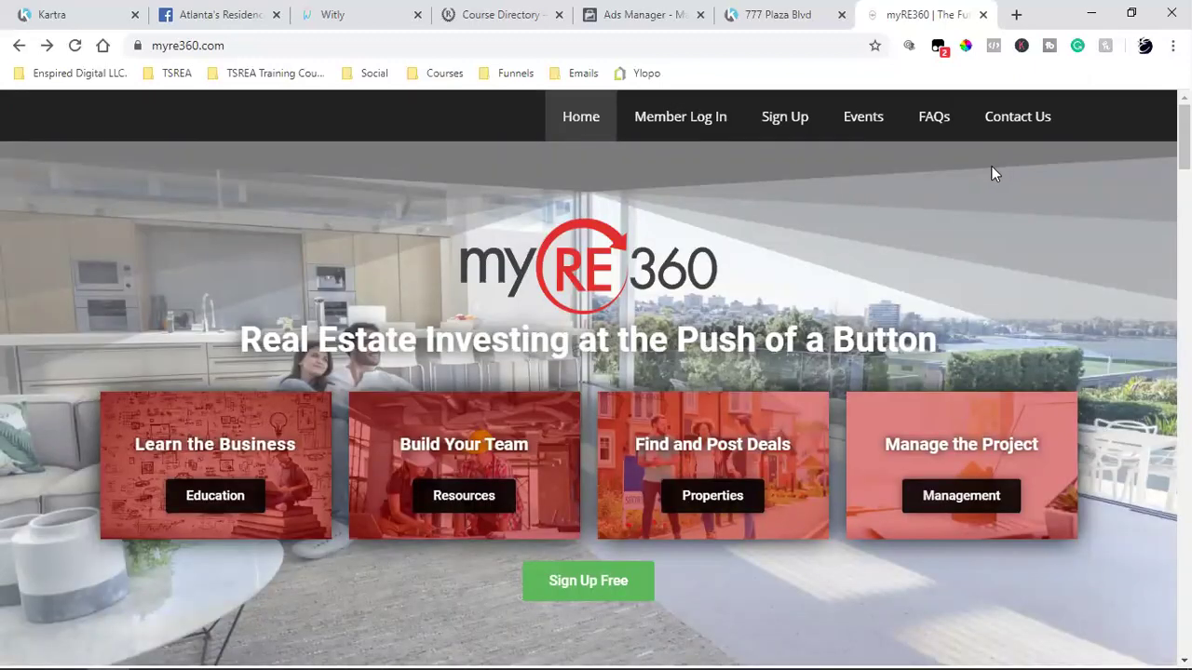
click(993, 46)
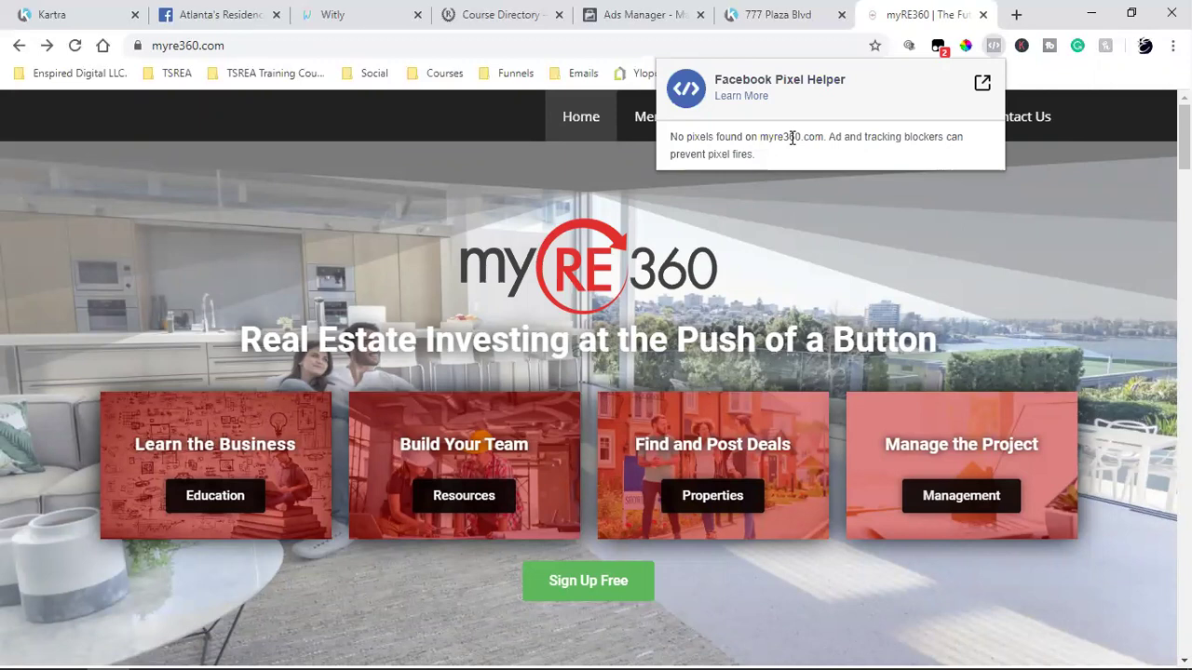
click(897, 216)
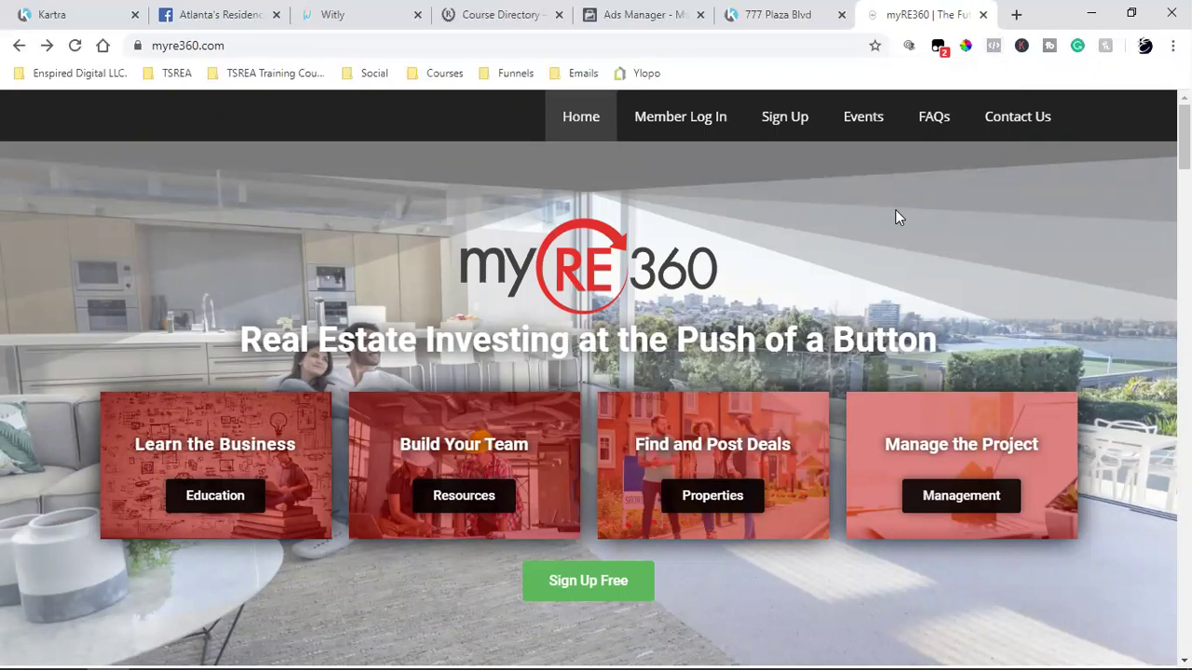